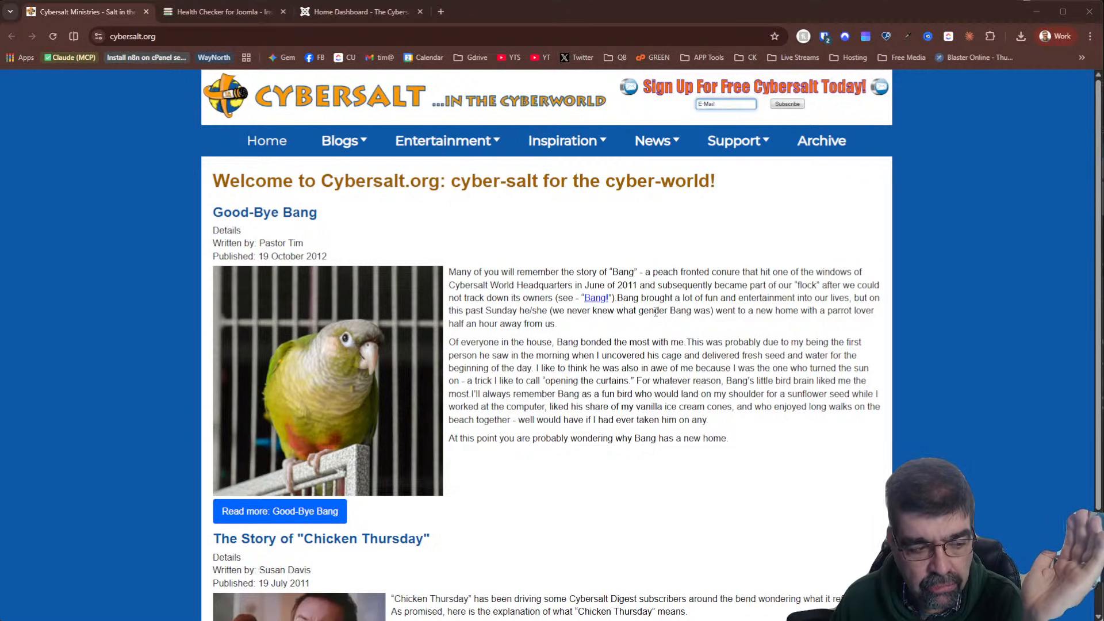
Switch to the Health Checker for Joomla site (joomlahealthchecker.com) showing v3.3.4
{"action": "left_click", "coordinate": [205, 13]}
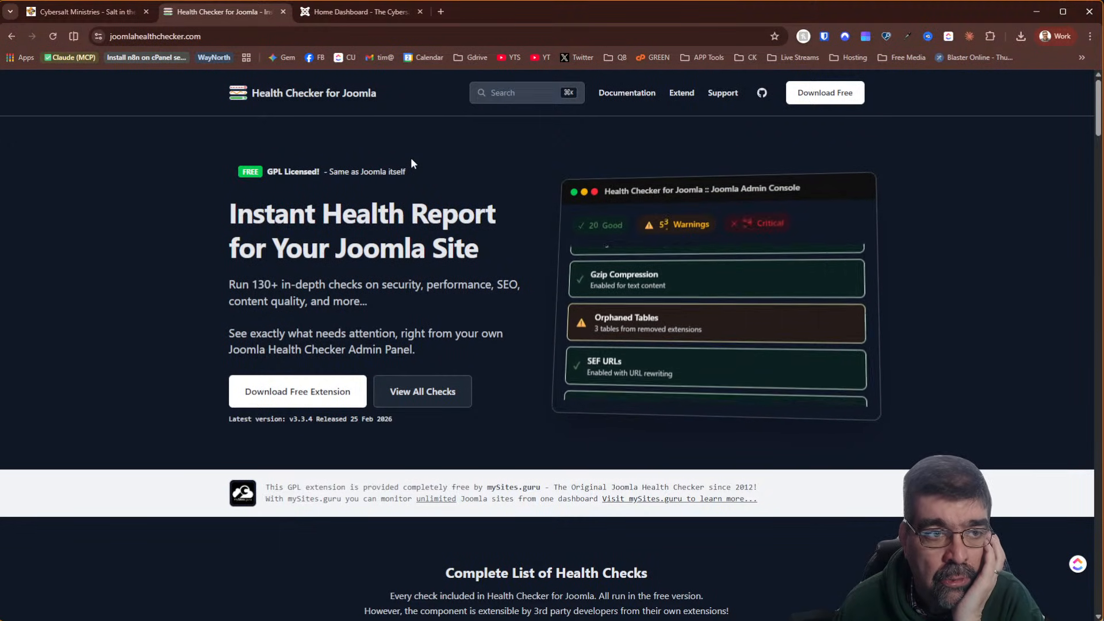
Copy the Health Checker for Joomla website address
{"action": "left_click", "coordinate": [109, 12]}
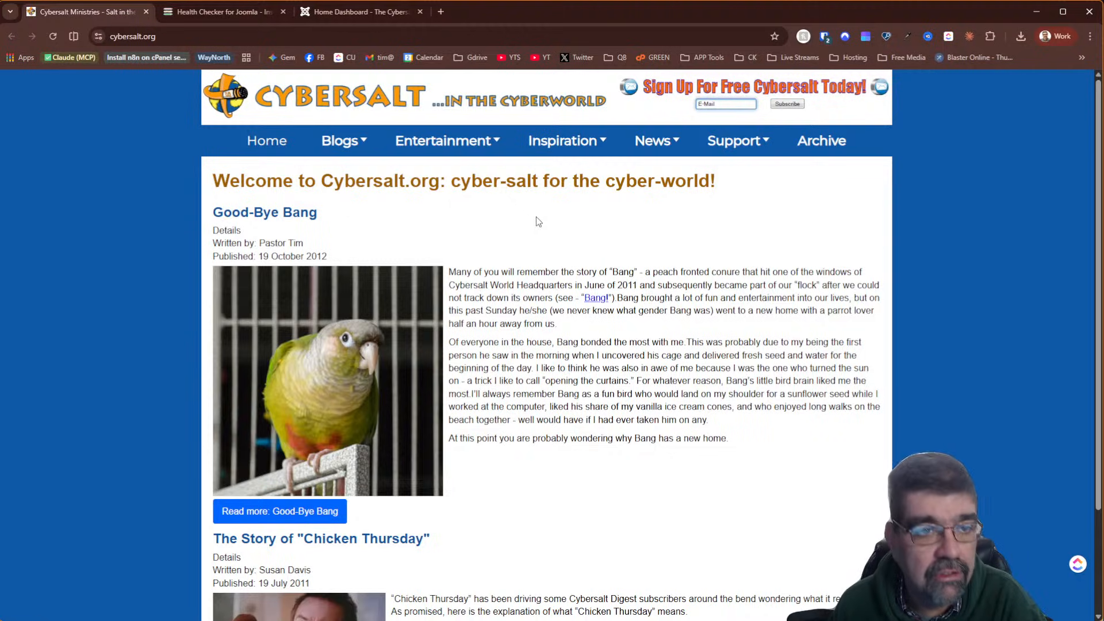
{"action": "left_click", "coordinate": [185, 14]}
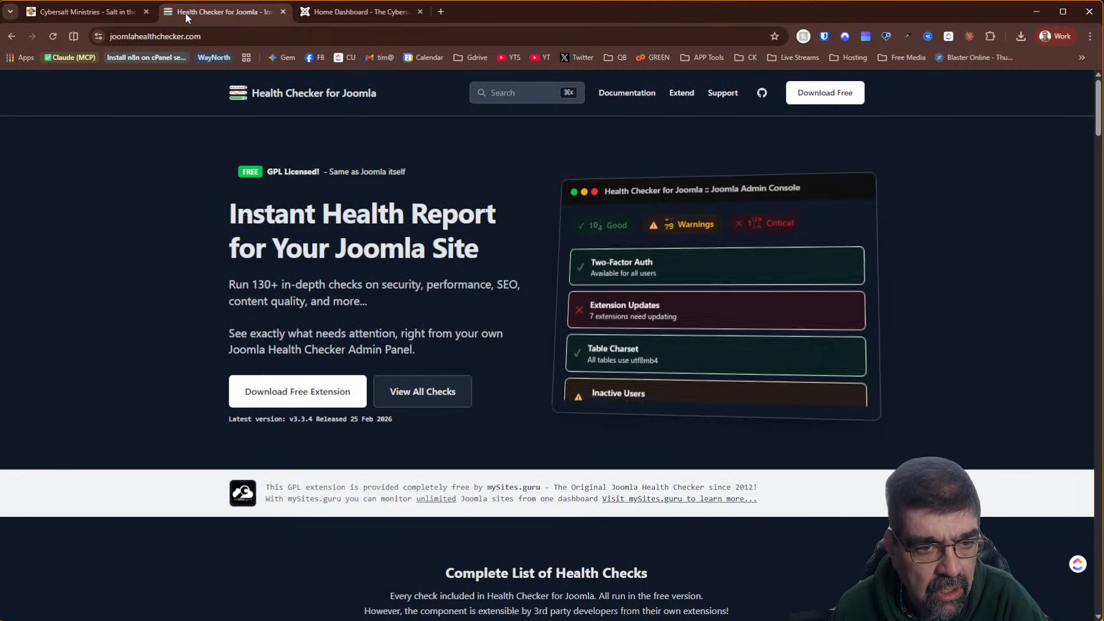
{"action": "right_click", "coordinate": [223, 36]}
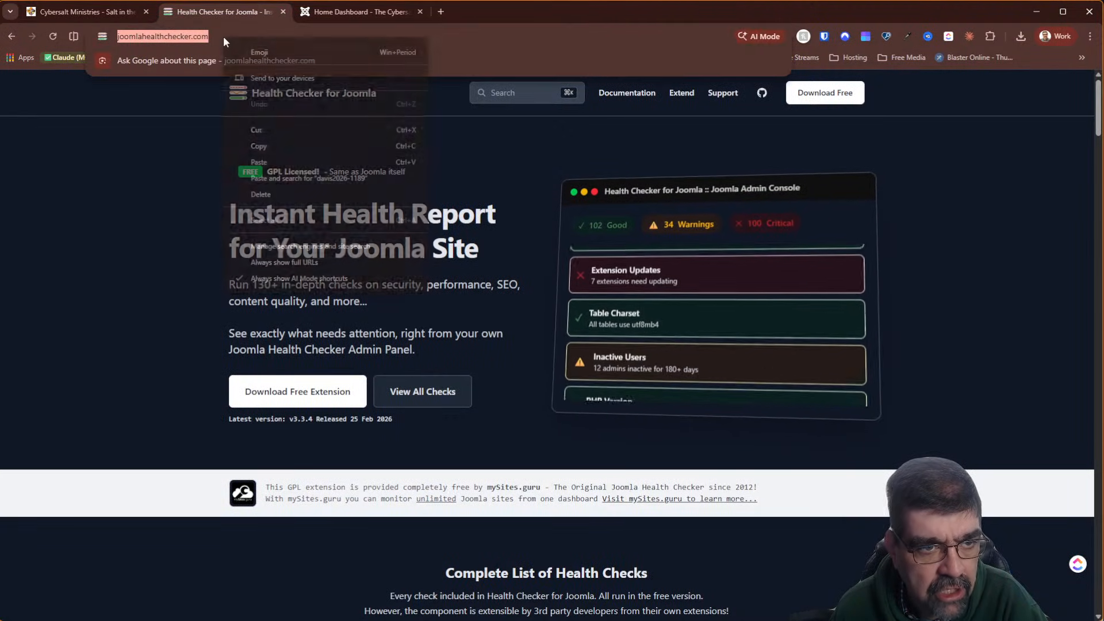
{"action": "left_click", "coordinate": [279, 147]}
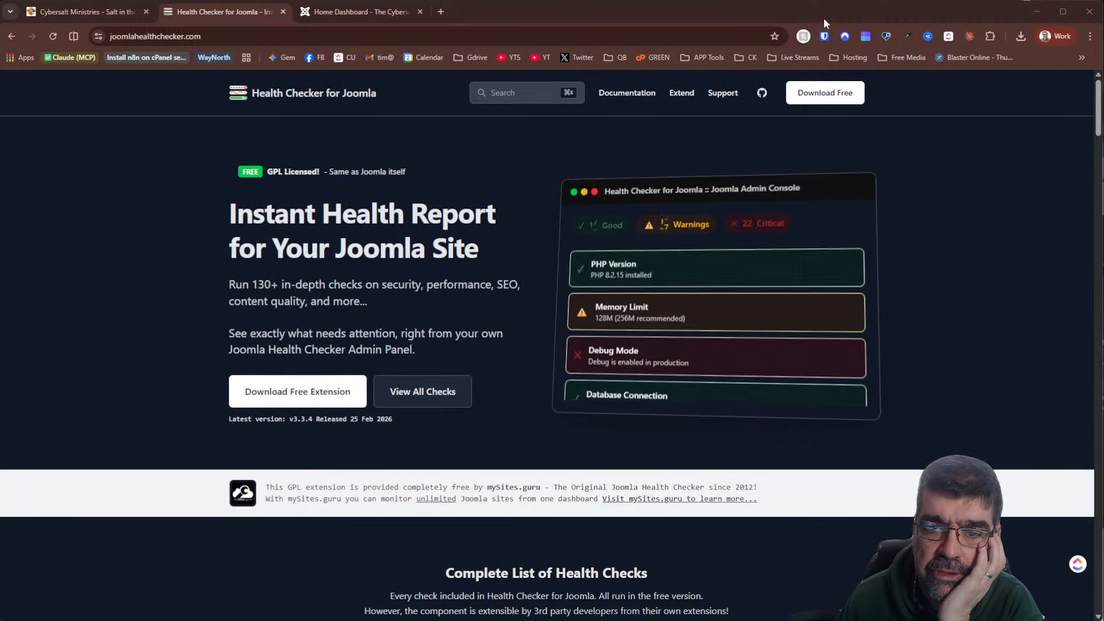
Download and save the free pkg_healthchecker-3.3.4 package, then go to the Joomla Home Dashboard
{"action": "left_click", "coordinate": [817, 98]}
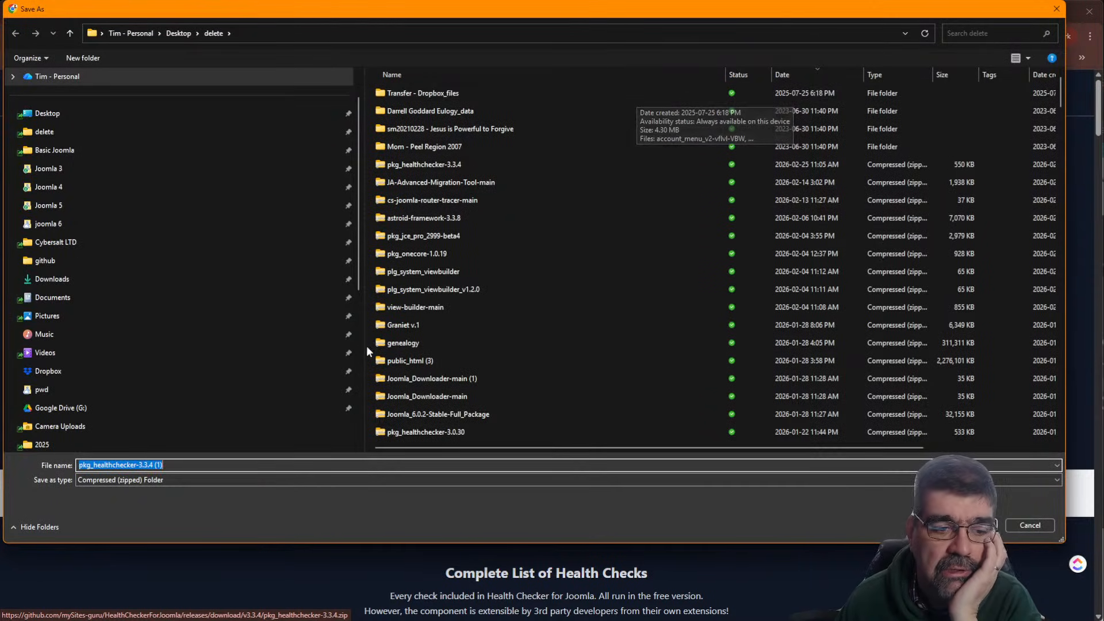
{"action": "key", "text": "Return"}
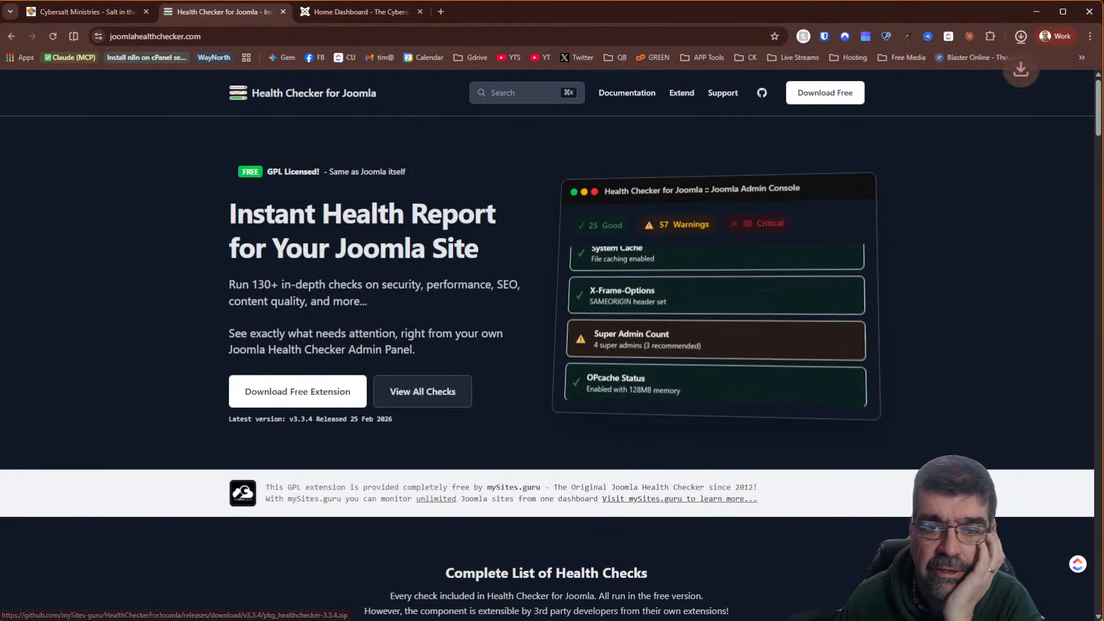
{"action": "left_click", "coordinate": [357, 11]}
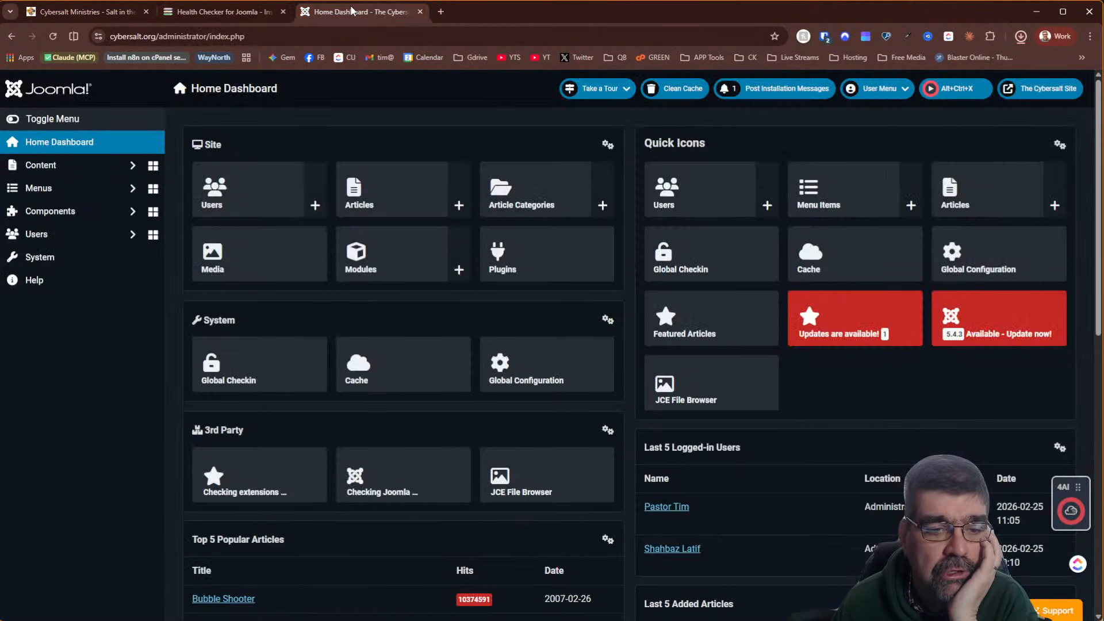
Install Health Checker by uploading the downloaded pkg_healthchecker-3.3.4 zip in the Joomla extension installer
{"action": "left_click", "coordinate": [54, 256]}
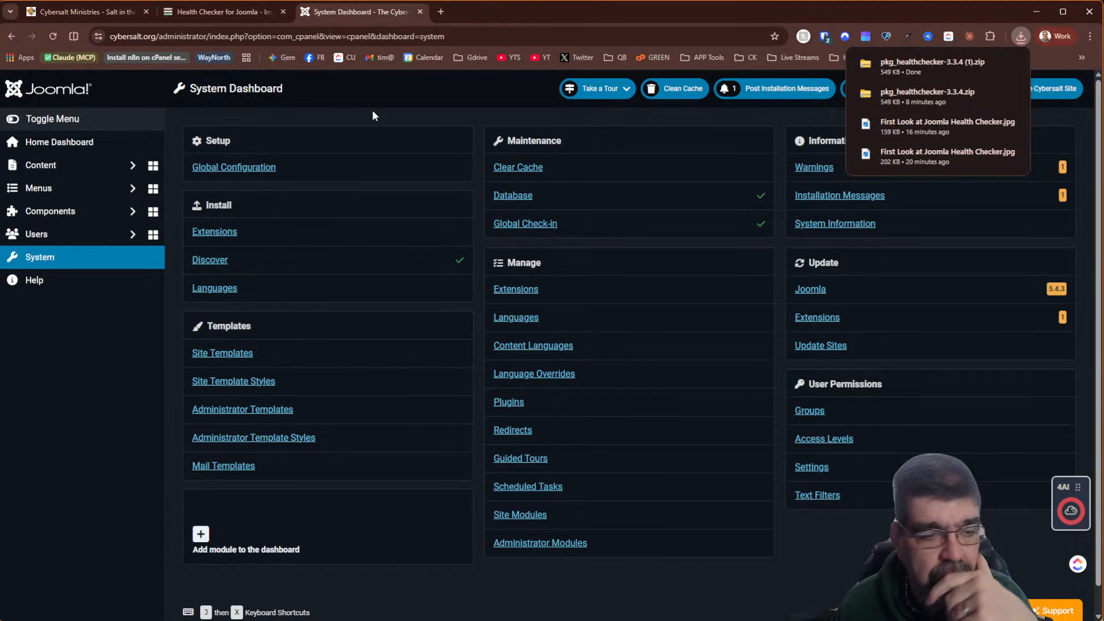
{"action": "left_click", "coordinate": [205, 236]}
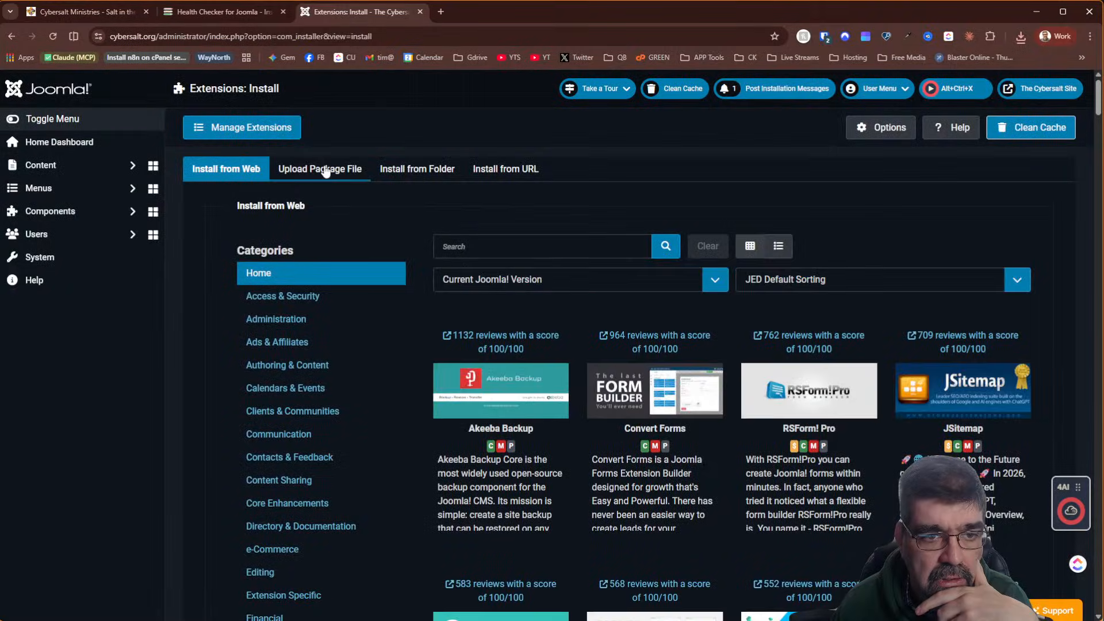
{"action": "left_click", "coordinate": [320, 168]}
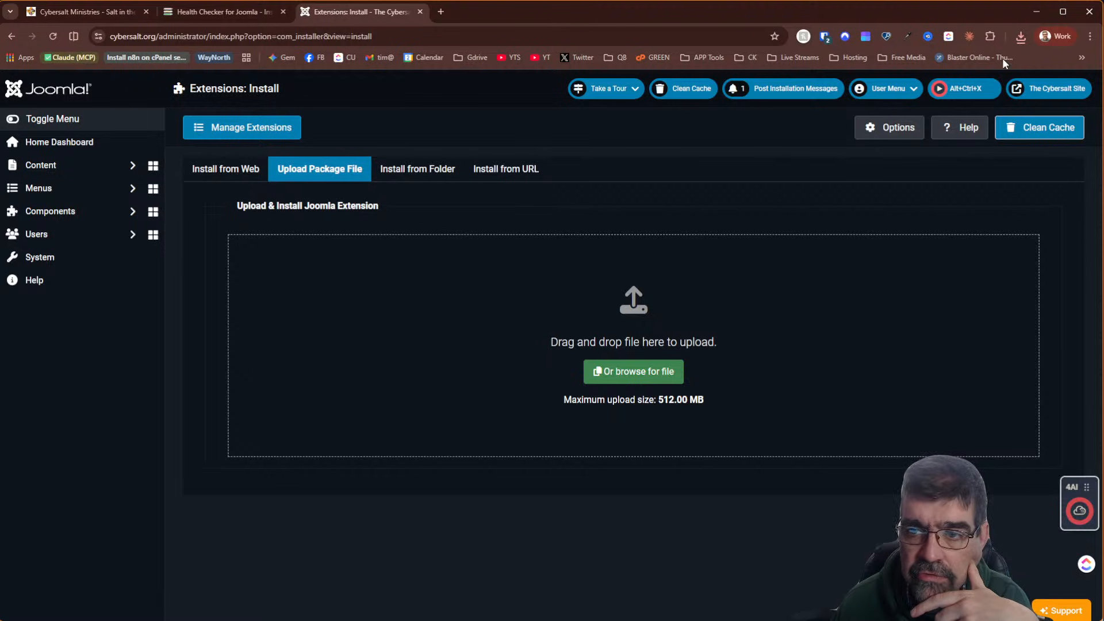
{"action": "left_click", "coordinate": [1021, 36]}
{"action": "left_click_drag", "start_coordinate": [938, 89], "coordinate": [515, 337]}
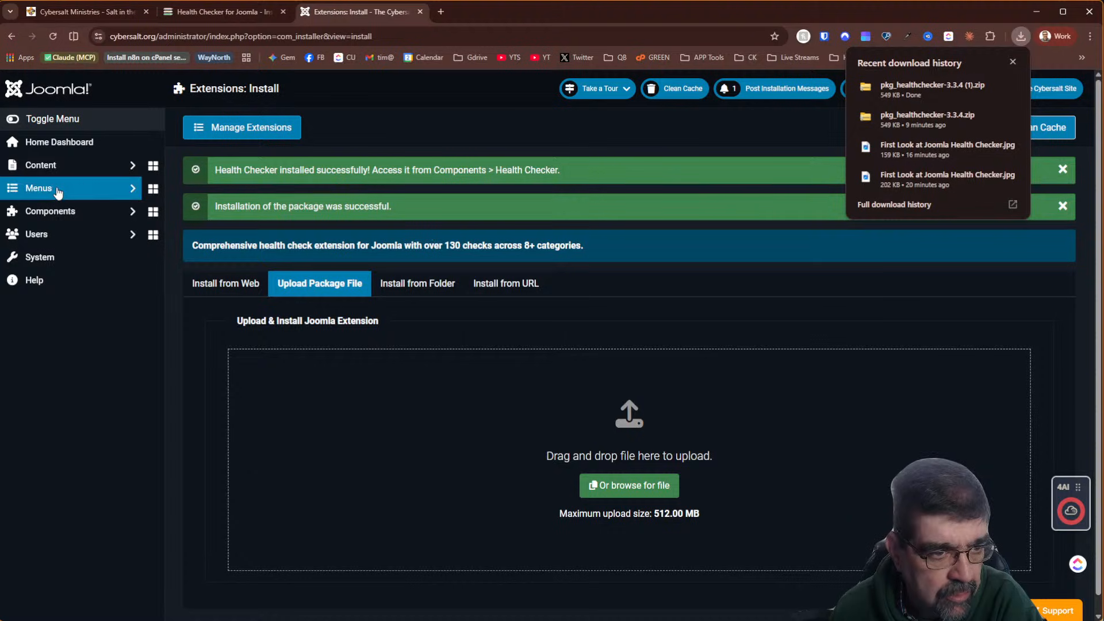
Check the dashboard's Health Checker panel (3 critical, 39 warning, 100 good), then expand Components
{"action": "left_click", "coordinate": [51, 141]}
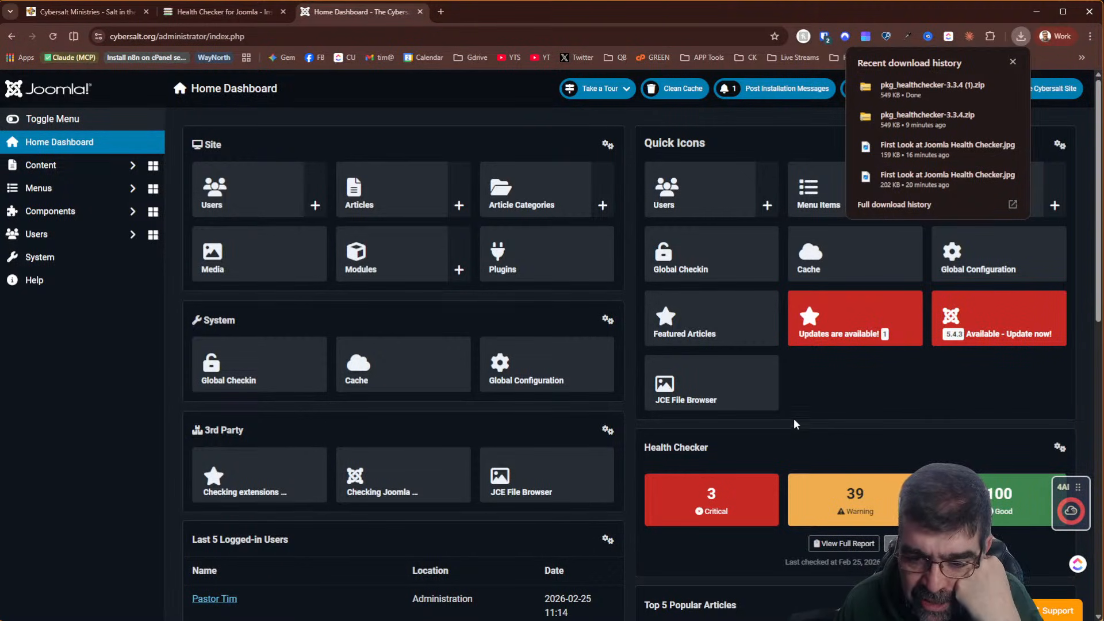
{"action": "scroll", "coordinate": [840, 352], "scroll_direction": "down", "scroll_amount": 2}
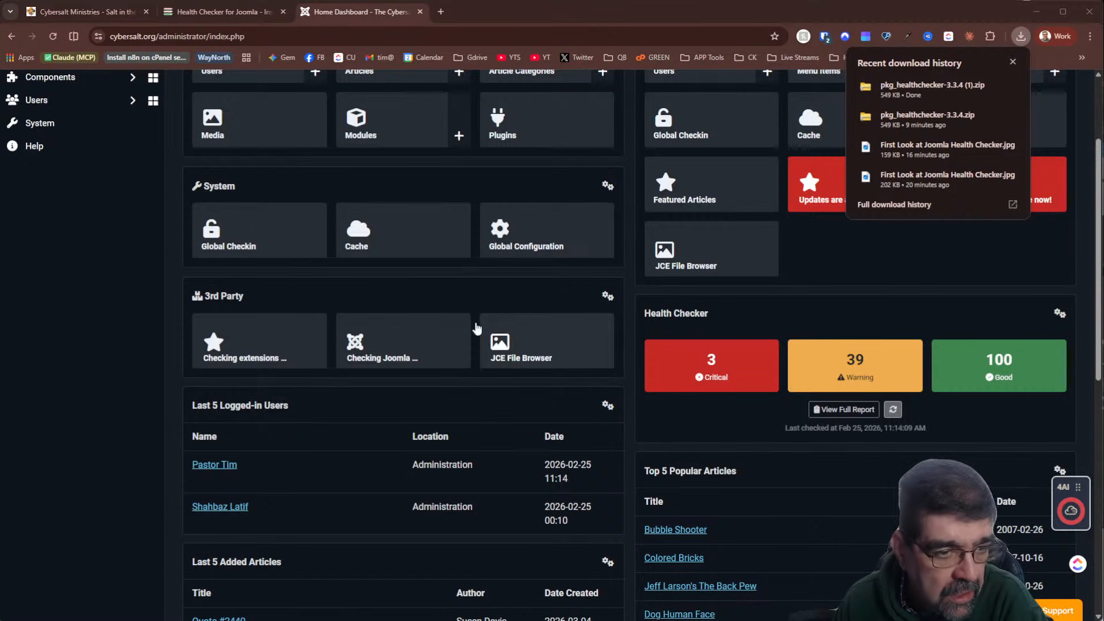
{"action": "scroll", "coordinate": [158, 284], "scroll_direction": "up", "scroll_amount": 3}
{"action": "left_click", "coordinate": [83, 222]}
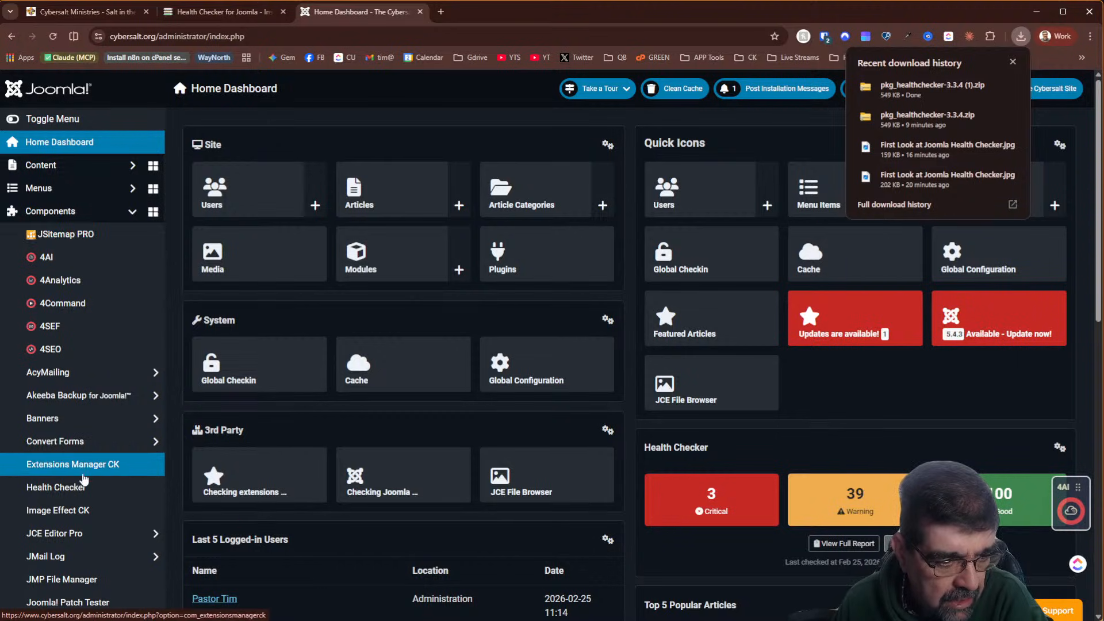
Open the Health Checker report and filter it to critical checks, including 32 orphaned tables
{"action": "left_click", "coordinate": [72, 495]}
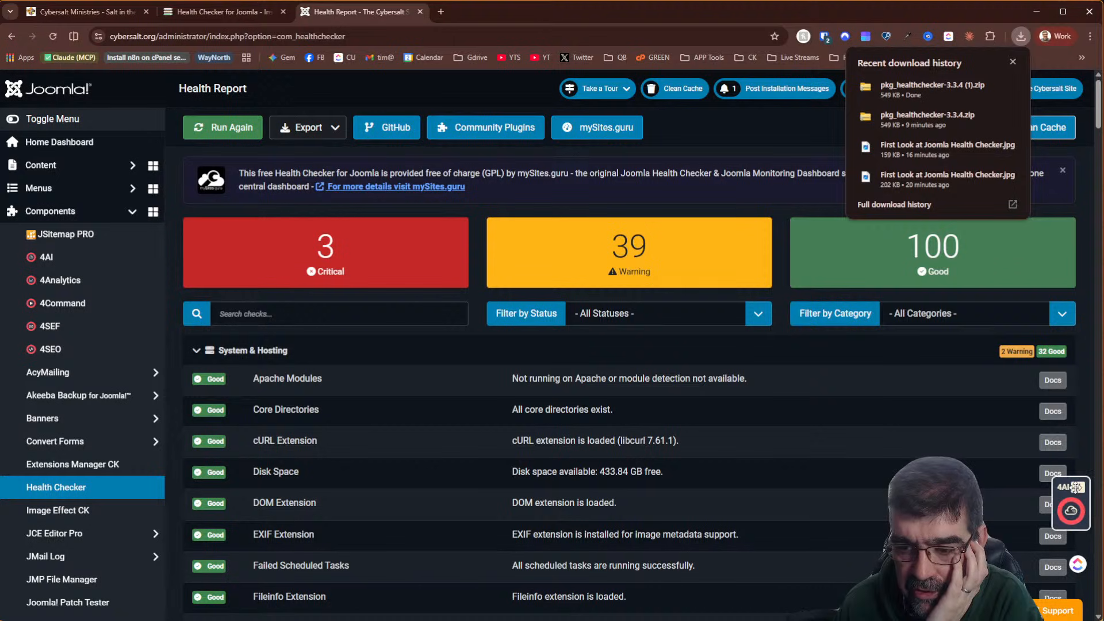
{"action": "left_click_drag", "start_coordinate": [1078, 487], "coordinate": [1076, 548]}
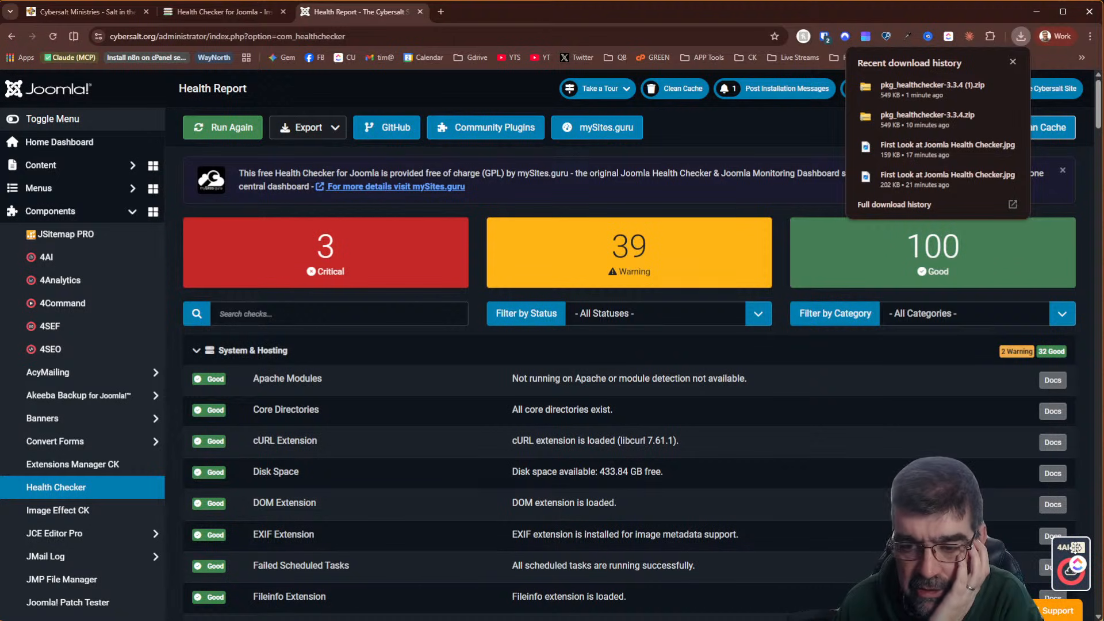
{"action": "left_click", "coordinate": [325, 265]}
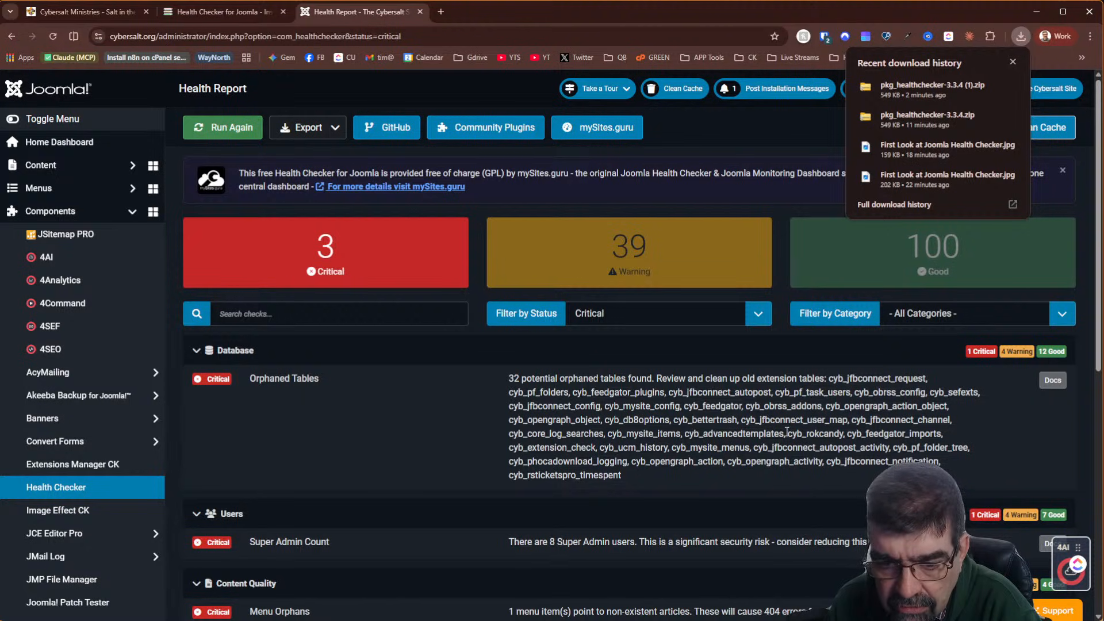
{"action": "left_click_drag", "start_coordinate": [790, 432], "coordinate": [843, 435]}
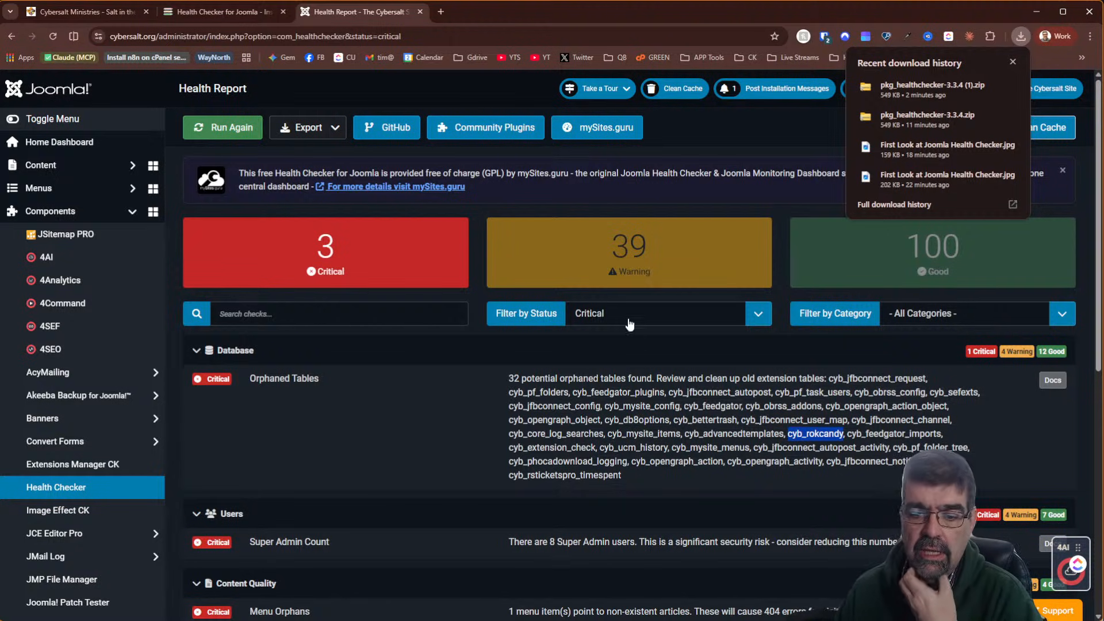
{"action": "left_click", "coordinate": [706, 418]}
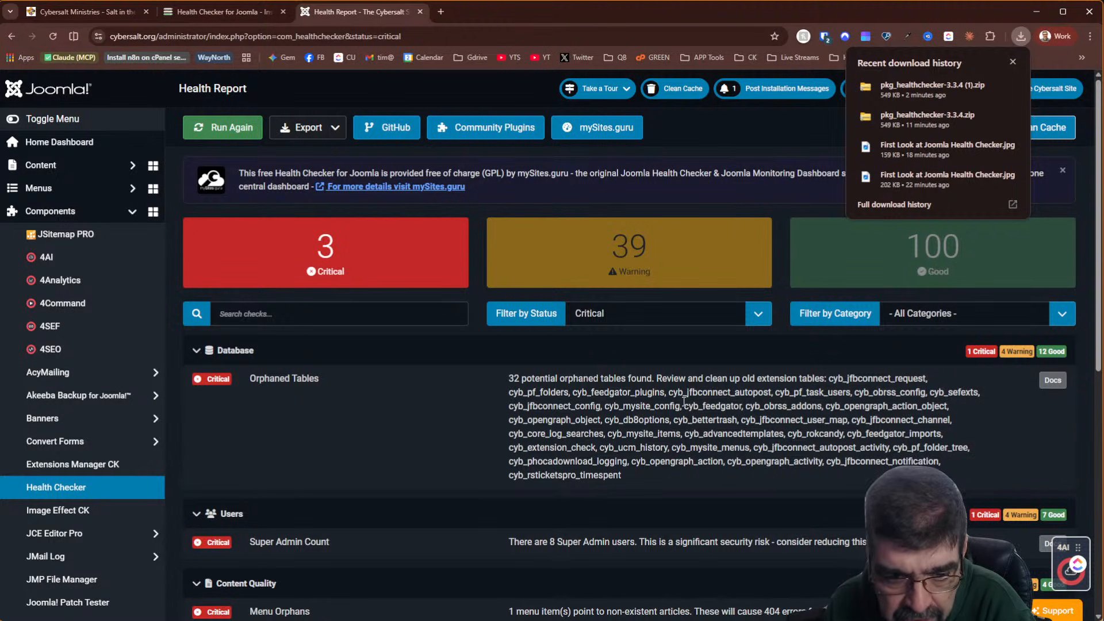
Scroll down the report and open the Menu Orphans check documentation in a new tab
{"action": "scroll", "coordinate": [683, 401], "scroll_direction": "down", "scroll_amount": 2}
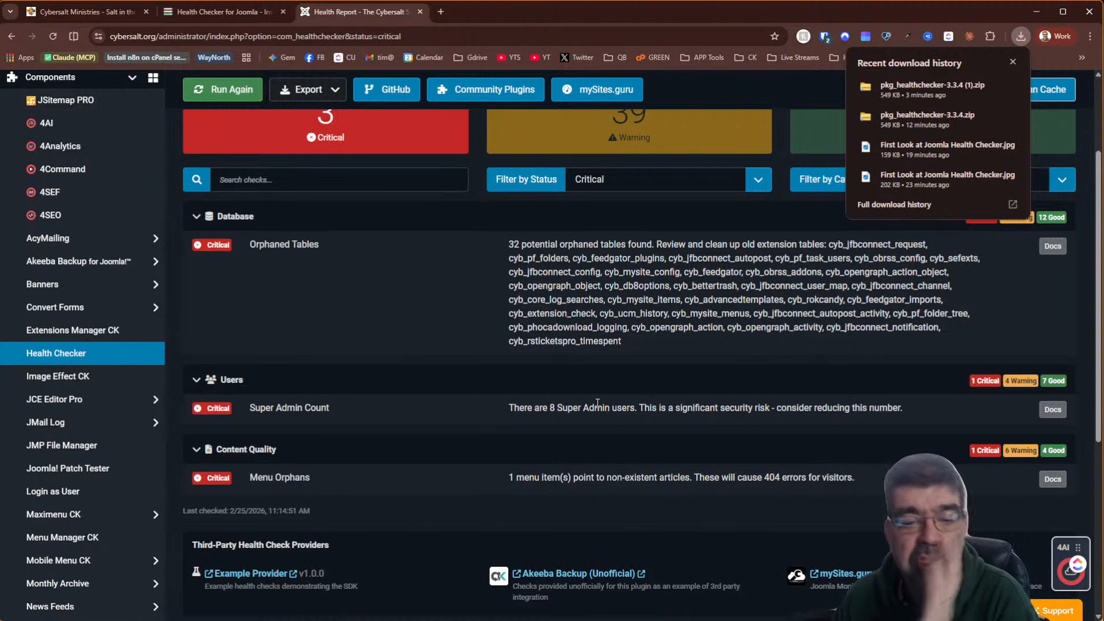
{"action": "scroll", "coordinate": [599, 391], "scroll_direction": "down", "scroll_amount": 2}
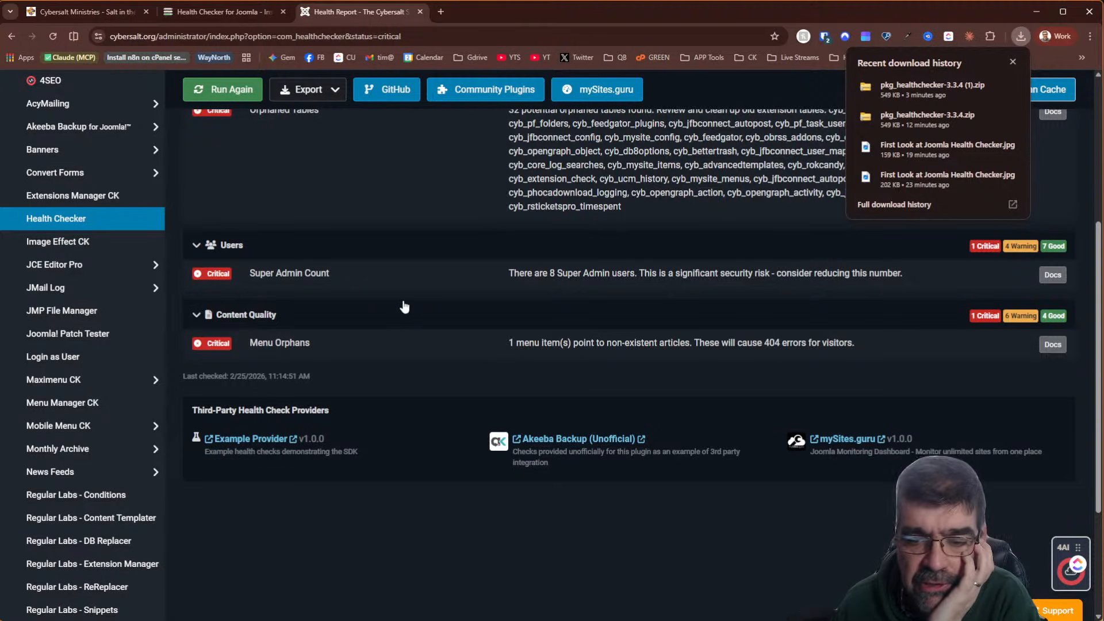
{"action": "scroll", "coordinate": [405, 307], "scroll_direction": "down", "scroll_amount": 3}
{"action": "scroll", "coordinate": [405, 306], "scroll_direction": "up", "scroll_amount": 5}
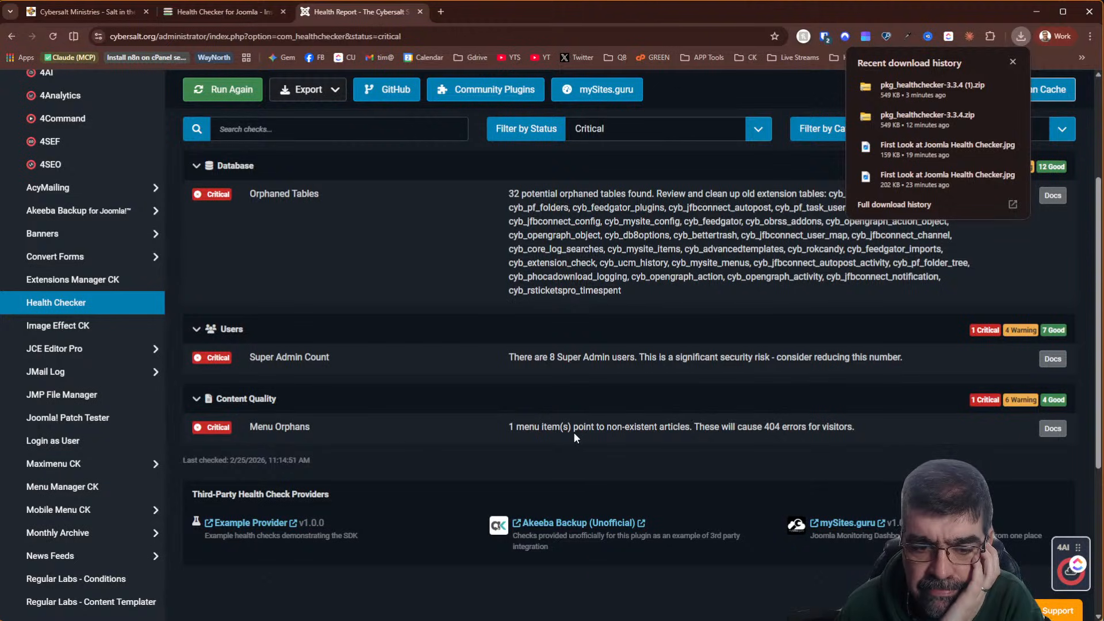
{"action": "left_click", "coordinate": [1053, 428]}
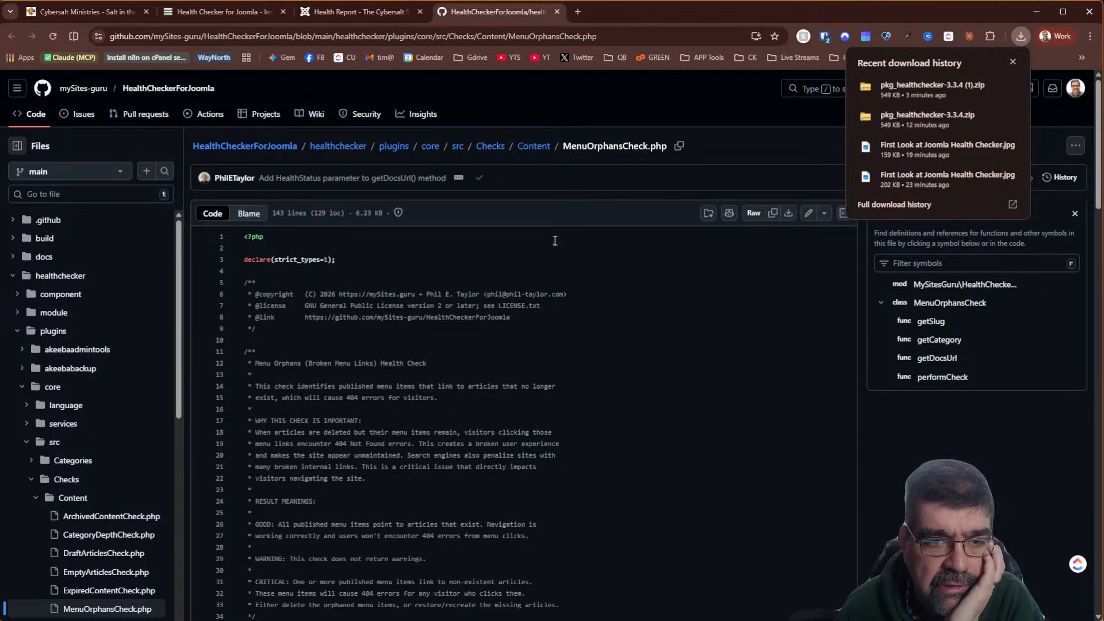
Close the MenuOrphansCheck.php GitHub tab and scroll to the top of the critical Health Report
{"action": "left_click", "coordinate": [557, 12]}
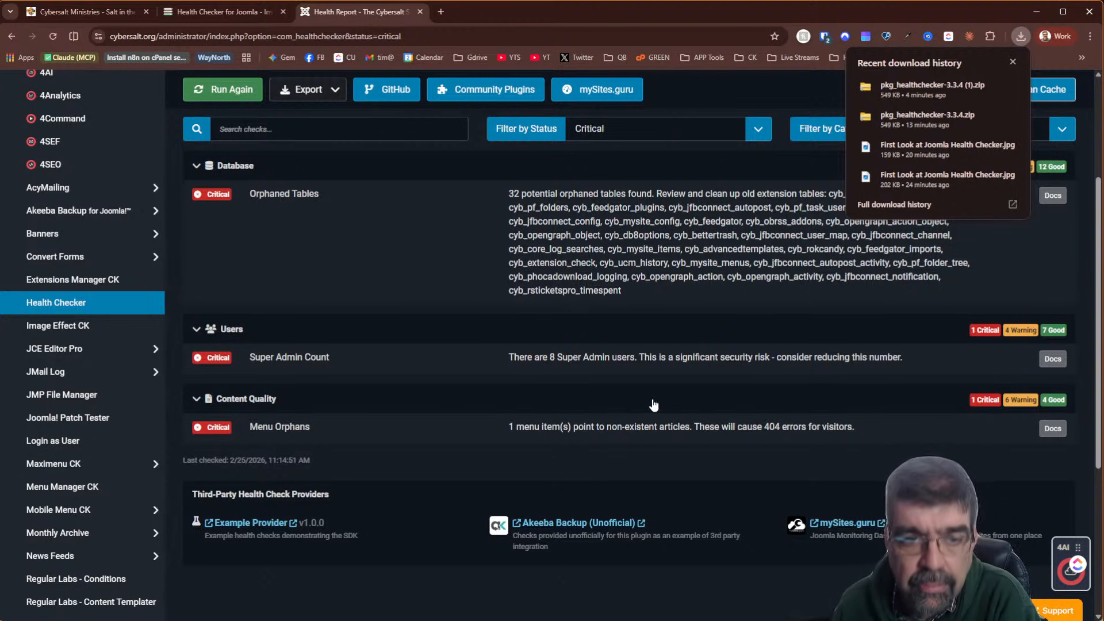
{"action": "scroll", "coordinate": [653, 407], "scroll_direction": "up", "scroll_amount": 3}
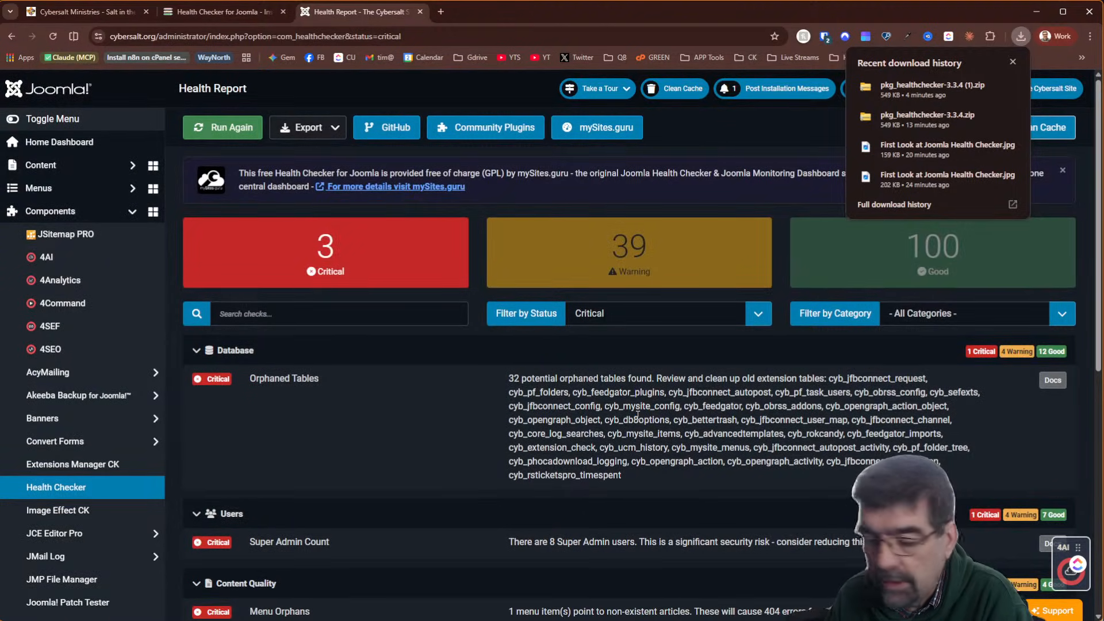
{"action": "scroll", "coordinate": [575, 436], "scroll_direction": "down", "scroll_amount": 2}
{"action": "scroll", "coordinate": [577, 432], "scroll_direction": "up", "scroll_amount": 2}
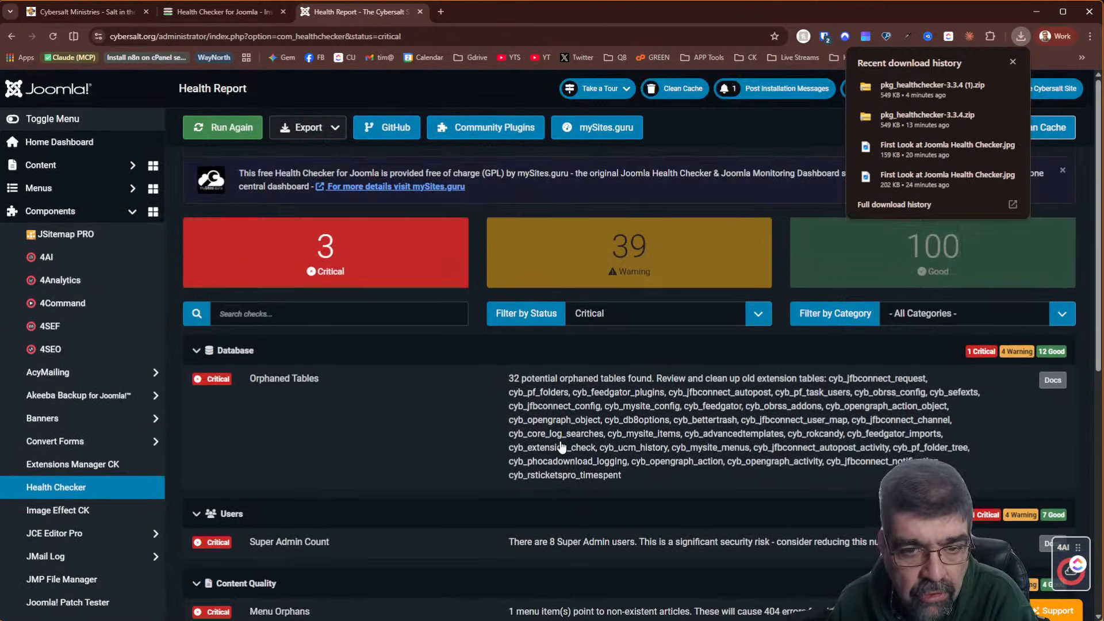
{"action": "left_click", "coordinate": [621, 258]}
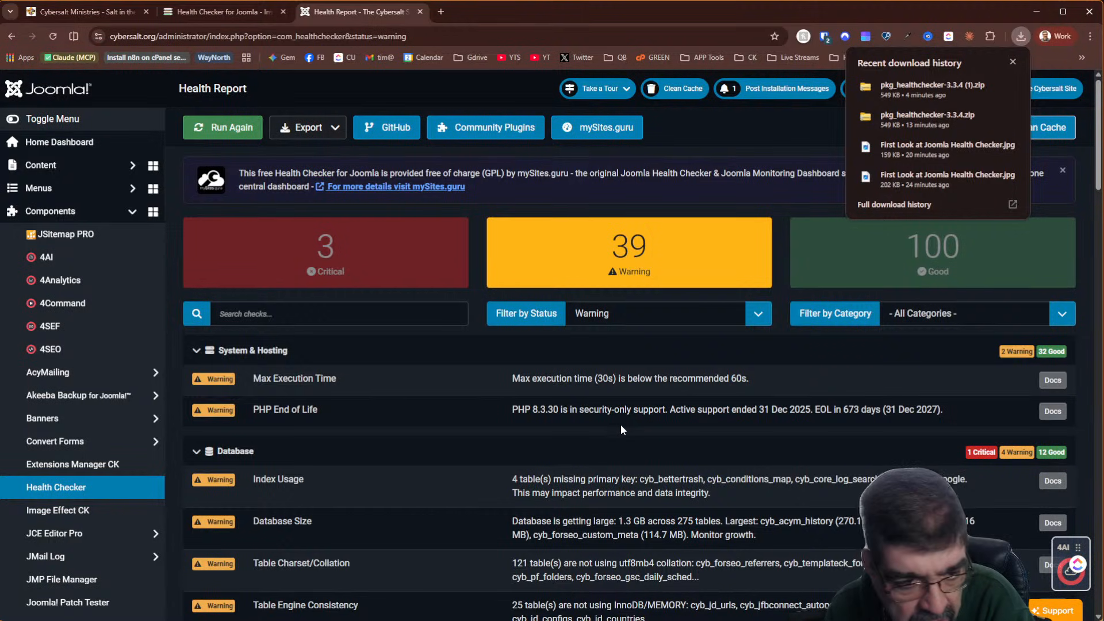
{"action": "scroll", "coordinate": [620, 423], "scroll_direction": "down", "scroll_amount": 2}
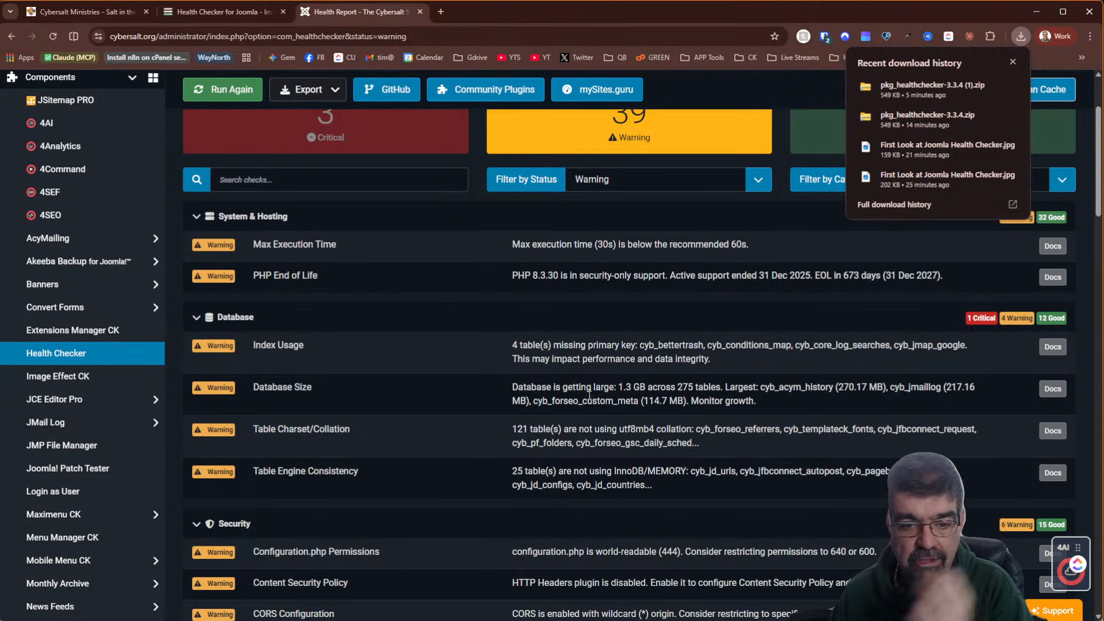
{"action": "scroll", "coordinate": [585, 342], "scroll_direction": "down", "scroll_amount": 2}
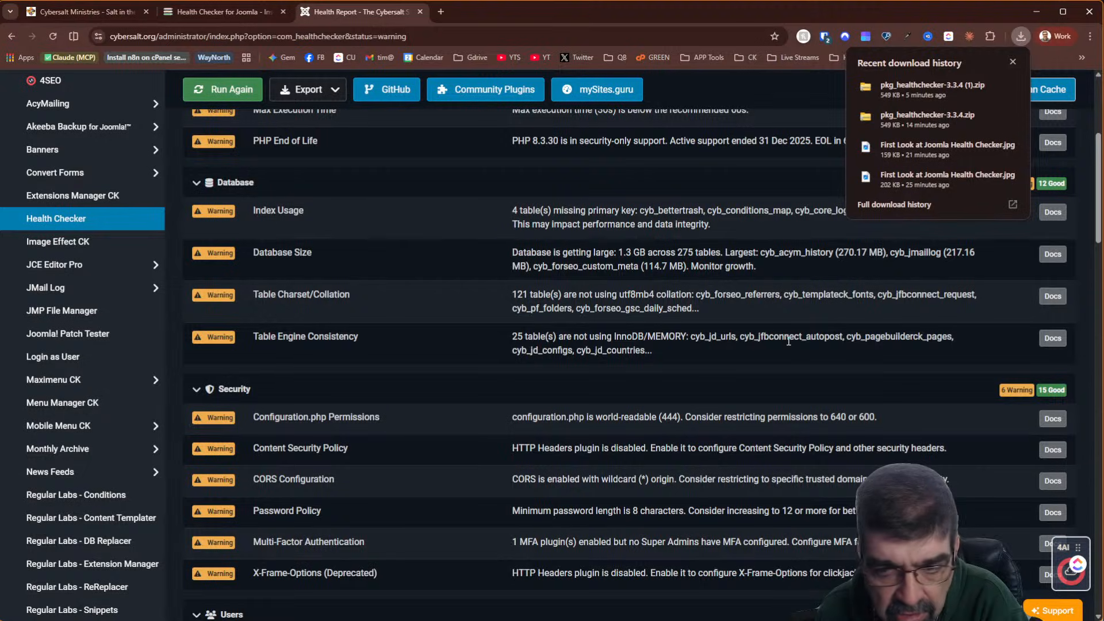
Open TableEngineCheck.php for the Table Engine Consistency check and read its InnoDB requirement
{"action": "left_click", "coordinate": [1054, 339]}
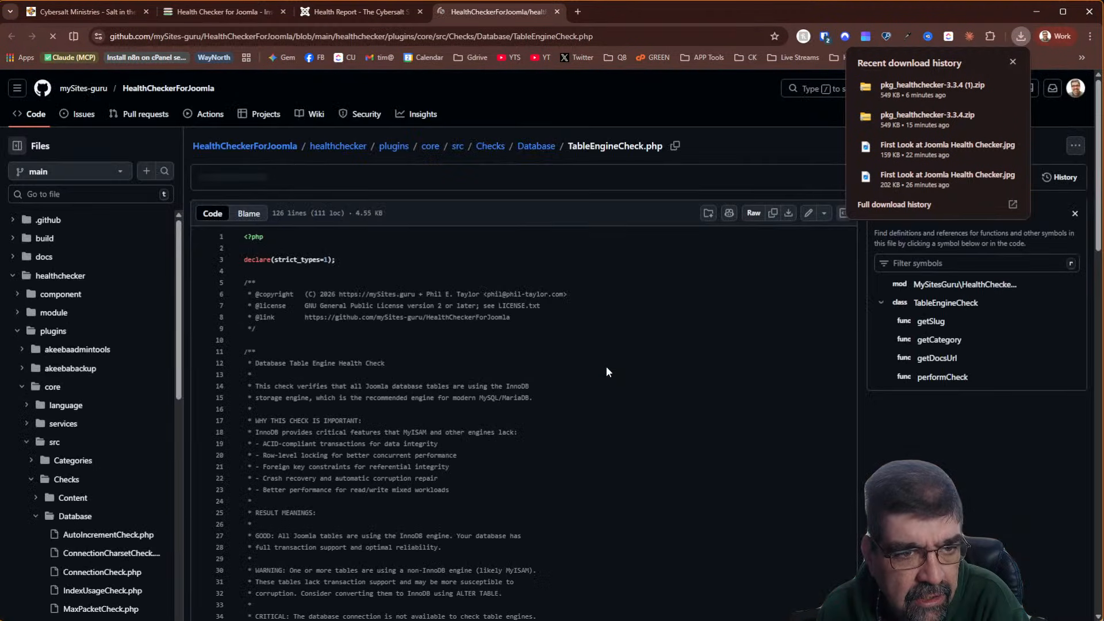
{"action": "scroll", "coordinate": [473, 350], "scroll_direction": "down", "scroll_amount": 2}
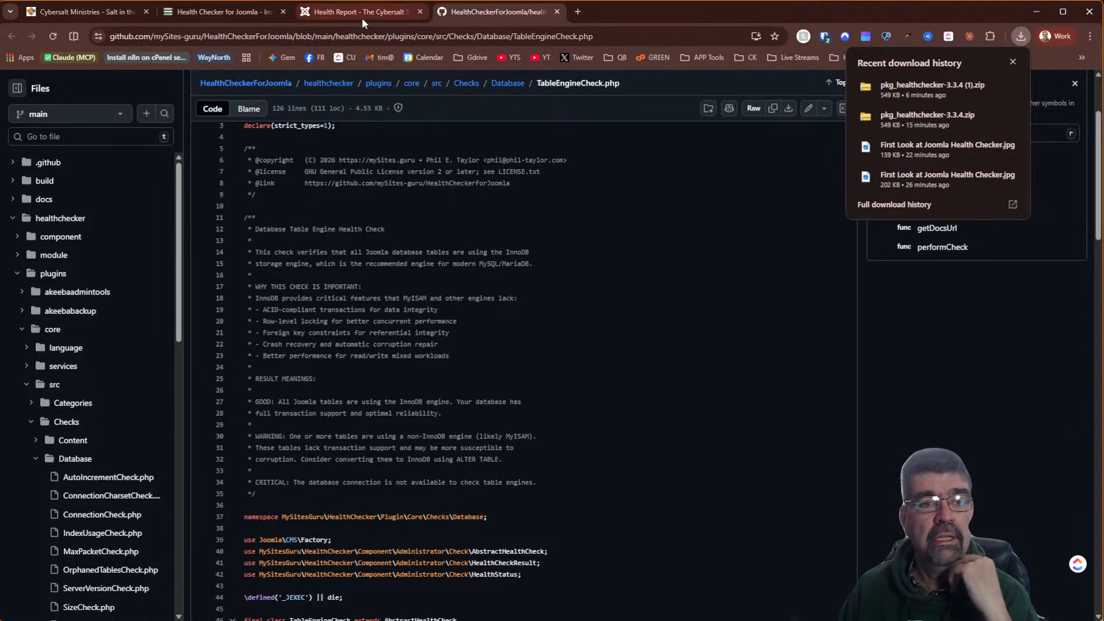
Return to the Health Report warnings and review the Security, Users and Extensions checks
{"action": "left_click", "coordinate": [343, 14]}
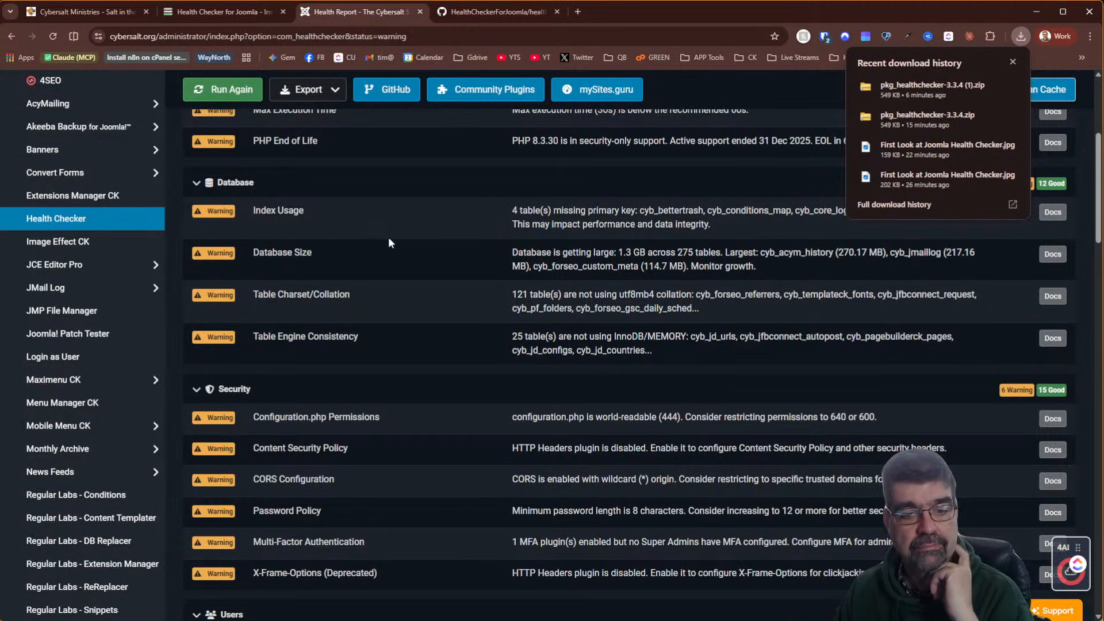
{"action": "scroll", "coordinate": [384, 237], "scroll_direction": "down", "scroll_amount": 2}
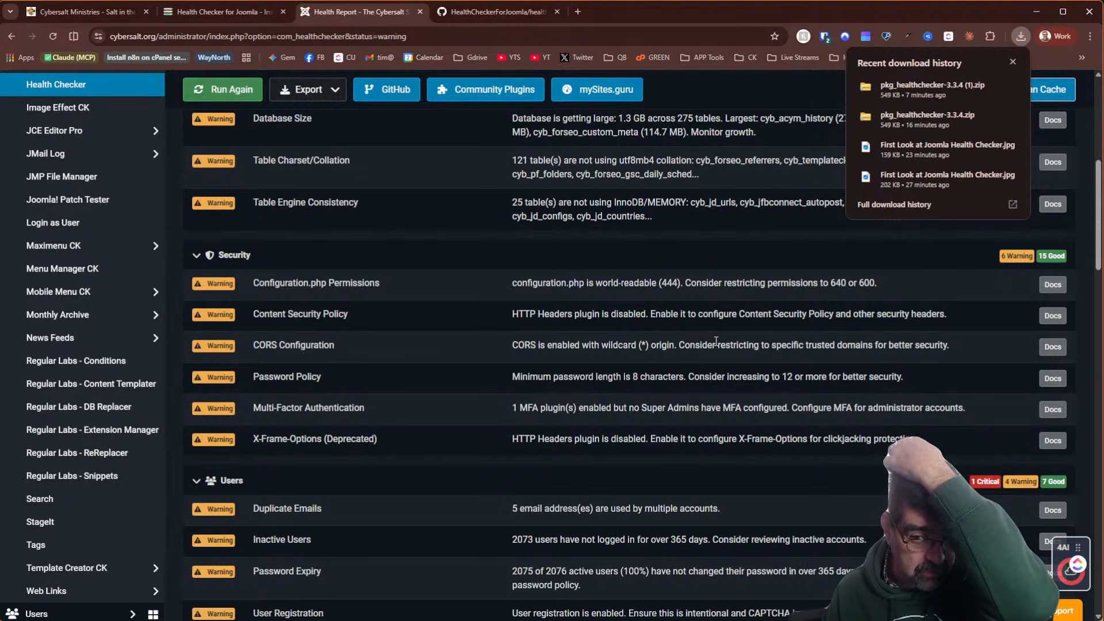
{"action": "scroll", "coordinate": [719, 305], "scroll_direction": "down", "scroll_amount": 5}
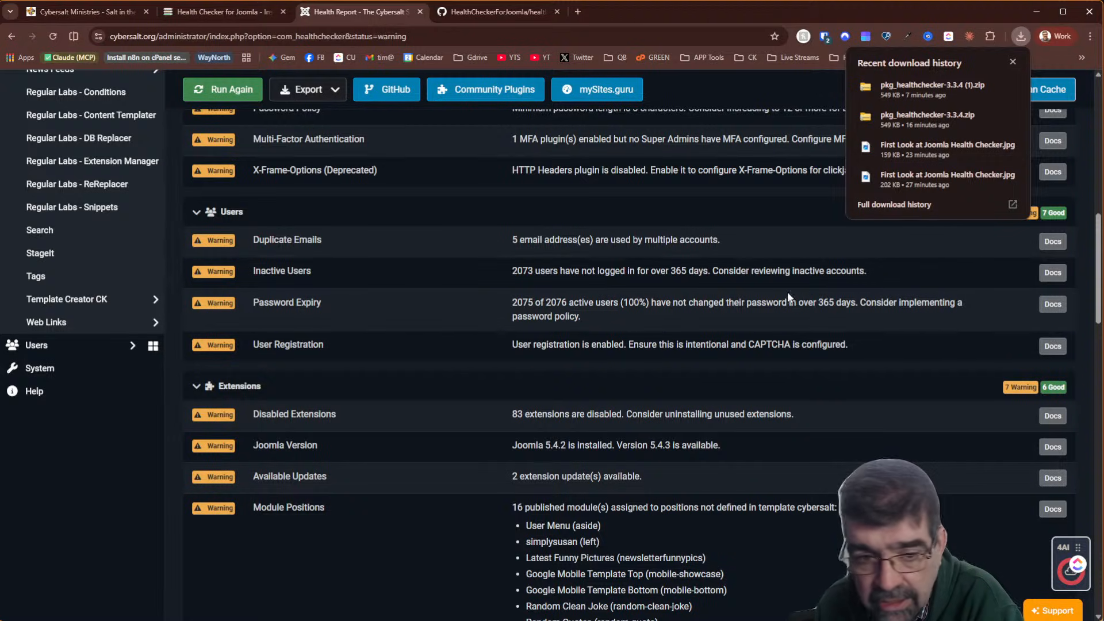
{"action": "scroll", "coordinate": [598, 282], "scroll_direction": "down", "scroll_amount": 5}
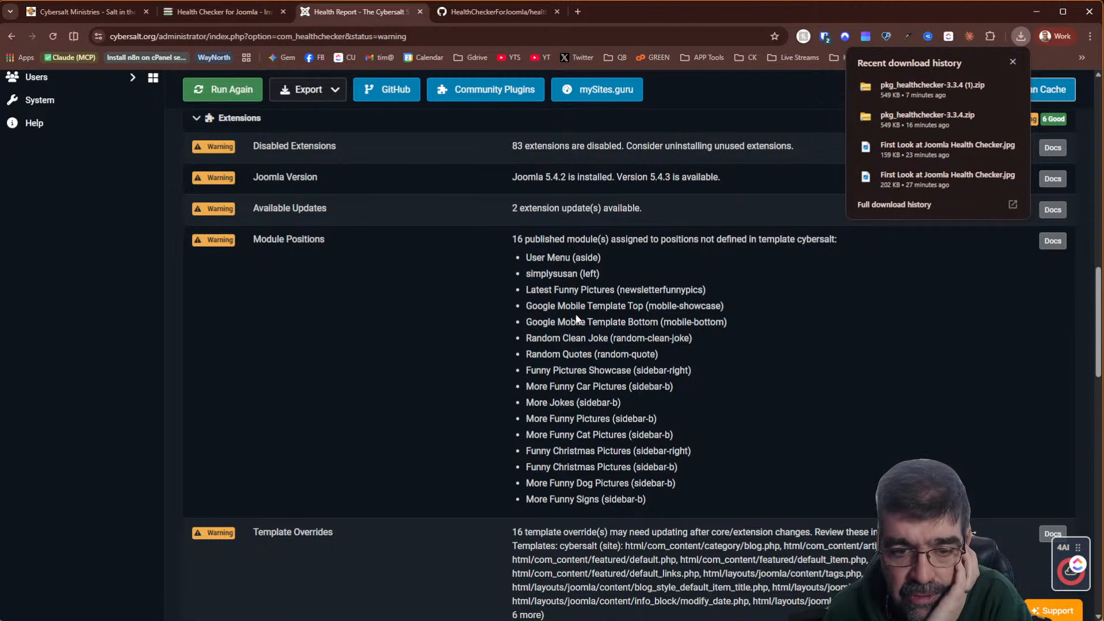
{"action": "left_click_drag", "start_coordinate": [531, 340], "coordinate": [706, 349]}
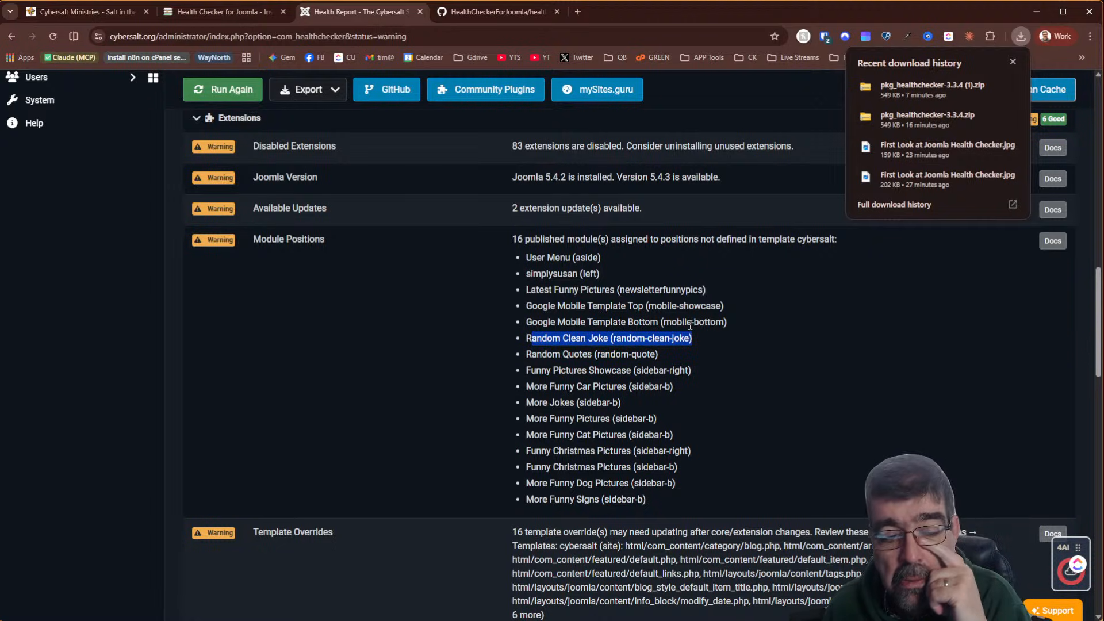
{"action": "scroll", "coordinate": [675, 305], "scroll_direction": "down", "scroll_amount": 2}
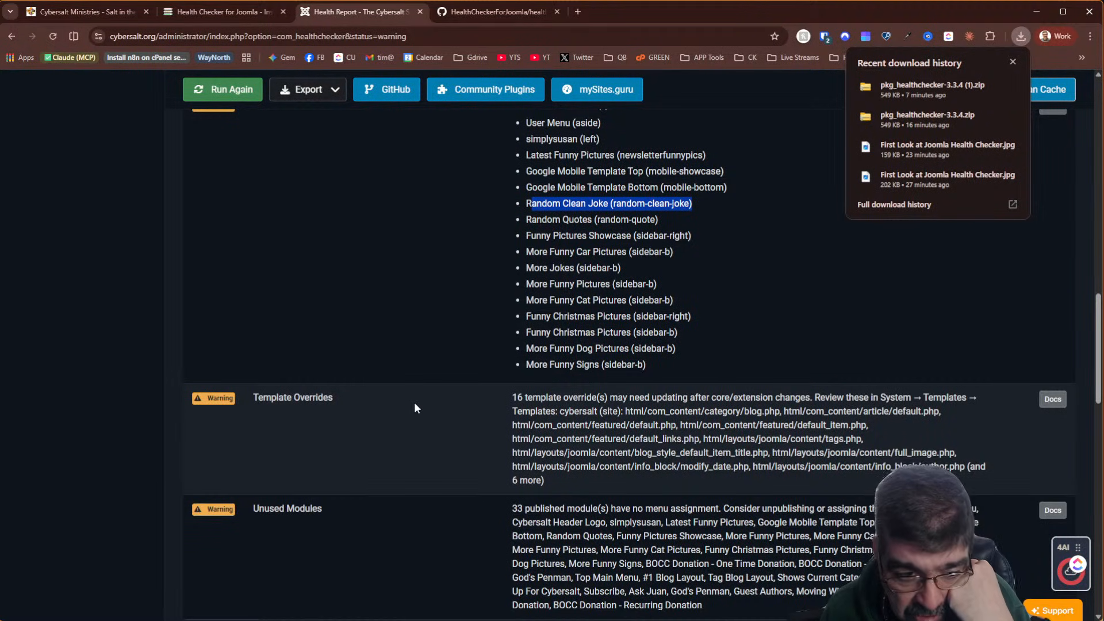
{"action": "scroll", "coordinate": [414, 404], "scroll_direction": "down", "scroll_amount": 2}
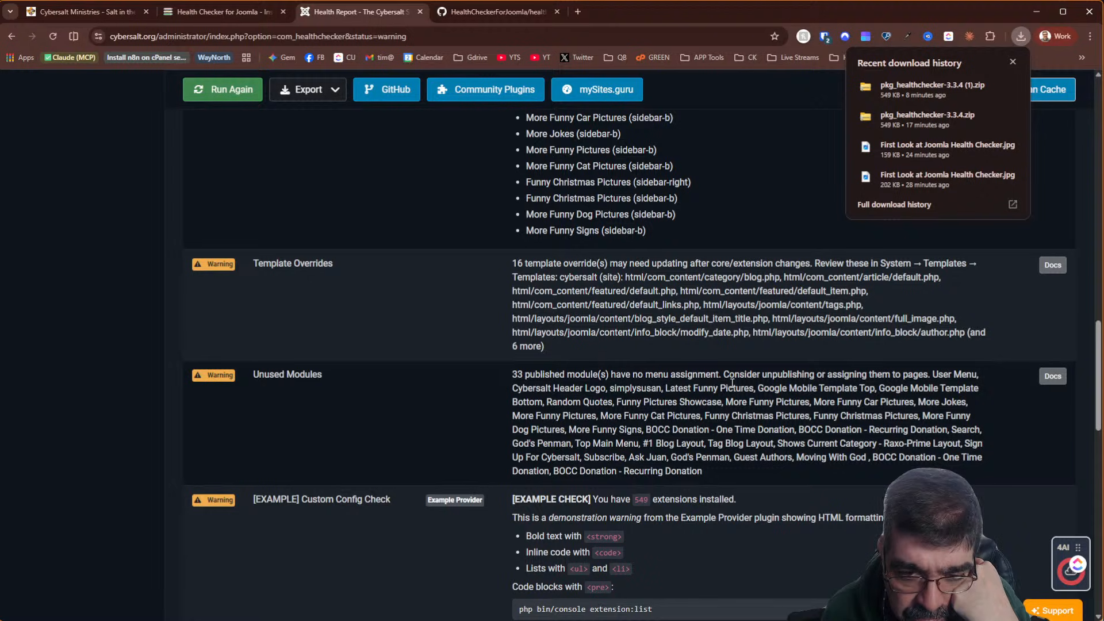
{"action": "scroll", "coordinate": [733, 383], "scroll_direction": "down", "scroll_amount": 2}
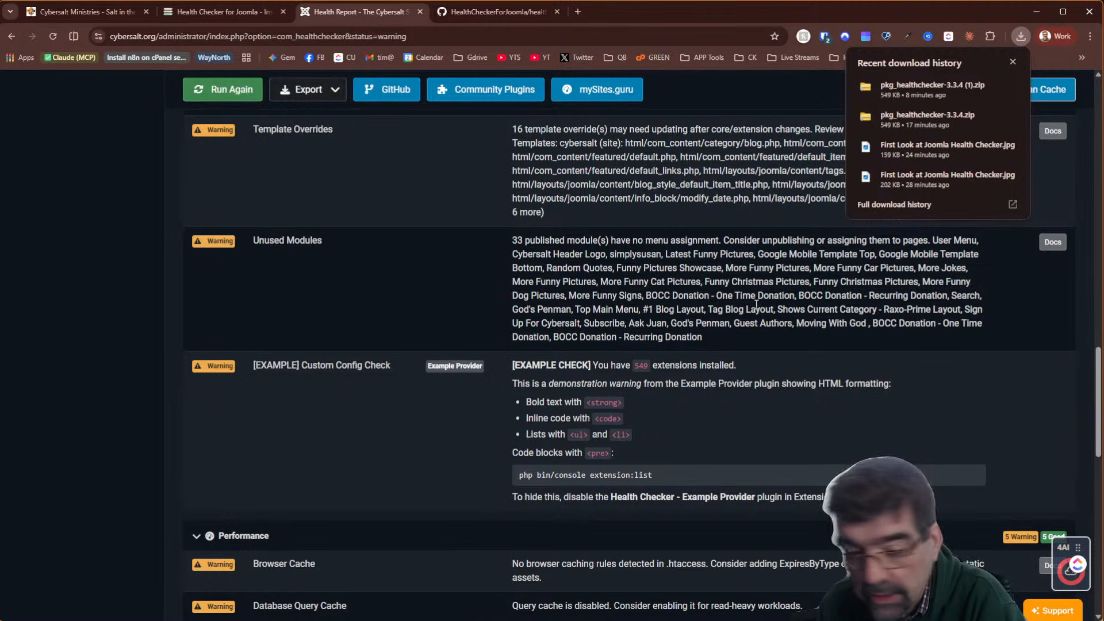
{"action": "scroll", "coordinate": [744, 337], "scroll_direction": "down", "scroll_amount": 2}
{"action": "scroll", "coordinate": [744, 337], "scroll_direction": "down", "scroll_amount": 2}
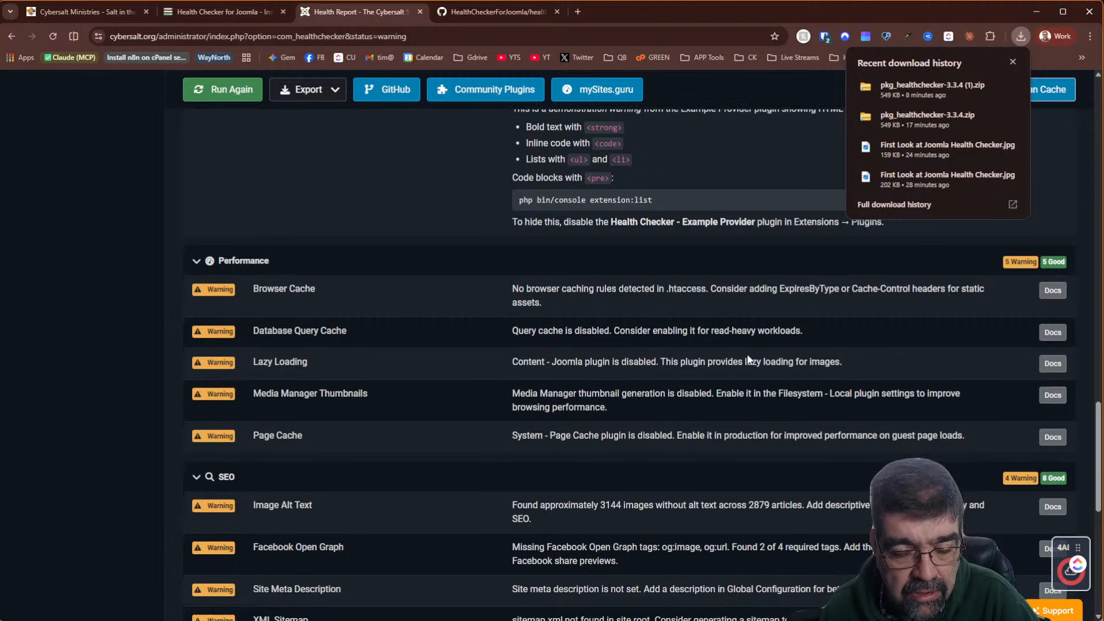
{"action": "scroll", "coordinate": [750, 350], "scroll_direction": "down", "scroll_amount": 5}
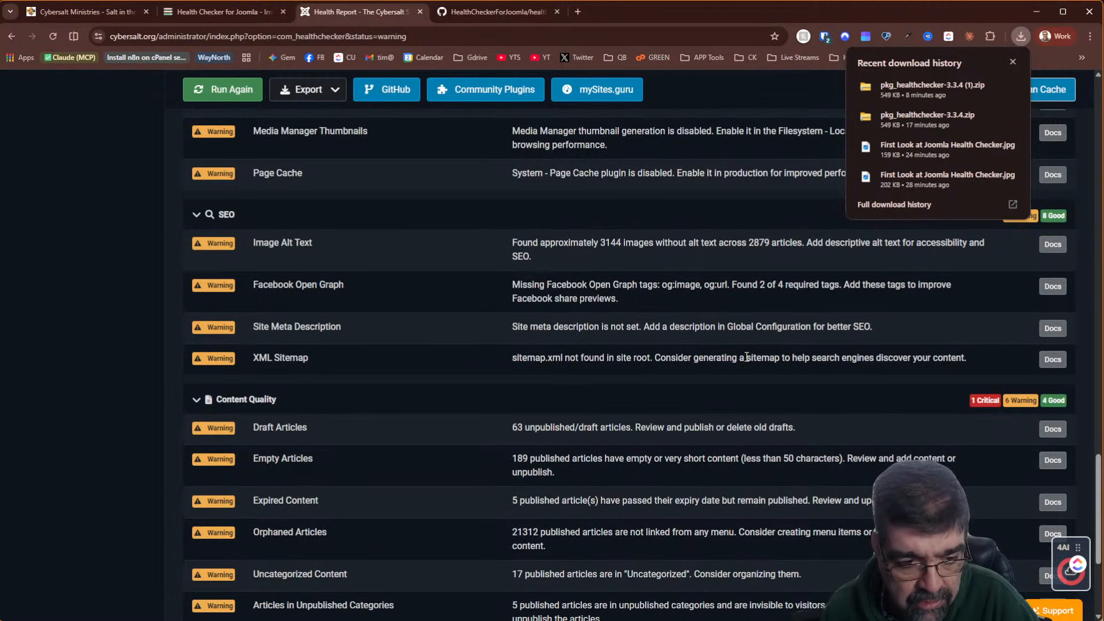
{"action": "scroll", "coordinate": [746, 358], "scroll_direction": "down", "scroll_amount": 4}
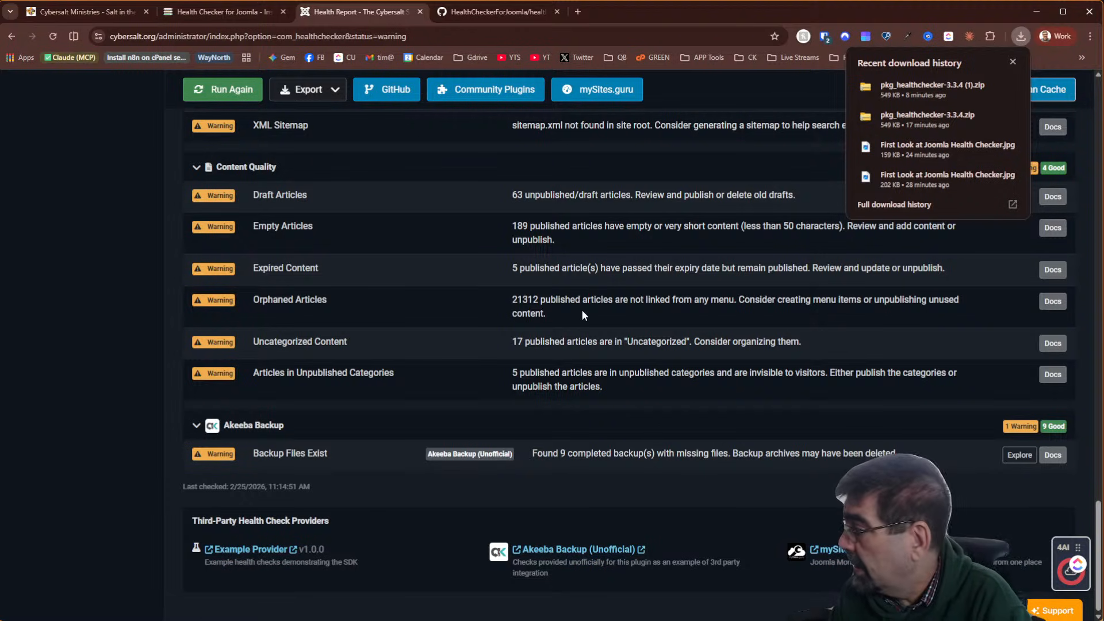
{"action": "scroll", "coordinate": [535, 262], "scroll_direction": "up", "scroll_amount": 20}
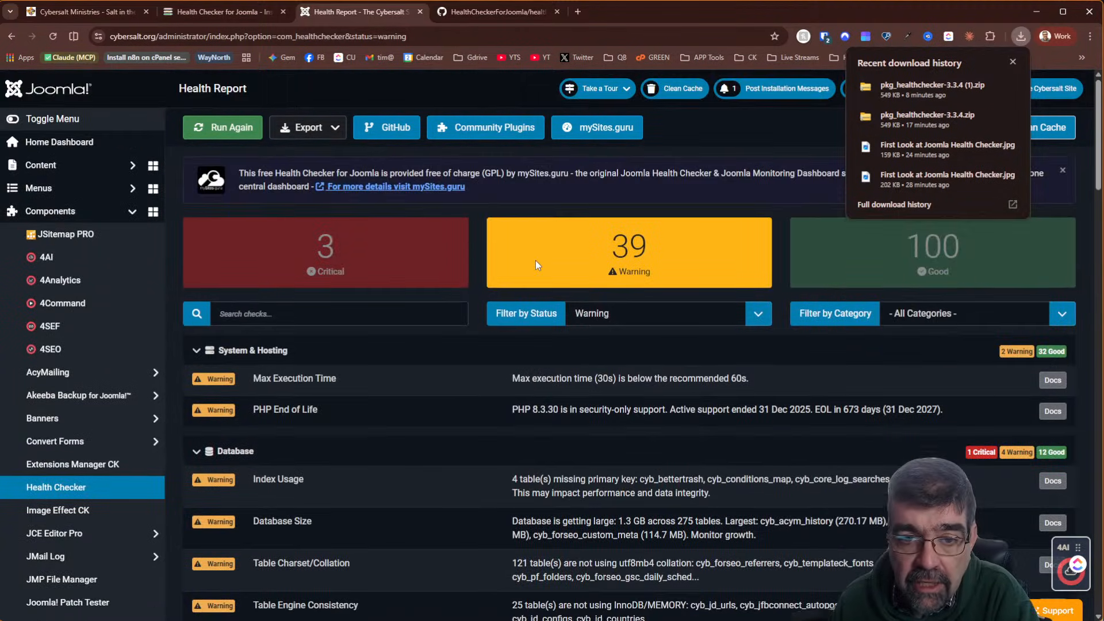
Show the passing checks, then filter the Health Report back to critical-only checks
{"action": "left_click", "coordinate": [1000, 260]}
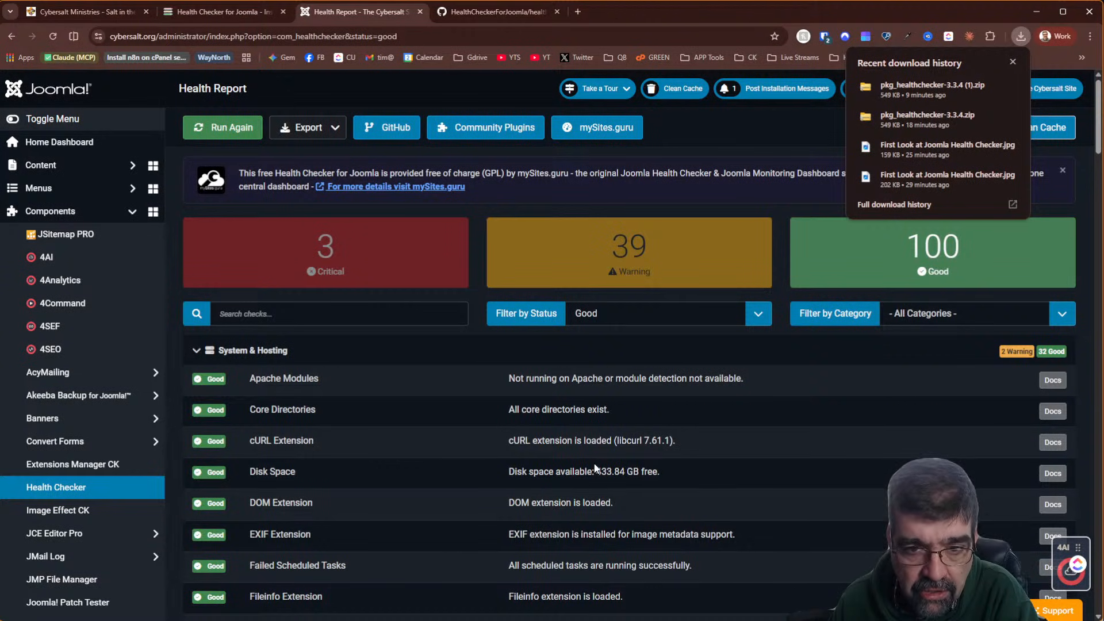
{"action": "scroll", "coordinate": [595, 471], "scroll_direction": "down", "scroll_amount": 18}
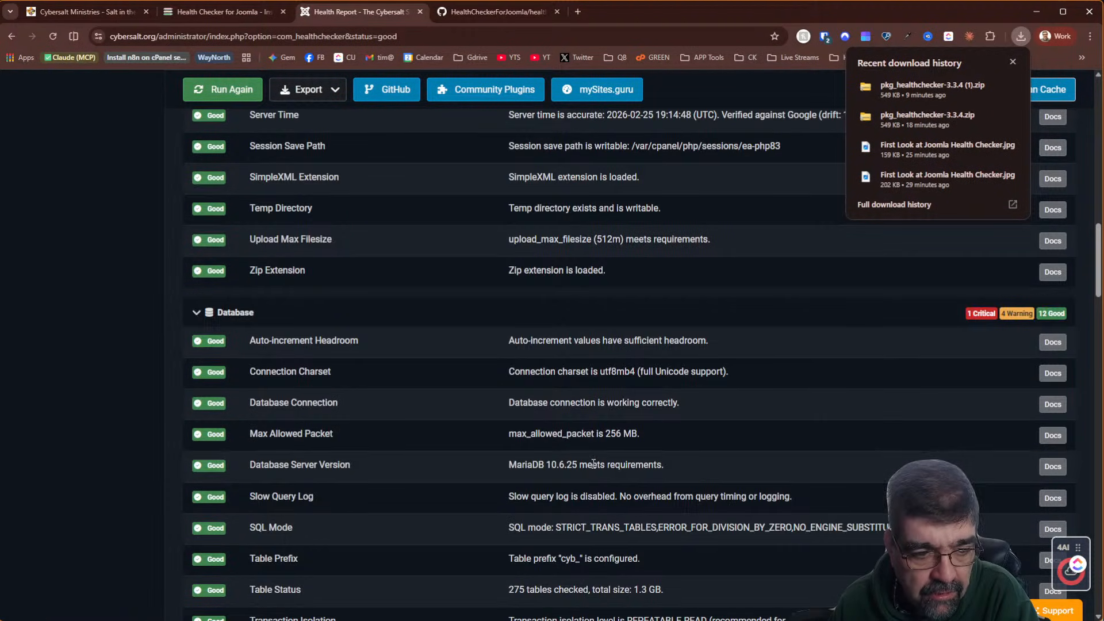
{"action": "scroll", "coordinate": [594, 464], "scroll_direction": "down", "scroll_amount": 8}
{"action": "scroll", "coordinate": [589, 463], "scroll_direction": "up", "scroll_amount": 20}
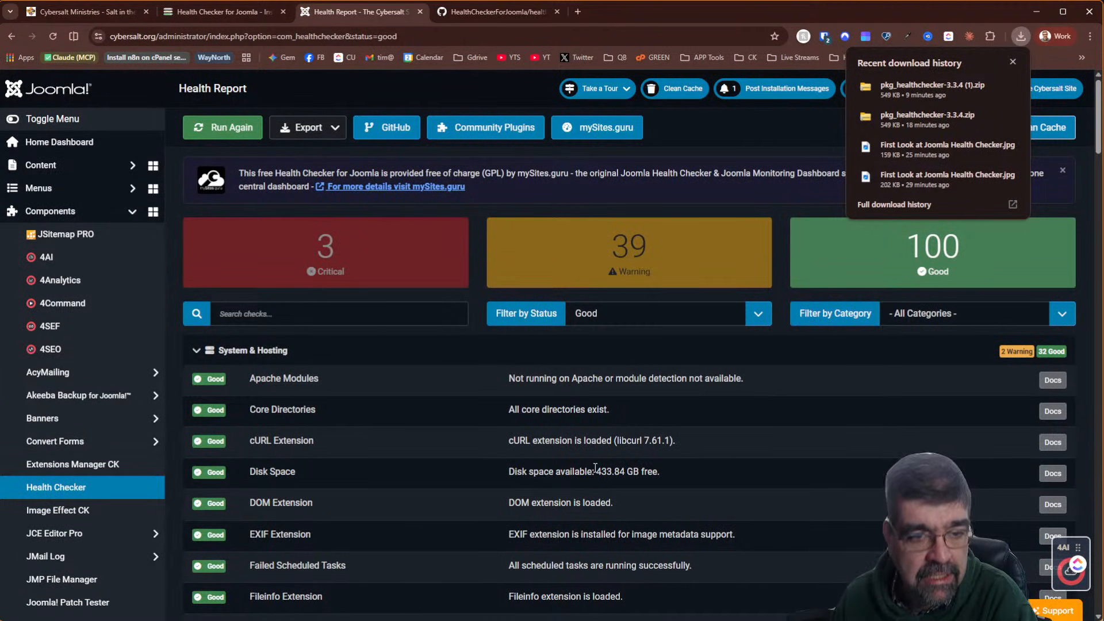
{"action": "left_click", "coordinate": [289, 270]}
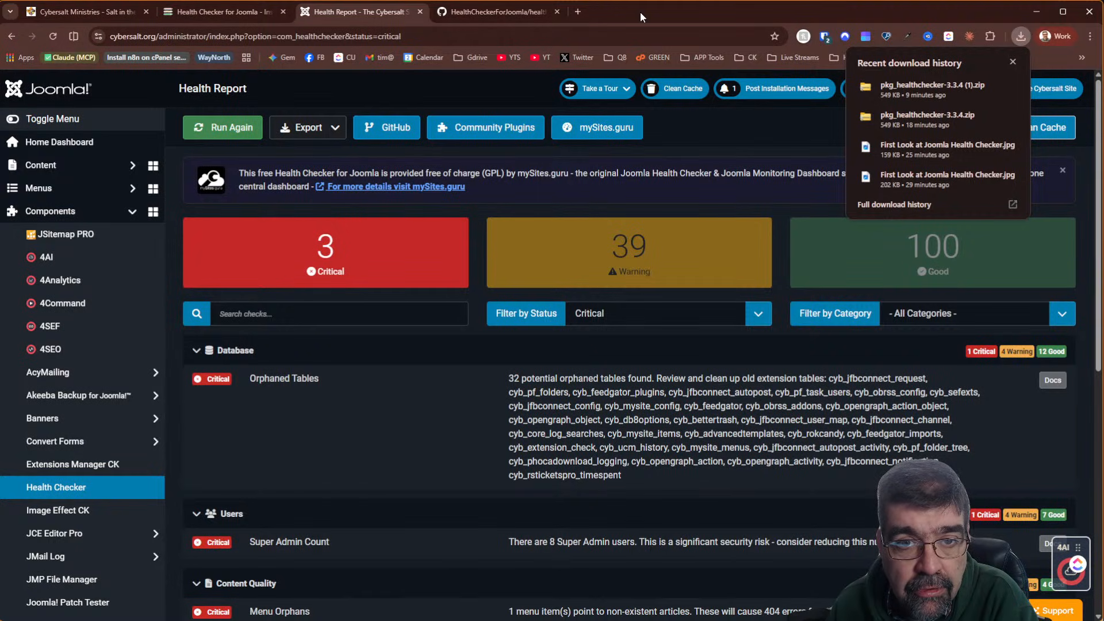
Bring the hosting account's cPanel Tools page into this browser window as a tab
{"action": "left_click", "coordinate": [578, 11]}
{"action": "mouse_move", "coordinate": [609, 11]}
{"action": "left_mouse_down"}
{"action": "mouse_move", "coordinate": [1070, 181]}
{"action": "mouse_move", "coordinate": [1009, 140]}
{"action": "mouse_move", "coordinate": [1103, 144]}
{"action": "left_mouse_up"}
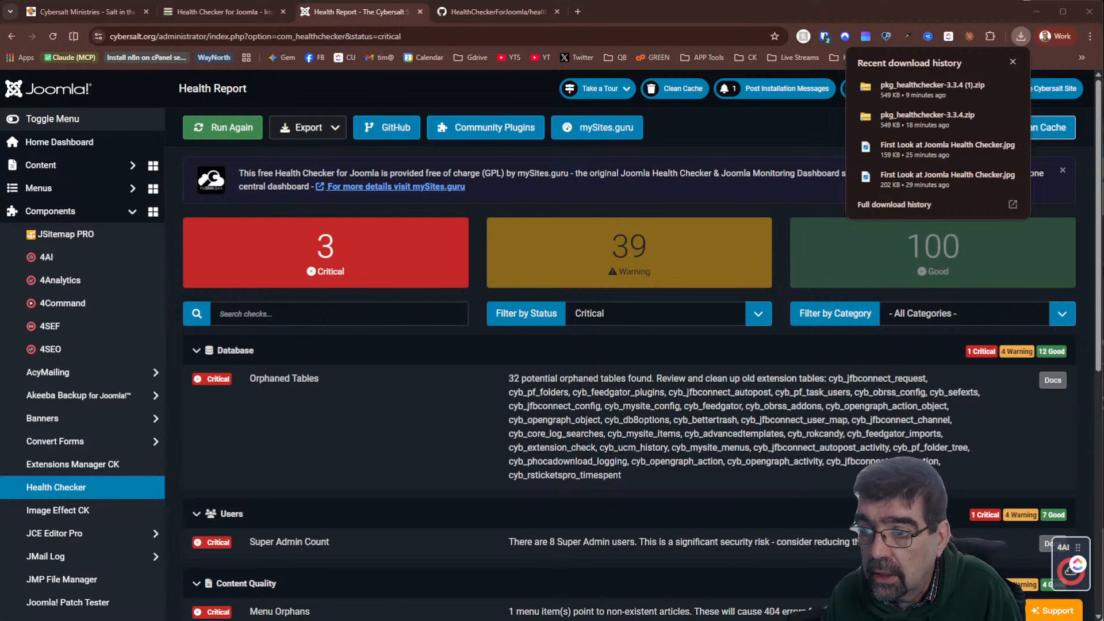
{"action": "left_click_drag", "start_coordinate": [1103, 120], "coordinate": [667, 19]}
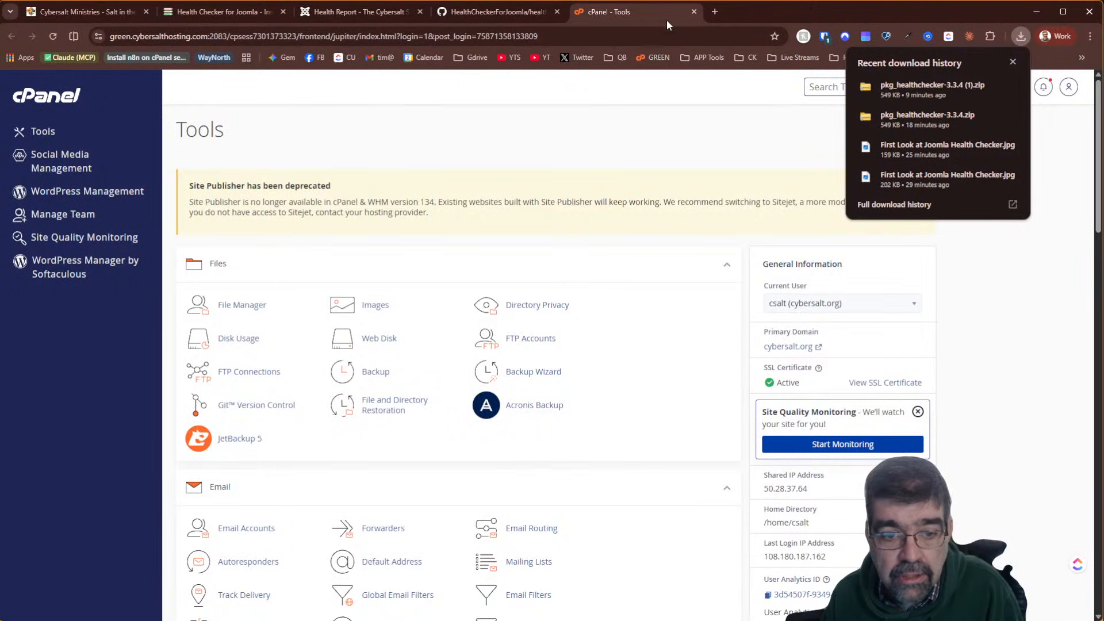
Launch phpMyAdmin from cPanel's Databases section in a new tab, then return to the Joomla Health Report
{"action": "left_click", "coordinate": [1014, 60]}
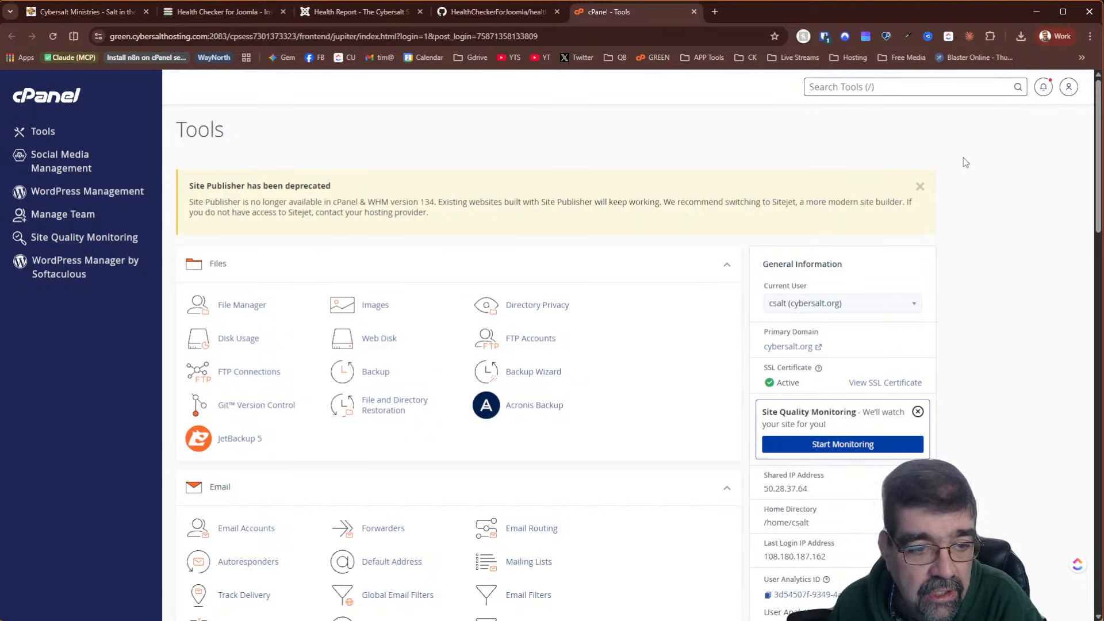
{"action": "scroll", "coordinate": [306, 311], "scroll_direction": "down", "scroll_amount": 2}
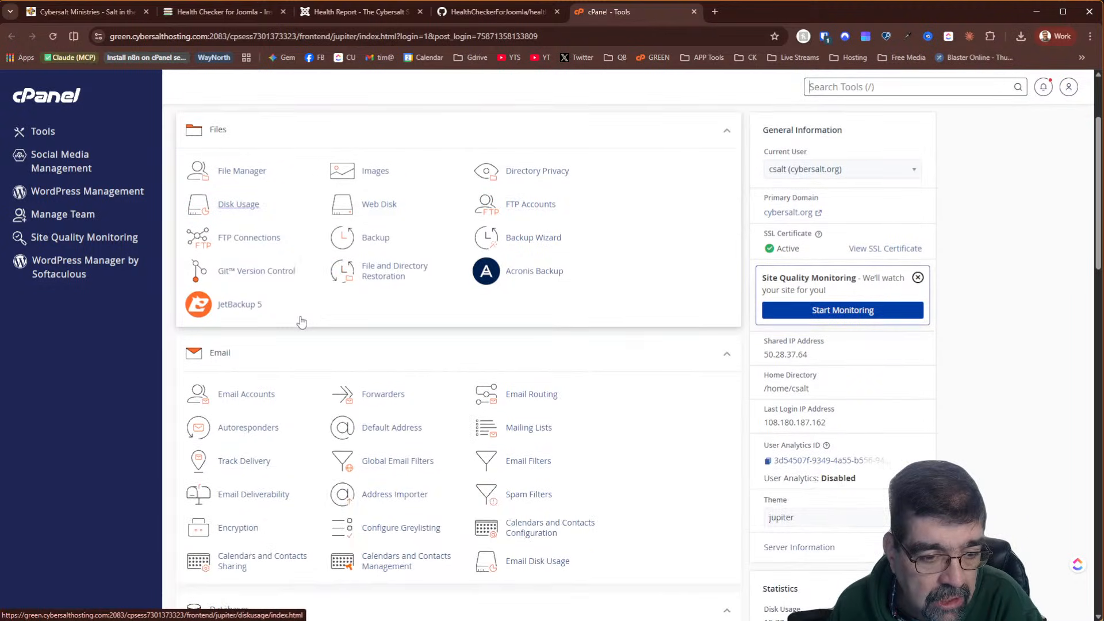
{"action": "scroll", "coordinate": [301, 321], "scroll_direction": "down", "scroll_amount": 4}
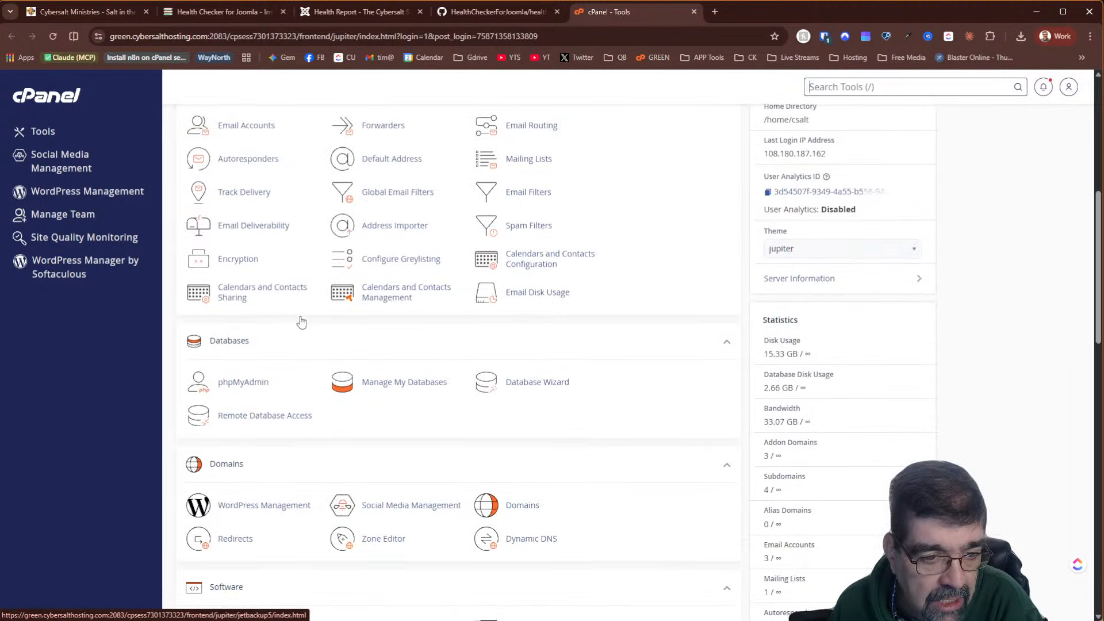
{"action": "left_click", "coordinate": [248, 389]}
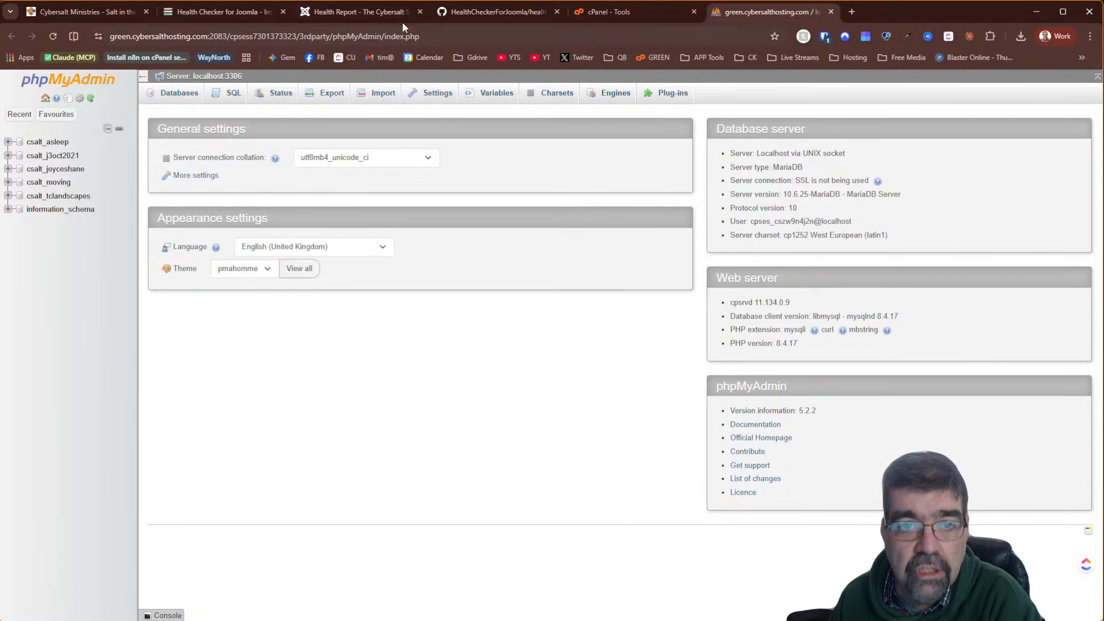
{"action": "left_click", "coordinate": [101, 16]}
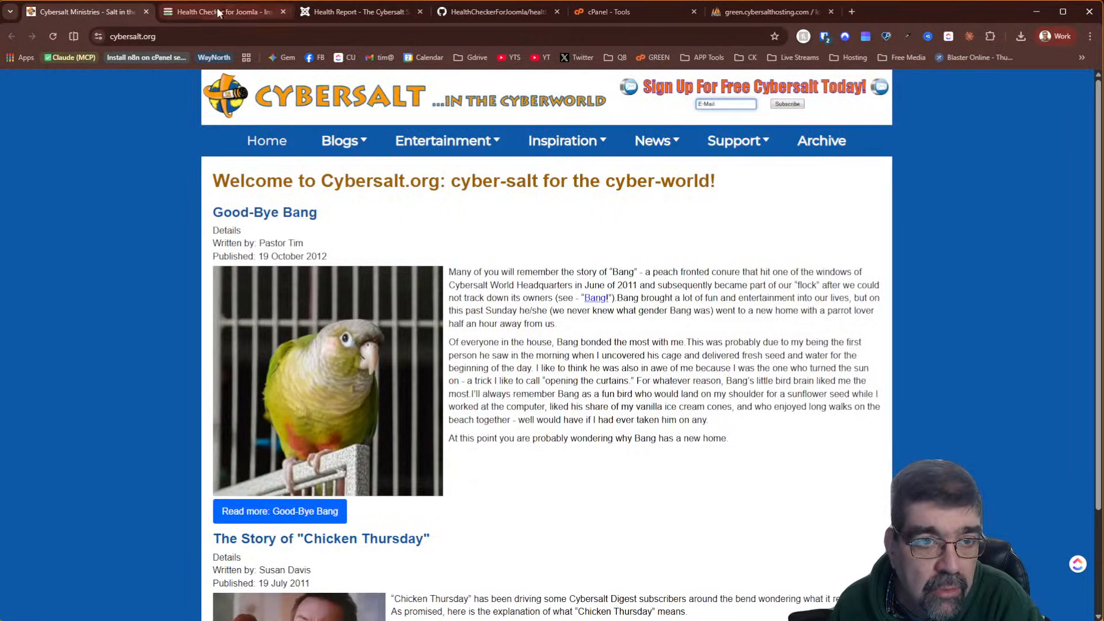
{"action": "left_click", "coordinate": [352, 9]}
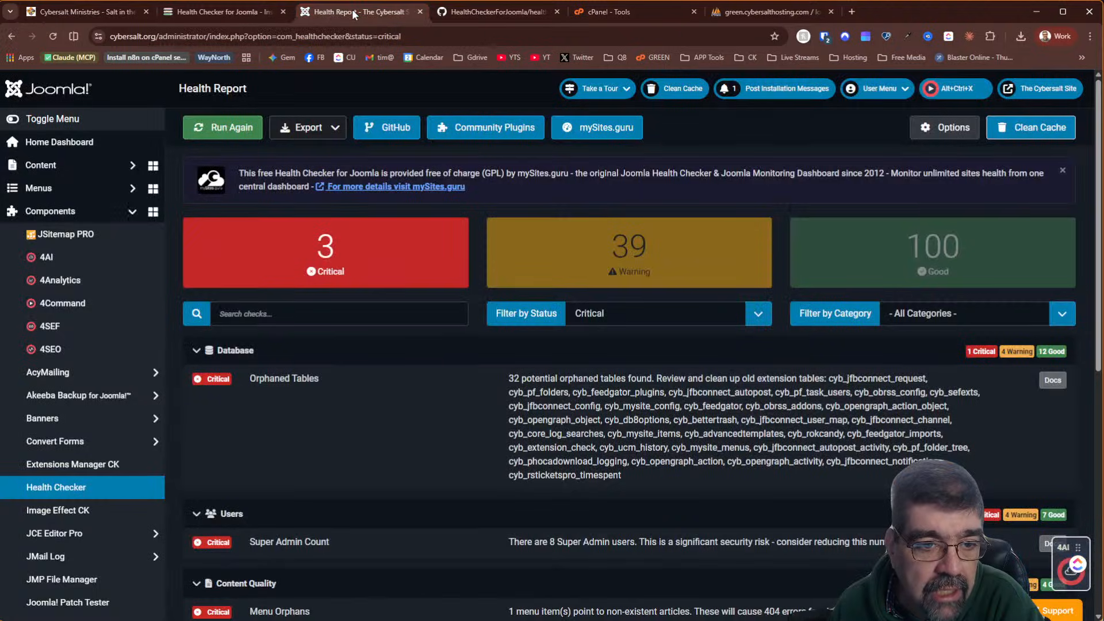
{"action": "right_click", "coordinate": [75, 140]}
{"action": "left_click", "coordinate": [103, 155]}
{"action": "left_click", "coordinate": [450, 12]}
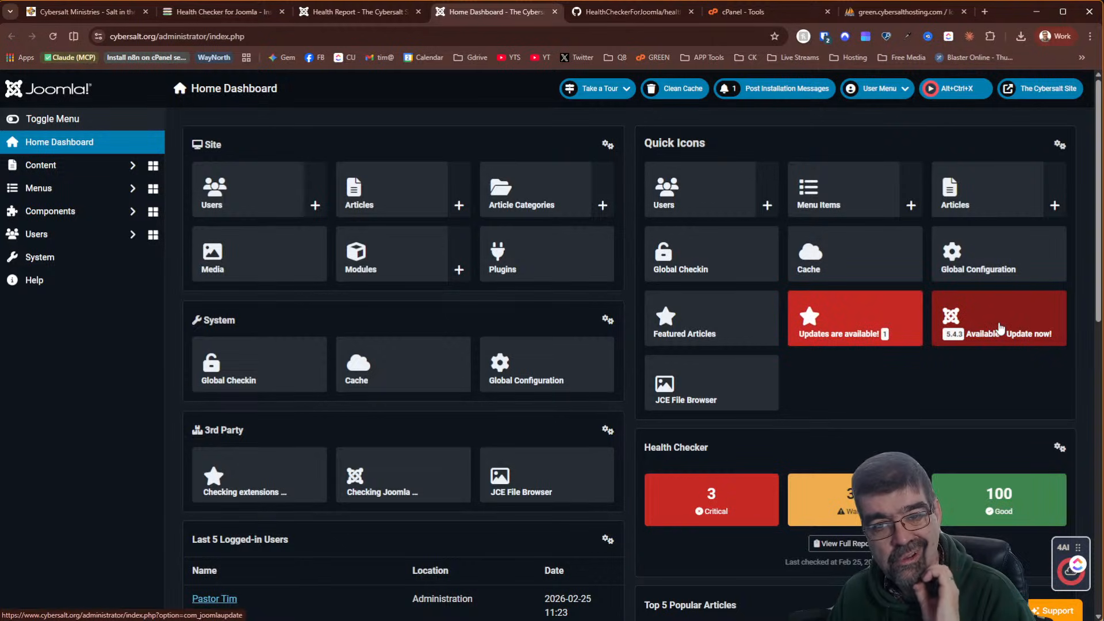
{"action": "left_click", "coordinate": [974, 255]}
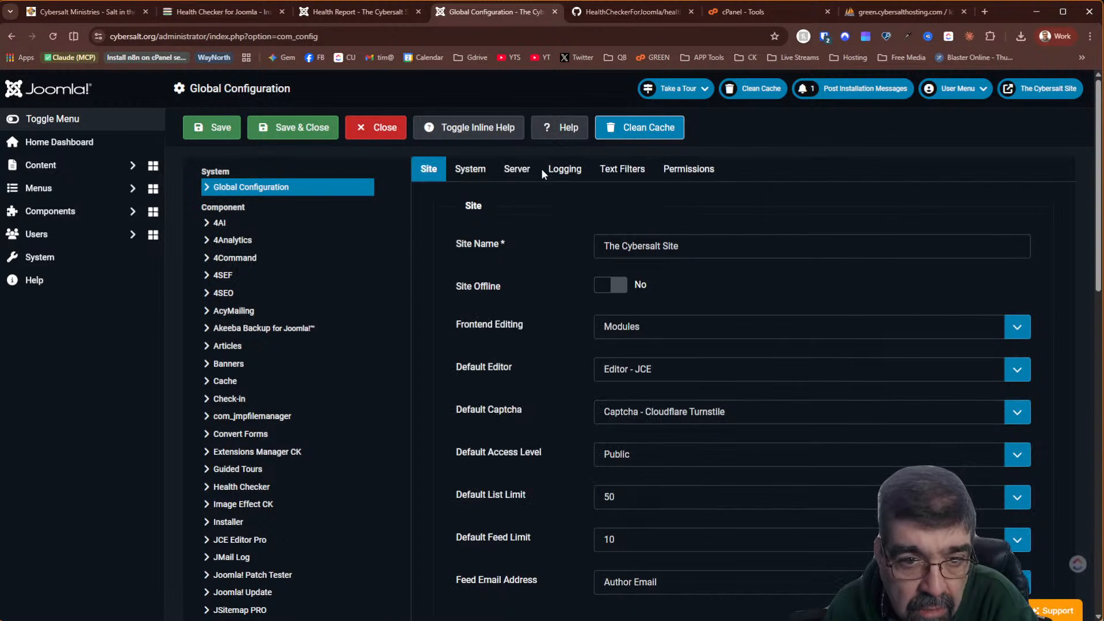
{"action": "left_click", "coordinate": [517, 173]}
{"action": "scroll", "coordinate": [764, 283], "scroll_direction": "down", "scroll_amount": 1}
{"action": "scroll", "coordinate": [764, 288], "scroll_direction": "down", "scroll_amount": 2}
{"action": "scroll", "coordinate": [763, 289], "scroll_direction": "down", "scroll_amount": 7}
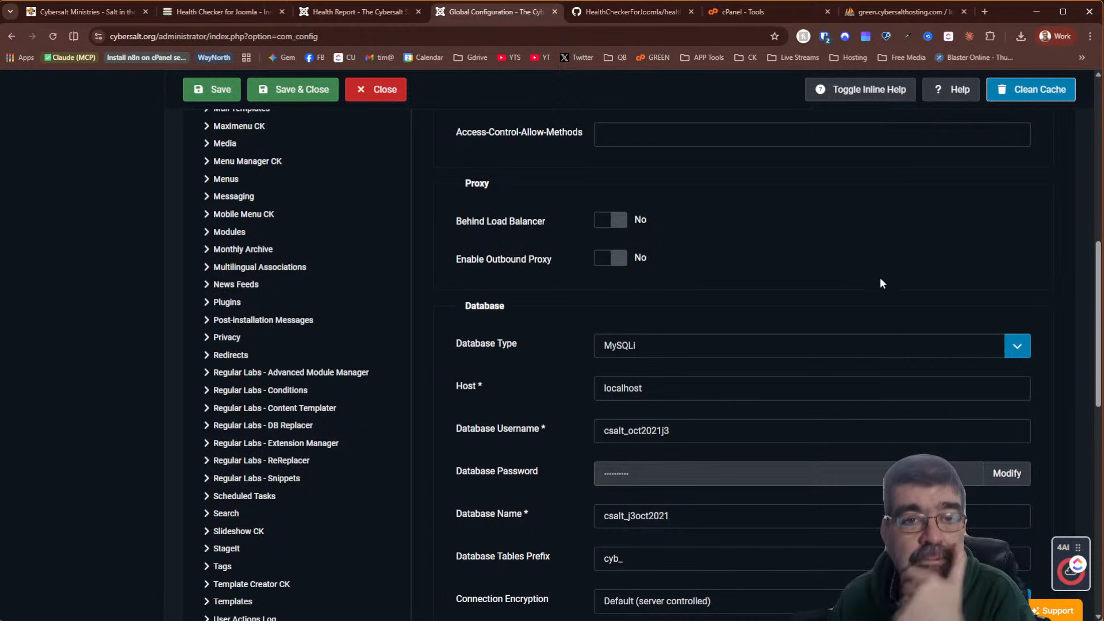
{"action": "left_click", "coordinate": [554, 12]}
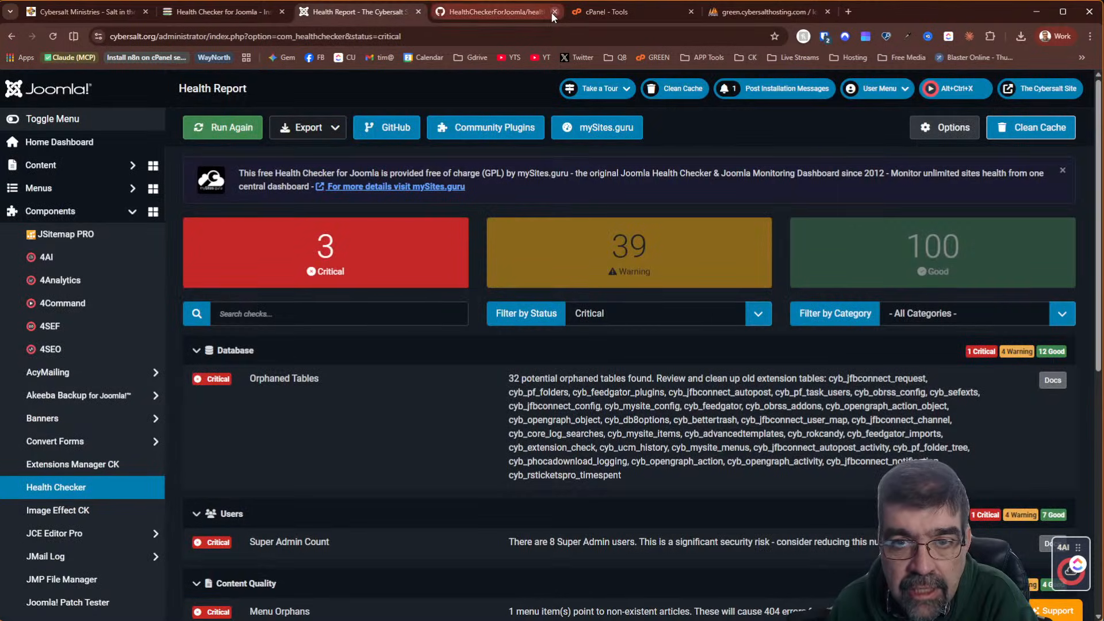
Show the csalt_j3oct2021 table list in phpMyAdmin, then go back to the Health Report of 32 orphaned tables
{"action": "left_click", "coordinate": [744, 13]}
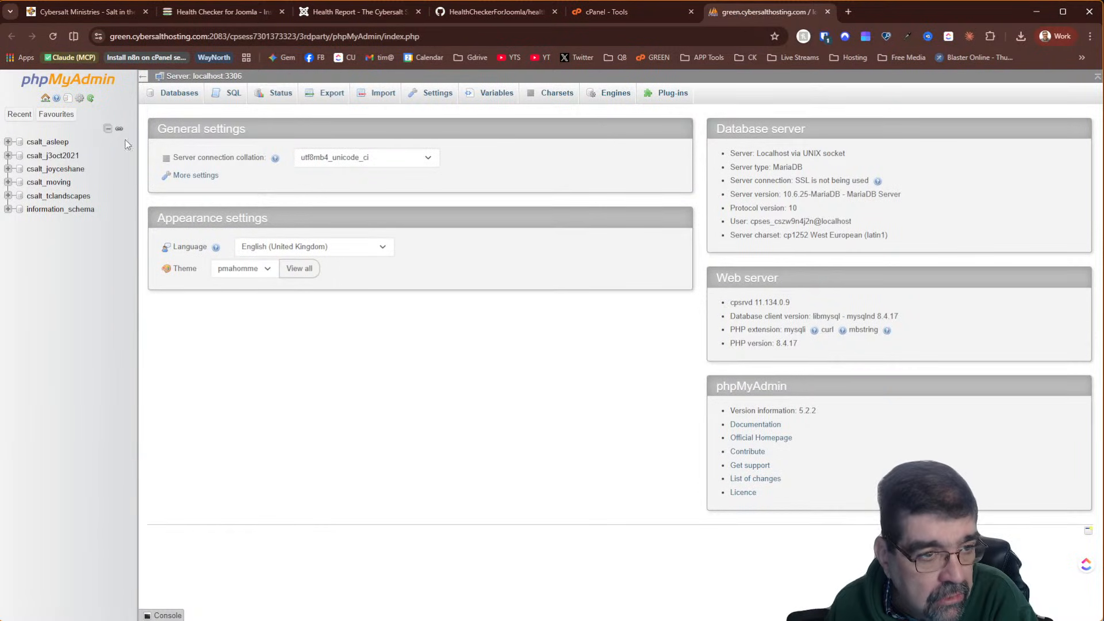
{"action": "left_click", "coordinate": [52, 157]}
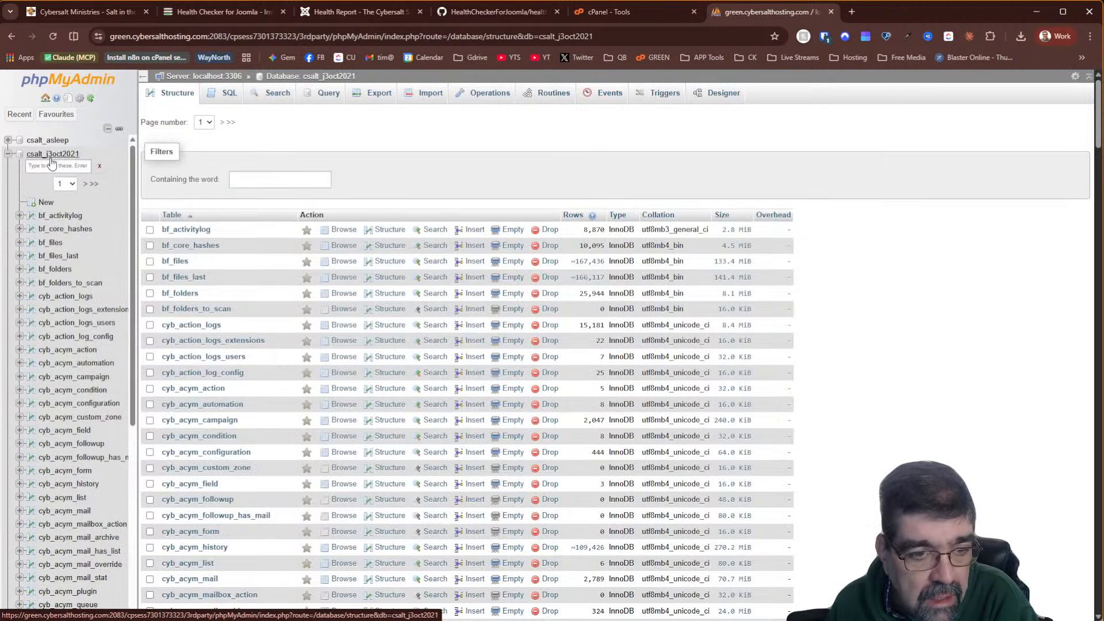
{"action": "left_click", "coordinate": [193, 12]}
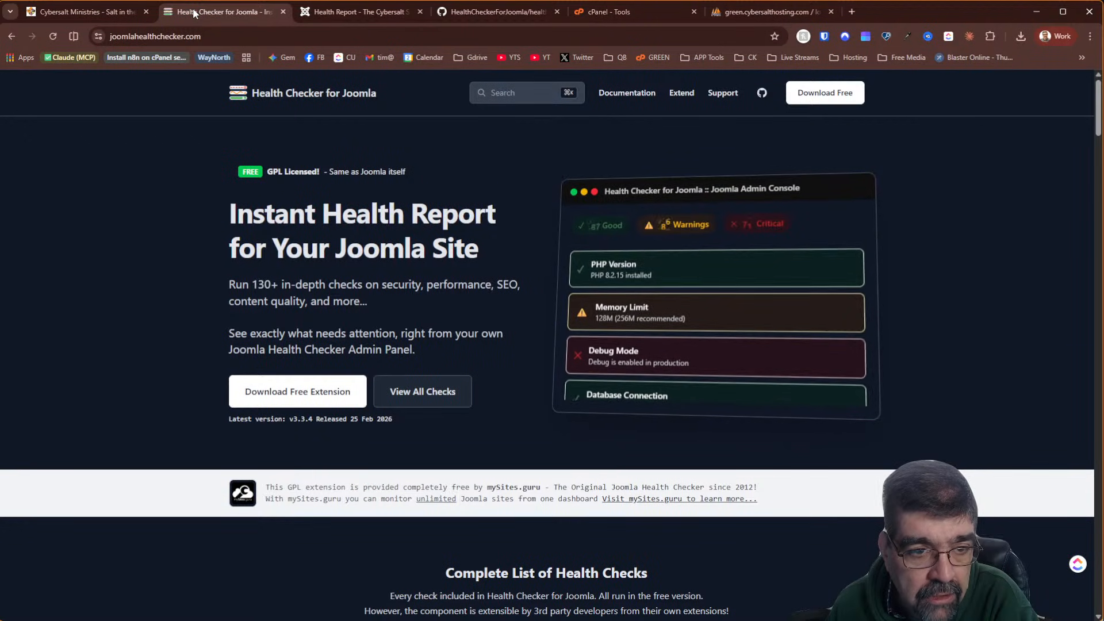
{"action": "left_click", "coordinate": [394, 12]}
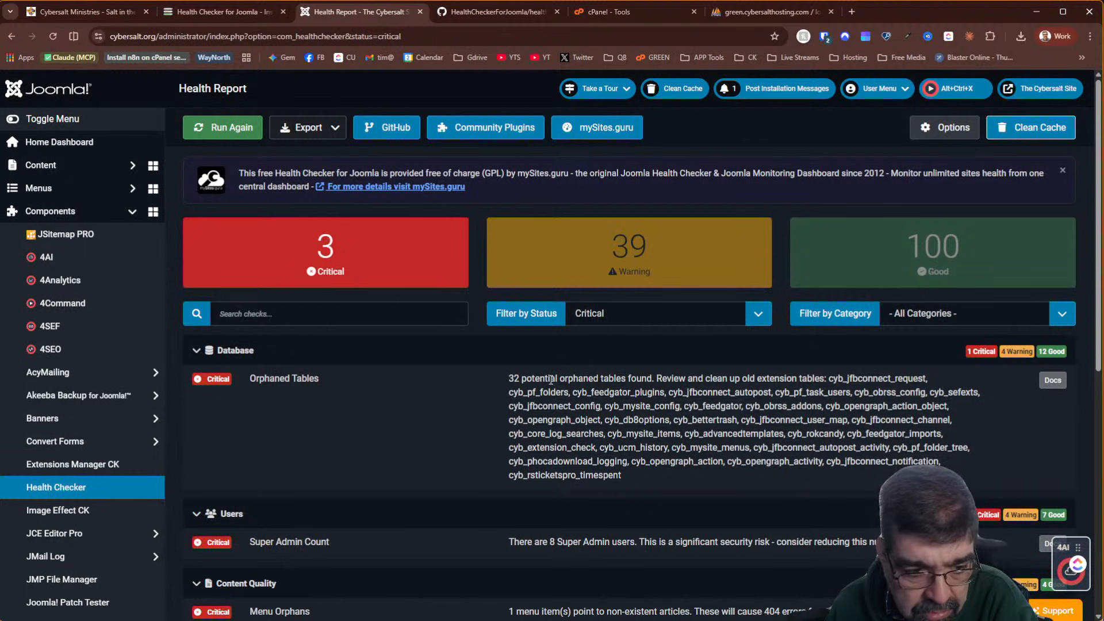
Open Joomla's installed extensions list in a new tab and search it for 'fb'
{"action": "scroll", "coordinate": [551, 380], "scroll_direction": "down", "scroll_amount": 5}
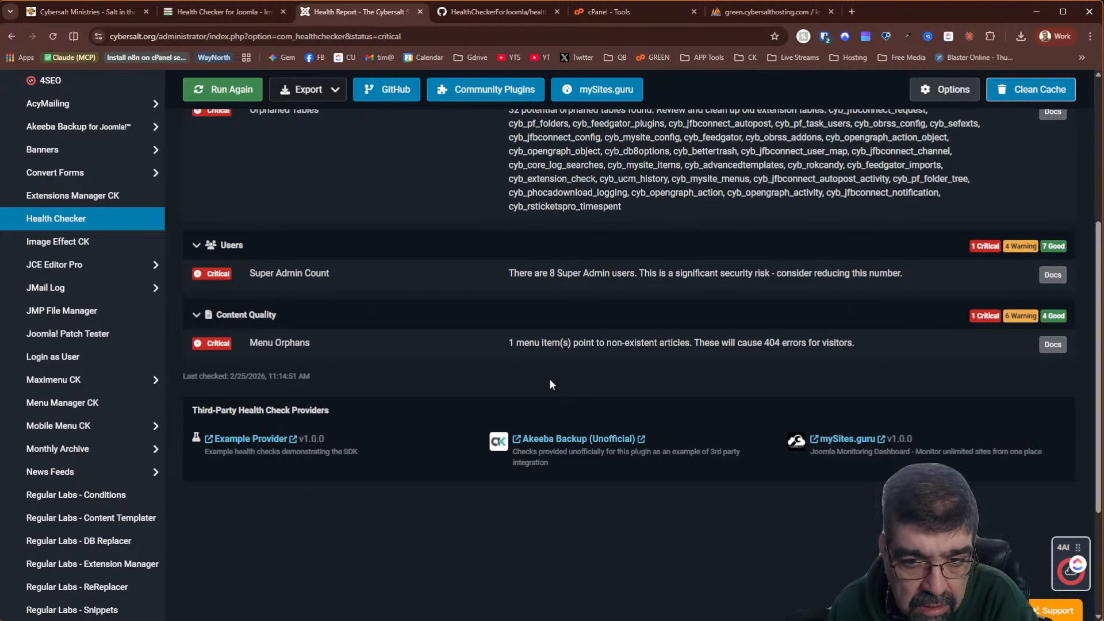
{"action": "scroll", "coordinate": [549, 380], "scroll_direction": "up", "scroll_amount": 5}
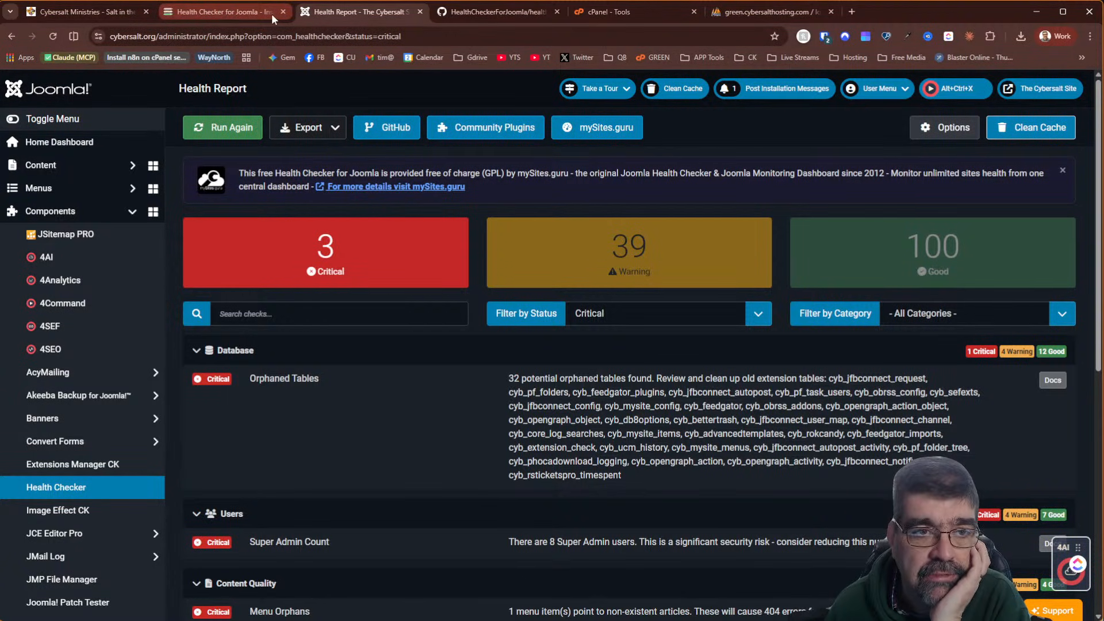
{"action": "scroll", "coordinate": [189, 390], "scroll_direction": "down", "scroll_amount": 5}
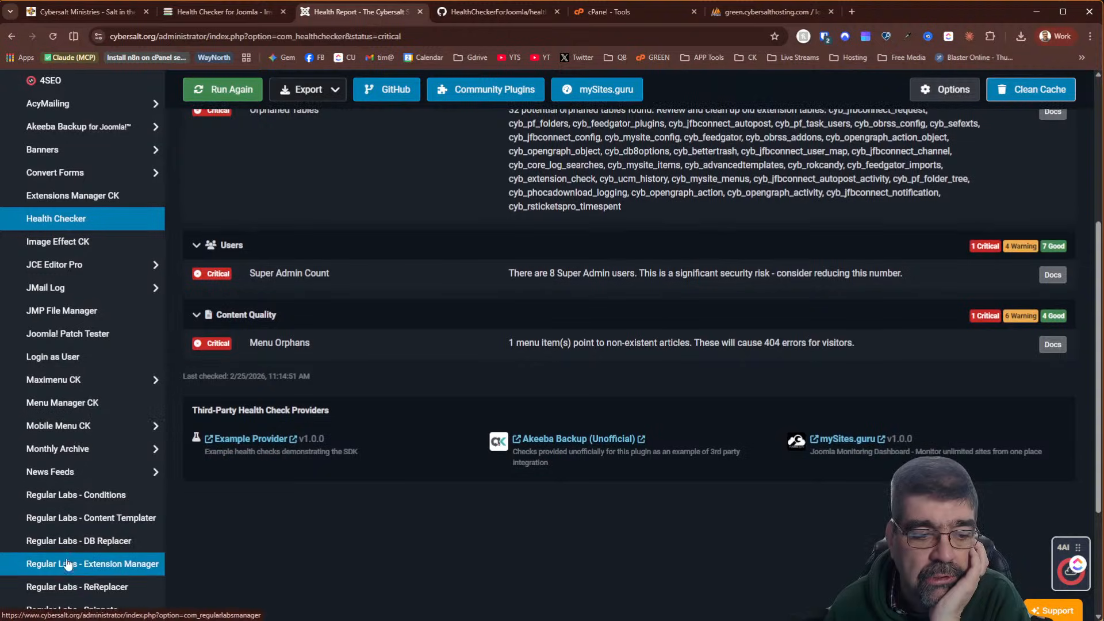
{"action": "scroll", "coordinate": [69, 566], "scroll_direction": "down", "scroll_amount": 3}
{"action": "left_click", "coordinate": [116, 608]}
{"action": "left_click", "coordinate": [485, 8]}
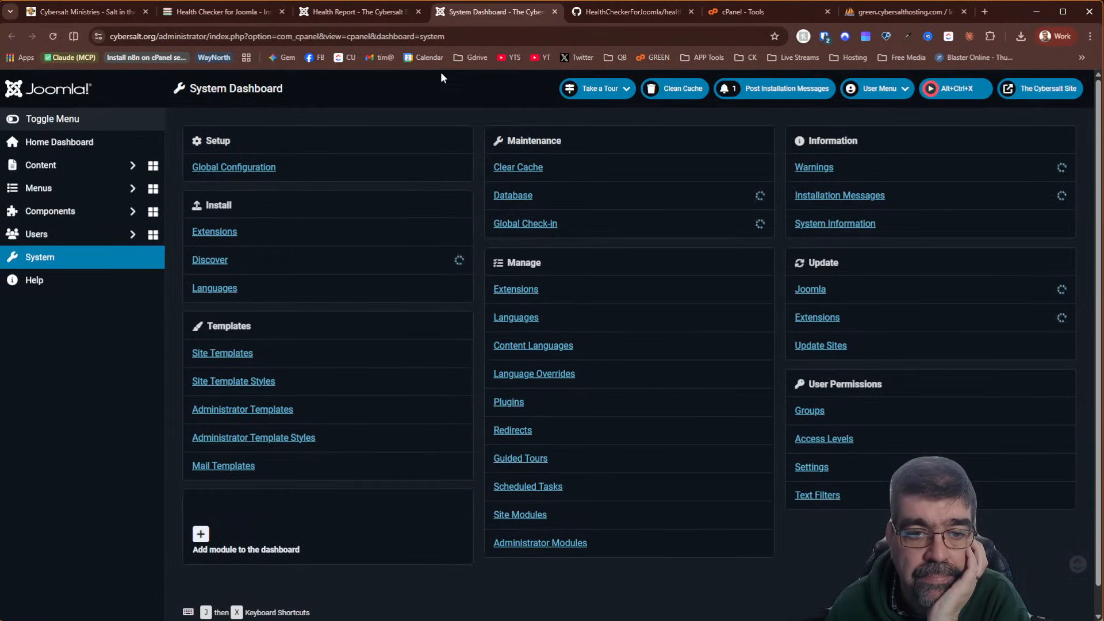
{"action": "left_click", "coordinate": [530, 292]}
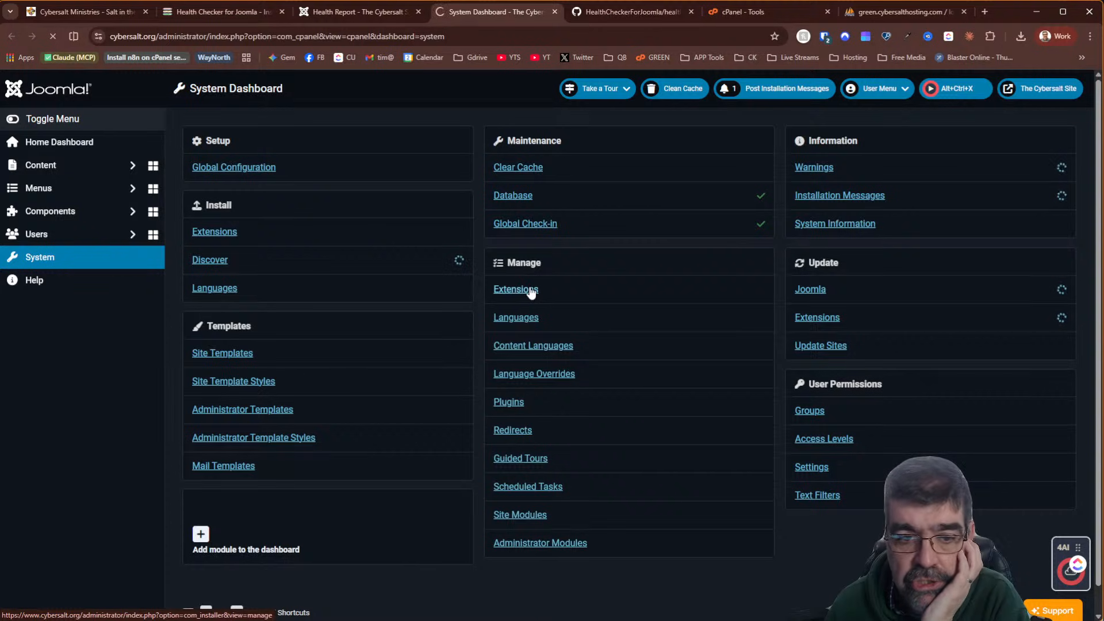
{"action": "left_click", "coordinate": [625, 167]}
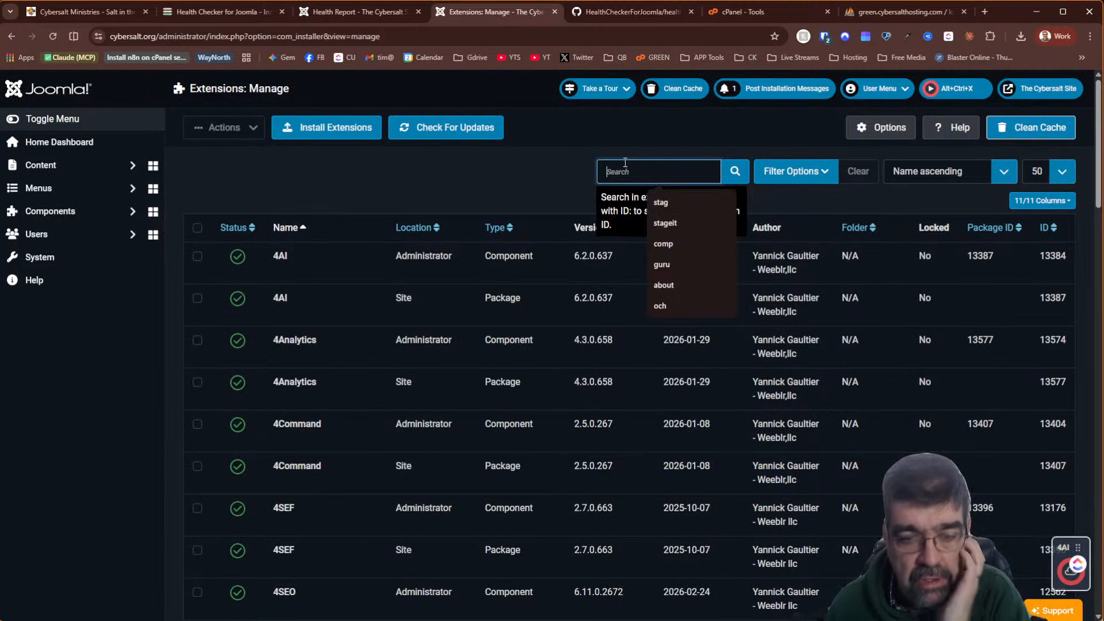
{"action": "type", "text": "fb"}
{"action": "key", "text": "Return"}
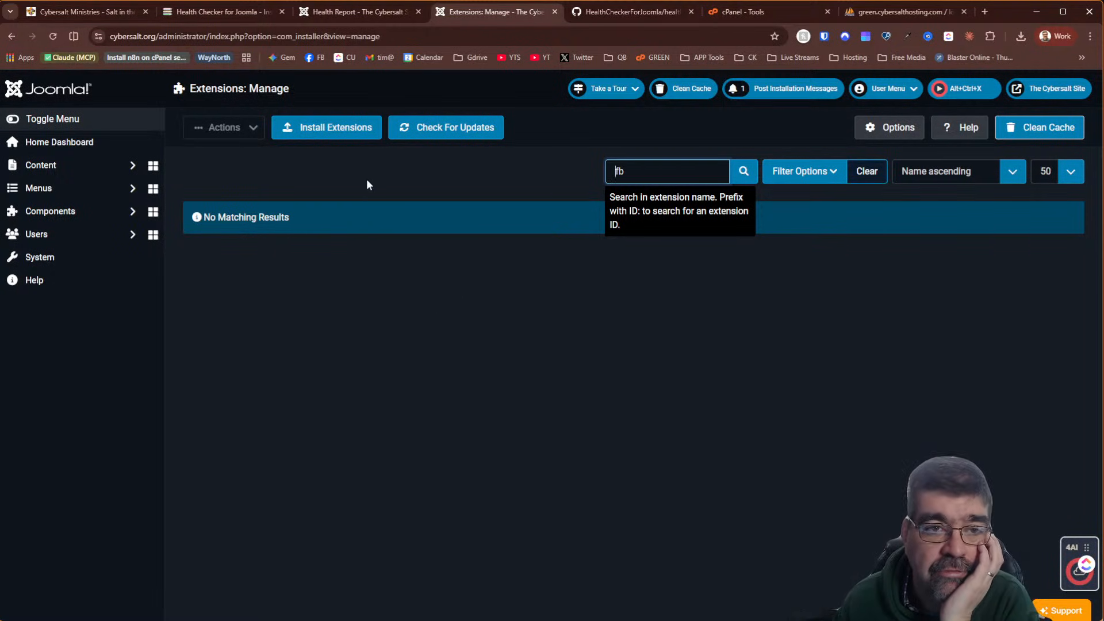
Close the joomlahealthchecker.com tab and glance at the table engine check source
{"action": "left_click", "coordinate": [311, 11]}
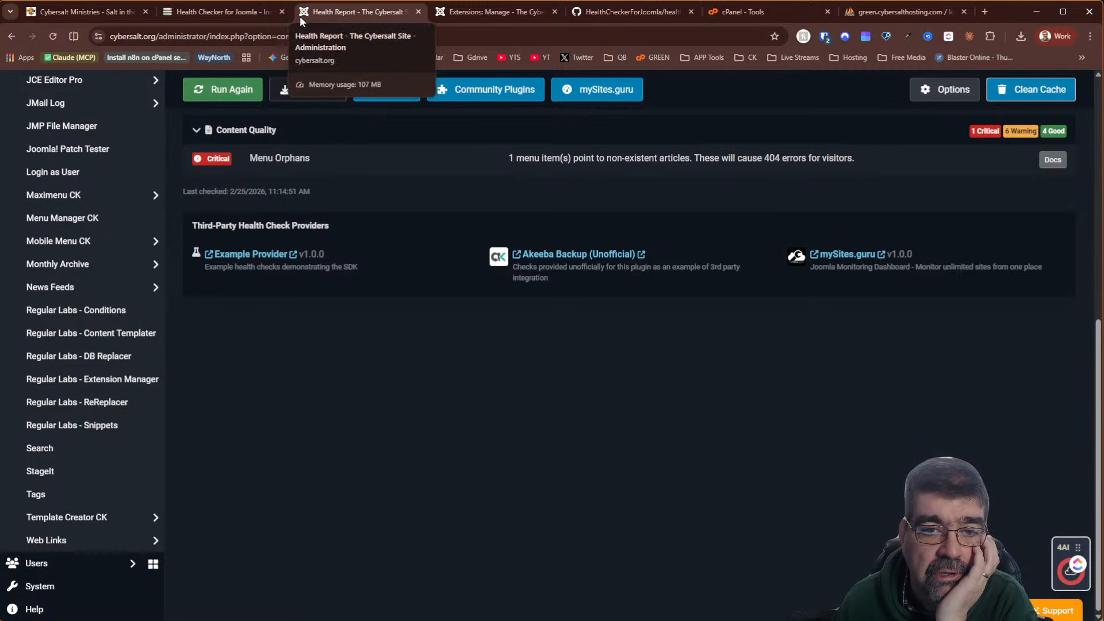
{"action": "left_click", "coordinate": [239, 14]}
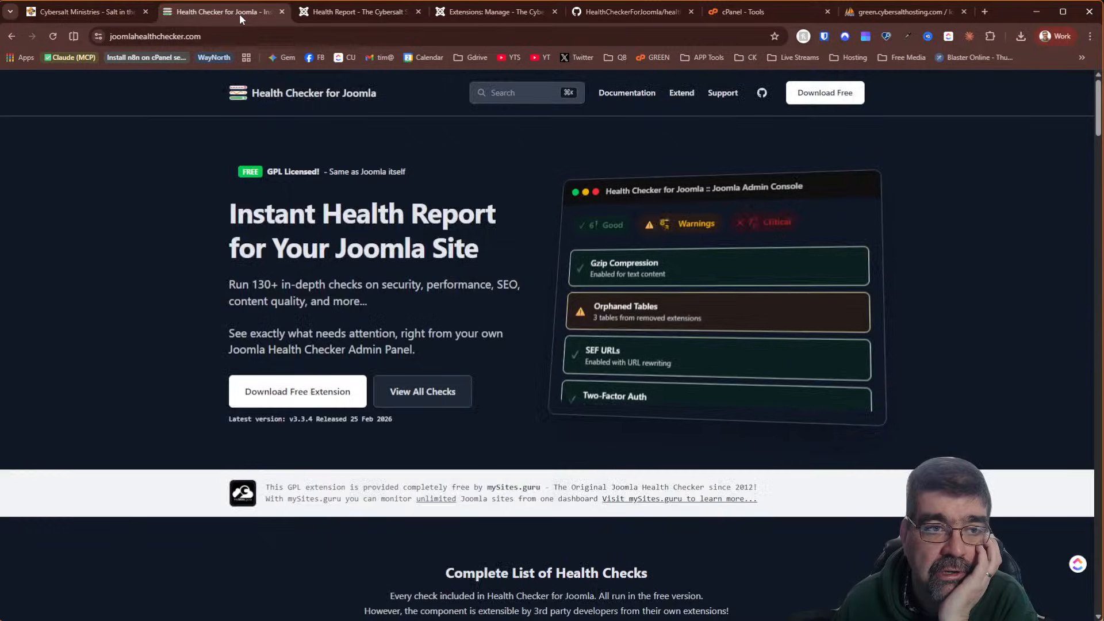
{"action": "left_click", "coordinate": [282, 13]}
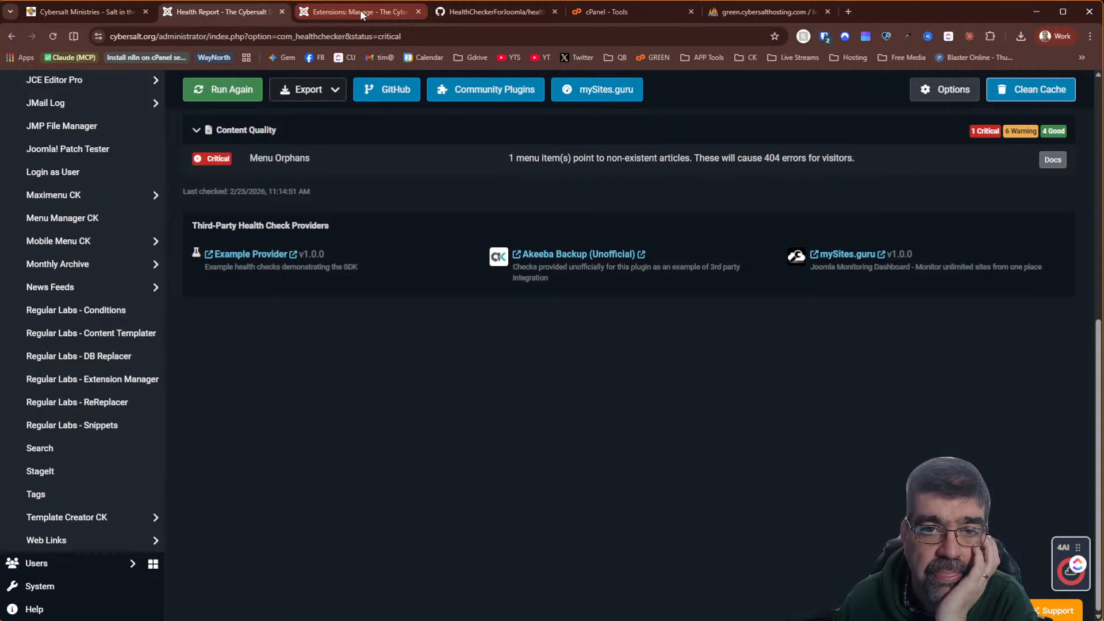
{"action": "left_click", "coordinate": [469, 21]}
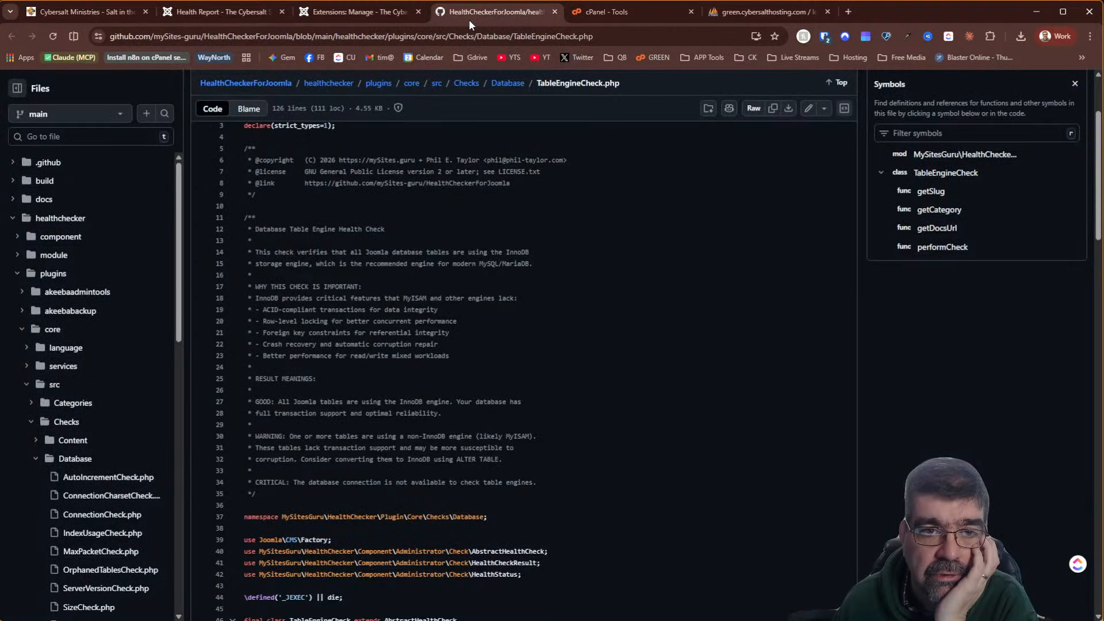
{"action": "left_click", "coordinate": [368, 19]}
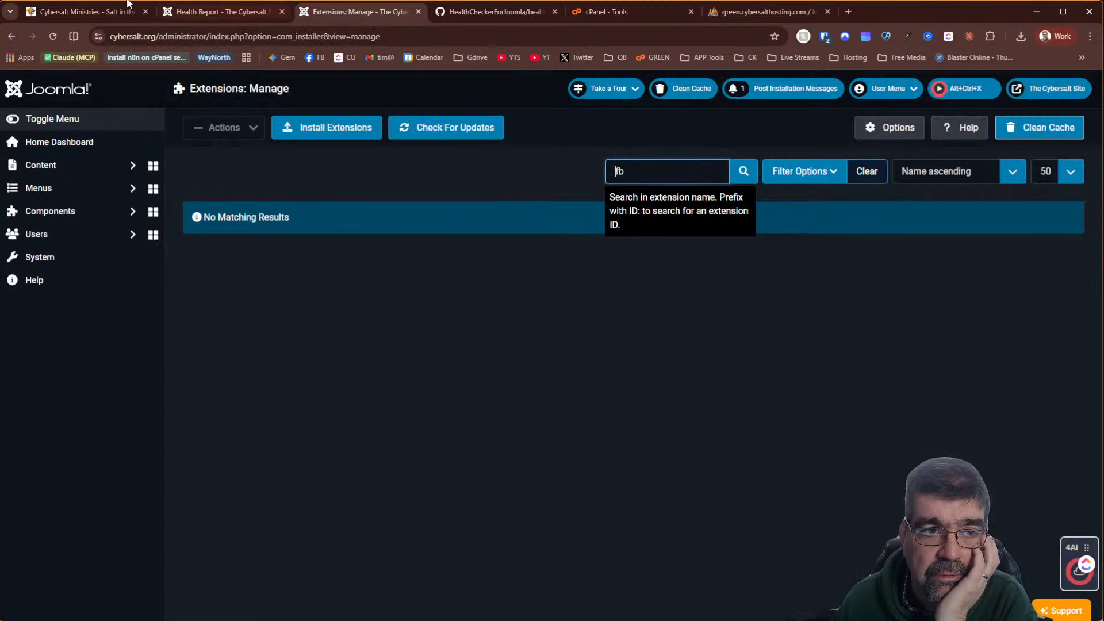
{"action": "left_click", "coordinate": [224, 14]}
{"action": "scroll", "coordinate": [388, 260], "scroll_direction": "up", "scroll_amount": 7}
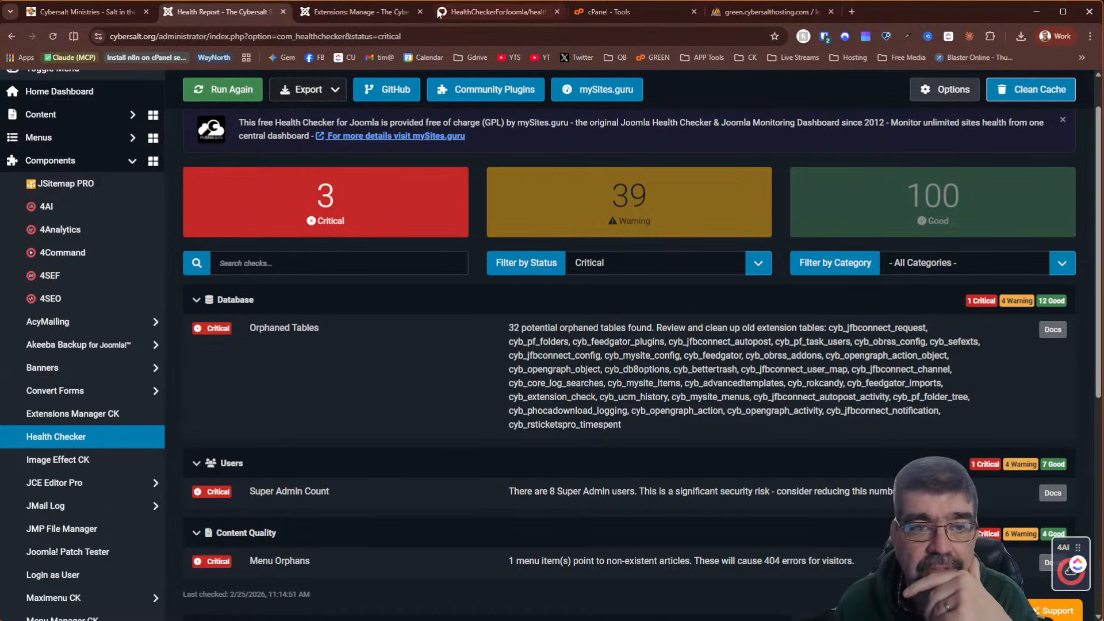
{"action": "left_click", "coordinate": [336, 12]}
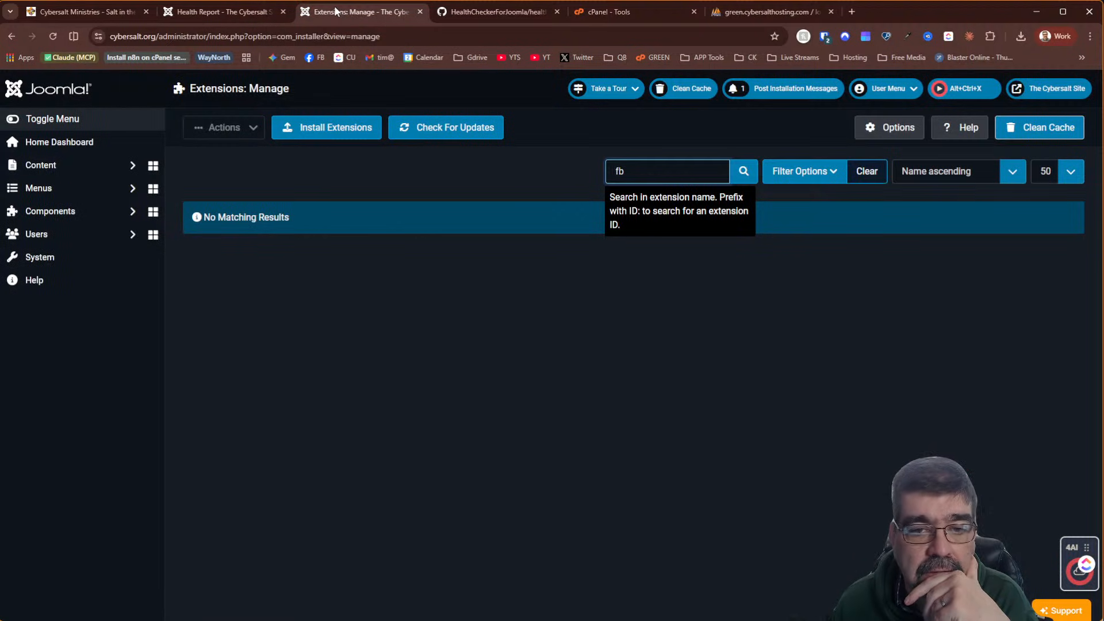
Search installed extensions for 'jfb', then 'connect'; neither returns any match
{"action": "left_click_drag", "start_coordinate": [661, 175], "coordinate": [607, 171]}
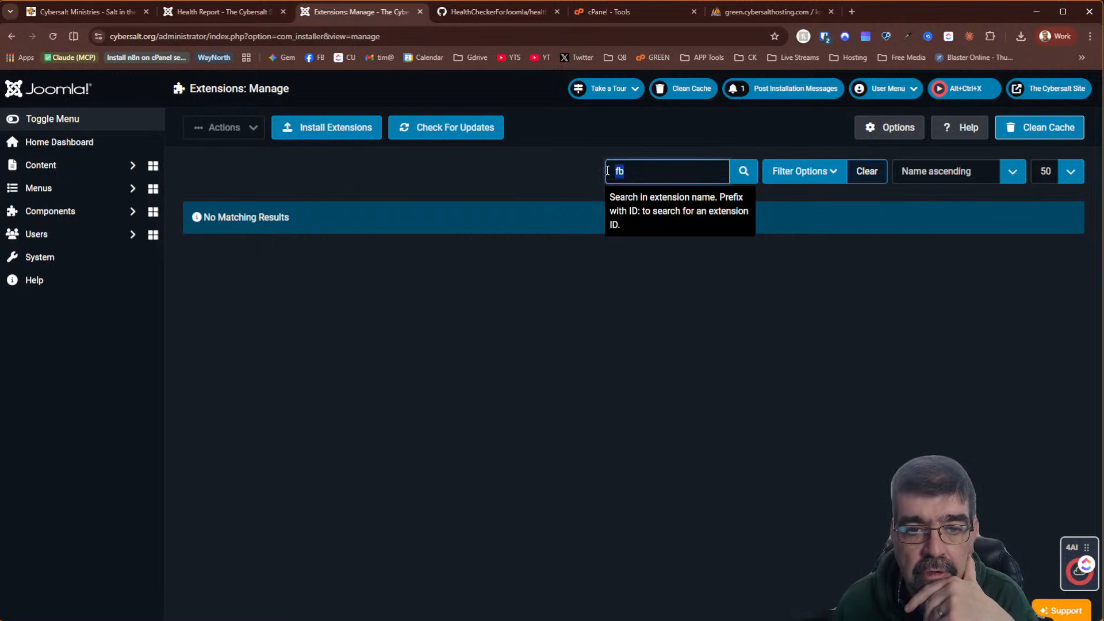
{"action": "type", "text": "jfb"}
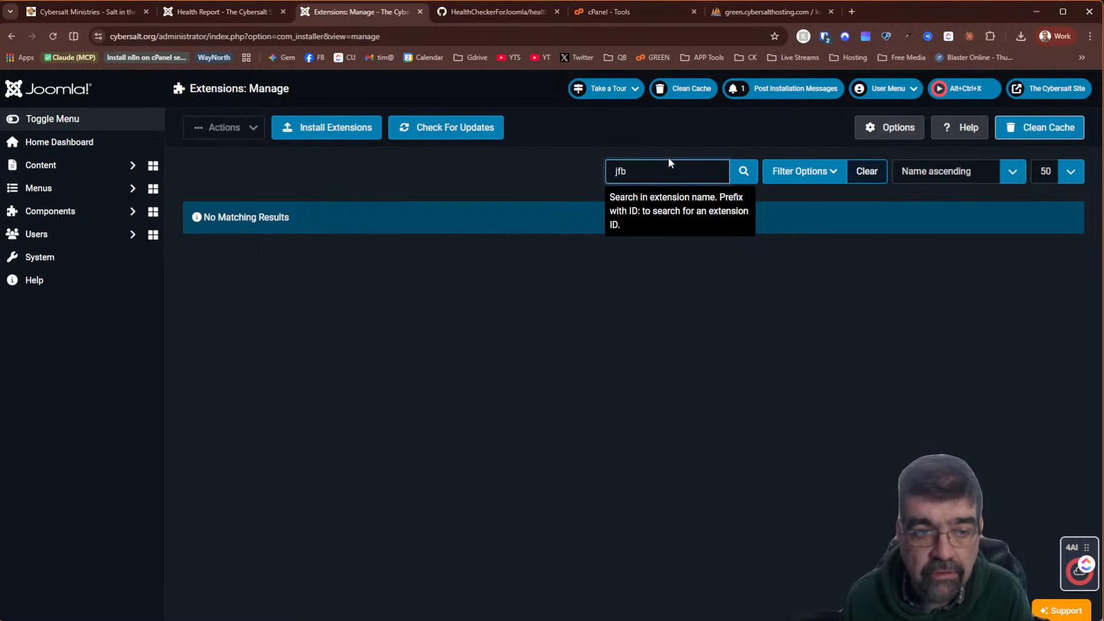
{"action": "key", "text": "Return"}
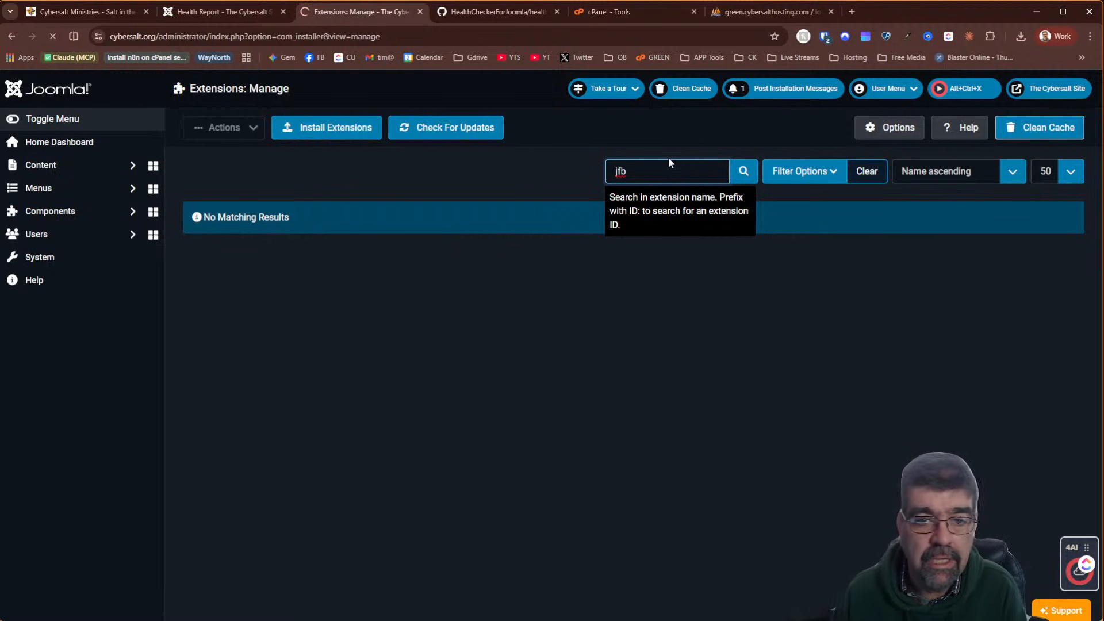
{"action": "left_click_drag", "start_coordinate": [669, 159], "coordinate": [578, 156]}
{"action": "type", "text": "connect"}
{"action": "key", "text": "Return"}
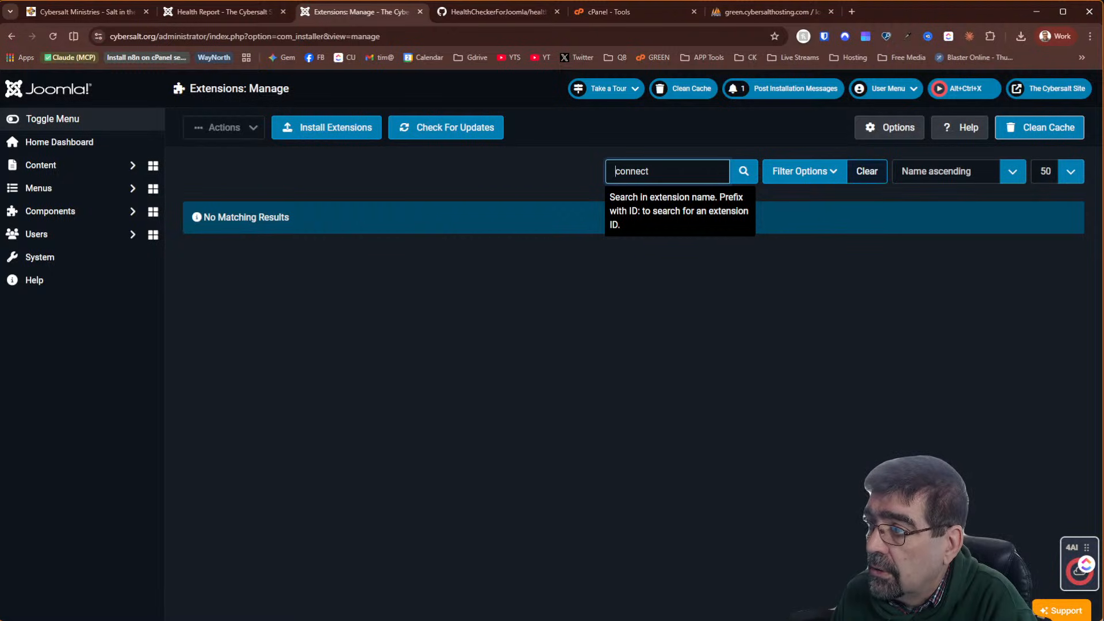
{"action": "key", "text": "alt+Tab"}
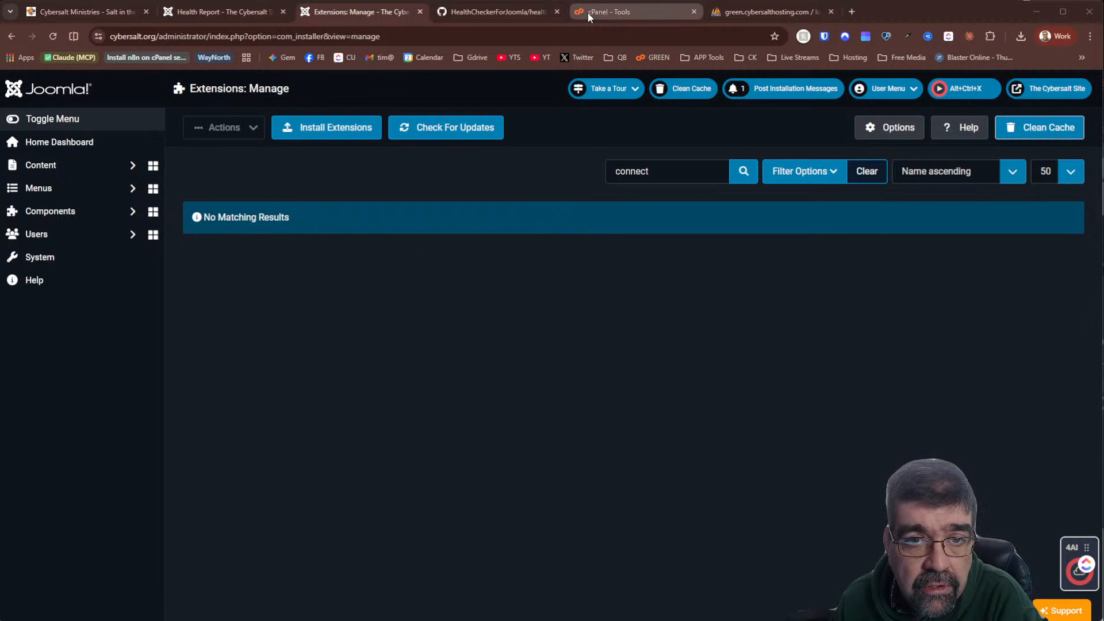
Filter the csalt_j3oct2021 tables by 'jfb' and check all seven cyb_jfbconnect tables
{"action": "left_click", "coordinate": [727, 12]}
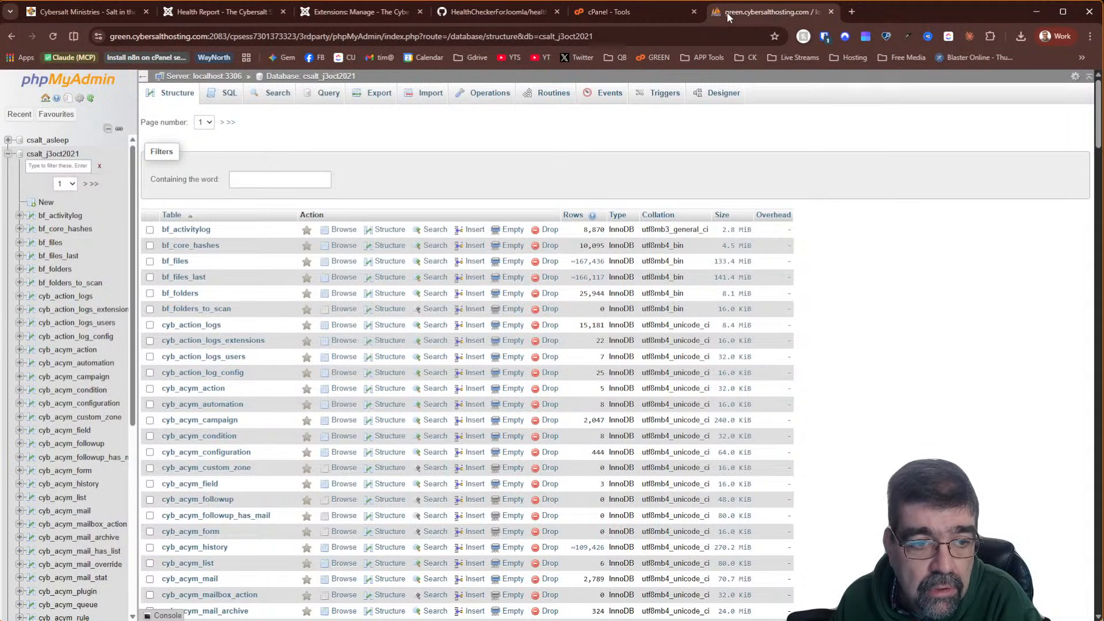
{"action": "left_click", "coordinate": [211, 12]}
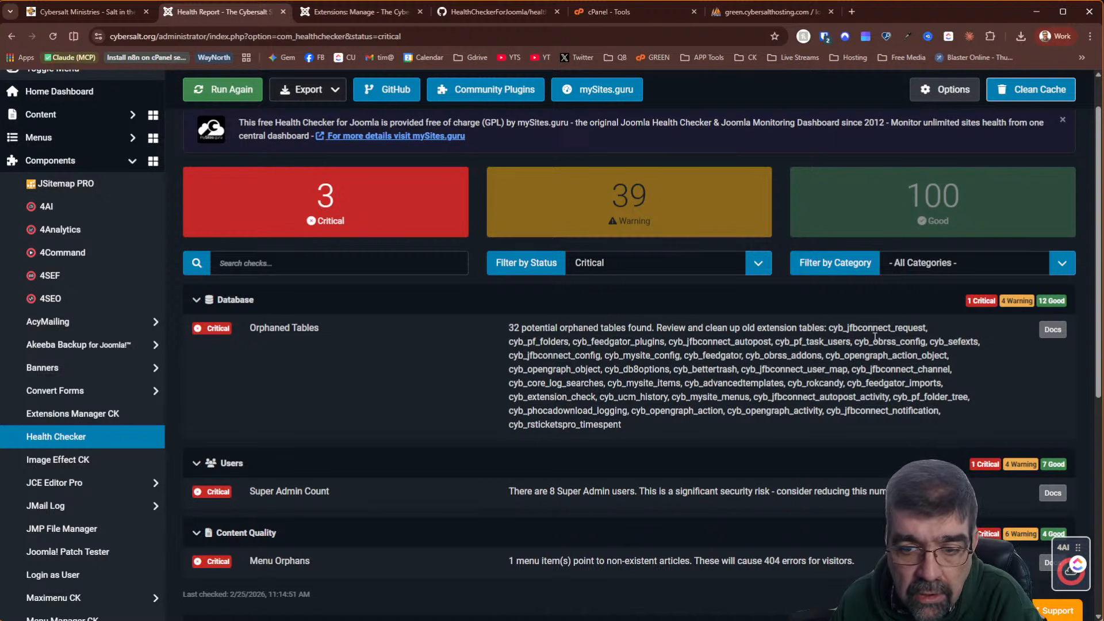
{"action": "left_click", "coordinate": [768, 10]}
{"action": "left_click", "coordinate": [277, 174]}
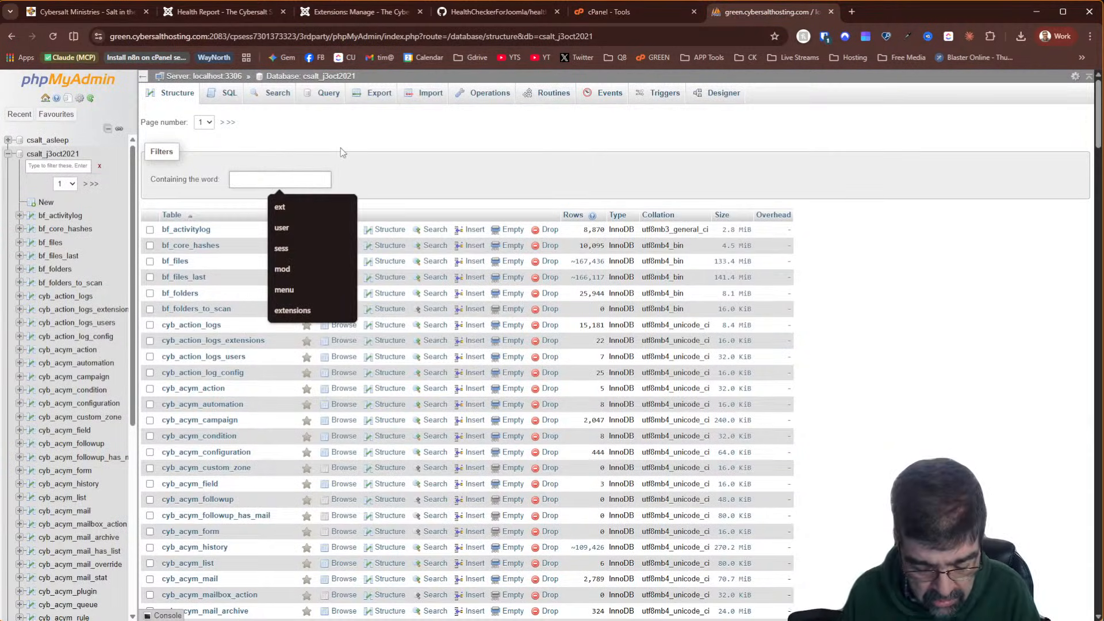
{"action": "type", "text": "jfb"}
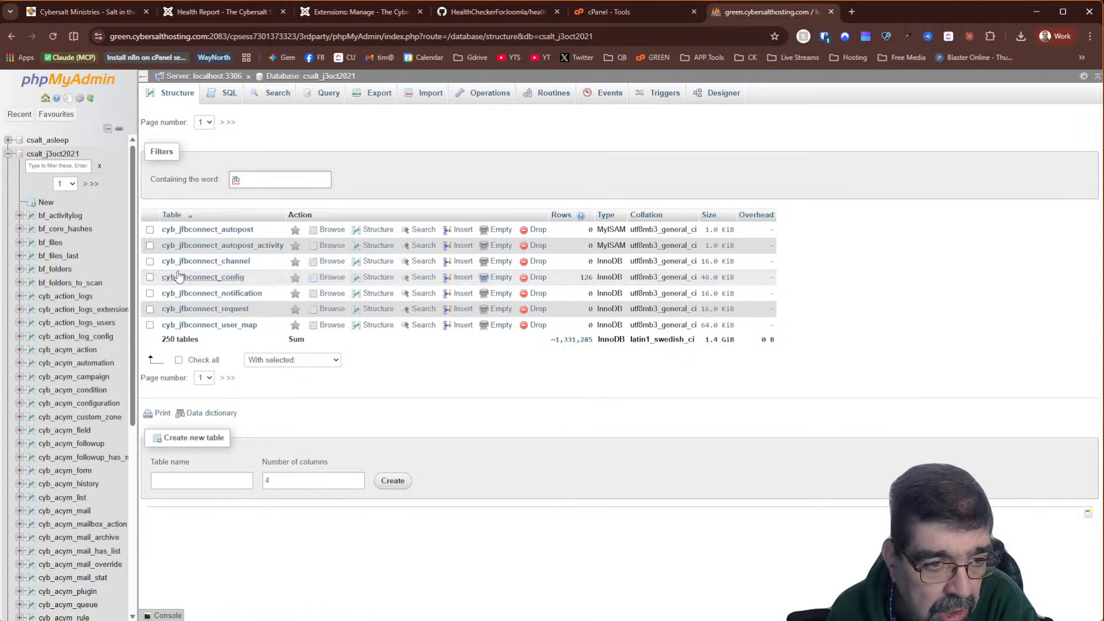
{"action": "left_click", "coordinate": [179, 361]}
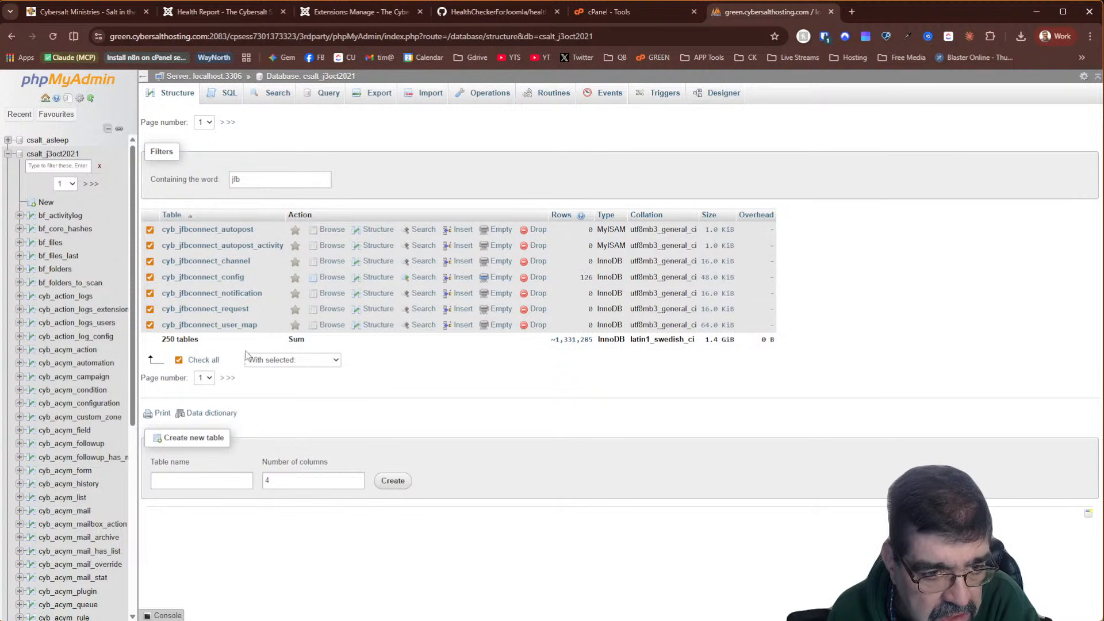
{"action": "left_click", "coordinate": [273, 360]}
Export the seven selected cyb_jfbconnect tables using the Custom export options
{"action": "left_click", "coordinate": [295, 416]}
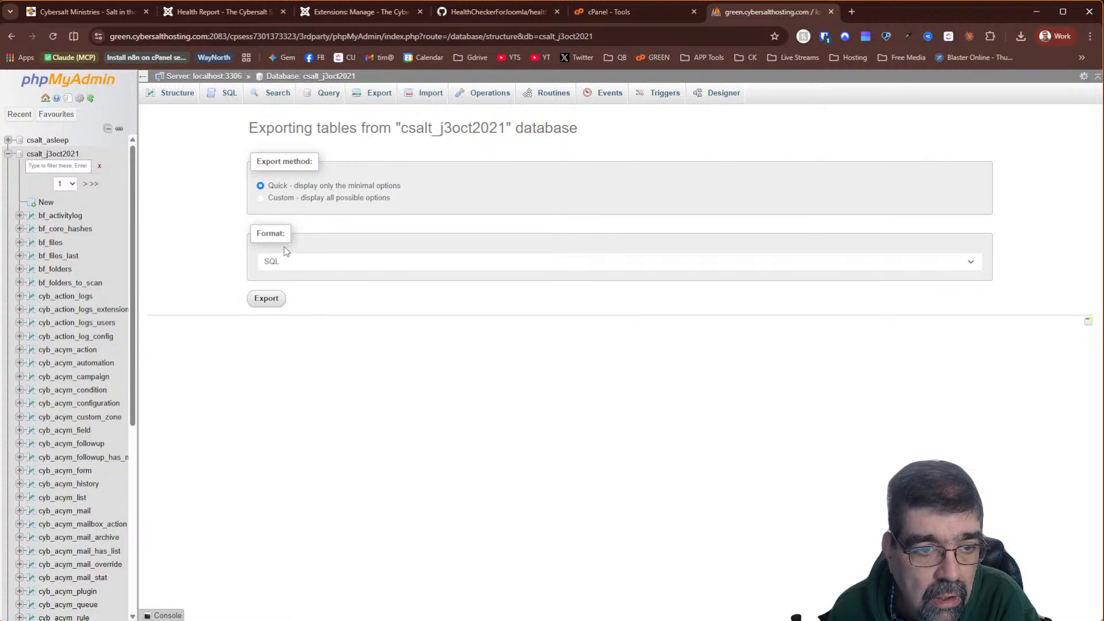
{"action": "left_click", "coordinate": [264, 200]}
{"action": "scroll", "coordinate": [430, 388], "scroll_direction": "down", "scroll_amount": 10}
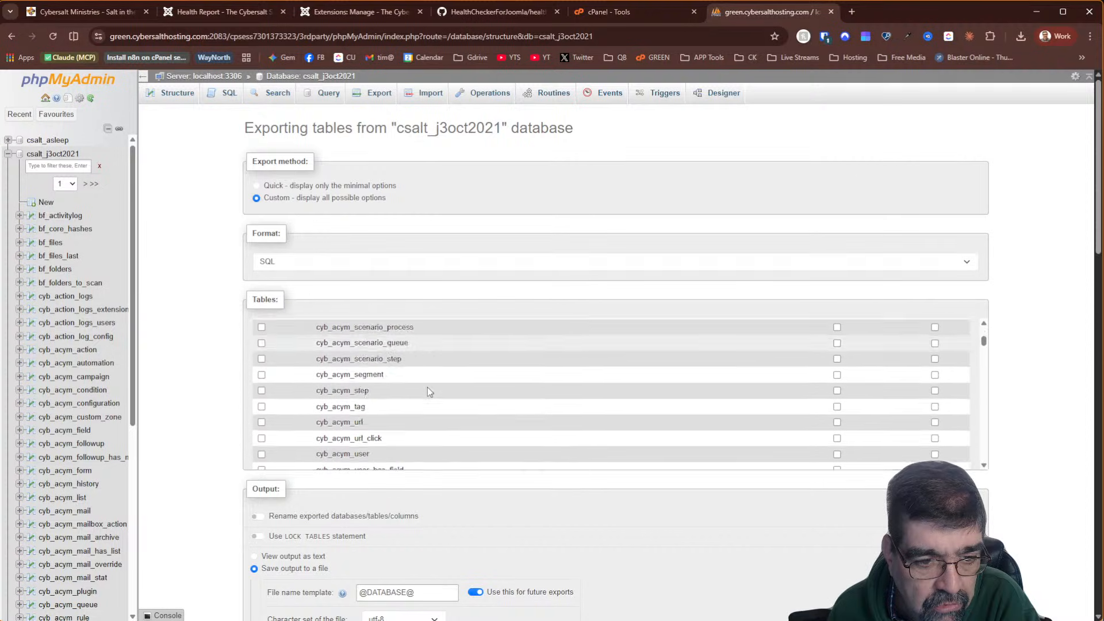
{"action": "scroll", "coordinate": [421, 385], "scroll_direction": "down", "scroll_amount": 10}
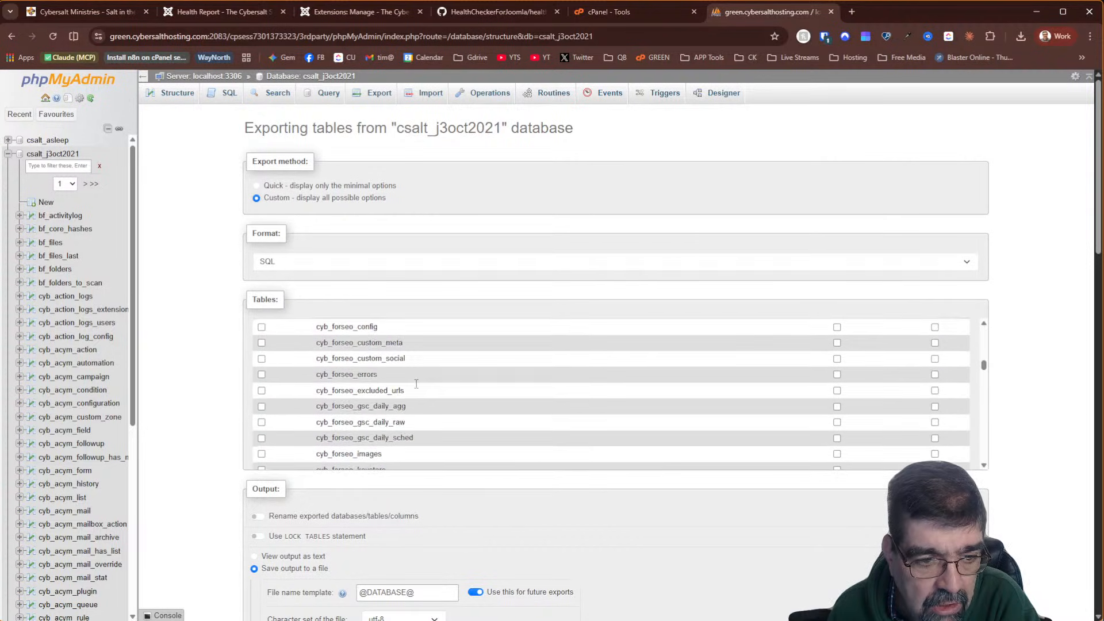
{"action": "scroll", "coordinate": [417, 383], "scroll_direction": "down", "scroll_amount": 10}
{"action": "scroll", "coordinate": [400, 367], "scroll_direction": "up", "scroll_amount": 3}
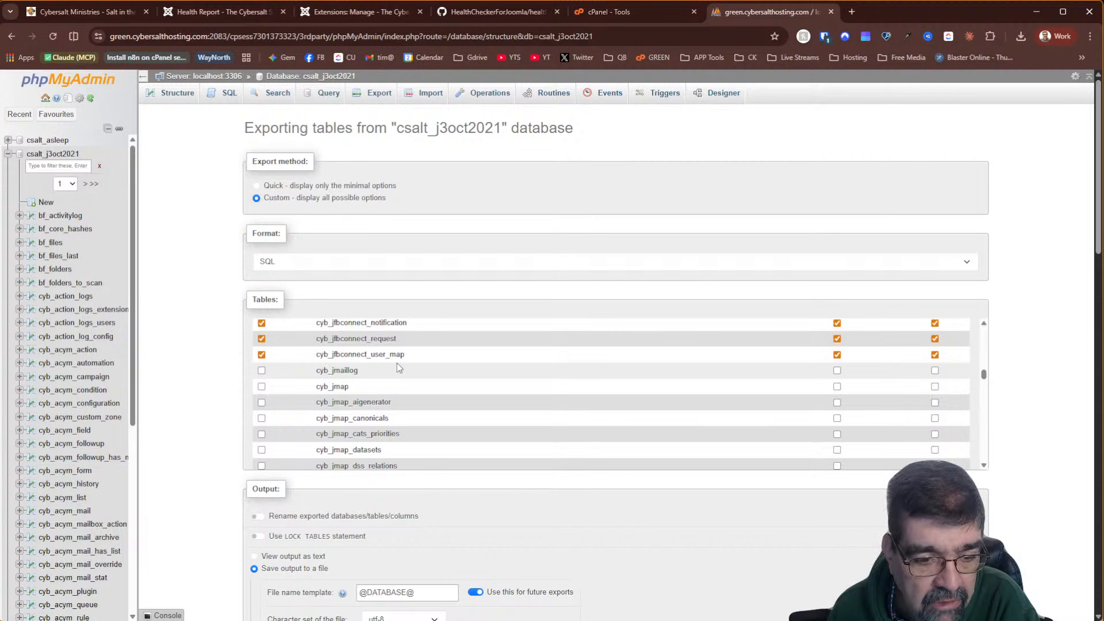
{"action": "scroll", "coordinate": [209, 381], "scroll_direction": "down", "scroll_amount": 15}
{"action": "scroll", "coordinate": [208, 376], "scroll_direction": "down", "scroll_amount": 5}
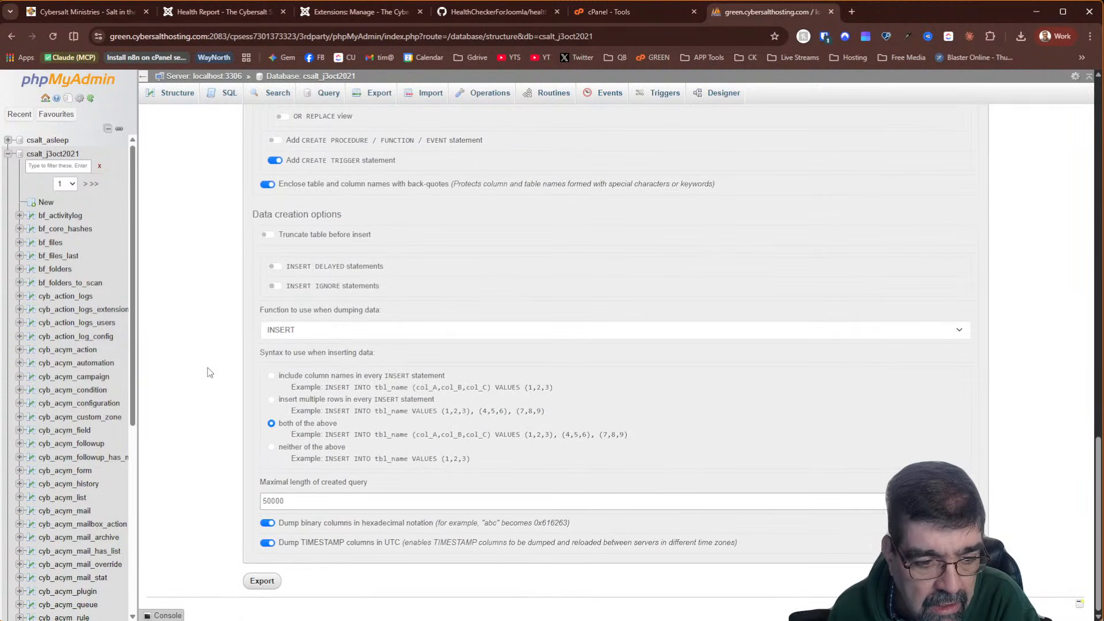
{"action": "left_click", "coordinate": [253, 584]}
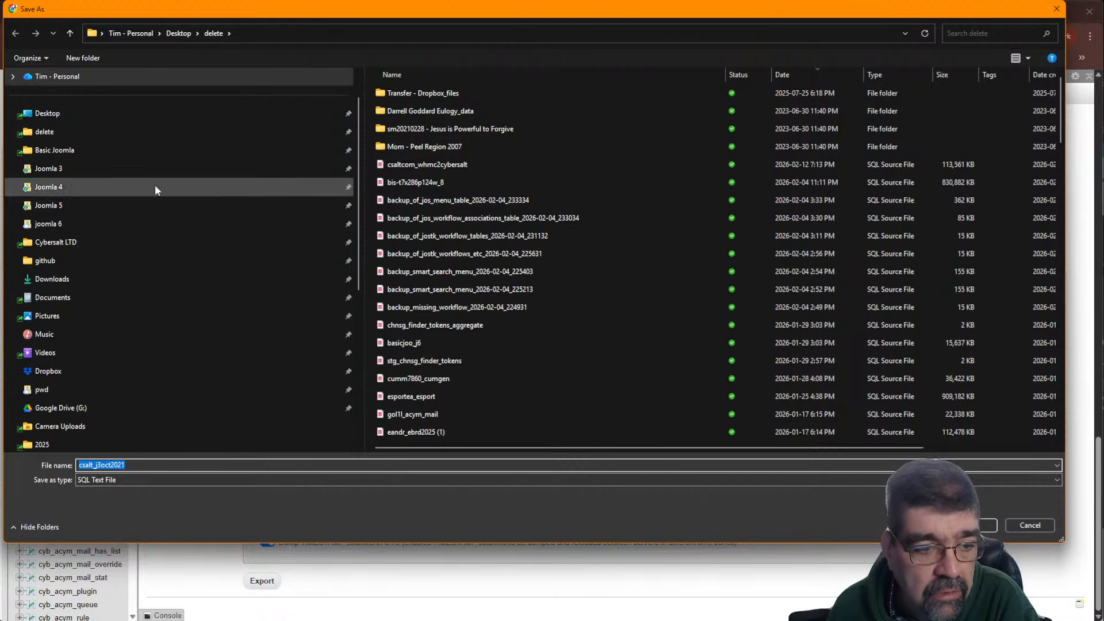
Save the backup as jfb-csalt_j3oct2021.sql and return to the database's table list
{"action": "left_click", "coordinate": [144, 466]}
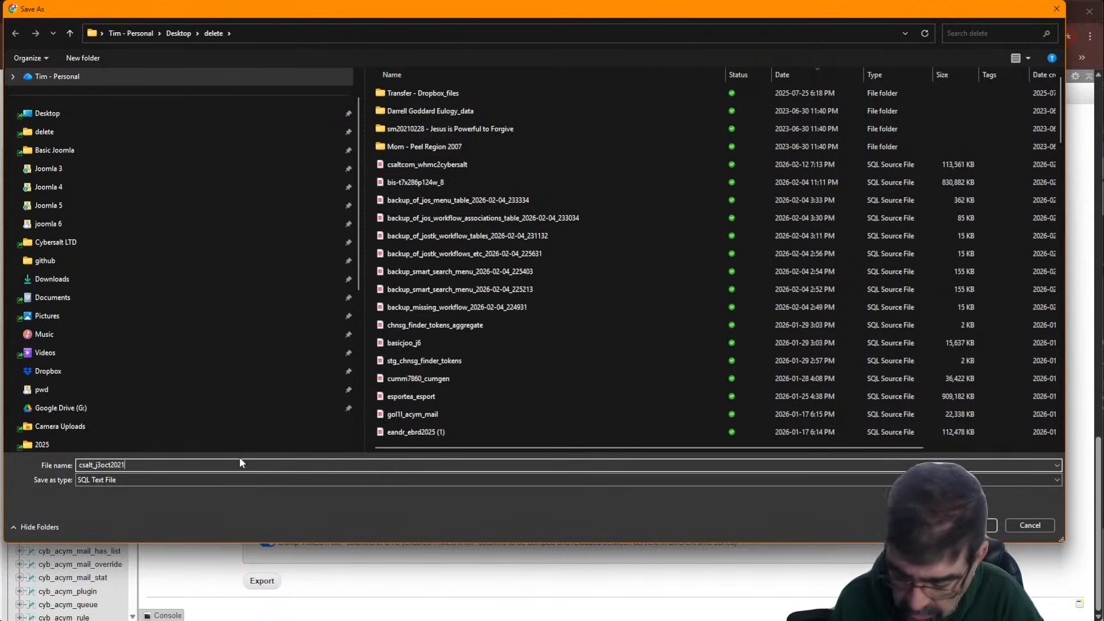
{"action": "key", "text": "Home"}
{"action": "type", "text": "jfb"}
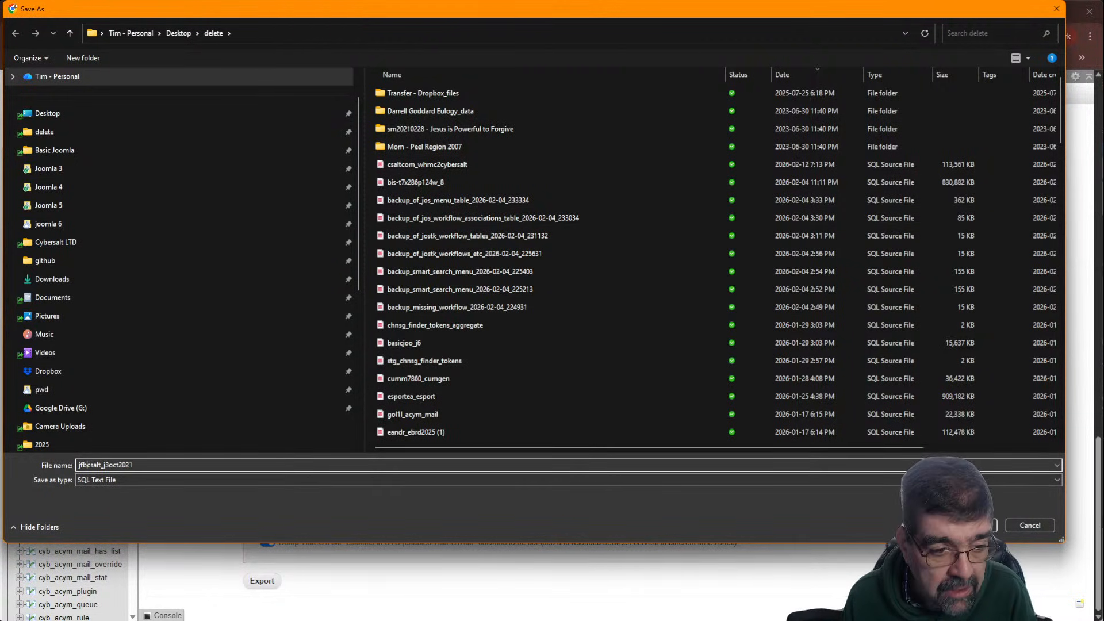
{"action": "type", "text": "-"}
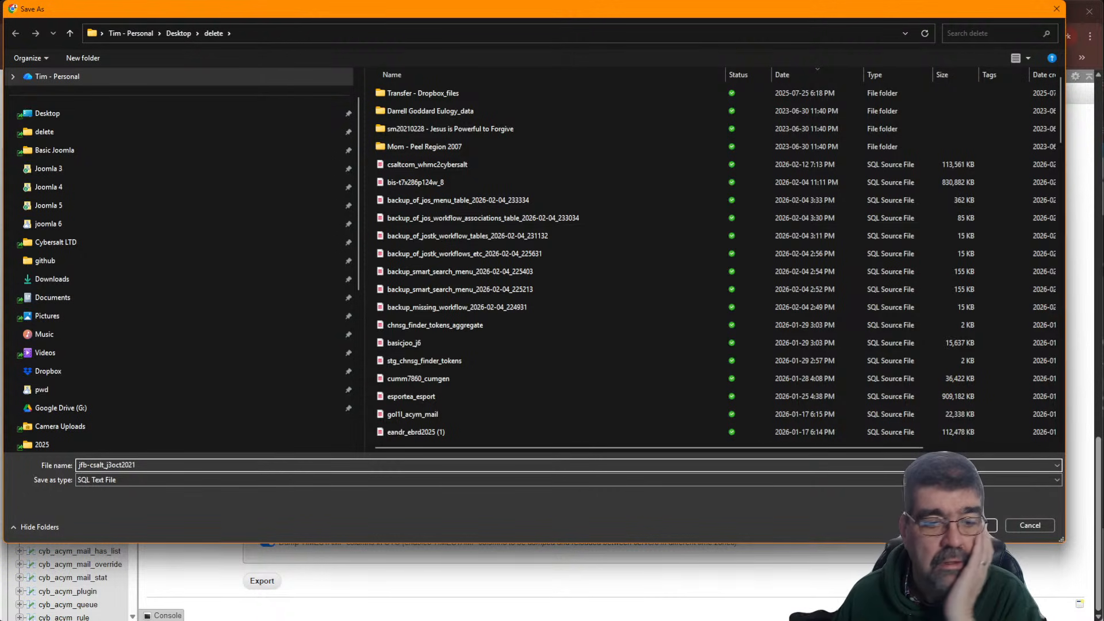
{"action": "key", "text": "Return"}
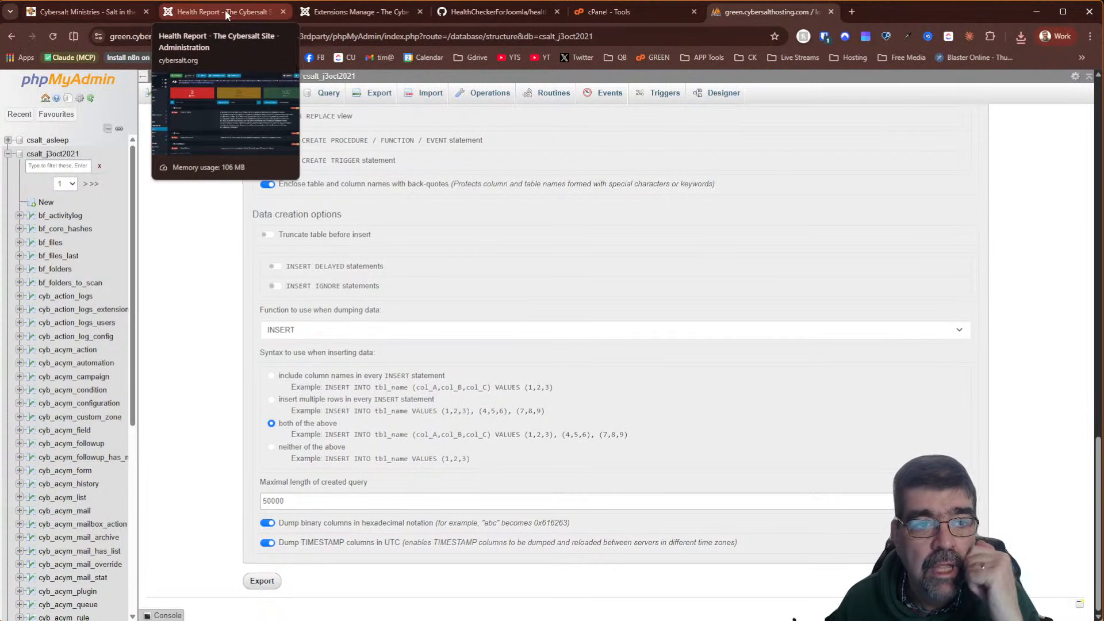
{"action": "scroll", "coordinate": [153, 138], "scroll_direction": "up", "scroll_amount": 15}
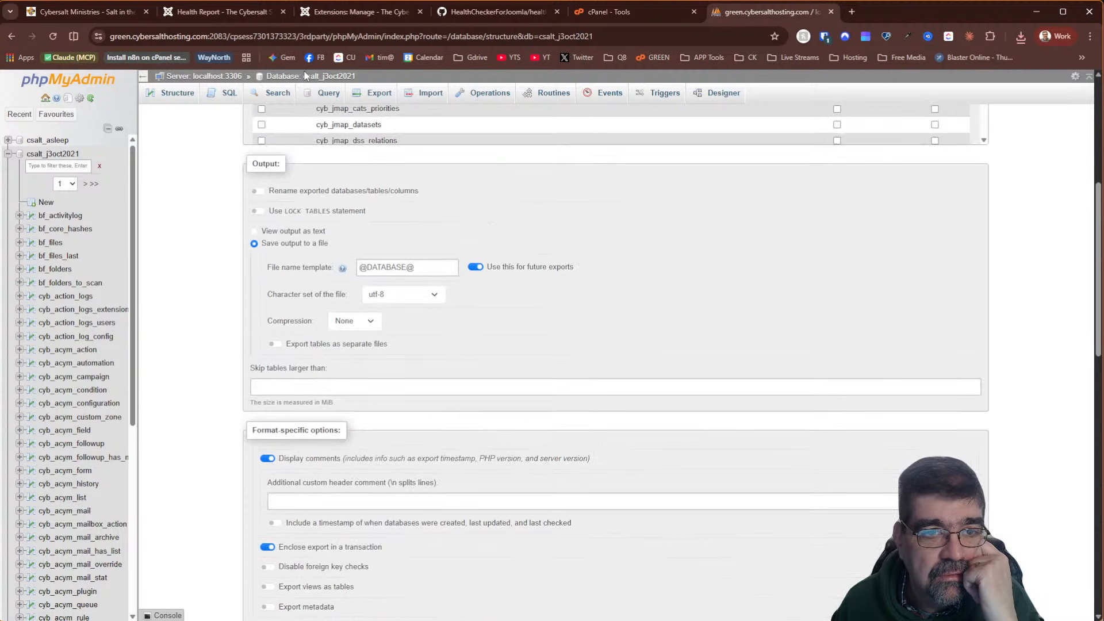
{"action": "left_click", "coordinate": [306, 79]}
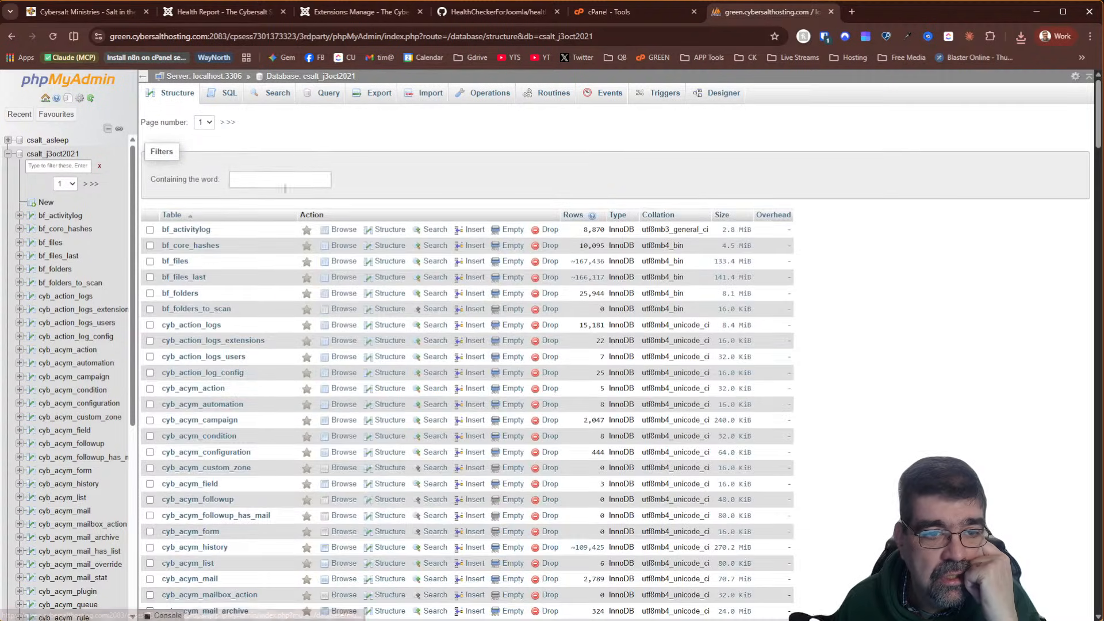
Filter by 'jfb', select all seven cyb_jfbconnect tables, and confirm the DROP TABLE query
{"action": "left_click", "coordinate": [281, 180]}
{"action": "type", "text": "jfb"}
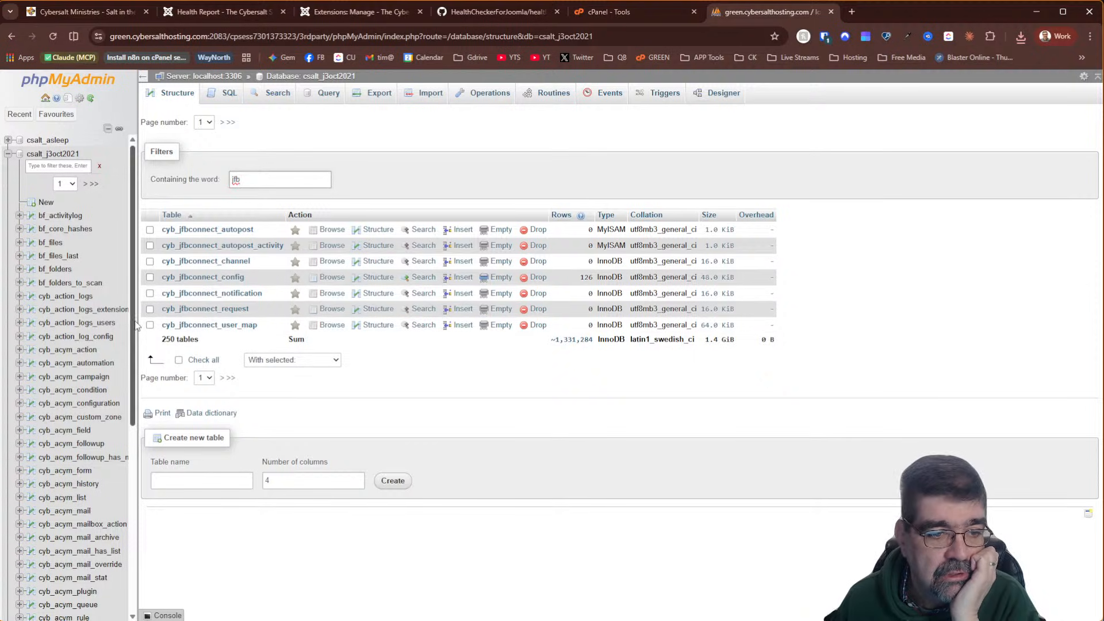
{"action": "left_click", "coordinate": [179, 360]}
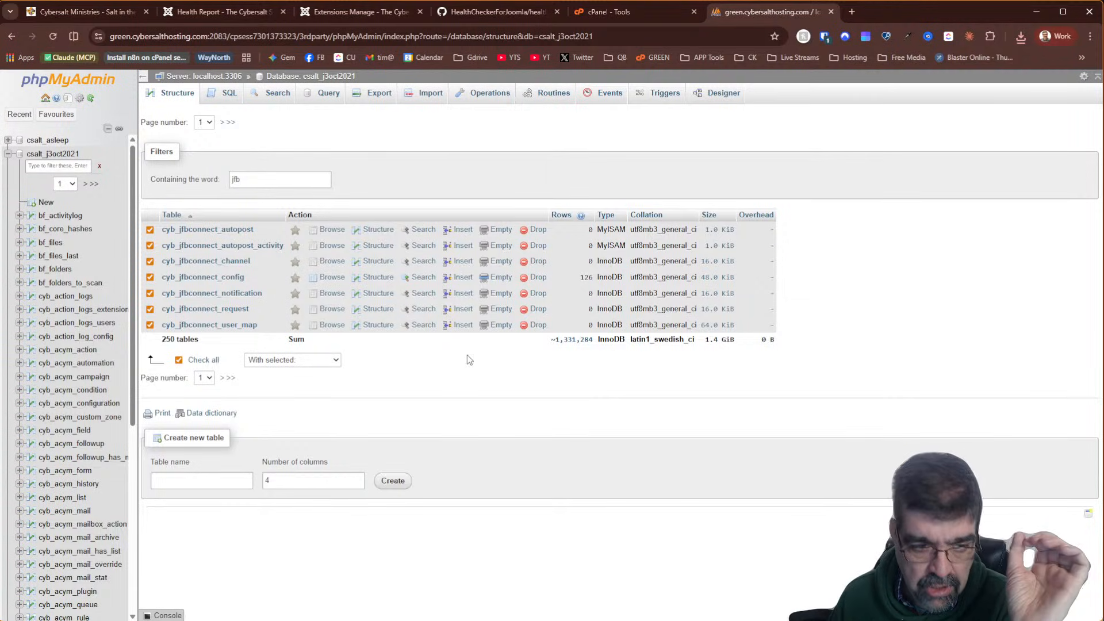
{"action": "left_click", "coordinate": [308, 362]}
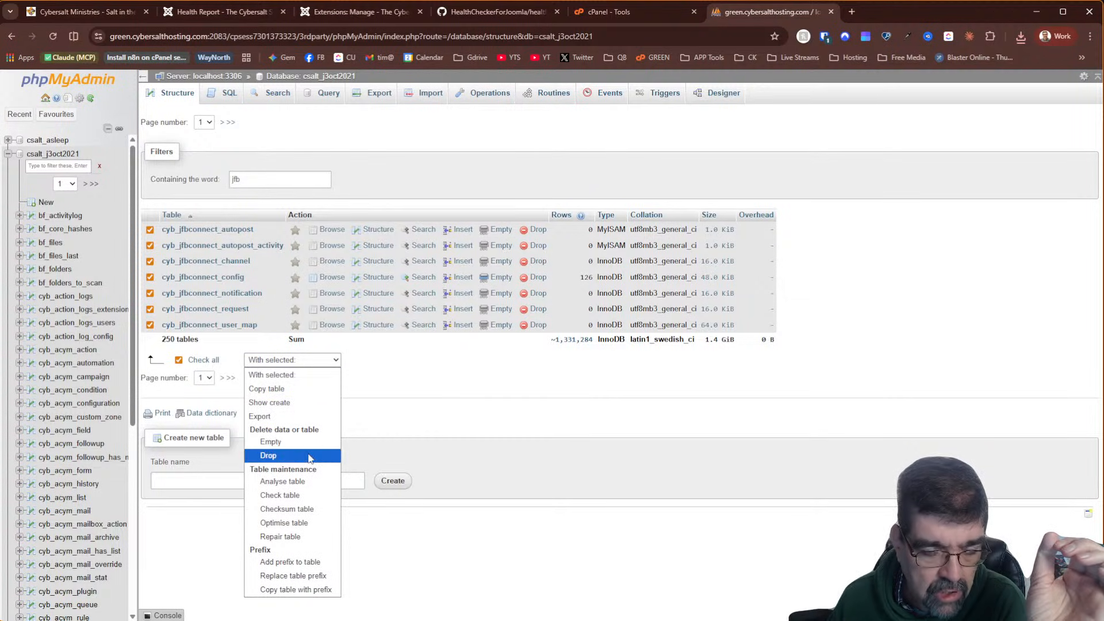
{"action": "left_click", "coordinate": [309, 455]}
{"action": "left_click_drag", "start_coordinate": [206, 145], "coordinate": [1019, 141]}
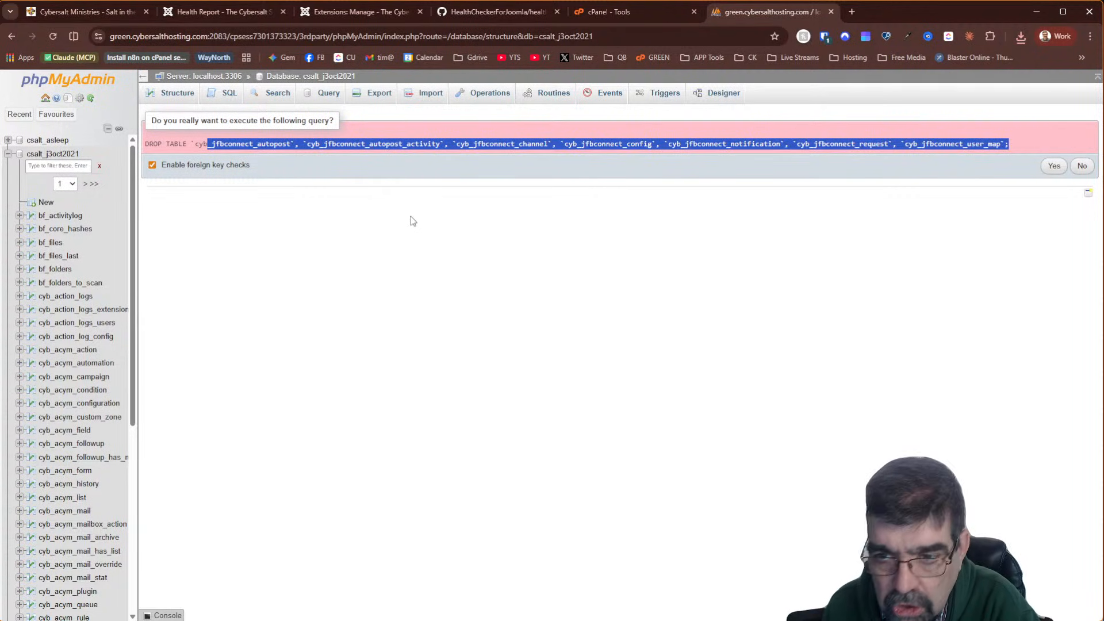
{"action": "left_click", "coordinate": [1053, 168]}
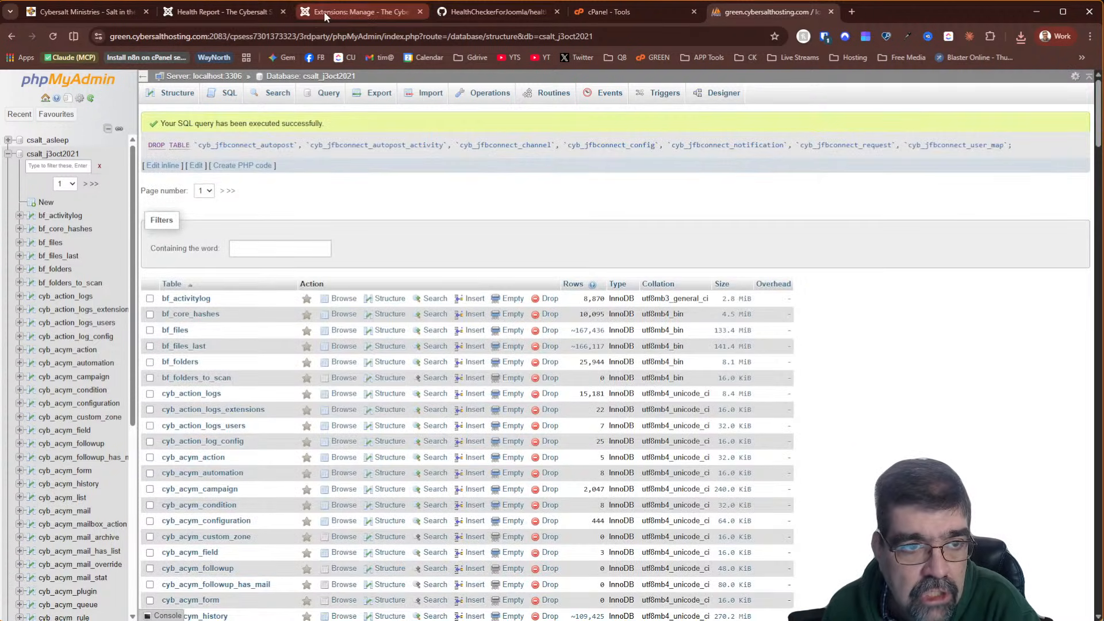
Rerun the health checks, confirm orphaned tables fell from 32 to 25, then go back to phpMyAdmin
{"action": "left_click", "coordinate": [246, 11]}
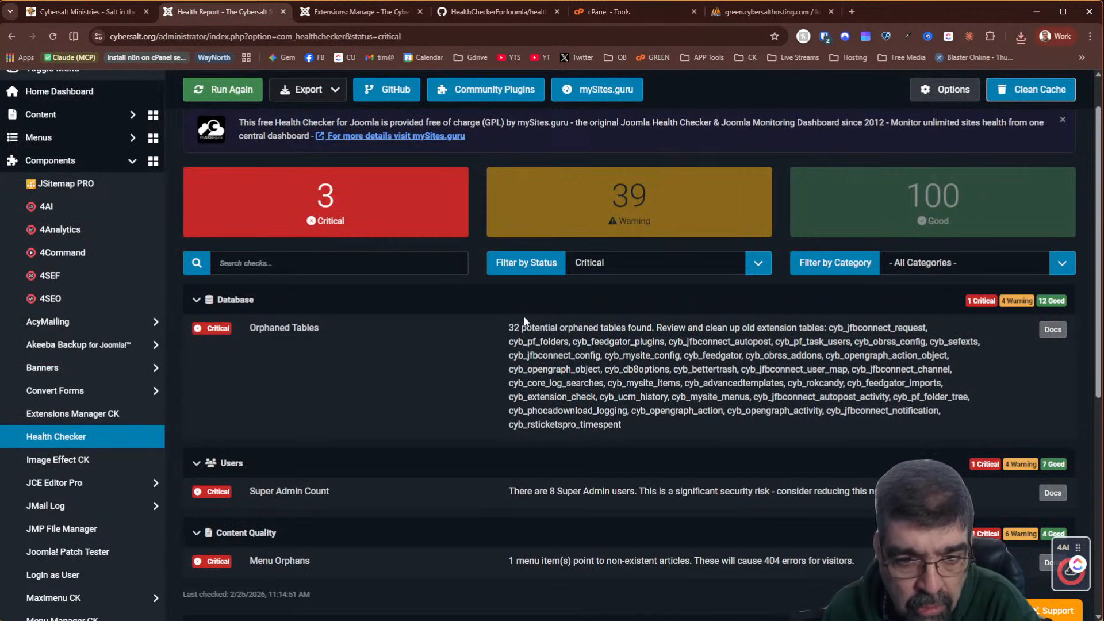
{"action": "left_click", "coordinate": [53, 36]}
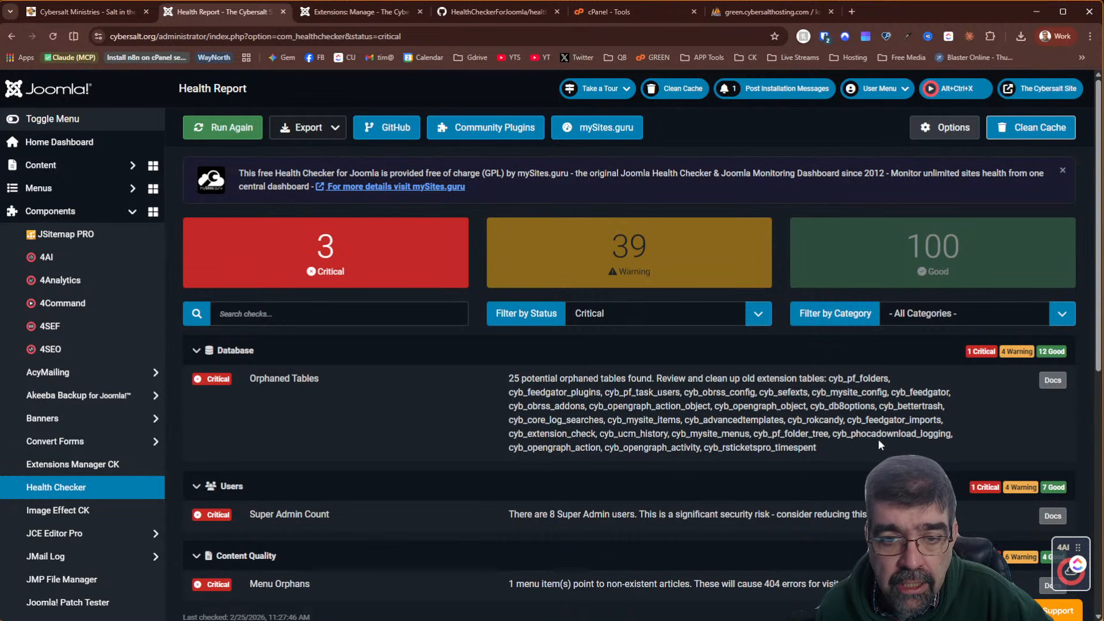
{"action": "left_click", "coordinate": [733, 13]}
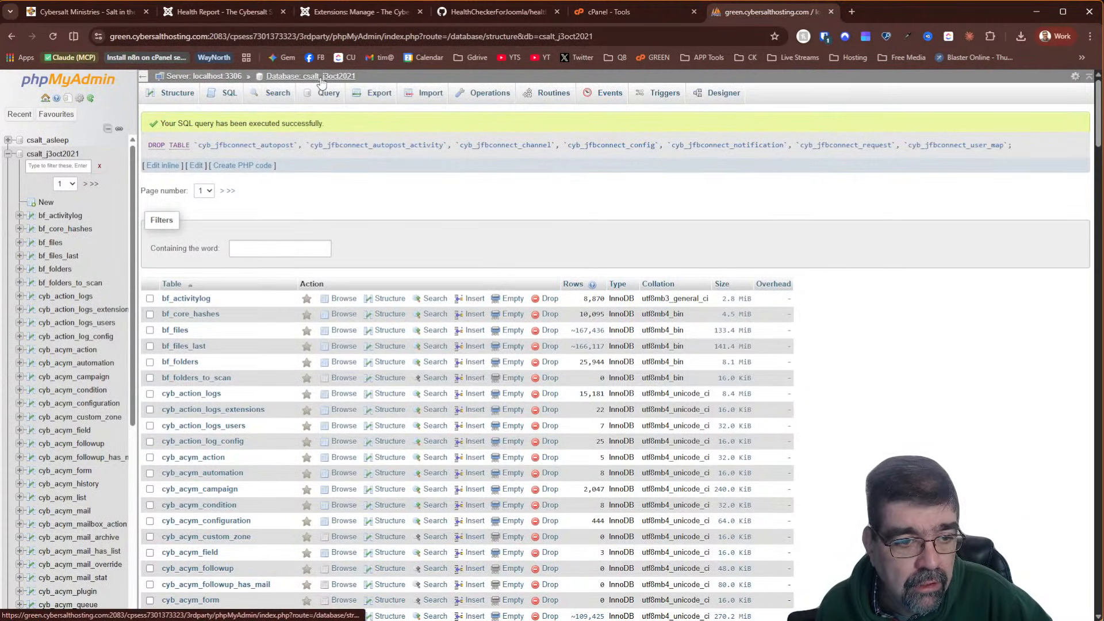
Filter tables by 'rok' and browse the rows stored in cyb_rokcandy
{"action": "left_click", "coordinate": [280, 249]}
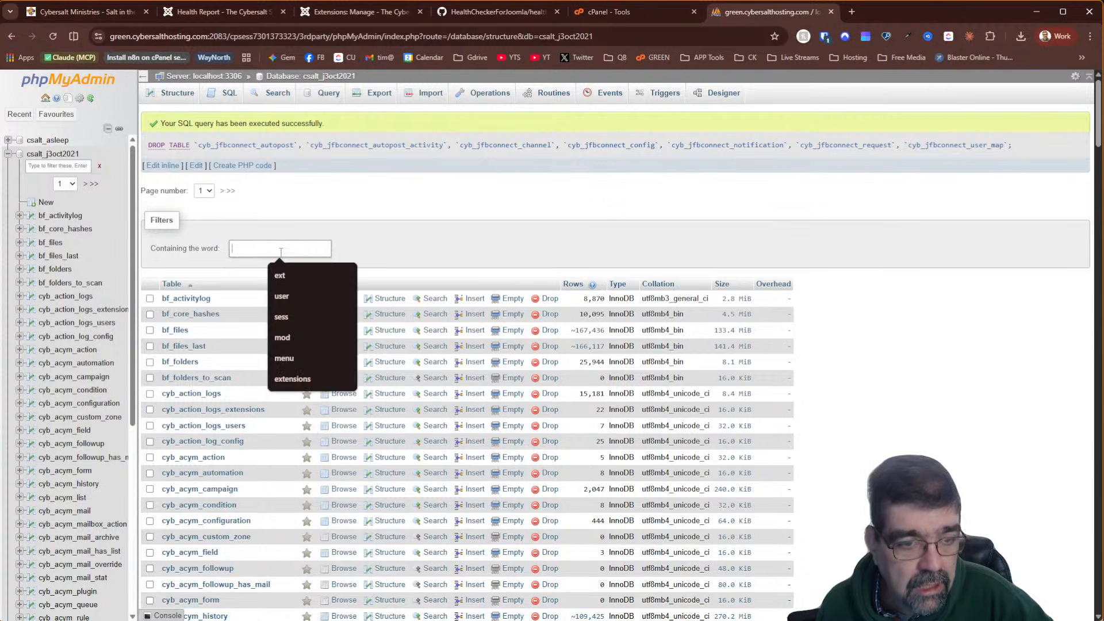
{"action": "type", "text": "rok"}
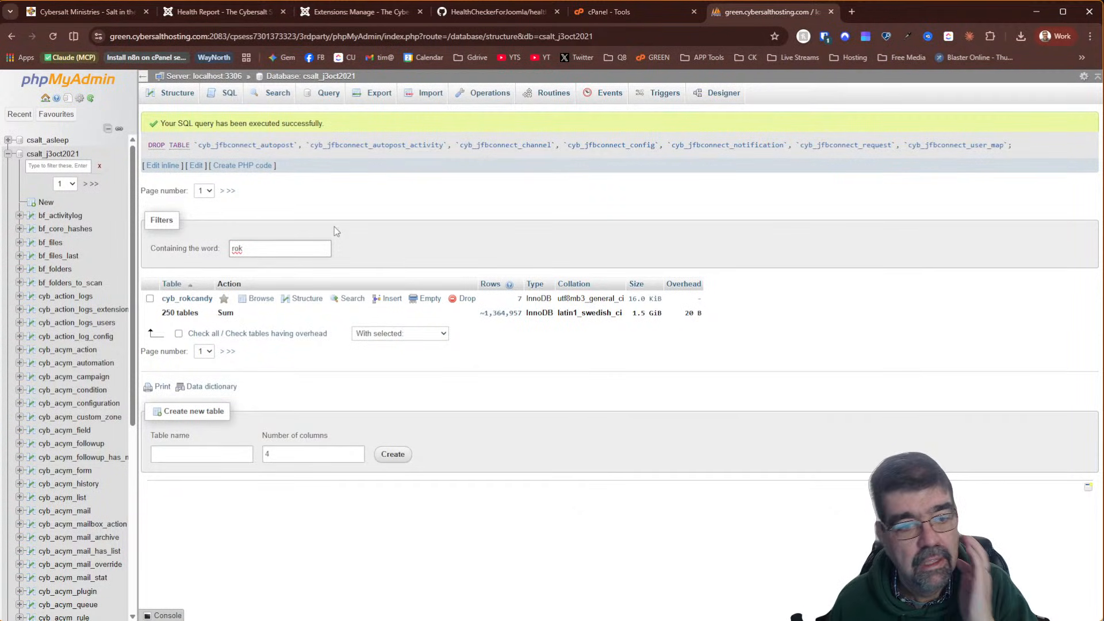
{"action": "left_click", "coordinate": [261, 298]}
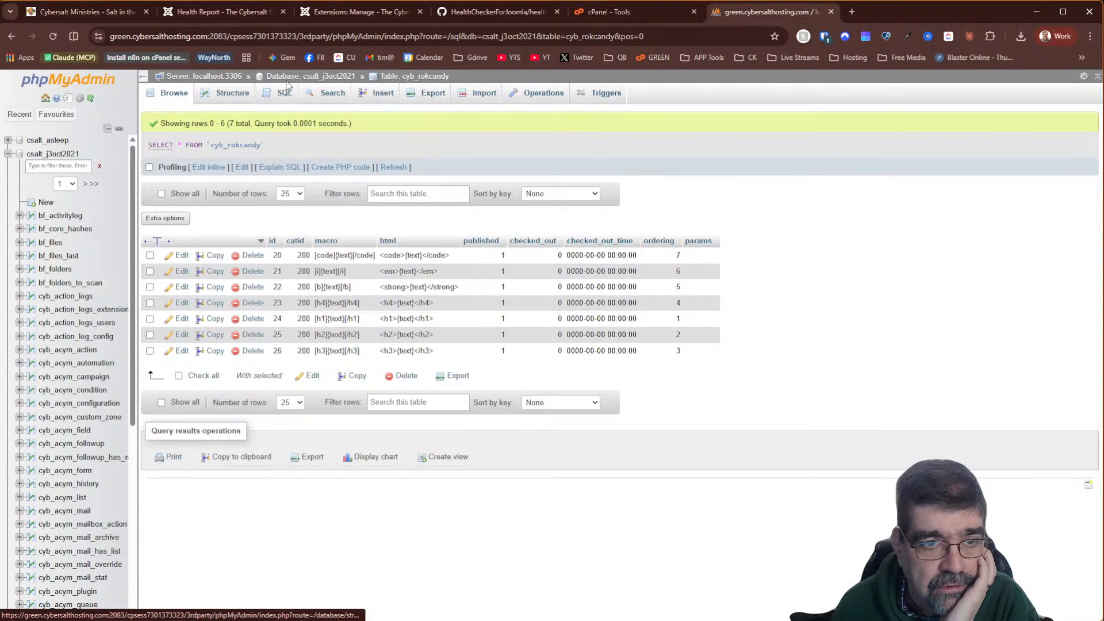
{"action": "left_click", "coordinate": [309, 78]}
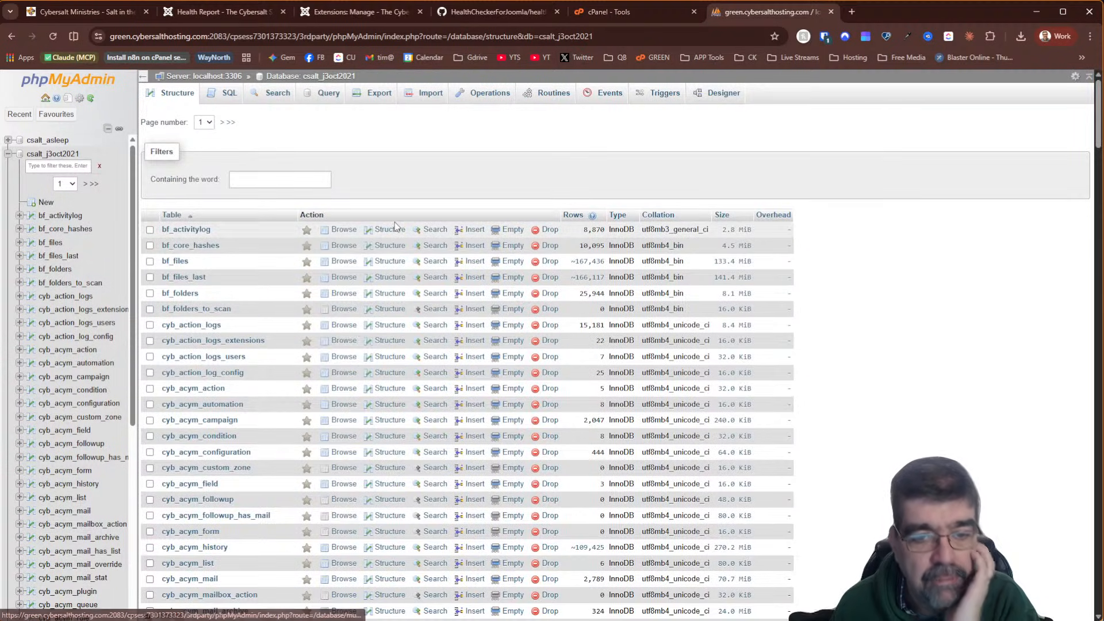
Drop the cyb_rokcandy table, leaving 249 tables, and return to Joomla's extension manager
{"action": "left_click", "coordinate": [276, 180]}
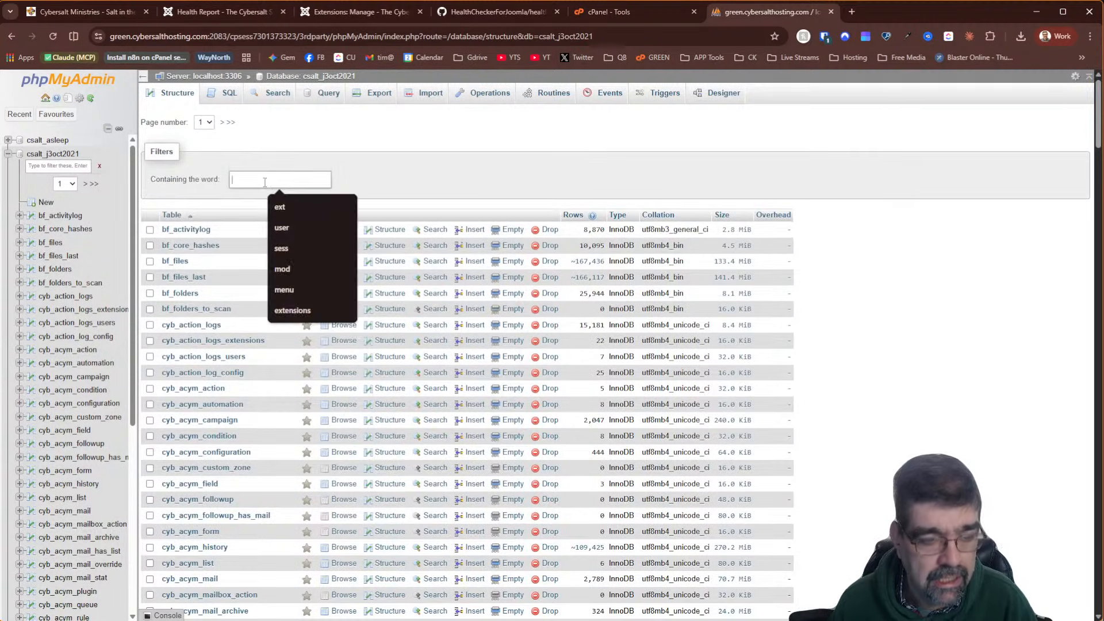
{"action": "type", "text": "rok"}
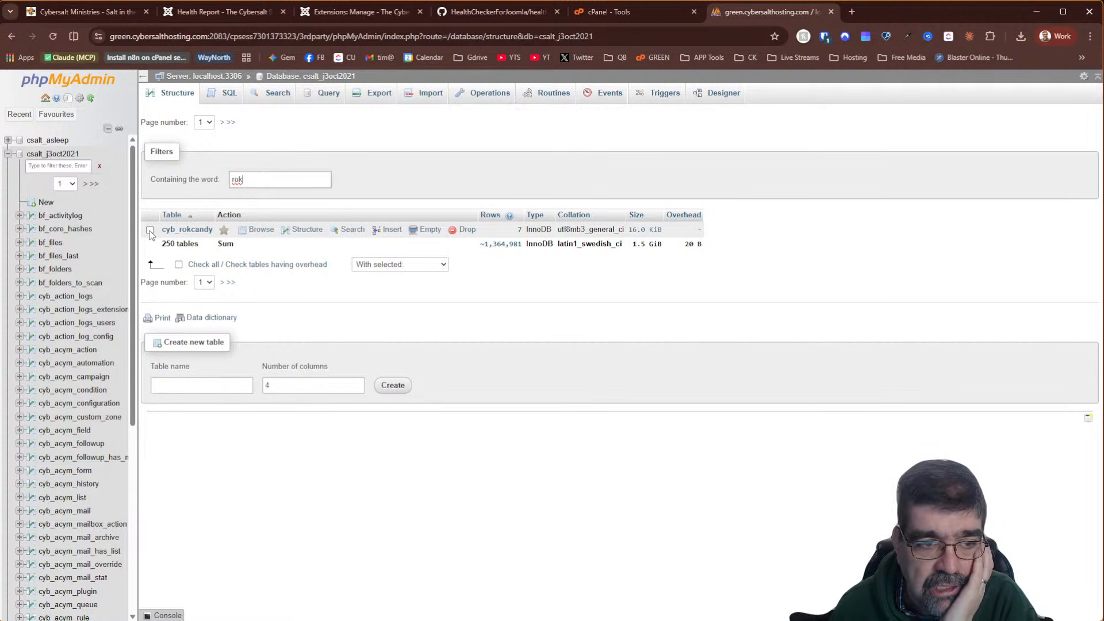
{"action": "left_click", "coordinate": [463, 229]}
{"action": "left_click", "coordinate": [566, 390]}
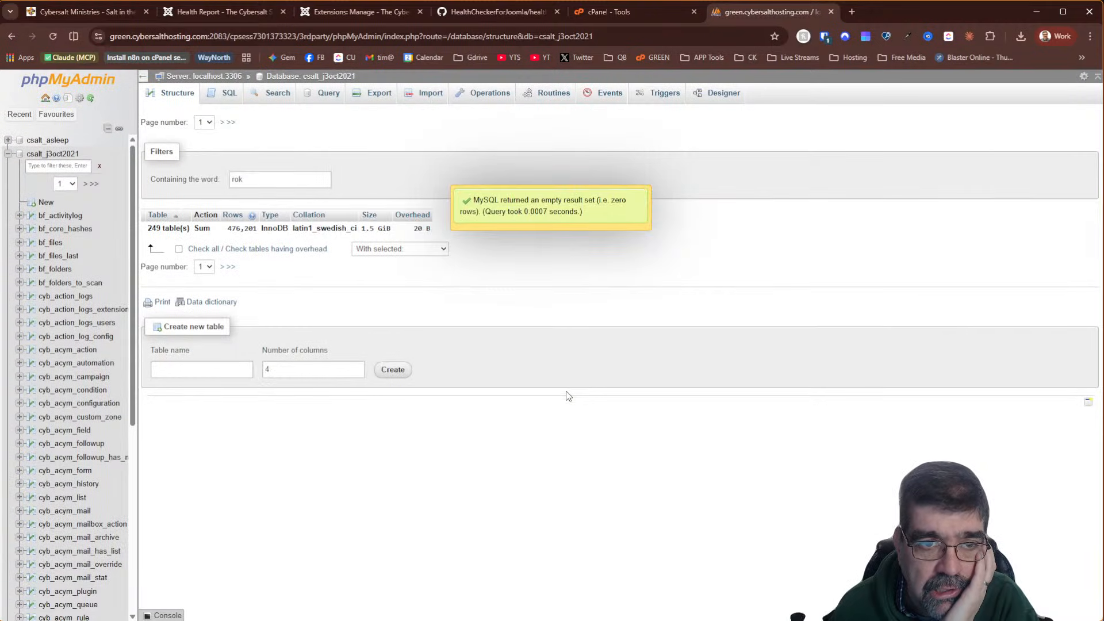
{"action": "left_click", "coordinate": [348, 19]}
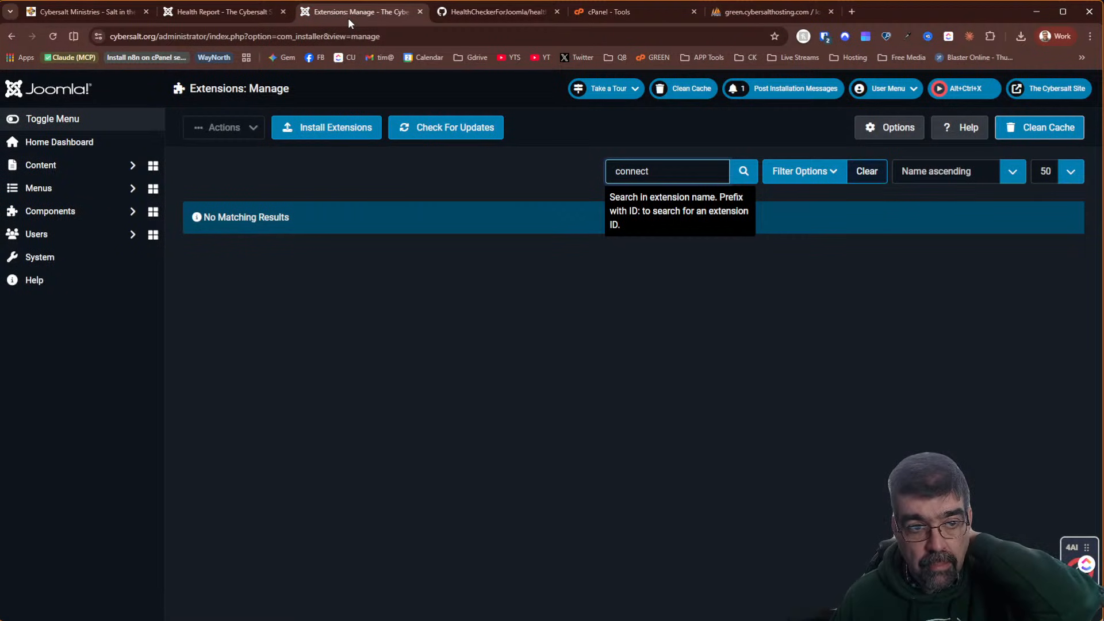
Reload the Health Report so it counts 24 orphaned tables with cyb_rokcandy gone
{"action": "left_click", "coordinate": [227, 13]}
{"action": "left_click", "coordinate": [52, 35]}
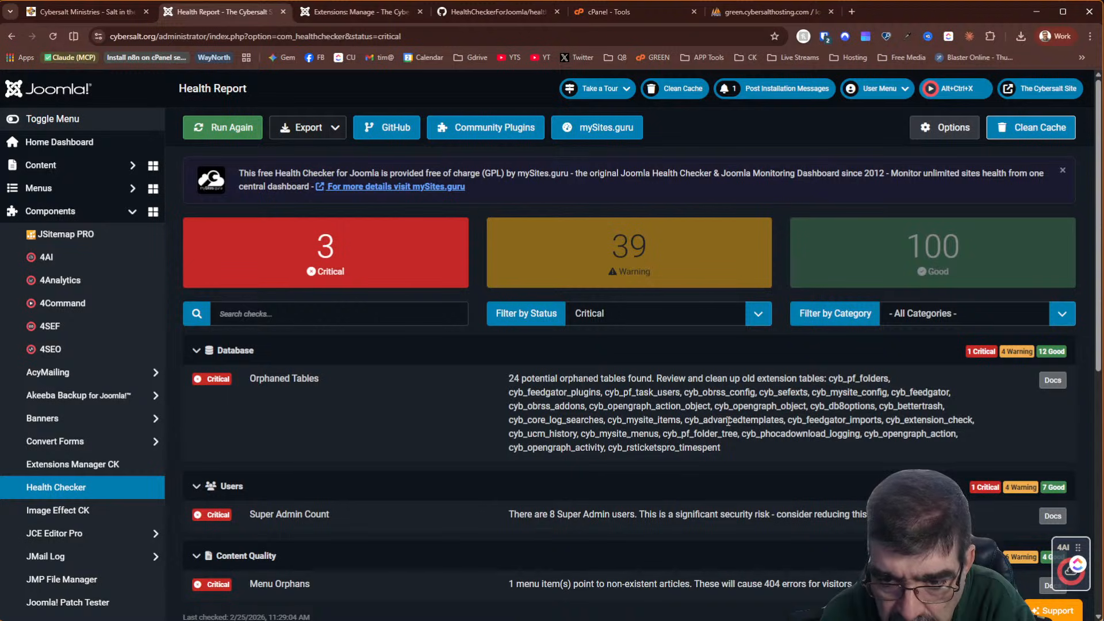
Filter phpMyAdmin tables by 'better' and browse the rows stored in cyb_bettertrash
{"action": "left_click", "coordinate": [765, 12]}
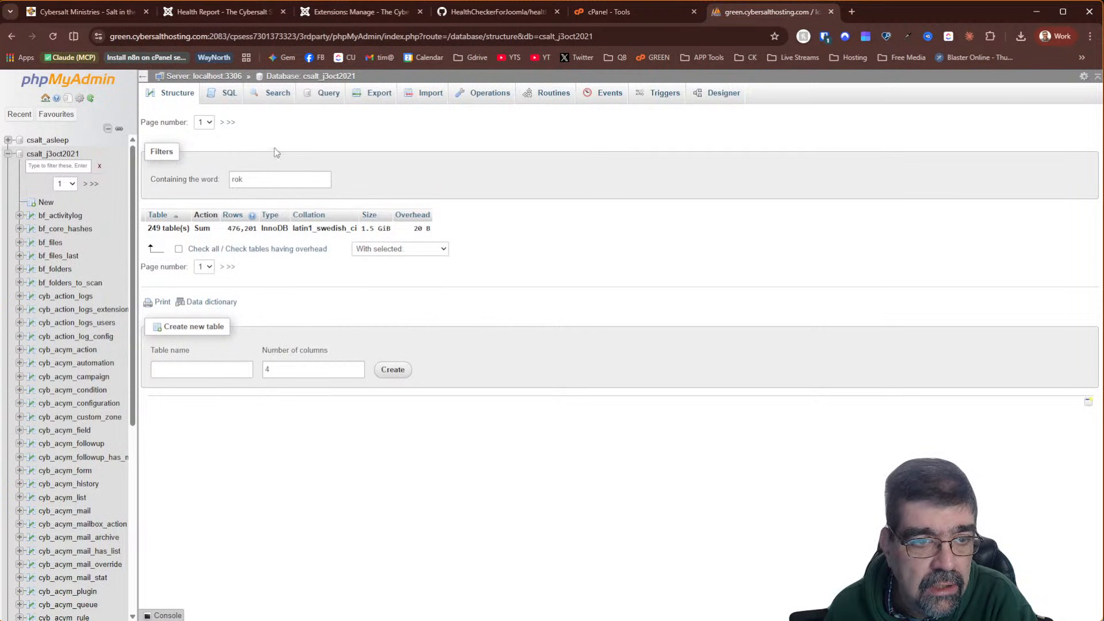
{"action": "left_click", "coordinate": [299, 77]}
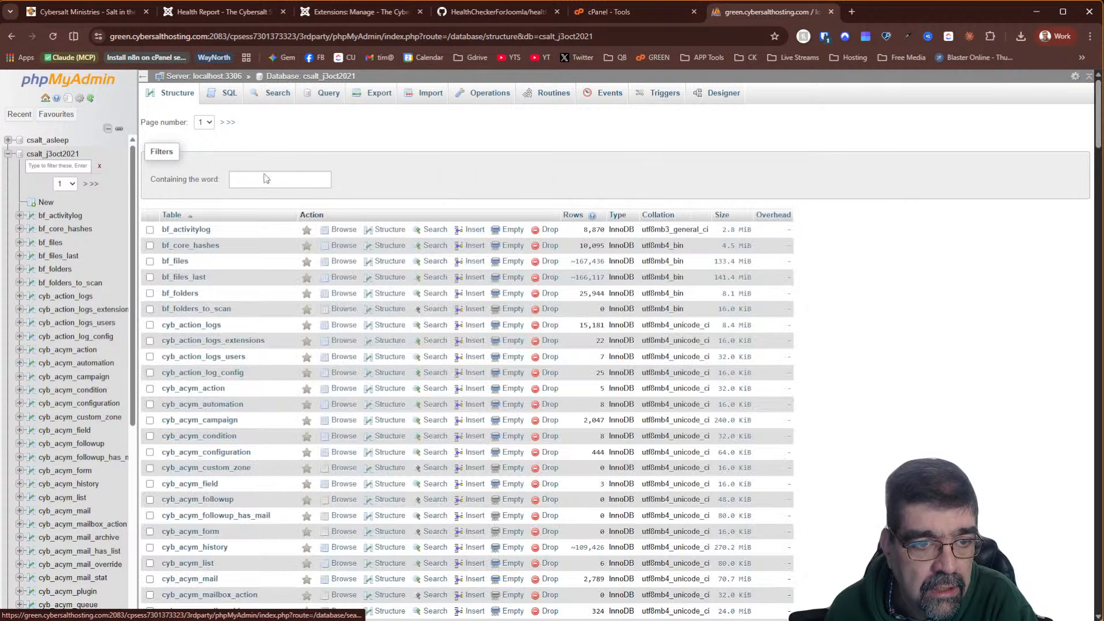
{"action": "left_click", "coordinate": [267, 179]}
{"action": "type", "text": "better"}
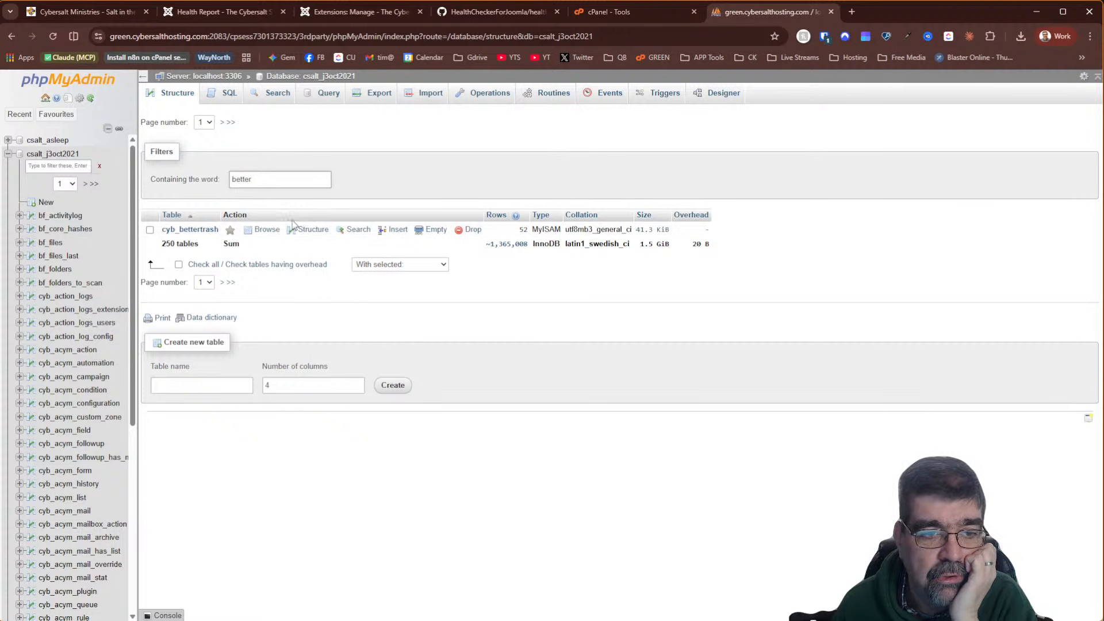
{"action": "left_click", "coordinate": [273, 229]}
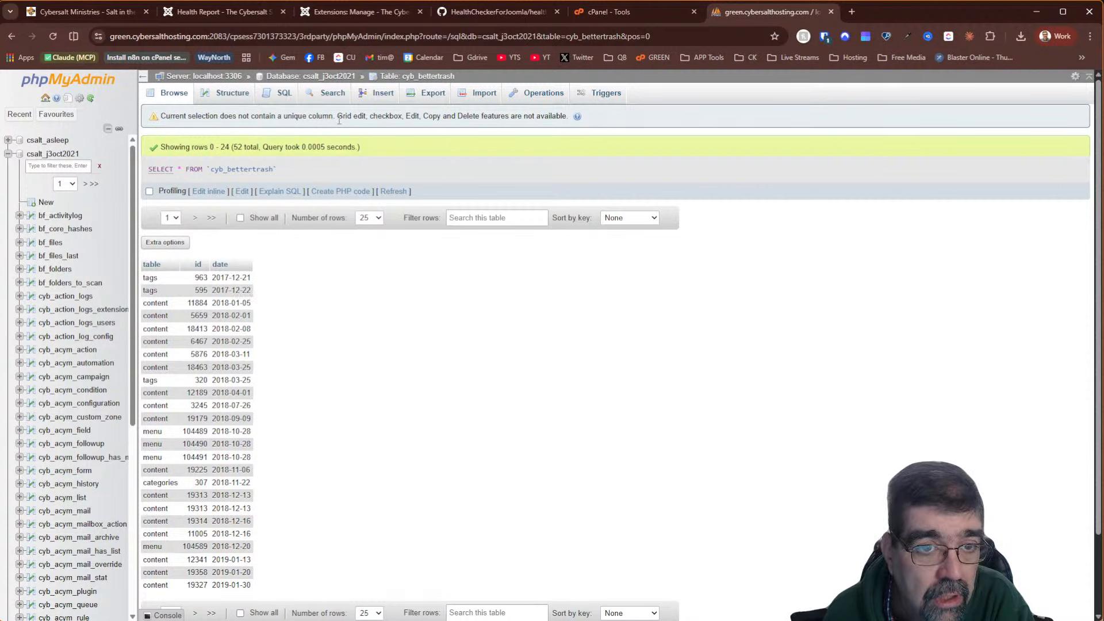
{"action": "left_click", "coordinate": [334, 77]}
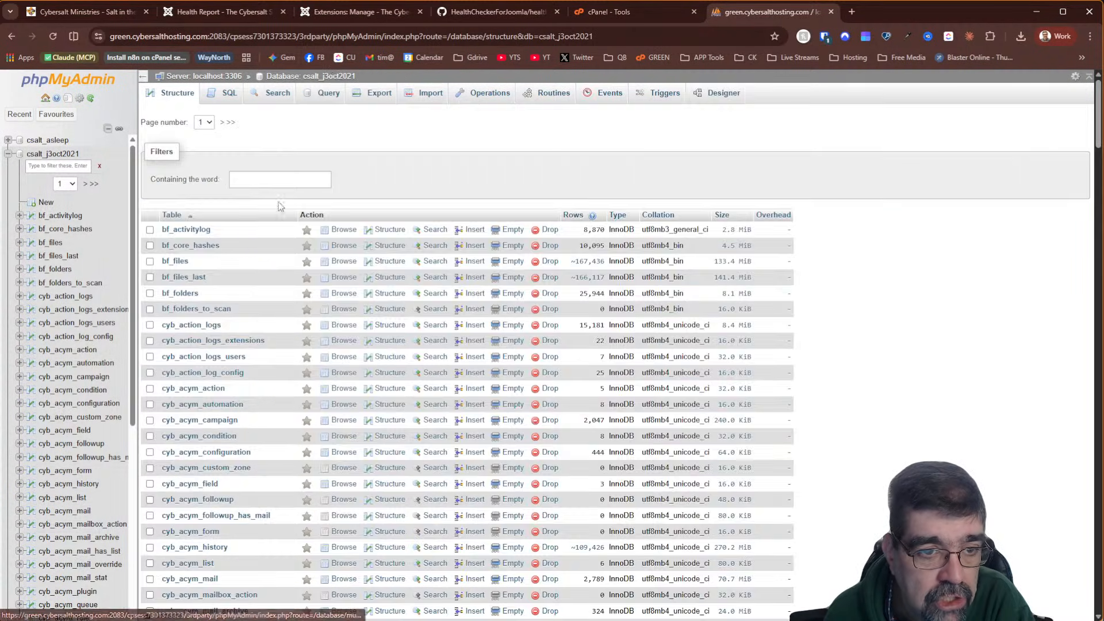
Drop the cyb_bettertrash table, leaving 249 tables, then switch to Joomla's extension manager
{"action": "left_click", "coordinate": [278, 180]}
{"action": "type", "text": "better"}
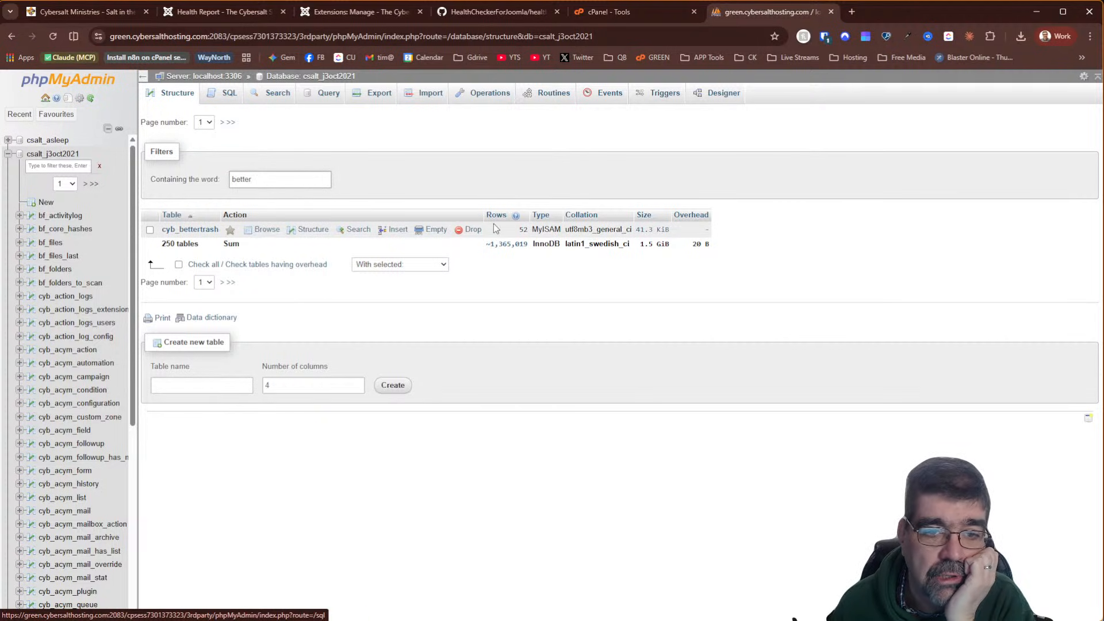
{"action": "left_click", "coordinate": [478, 229]}
{"action": "left_click", "coordinate": [564, 388]}
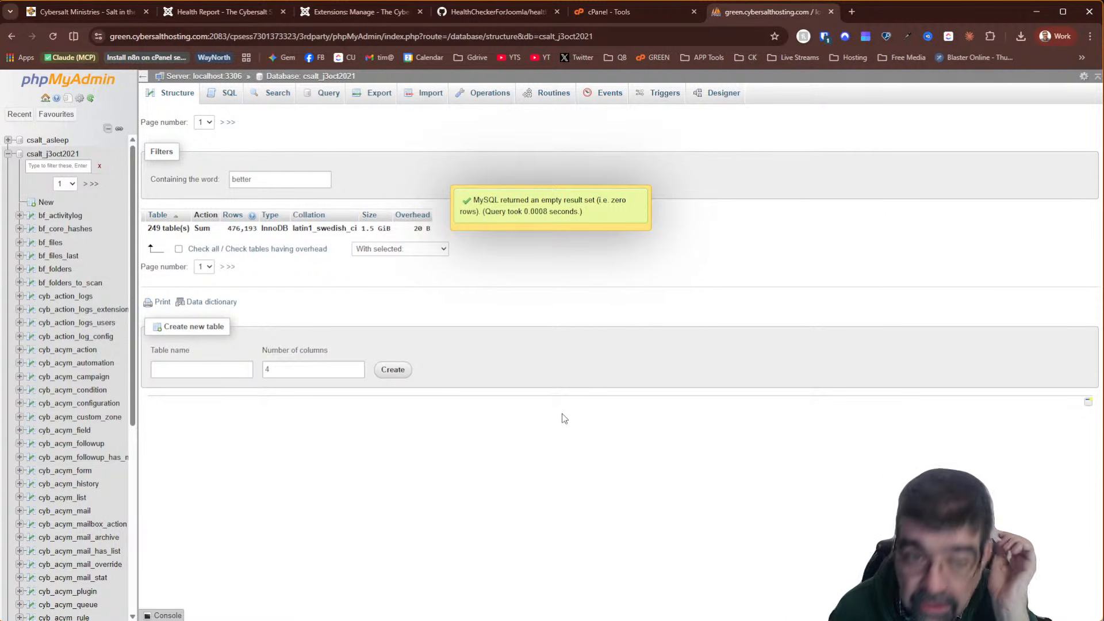
{"action": "left_click", "coordinate": [344, 11]}
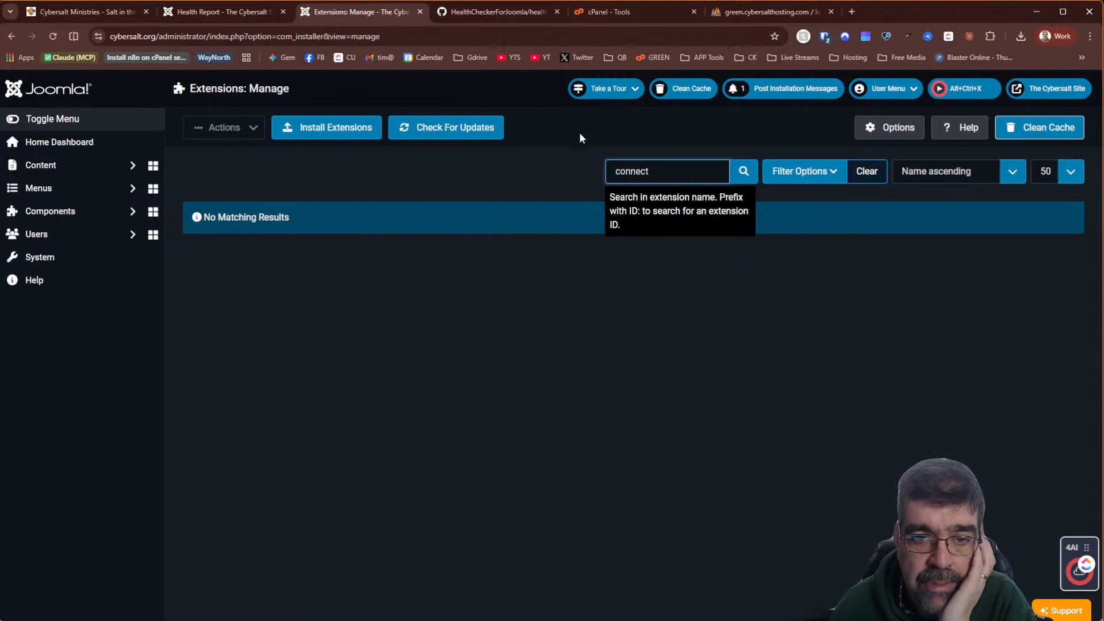
Search Joomla's installed extensions for 'db8', finding no match
{"action": "double_click", "coordinate": [633, 166]}
{"action": "type", "text": "db8"}
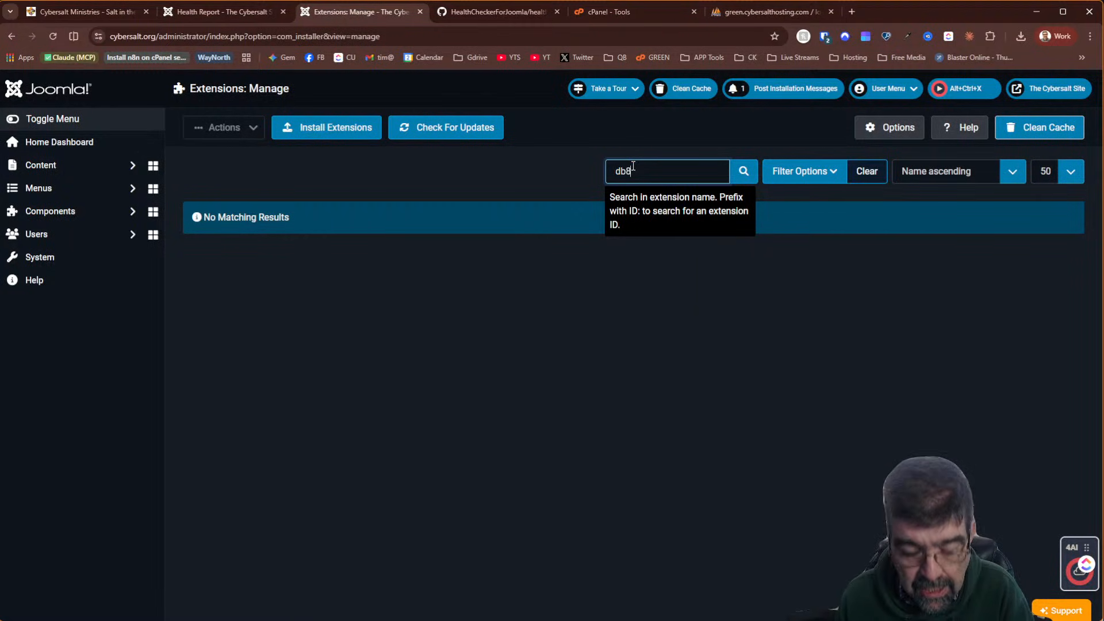
{"action": "key", "text": "Return"}
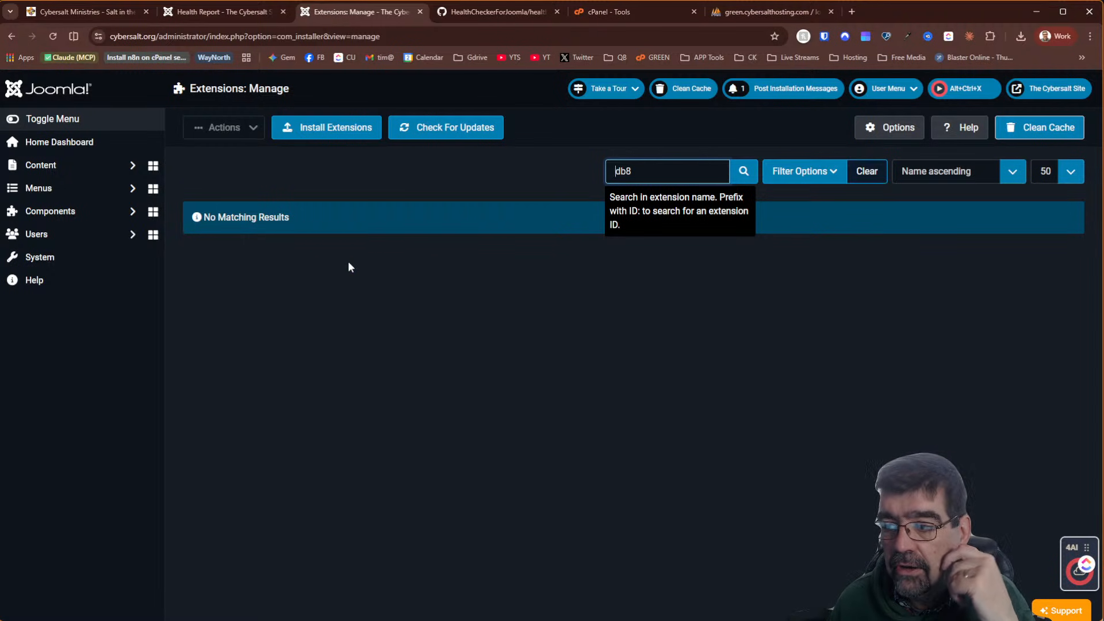
In phpMyAdmin, filter tables by 'db8' and drop the cyb_db8options table
{"action": "left_click", "coordinate": [761, 11]}
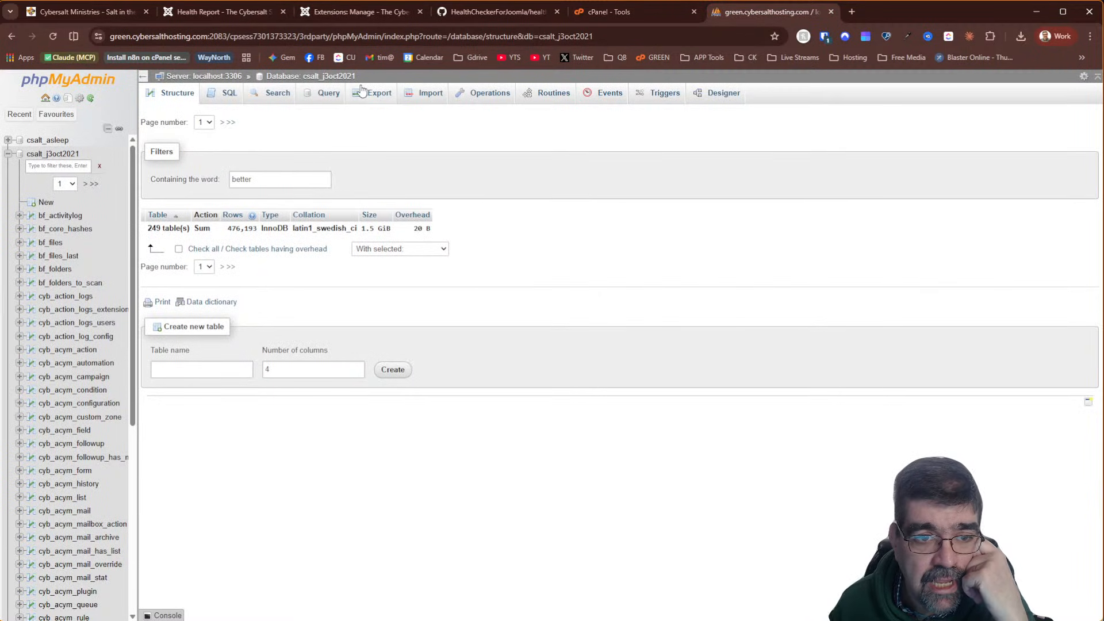
{"action": "left_click", "coordinate": [316, 84]}
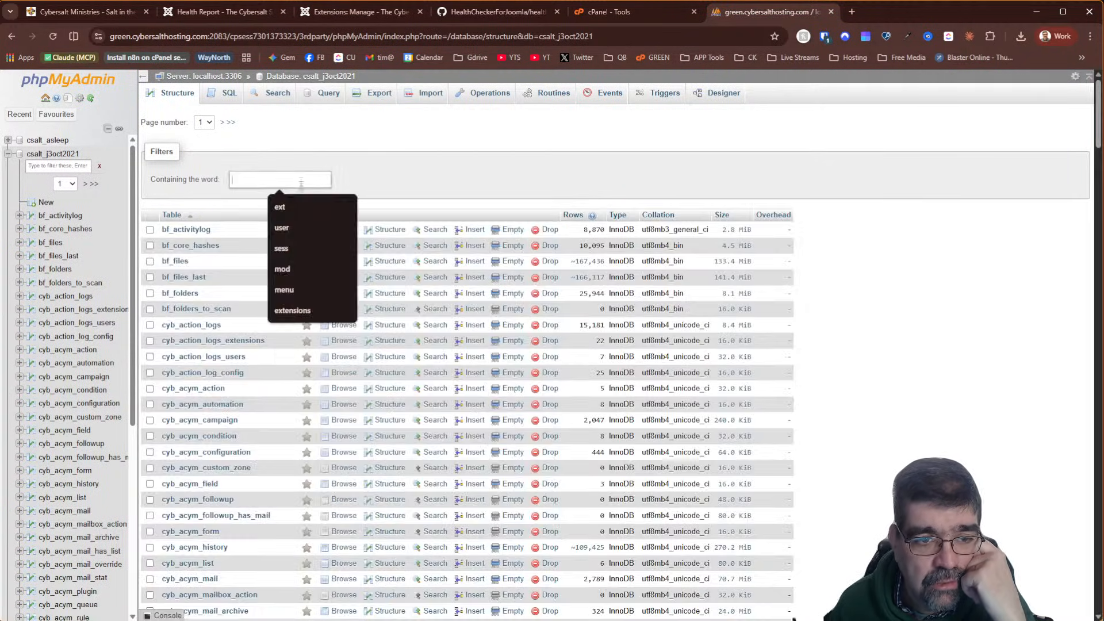
{"action": "type", "text": "db8"}
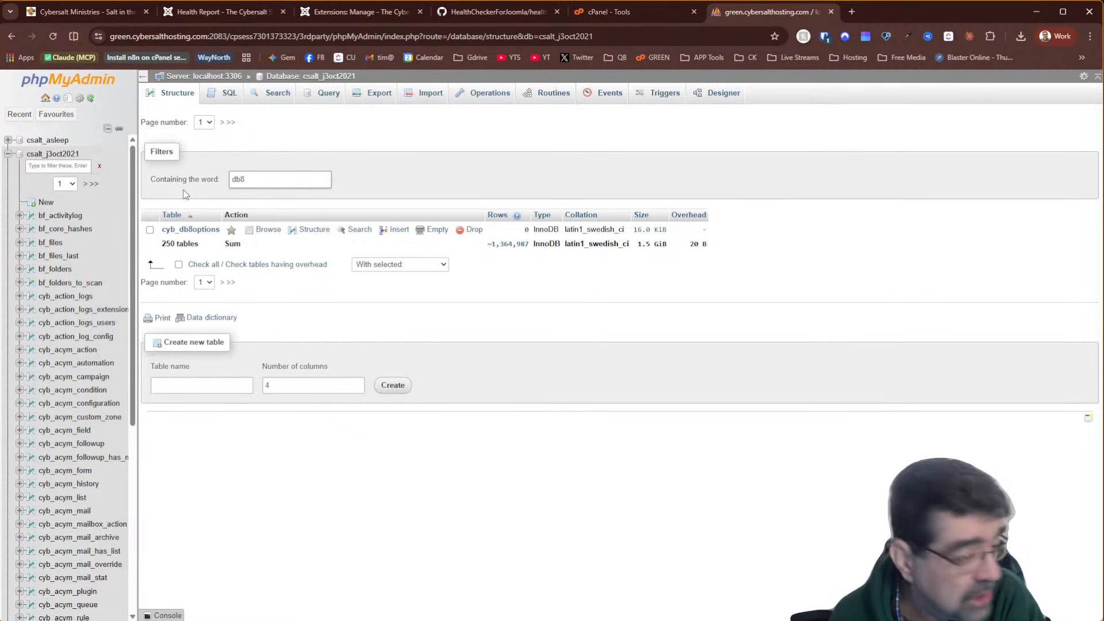
{"action": "left_click", "coordinate": [472, 230]}
{"action": "left_click", "coordinate": [563, 387]}
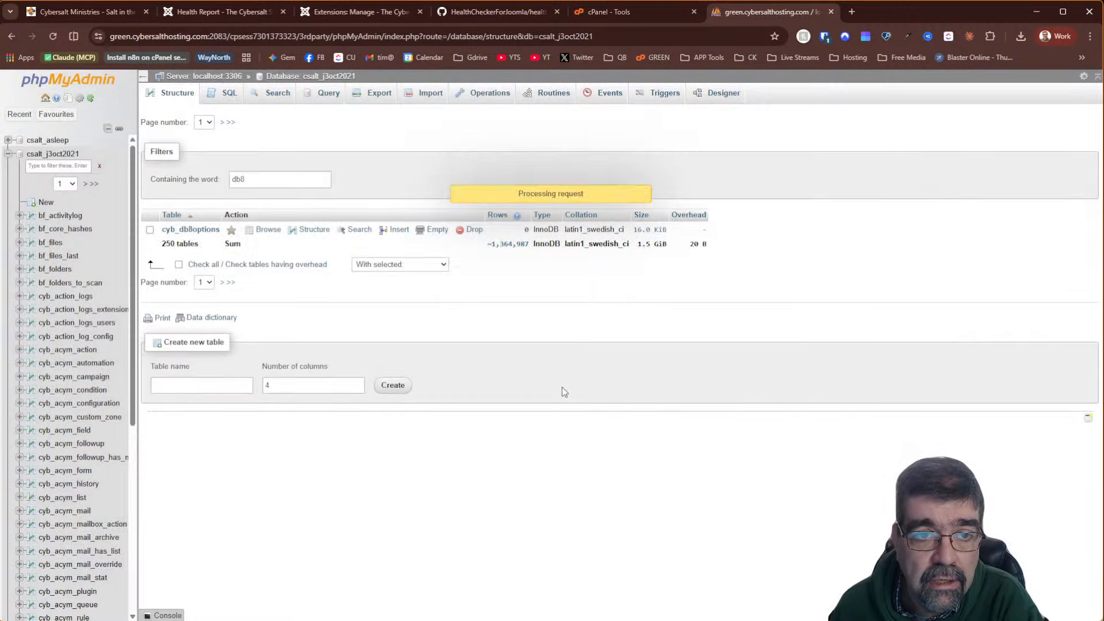
{"action": "left_click", "coordinate": [356, 11]}
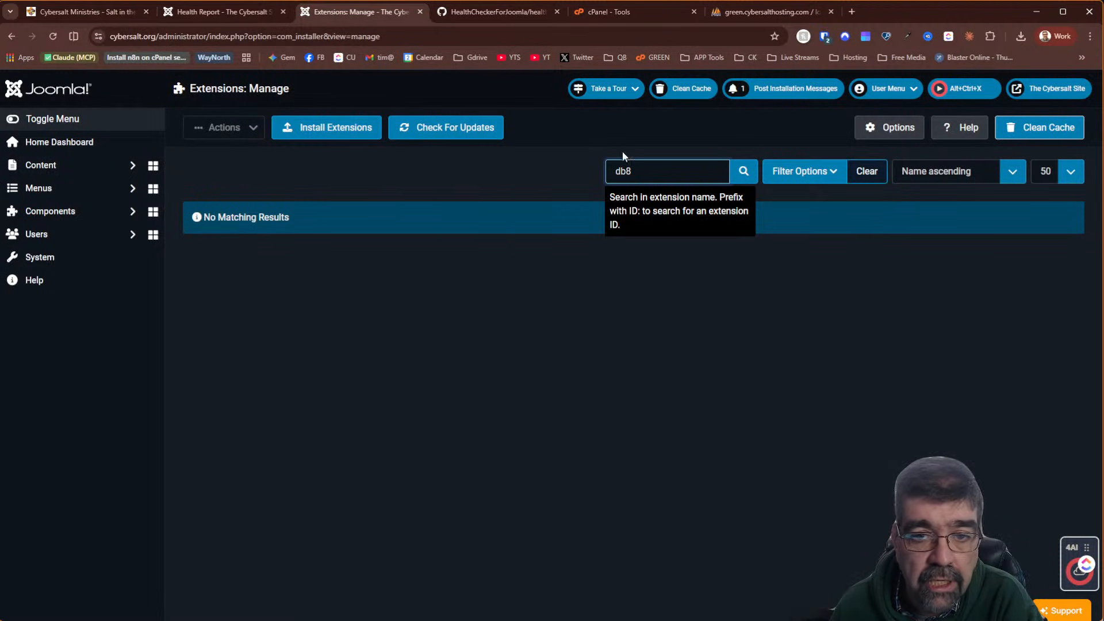
Clear the extension search, list 500 extensions, and search the page text for 'db8'
{"action": "left_click", "coordinate": [868, 172]}
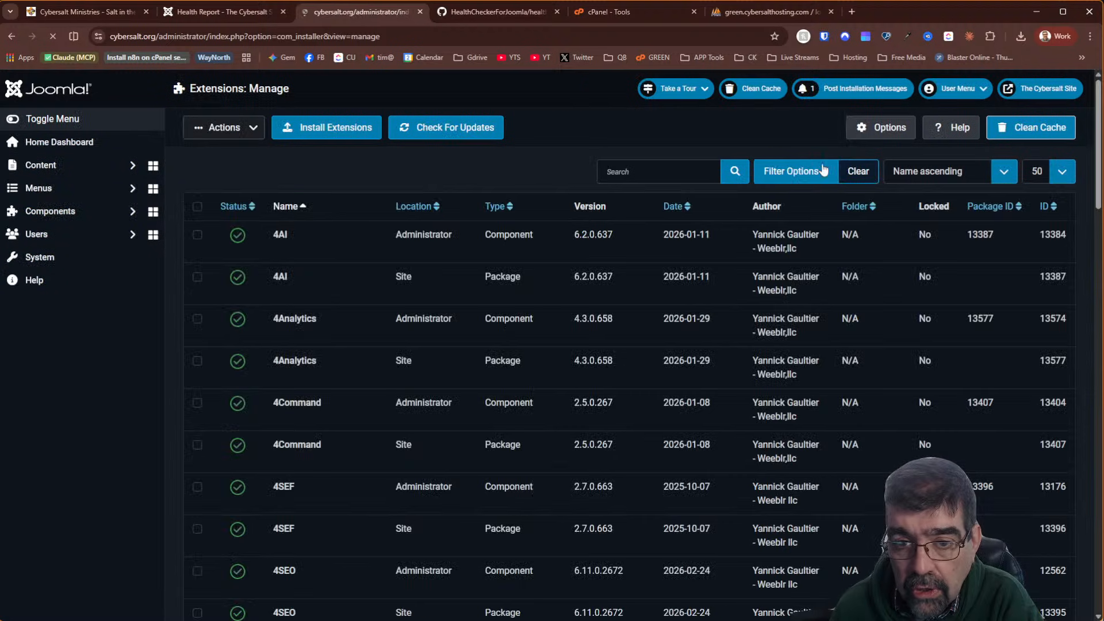
{"action": "left_click", "coordinate": [1064, 172]}
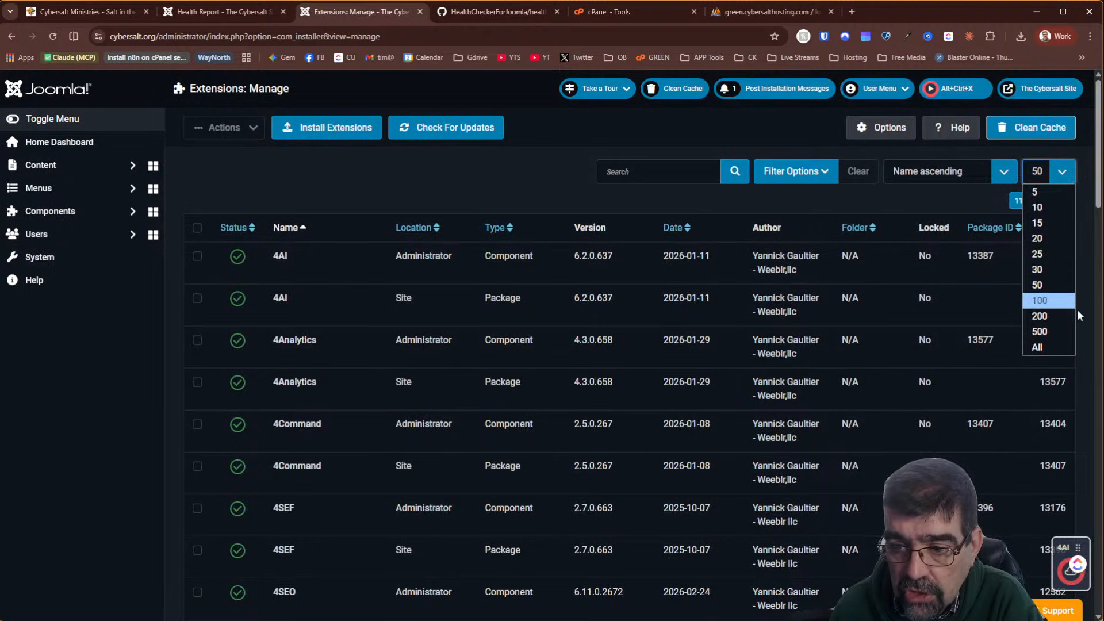
{"action": "left_click", "coordinate": [1055, 332]}
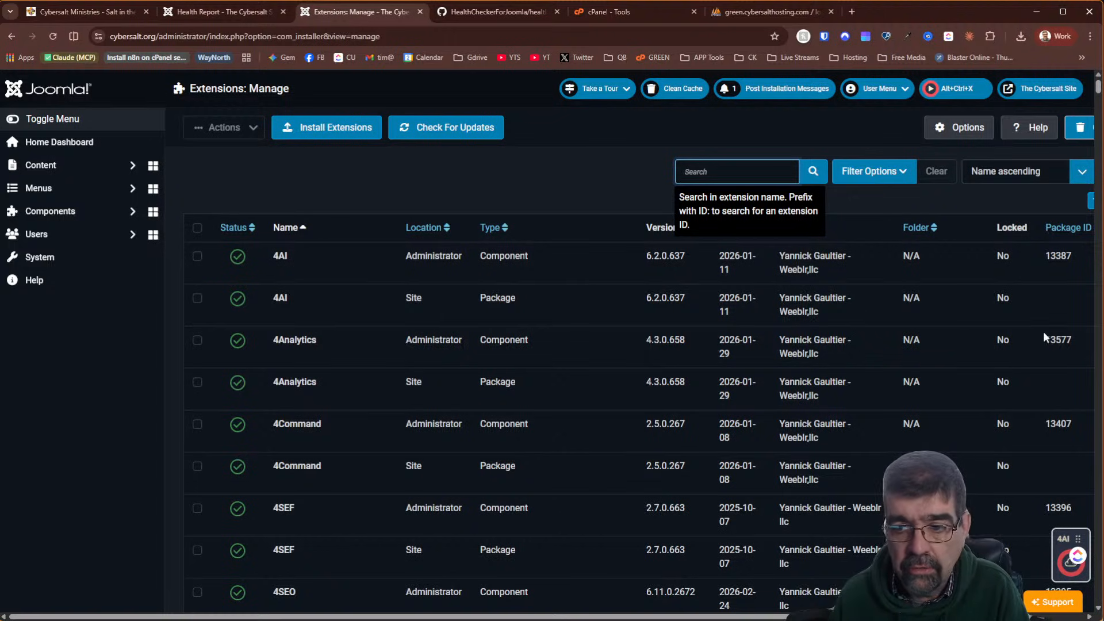
{"action": "key", "text": "ctrl+f"}
{"action": "type", "text": "peter"}
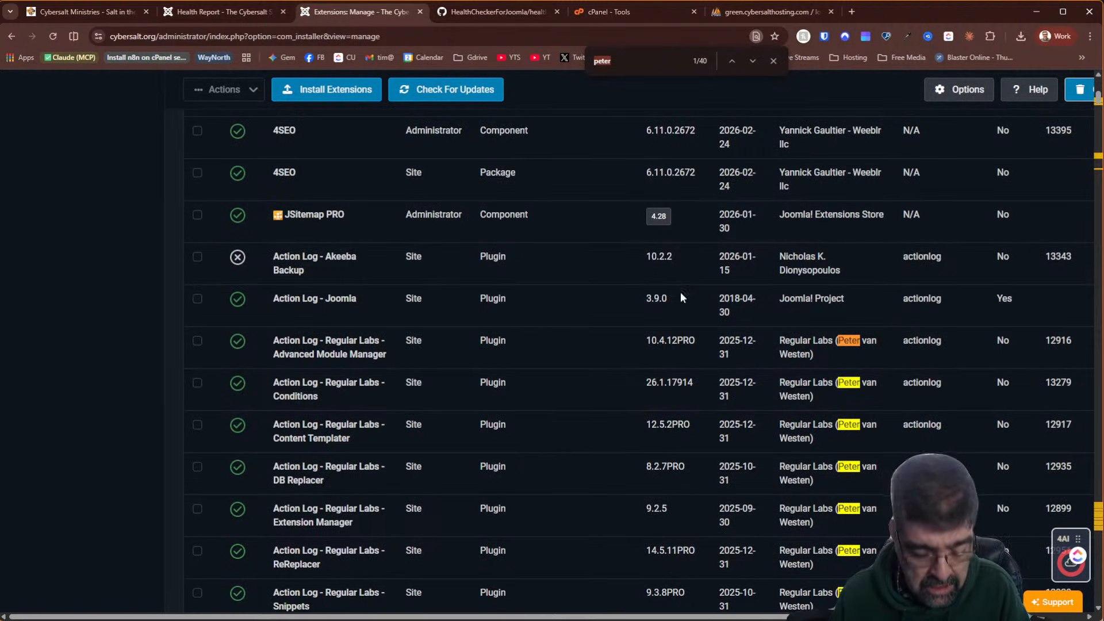
{"action": "key", "text": "ctrl+a"}
{"action": "type", "text": "db8"}
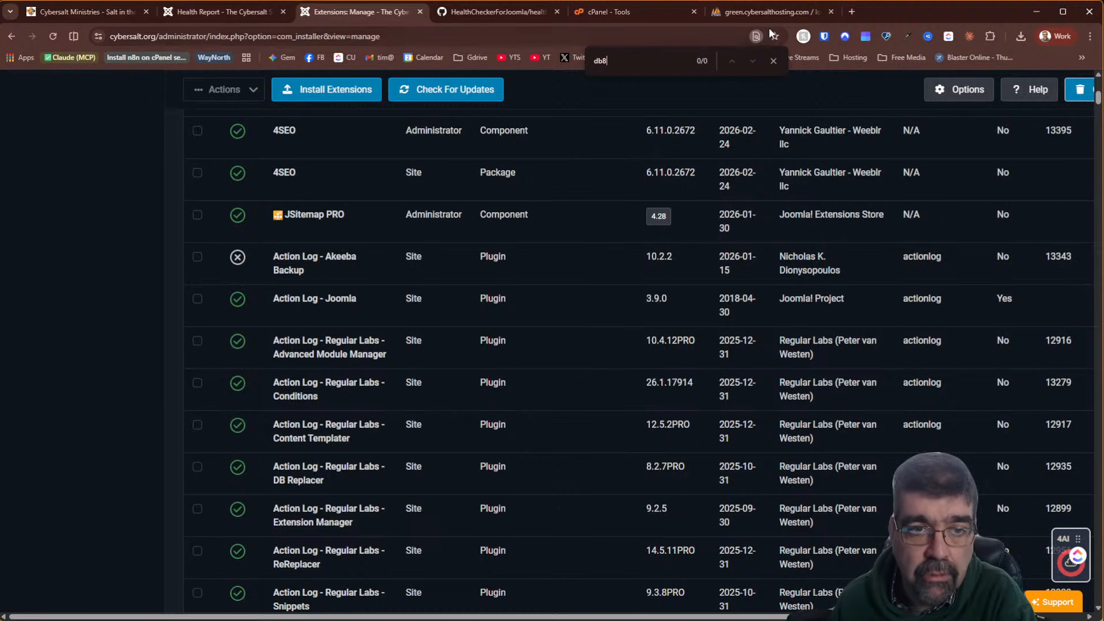
{"action": "left_click", "coordinate": [743, 13]}
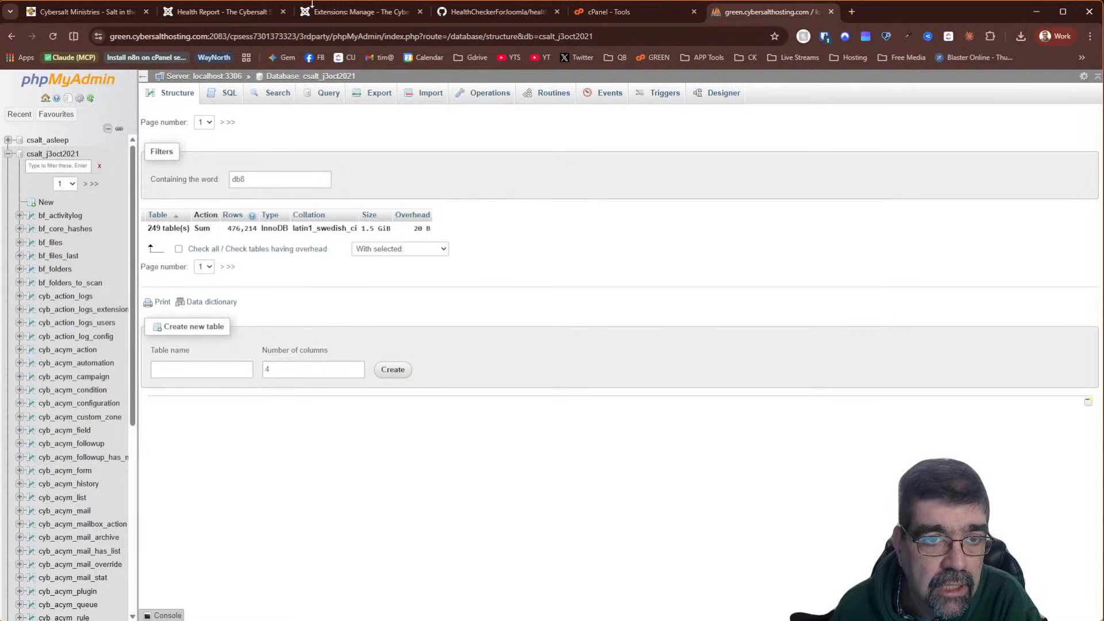
Rerun the Health Checker report, which now counts 22 orphaned tables
{"action": "left_click", "coordinate": [327, 22]}
{"action": "left_click", "coordinate": [219, 12]}
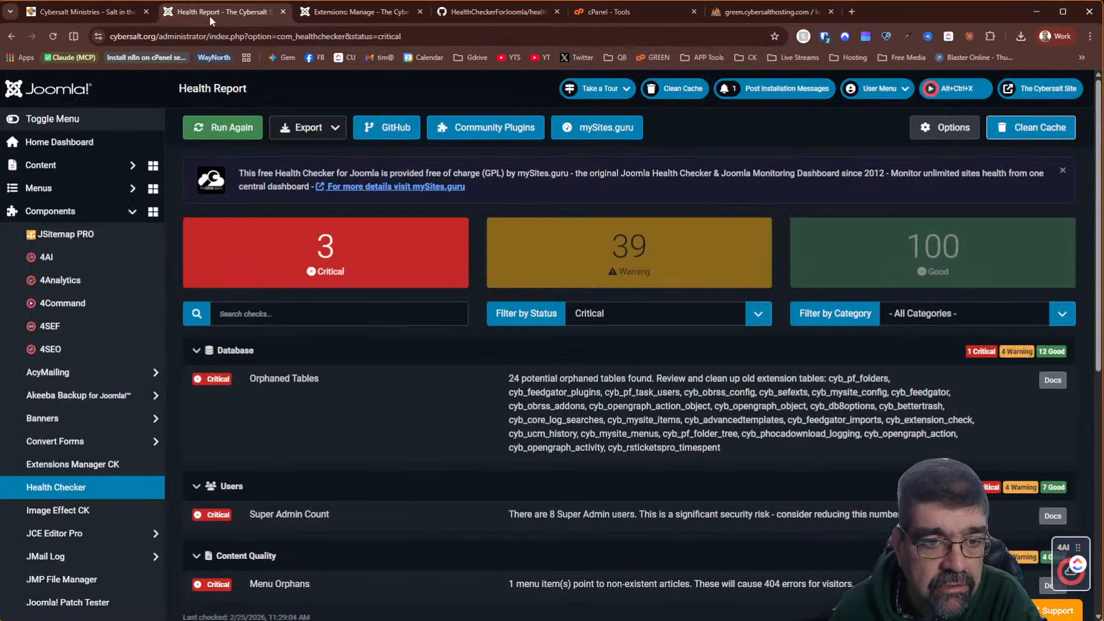
{"action": "left_click", "coordinate": [56, 38]}
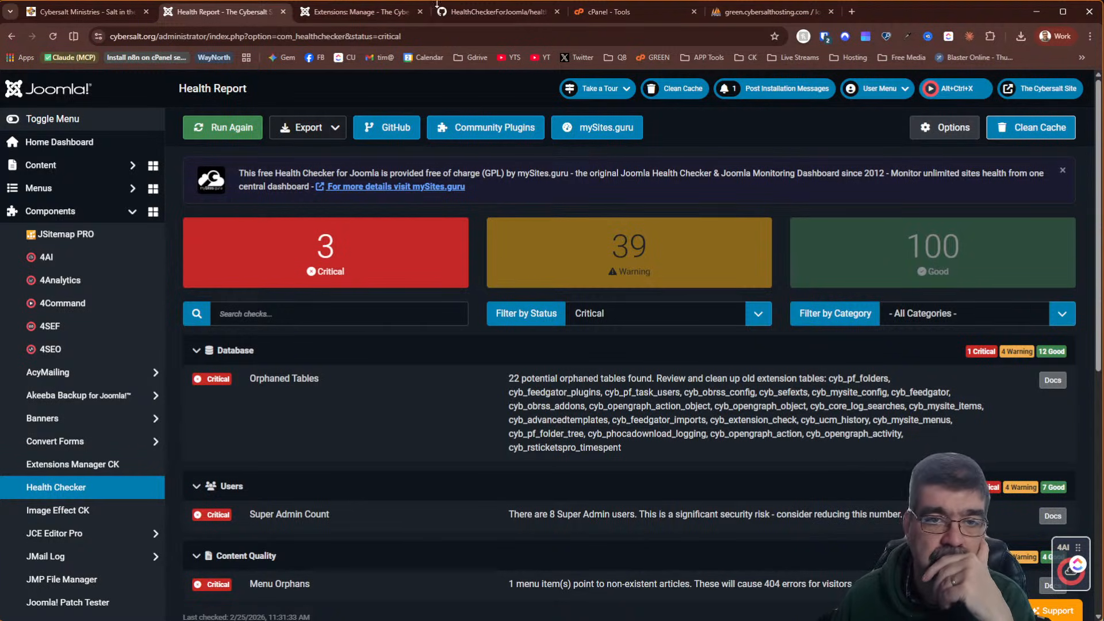
Filter phpMyAdmin's table list by 'rstick' to show cyb_rsticketspro_timespent
{"action": "left_click", "coordinate": [755, 11]}
{"action": "left_click_drag", "start_coordinate": [246, 179], "coordinate": [185, 183]}
{"action": "type", "text": "rstick"}
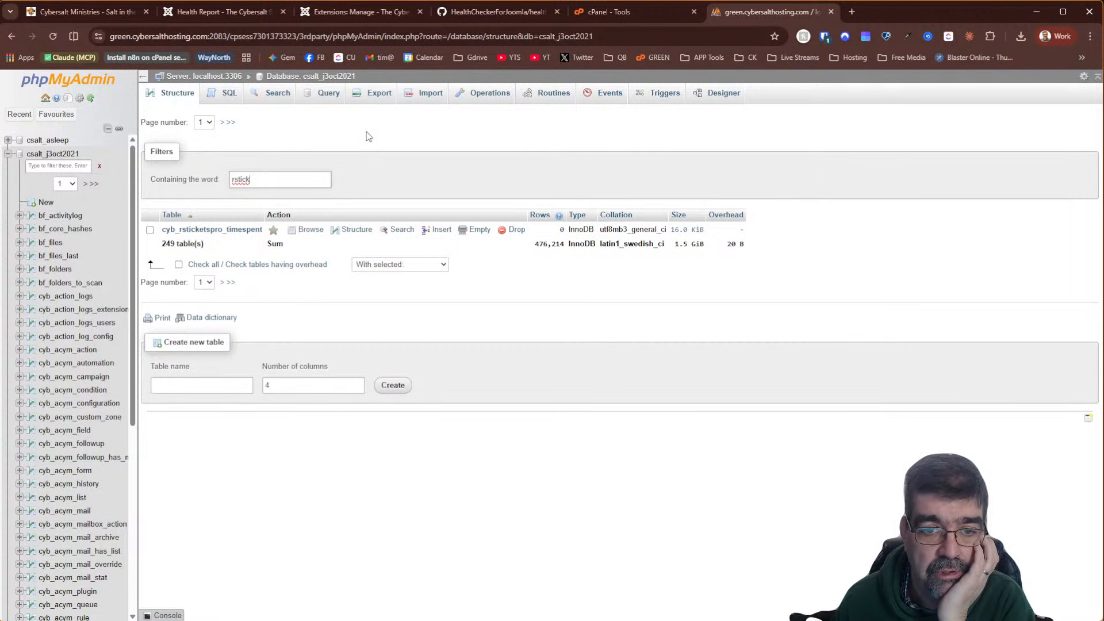
Drop the cyb_rsticketspro_timespent table in phpMyAdmin, leaving 248 tables
{"action": "left_click", "coordinate": [516, 230]}
{"action": "left_click", "coordinate": [567, 392]}
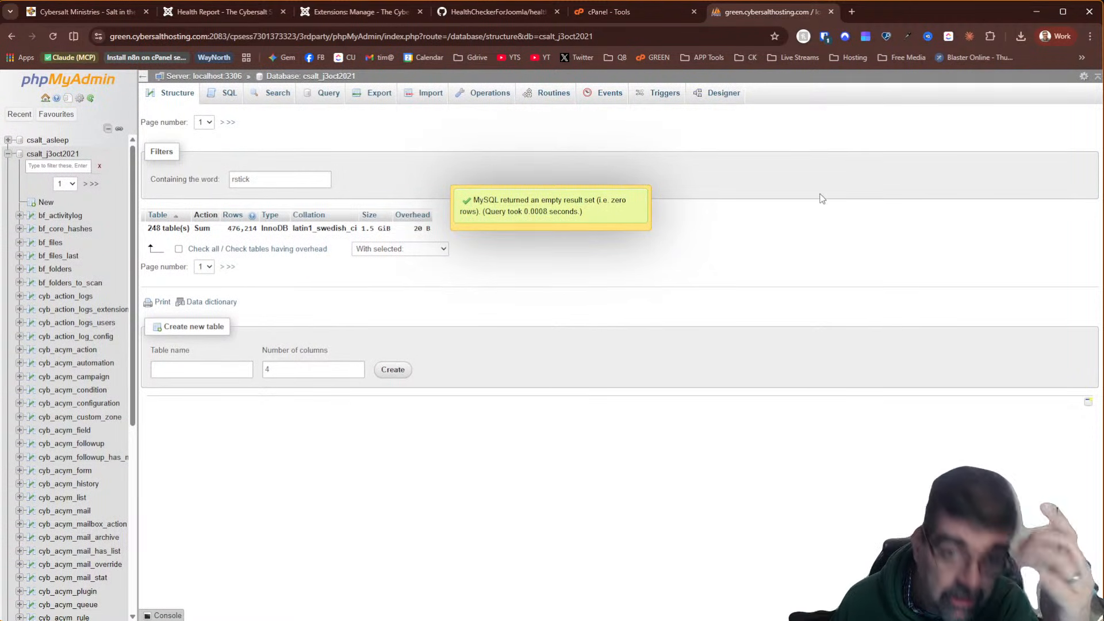
{"action": "left_click", "coordinate": [362, 11]}
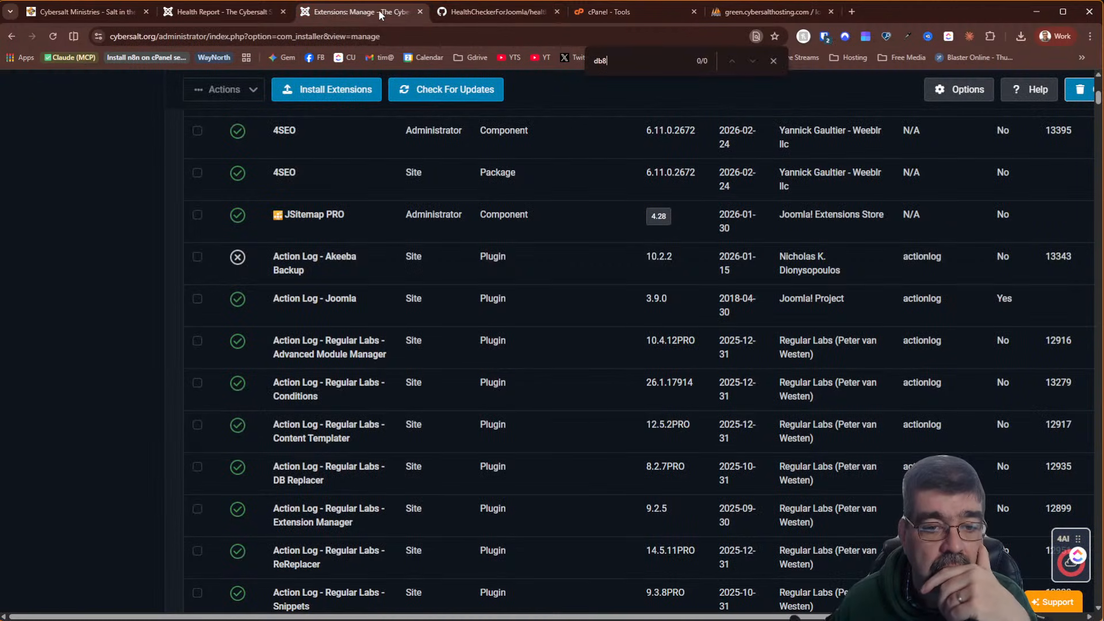
Review the Health Report's orphaned tables, then return to the Joomla extensions list
{"action": "left_click", "coordinate": [460, 8]}
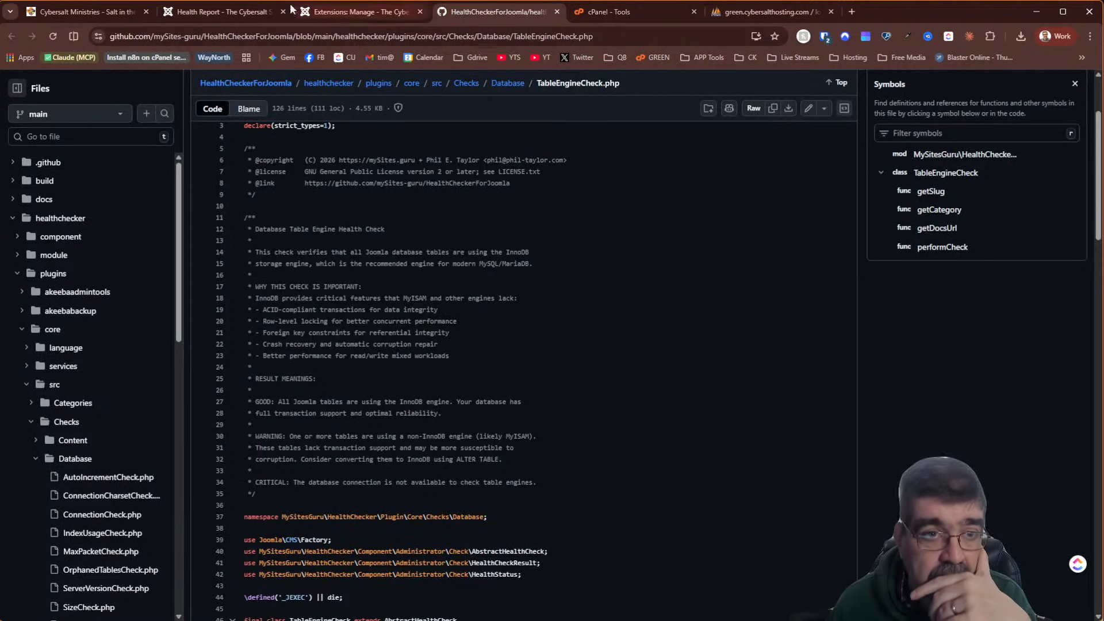
{"action": "left_click", "coordinate": [214, 12]}
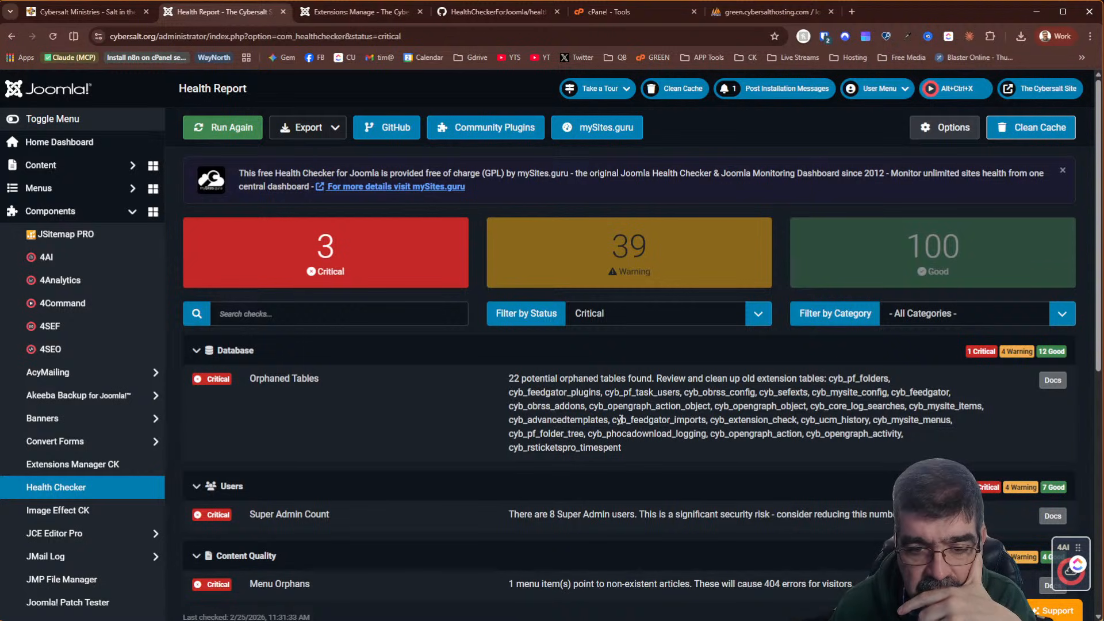
{"action": "left_click", "coordinate": [364, 14]}
{"action": "scroll", "coordinate": [592, 166], "scroll_direction": "up", "scroll_amount": 8}
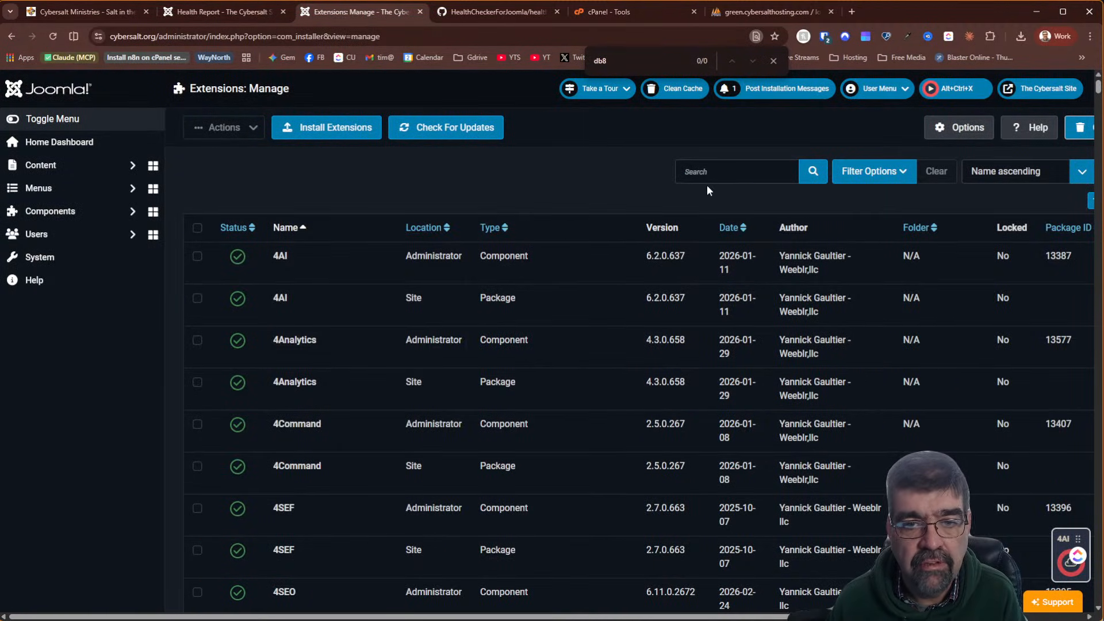
Search installed extensions for 'gator', then clear the filter and search the page text
{"action": "left_click", "coordinate": [718, 171]}
{"action": "type", "text": "gator"}
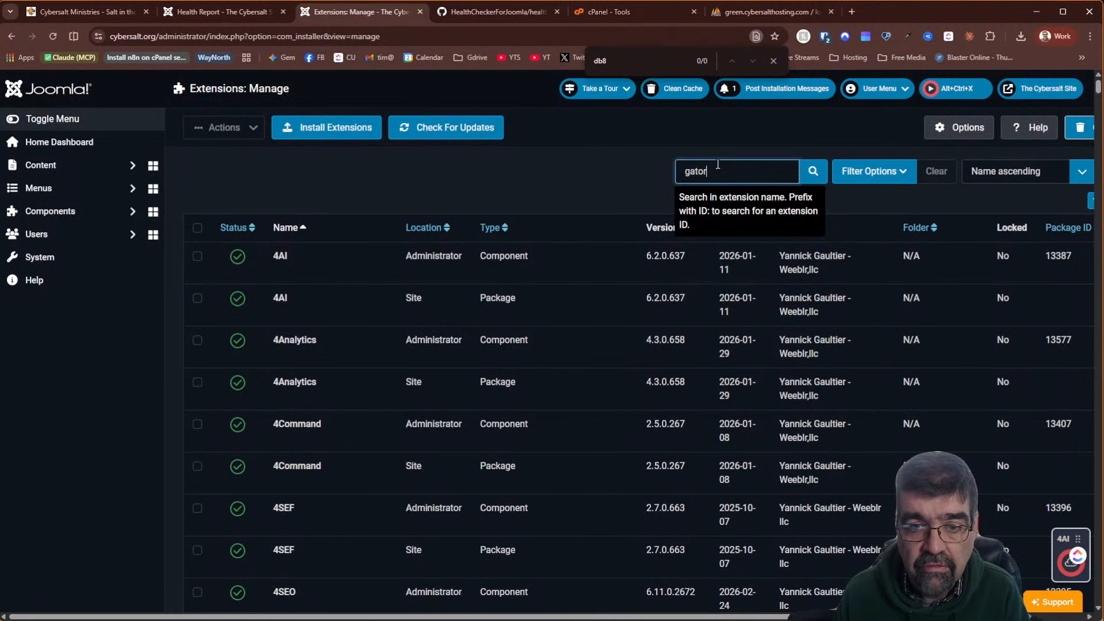
{"action": "key", "text": "Return"}
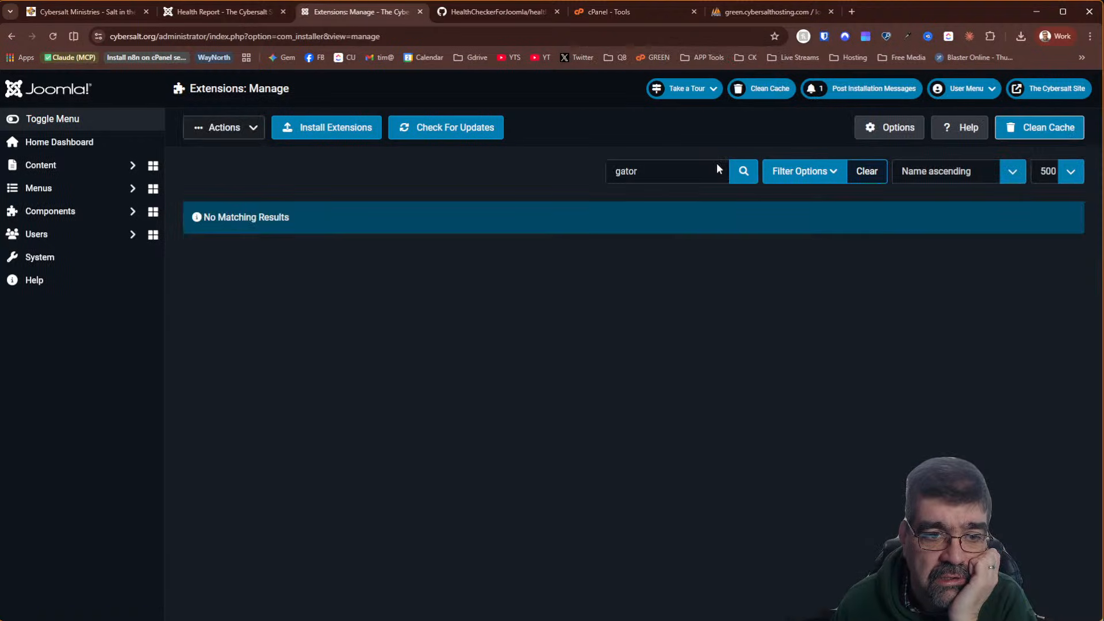
{"action": "left_click", "coordinate": [865, 172]}
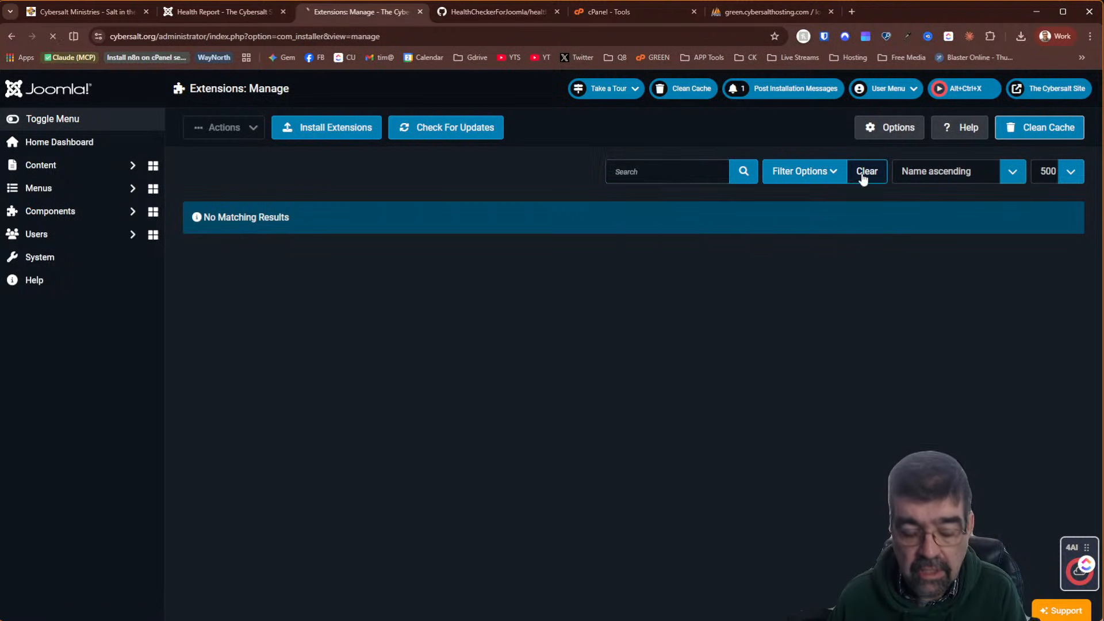
{"action": "key", "text": "ctrl+f"}
{"action": "type", "text": "gayto"}
{"action": "type", "text": "tor"}
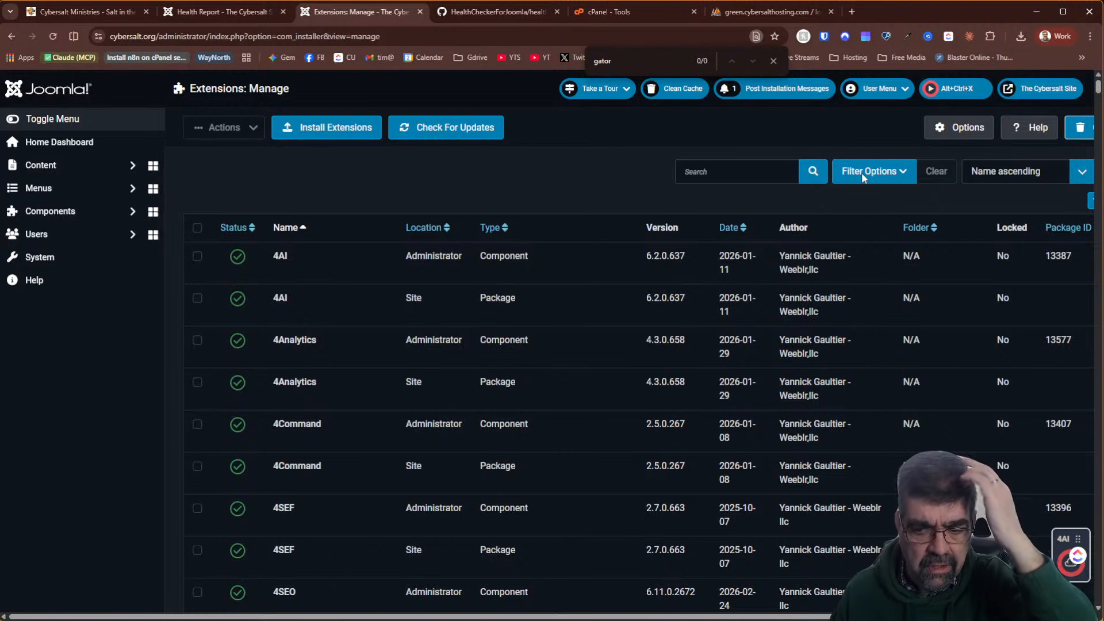
Filter phpMyAdmin tables by 'gato' to list the three feedgator tables
{"action": "left_click", "coordinate": [775, 9]}
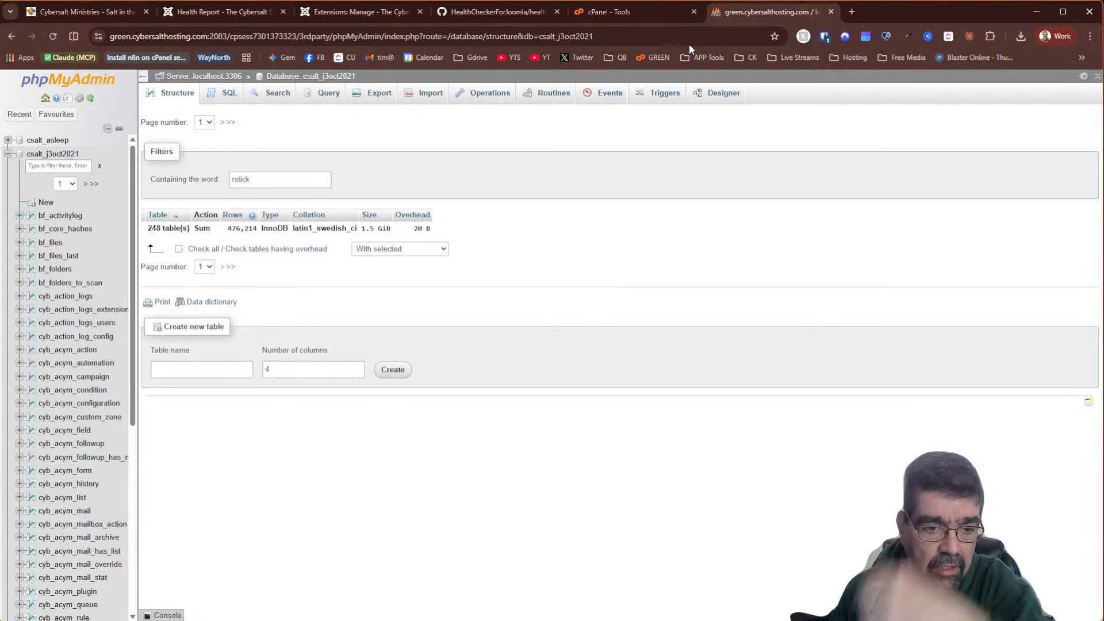
{"action": "left_click_drag", "start_coordinate": [269, 181], "coordinate": [199, 181]}
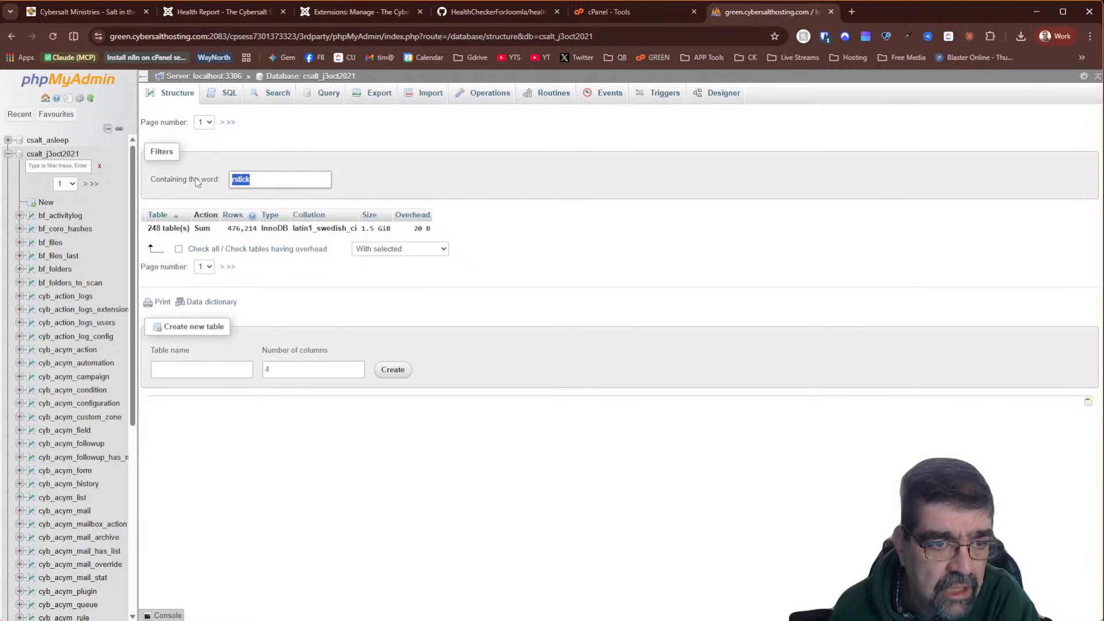
{"action": "type", "text": "gator"}
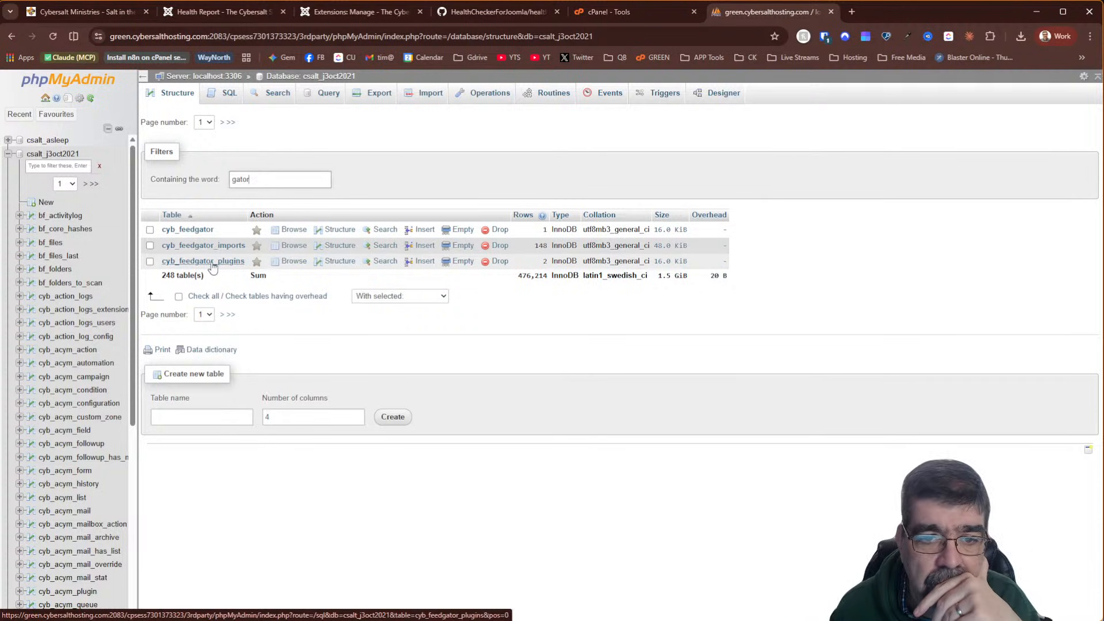
Browse the 148 rows of cyb_feedgator_imports, all com_content entries for feed_id 1
{"action": "left_click", "coordinate": [294, 246]}
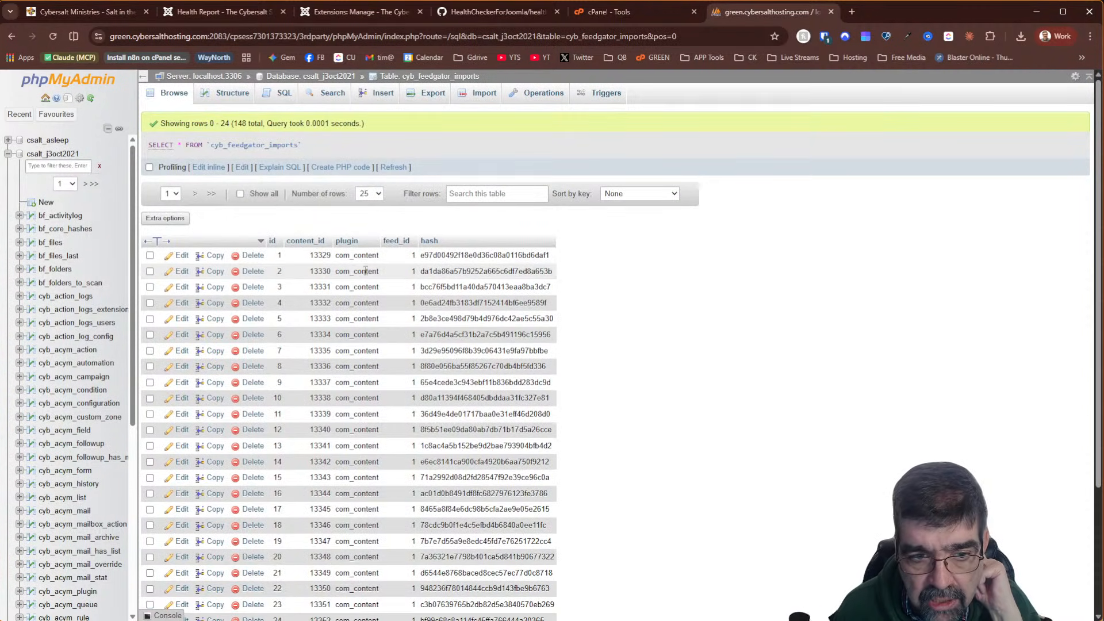
{"action": "scroll", "coordinate": [374, 271], "scroll_direction": "down", "scroll_amount": 3}
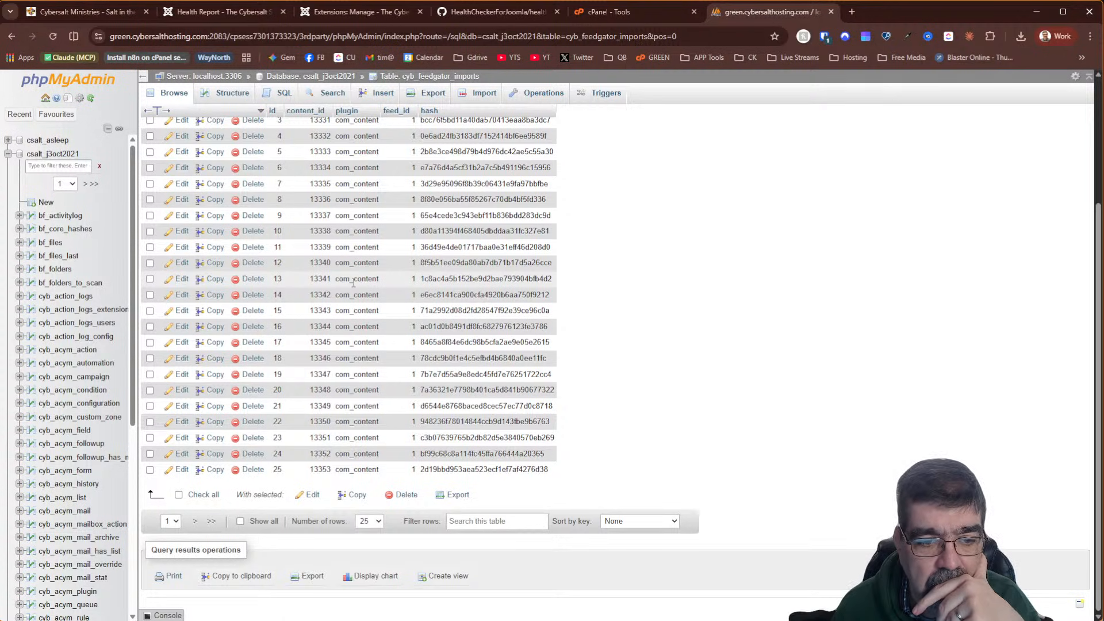
{"action": "scroll", "coordinate": [356, 279], "scroll_direction": "up", "scroll_amount": 3}
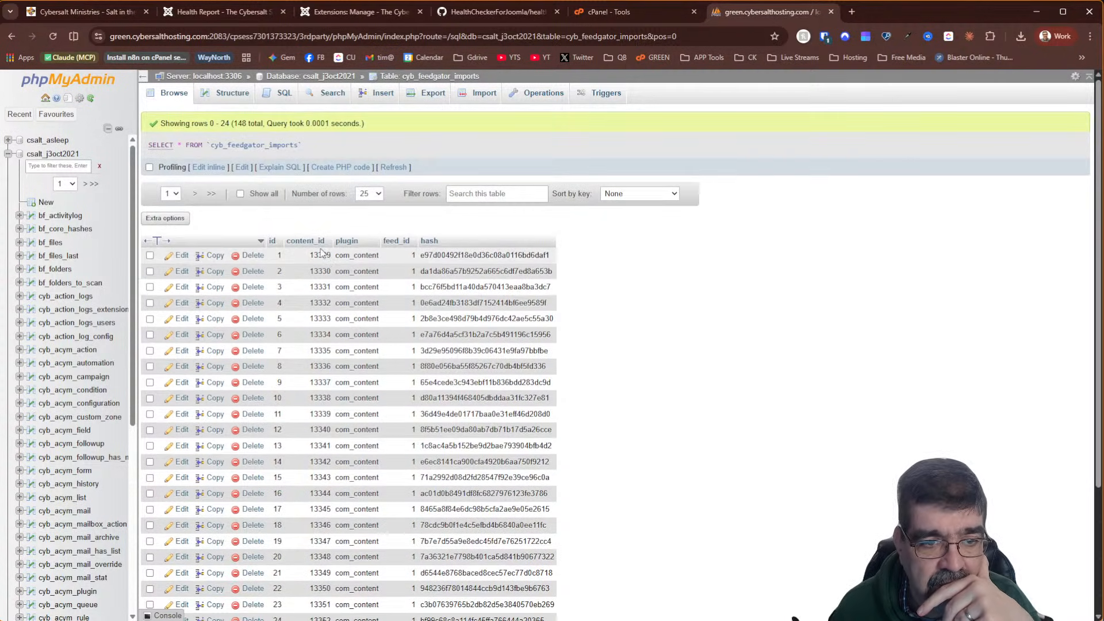
{"action": "scroll", "coordinate": [323, 253], "scroll_direction": "down", "scroll_amount": 3}
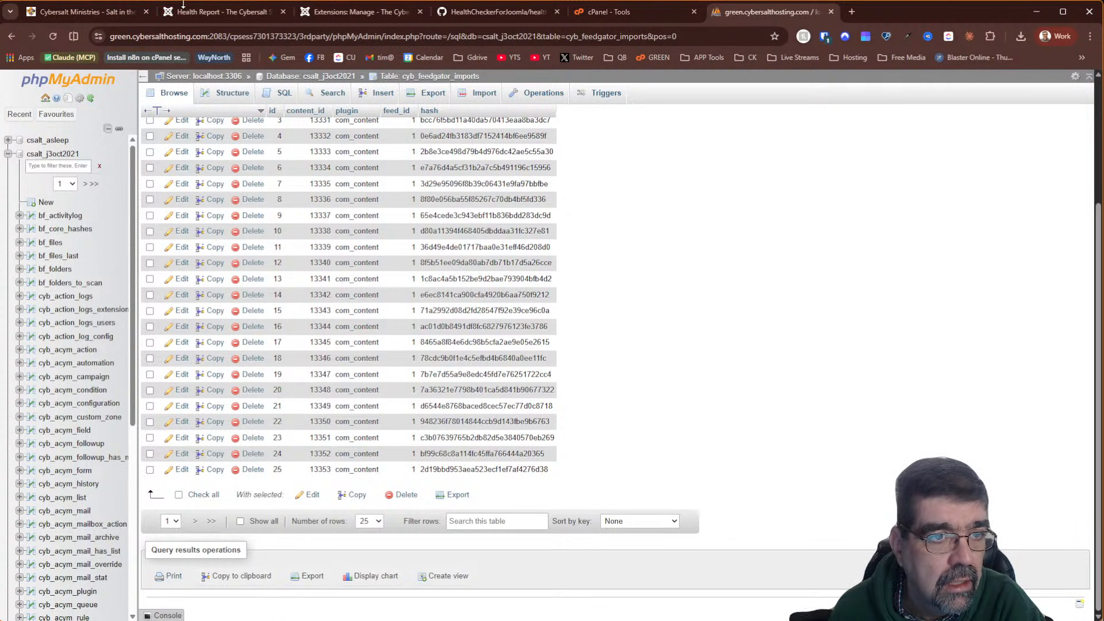
{"action": "left_click", "coordinate": [181, 7]}
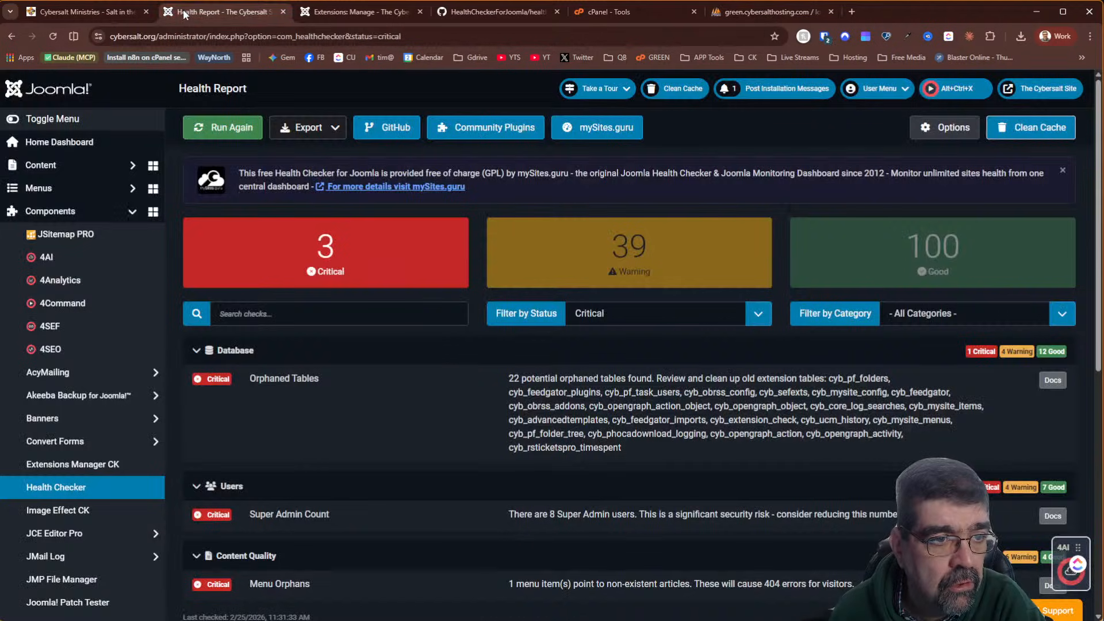
Open Joomla's Articles list in a new browser tab
{"action": "right_click", "coordinate": [70, 164]}
{"action": "left_click", "coordinate": [96, 174]}
{"action": "left_click", "coordinate": [357, 20]}
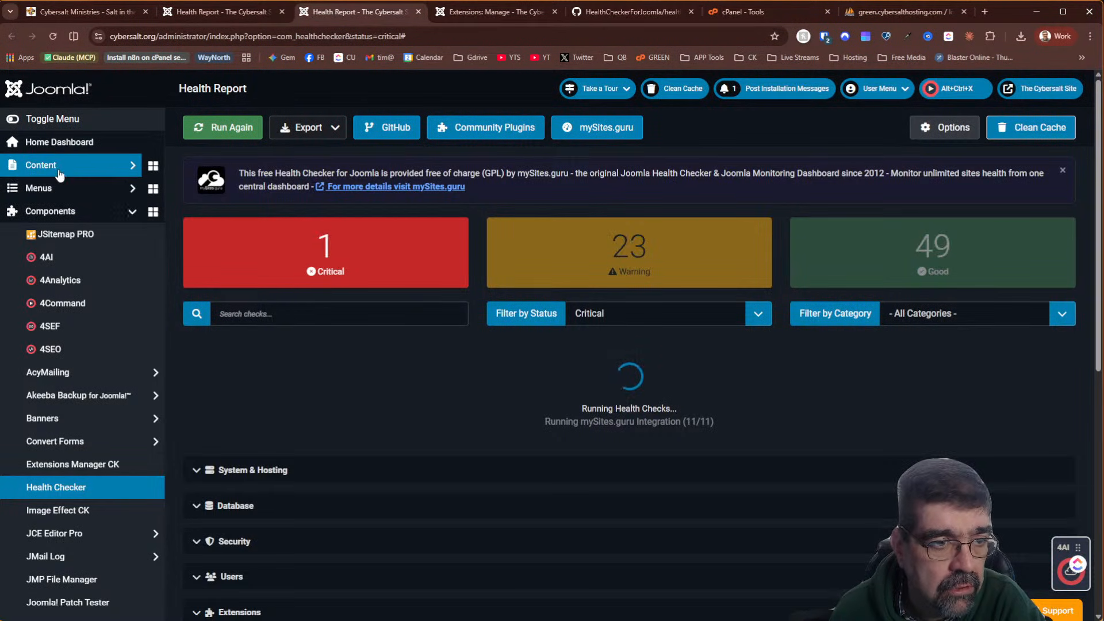
{"action": "left_click", "coordinate": [60, 167]}
{"action": "left_click", "coordinate": [62, 188]}
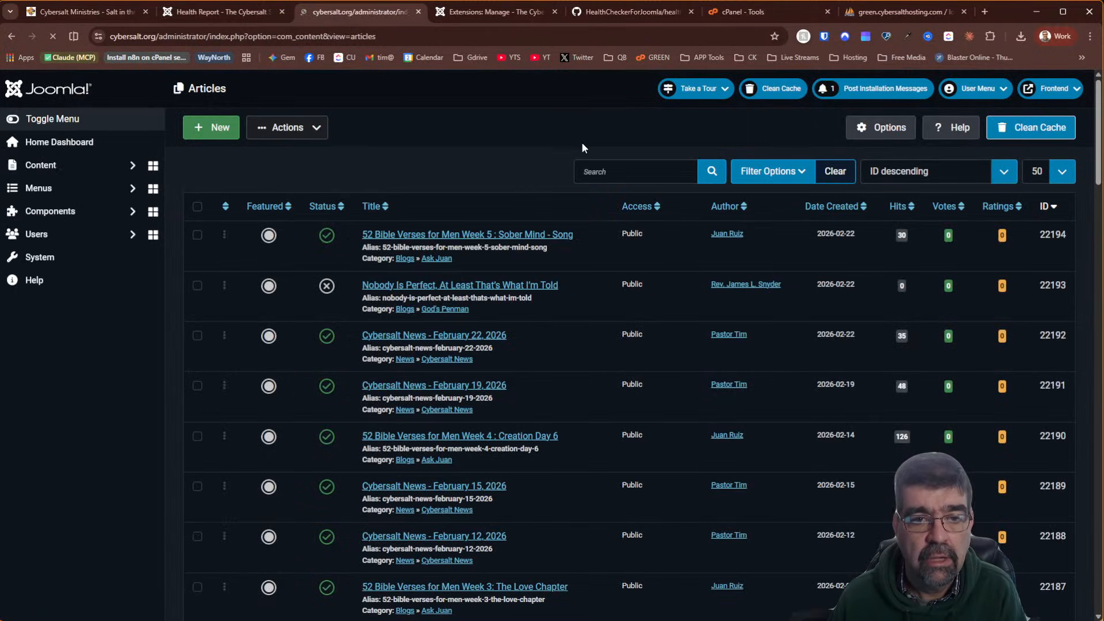
Find article ID 13333, open 'God Says', and close it unedited
{"action": "left_click", "coordinate": [649, 172]}
{"action": "type", "text": "id:13333"}
{"action": "key", "text": "Return"}
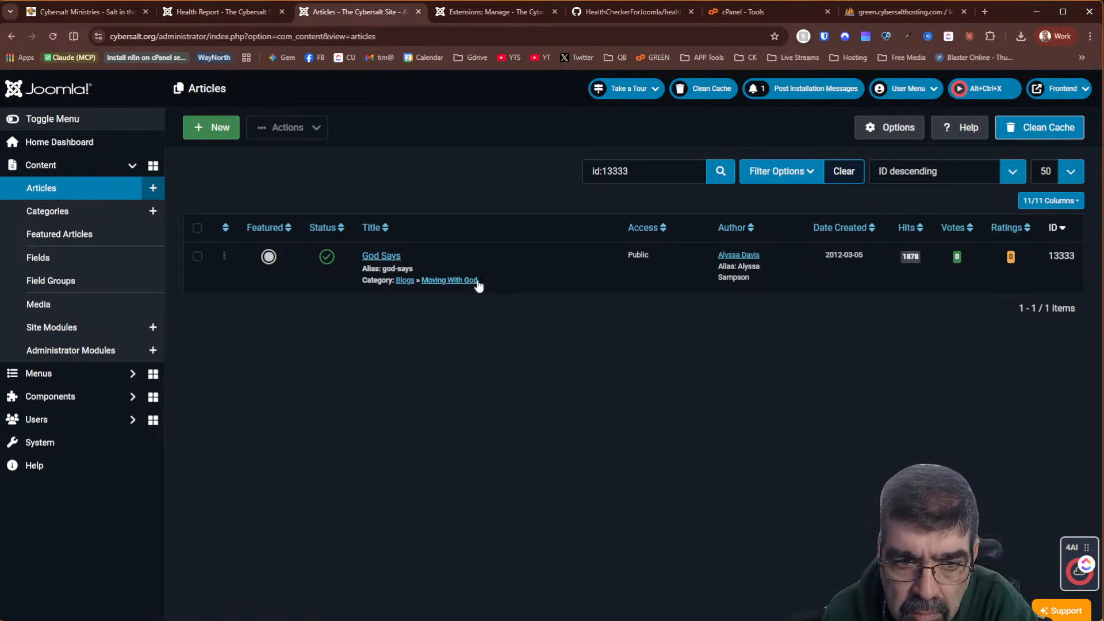
{"action": "left_click", "coordinate": [382, 256]}
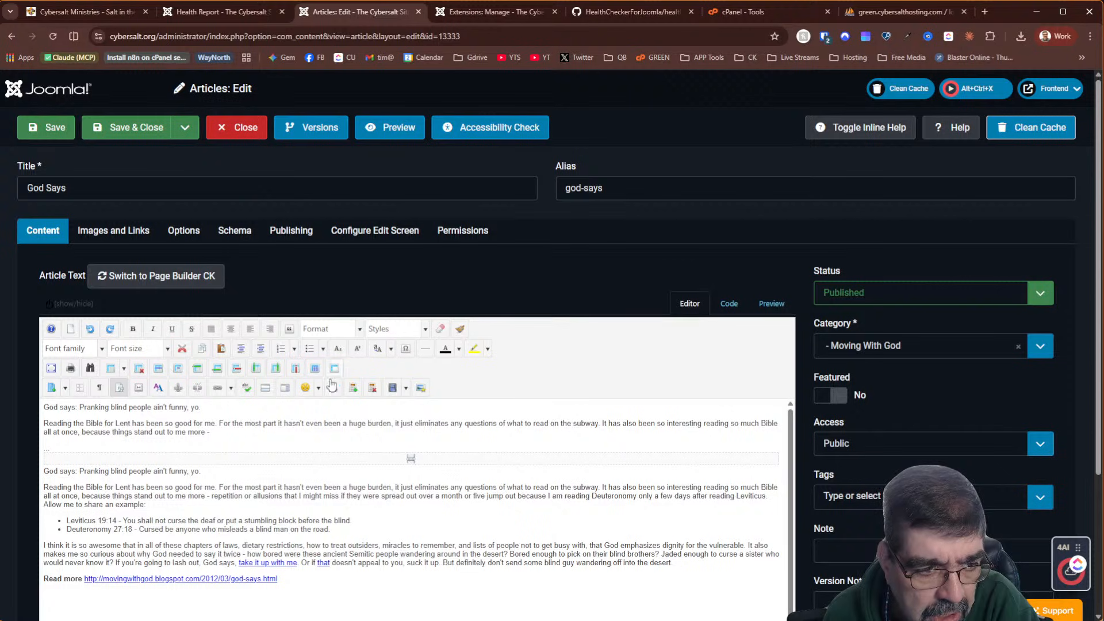
{"action": "scroll", "coordinate": [494, 501], "scroll_direction": "down", "scroll_amount": 1}
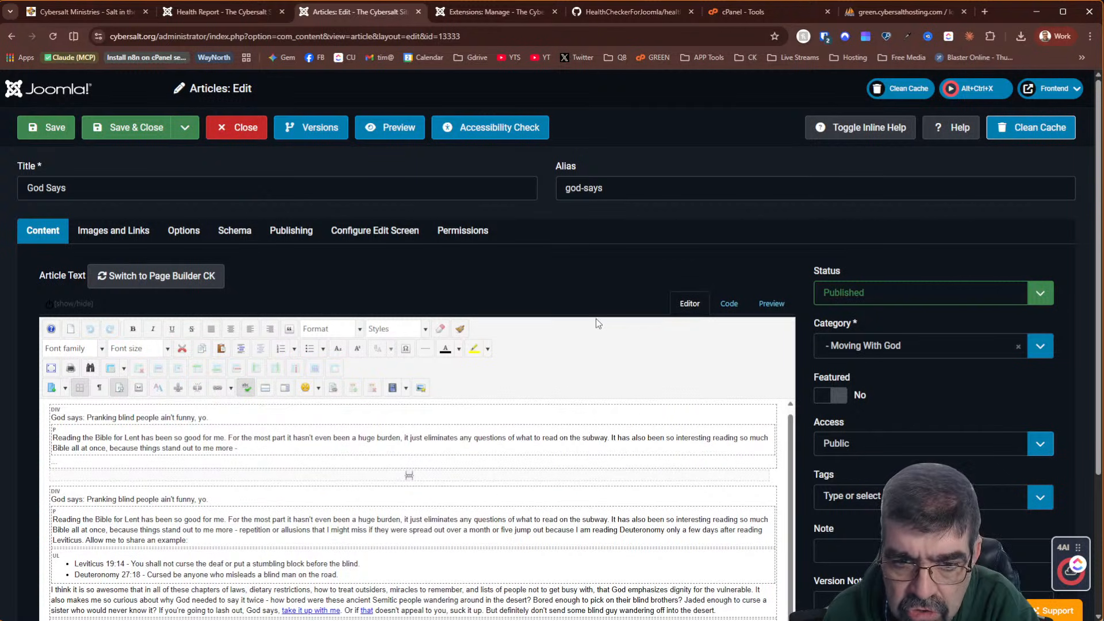
{"action": "left_click", "coordinate": [238, 129]}
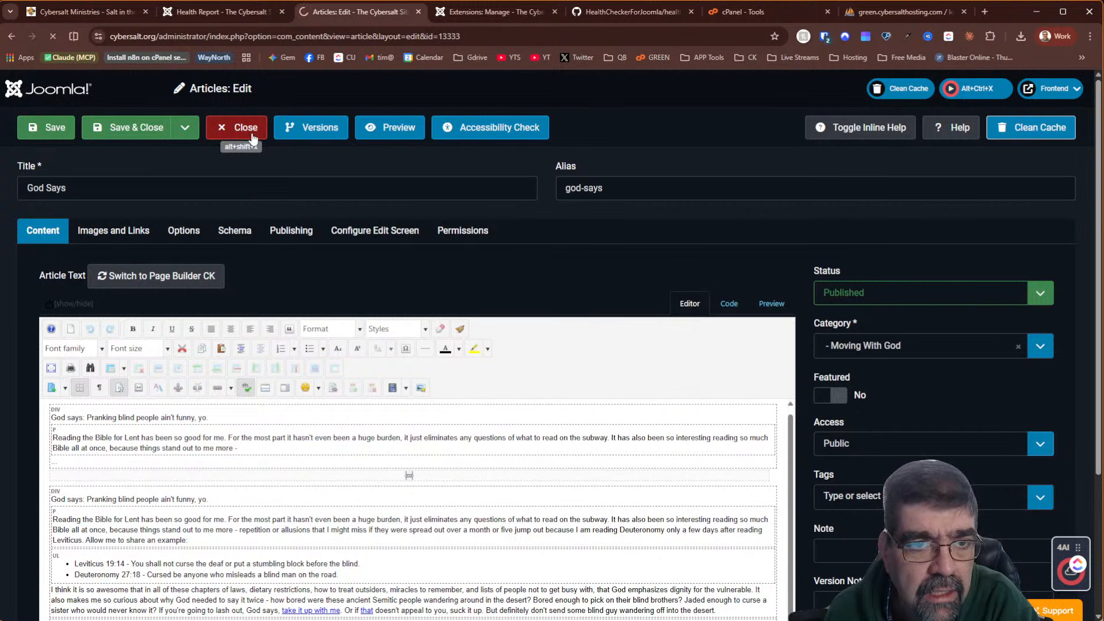
{"action": "left_click_drag", "start_coordinate": [352, 8], "coordinate": [236, 16]}
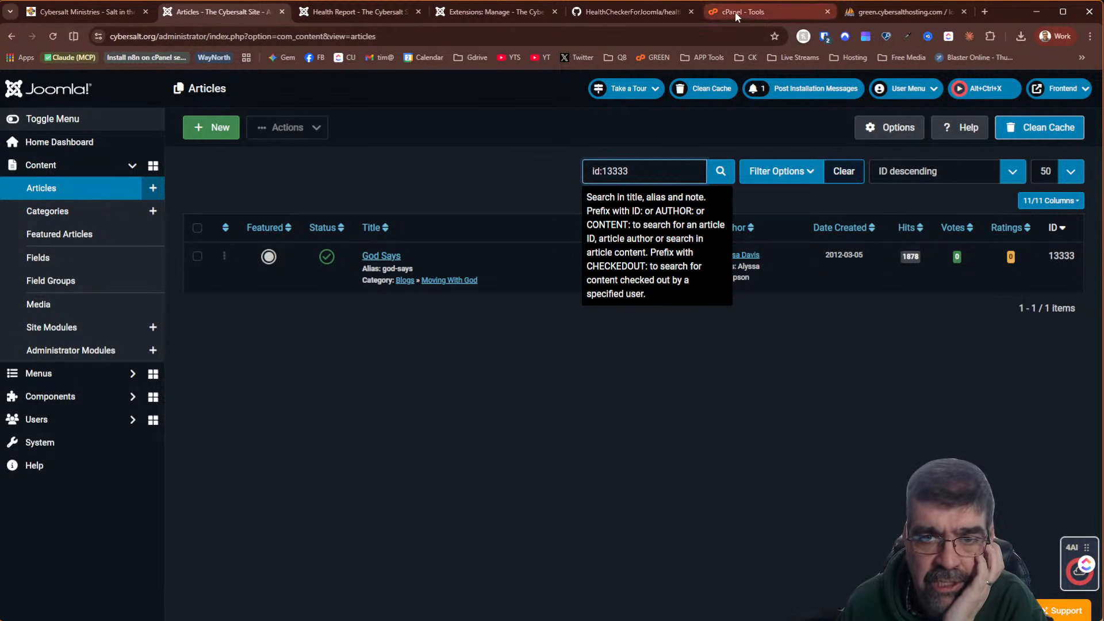
Filter phpMyAdmin tables by 'feed', select all four, and choose Export
{"action": "left_click", "coordinate": [883, 11]}
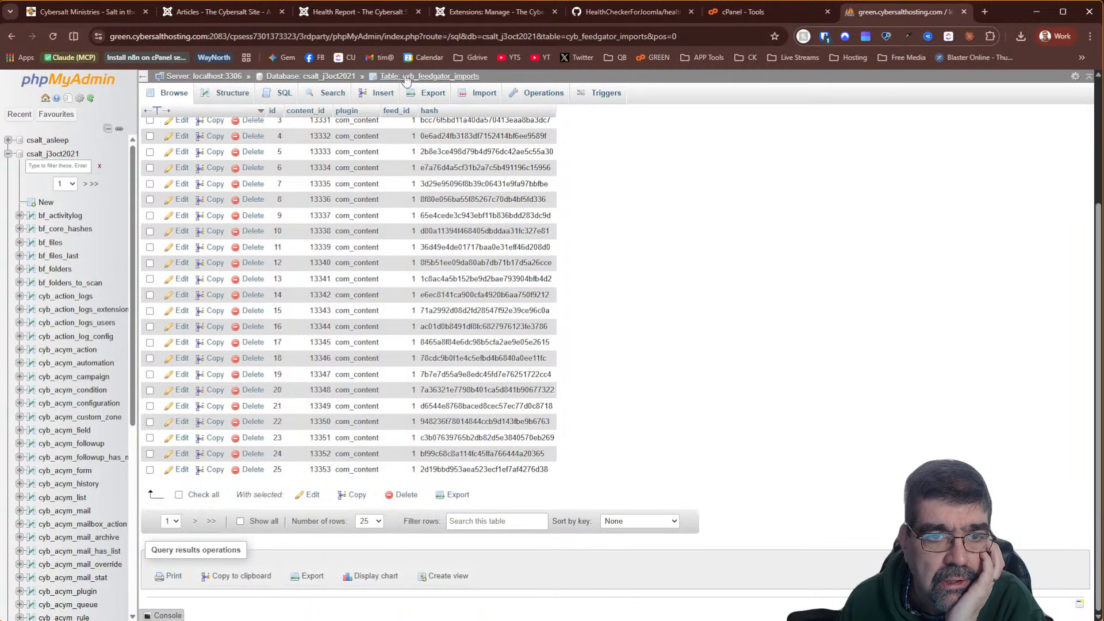
{"action": "left_click", "coordinate": [318, 77]}
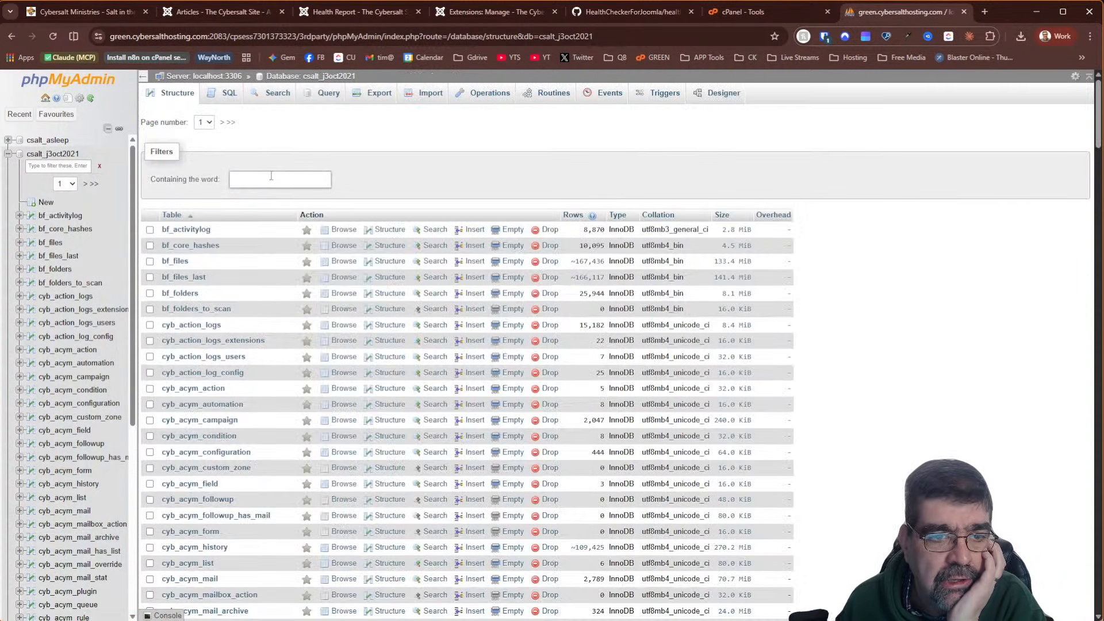
{"action": "left_click", "coordinate": [278, 177]}
{"action": "type", "text": "feed"}
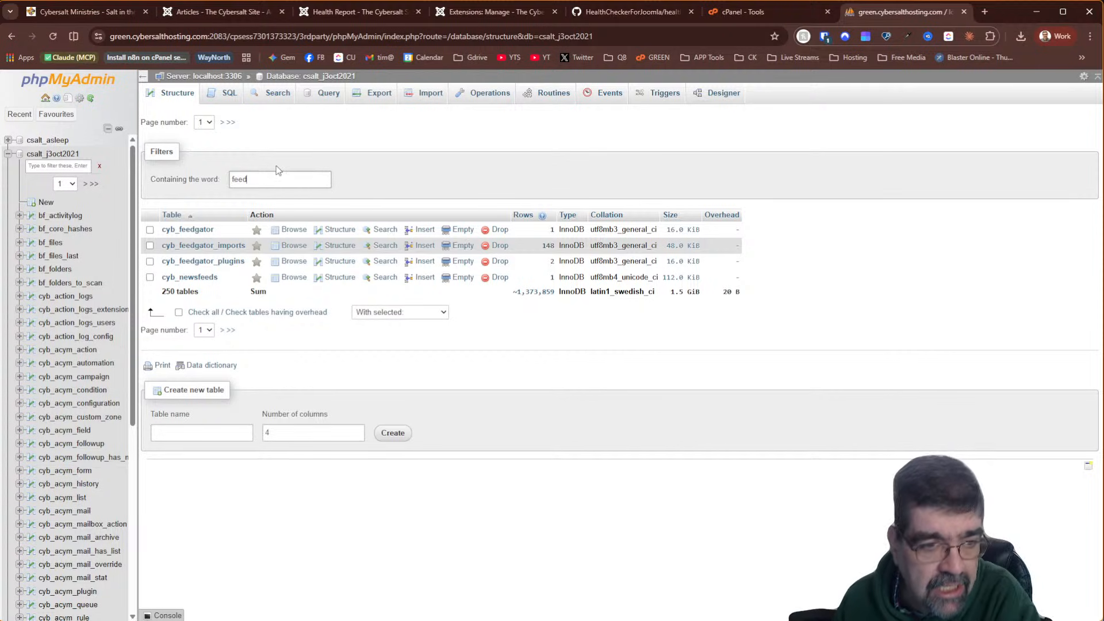
{"action": "left_click", "coordinate": [178, 312]}
{"action": "left_click", "coordinate": [406, 317]}
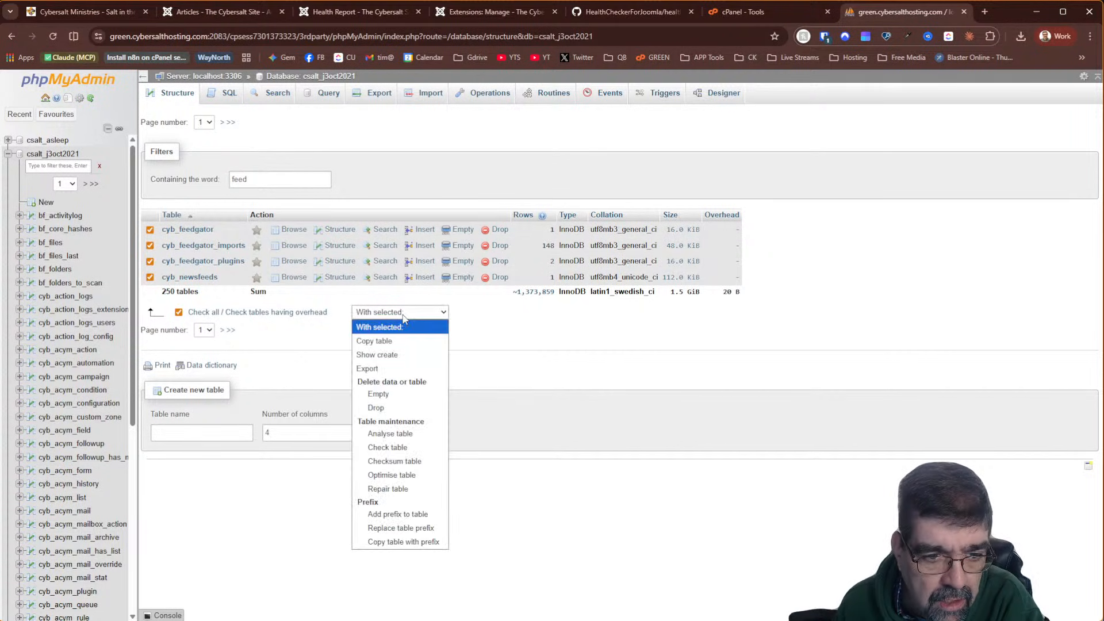
{"action": "left_click", "coordinate": [402, 368]}
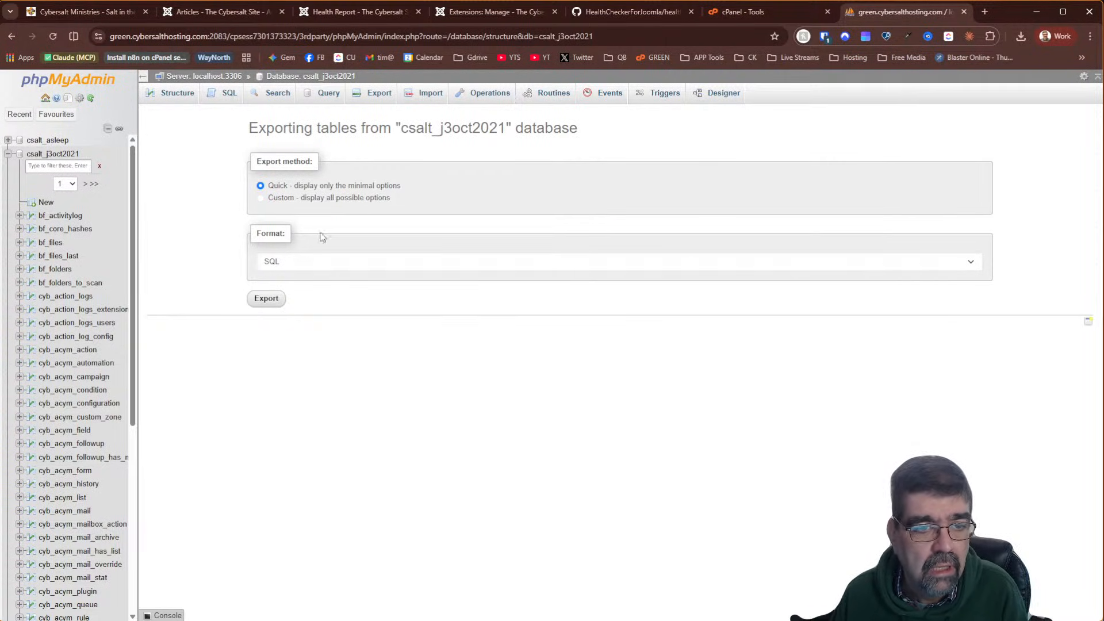
Save the export as feedgator-csalt_j3oct2021.sql
{"action": "left_click", "coordinate": [265, 298]}
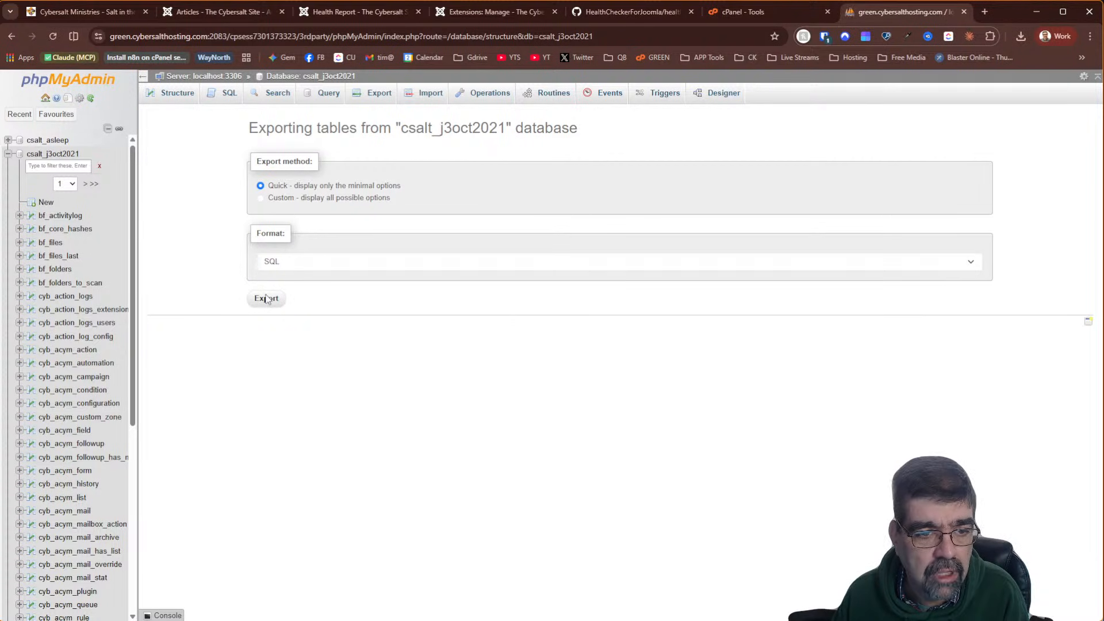
{"action": "key", "text": "Home"}
{"action": "type", "text": "feedga"}
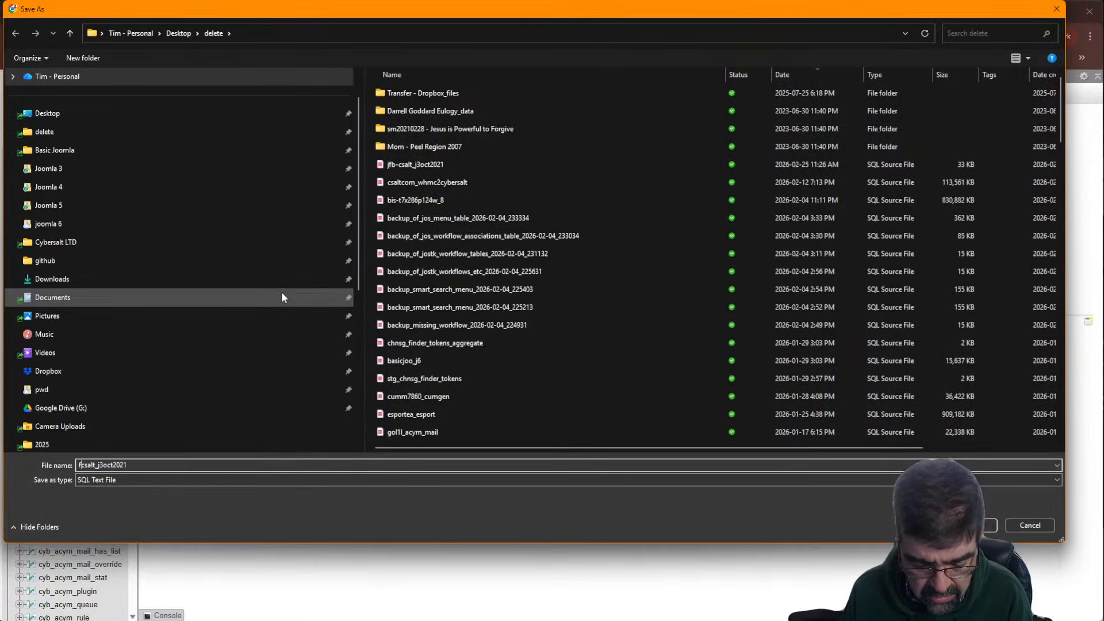
{"action": "type", "text": "tor"}
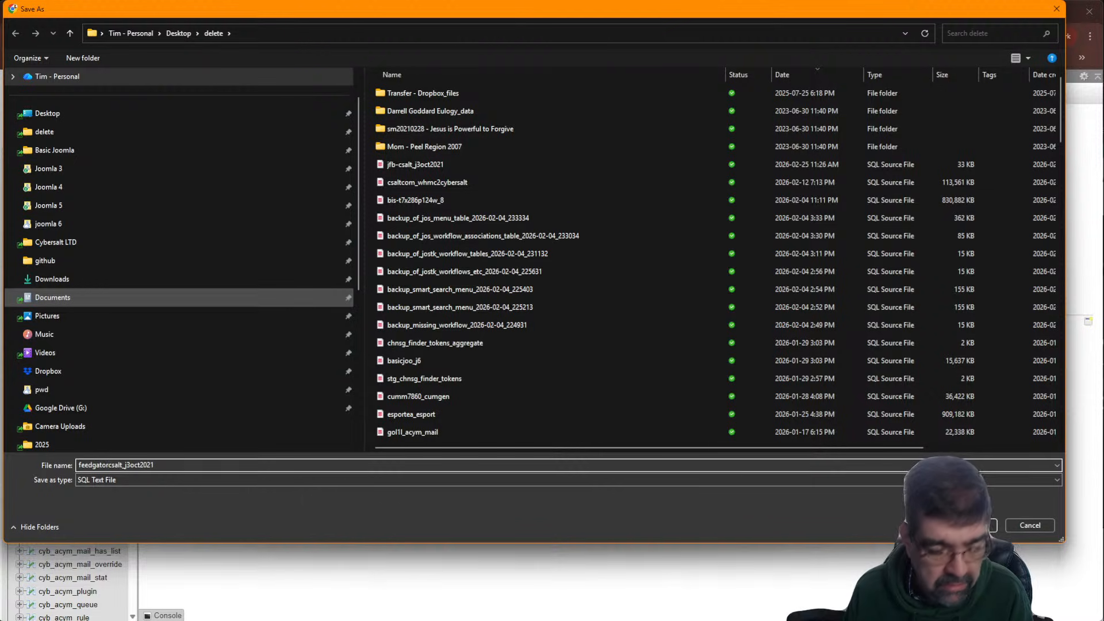
{"action": "type", "text": "-"}
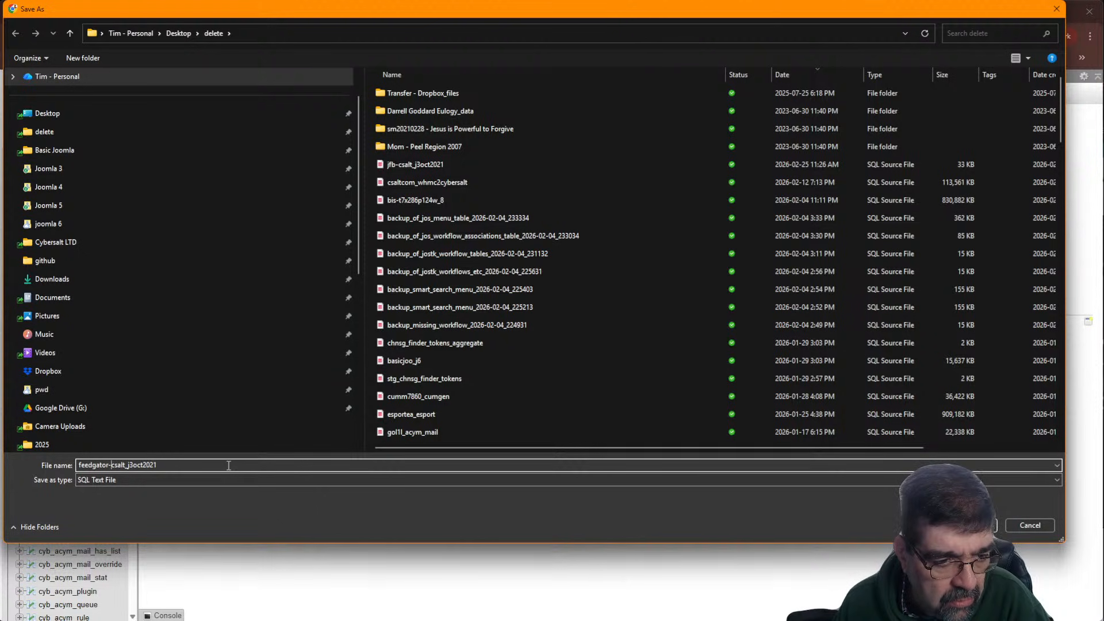
{"action": "key", "text": "Return"}
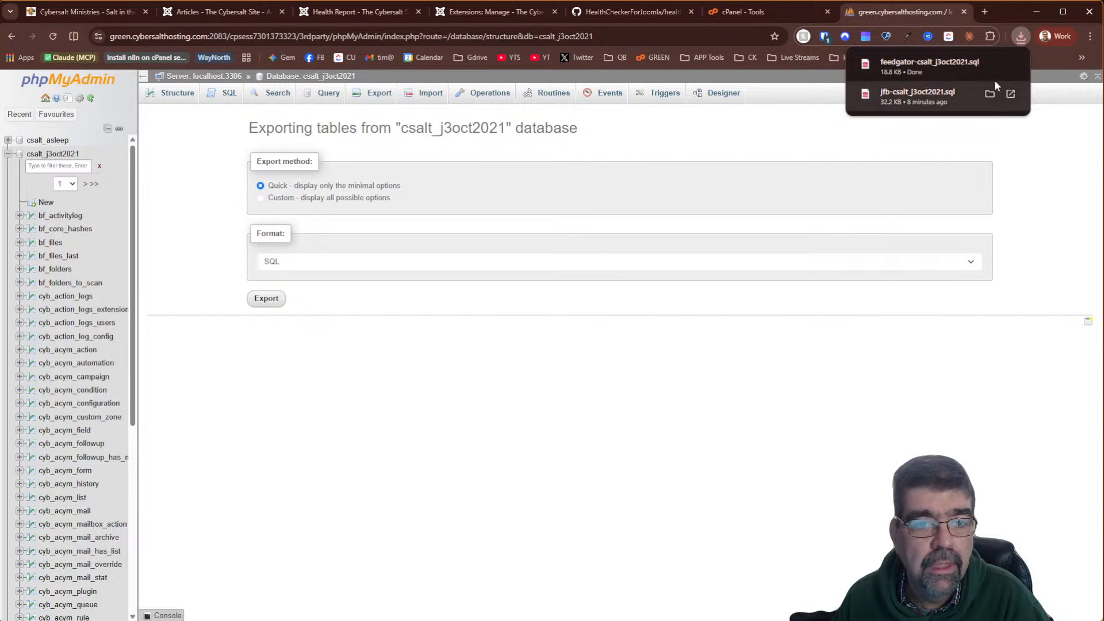
{"action": "mouse_move", "coordinate": [985, 71]}
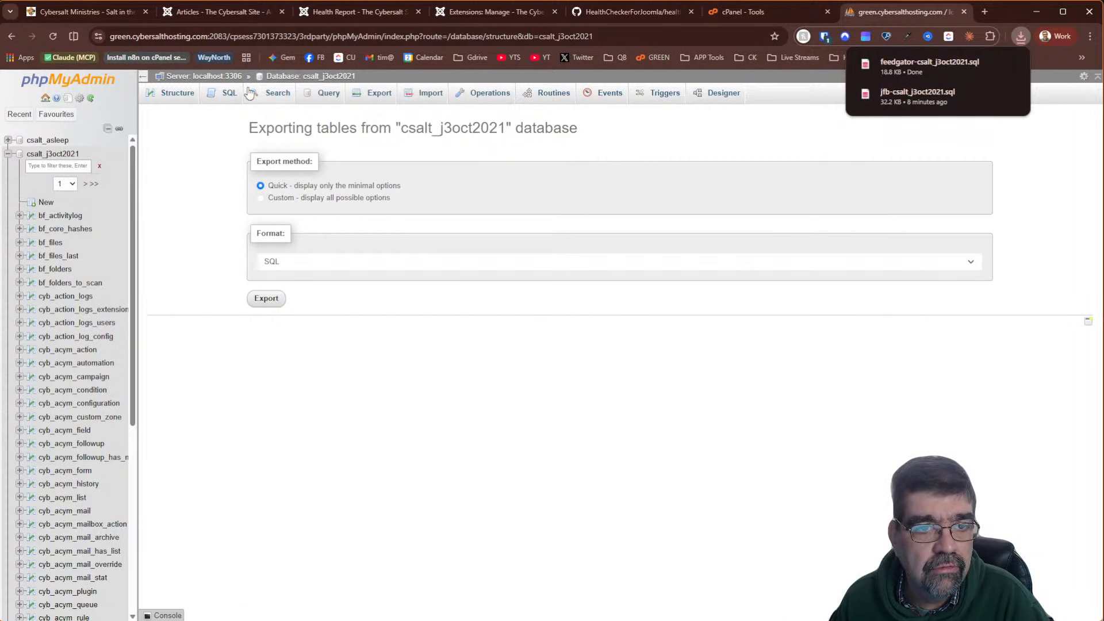
{"action": "left_click", "coordinate": [334, 78]}
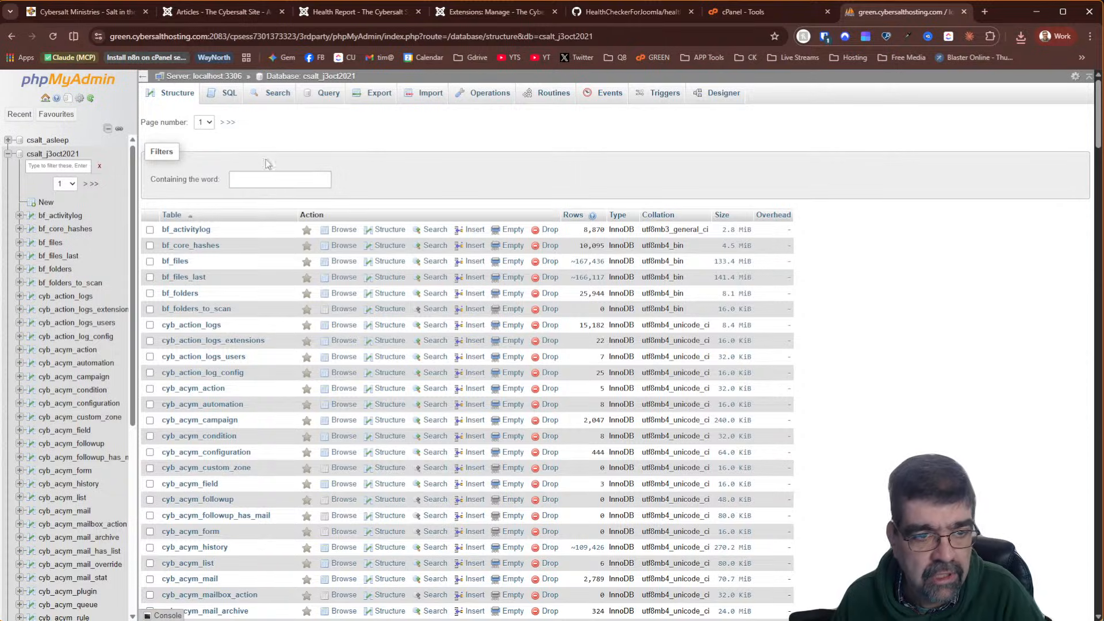
Filter by 'feed' and drop cyb_feedgator, cyb_feedgator_imports, cyb_feedgator_plugins and cyb_newsfeeds
{"action": "left_click", "coordinate": [285, 180]}
{"action": "type", "text": "feed"}
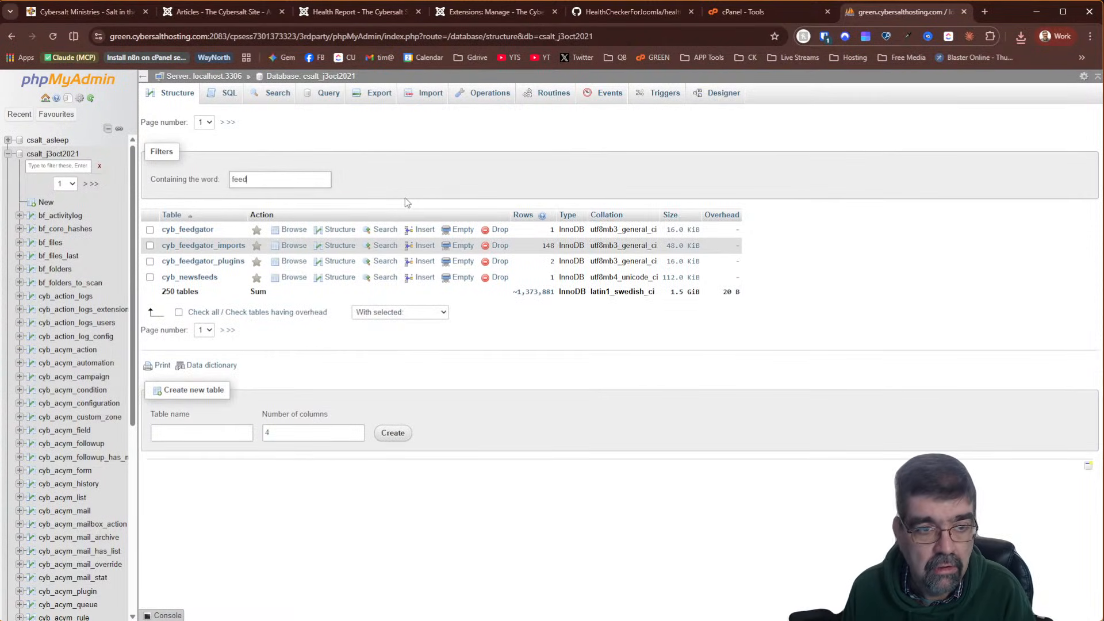
{"action": "left_click", "coordinate": [179, 313]}
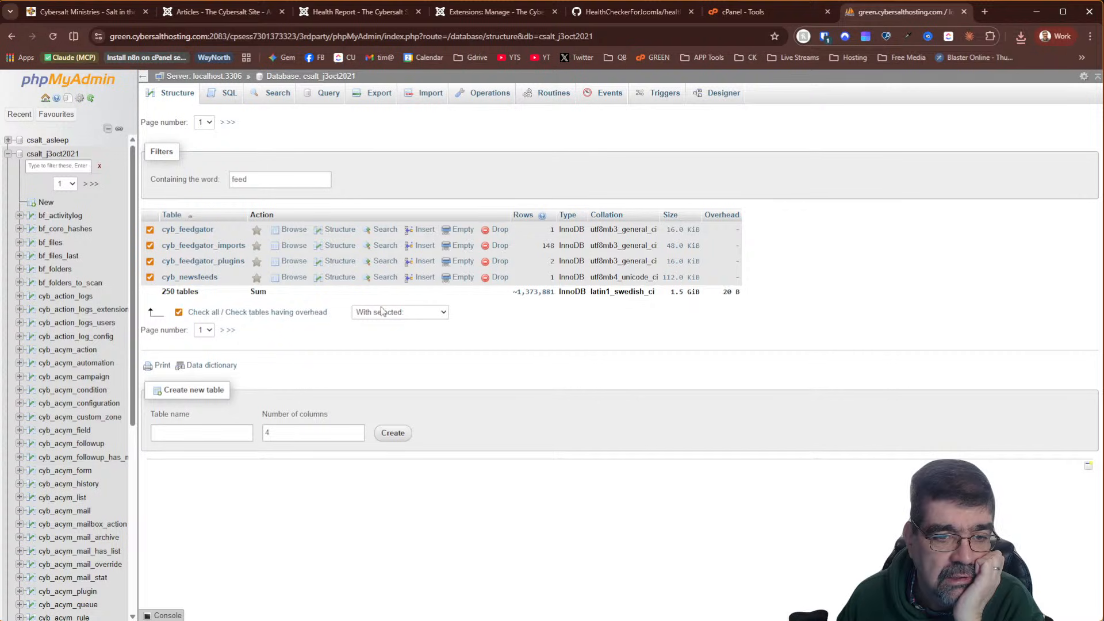
{"action": "left_click", "coordinate": [426, 312]}
{"action": "left_click", "coordinate": [377, 407]}
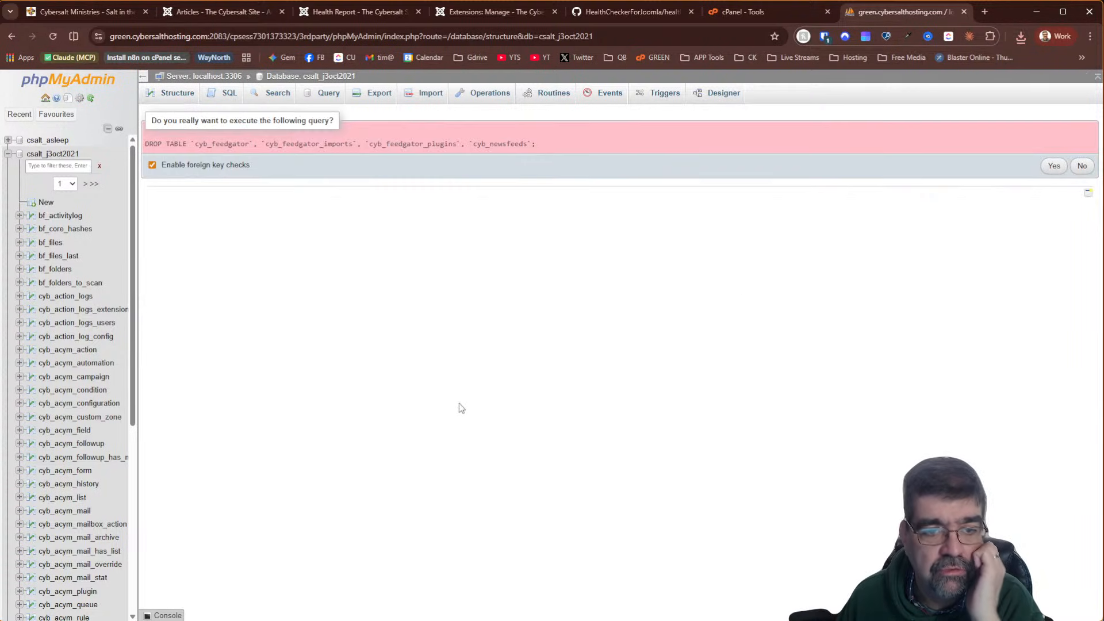
{"action": "left_click", "coordinate": [1054, 165]}
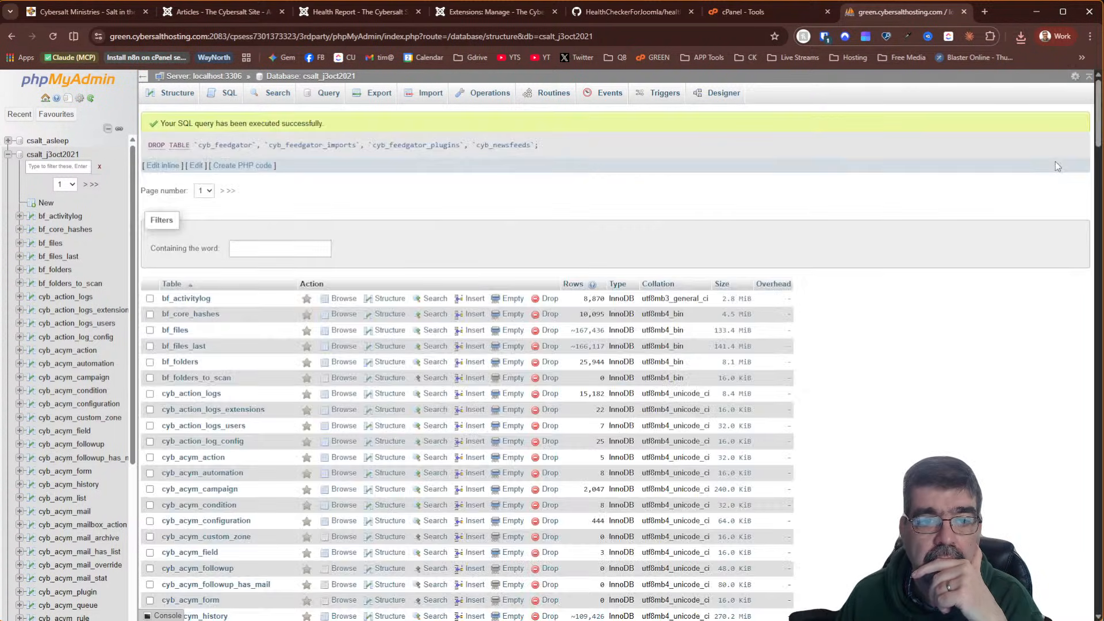
{"action": "left_click", "coordinate": [342, 12]}
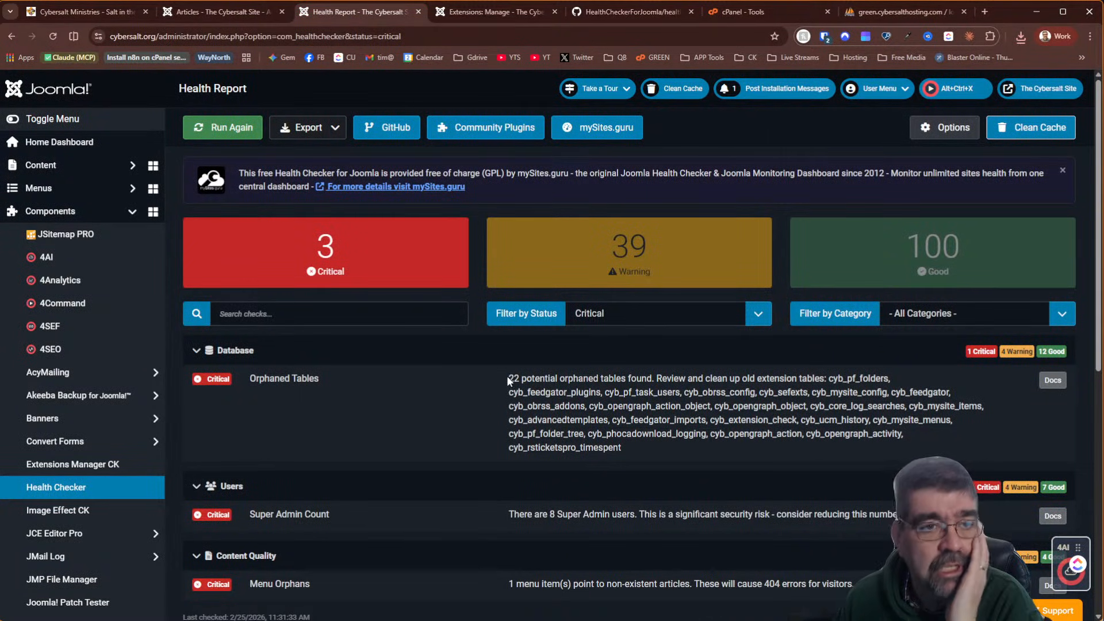
Run the Health Checker again, now reporting 18 potential orphaned tables
{"action": "left_click", "coordinate": [230, 127]}
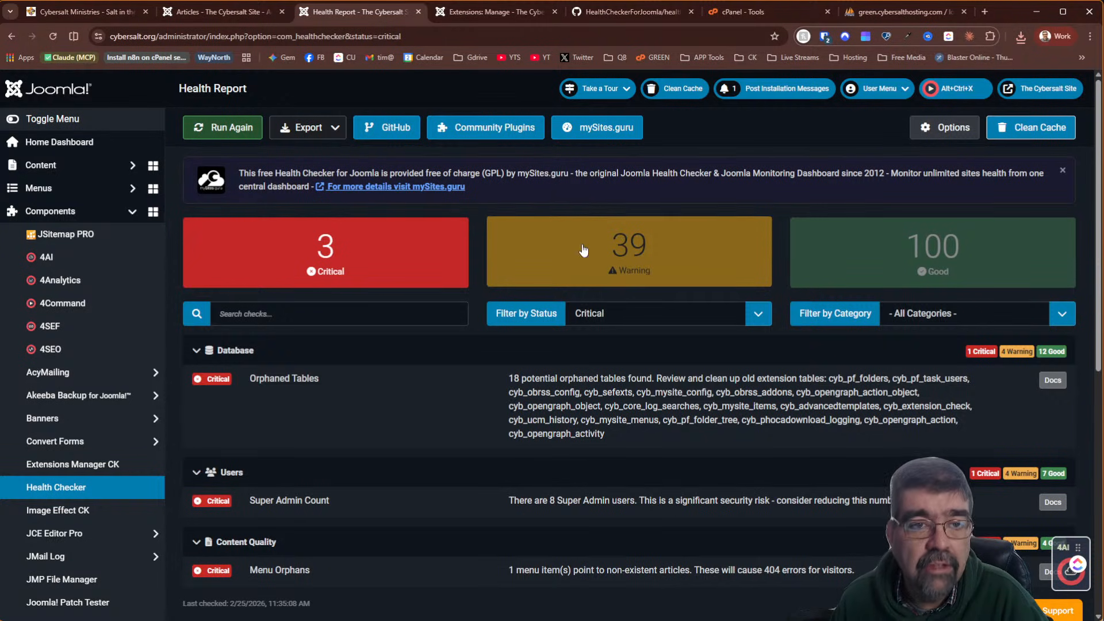
Filter phpMyAdmin's table list to 'obrss', then return to Joomla's Extensions: Manage page
{"action": "left_click", "coordinate": [874, 12]}
{"action": "left_click", "coordinate": [281, 248]}
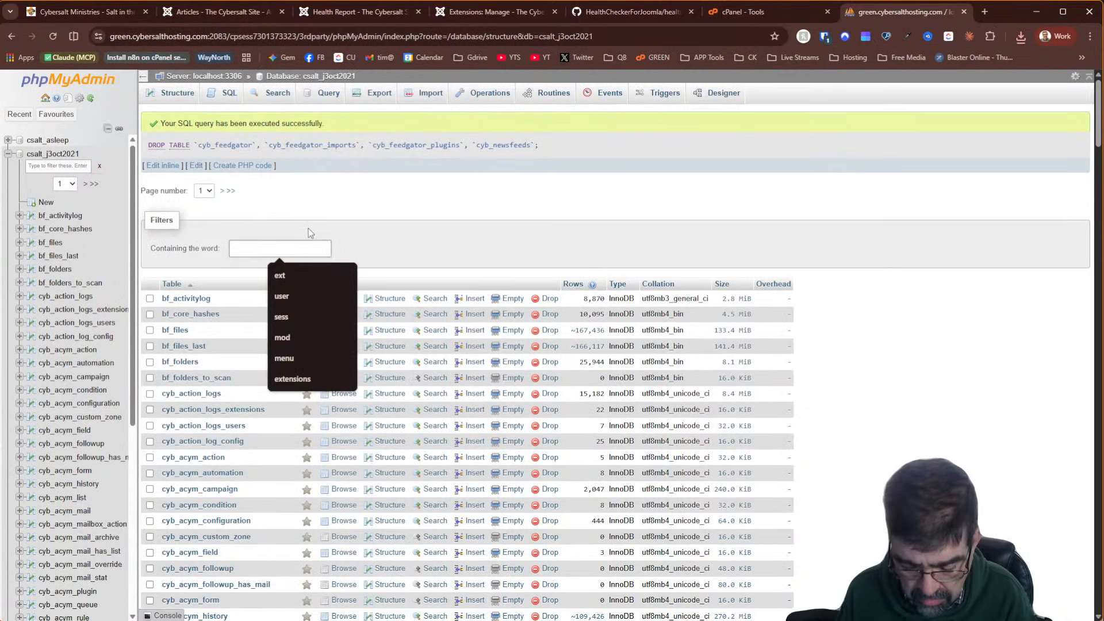
{"action": "type", "text": "obrss"}
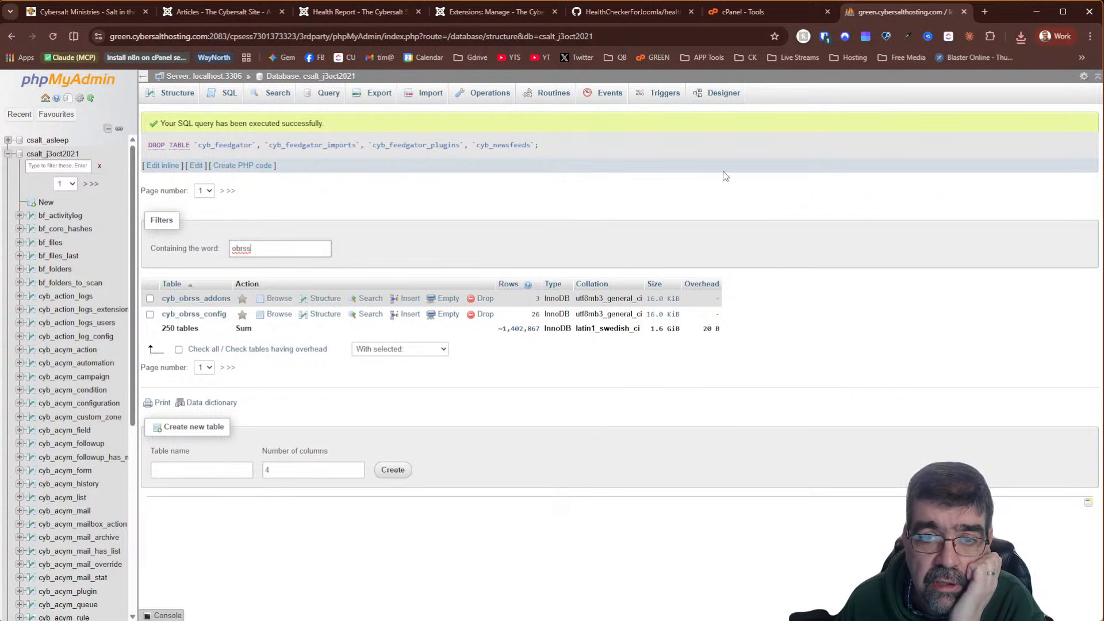
{"action": "left_click", "coordinate": [457, 13]}
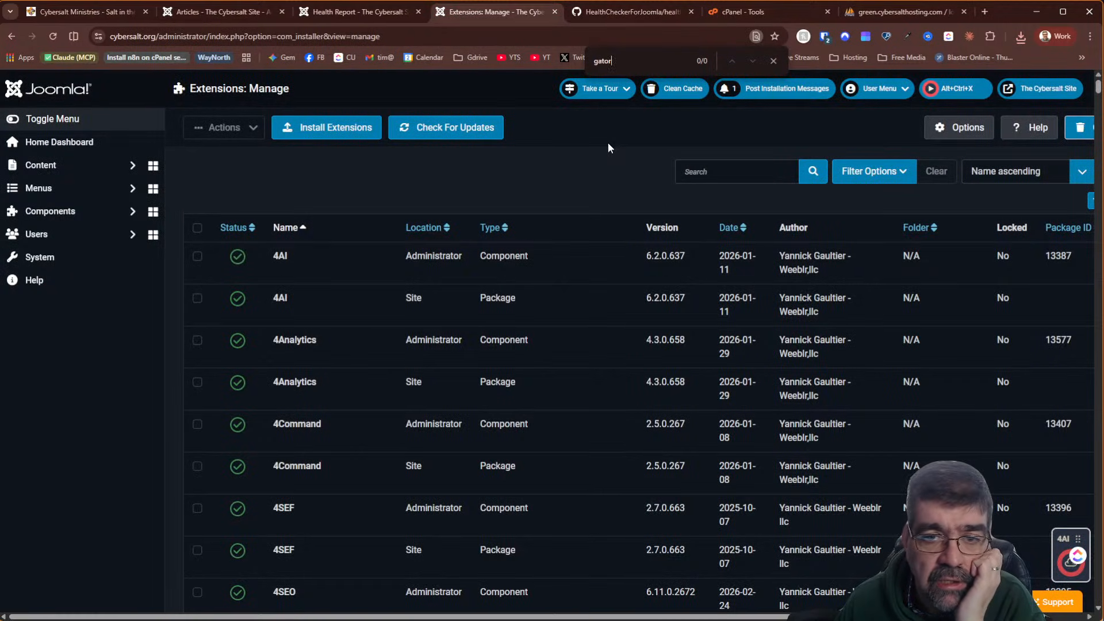
{"action": "left_click", "coordinate": [708, 175]}
{"action": "type", "text": "obrss"}
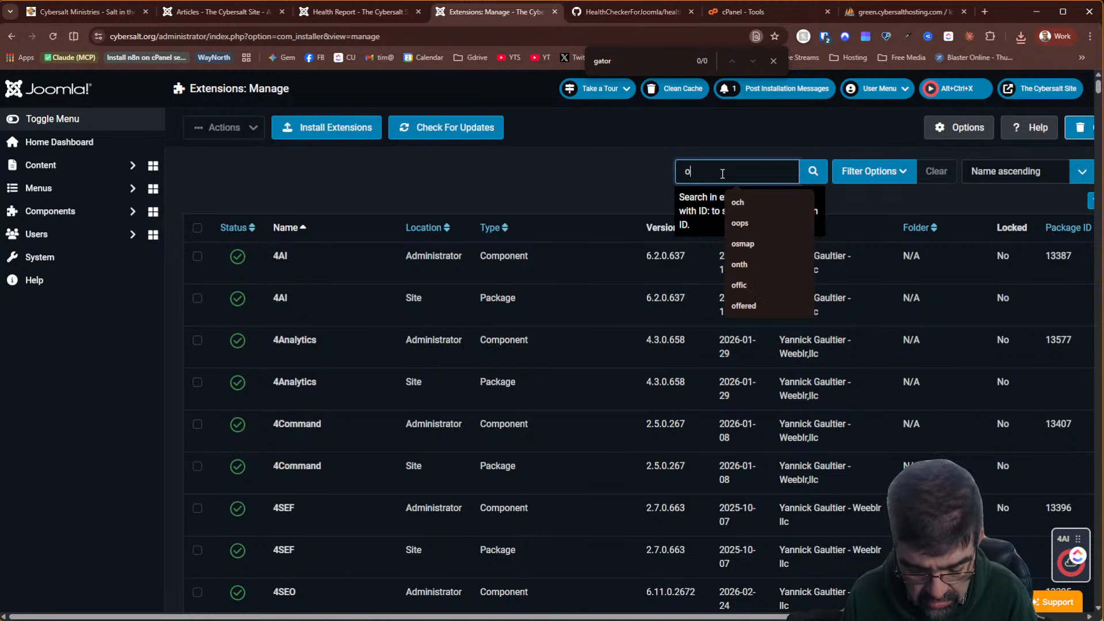
{"action": "key", "text": "Return"}
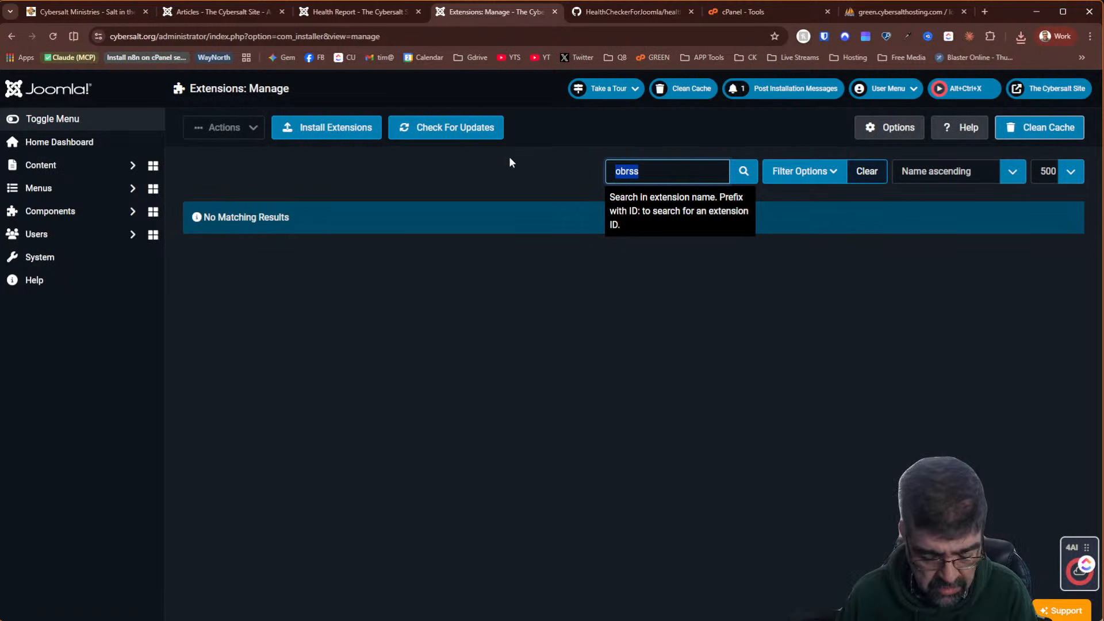
{"action": "key", "text": "BackSpace"}
{"action": "key", "text": "Return"}
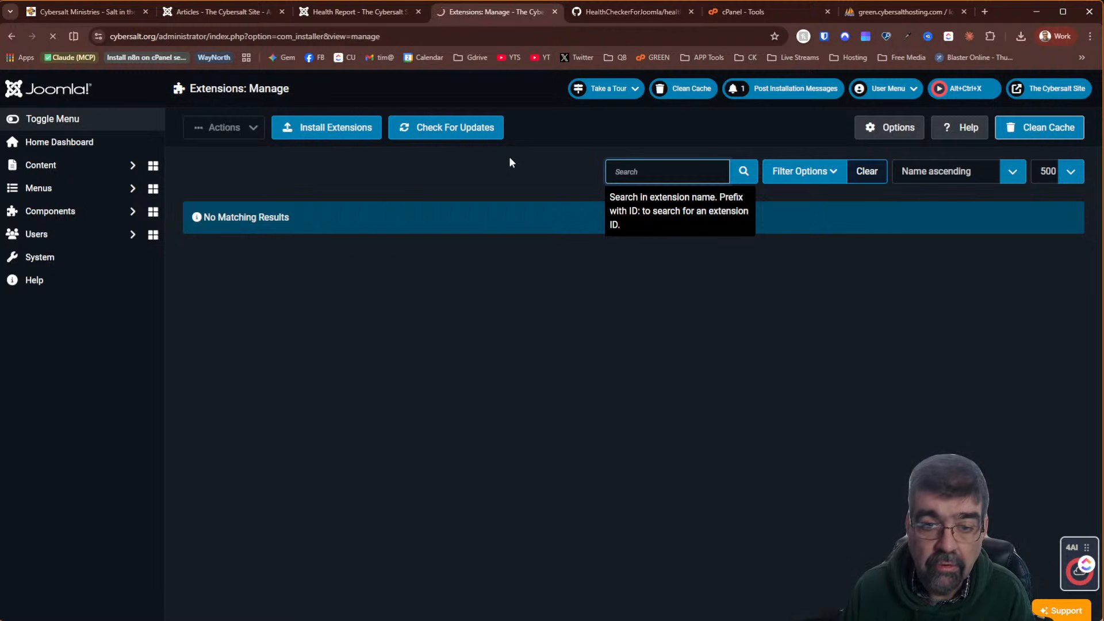
{"action": "key", "text": "ctrl+f"}
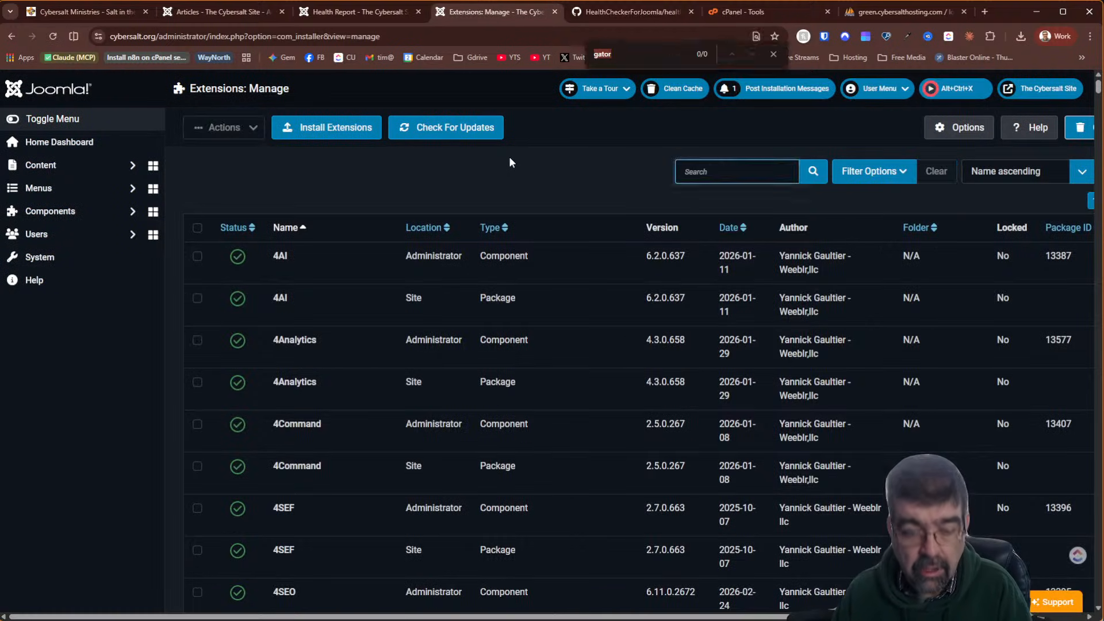
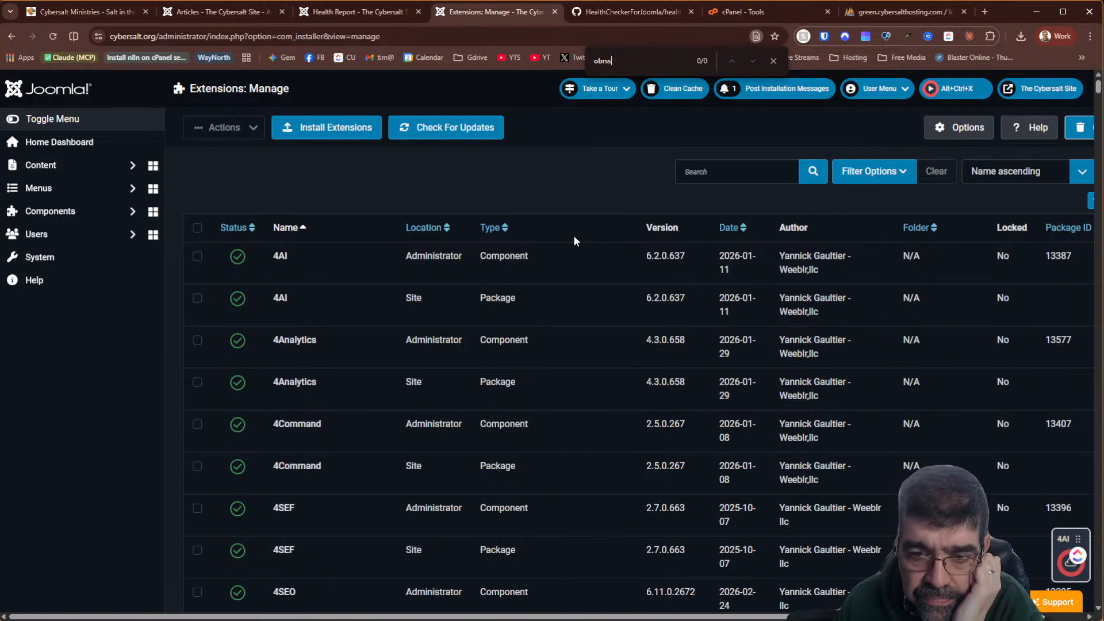
Switch to phpMyAdmin's table list, still filtered to the two cyb_obrss tables
{"action": "left_click", "coordinate": [873, 14]}
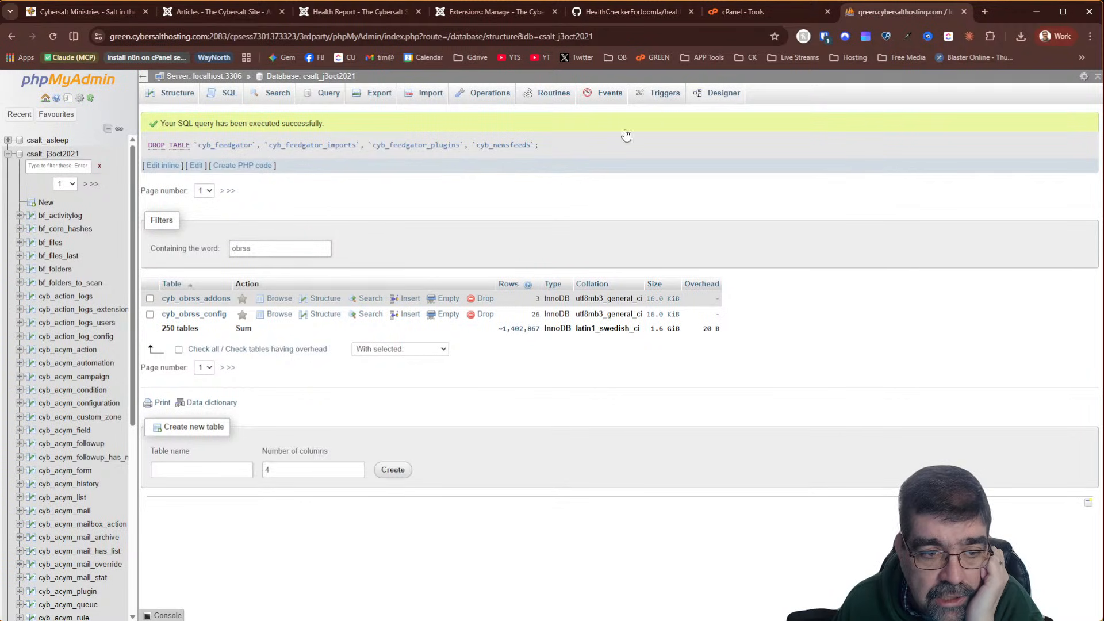
Page through all 26 rows of cyb_obrss_config, then bring up its export settings
{"action": "left_click", "coordinate": [278, 315]}
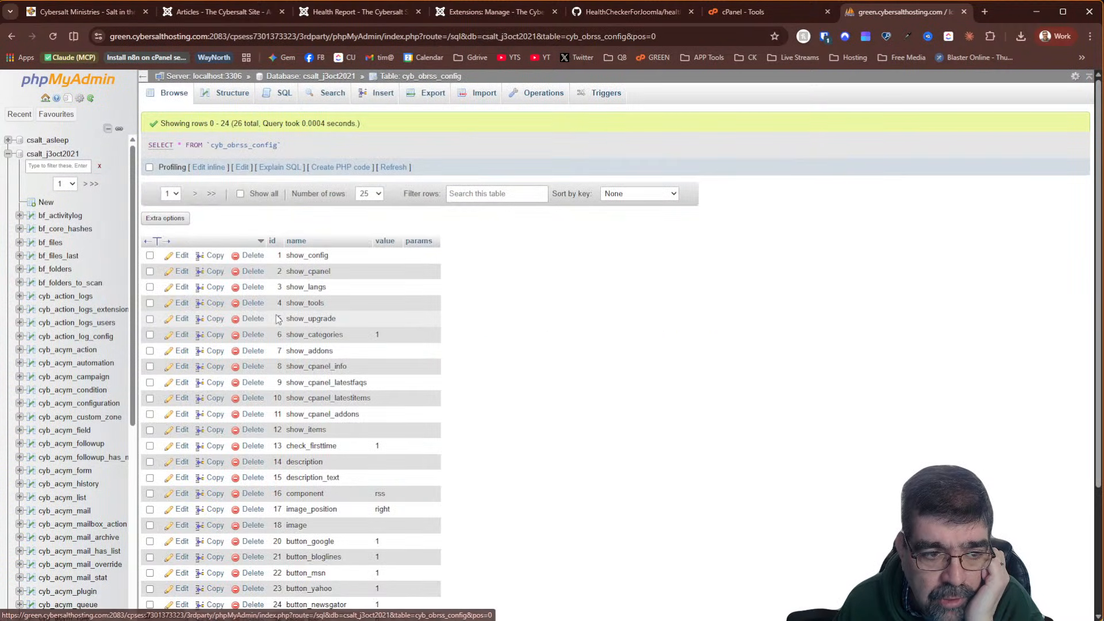
{"action": "scroll", "coordinate": [326, 279], "scroll_direction": "down", "scroll_amount": 3}
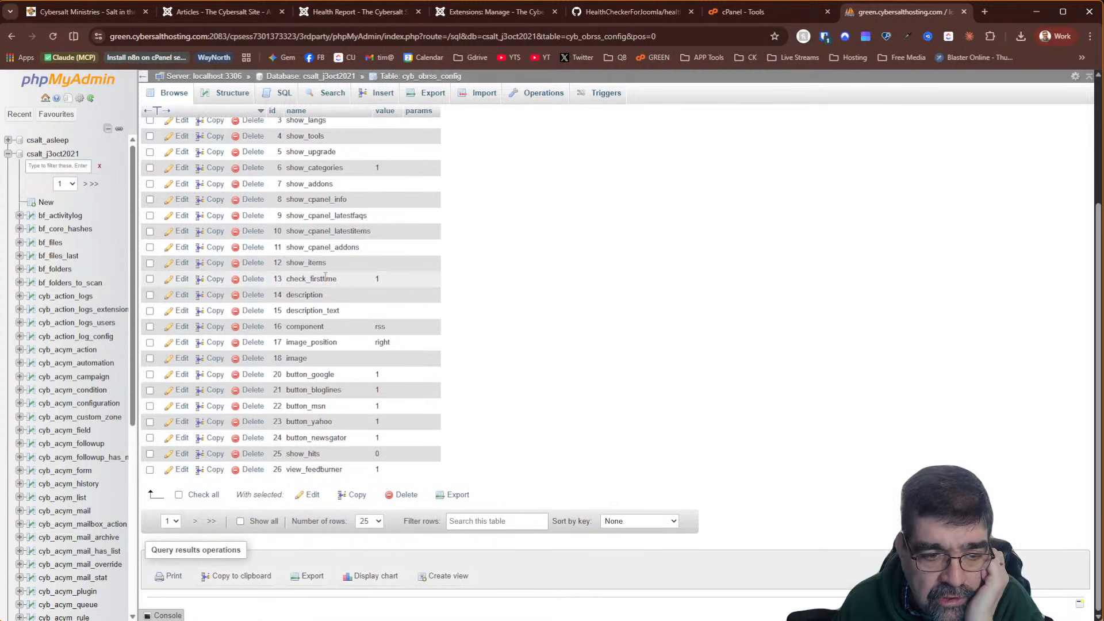
{"action": "left_click", "coordinate": [196, 521]}
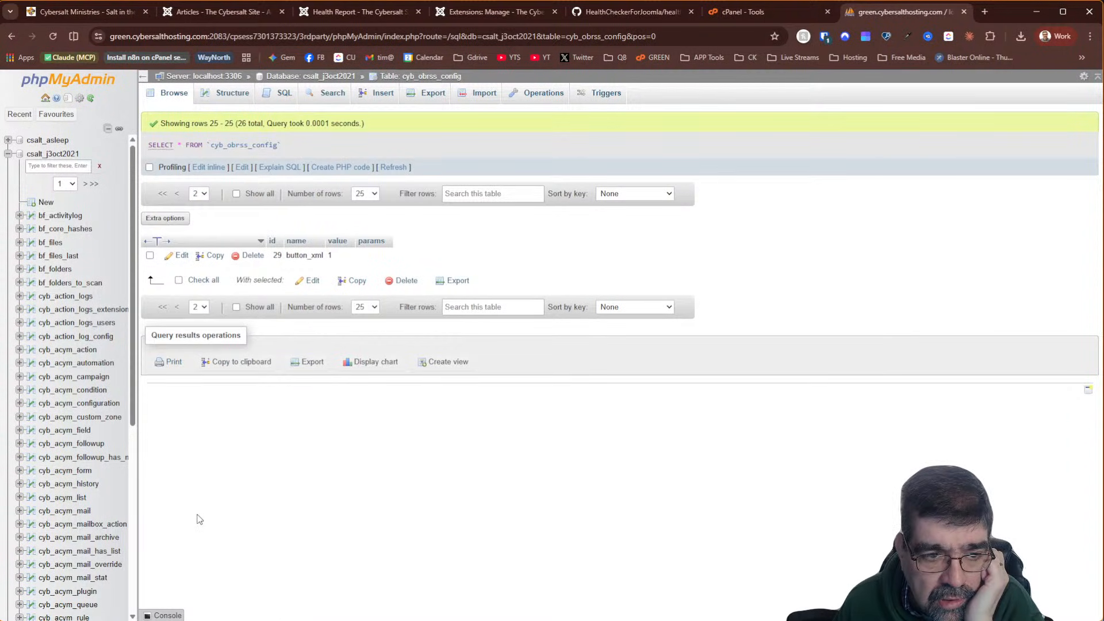
{"action": "left_click", "coordinate": [177, 309]}
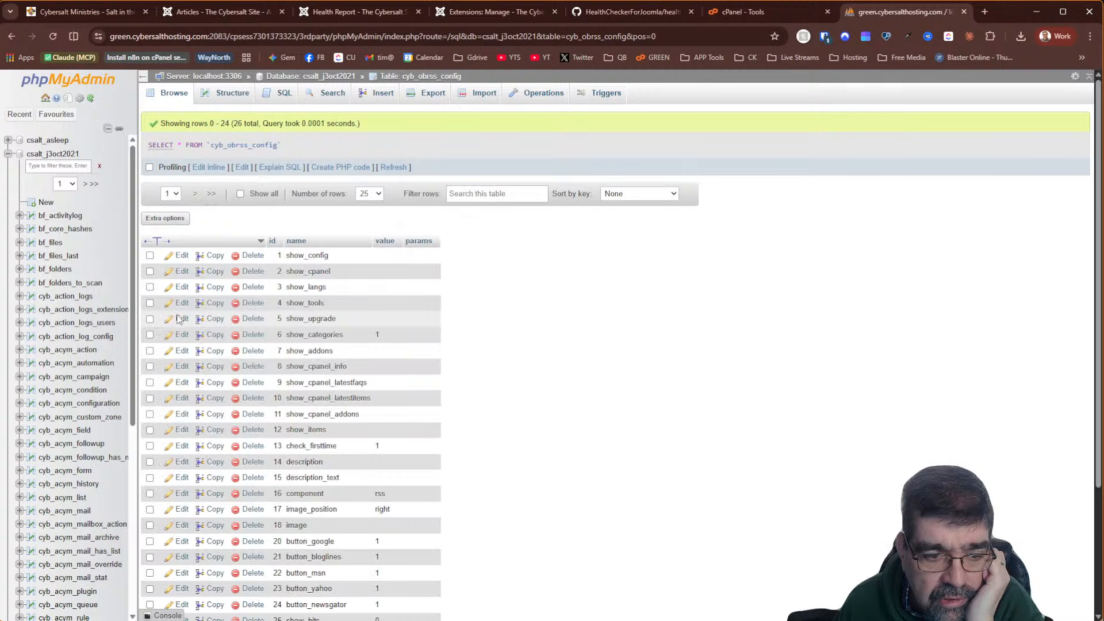
{"action": "scroll", "coordinate": [325, 368], "scroll_direction": "down", "scroll_amount": 2}
{"action": "scroll", "coordinate": [325, 368], "scroll_direction": "up", "scroll_amount": 2}
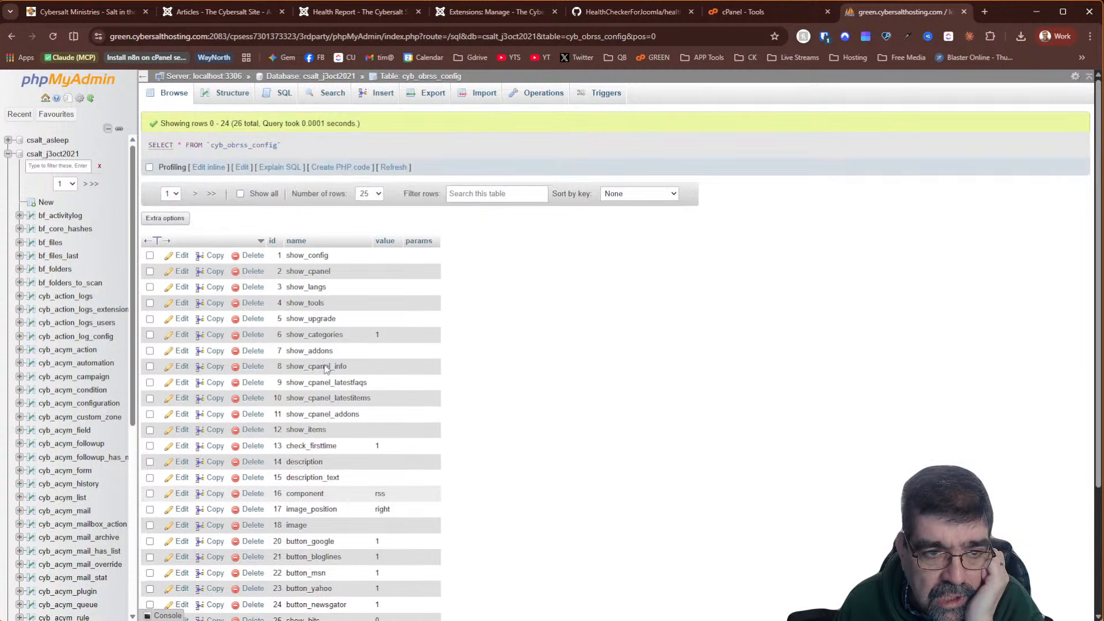
{"action": "scroll", "coordinate": [325, 368], "scroll_direction": "down", "scroll_amount": 3}
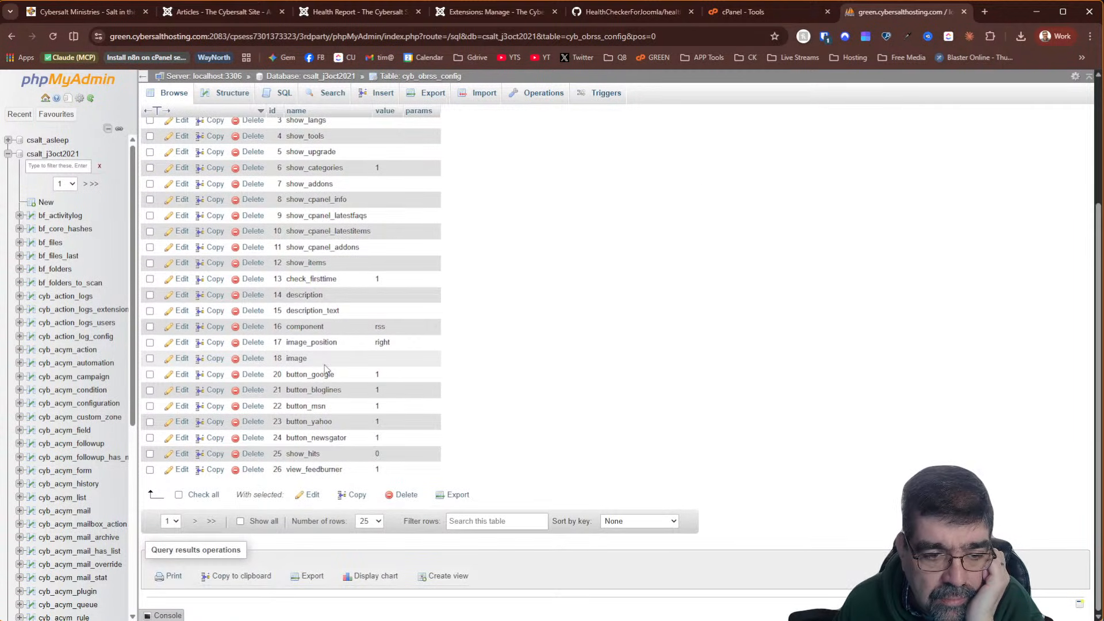
{"action": "scroll", "coordinate": [357, 391], "scroll_direction": "up", "scroll_amount": 3}
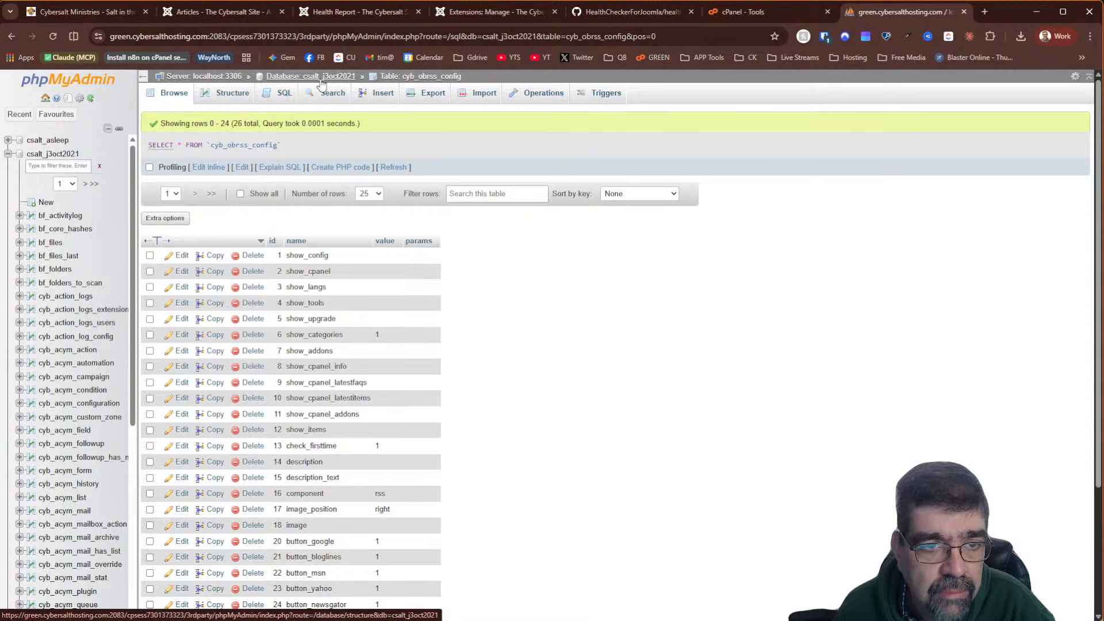
{"action": "left_click", "coordinate": [434, 99]}
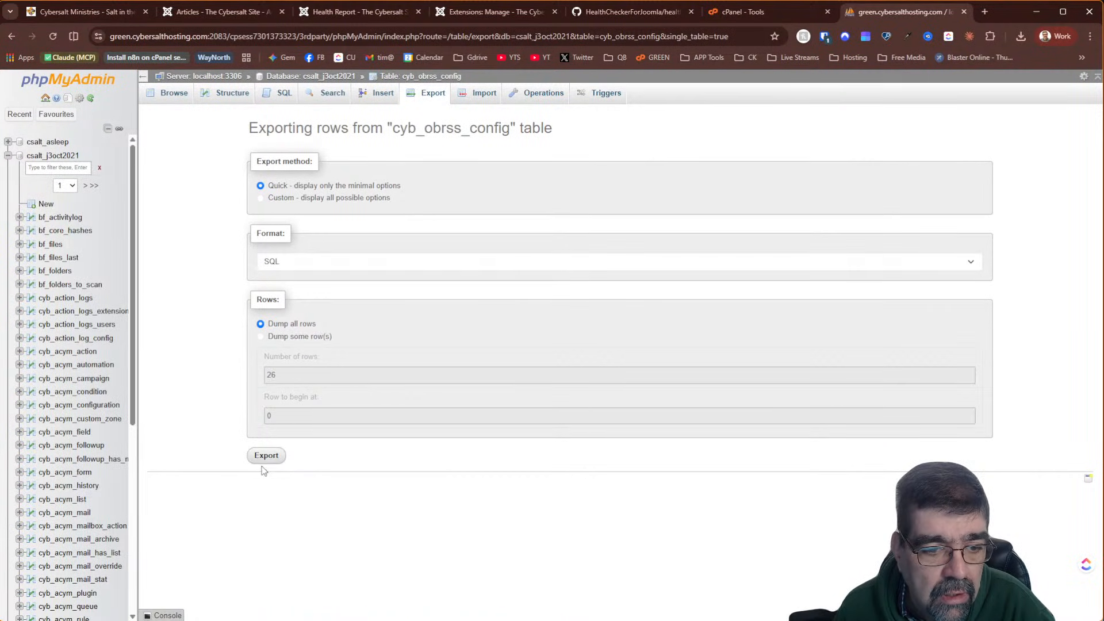
Save a quick SQL export of cyb_obrss_config as a backup file
{"action": "left_click", "coordinate": [264, 456]}
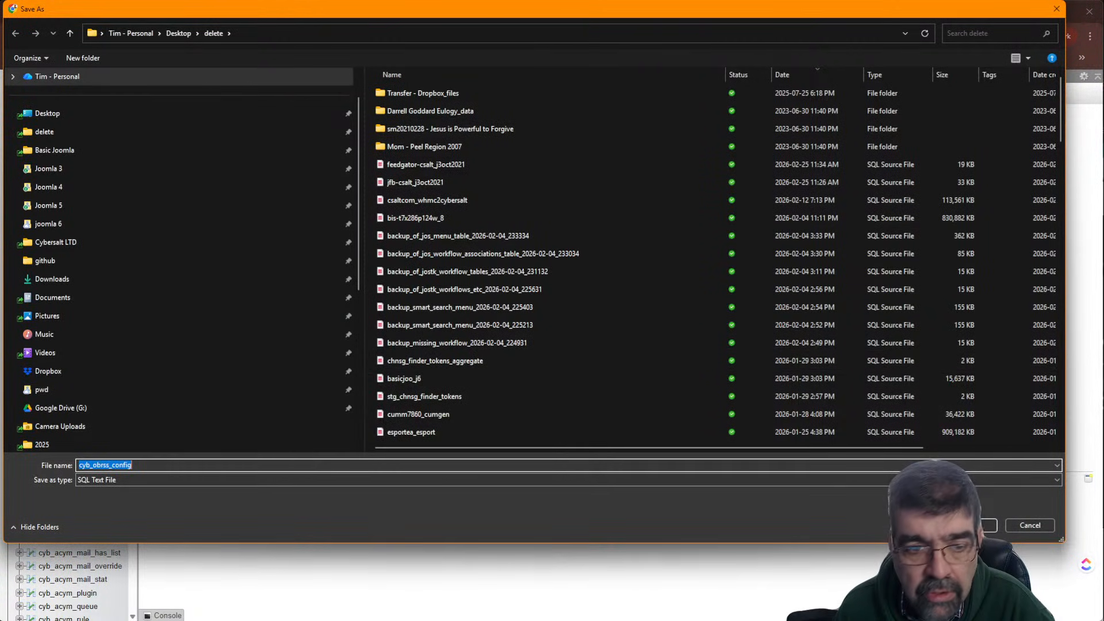
{"action": "key", "text": "Return"}
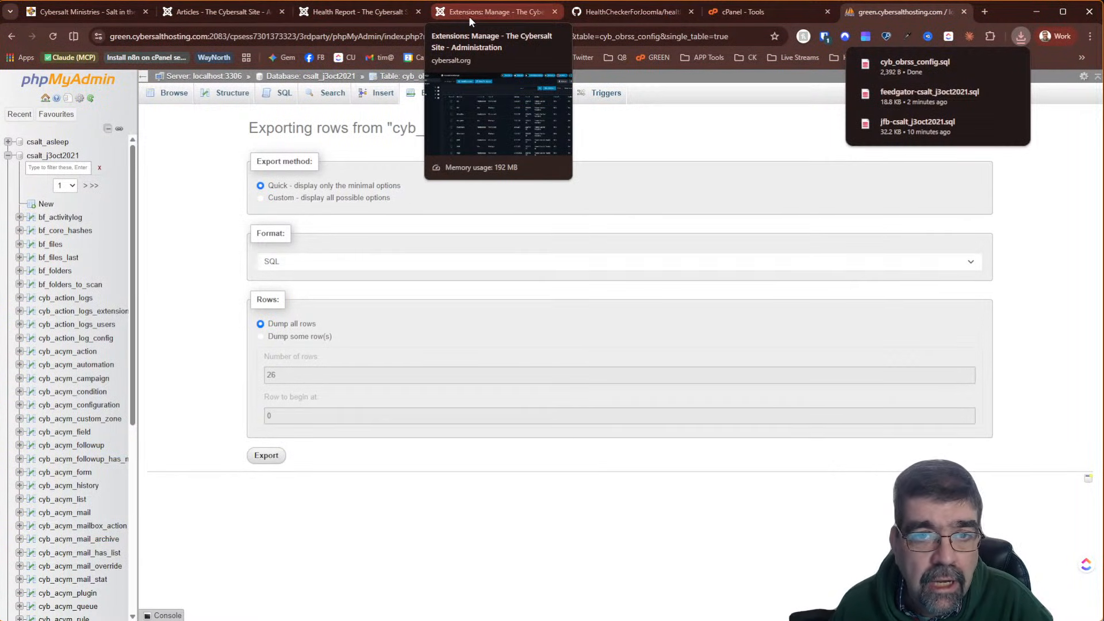
{"action": "left_click", "coordinate": [331, 77]}
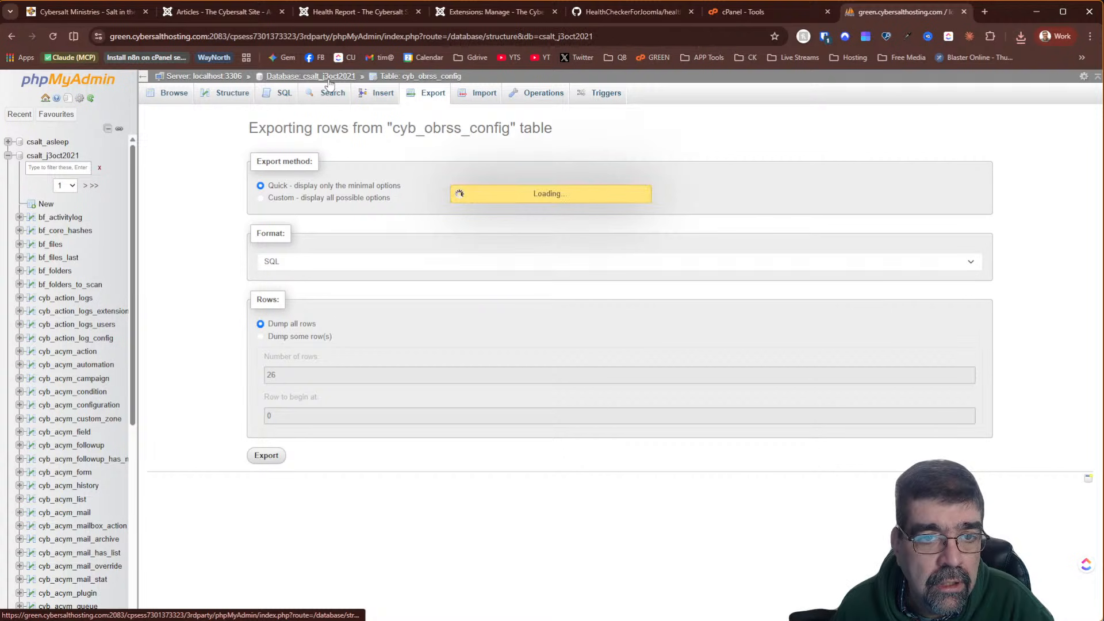
Filter the table list to 'obrss' and drop both cyb_obrss tables
{"action": "left_click", "coordinate": [293, 181]}
{"action": "type", "text": "o"}
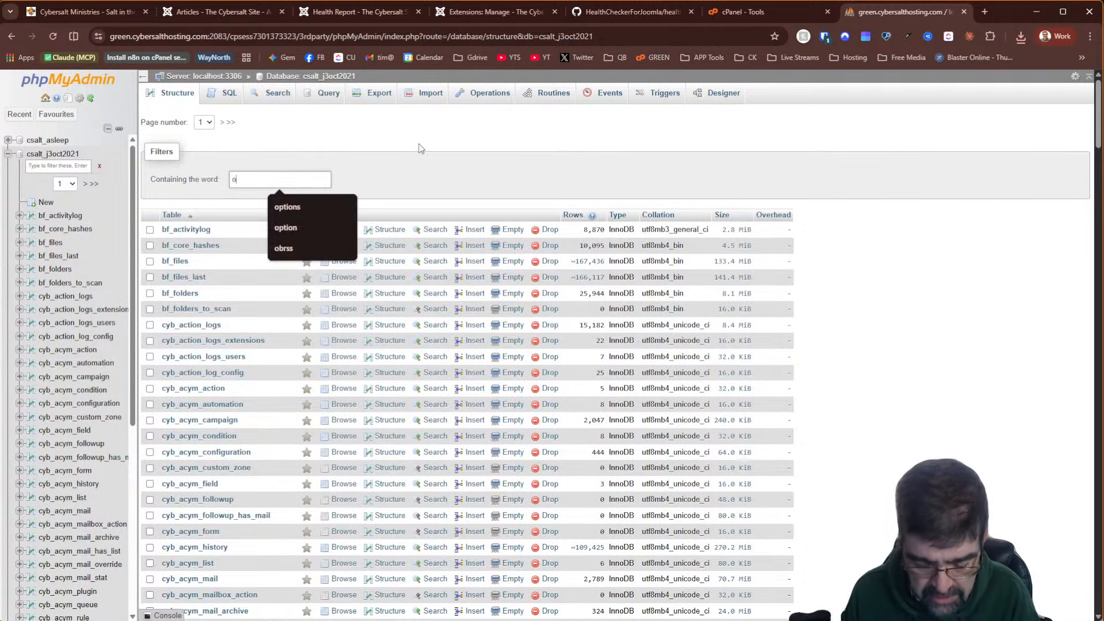
{"action": "type", "text": "brss"}
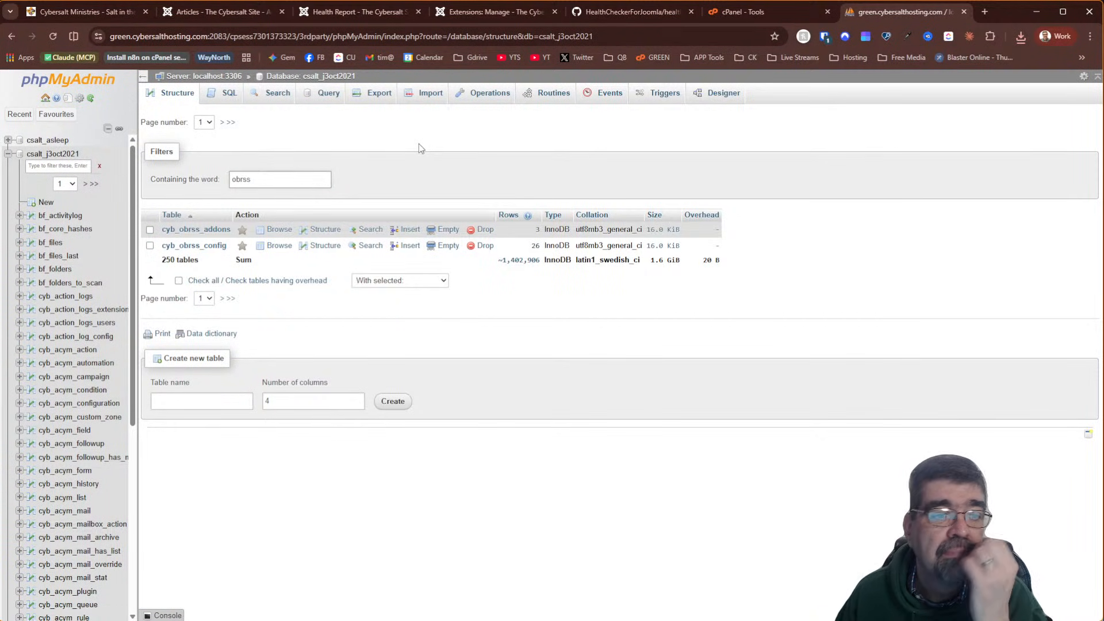
{"action": "left_click", "coordinate": [179, 281]}
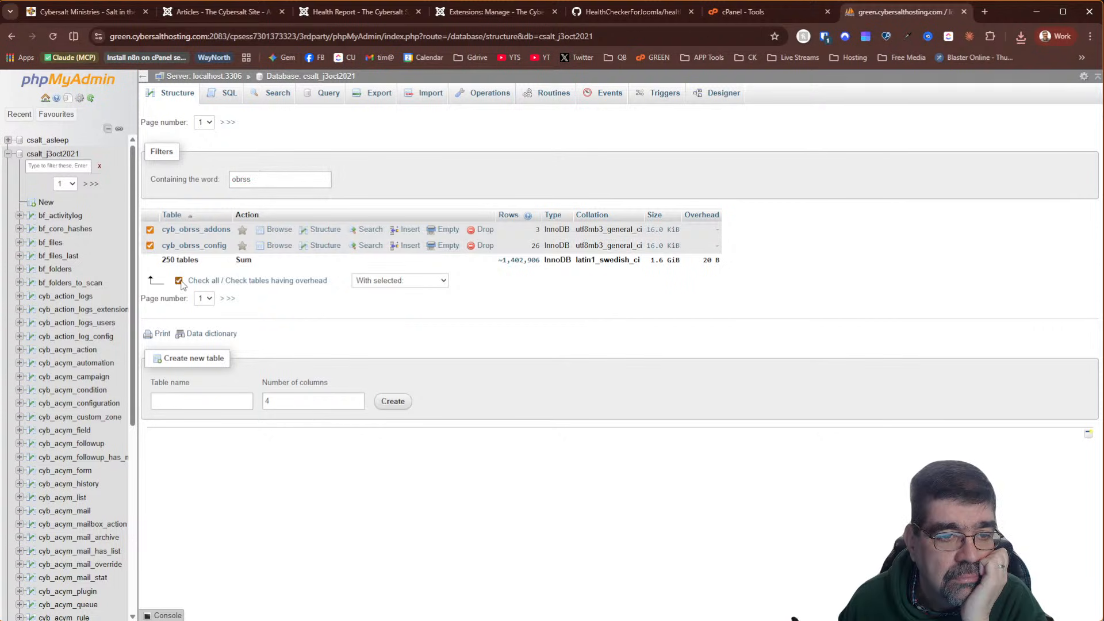
{"action": "left_click", "coordinate": [403, 283]}
{"action": "left_click", "coordinate": [427, 377]}
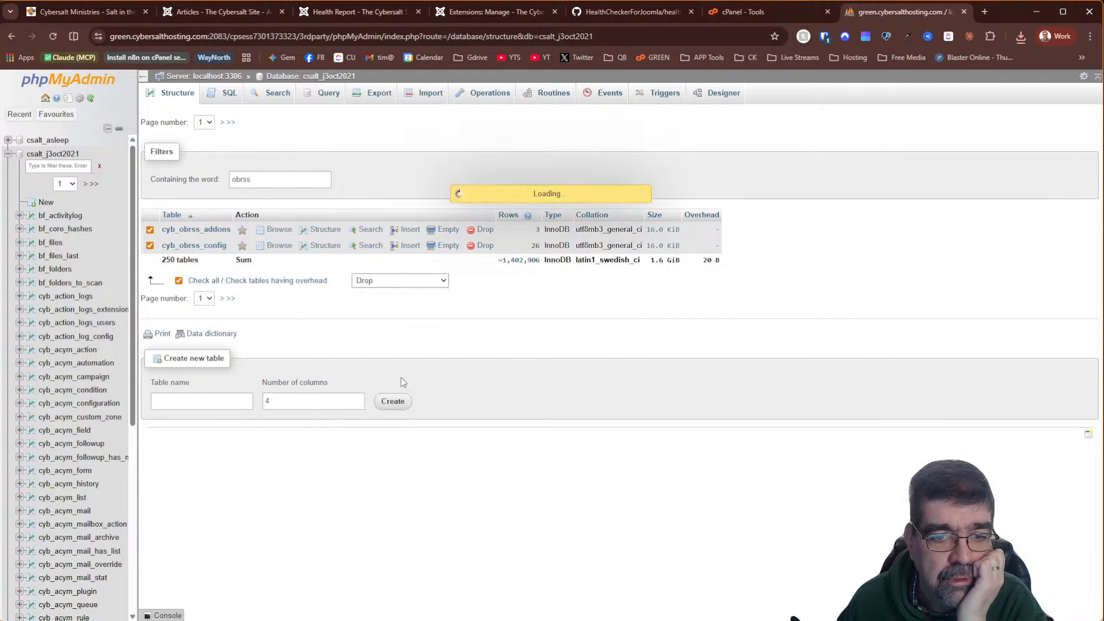
{"action": "left_click", "coordinate": [1057, 168]}
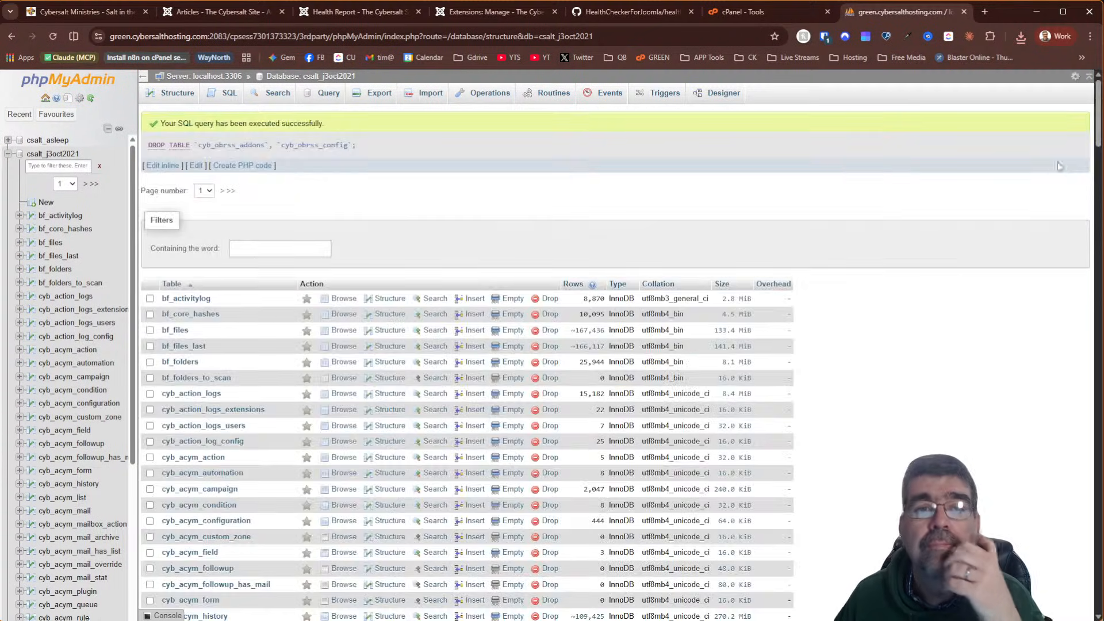
{"action": "left_click", "coordinate": [387, 14]}
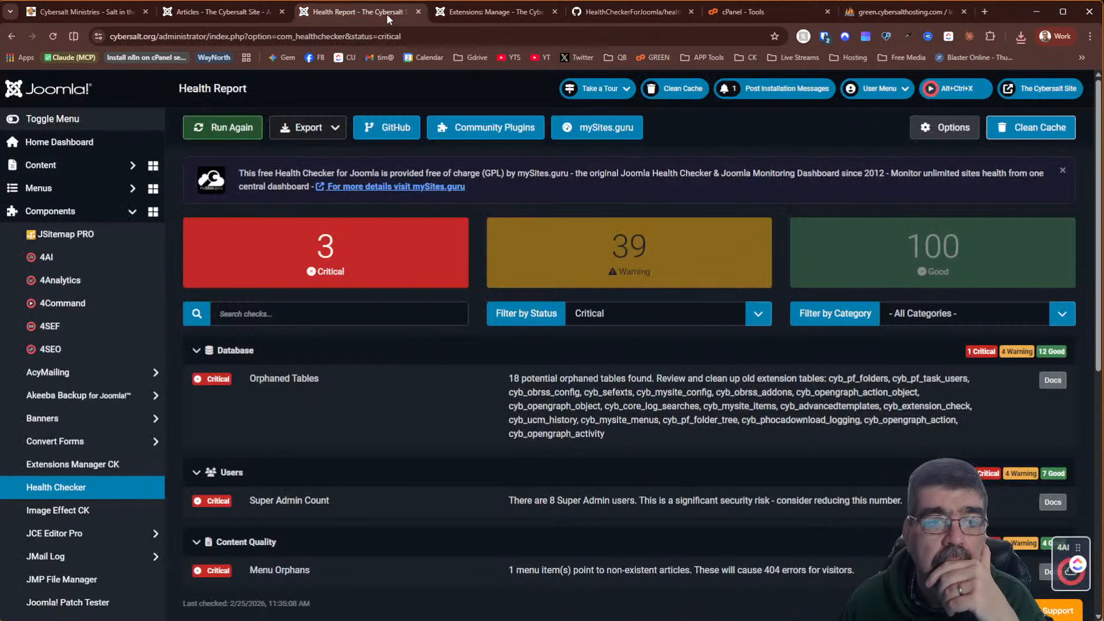
Rerun the Health Checker, which still reports 18 potential orphaned tables
{"action": "left_click", "coordinate": [194, 130]}
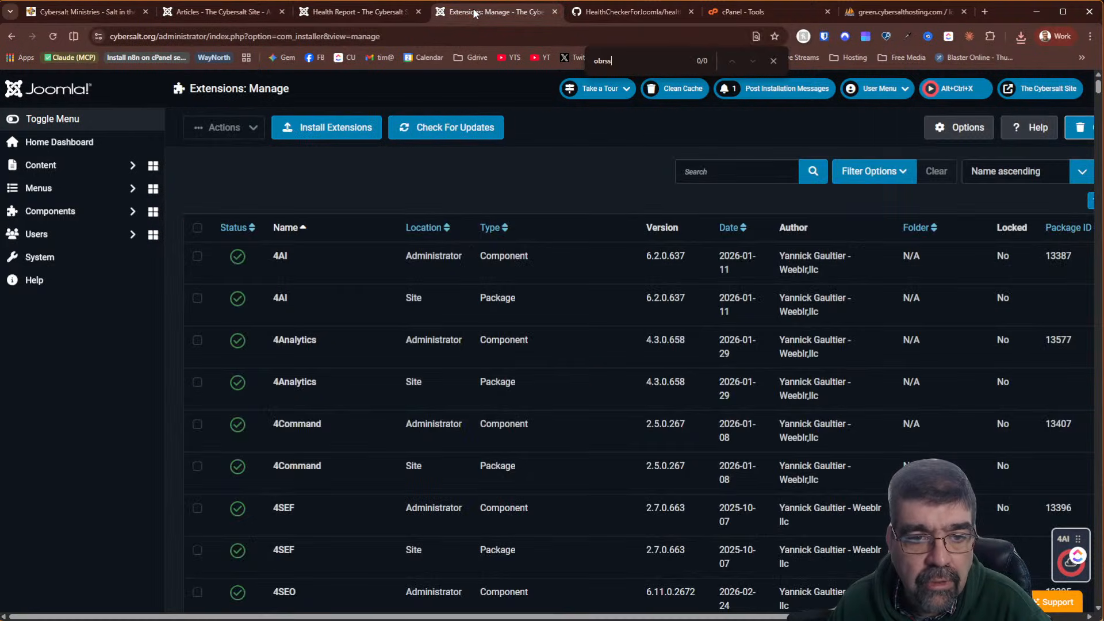
Search Joomla's installed extensions for 'pf', find no match, and clear the search
{"action": "left_click", "coordinate": [492, 12]}
{"action": "left_click", "coordinate": [757, 169]}
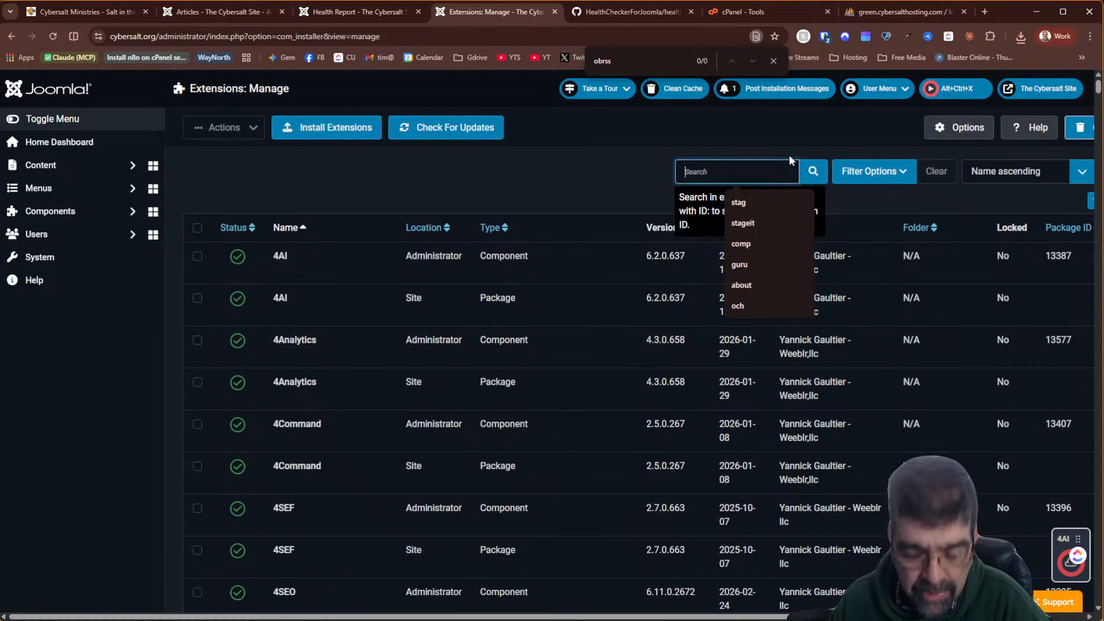
{"action": "type", "text": "pf"}
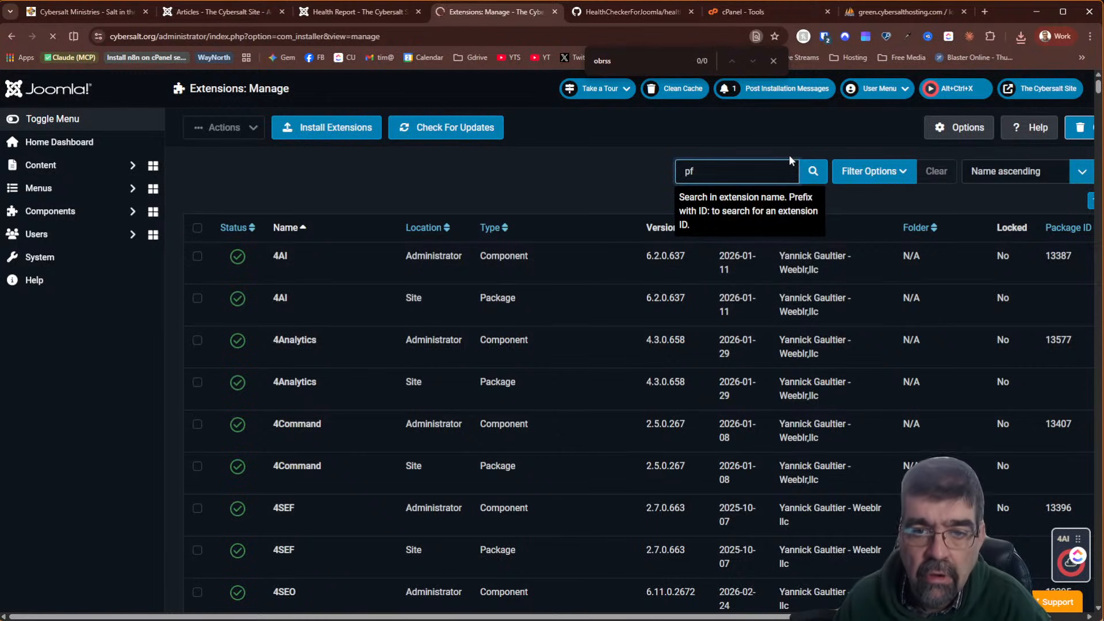
{"action": "key", "text": "Return"}
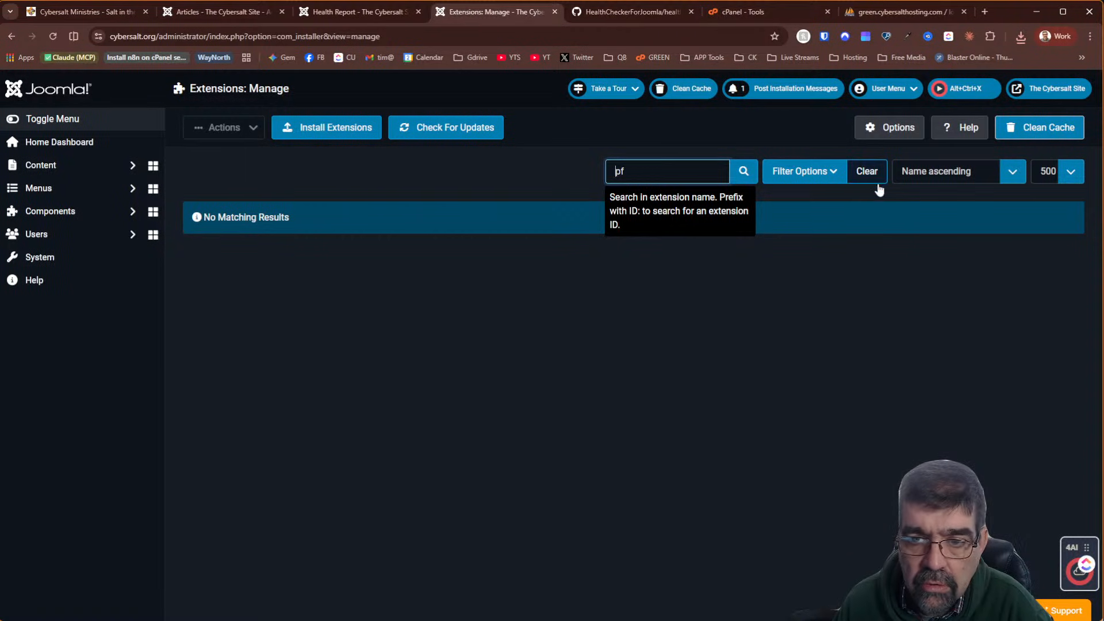
{"action": "left_click", "coordinate": [866, 172]}
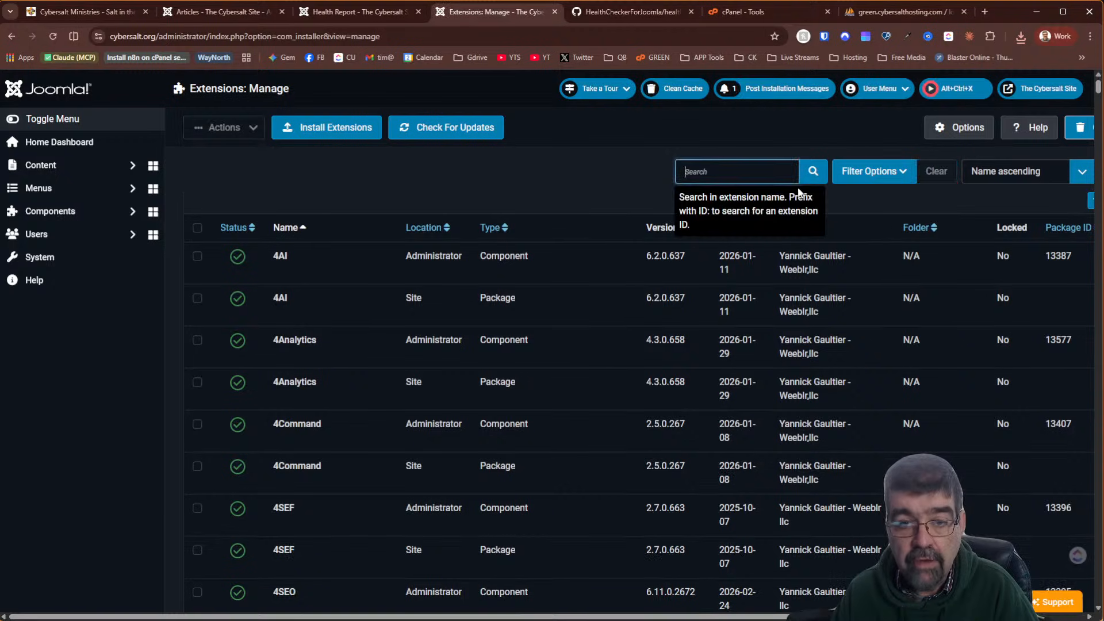
{"action": "key", "text": "ctrl+f"}
{"action": "type", "text": "pf"}
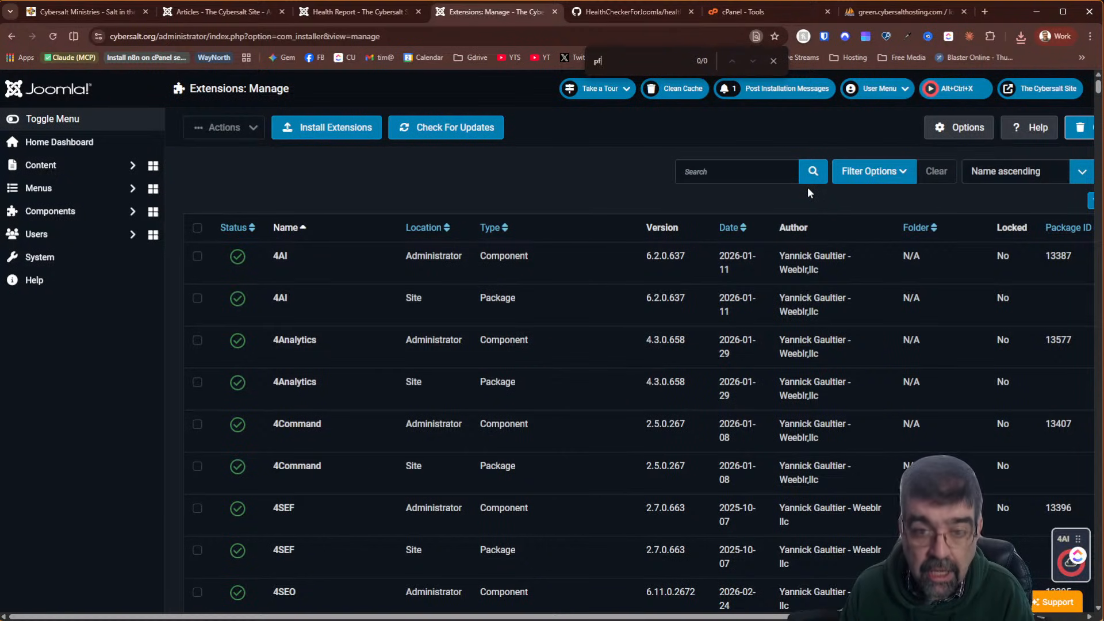
{"action": "left_click", "coordinate": [892, 18]}
Filter tables by 'pf' and browse cyb_pf_folders, then cyb_pf_task_users
{"action": "left_click", "coordinate": [266, 242]}
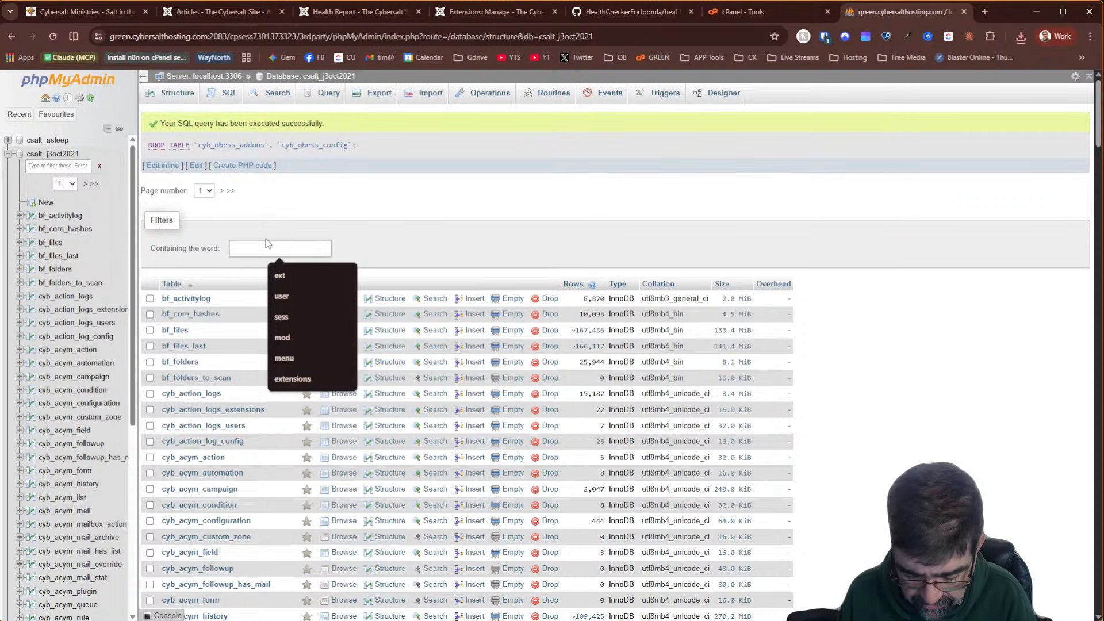
{"action": "type", "text": "pf"}
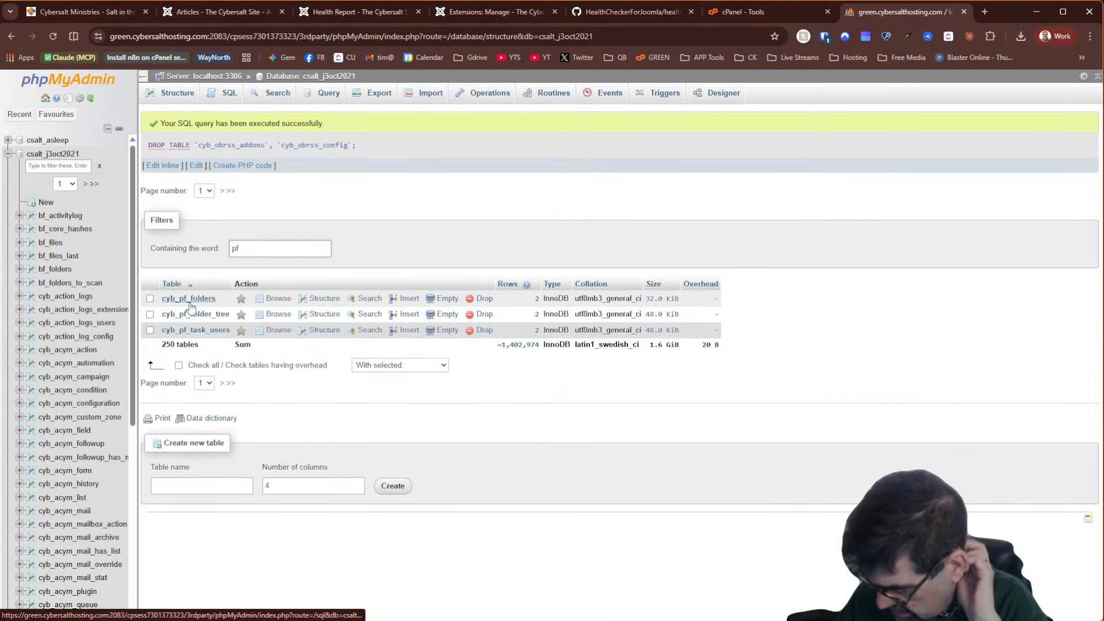
{"action": "left_click", "coordinate": [278, 302]}
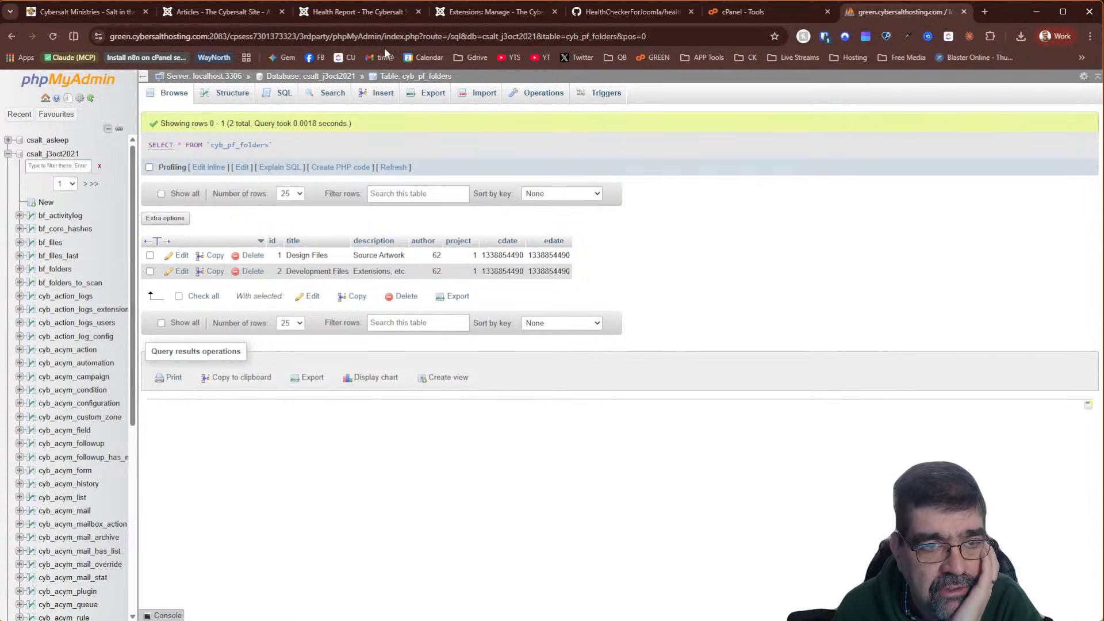
{"action": "left_click", "coordinate": [338, 80]}
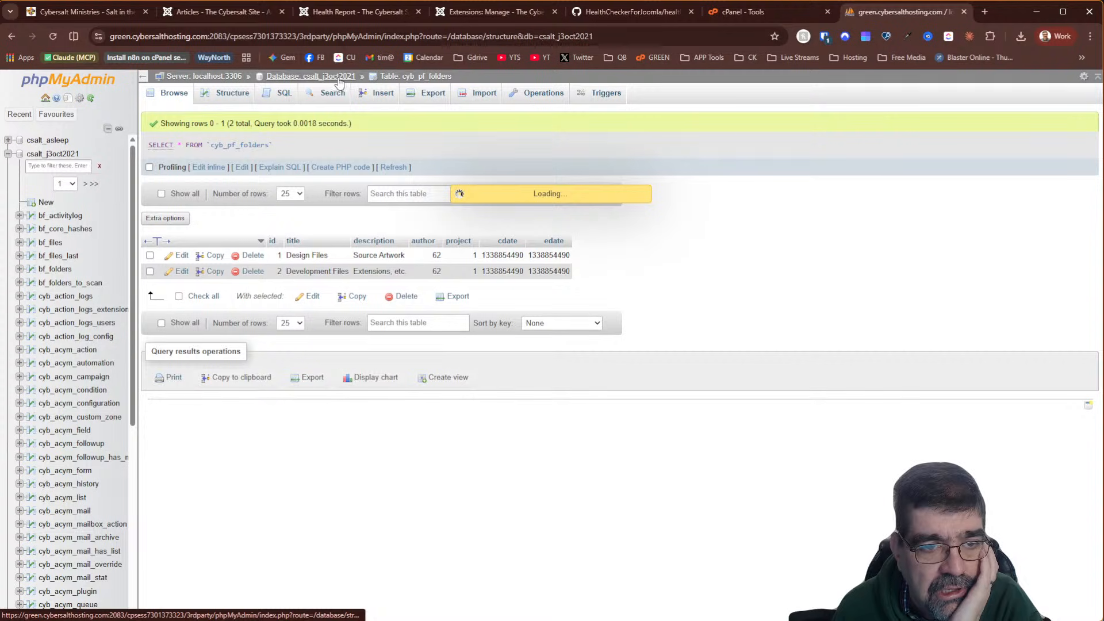
{"action": "type", "text": "pf"}
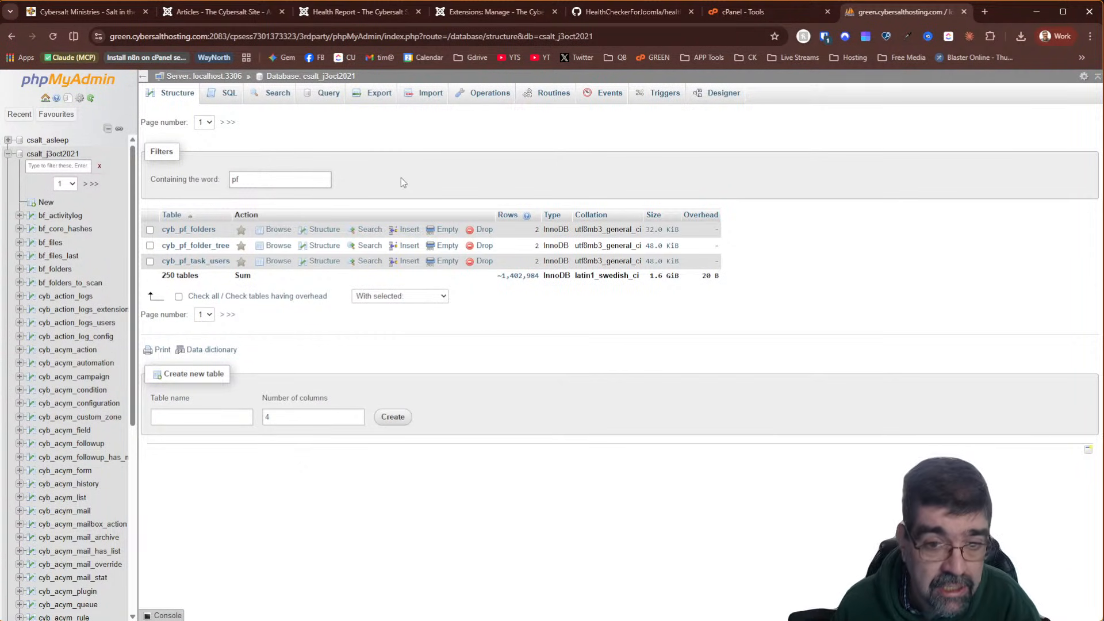
{"action": "left_click", "coordinate": [278, 263]}
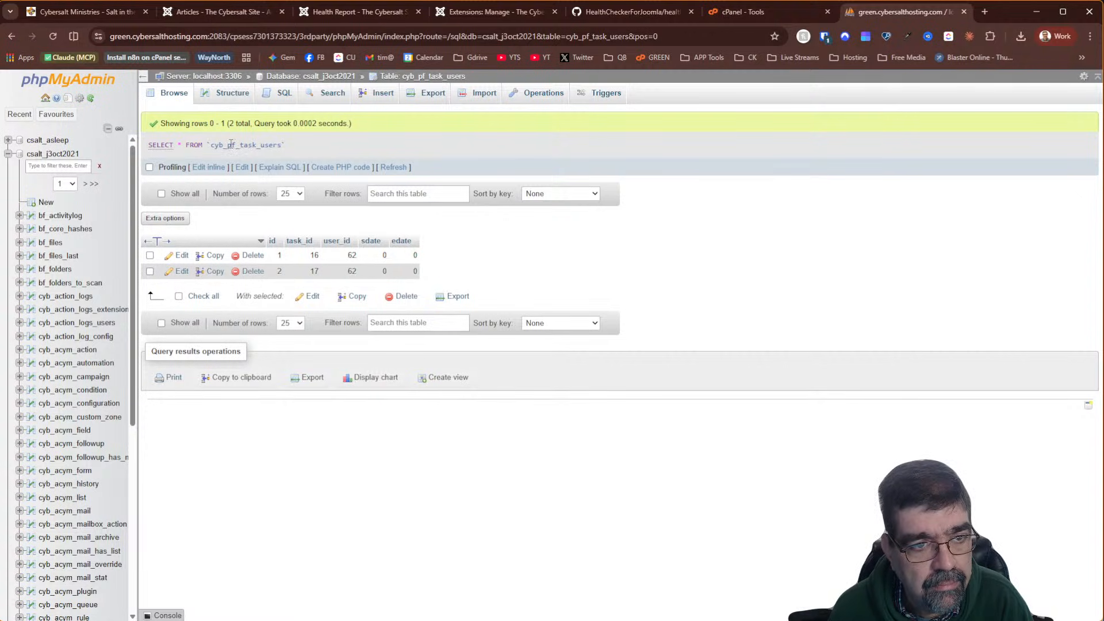
Copy the table name 'pf_task_users' from the SQL query text
{"action": "left_click_drag", "start_coordinate": [228, 144], "coordinate": [274, 145]}
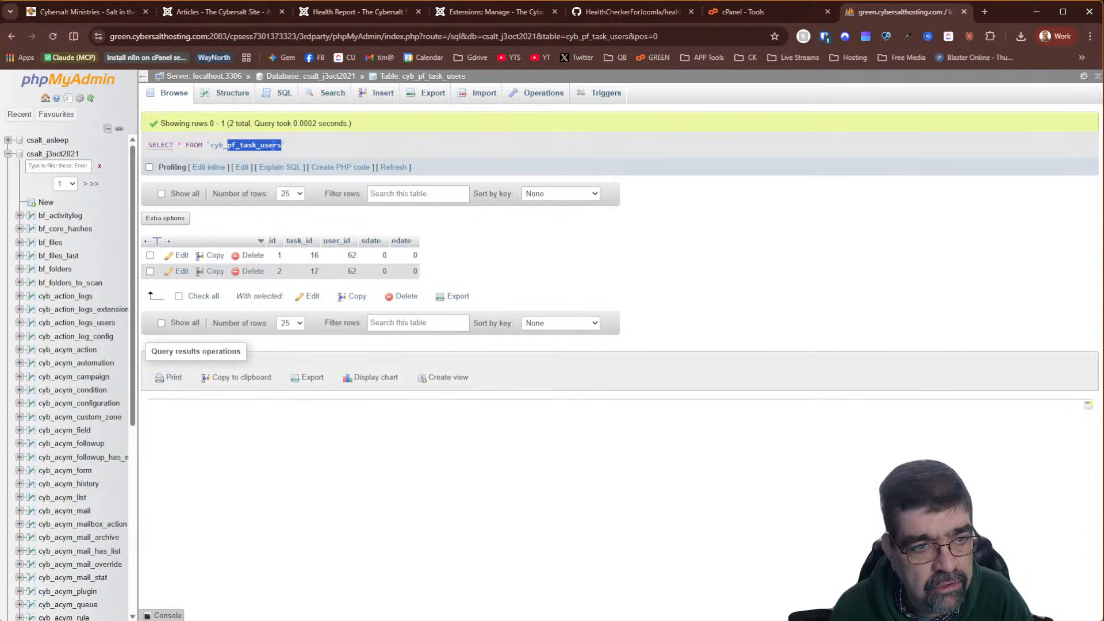
{"action": "right_click", "coordinate": [259, 144]}
{"action": "left_click", "coordinate": [296, 162]}
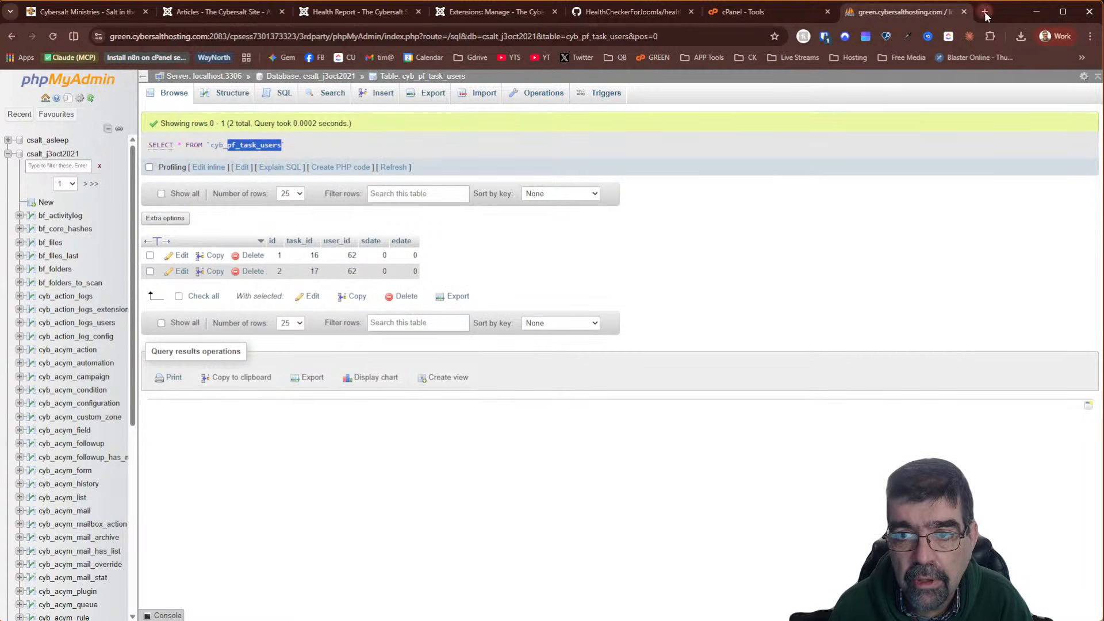
{"action": "left_click", "coordinate": [986, 16]}
Google 'pf_task_users joomla', finding the Task - Inactive Users plugin as top result
{"action": "left_click", "coordinate": [588, 29]}
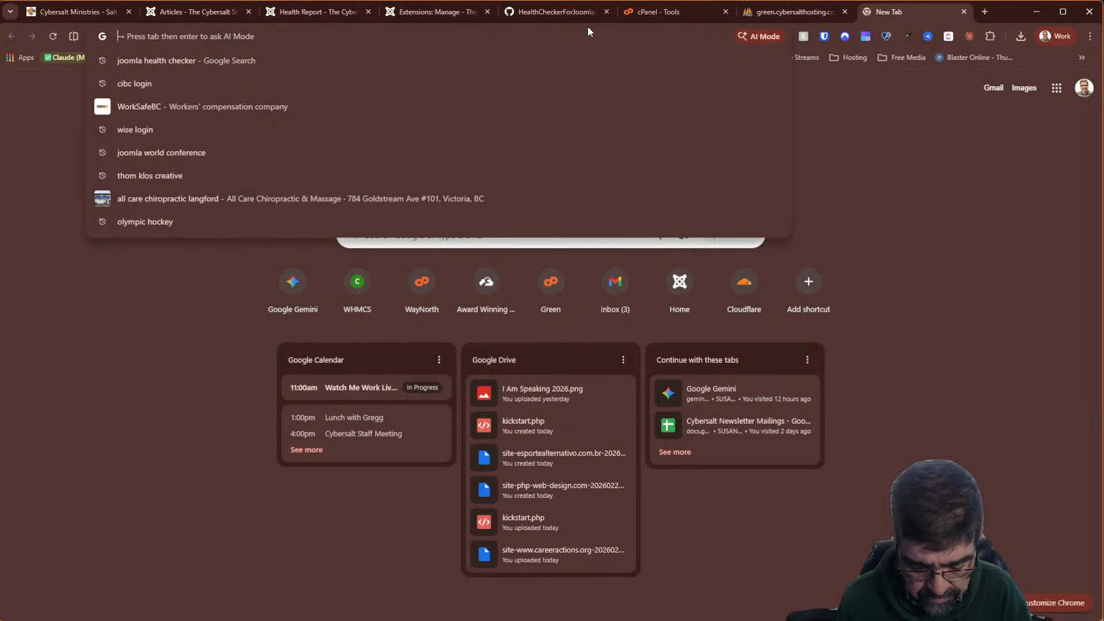
{"action": "key", "text": "Escape"}
{"action": "key", "text": "ctrl+v"}
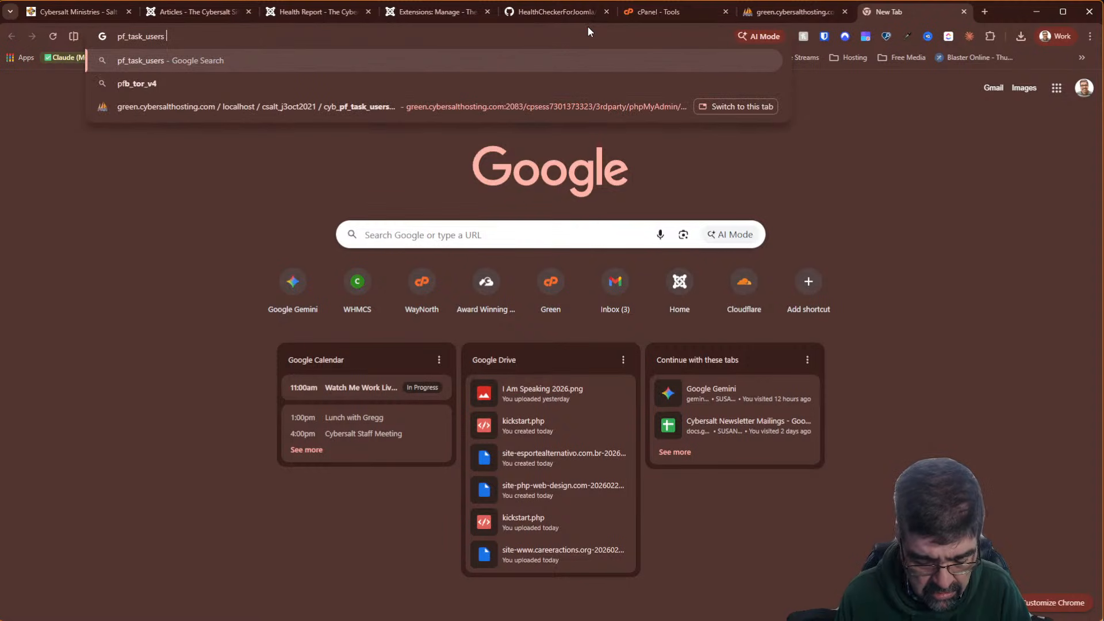
{"action": "type", "text": "joomla"}
{"action": "key", "text": "Return"}
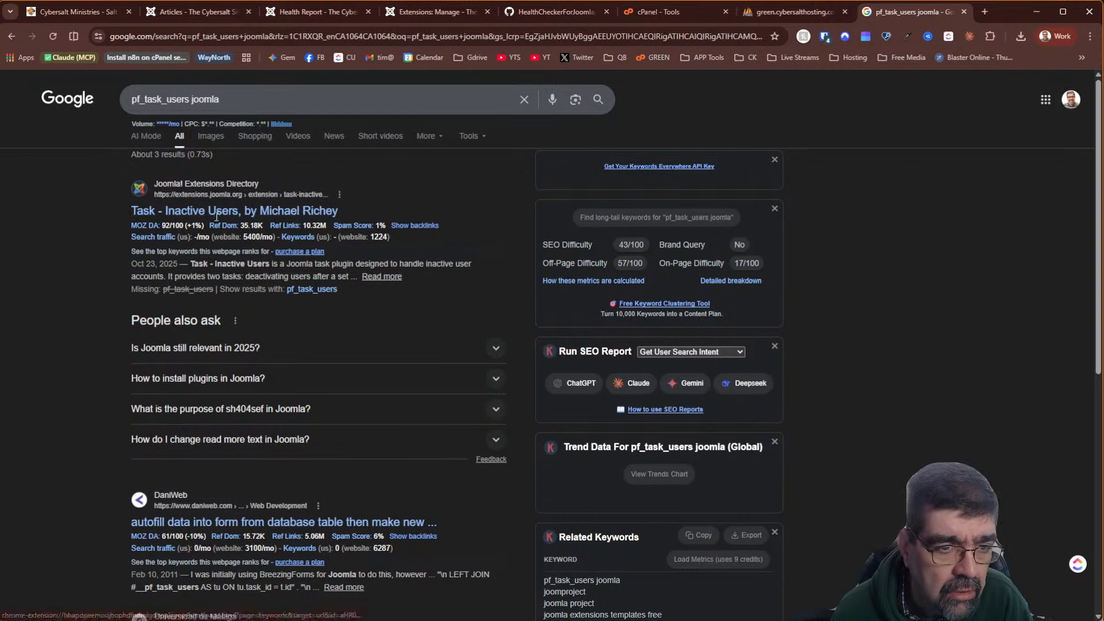
{"action": "scroll", "coordinate": [209, 215], "scroll_direction": "down", "scroll_amount": 2}
{"action": "scroll", "coordinate": [82, 209], "scroll_direction": "down", "scroll_amount": 4}
{"action": "scroll", "coordinate": [81, 211], "scroll_direction": "up", "scroll_amount": 6}
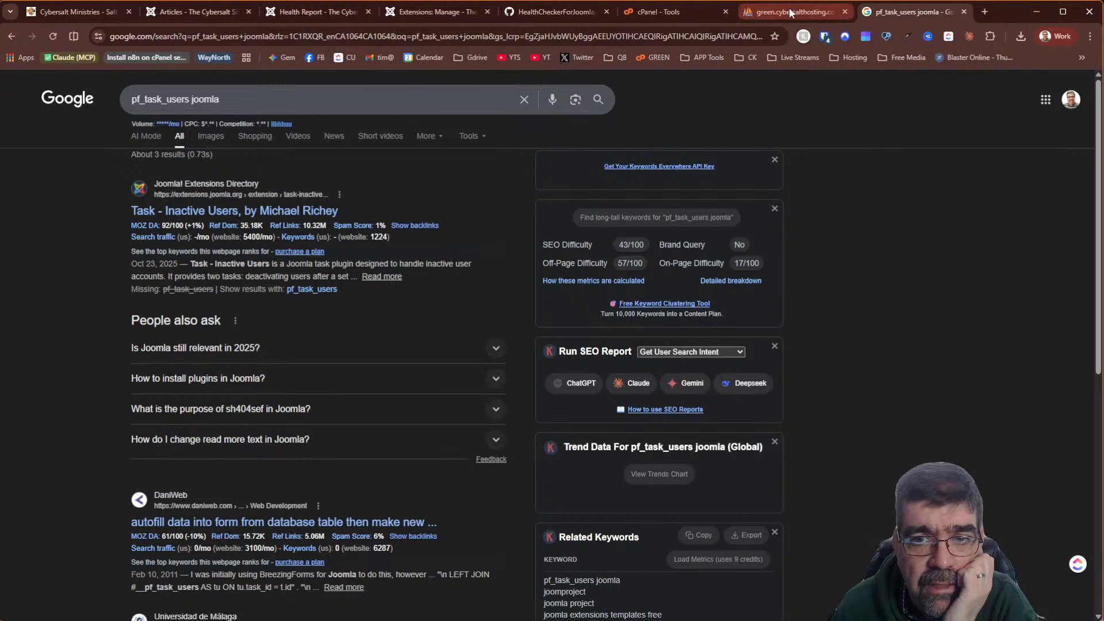
{"action": "left_click", "coordinate": [426, 14]}
Search the Joomla extensions list for 'inact', finding no Inactive Users extension installed
{"action": "left_click", "coordinate": [722, 174]}
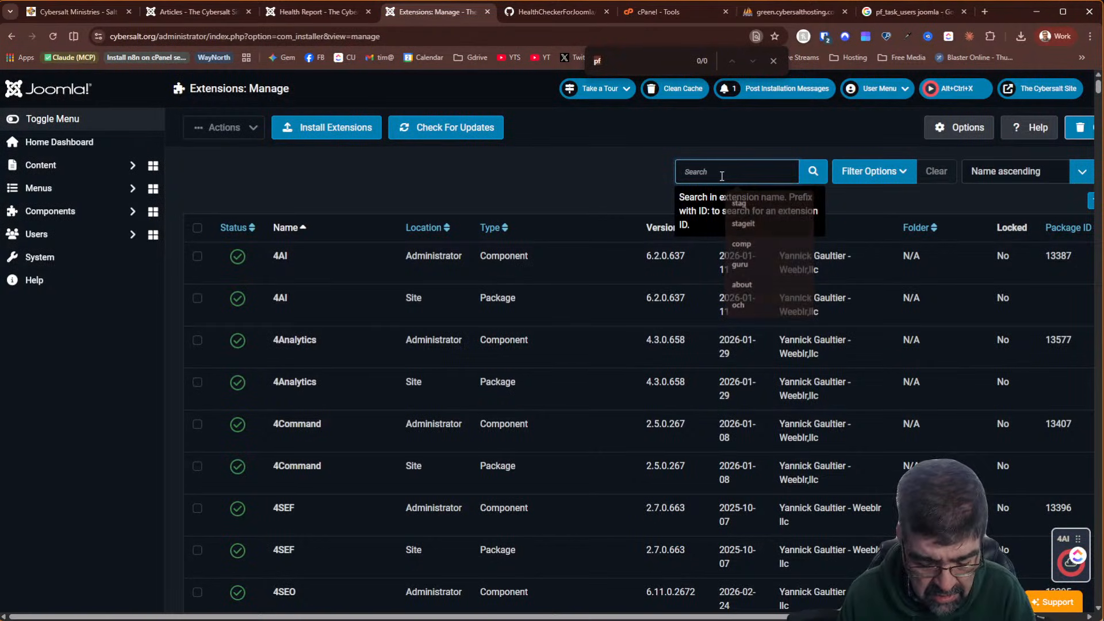
{"action": "key", "text": "ctrl+f"}
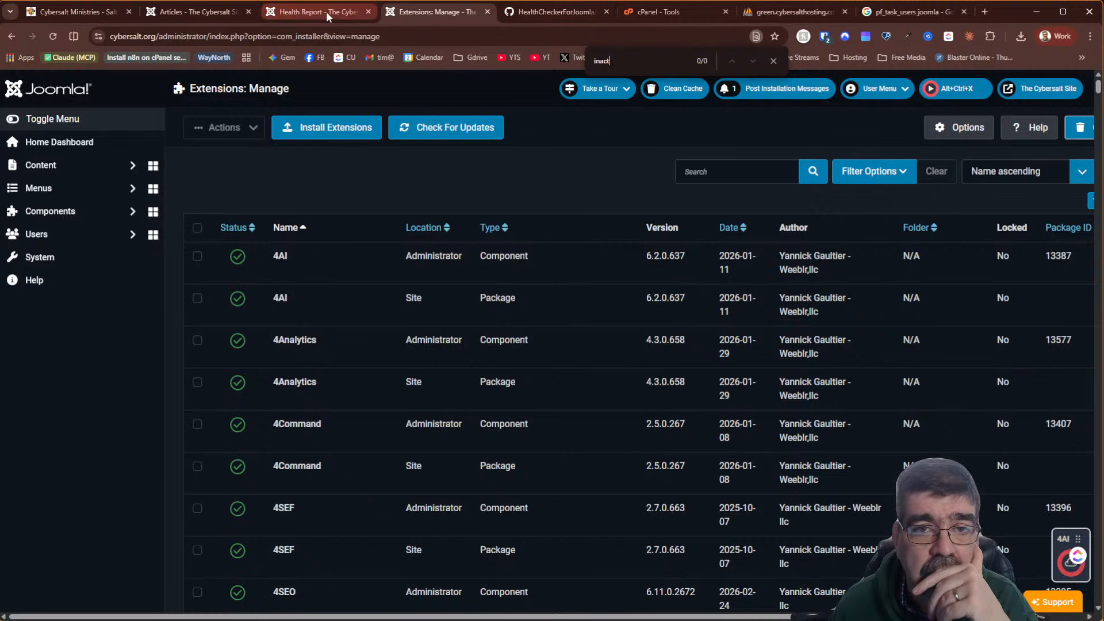
{"action": "left_click", "coordinate": [765, 16]}
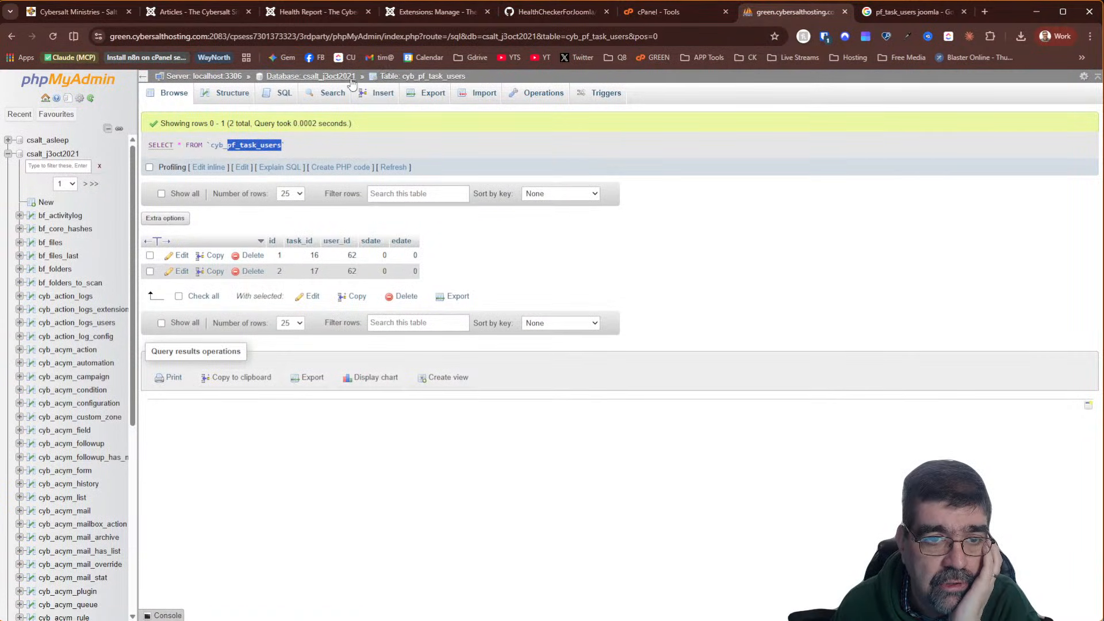
Filter the database tables by 'pf' and browse the rows of cyb_pf_folders
{"action": "left_click", "coordinate": [332, 83]}
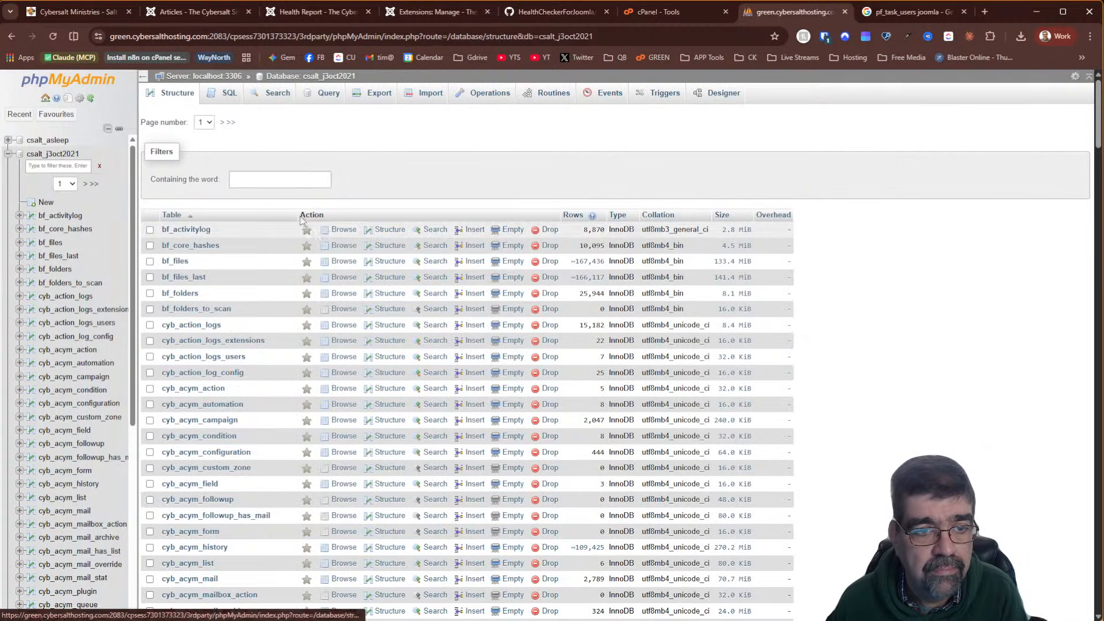
{"action": "left_click", "coordinate": [298, 180]}
{"action": "type", "text": "pf"}
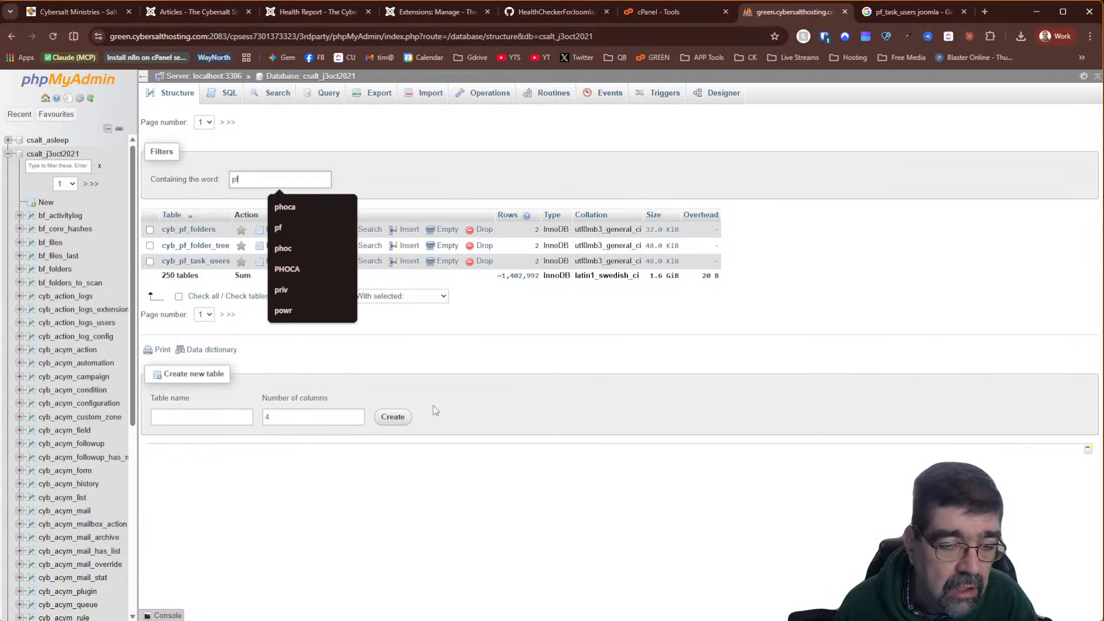
{"action": "left_click", "coordinate": [448, 331]}
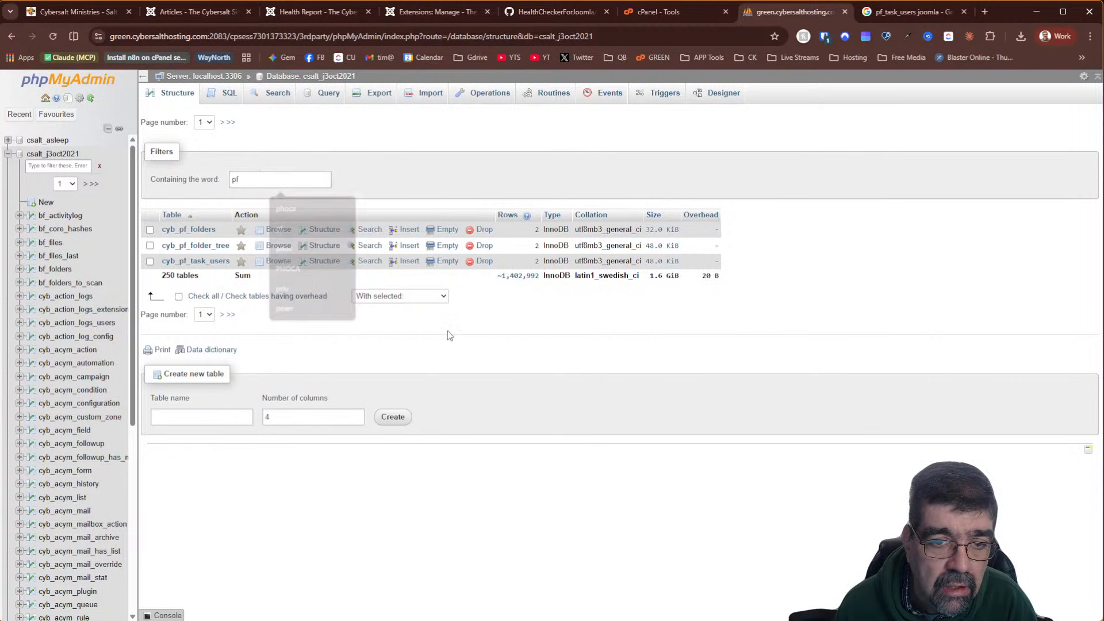
{"action": "left_click", "coordinate": [279, 229]}
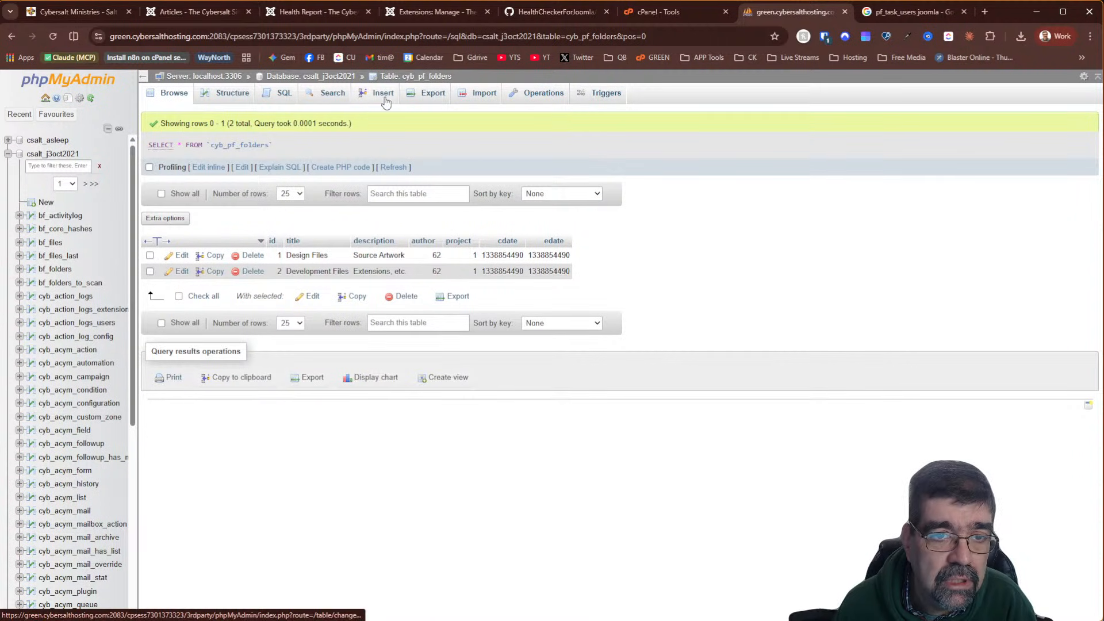
Browse the rows of cyb_pf_folder_tree and return to the table list filter
{"action": "left_click", "coordinate": [344, 83]}
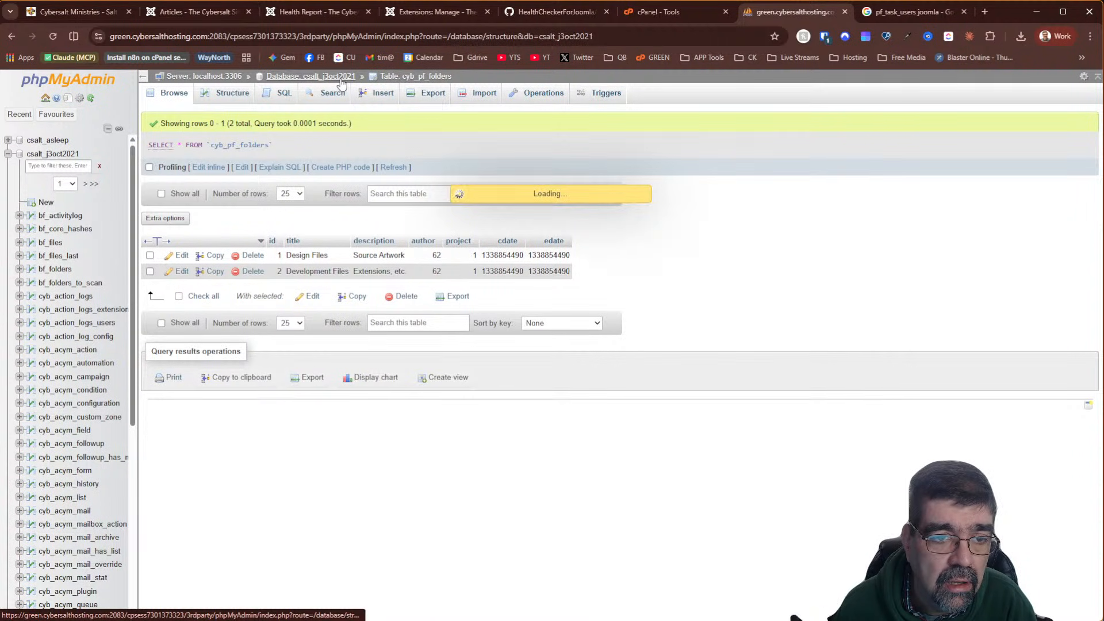
{"action": "type", "text": "pf"}
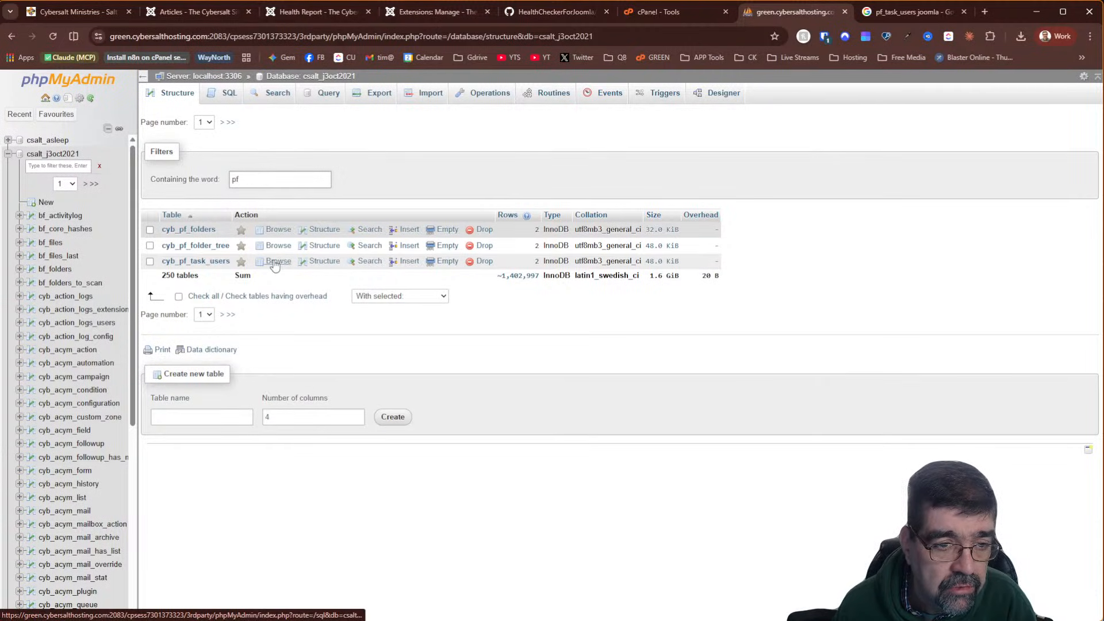
{"action": "left_click", "coordinate": [275, 246]}
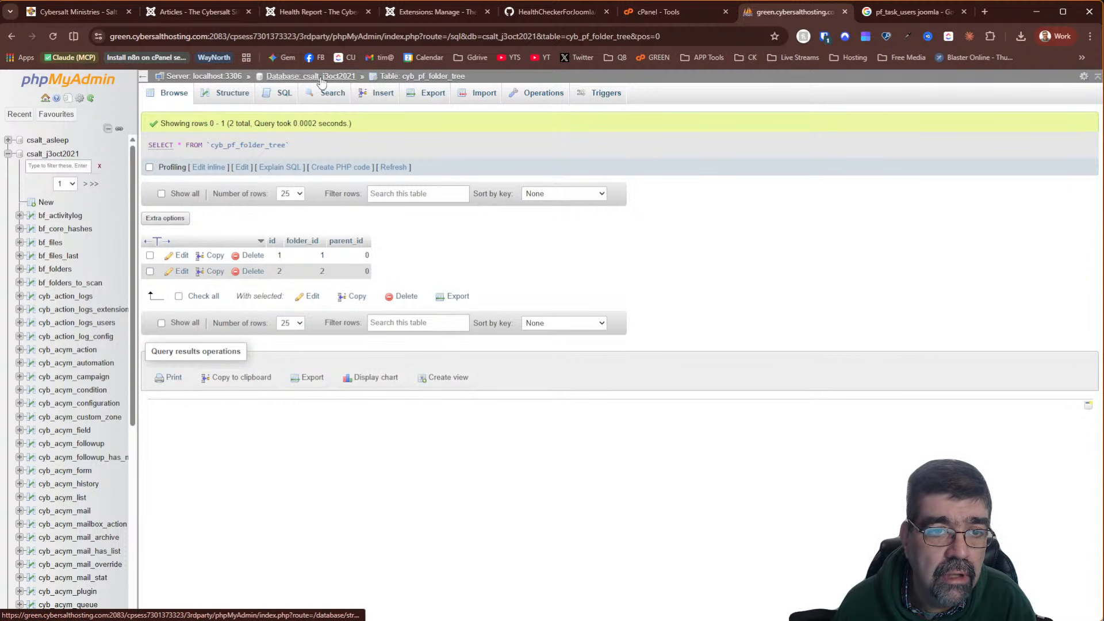
{"action": "left_click", "coordinate": [321, 80]}
{"action": "left_click", "coordinate": [298, 175]}
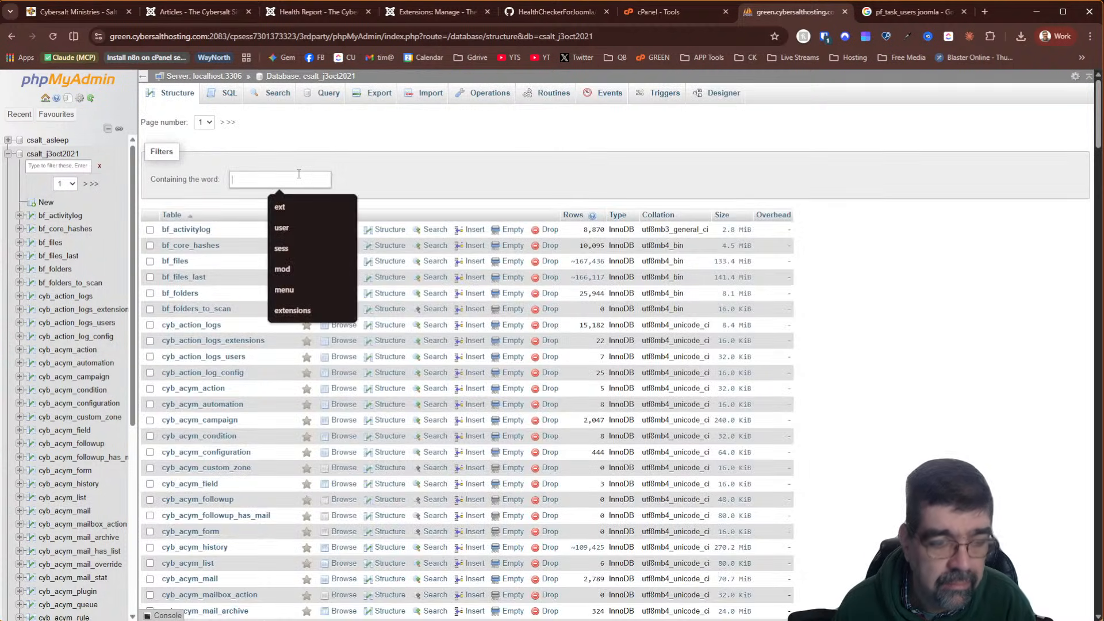
Drop cyb_pf_folders, cyb_pf_folder_tree and cyb_pf_task_users, then rerun the Health Checker
{"action": "type", "text": "pf"}
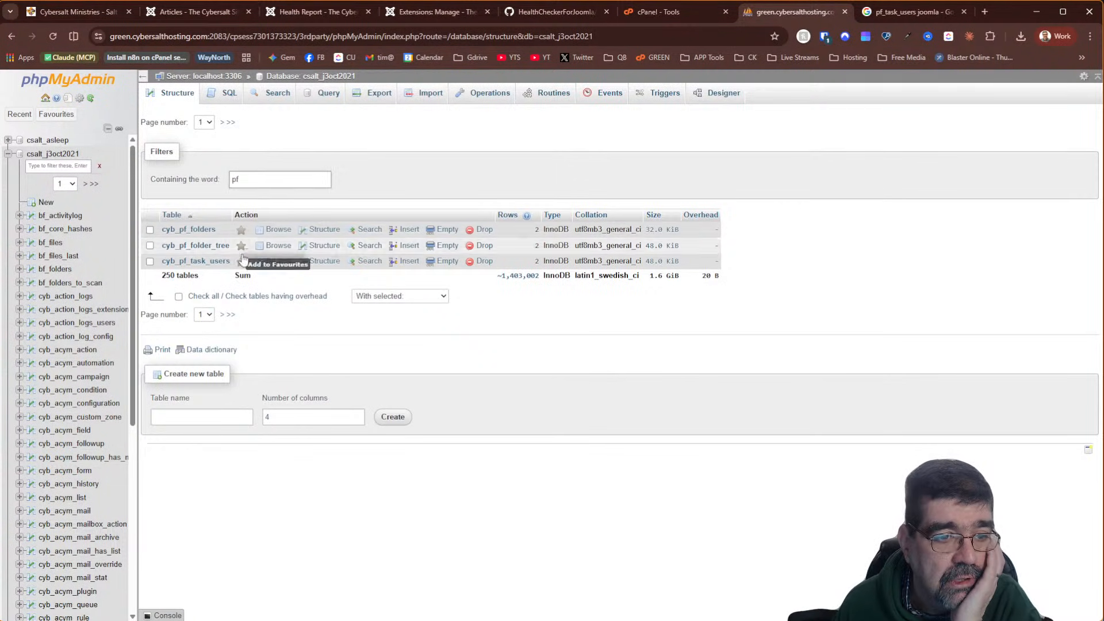
{"action": "left_click", "coordinate": [179, 297]}
{"action": "left_click", "coordinate": [402, 295]}
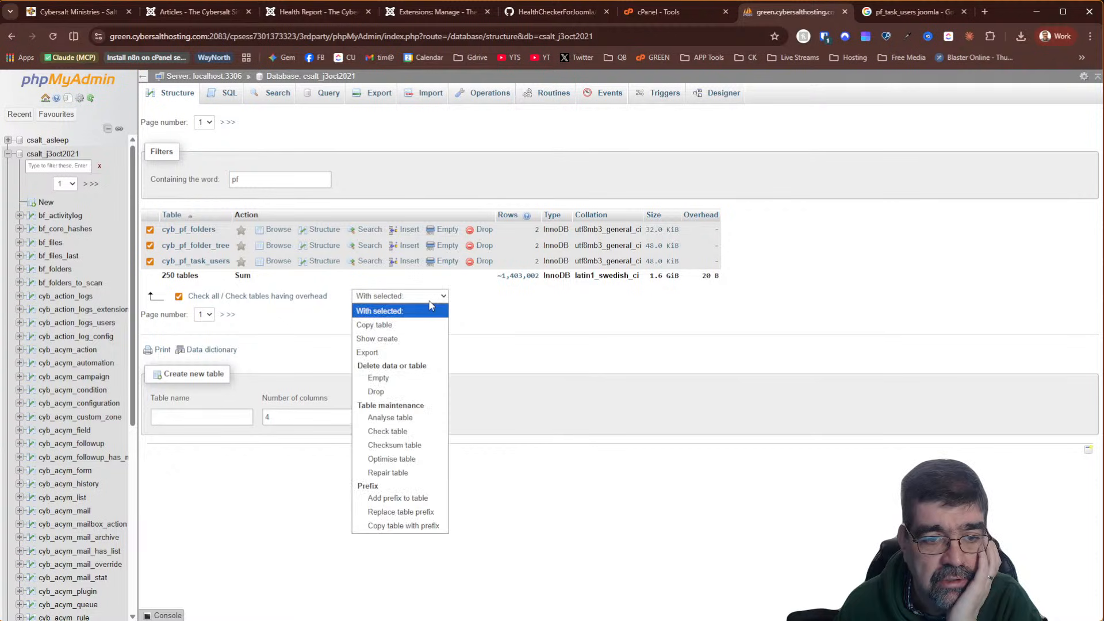
{"action": "left_click", "coordinate": [412, 392]}
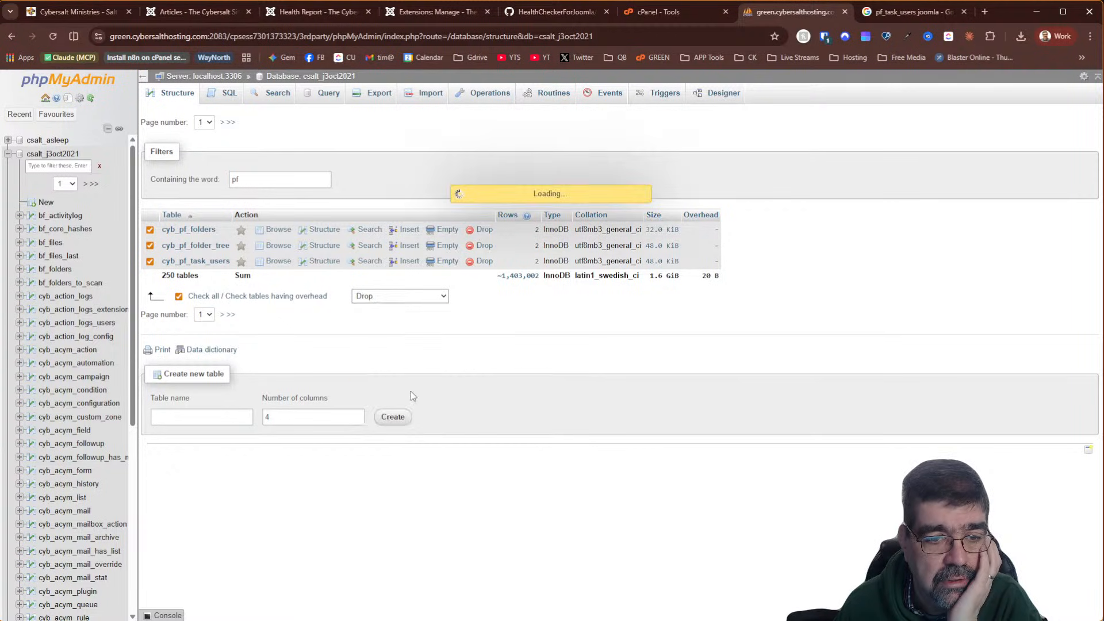
{"action": "left_click", "coordinate": [1055, 166]}
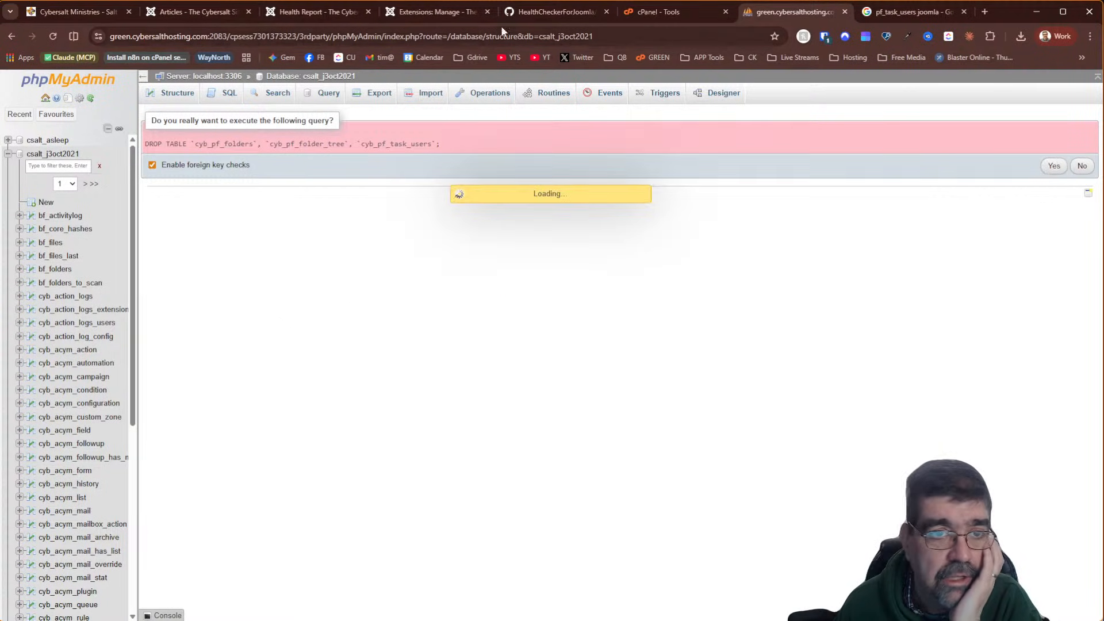
{"action": "left_click", "coordinate": [313, 12]}
{"action": "left_click", "coordinate": [209, 136]}
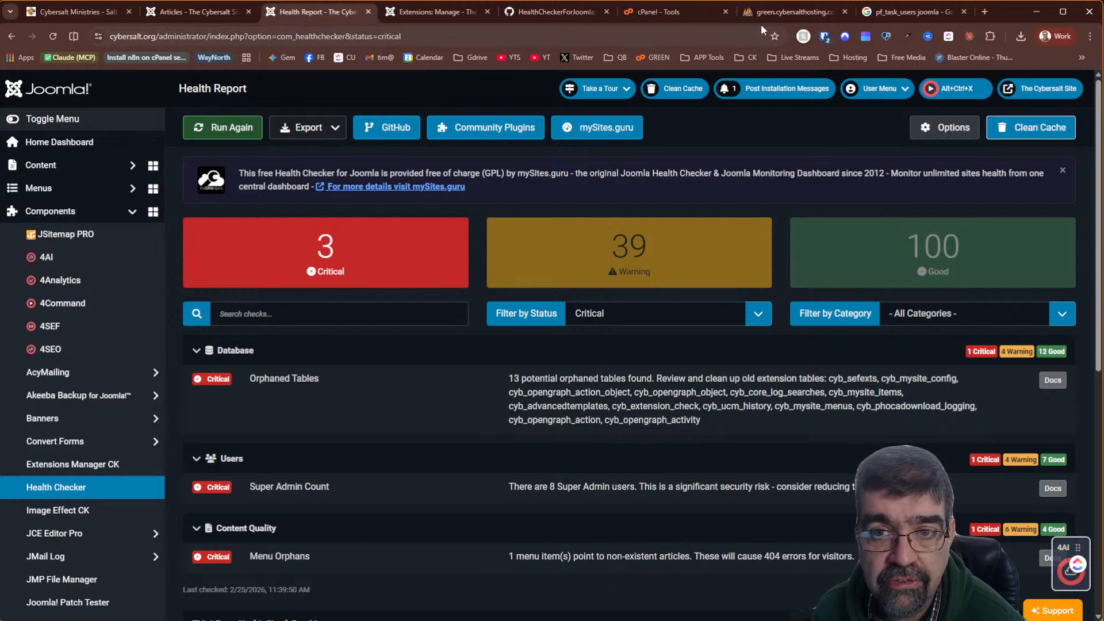
After reading the 13 orphaned tables in the Health Report, go back to the phpMyAdmin database
{"action": "left_click", "coordinate": [776, 12]}
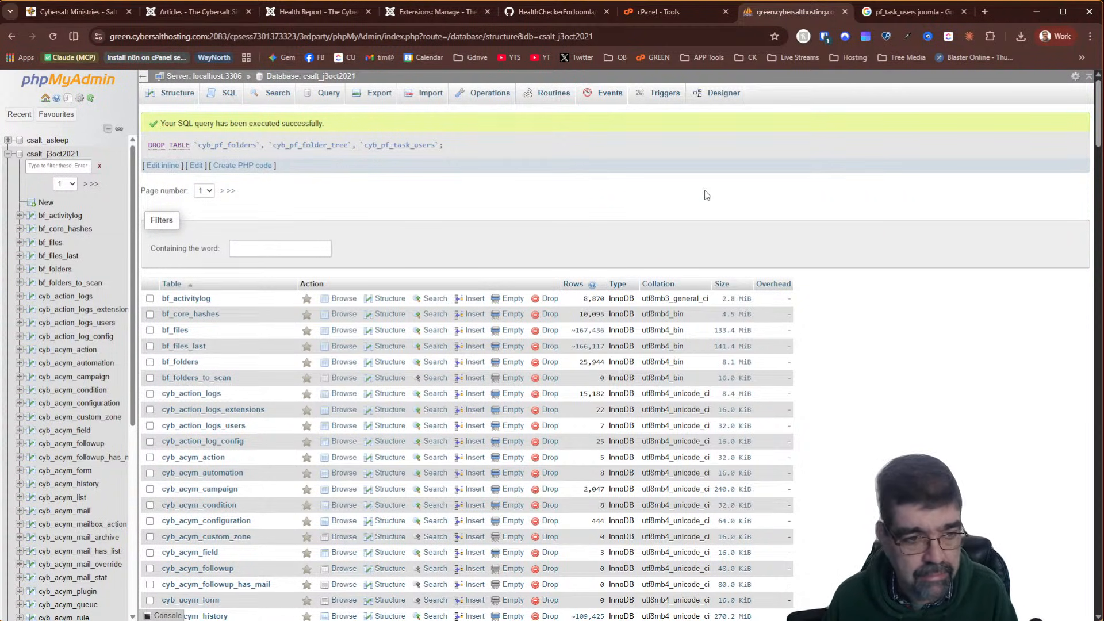
Filter the phpMyAdmin tables by 'advanc' and browse the rows of cyb_advancedtemplates
{"action": "left_click", "coordinate": [256, 247]}
{"action": "type", "text": "advanced"}
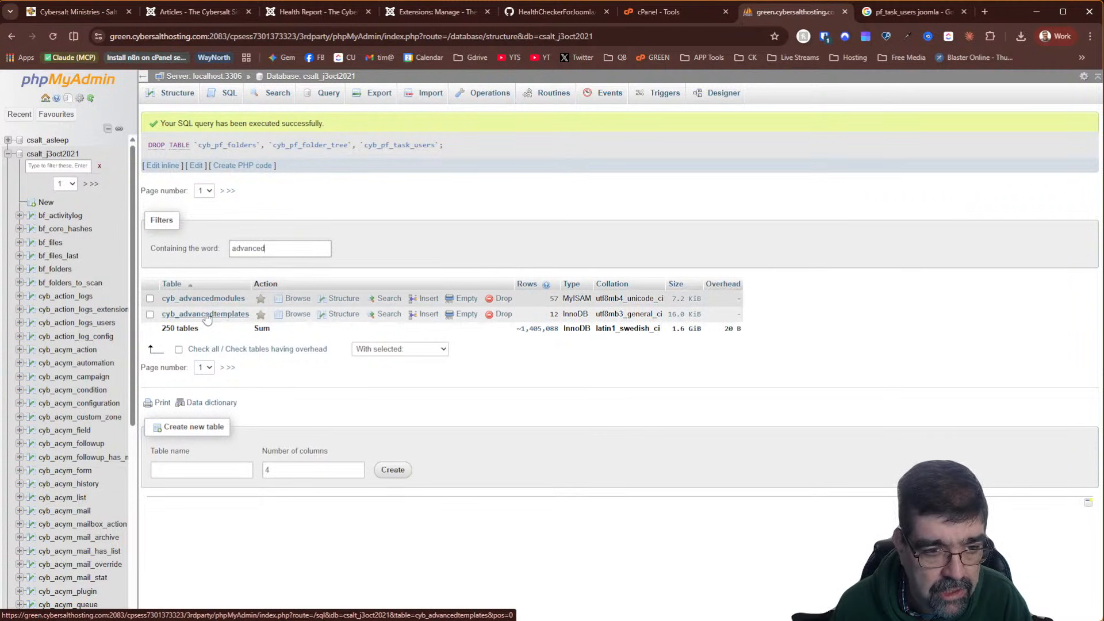
{"action": "left_click", "coordinate": [298, 315]}
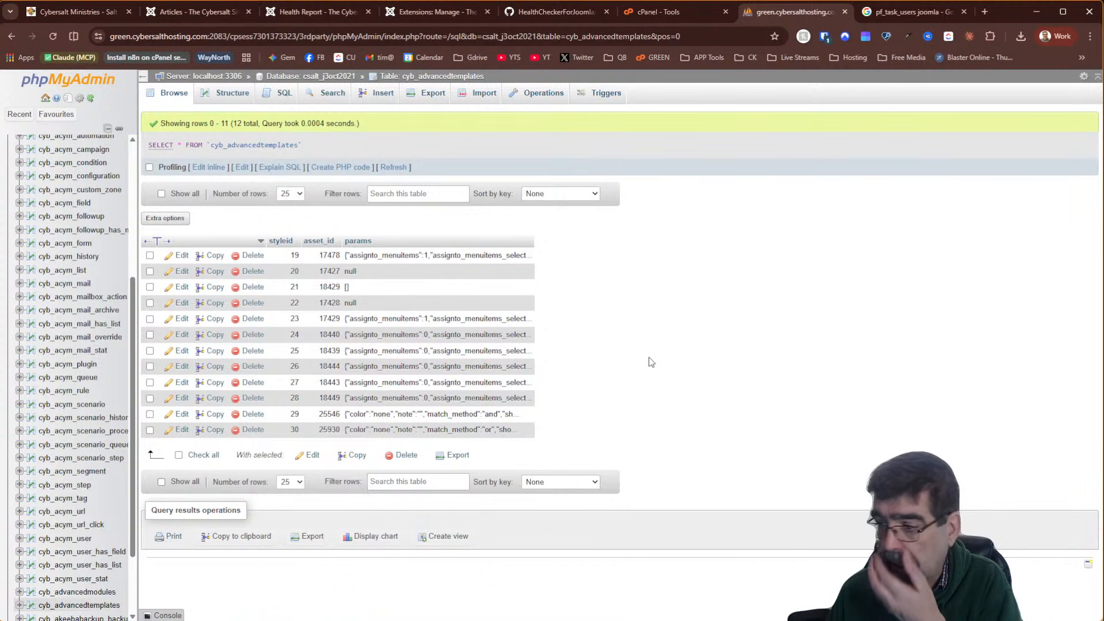
{"action": "left_click", "coordinate": [329, 77]}
Drop the cyb_advancedtemplates table and rerun the Joomla health checks
{"action": "left_click", "coordinate": [285, 178]}
{"action": "type", "text": "advanced"}
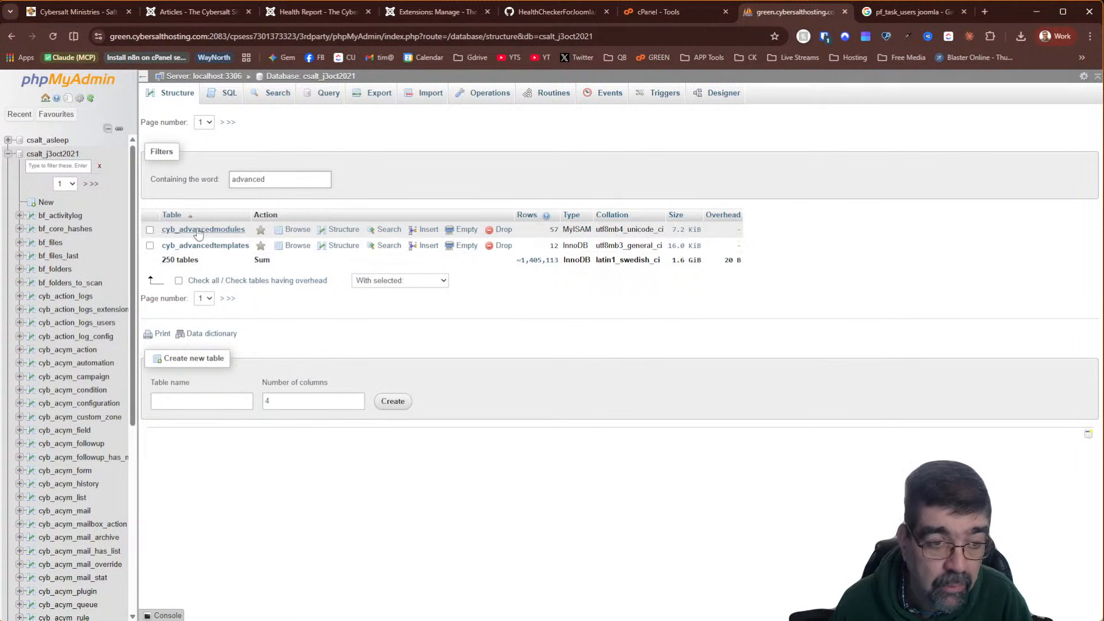
{"action": "left_click", "coordinate": [504, 246]}
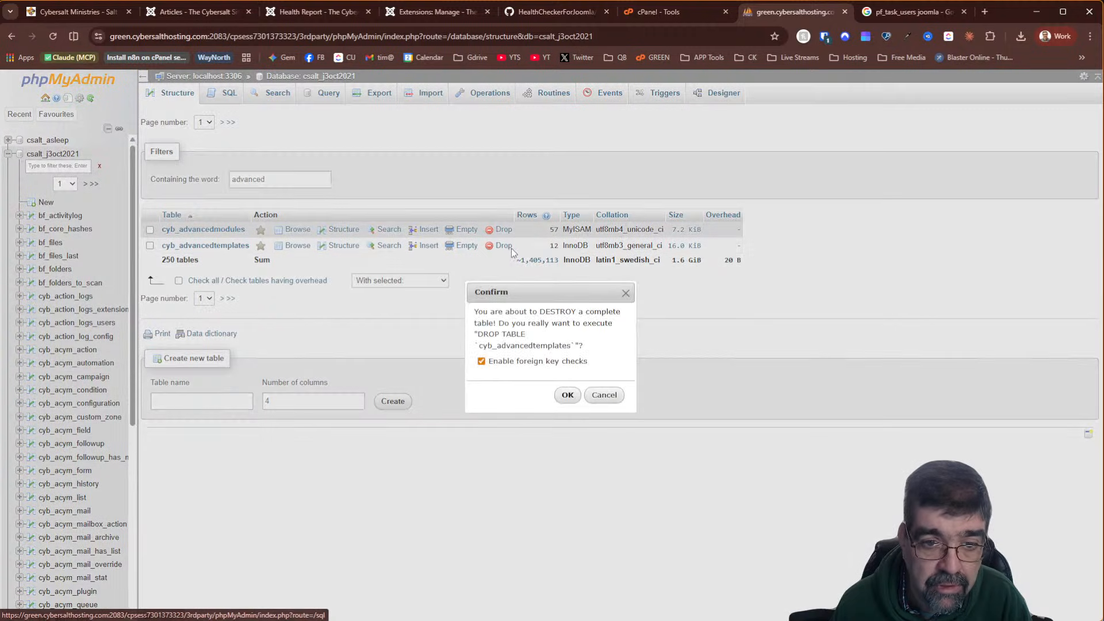
{"action": "left_click", "coordinate": [565, 395]}
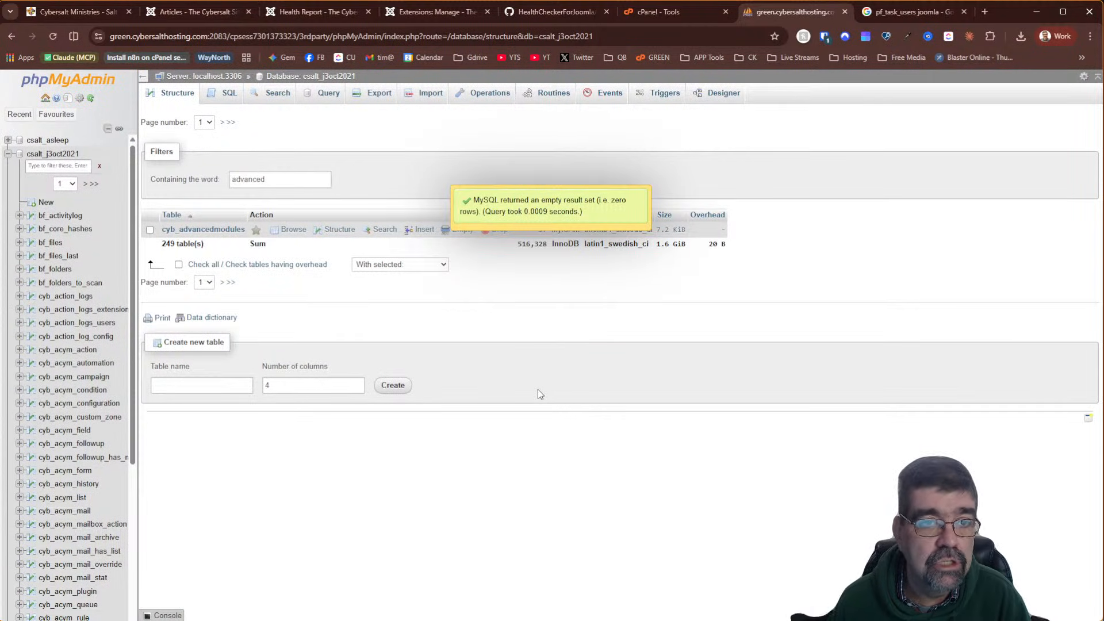
{"action": "left_click", "coordinate": [292, 14]}
{"action": "left_click", "coordinate": [236, 122]}
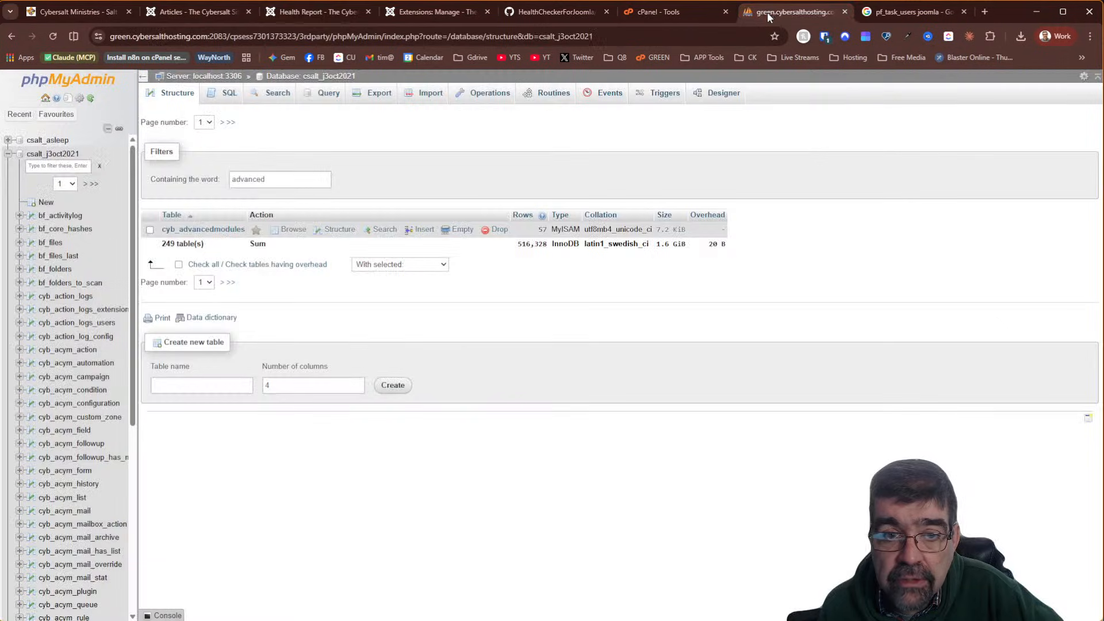
Change the phpMyAdmin table filter to 'open' to list the cyb_opengraph tables, then go to Extensions: Manage
{"action": "left_click", "coordinate": [817, 13]}
{"action": "left_click", "coordinate": [270, 180]}
{"action": "key", "text": "ctrl+a"}
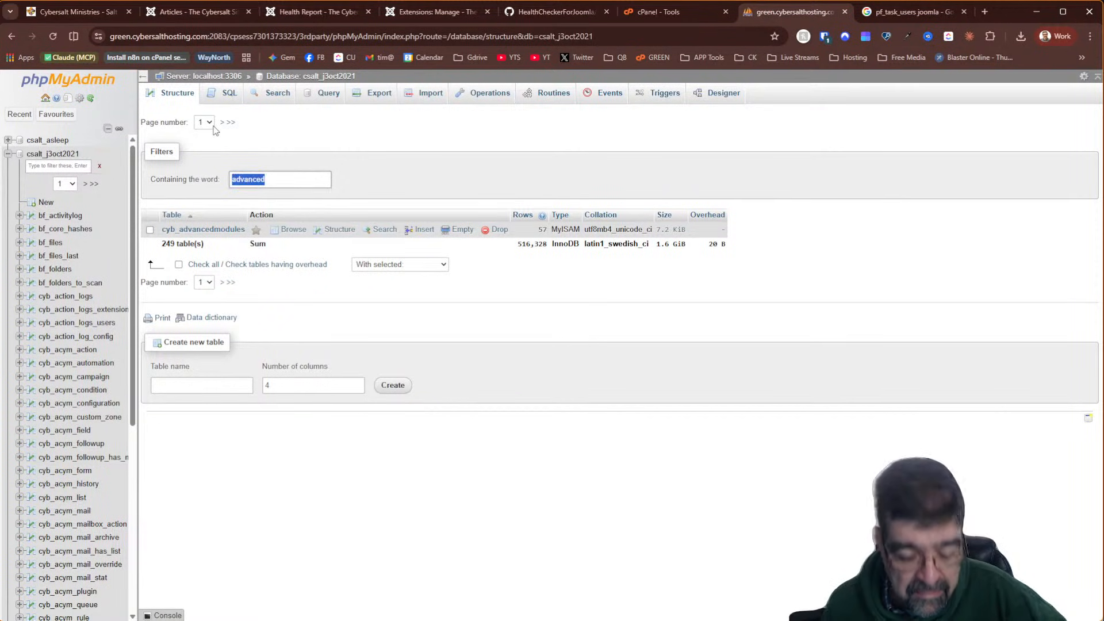
{"action": "type", "text": "open"}
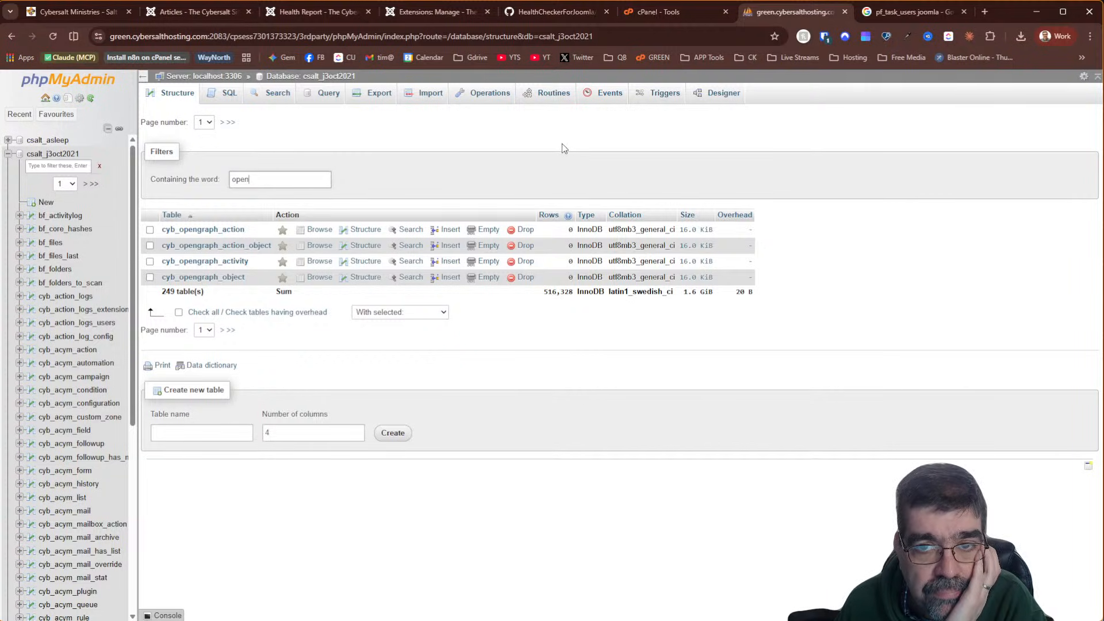
{"action": "left_click", "coordinate": [419, 17]}
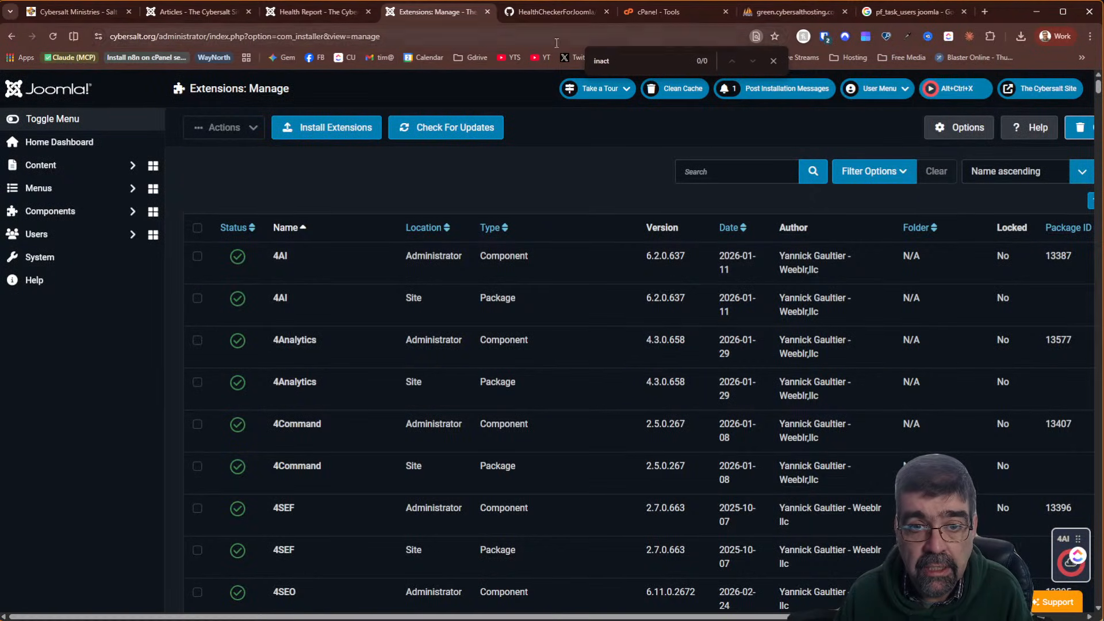
Search the extensions page for 'open' and 'graph' to locate the Open Graph plugins
{"action": "double_click", "coordinate": [606, 63]}
{"action": "type", "text": "open"}
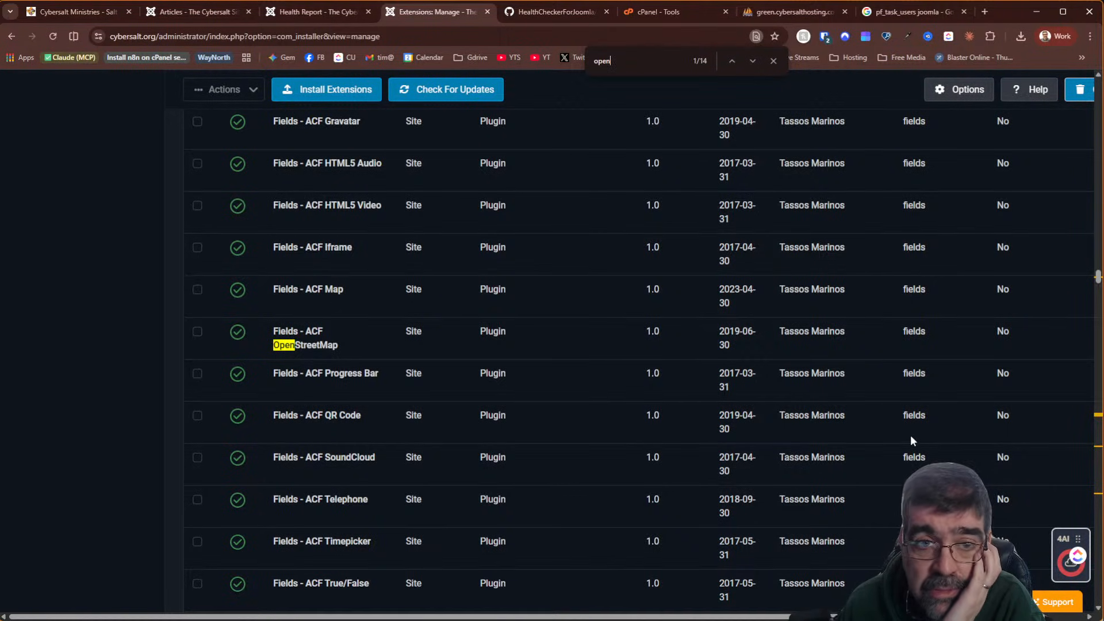
{"action": "key", "text": "ctrl+f"}
{"action": "type", "text": "graph"}
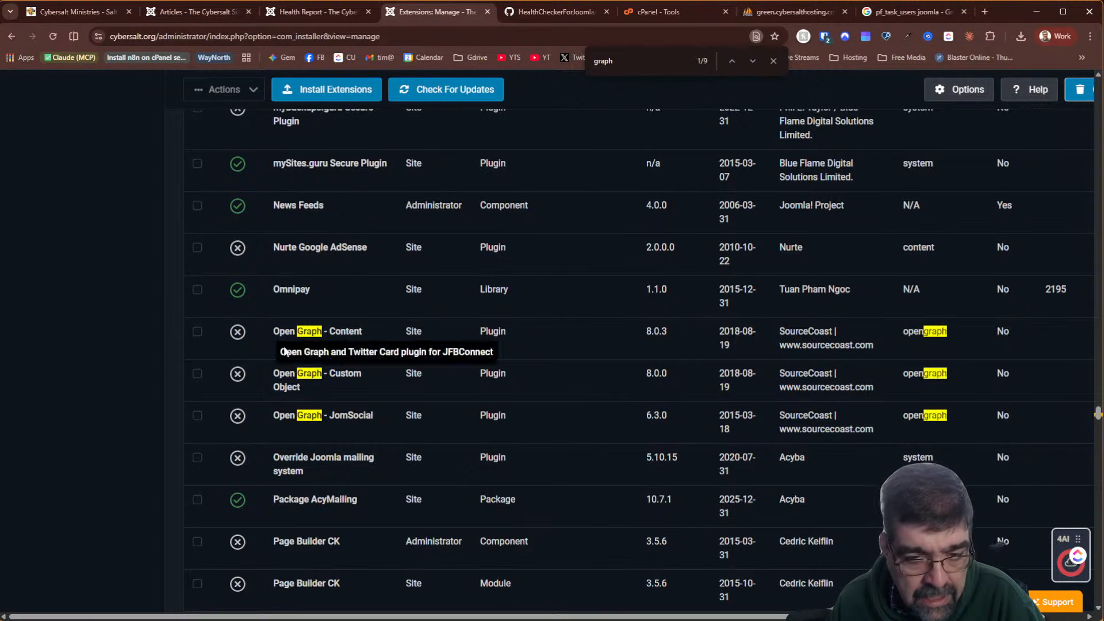
Uninstall the Open Graph Content, Custom Object and JomSocial plugins, then return to the Health Report
{"action": "left_click", "coordinate": [197, 416]}
{"action": "left_click", "coordinate": [197, 374]}
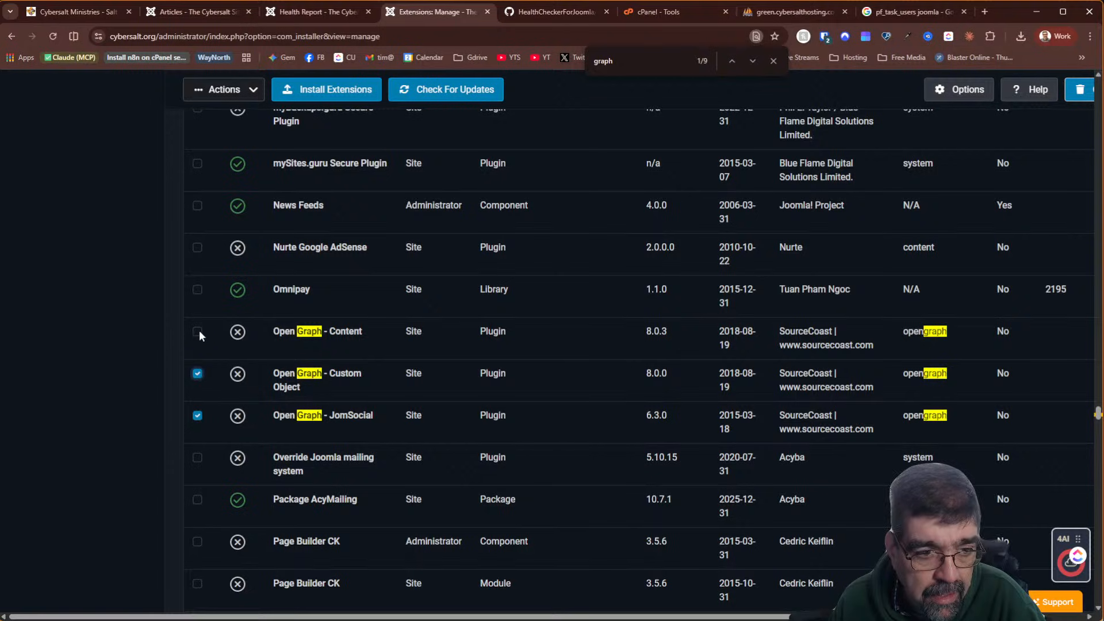
{"action": "left_click", "coordinate": [197, 332]}
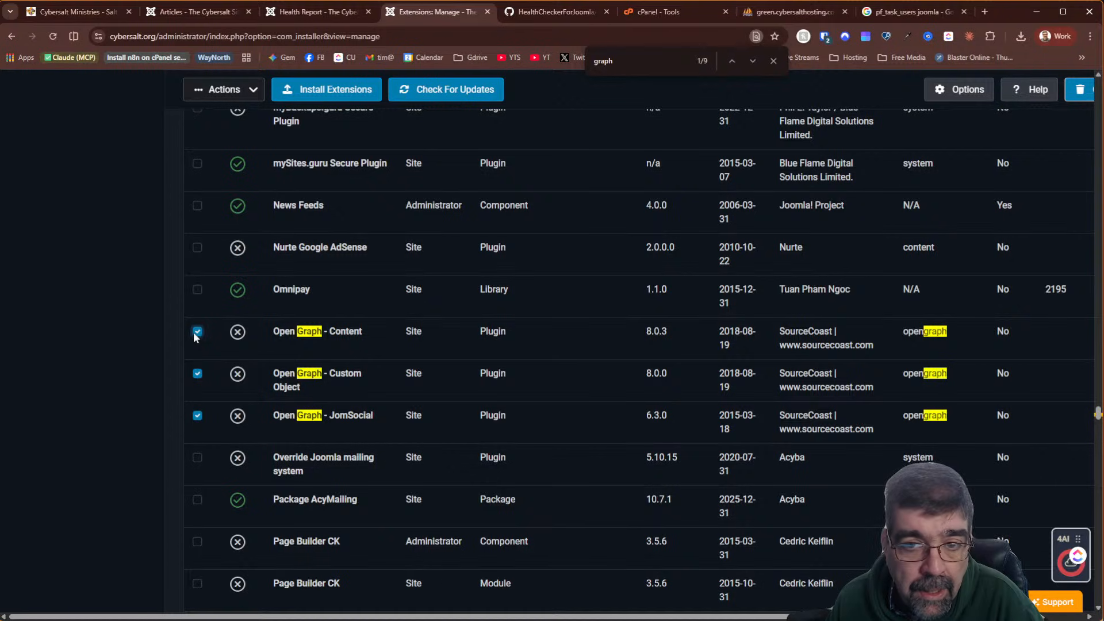
{"action": "scroll", "coordinate": [405, 352], "scroll_direction": "up", "scroll_amount": 2}
{"action": "scroll", "coordinate": [405, 352], "scroll_direction": "down", "scroll_amount": 2}
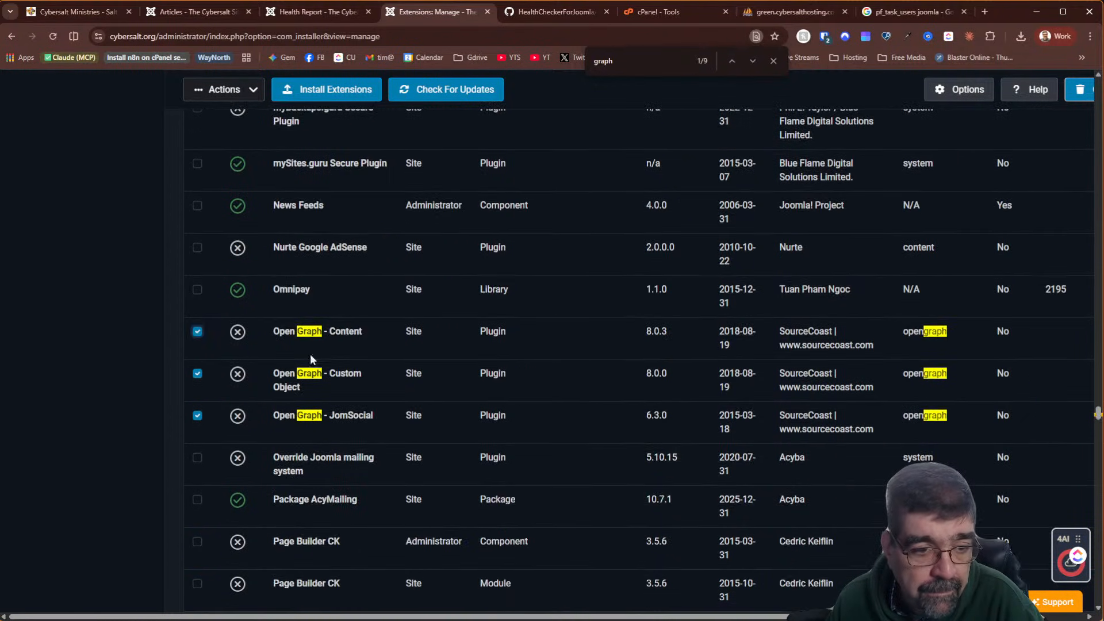
{"action": "left_click", "coordinate": [252, 91]}
{"action": "left_click", "coordinate": [226, 160]}
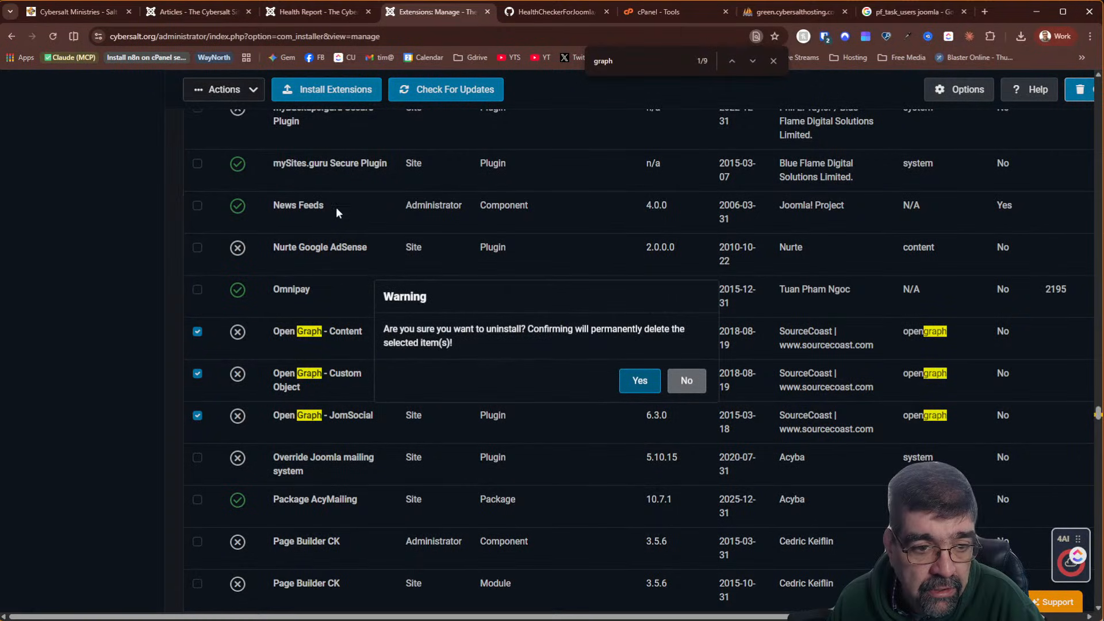
{"action": "left_click", "coordinate": [635, 379]}
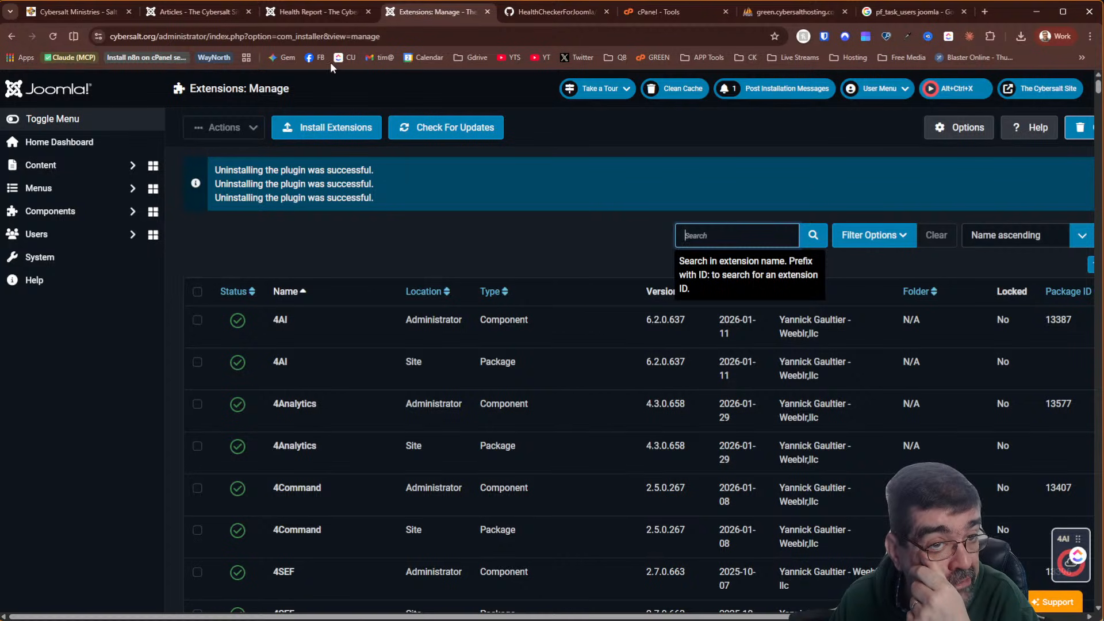
{"action": "left_click", "coordinate": [319, 12]}
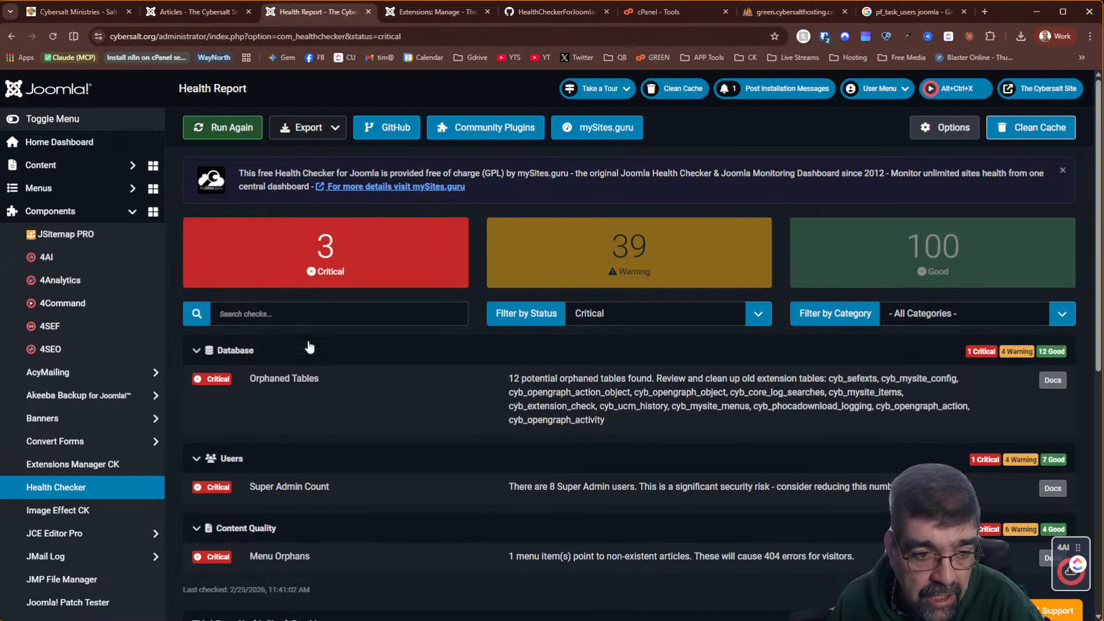
Rerun the health checks, still 12 orphaned tables, then view phpMyAdmin's opengraph table list
{"action": "left_click", "coordinate": [218, 128]}
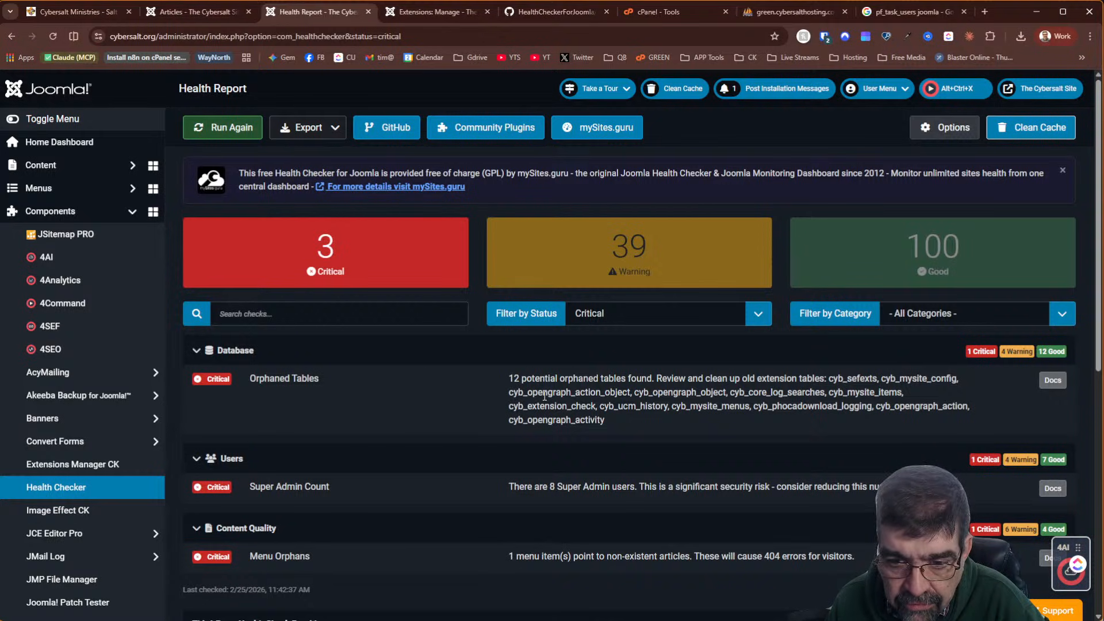
{"action": "left_click", "coordinate": [778, 13]}
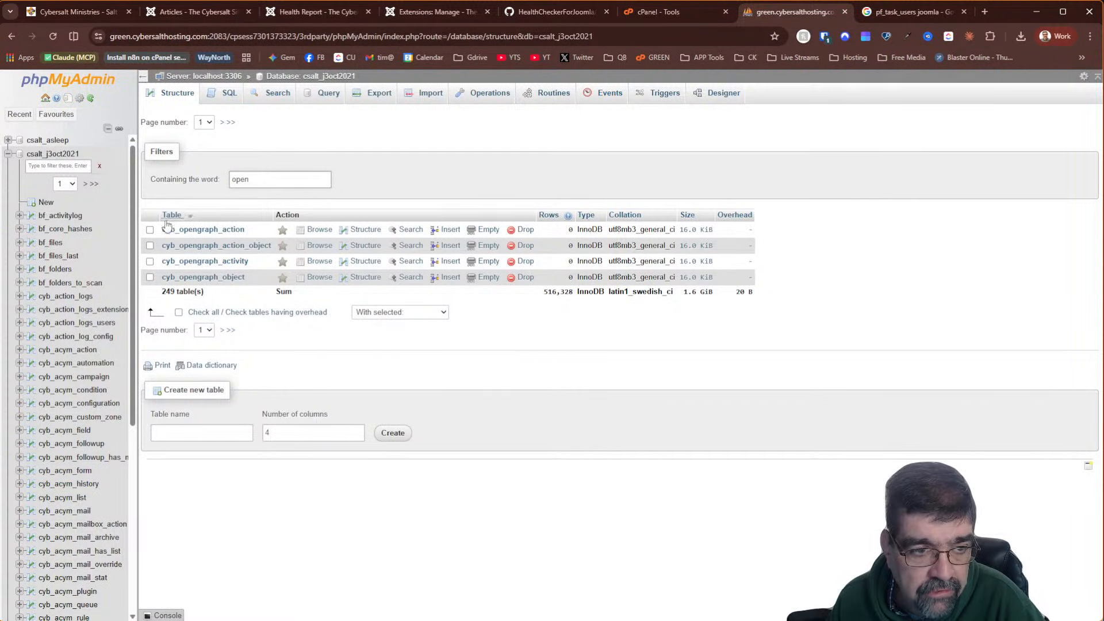
Select all four cyb_opengraph tables and drop them, then return to Extensions: Manage
{"action": "left_click", "coordinate": [179, 313]}
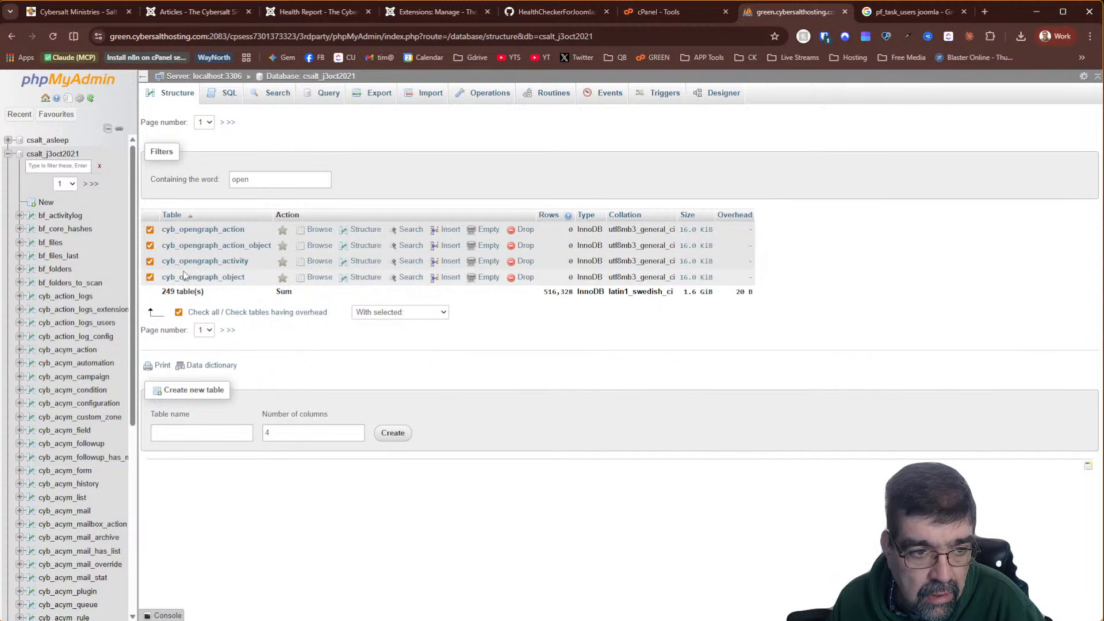
{"action": "left_click", "coordinate": [419, 313]}
{"action": "left_click", "coordinate": [376, 407]}
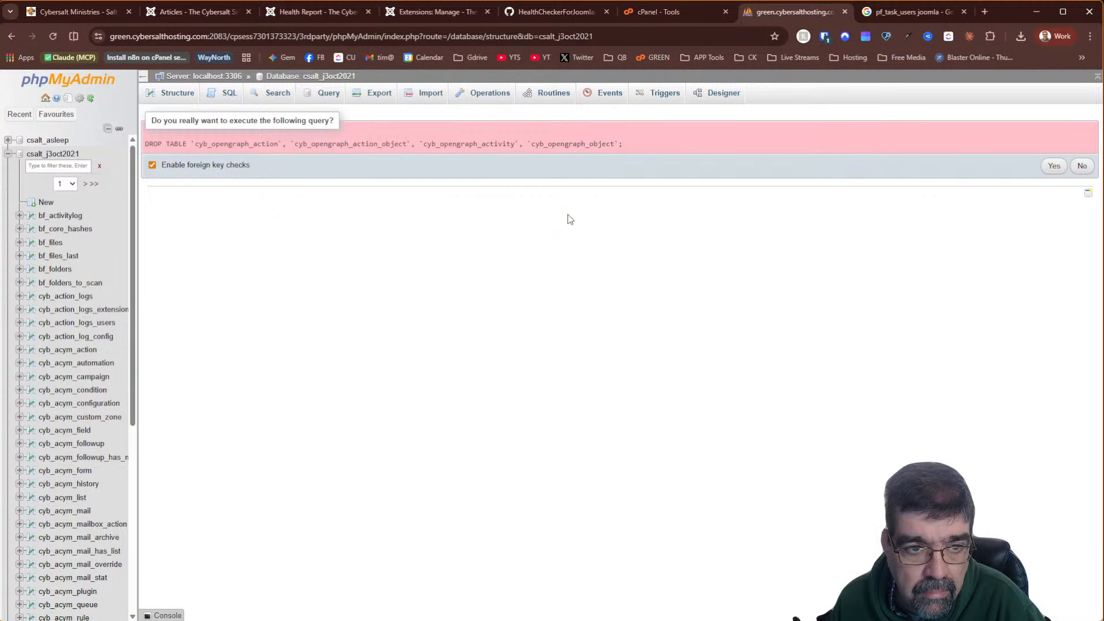
{"action": "left_click", "coordinate": [1053, 167]}
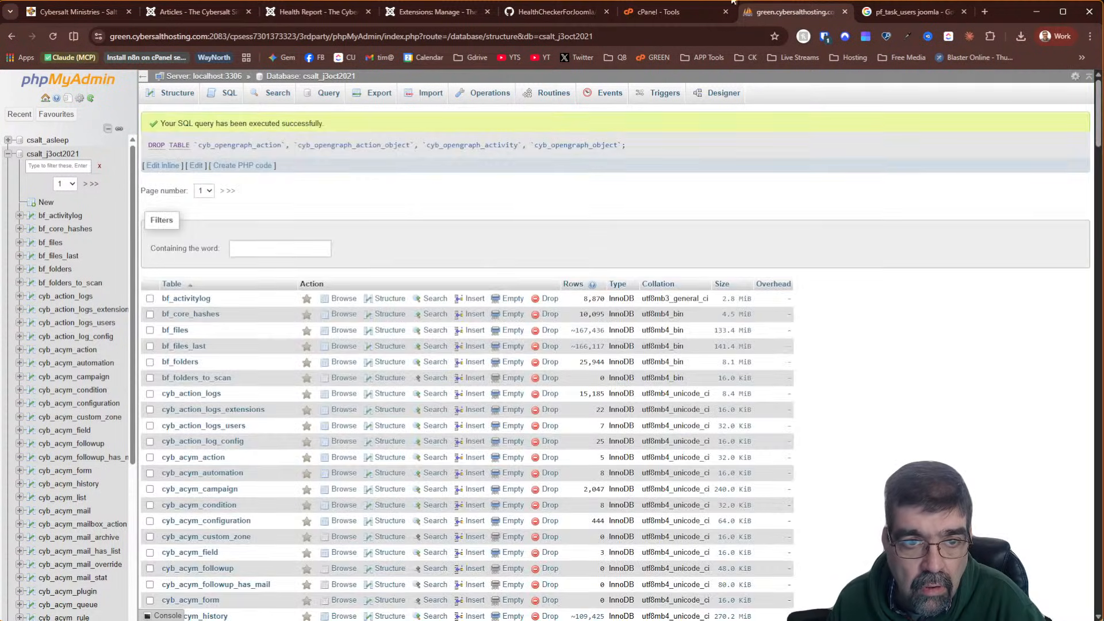
{"action": "left_click", "coordinate": [432, 10]}
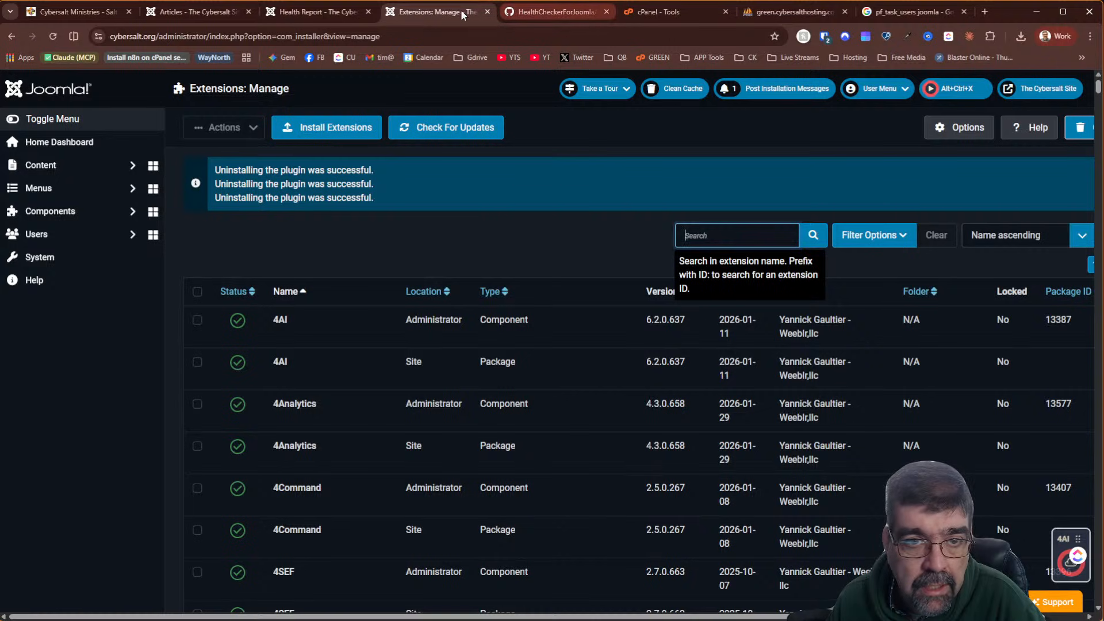
Rerun the Health Report, now showing 2 critical, 40 warning and 100 good checks
{"action": "left_click", "coordinate": [321, 11]}
{"action": "left_click", "coordinate": [217, 133]}
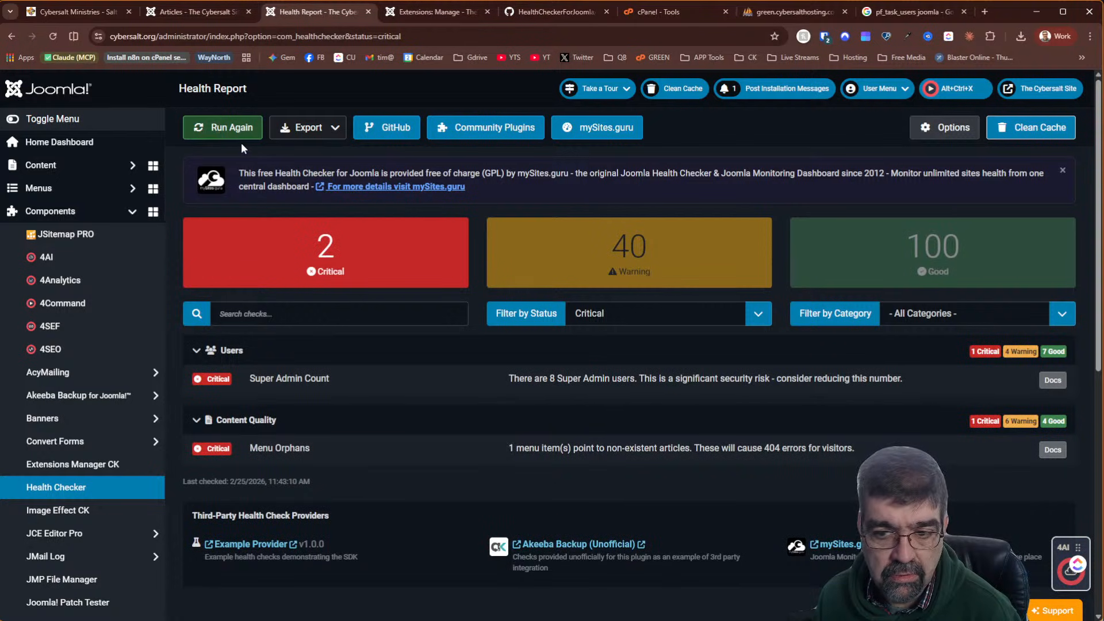
{"action": "scroll", "coordinate": [449, 318], "scroll_direction": "down", "scroll_amount": 8}
{"action": "scroll", "coordinate": [448, 318], "scroll_direction": "up", "scroll_amount": 8}
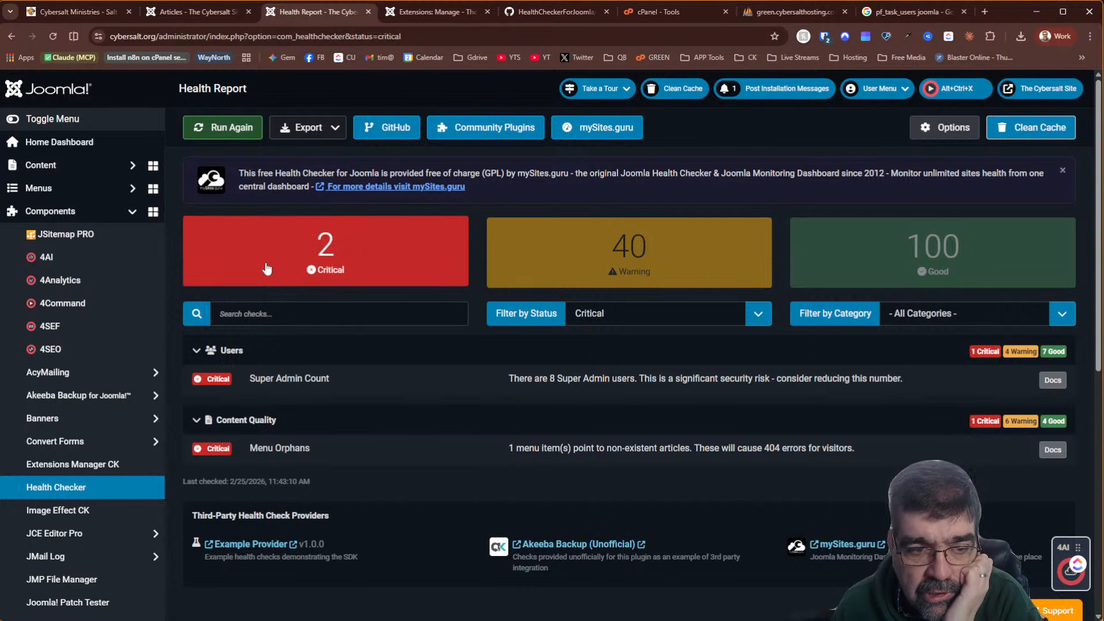
Show only Database warnings, reviewing the 8 possibly orphaned tables, then open Extensions: Manage
{"action": "left_click", "coordinate": [676, 257]}
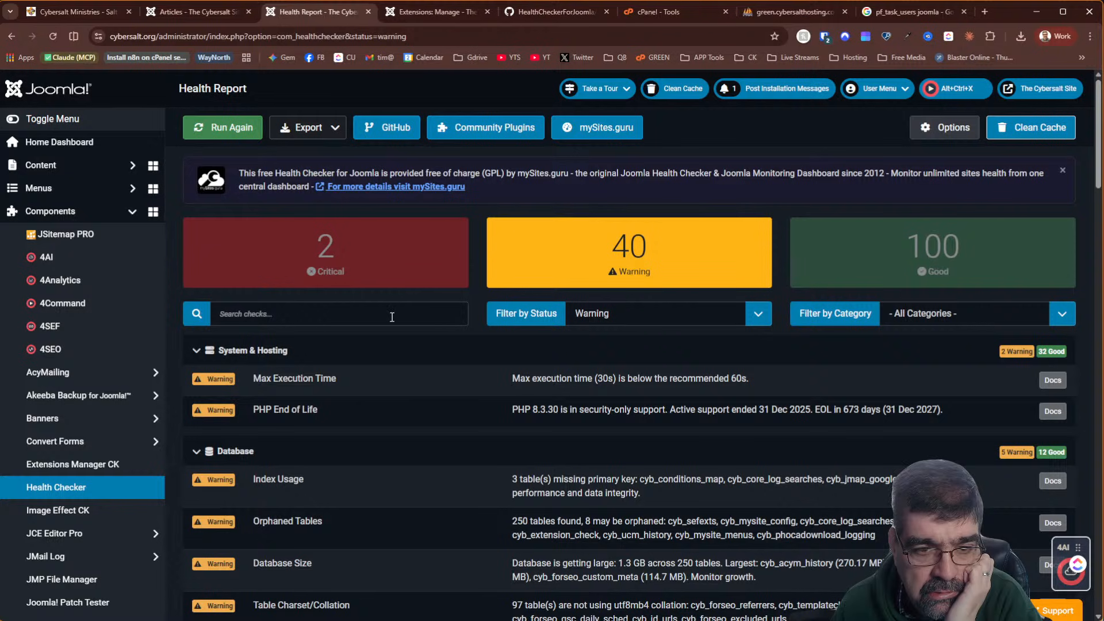
{"action": "left_click", "coordinate": [908, 321]}
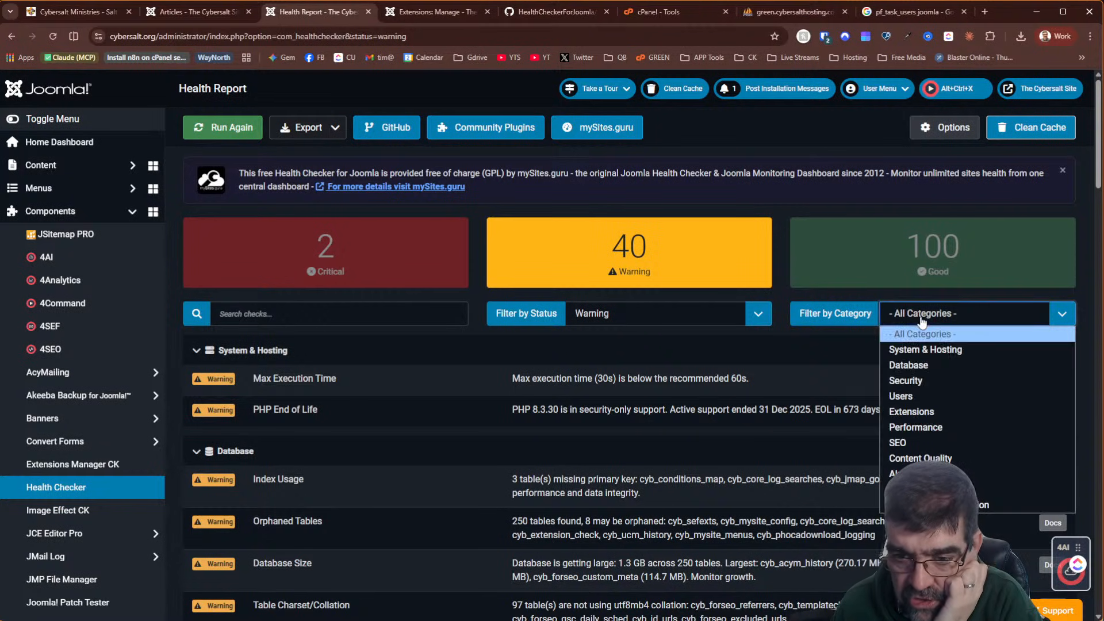
{"action": "left_click", "coordinate": [930, 366]}
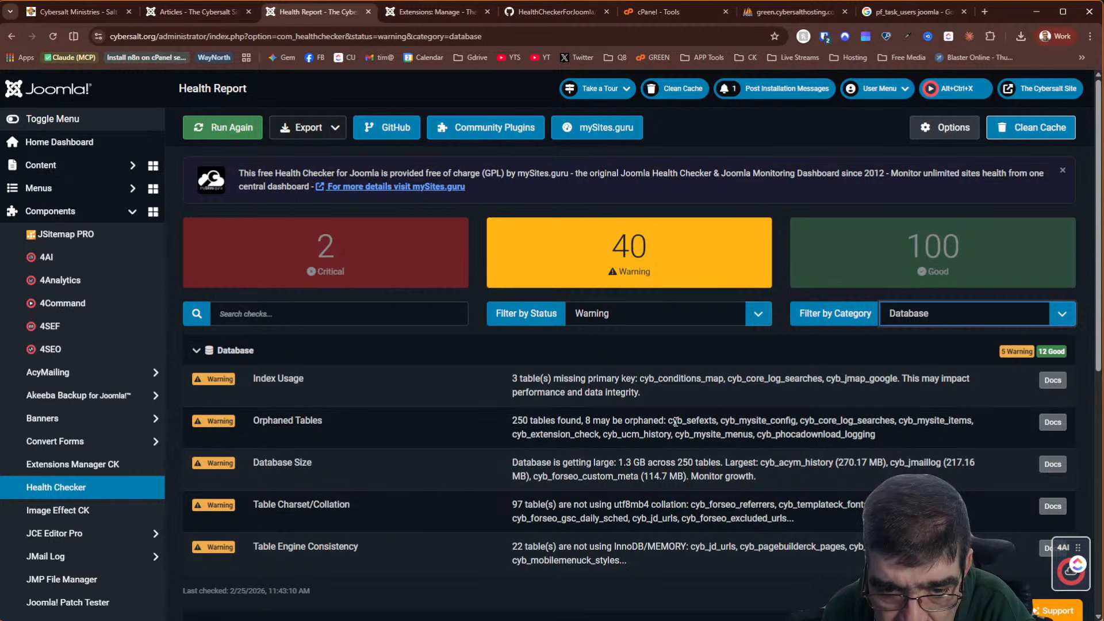
{"action": "left_click", "coordinate": [700, 416]}
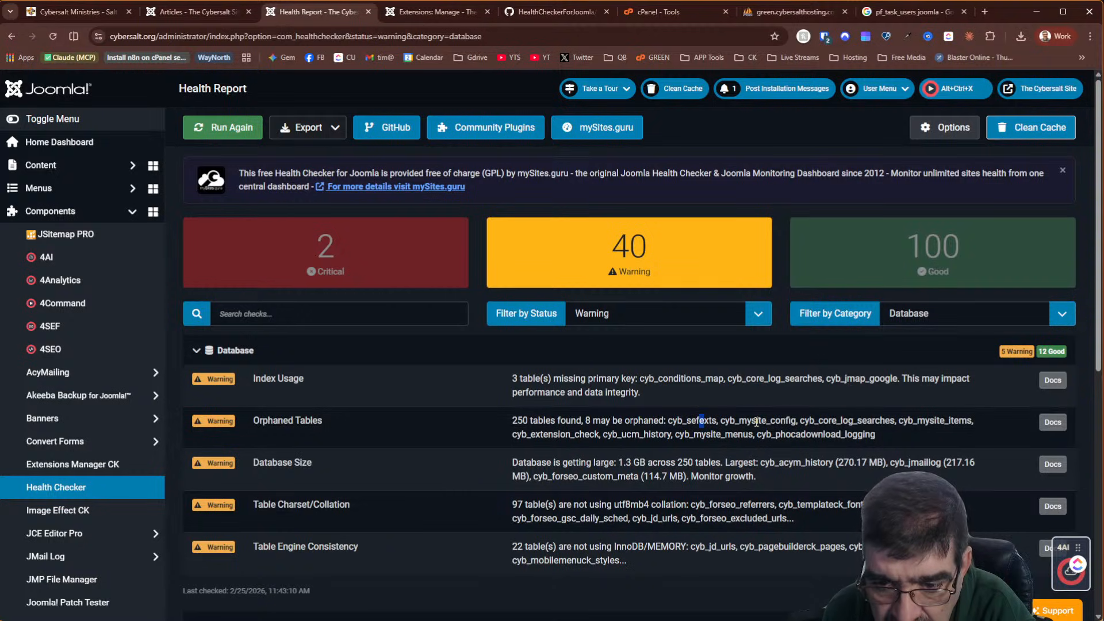
{"action": "left_click", "coordinate": [426, 17]}
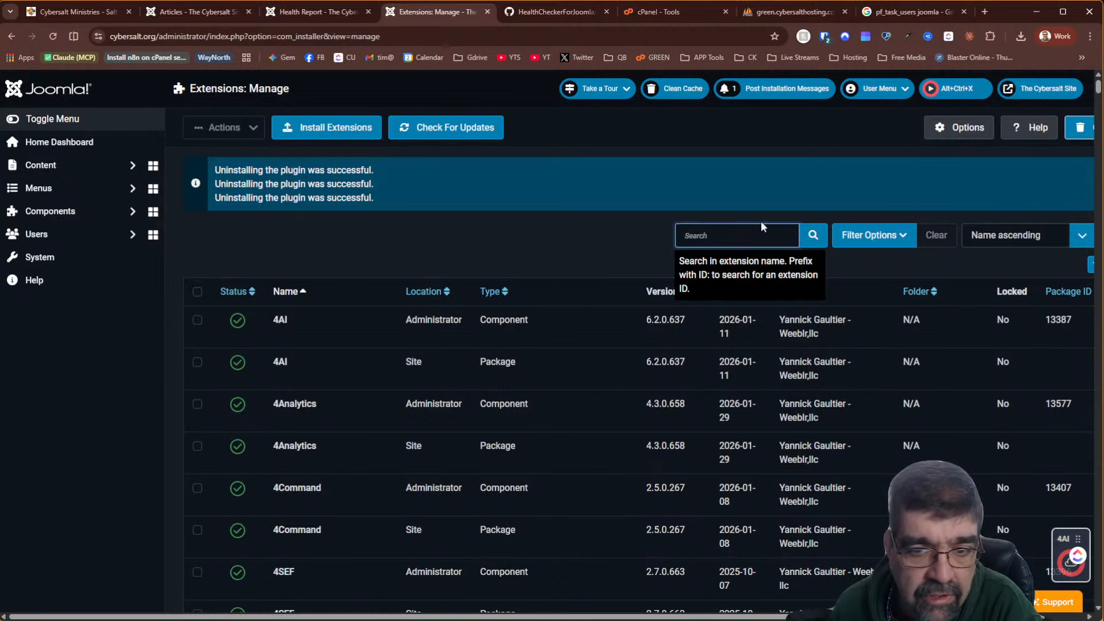
Search installed extensions for 'sefext', finding no match, then switch to phpMyAdmin
{"action": "left_click", "coordinate": [763, 235]}
{"action": "type", "text": "sefext"}
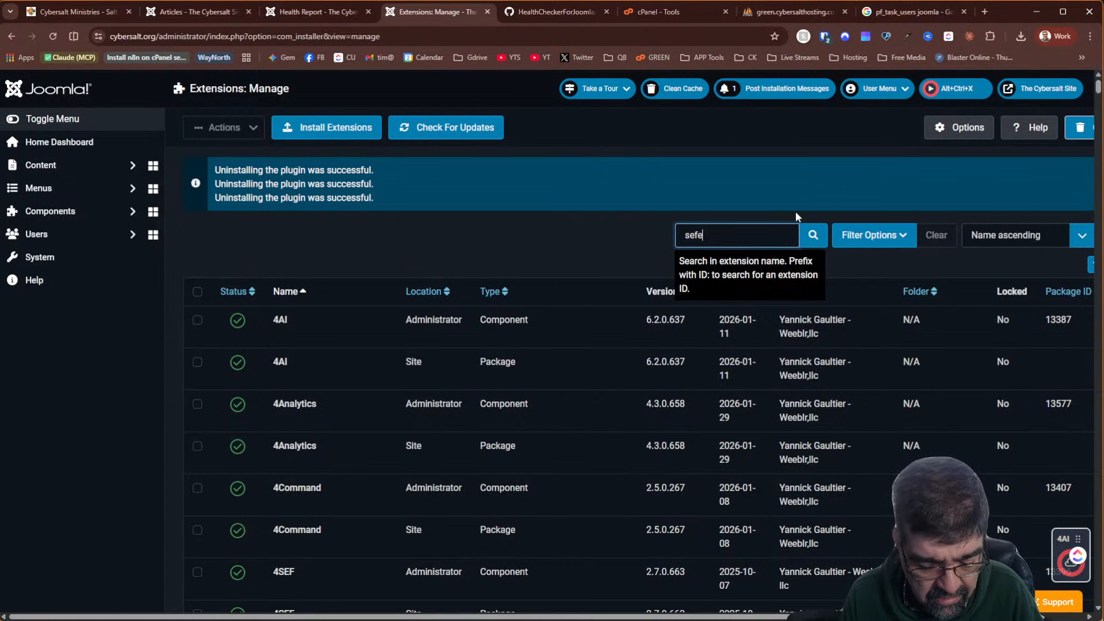
{"action": "left_click", "coordinate": [813, 235]}
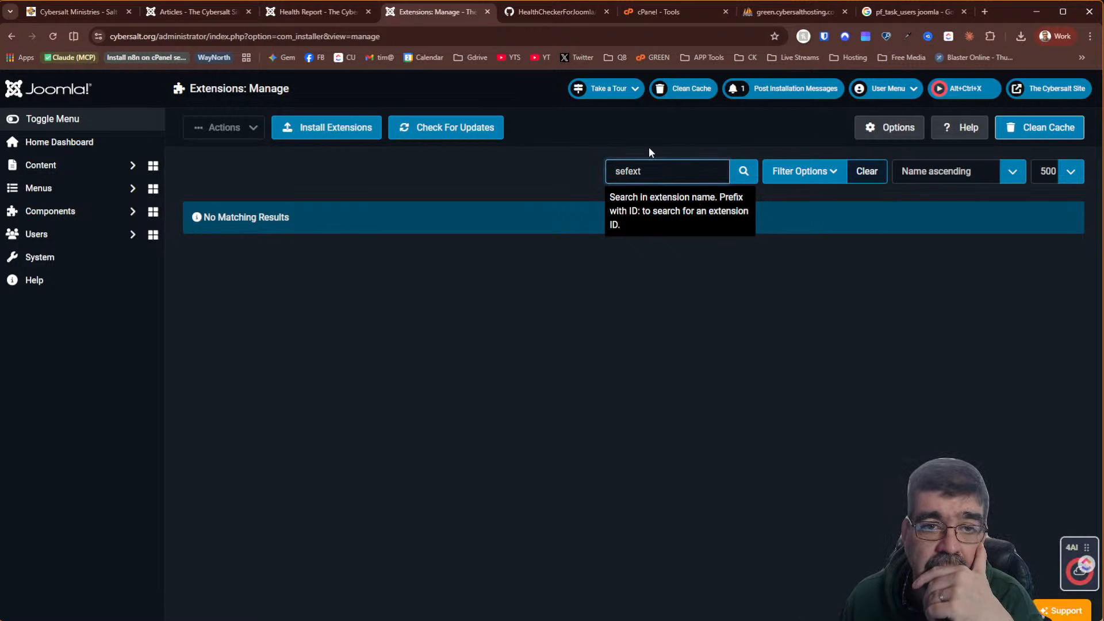
{"action": "left_click", "coordinate": [773, 12]}
Browse cyb_sefexts to confirm it has zero rows, then filter the table list by 'sef'
{"action": "left_click", "coordinate": [271, 246]}
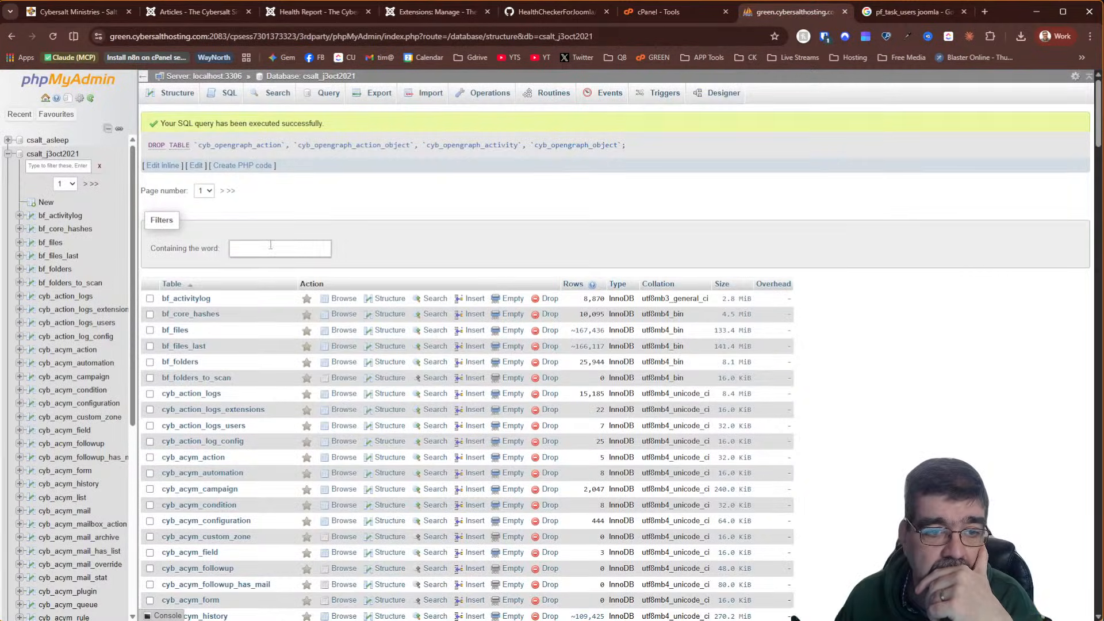
{"action": "type", "text": "sefext"}
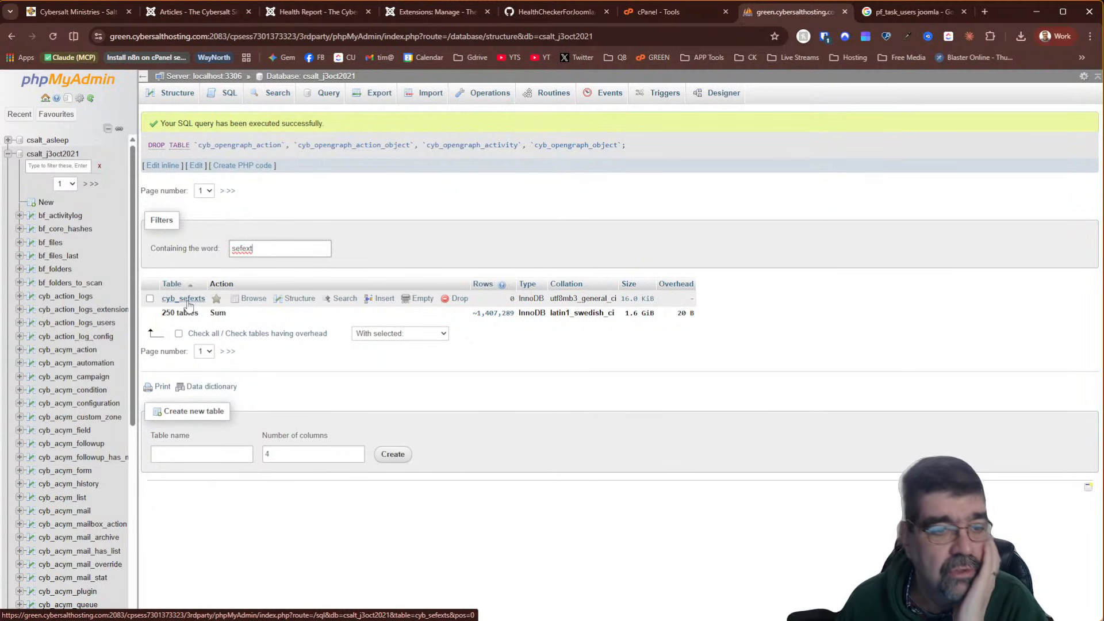
{"action": "left_click", "coordinate": [249, 299]}
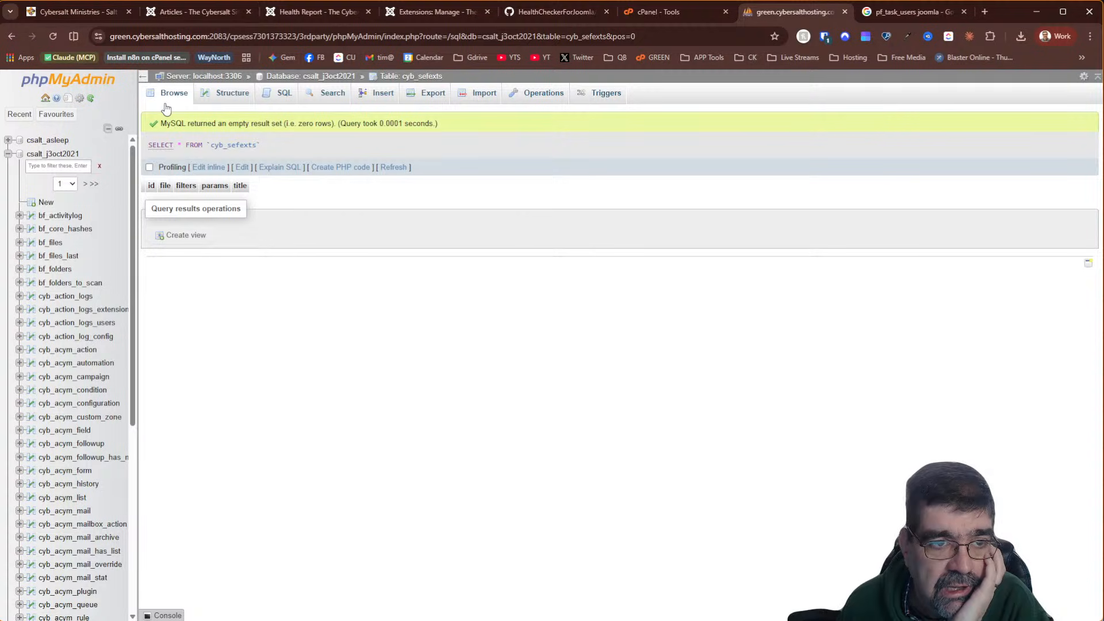
{"action": "left_click", "coordinate": [12, 37]}
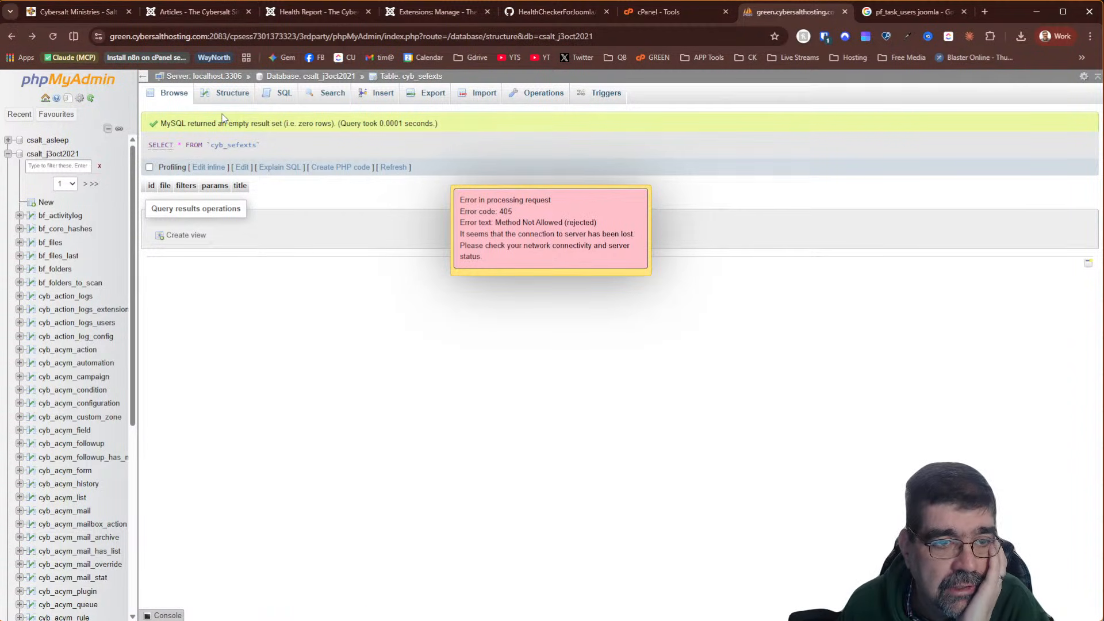
{"action": "left_click", "coordinate": [337, 78]}
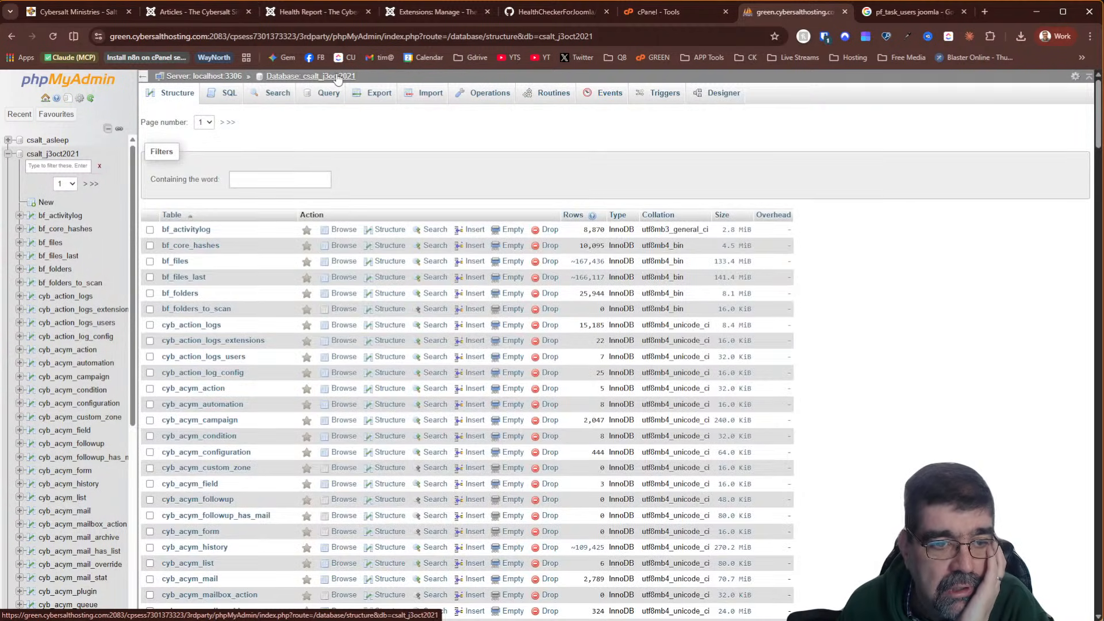
{"action": "left_click", "coordinate": [292, 176]}
{"action": "type", "text": "sef"}
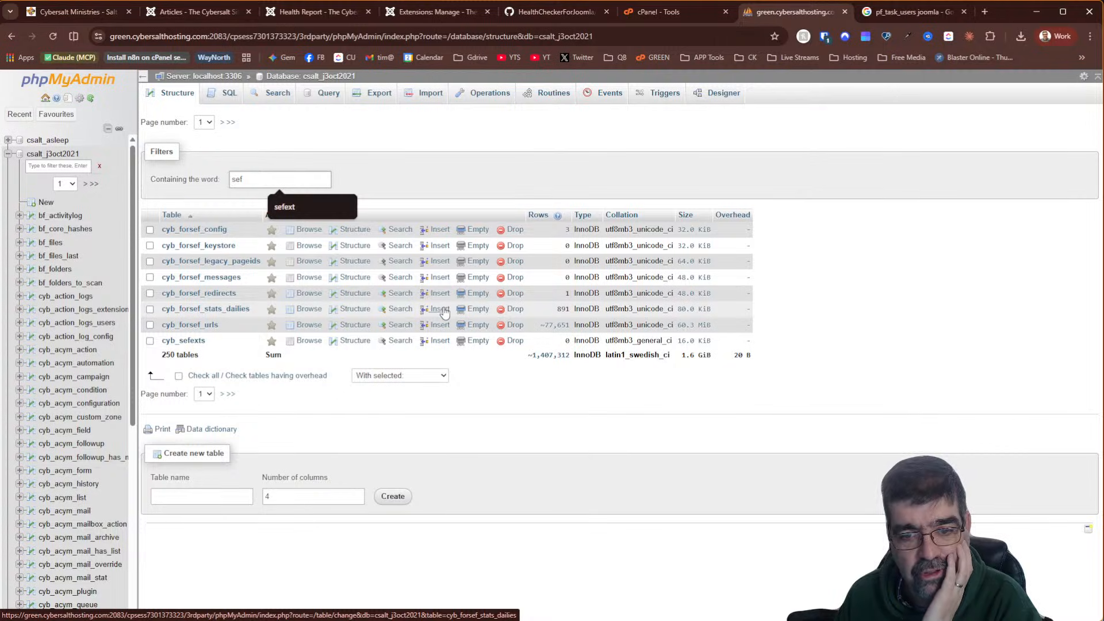
Reset the Extensions: Manage search to list all extensions, then return to phpMyAdmin's sef tables
{"action": "left_click", "coordinate": [441, 13]}
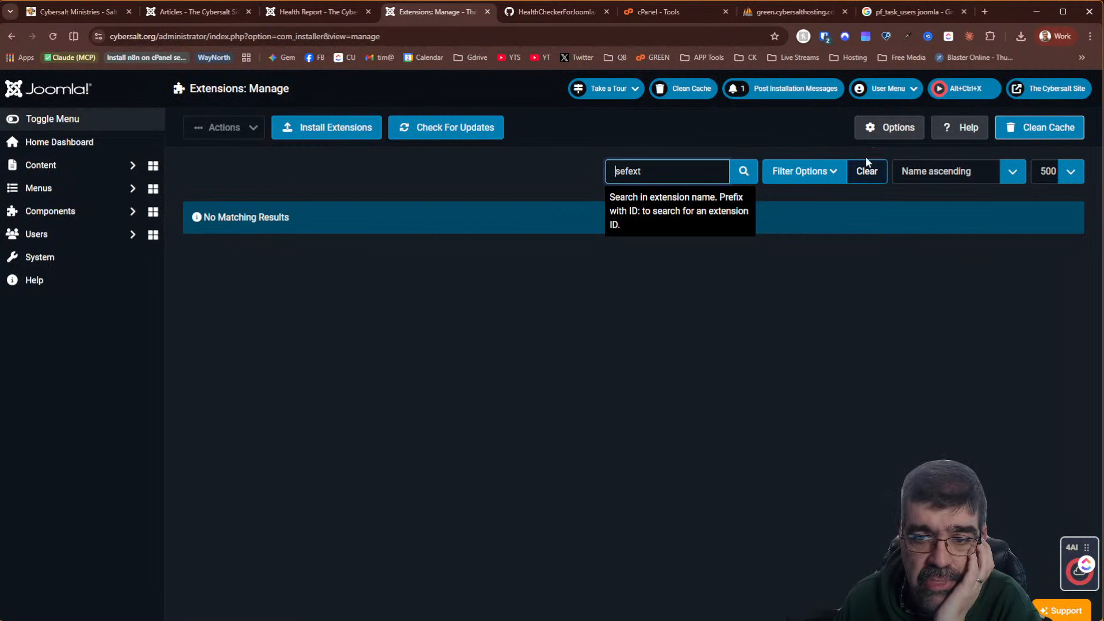
{"action": "left_click", "coordinate": [875, 171]}
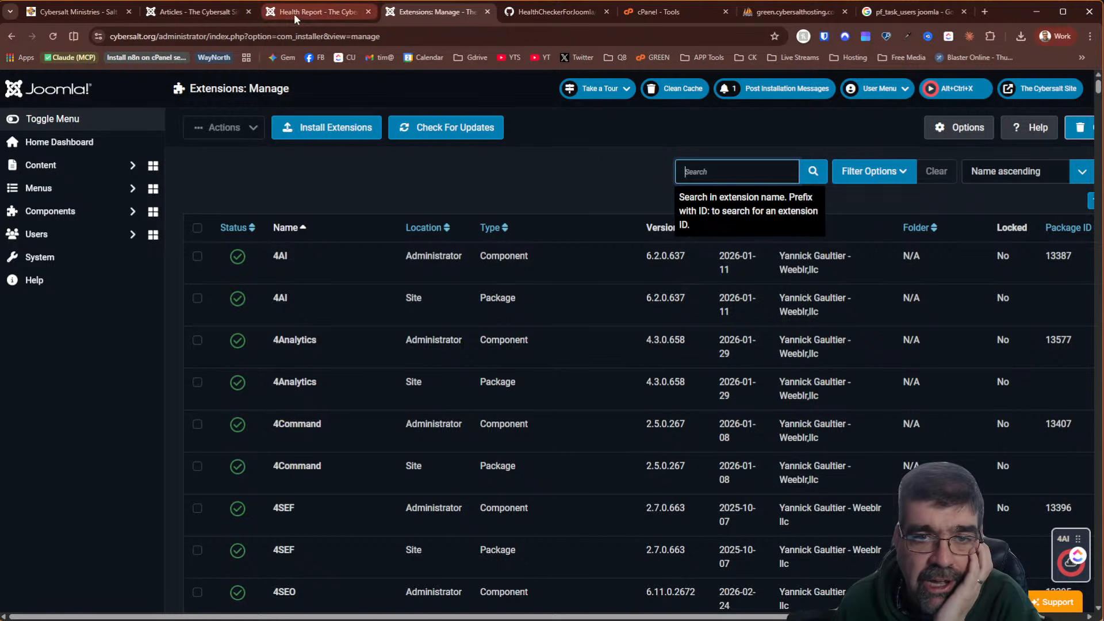
{"action": "left_click", "coordinate": [759, 19]}
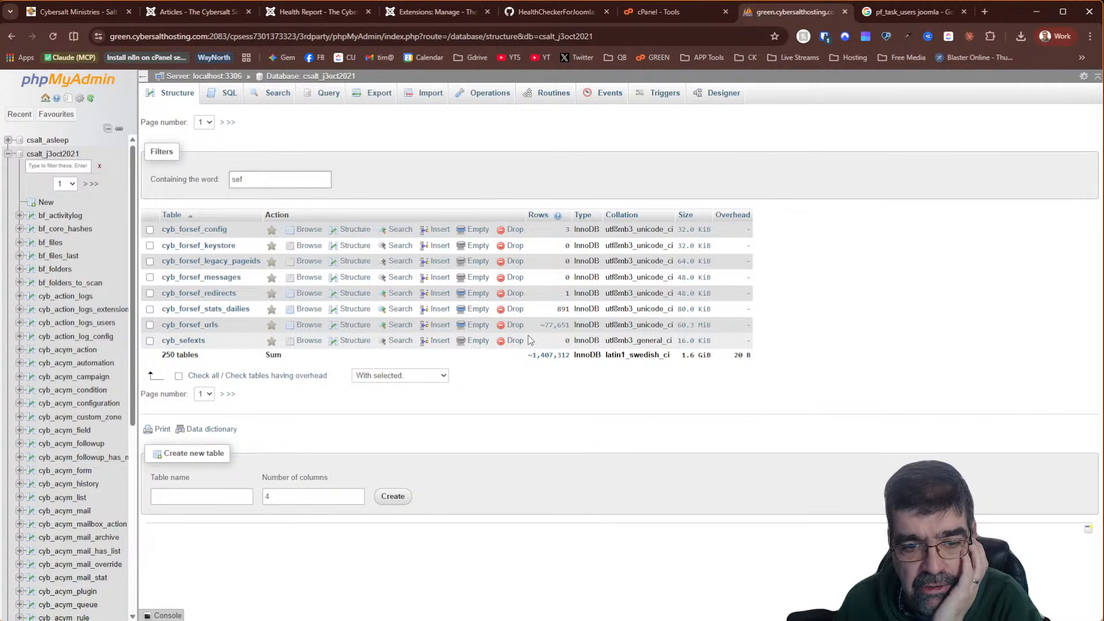
Export the cyb_sefexts table as an SQL backup named sefexts-csalt_j3oct2021.sql
{"action": "left_click", "coordinate": [150, 342]}
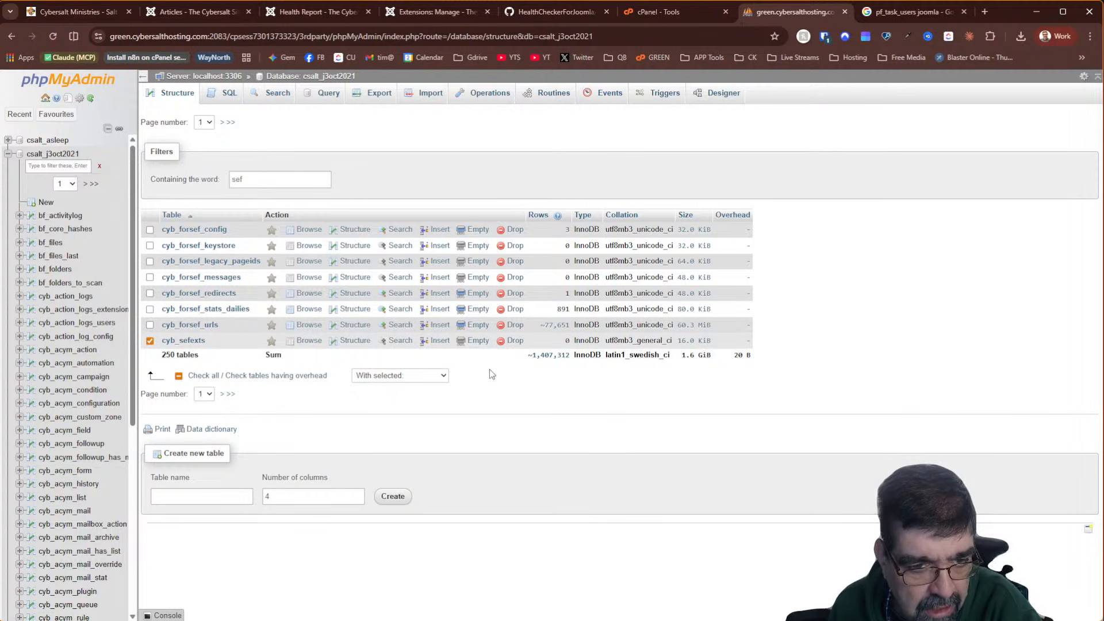
{"action": "left_click", "coordinate": [418, 377]}
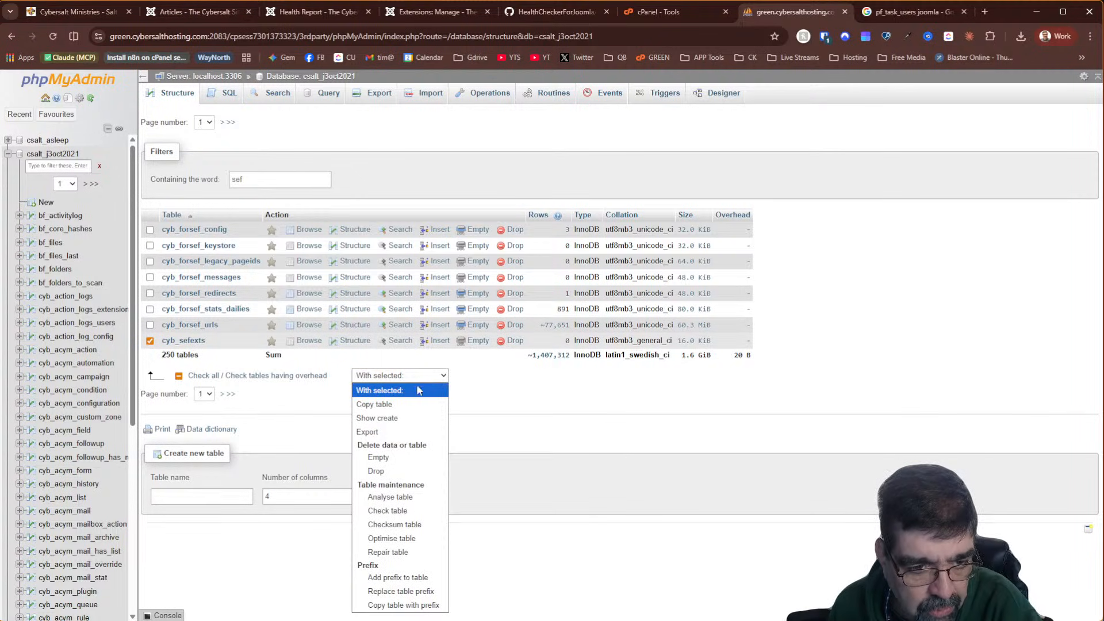
{"action": "left_click", "coordinate": [420, 430]}
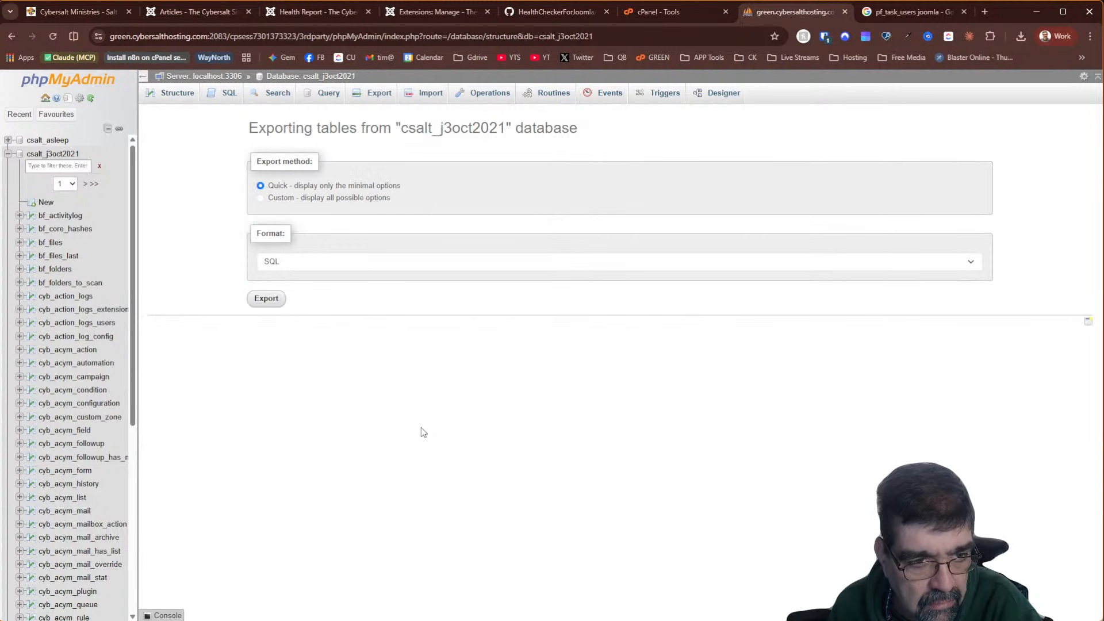
{"action": "left_click", "coordinate": [269, 300]}
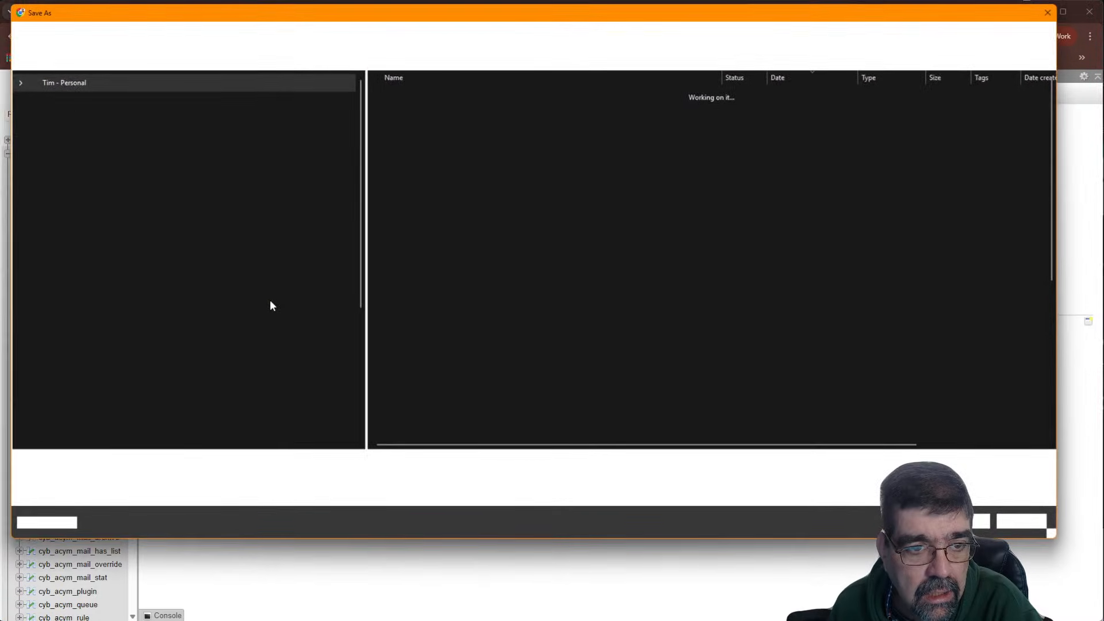
{"action": "key", "text": "Home"}
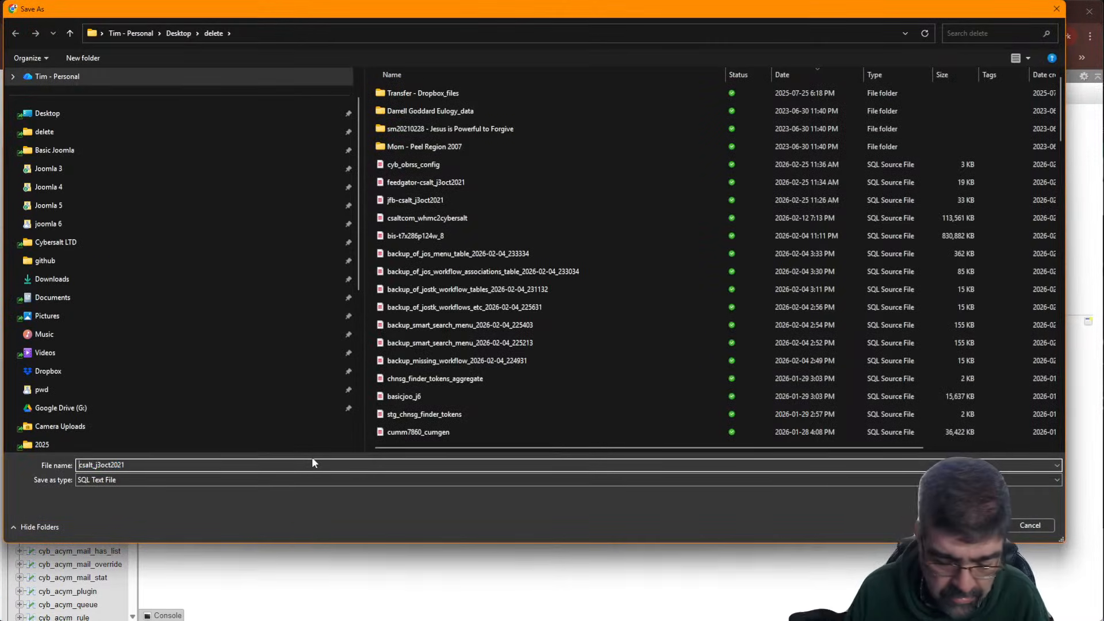
{"action": "type", "text": "sefex"}
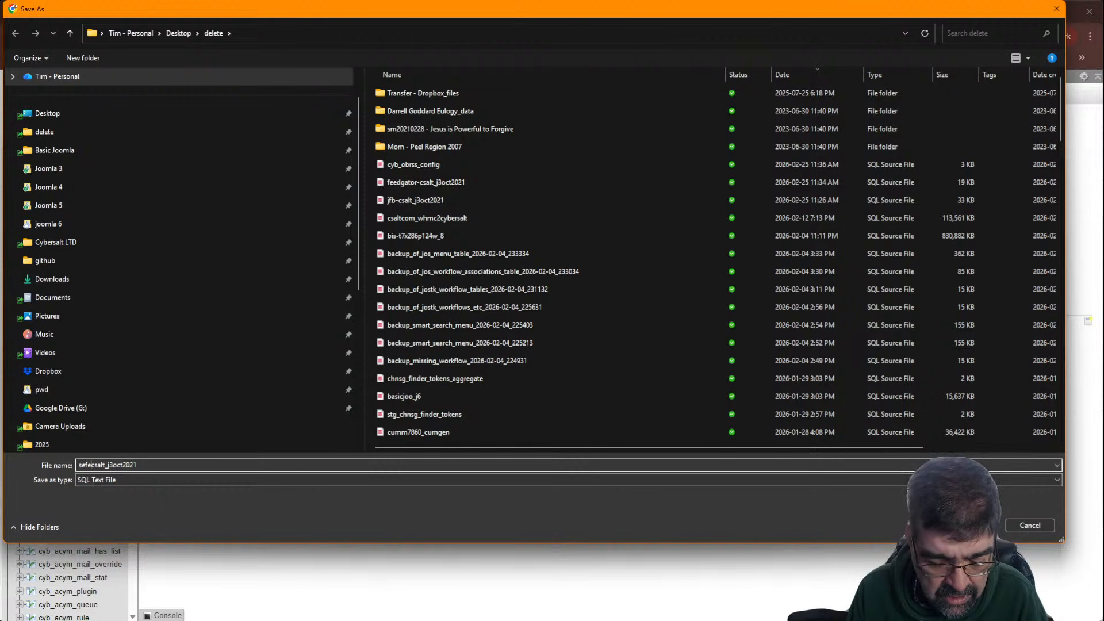
{"action": "type", "text": "ts-"}
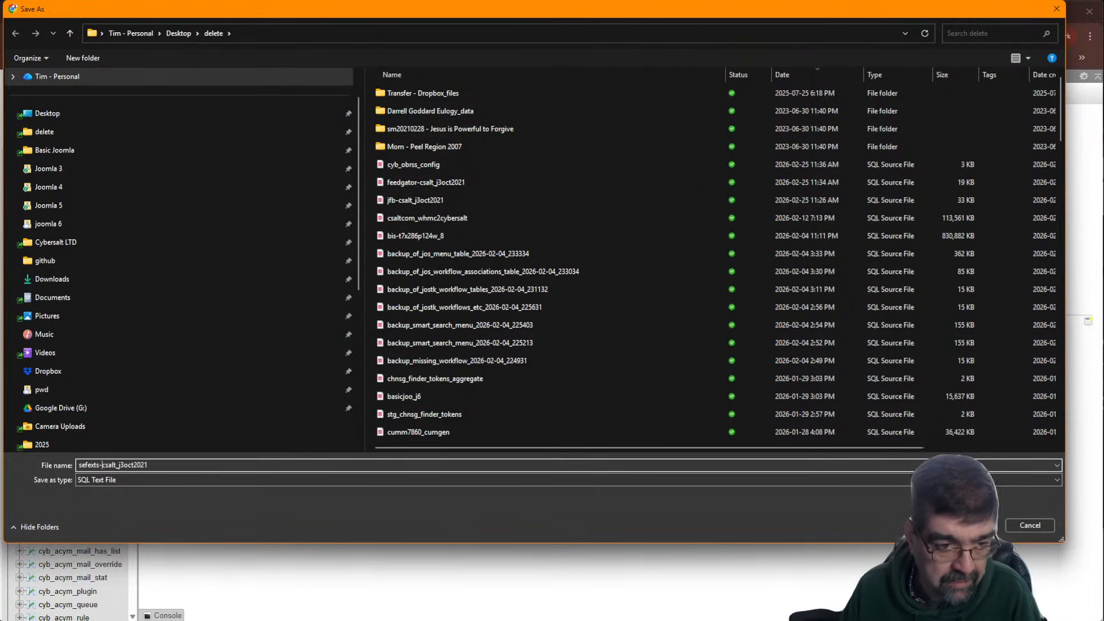
{"action": "key", "text": "Return"}
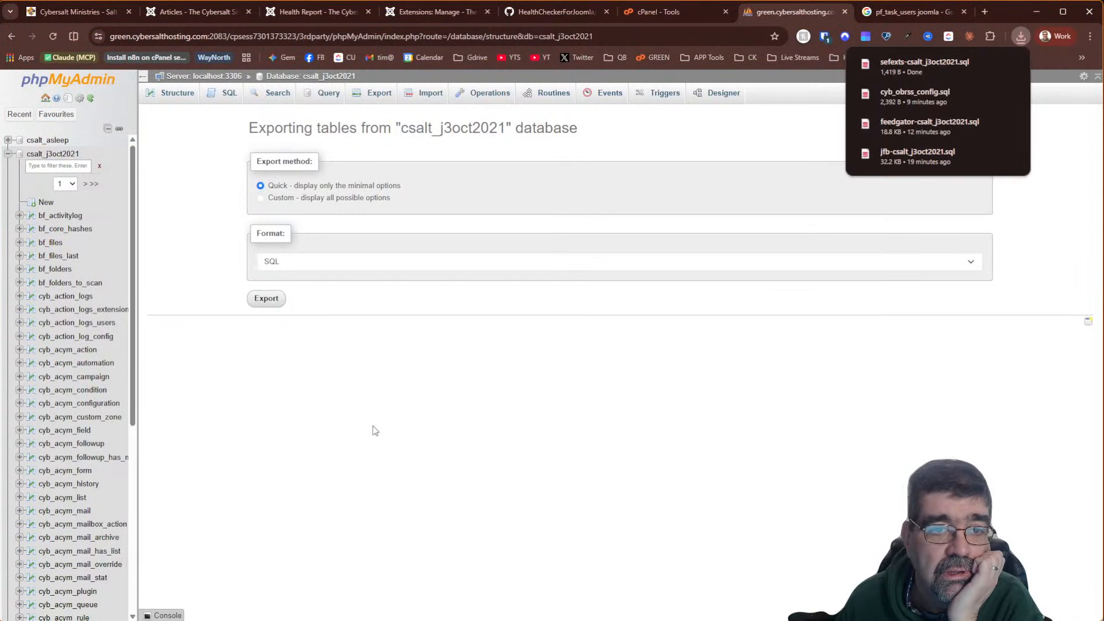
{"action": "left_click", "coordinate": [327, 81]}
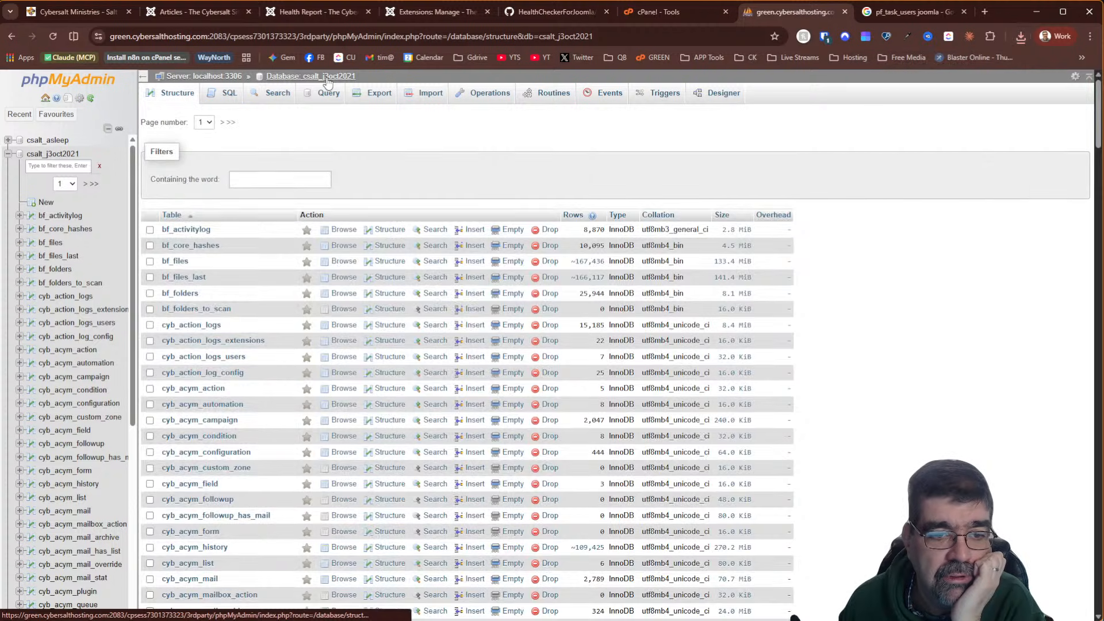
Filter tables by 'sef' and drop cyb_sefexts, leaving 249 tables in csalt_j3oct2021
{"action": "left_click", "coordinate": [236, 179]}
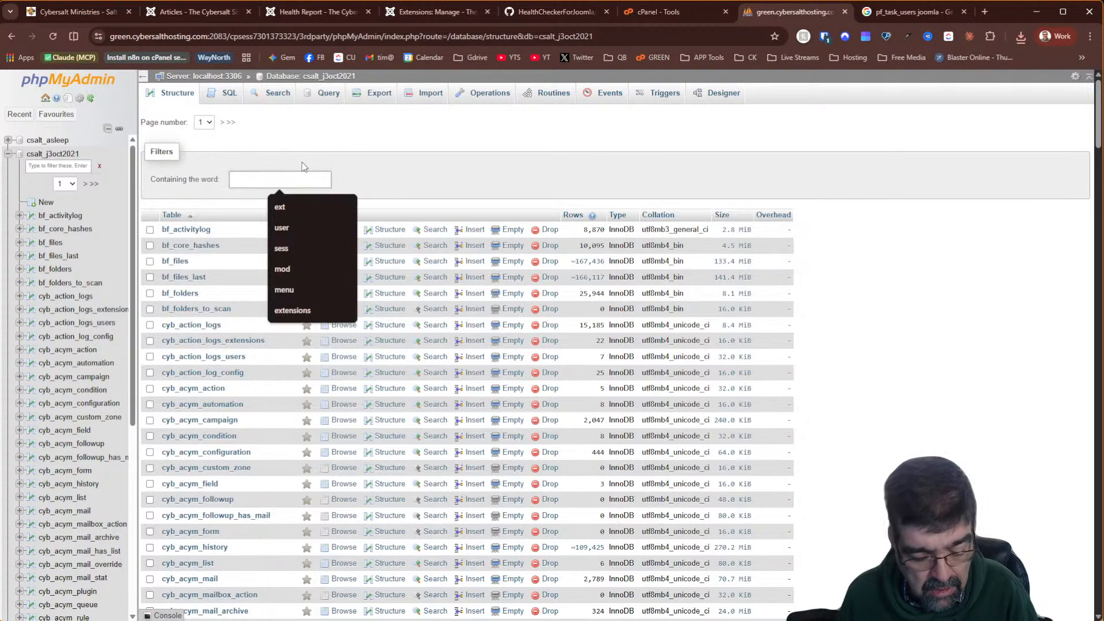
{"action": "type", "text": "sef"}
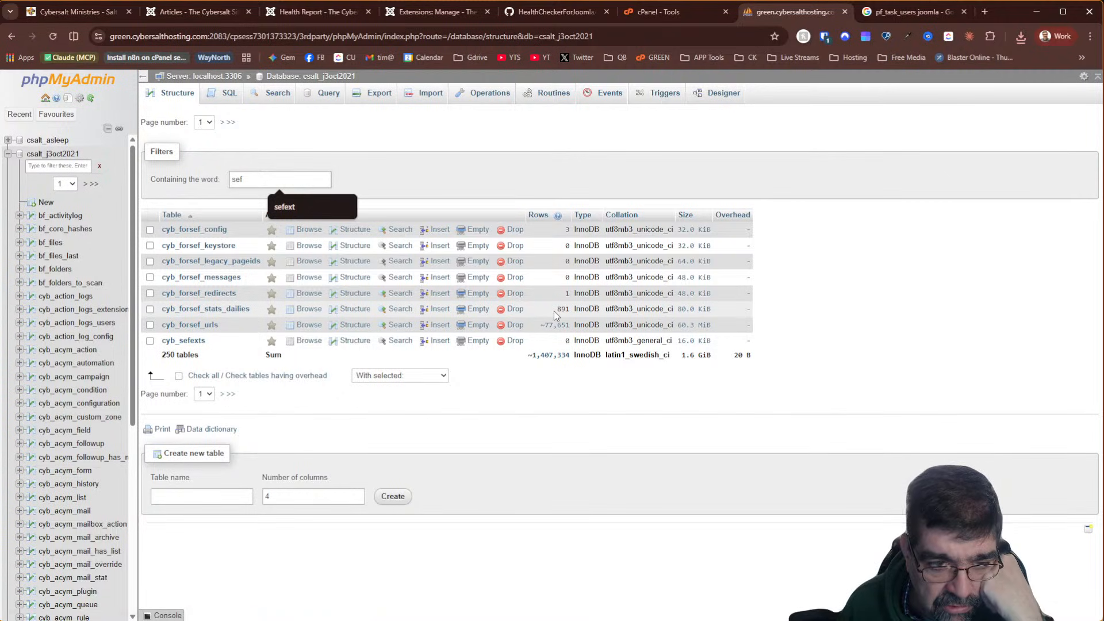
{"action": "left_click", "coordinate": [515, 341]}
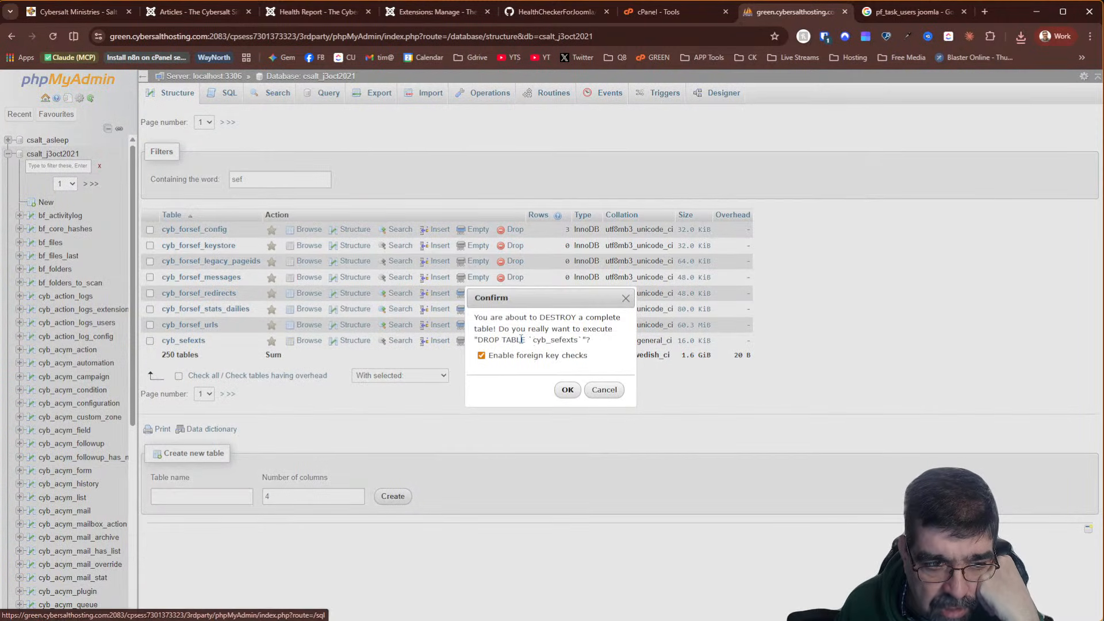
{"action": "left_click", "coordinate": [567, 387]}
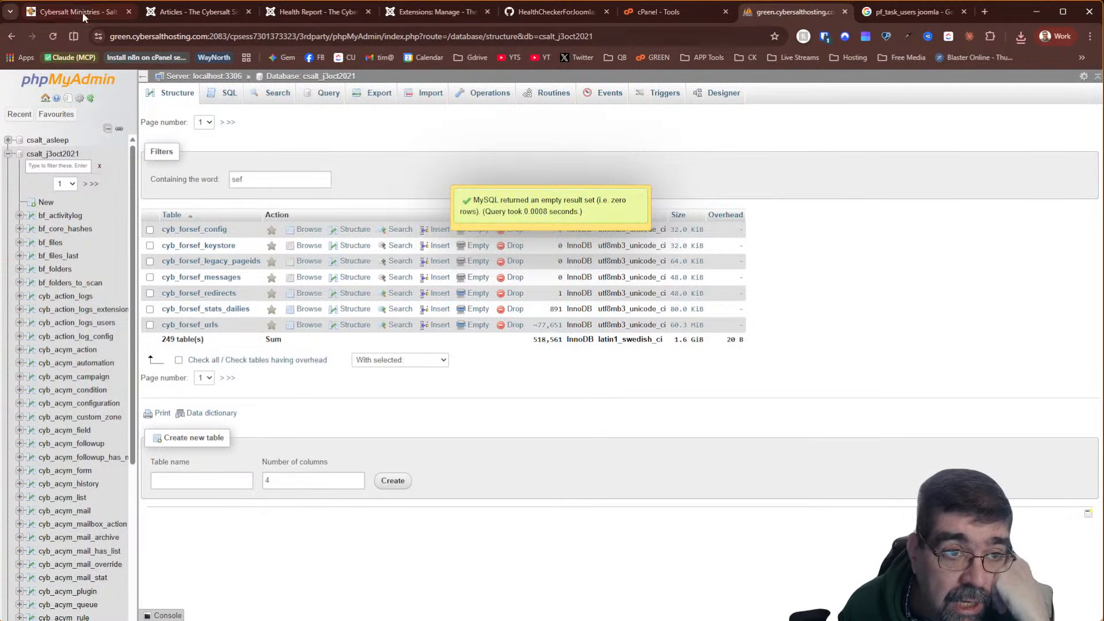
{"action": "left_click", "coordinate": [100, 13]}
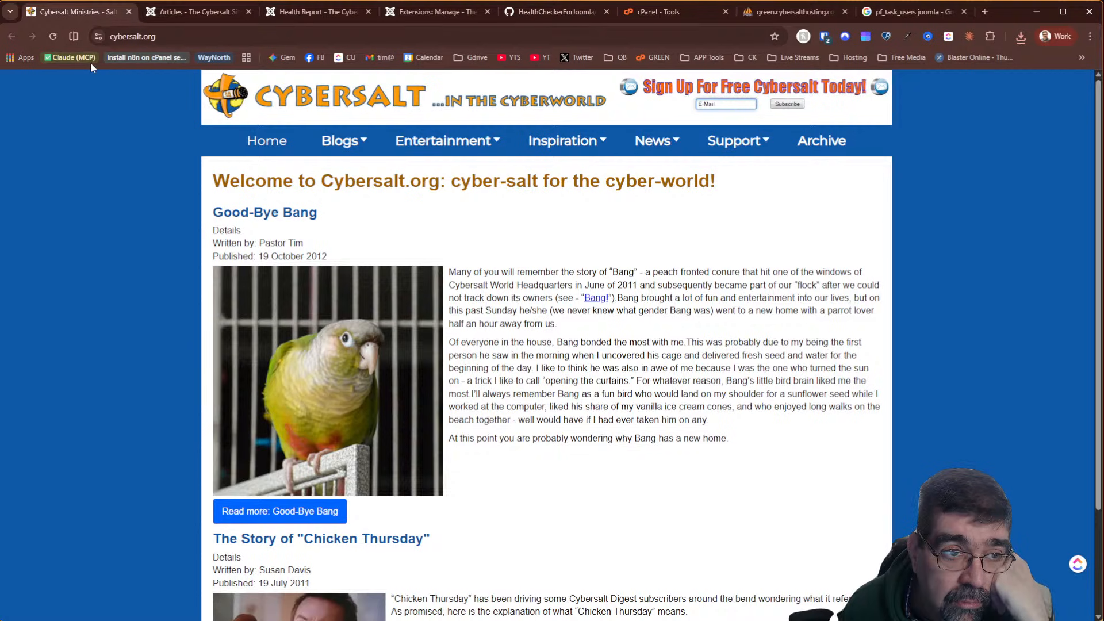
Reload the Cybersalt front page and confirm the articles list and Blogs > Archives still load
{"action": "left_click", "coordinate": [52, 37]}
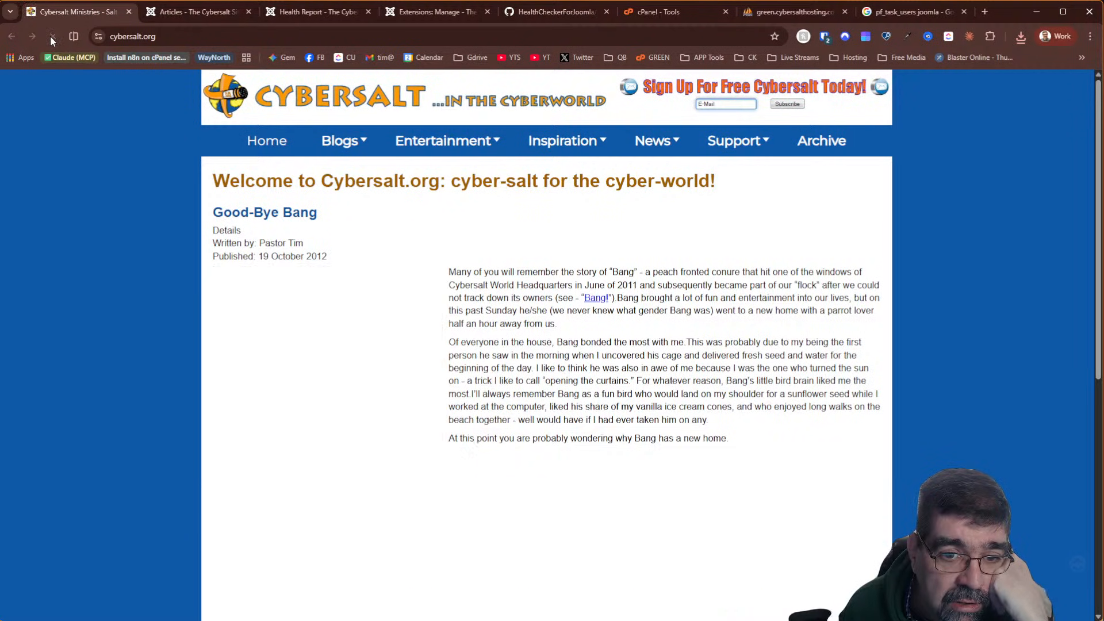
{"action": "left_click", "coordinate": [175, 12]}
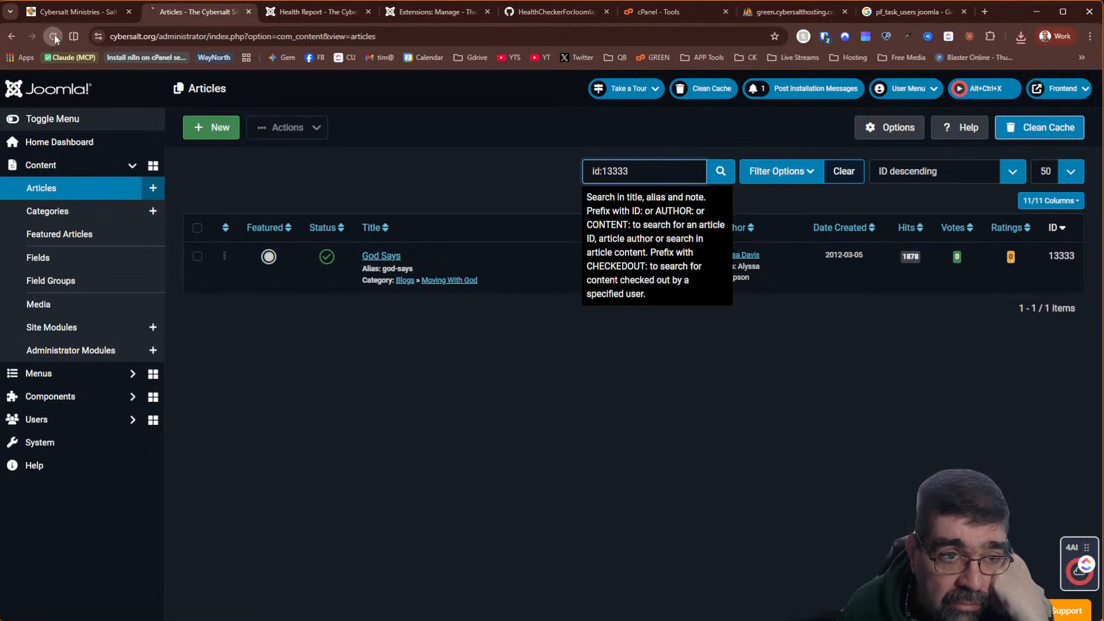
{"action": "left_click", "coordinate": [74, 13]}
{"action": "mouse_move", "coordinate": [338, 145]}
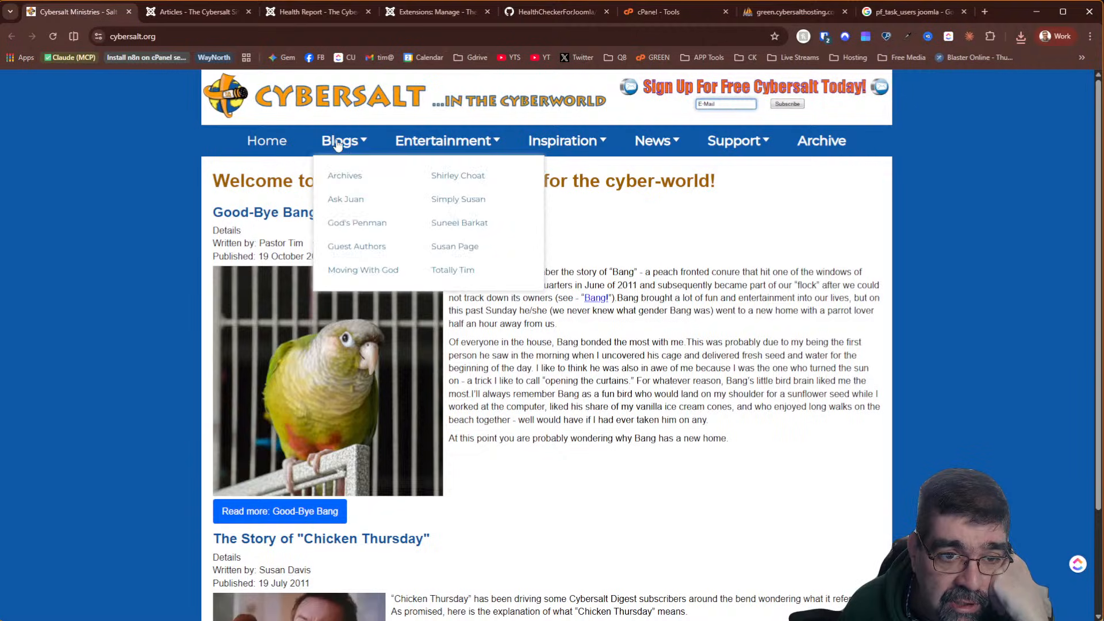
{"action": "left_click", "coordinate": [351, 184]}
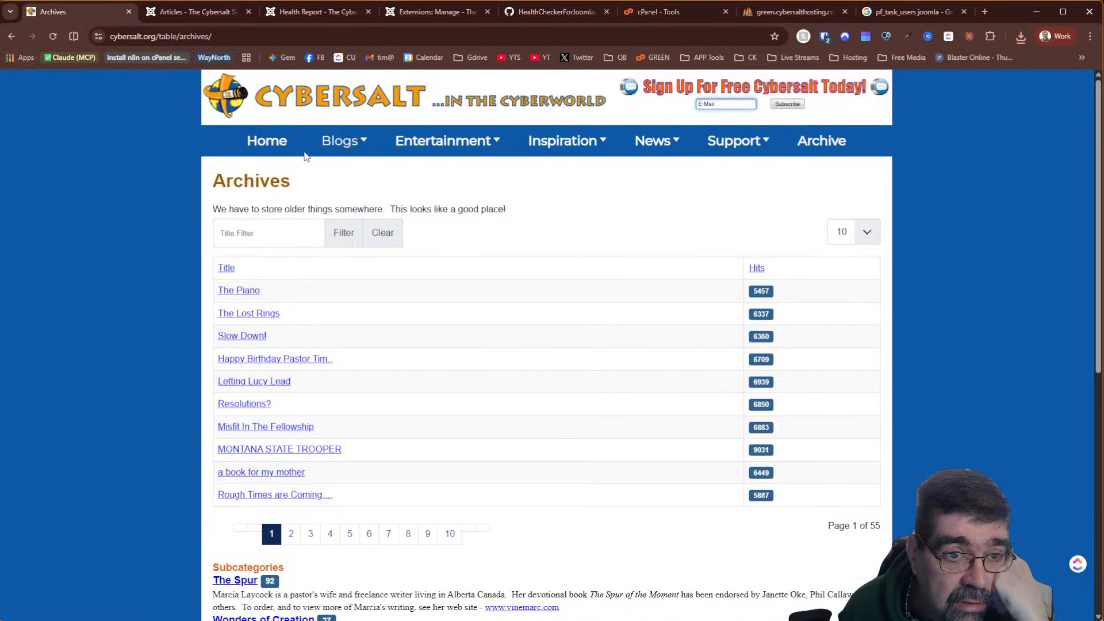
{"action": "left_click", "coordinate": [285, 142]}
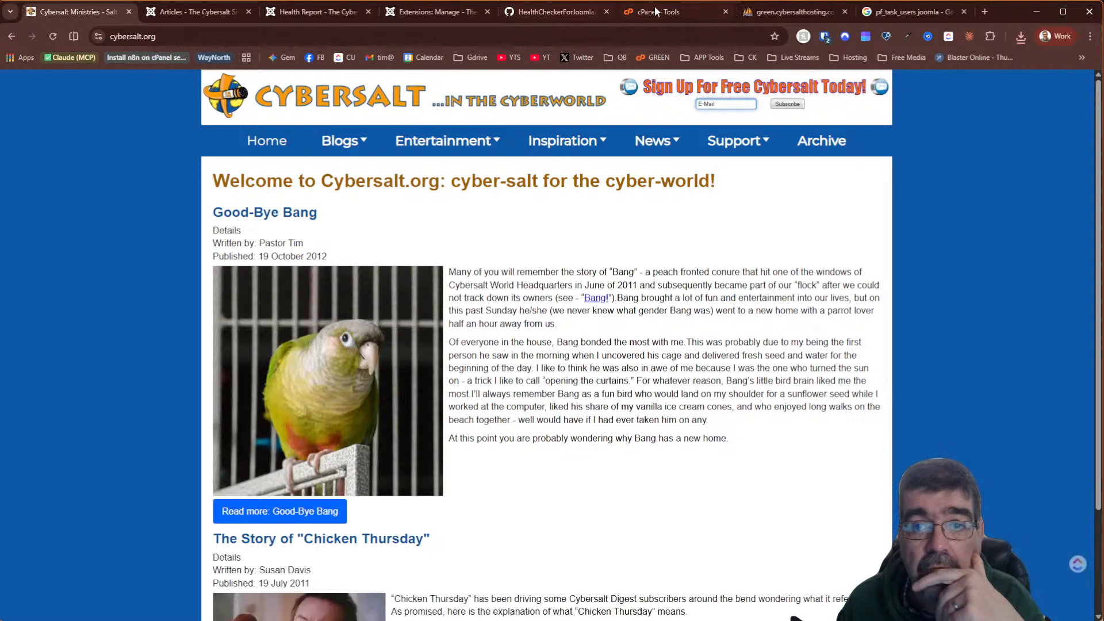
{"action": "left_click", "coordinate": [792, 12]}
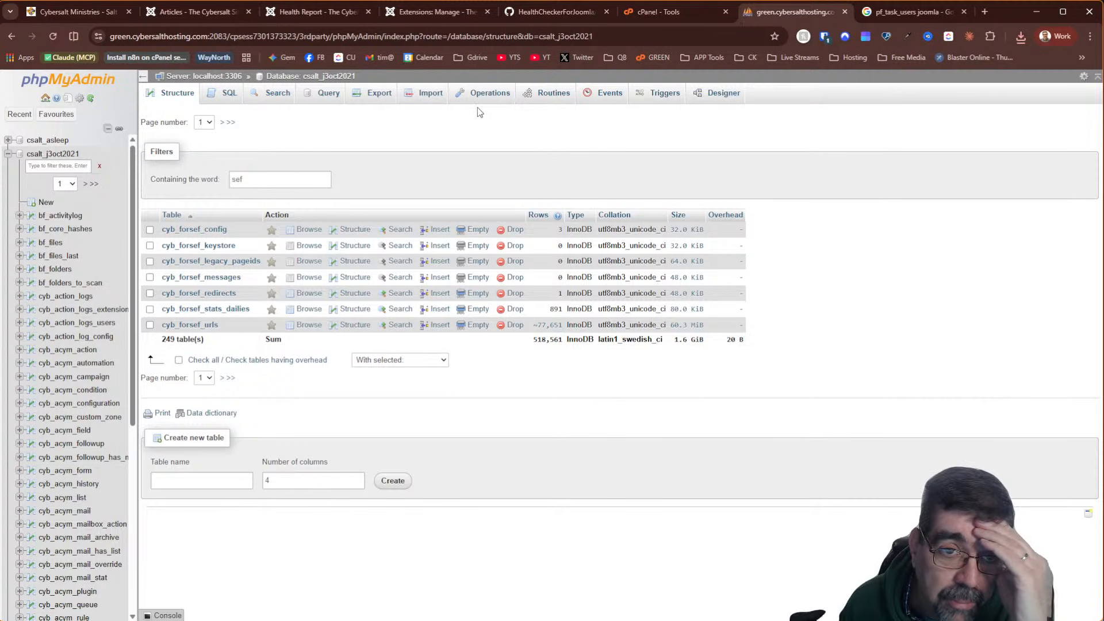
Import sefexts-csalt_j3oct2021.sql from the delete folder into csalt_j3oct2021, recreating cyb_sefexts
{"action": "left_click", "coordinate": [423, 96]}
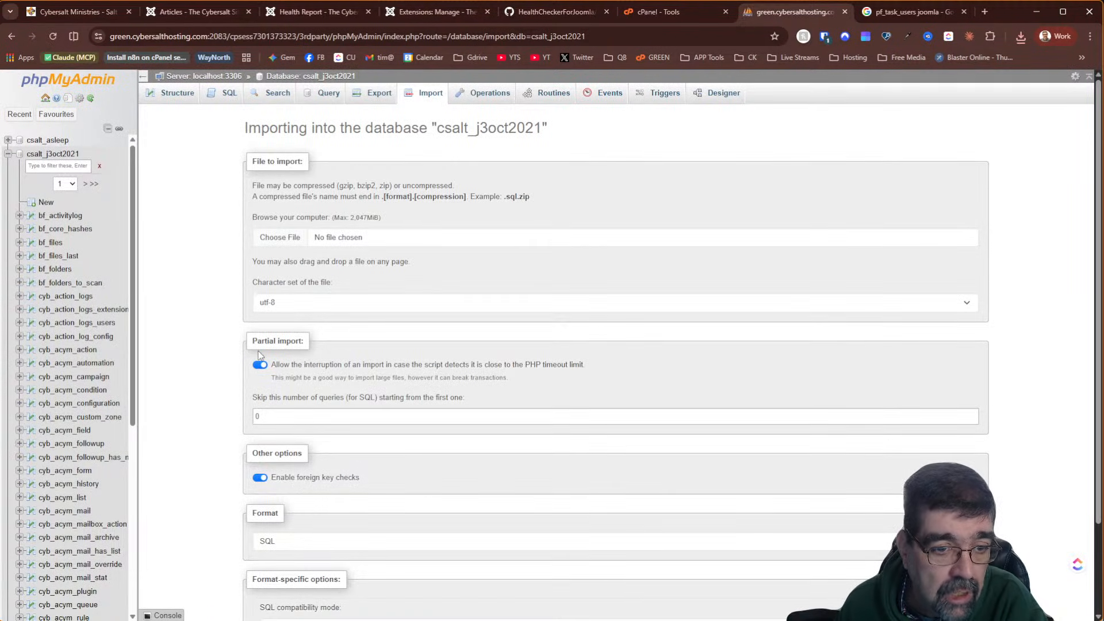
{"action": "left_click", "coordinate": [271, 241]}
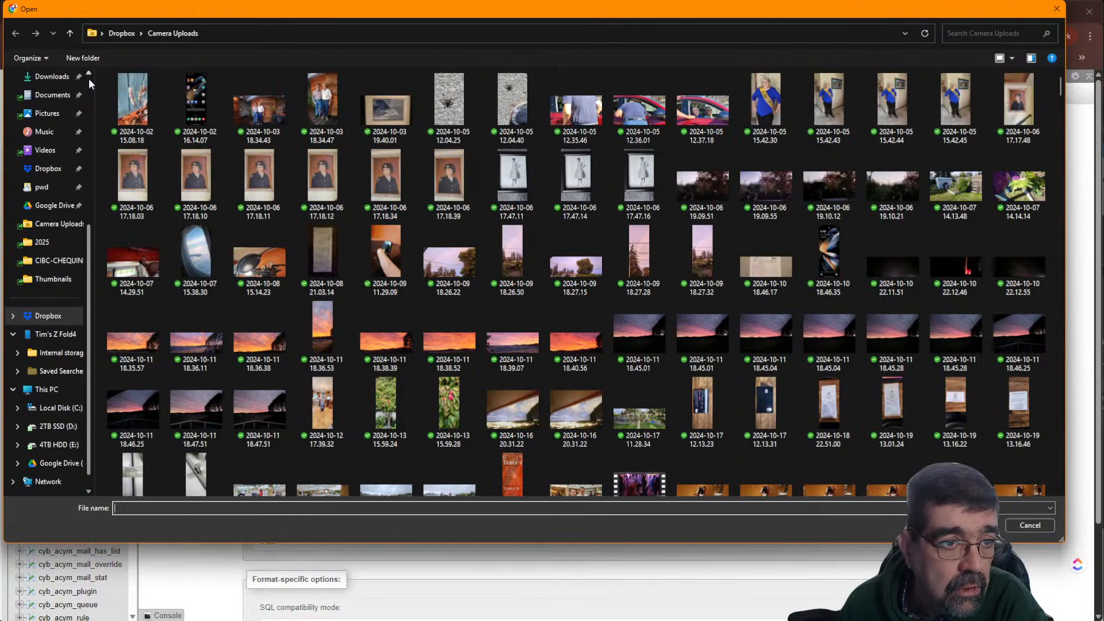
{"action": "left_click", "coordinate": [88, 78]}
{"action": "left_click", "coordinate": [58, 173]}
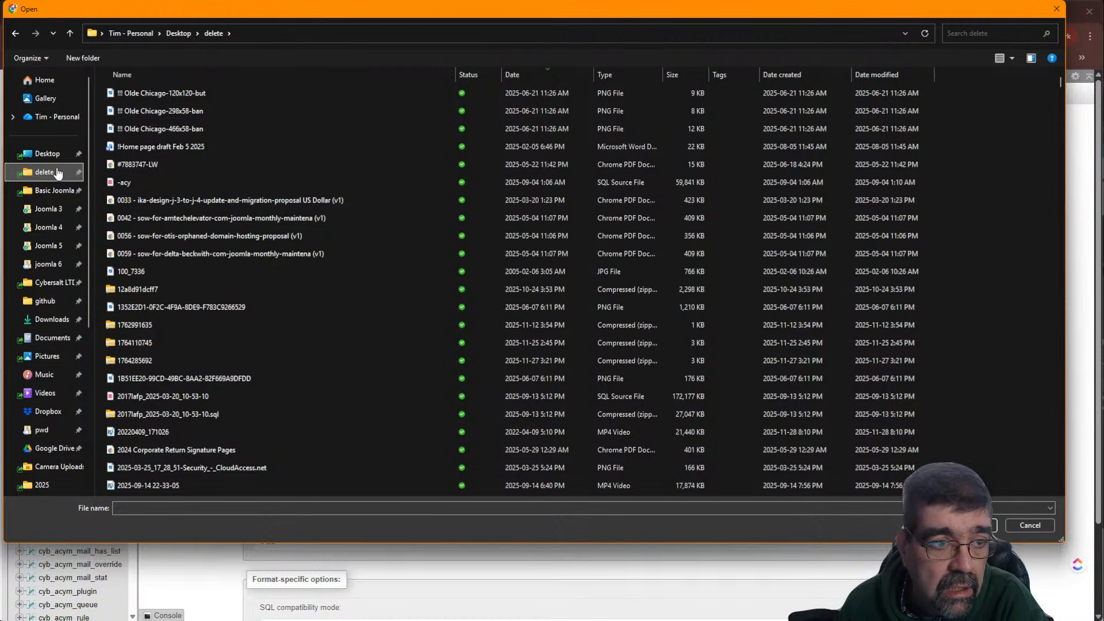
{"action": "left_click", "coordinate": [571, 76]}
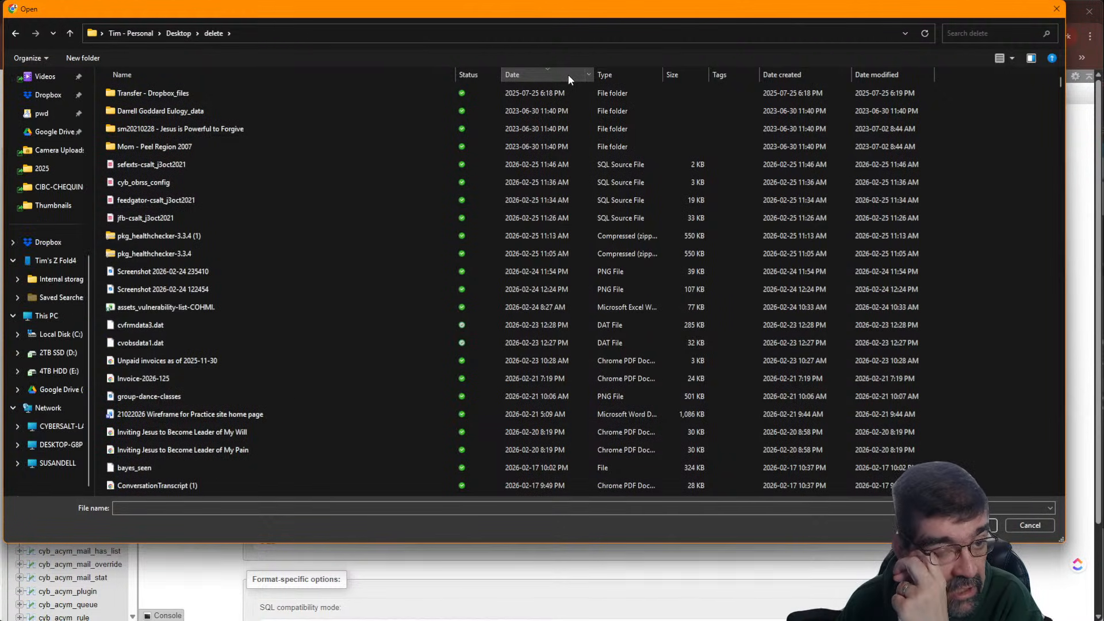
{"action": "left_click", "coordinate": [136, 165]}
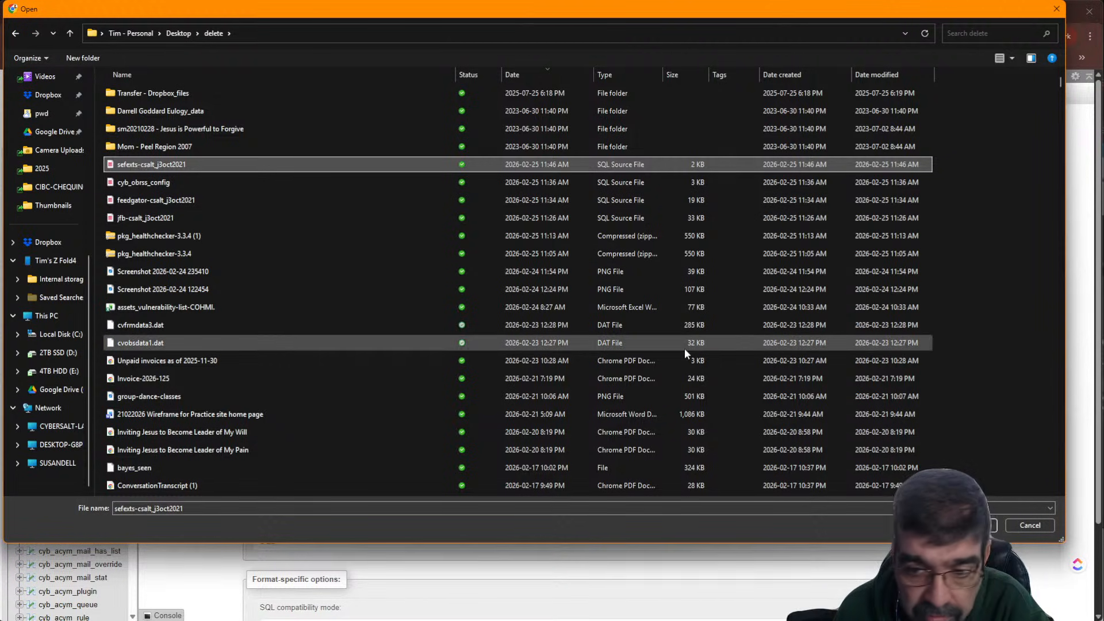
{"action": "left_click", "coordinate": [975, 526]}
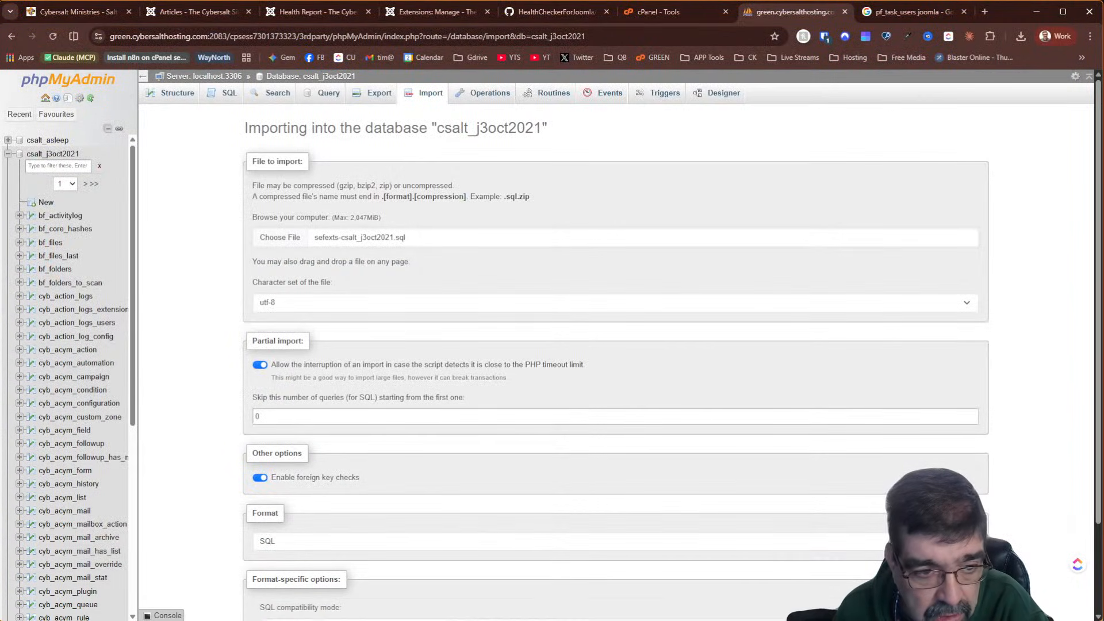
{"action": "scroll", "coordinate": [526, 400], "scroll_direction": "down", "scroll_amount": 2}
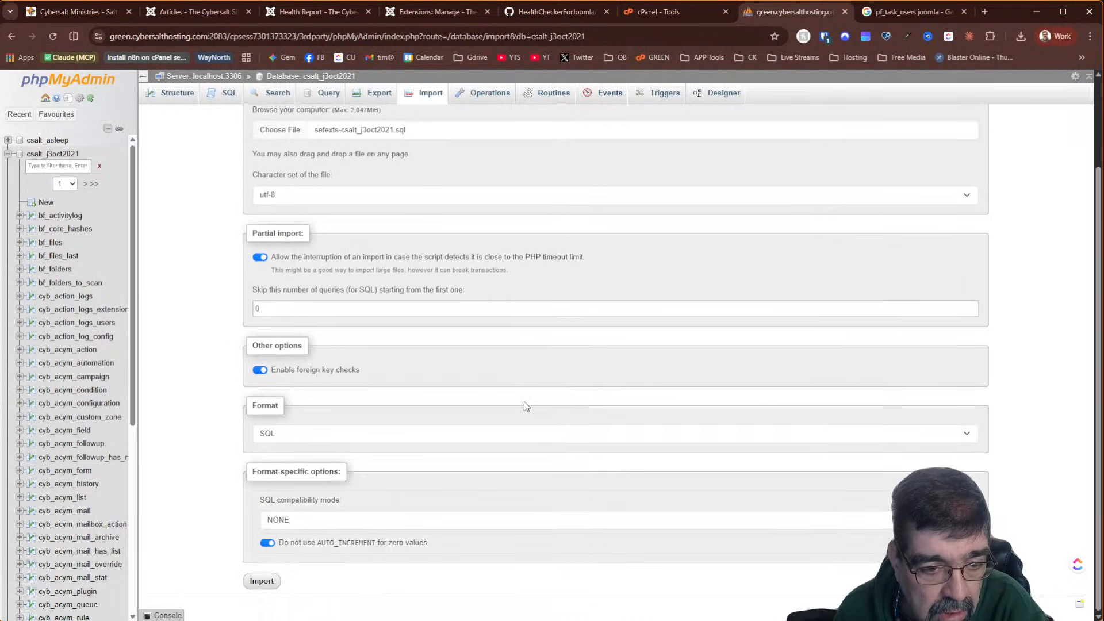
{"action": "left_click", "coordinate": [262, 581]}
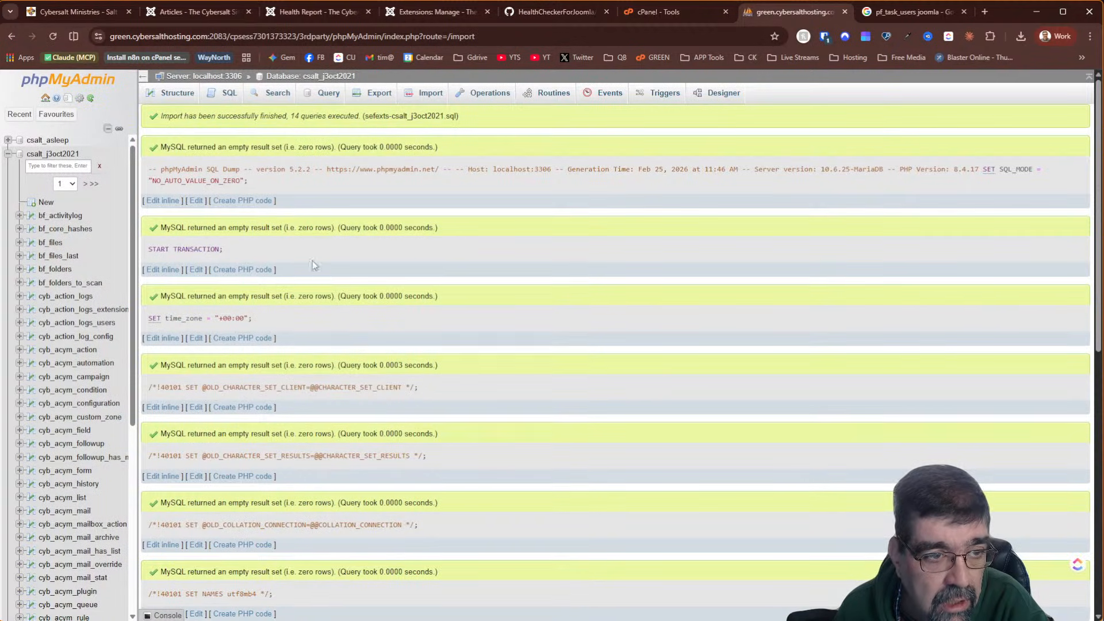
{"action": "left_click", "coordinate": [324, 78]}
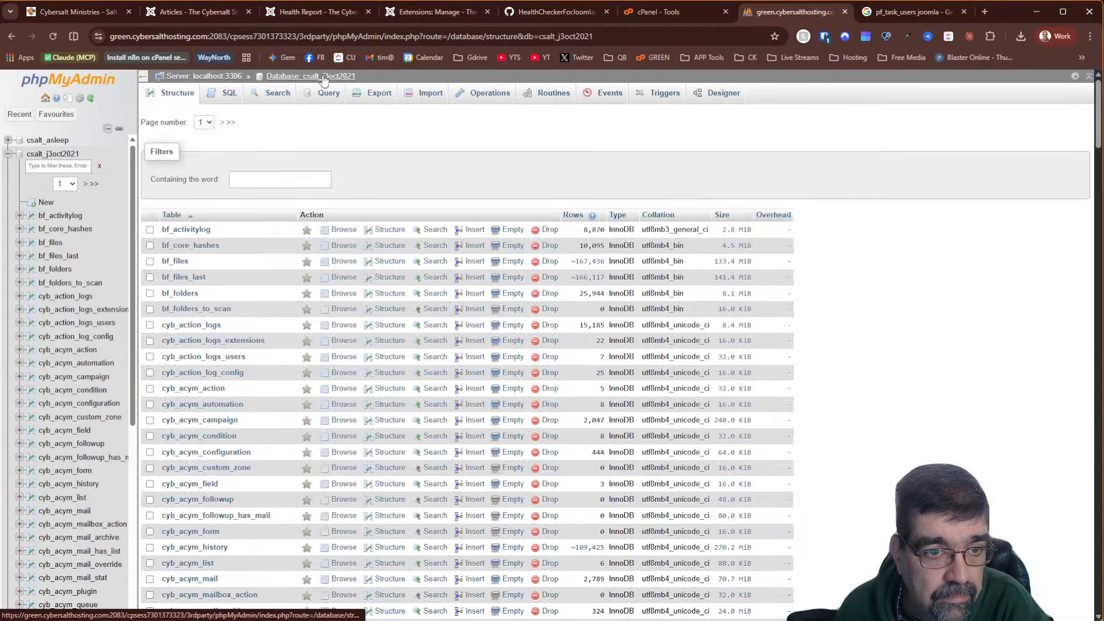
Filter by 'sef' and drop the restored cyb_sefexts again, then check recent downloads
{"action": "left_click", "coordinate": [265, 182]}
{"action": "type", "text": "sef"}
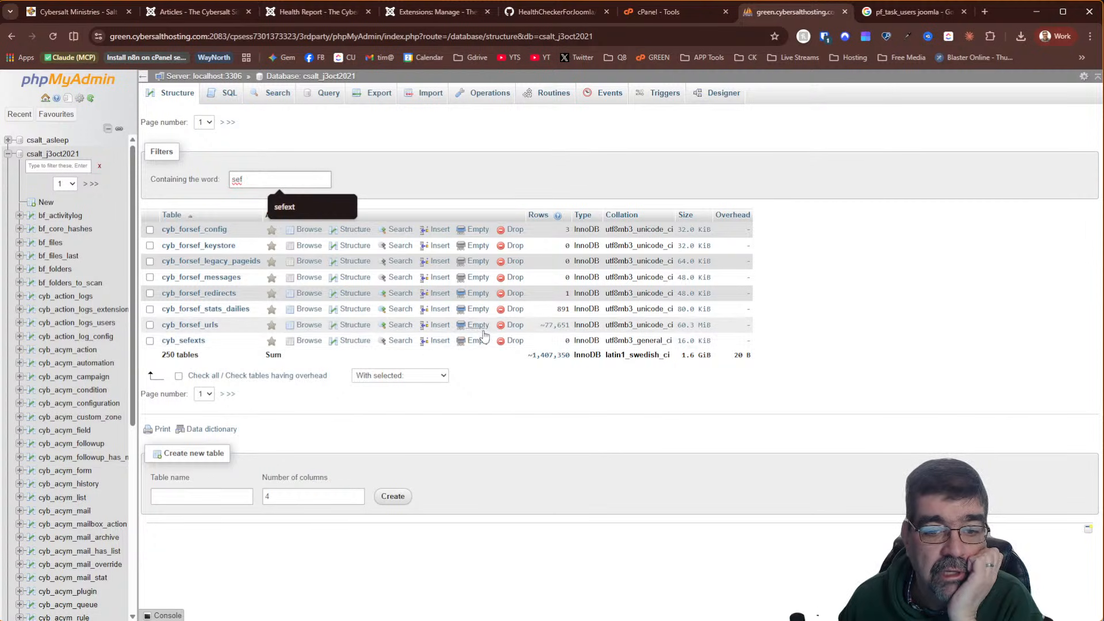
{"action": "left_click", "coordinate": [516, 341]}
{"action": "left_click", "coordinate": [566, 388]}
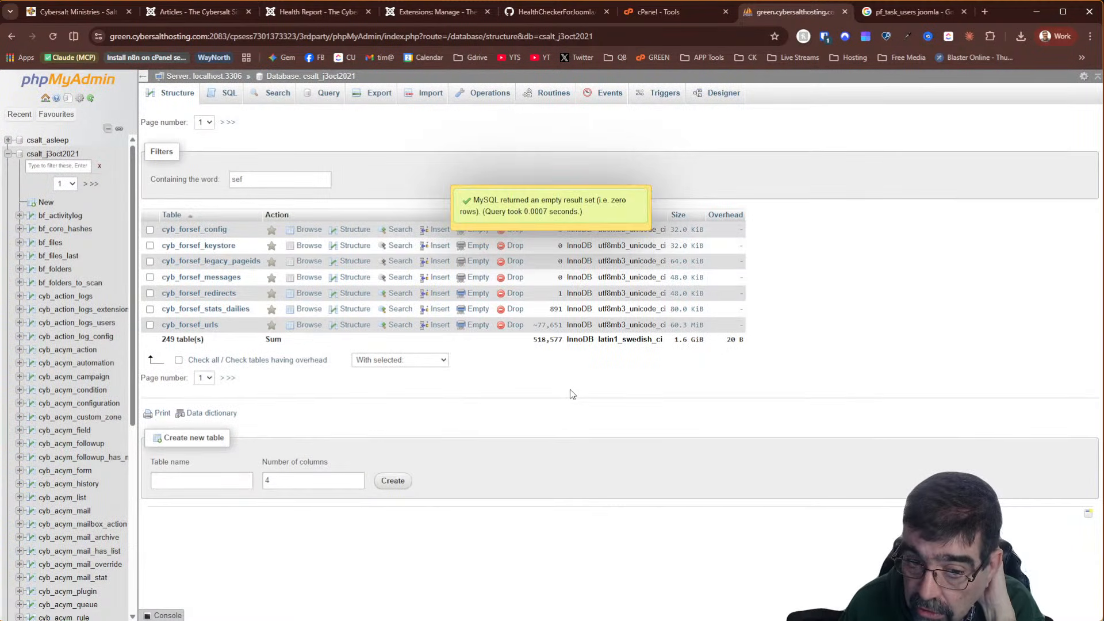
{"action": "left_click", "coordinate": [1022, 36]}
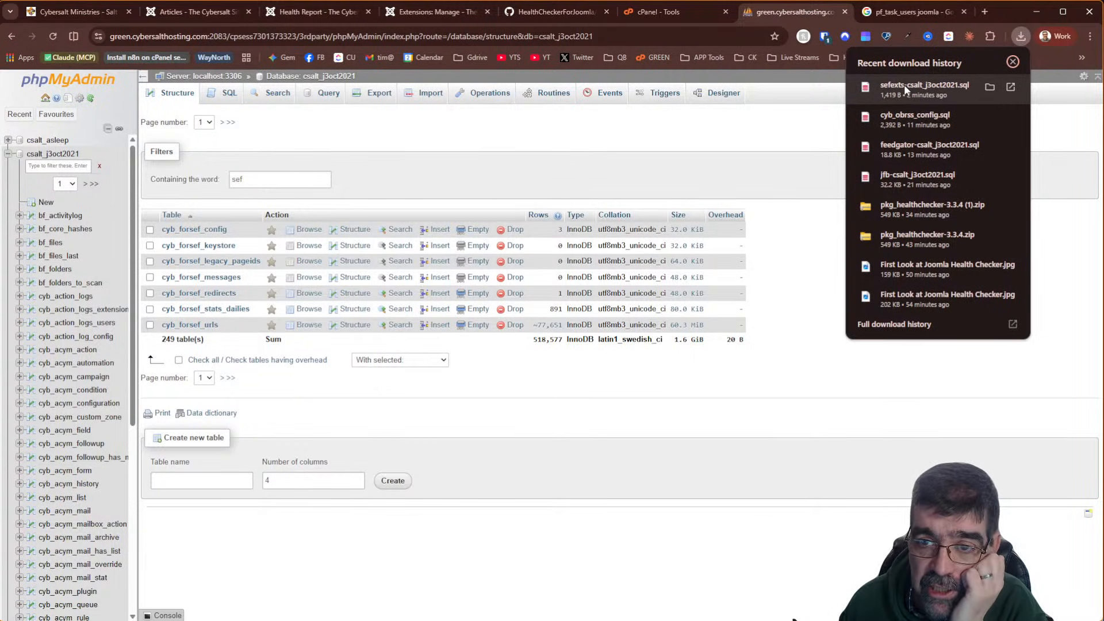
{"action": "key", "text": "alt+Tab"}
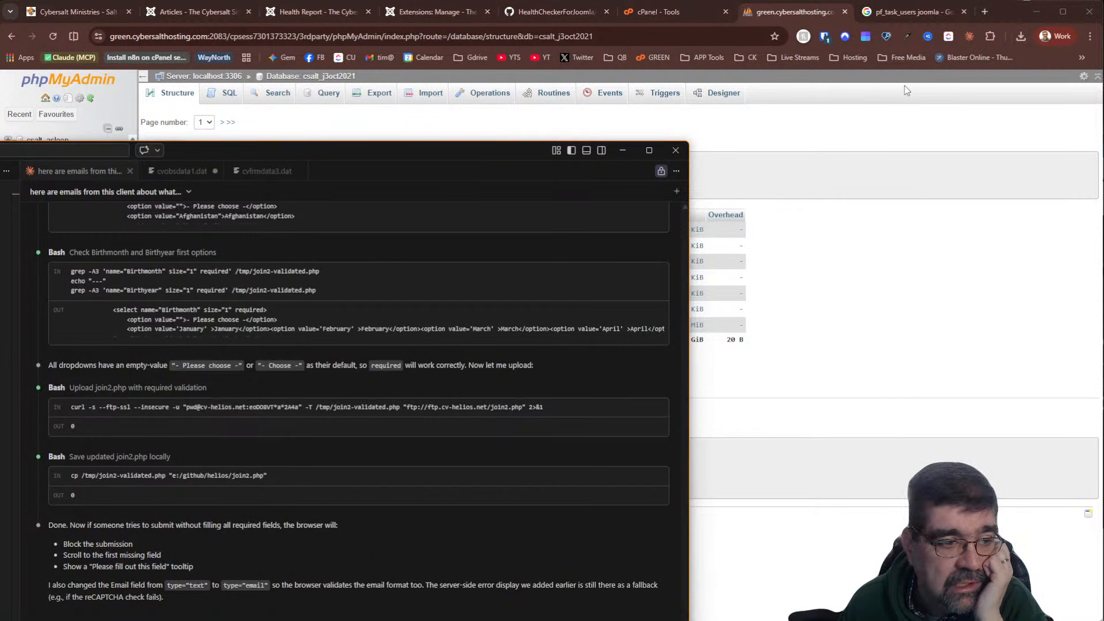
Maximize the VS Code window and copy the whole 62-line cyb_sefexts SQL dump
{"action": "left_click_drag", "start_coordinate": [219, 151], "coordinate": [225, 133]}
{"action": "double_click", "coordinate": [225, 132]}
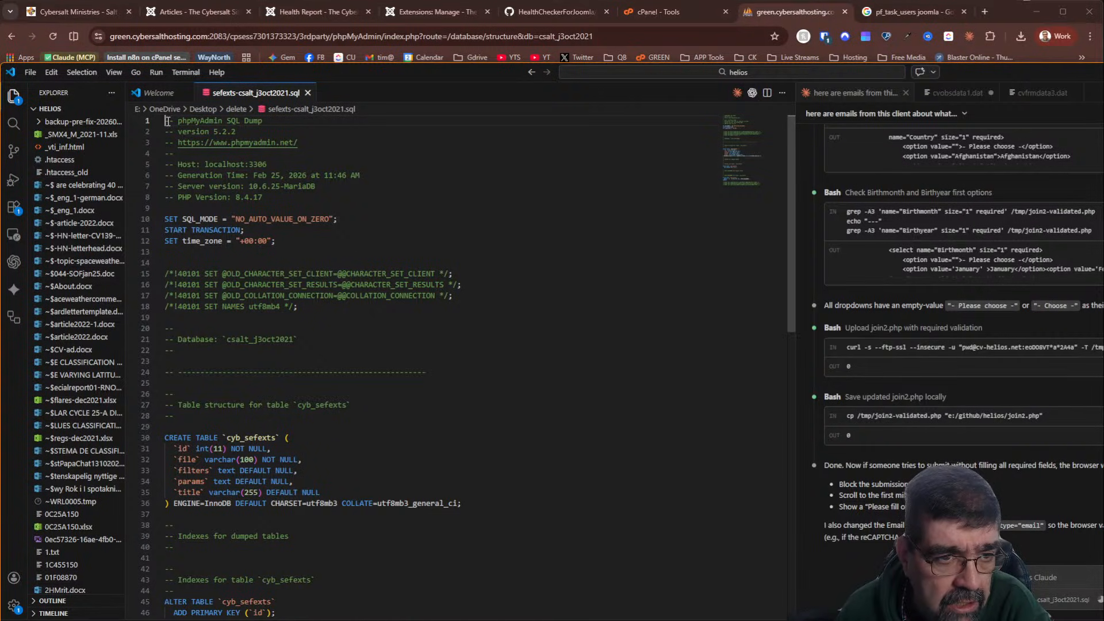
{"action": "left_click_drag", "start_coordinate": [169, 120], "coordinate": [311, 295]}
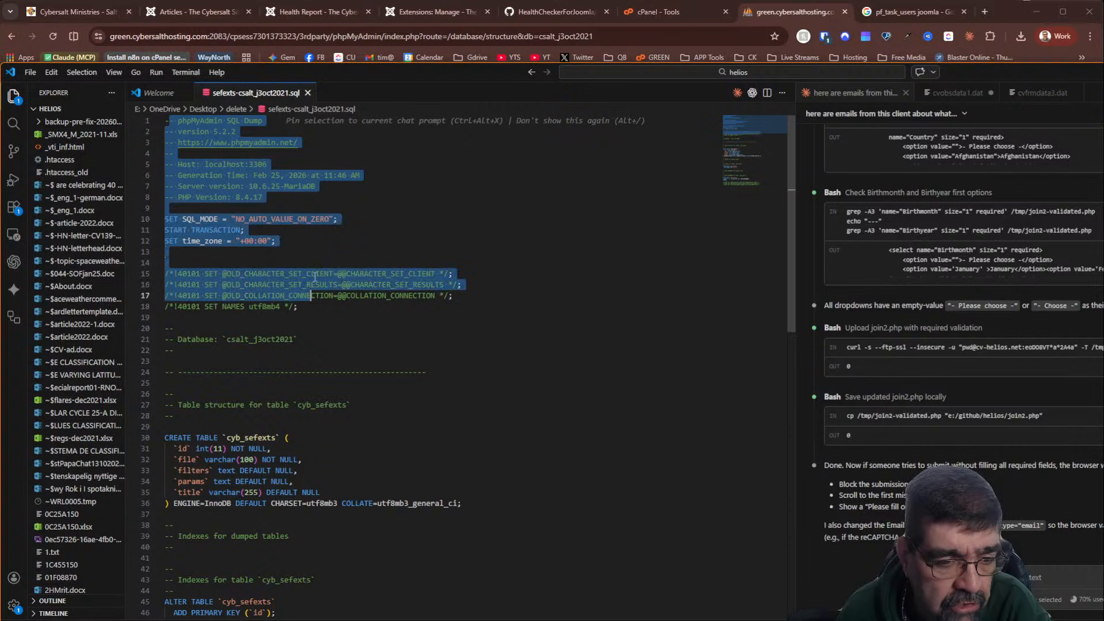
{"action": "scroll", "coordinate": [303, 226], "scroll_direction": "down", "scroll_amount": 1}
{"action": "scroll", "coordinate": [214, 482], "scroll_direction": "down", "scroll_amount": 1}
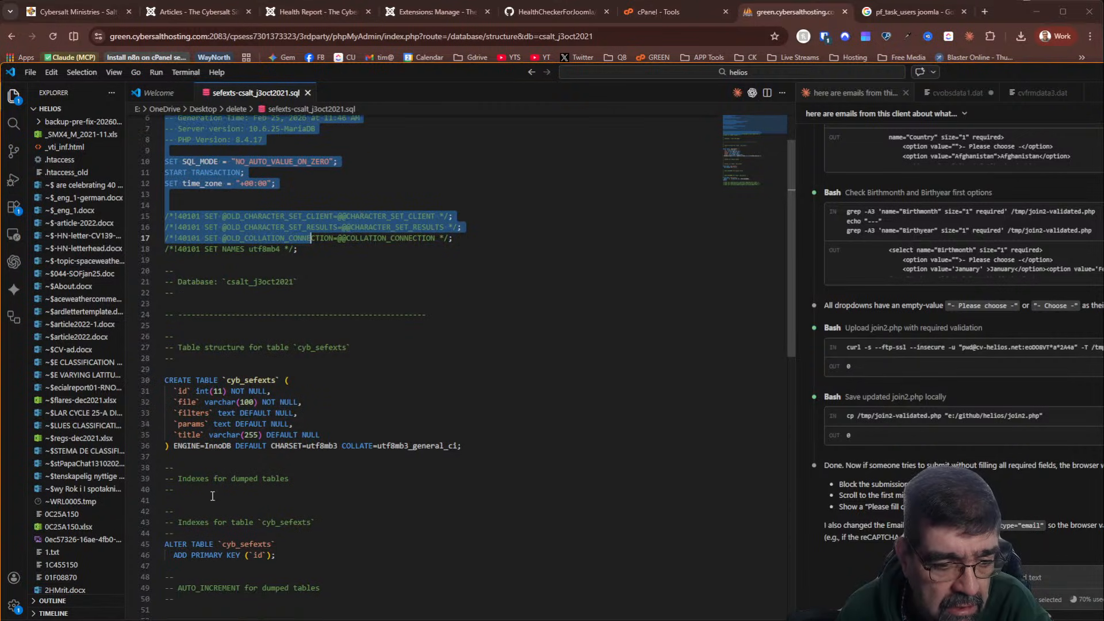
{"action": "scroll", "coordinate": [210, 596], "scroll_direction": "up", "scroll_amount": 2}
{"action": "left_click_drag", "start_coordinate": [167, 120], "coordinate": [394, 557]}
{"action": "key", "text": "ctrl+a"}
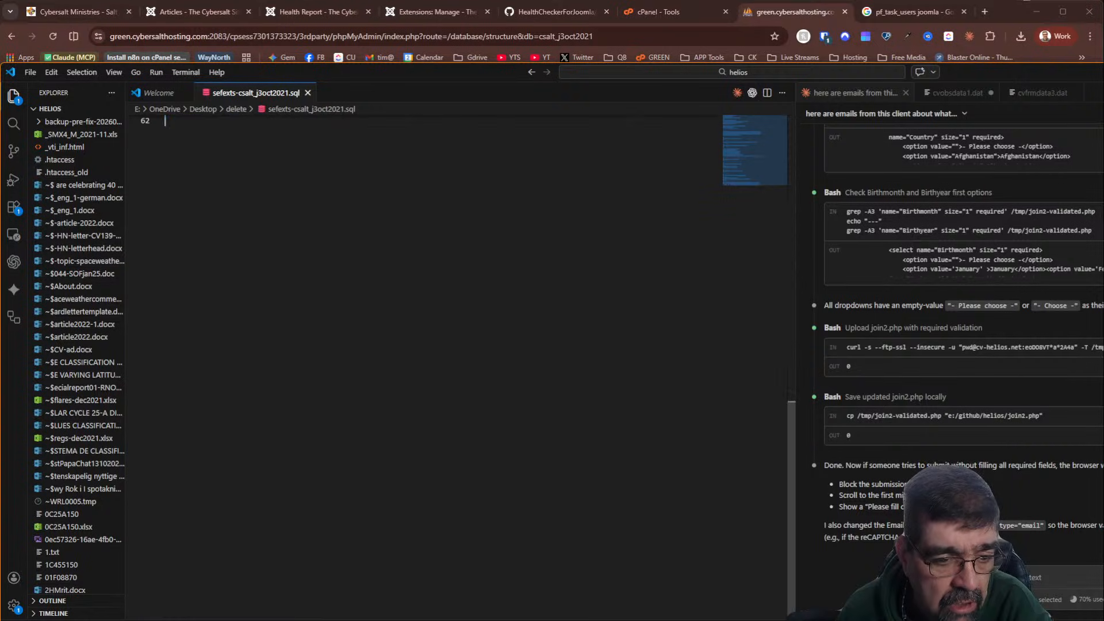
{"action": "scroll", "coordinate": [430, 321], "scroll_direction": "up", "scroll_amount": 6}
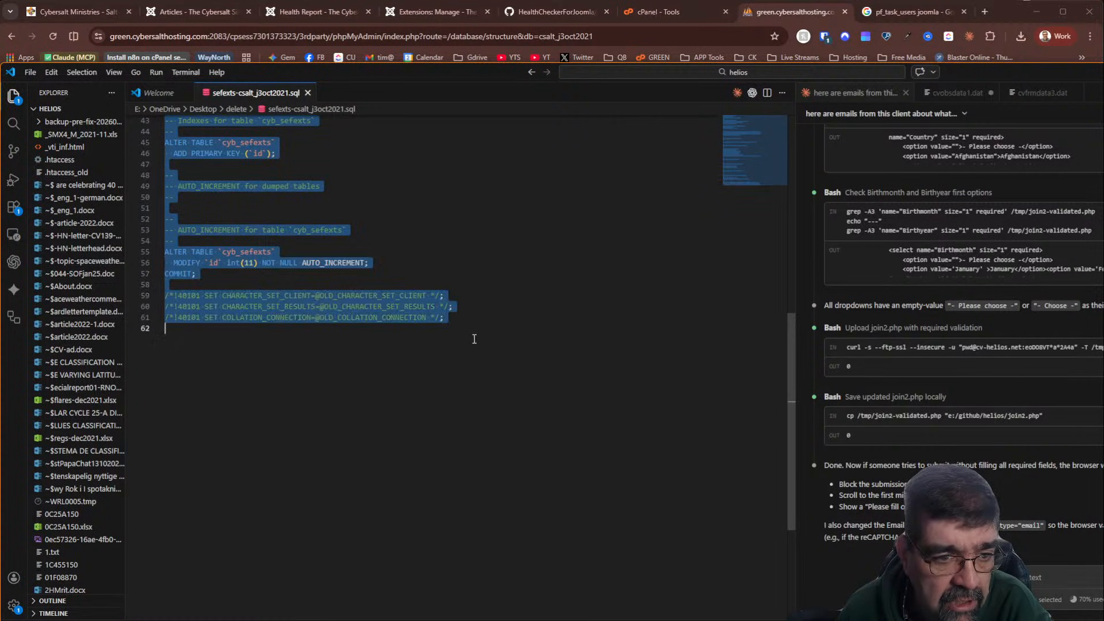
{"action": "right_click", "coordinate": [329, 311]}
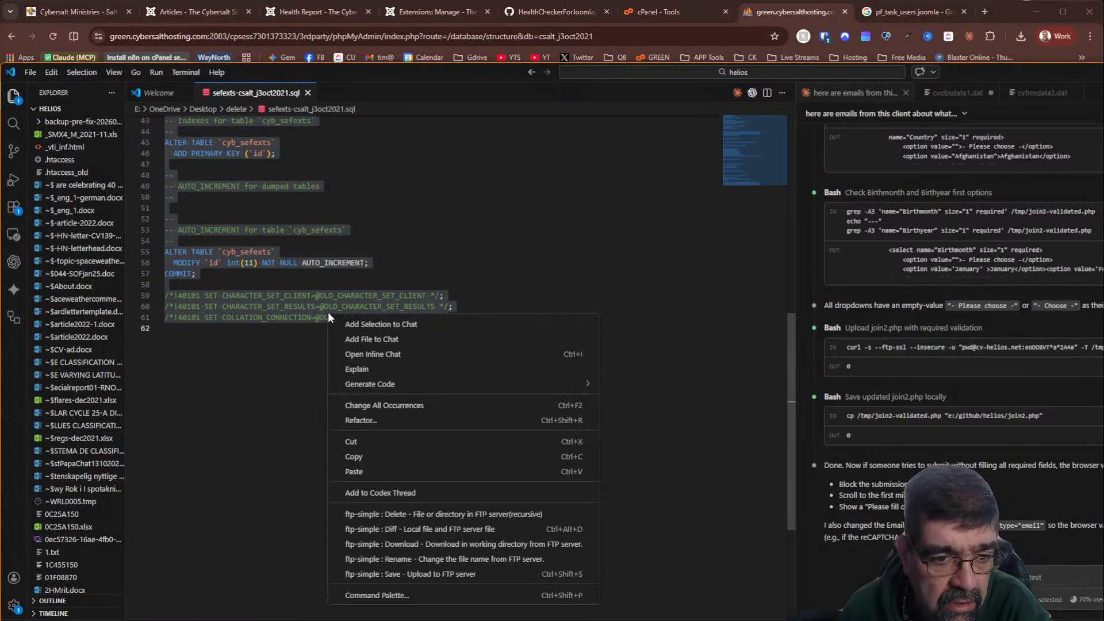
{"action": "left_click", "coordinate": [356, 456]}
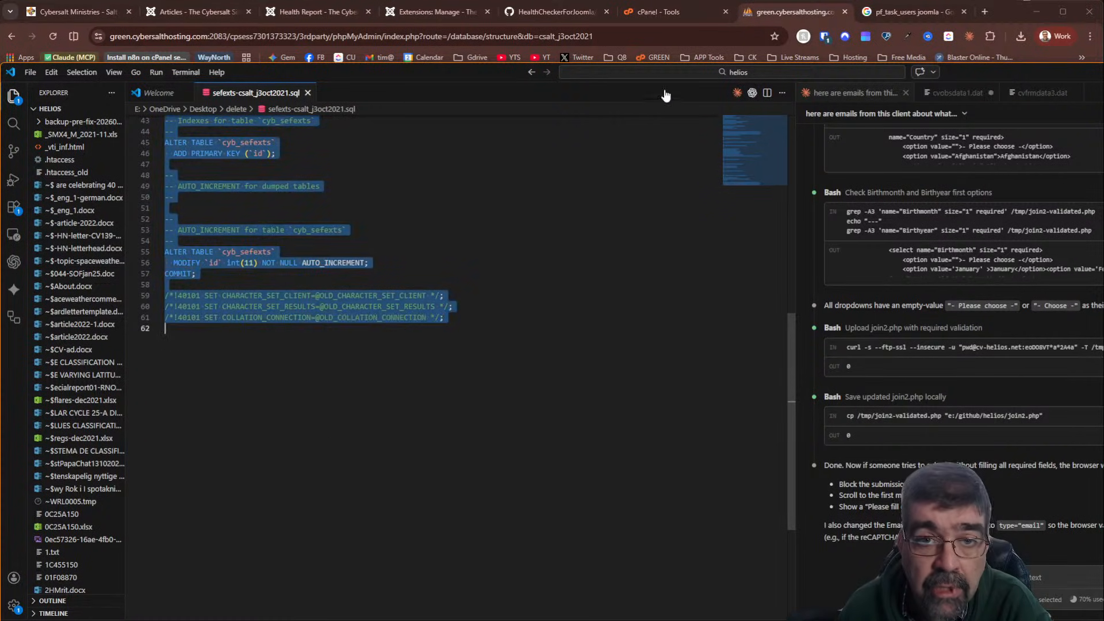
Paste the copied dump into phpMyAdmin's SQL tab and run it to recreate cyb_sefexts
{"action": "left_click", "coordinate": [812, 12]}
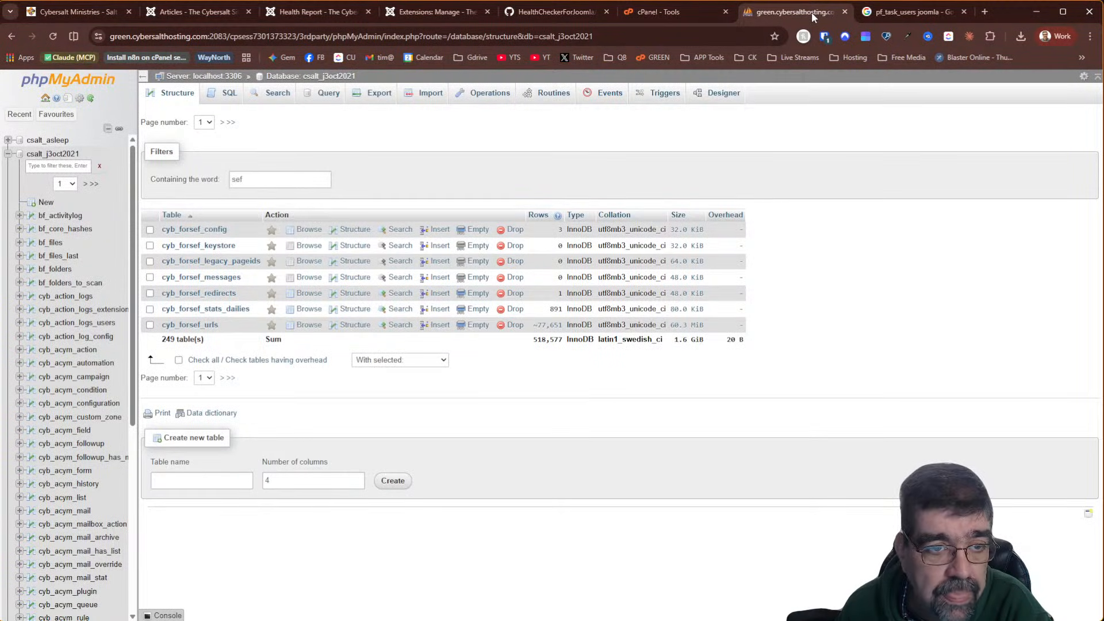
{"action": "left_click", "coordinate": [230, 97]}
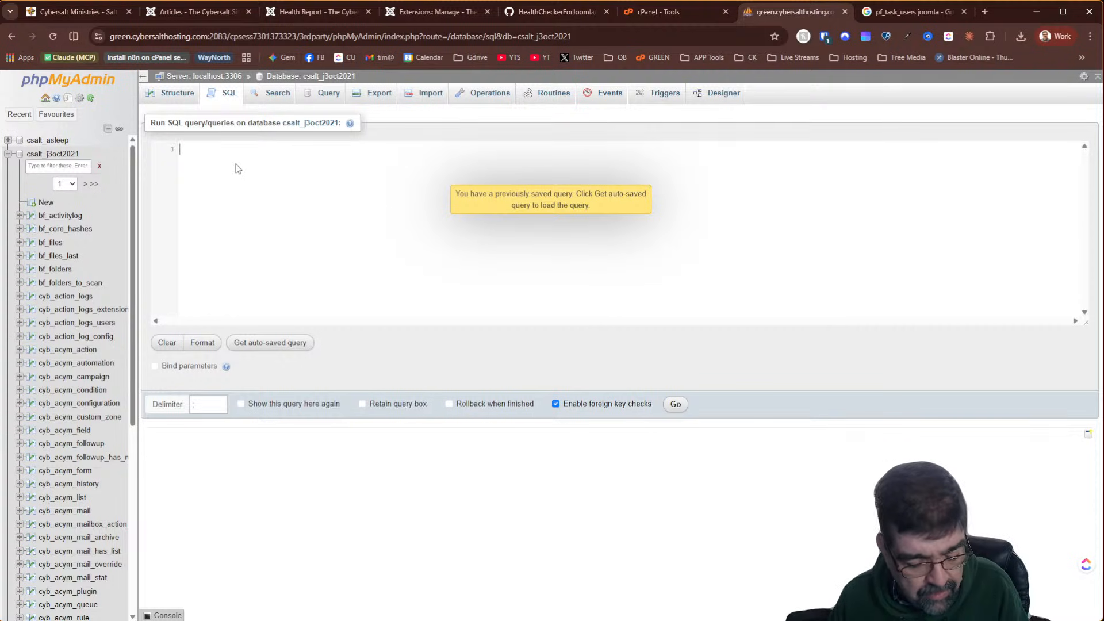
{"action": "key", "text": "ctrl+v"}
{"action": "scroll", "coordinate": [315, 206], "scroll_direction": "up", "scroll_amount": 10}
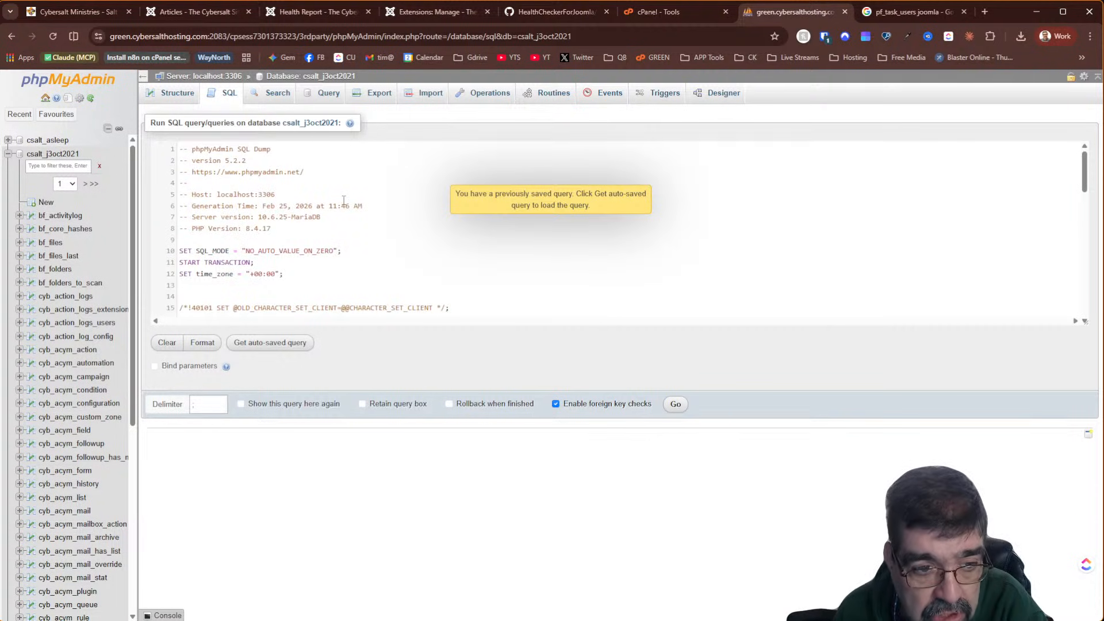
{"action": "left_click", "coordinate": [676, 404]}
Filter tables by 'sef' and drop cyb_sefexts, returning the database to 249 tables
{"action": "left_click", "coordinate": [294, 76]}
{"action": "left_click", "coordinate": [267, 184]}
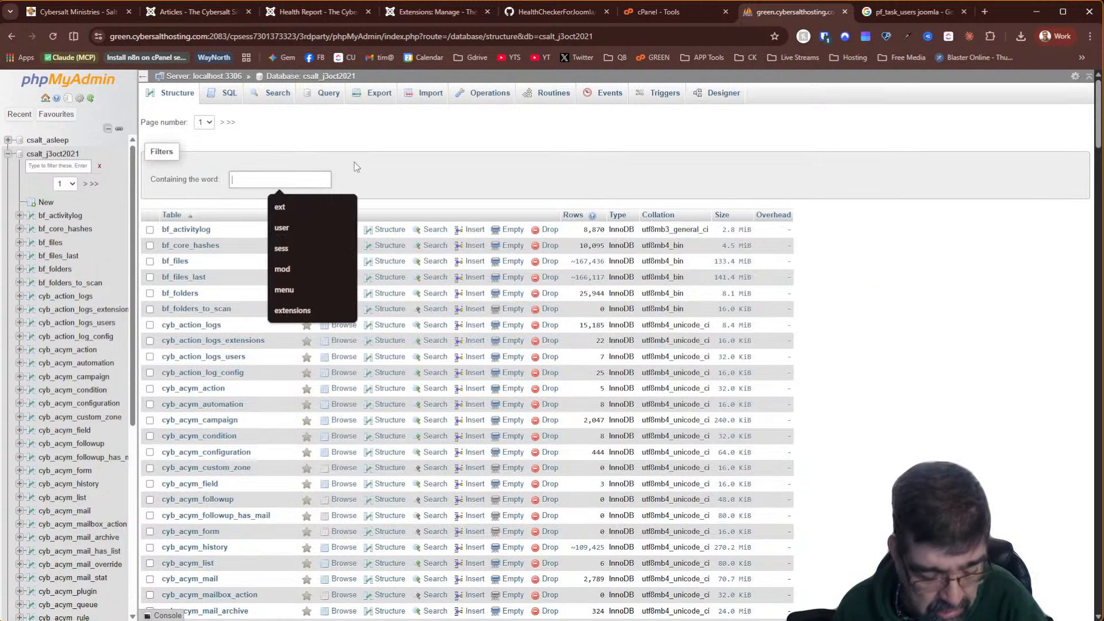
{"action": "type", "text": "sef"}
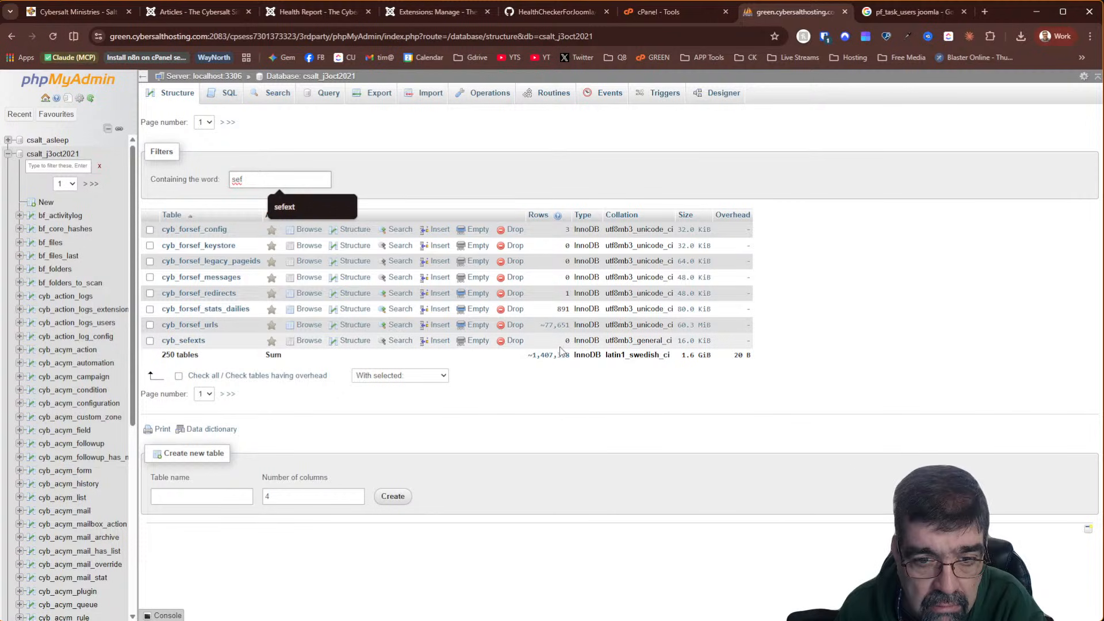
{"action": "left_click", "coordinate": [513, 340]}
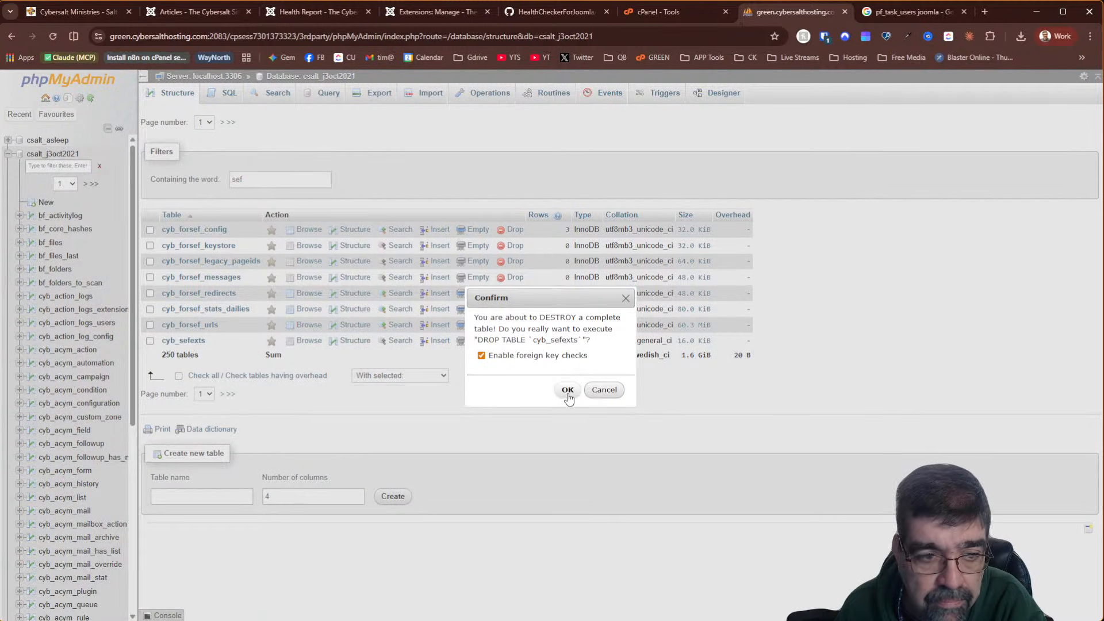
{"action": "left_click", "coordinate": [610, 390]}
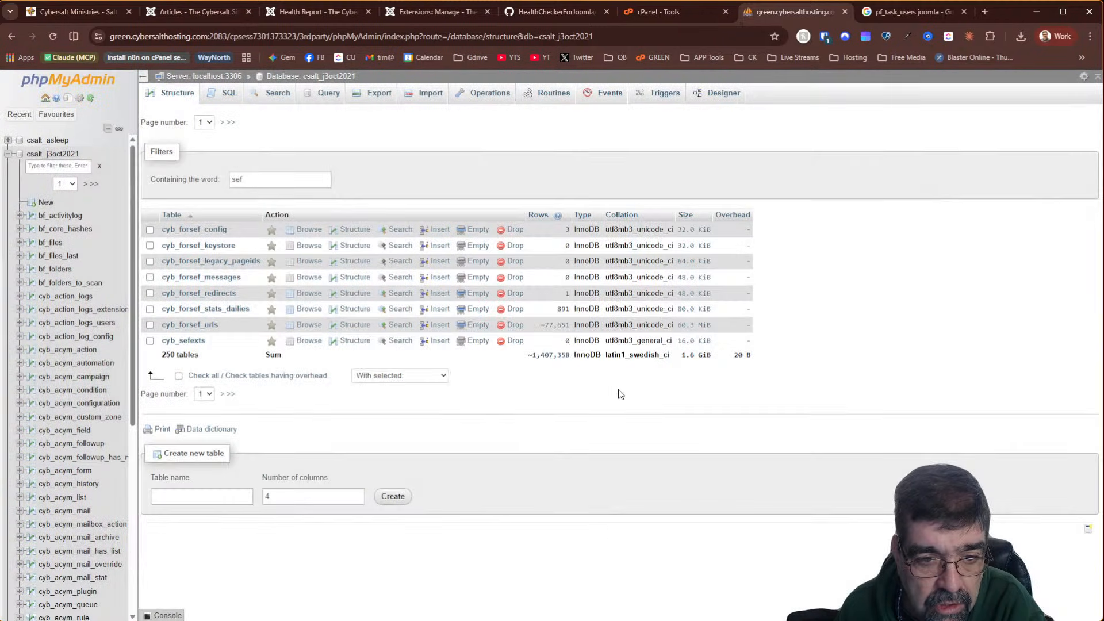
{"action": "left_click", "coordinate": [516, 341]}
{"action": "left_click", "coordinate": [564, 390]}
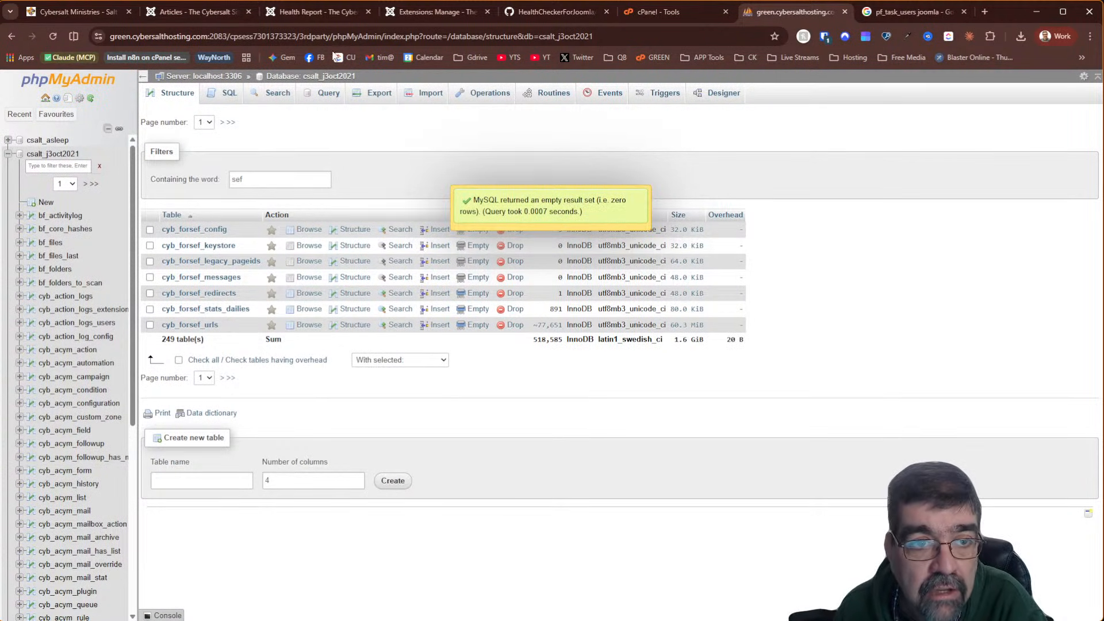
Review the installed components list in Joomla's extension manager
{"action": "left_click", "coordinate": [678, 14]}
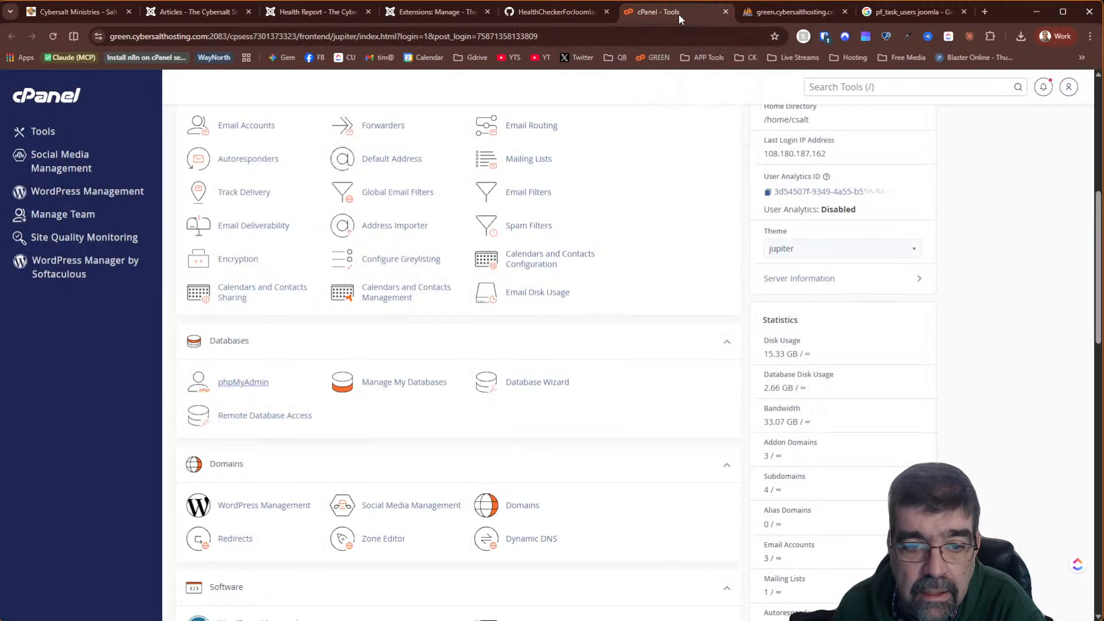
{"action": "left_click", "coordinate": [295, 14]}
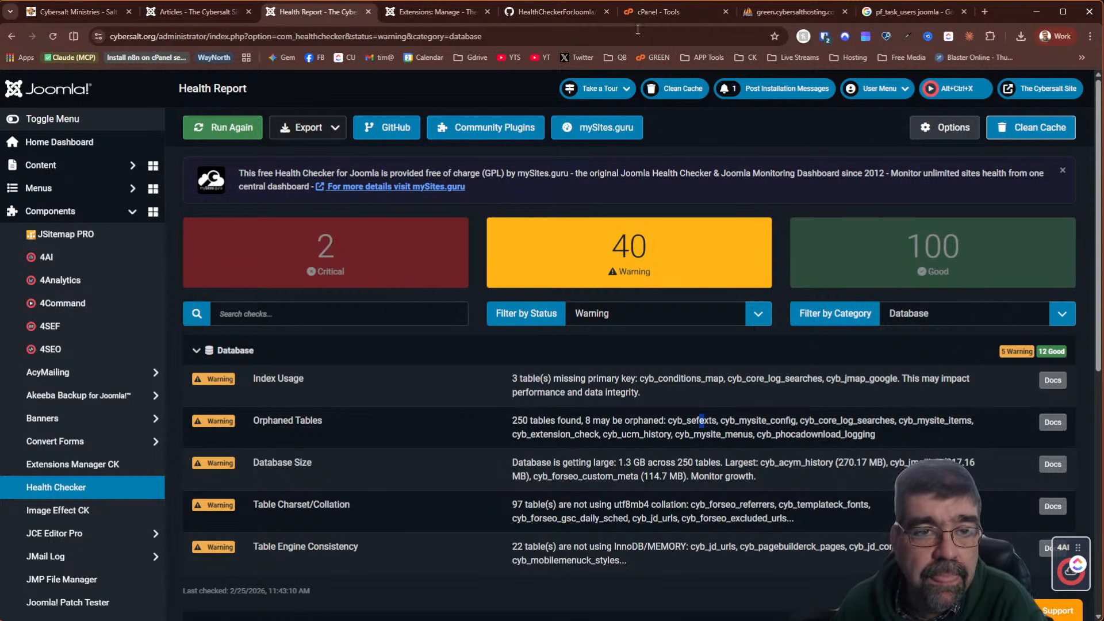
{"action": "left_click", "coordinate": [425, 14]}
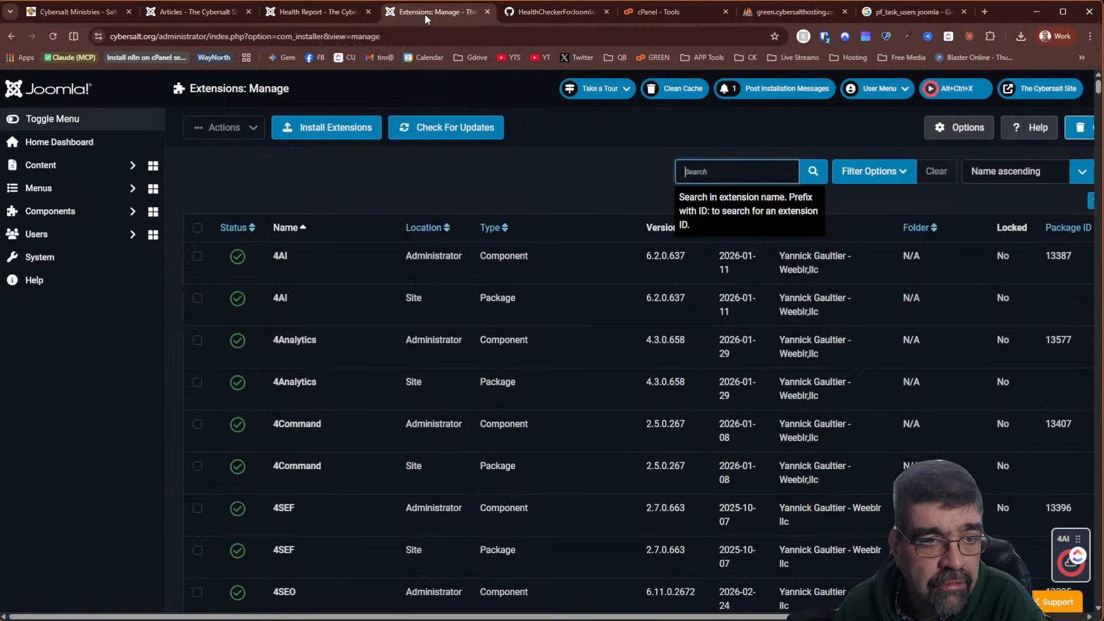
{"action": "left_click", "coordinate": [75, 216]}
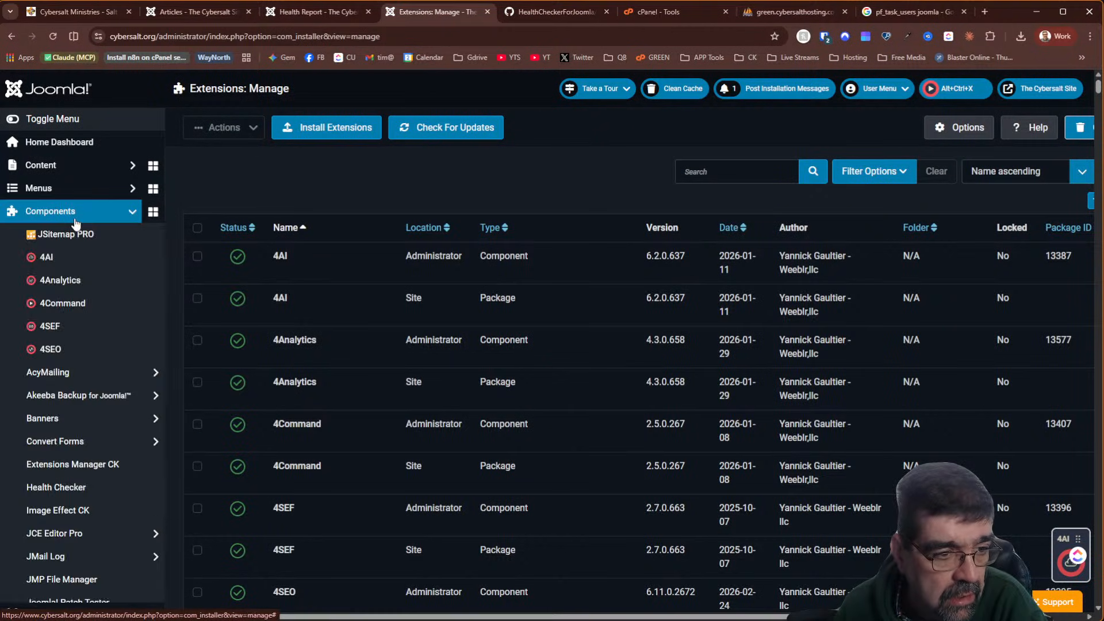
{"action": "scroll", "coordinate": [74, 224], "scroll_direction": "down", "scroll_amount": 7}
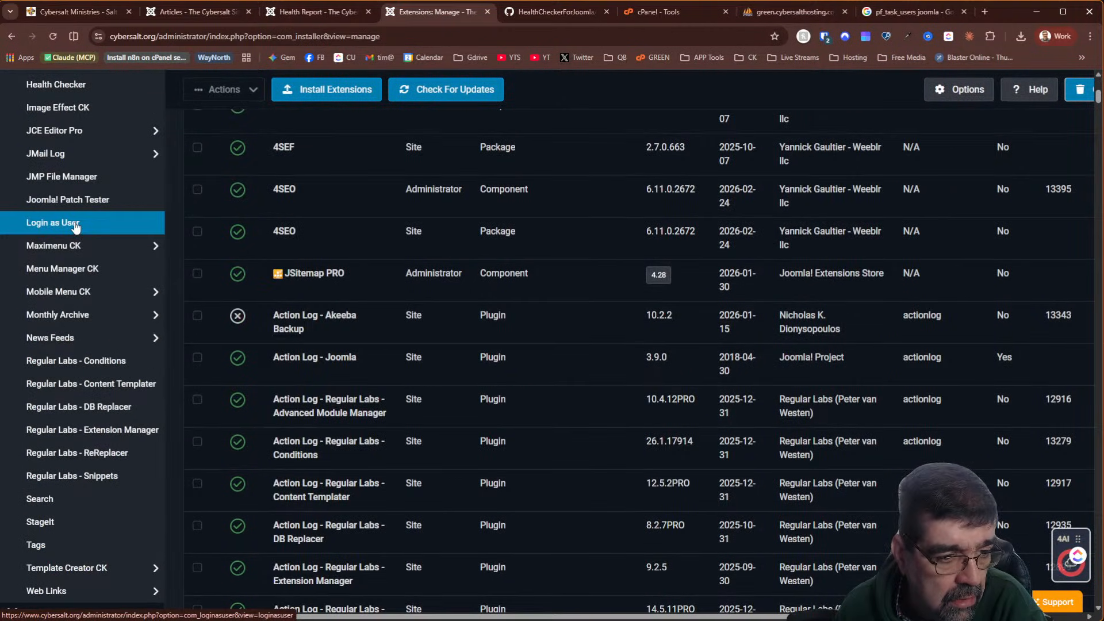
{"action": "scroll", "coordinate": [75, 226], "scroll_direction": "down", "scroll_amount": 2}
{"action": "scroll", "coordinate": [74, 222], "scroll_direction": "up", "scroll_amount": 10}
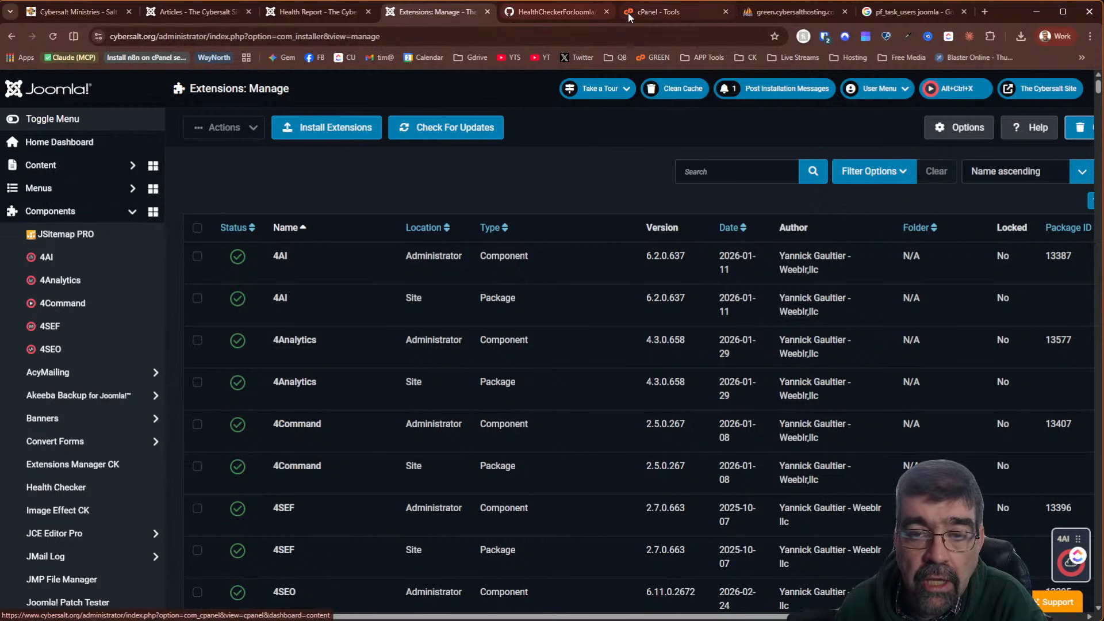
Search the extensions for 'phoca', find no match, and clear the search
{"action": "mouse_move", "coordinate": [557, 12]}
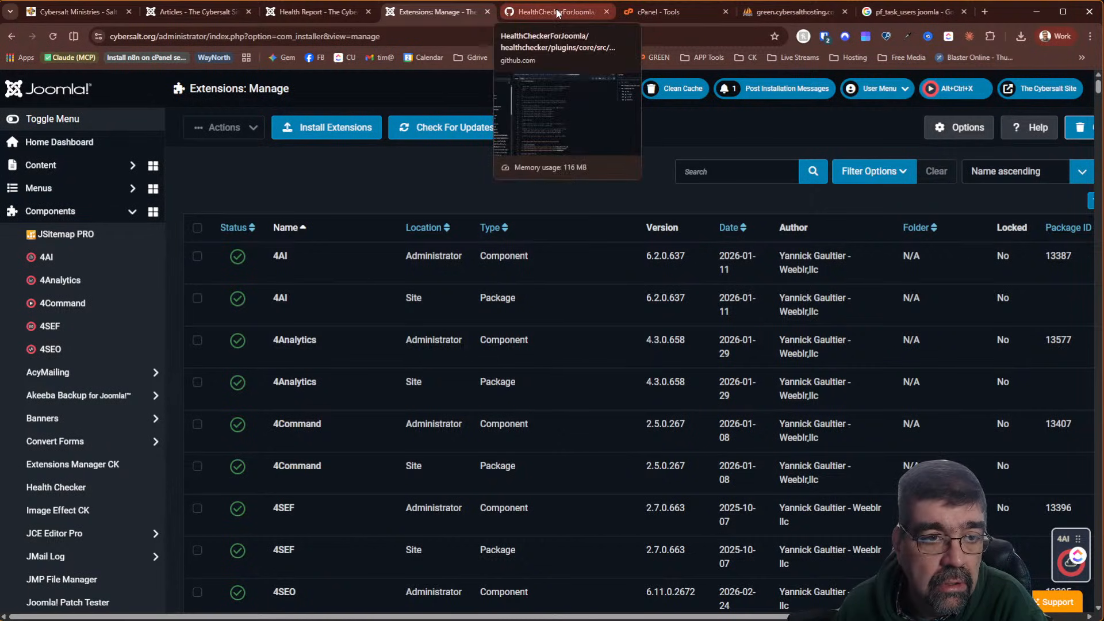
{"action": "left_click", "coordinate": [765, 167]}
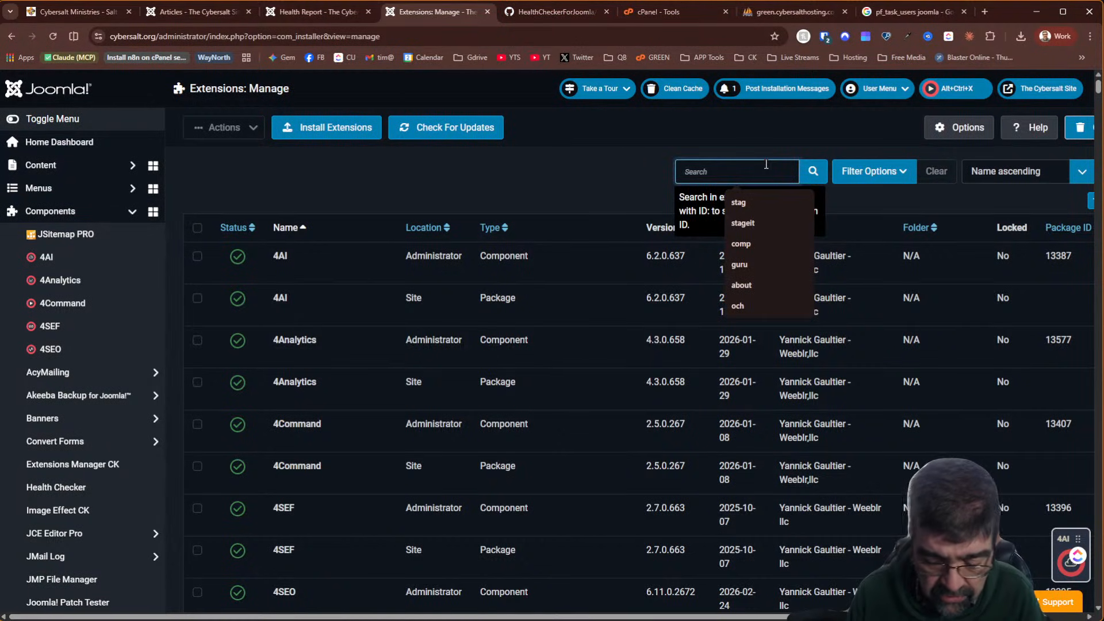
{"action": "type", "text": "phoca"}
{"action": "key", "text": "Return"}
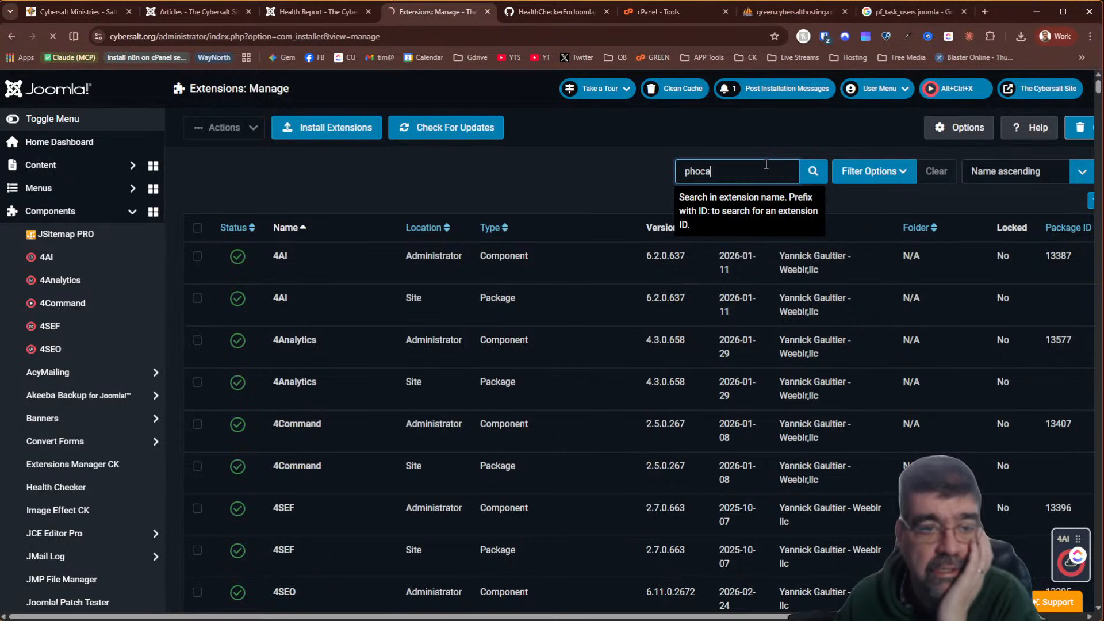
{"action": "left_click", "coordinate": [867, 174]}
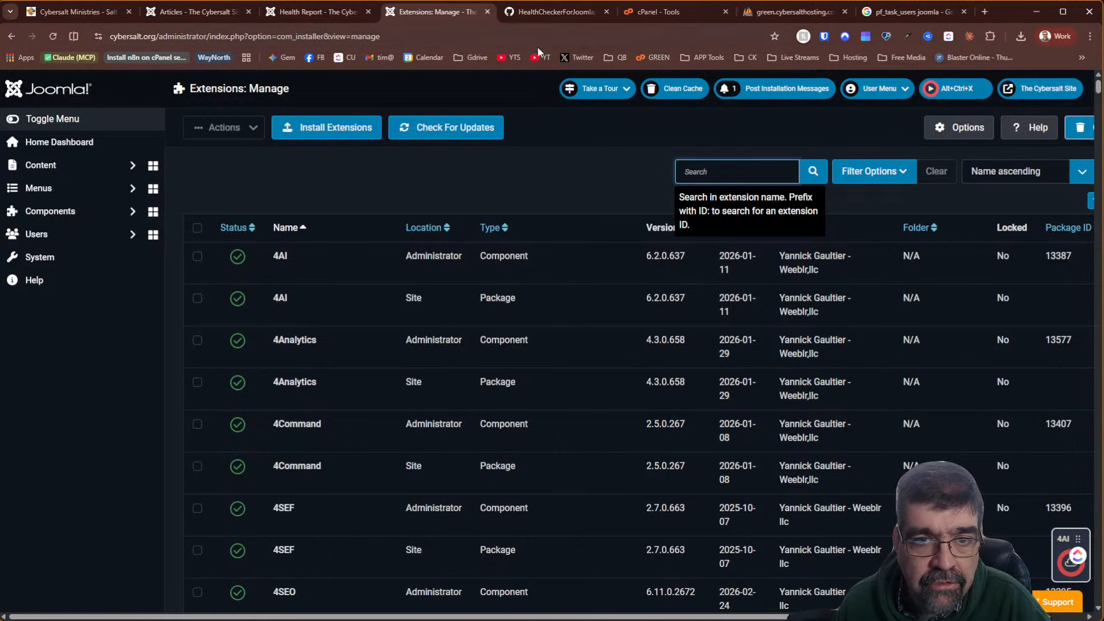
Filter tables by 'phoca' and drop cyb_phocadownload_logging, leaving 248 tables
{"action": "left_click", "coordinate": [777, 11]}
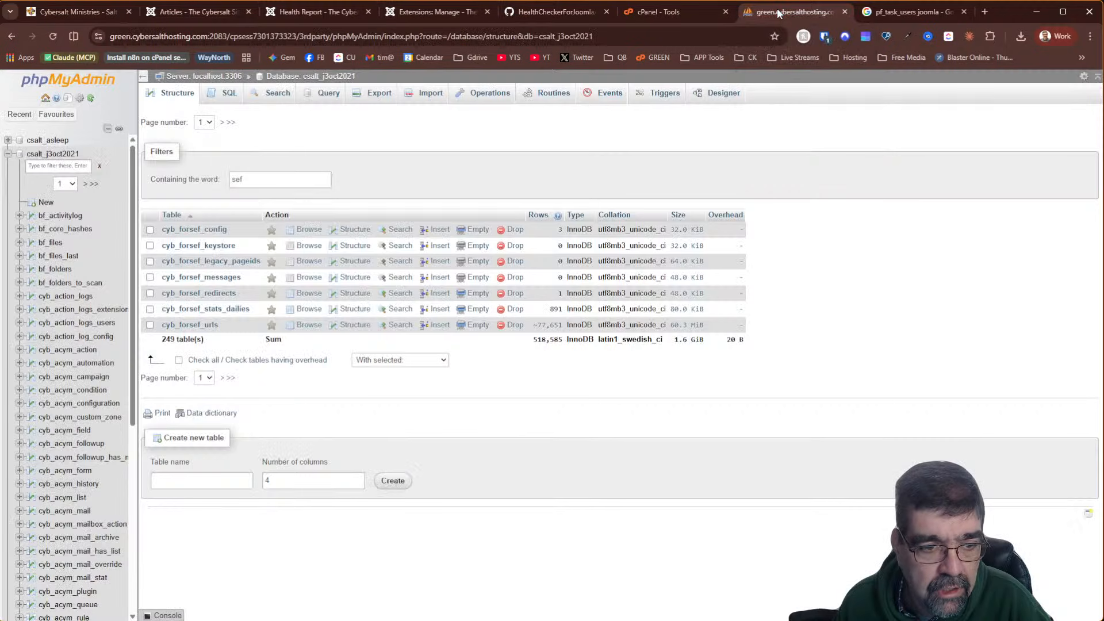
{"action": "double_click", "coordinate": [284, 179]}
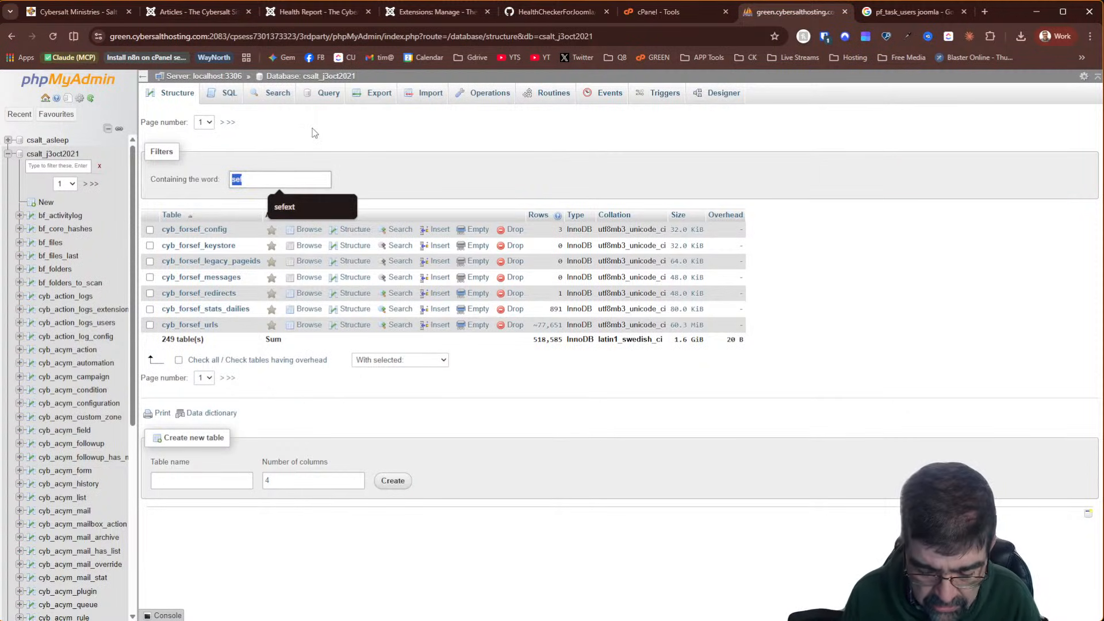
{"action": "type", "text": "phoca"}
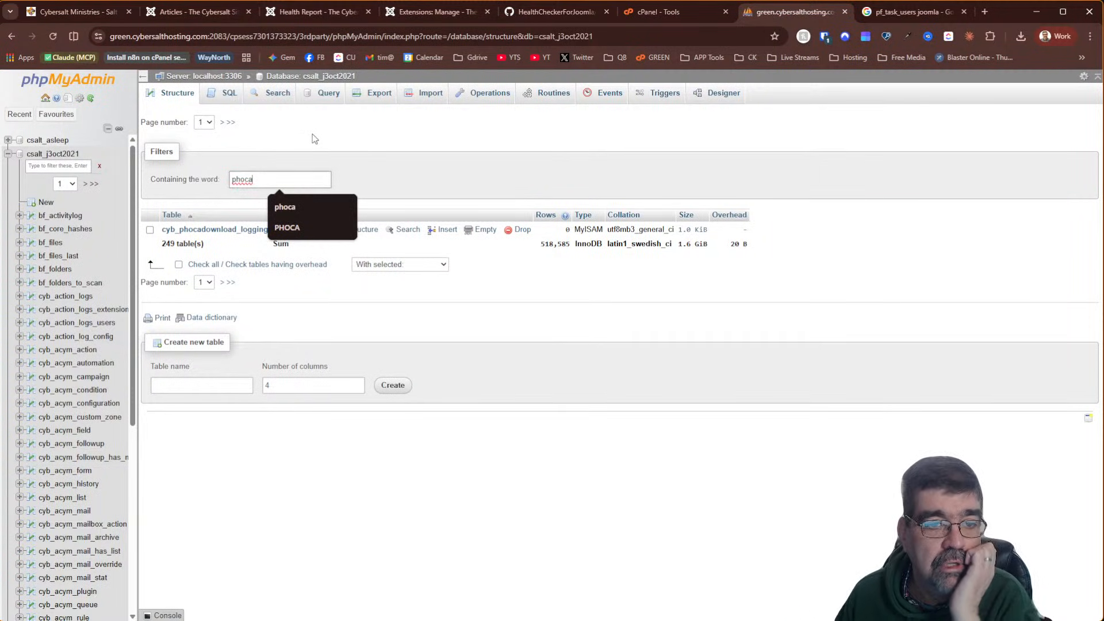
{"action": "left_click", "coordinate": [316, 212]}
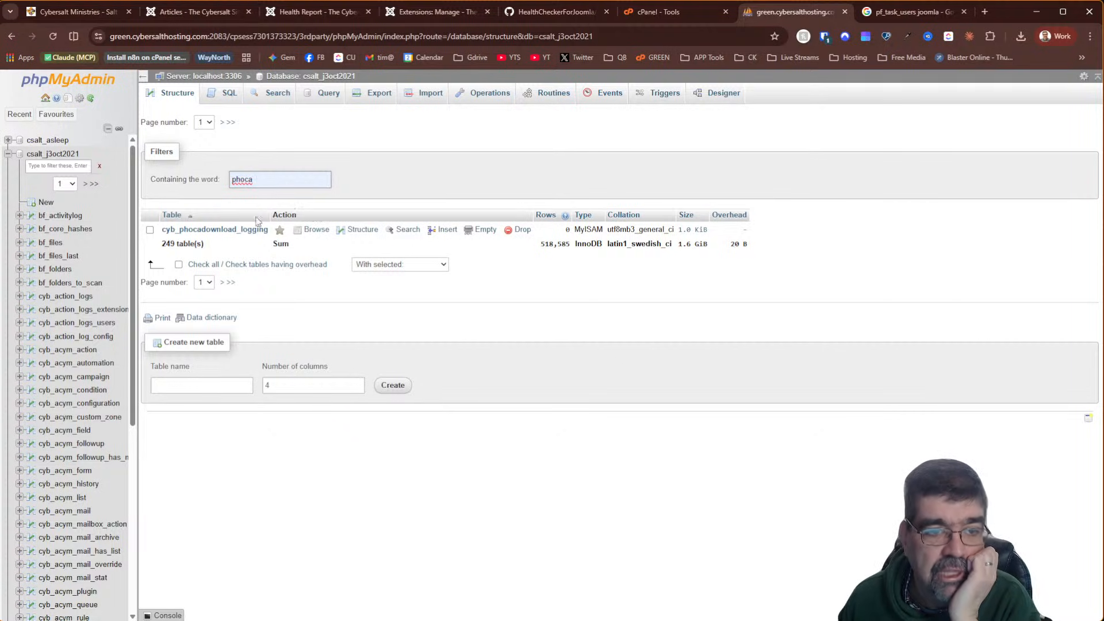
{"action": "left_click", "coordinate": [150, 230]}
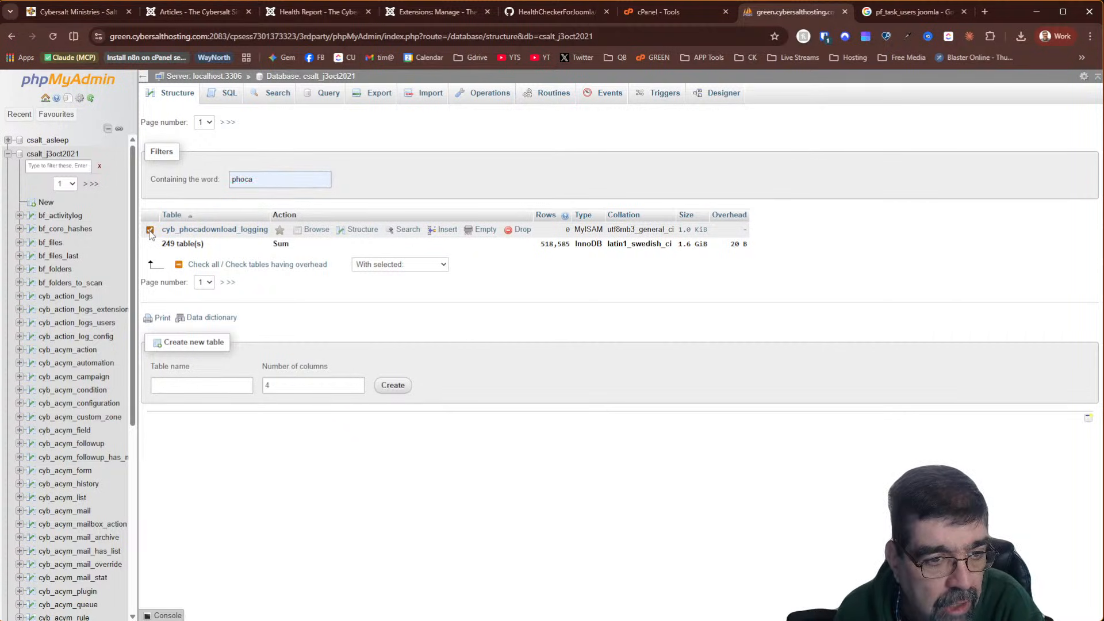
{"action": "left_click", "coordinate": [519, 229]}
{"action": "left_click", "coordinate": [567, 393]}
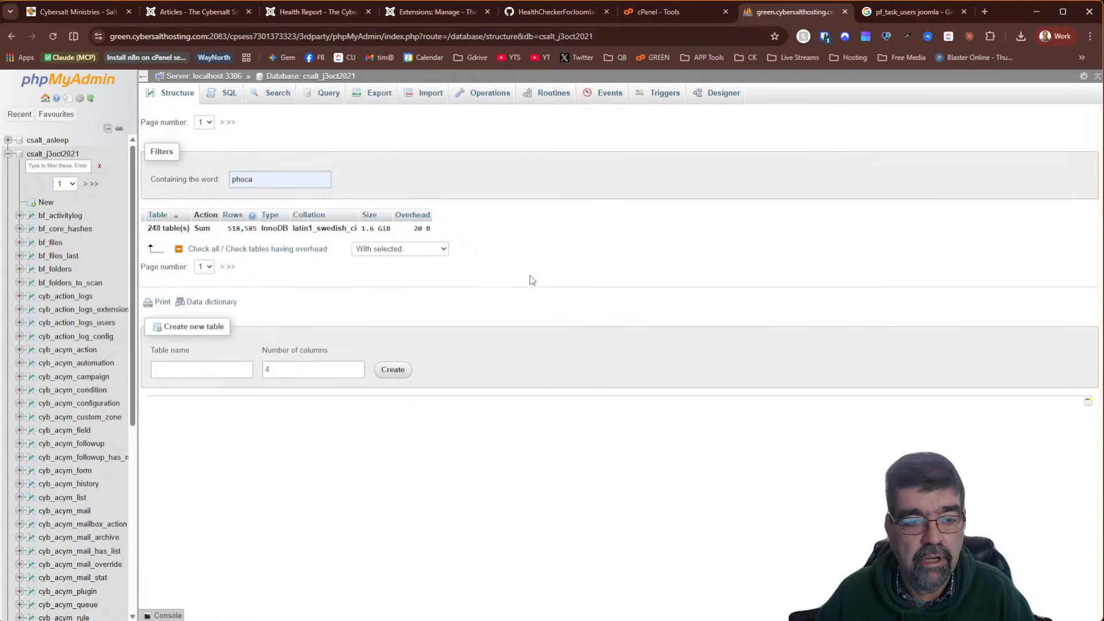
{"action": "left_click", "coordinate": [294, 11]}
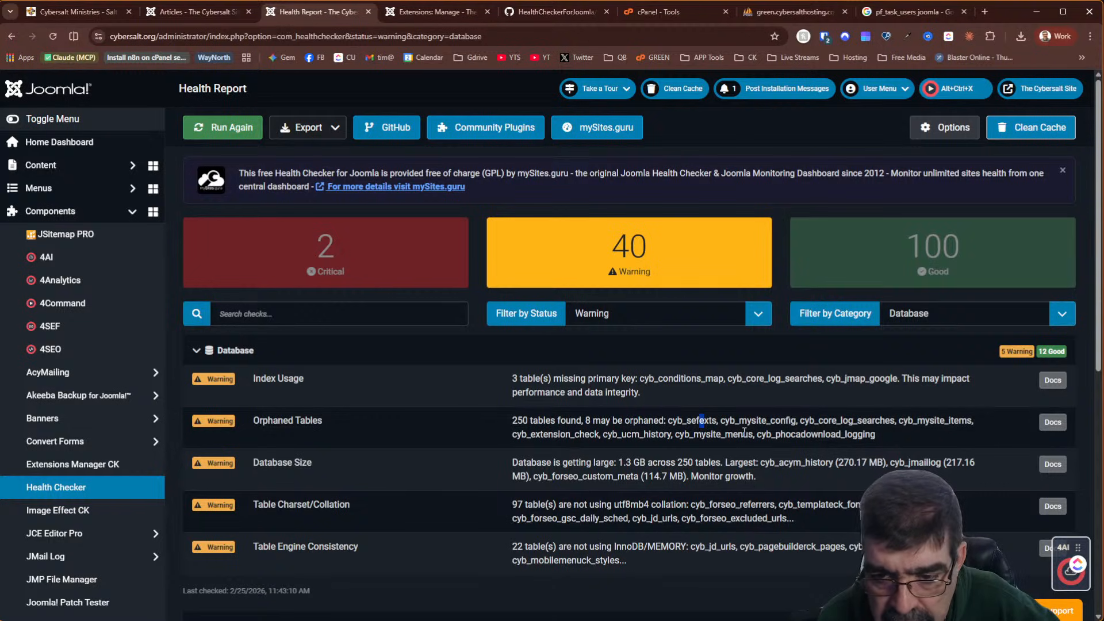
{"action": "left_click", "coordinate": [817, 15]}
Filter the tables by 'mysite' and browse the 26 rows of cyb_mysite_menus
{"action": "double_click", "coordinate": [282, 178]}
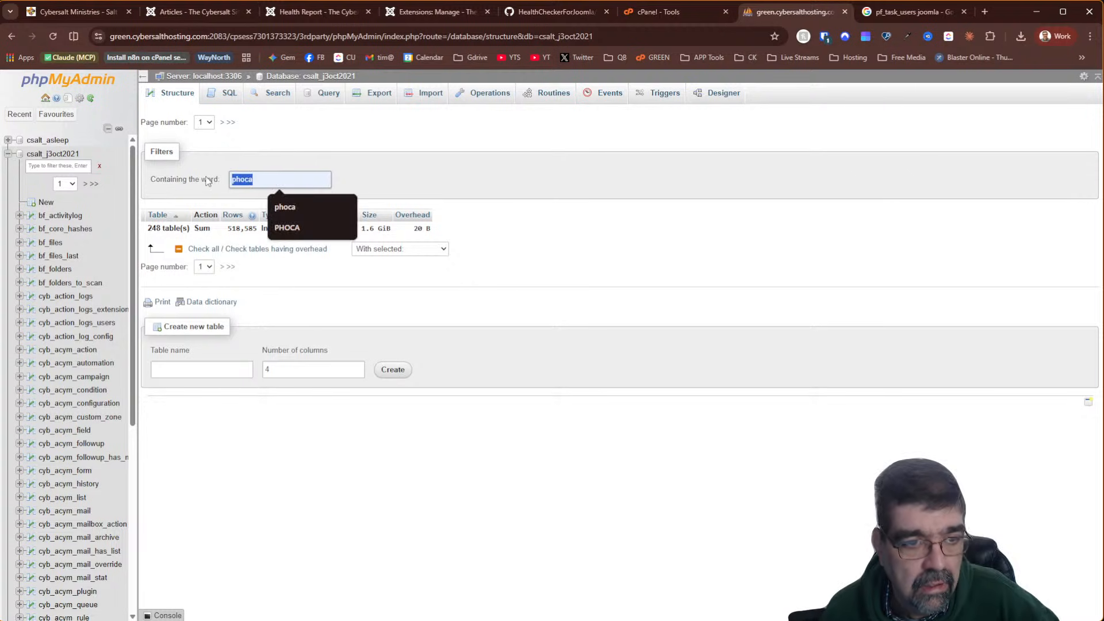
{"action": "type", "text": "mysite"}
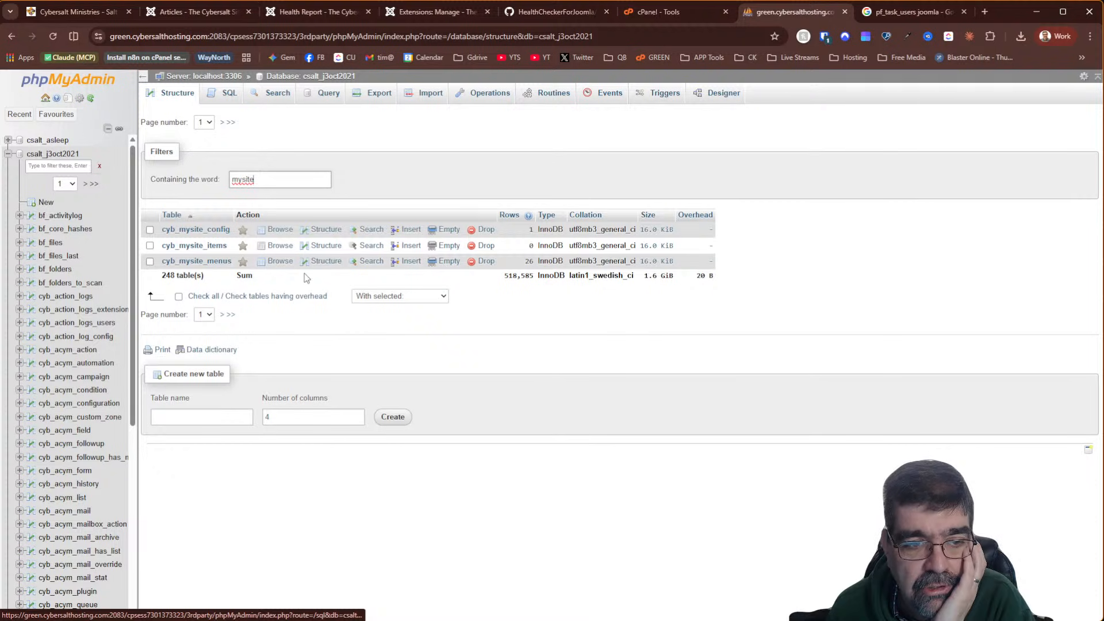
{"action": "left_click", "coordinate": [284, 263]}
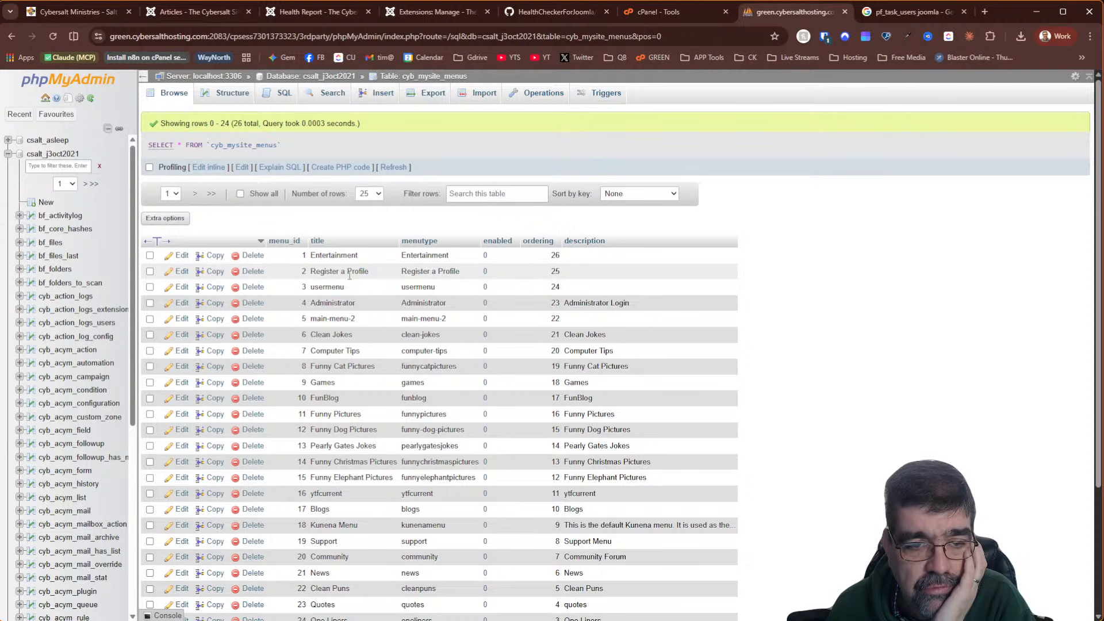
{"action": "scroll", "coordinate": [349, 275], "scroll_direction": "down", "scroll_amount": 2}
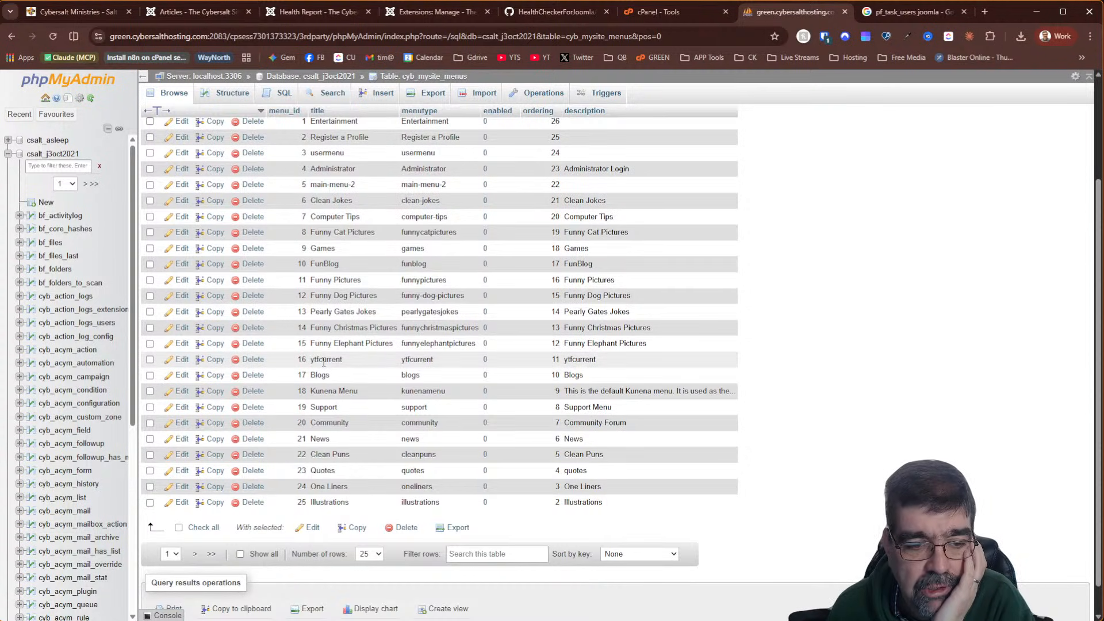
{"action": "scroll", "coordinate": [323, 361], "scroll_direction": "down", "scroll_amount": 1}
{"action": "scroll", "coordinate": [324, 365], "scroll_direction": "up", "scroll_amount": 3}
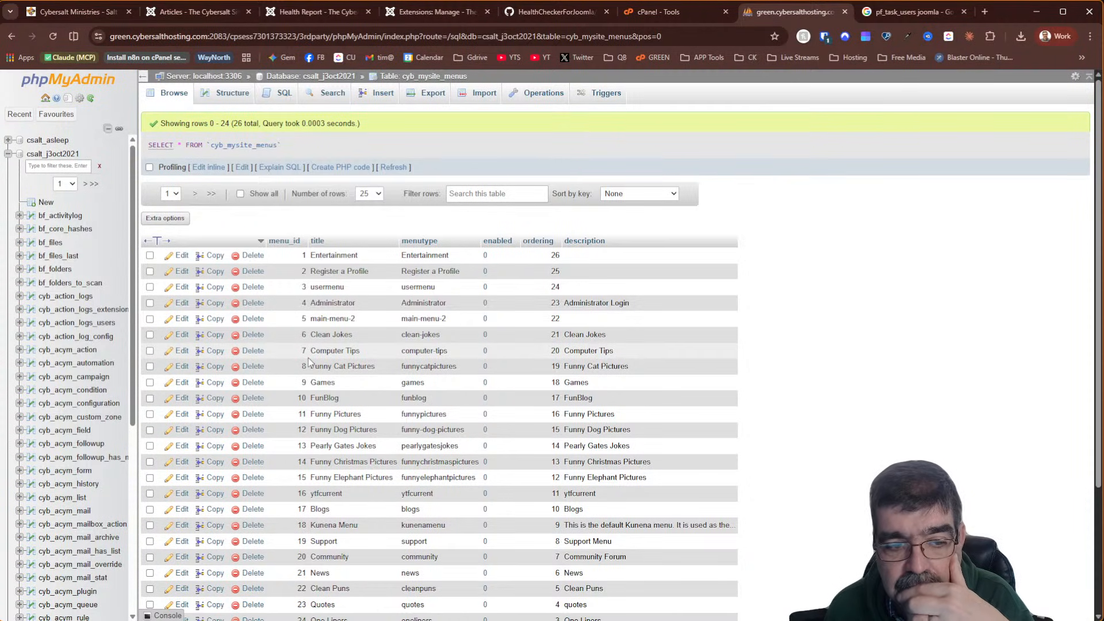
{"action": "scroll", "coordinate": [309, 362], "scroll_direction": "down", "scroll_amount": 2}
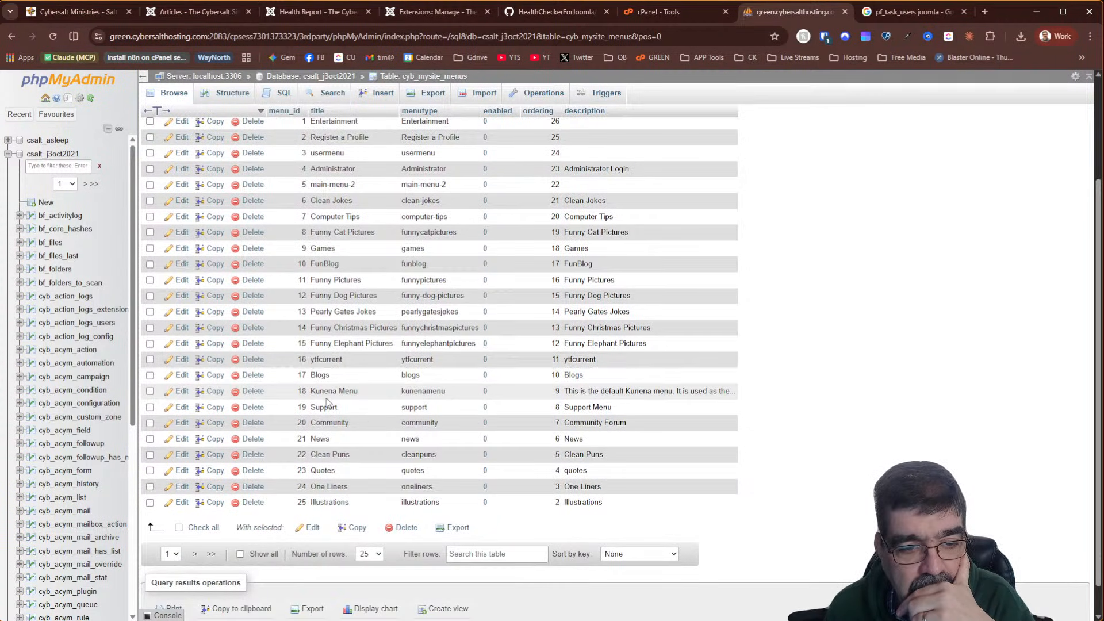
{"action": "scroll", "coordinate": [327, 420], "scroll_direction": "up", "scroll_amount": 2}
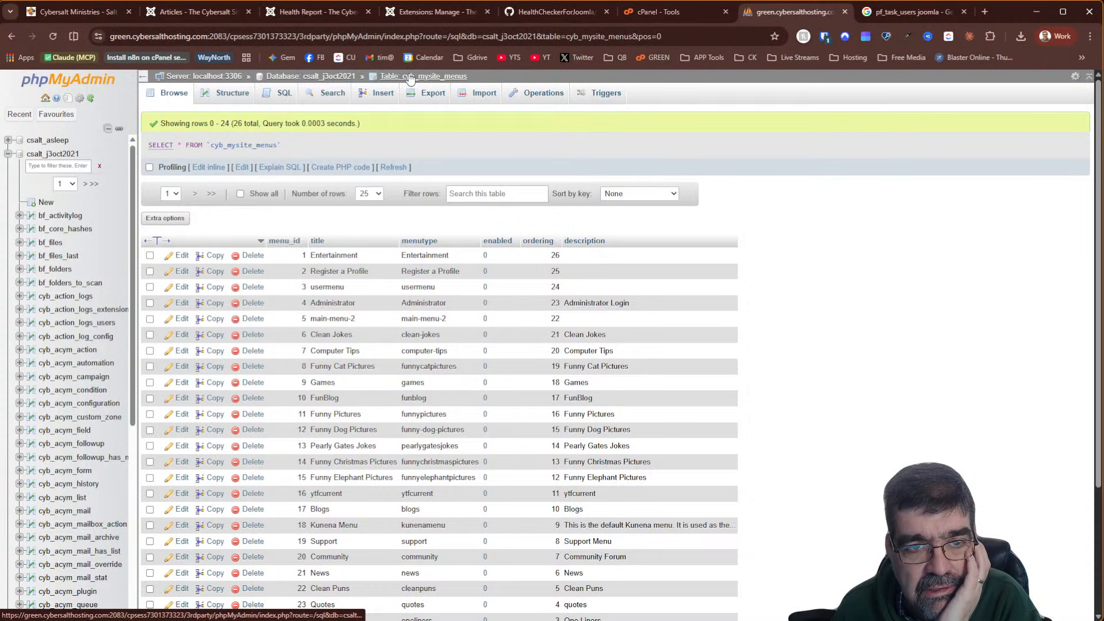
Re-filter the table list by 'mysite' and browse the single-row cyb_mysite_config table
{"action": "left_click", "coordinate": [303, 77]}
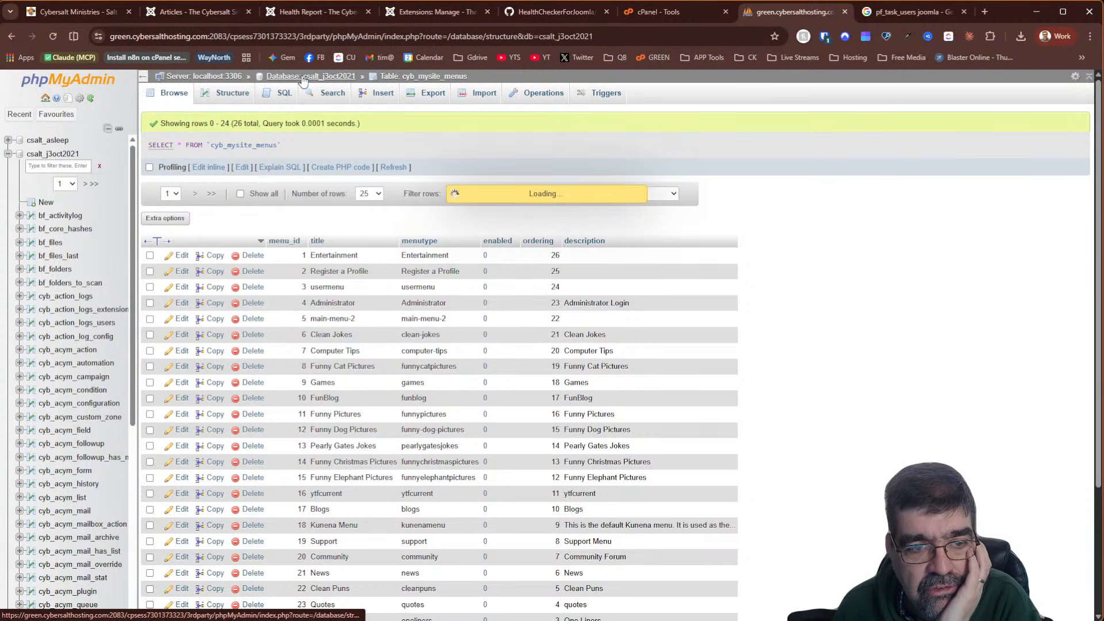
{"action": "left_click", "coordinate": [295, 182]}
{"action": "type", "text": "mysite"}
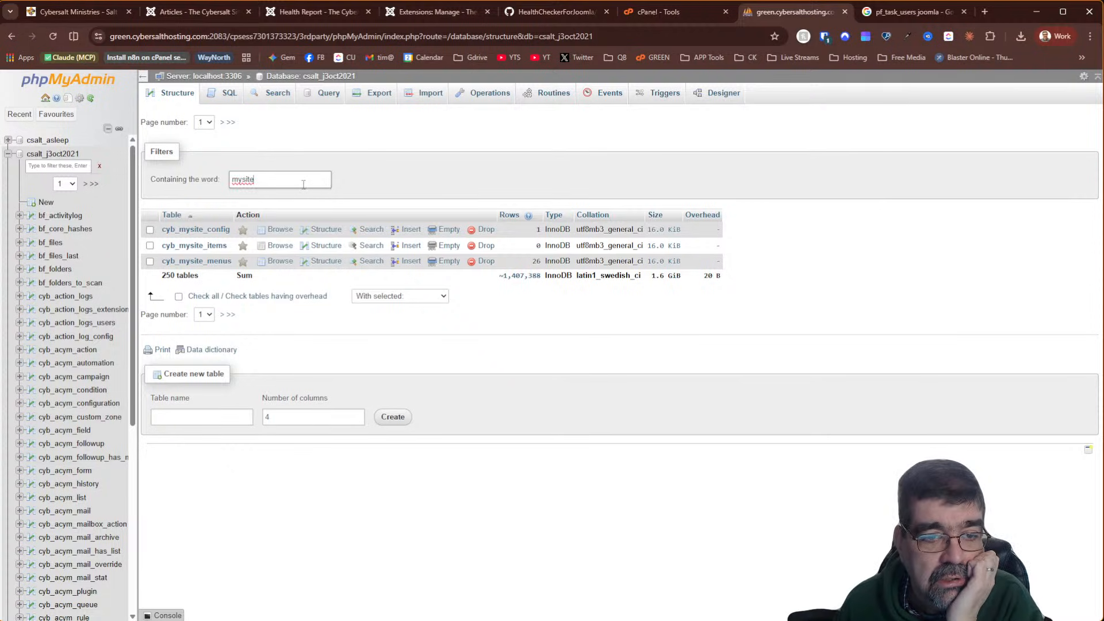
{"action": "left_click", "coordinate": [280, 230]}
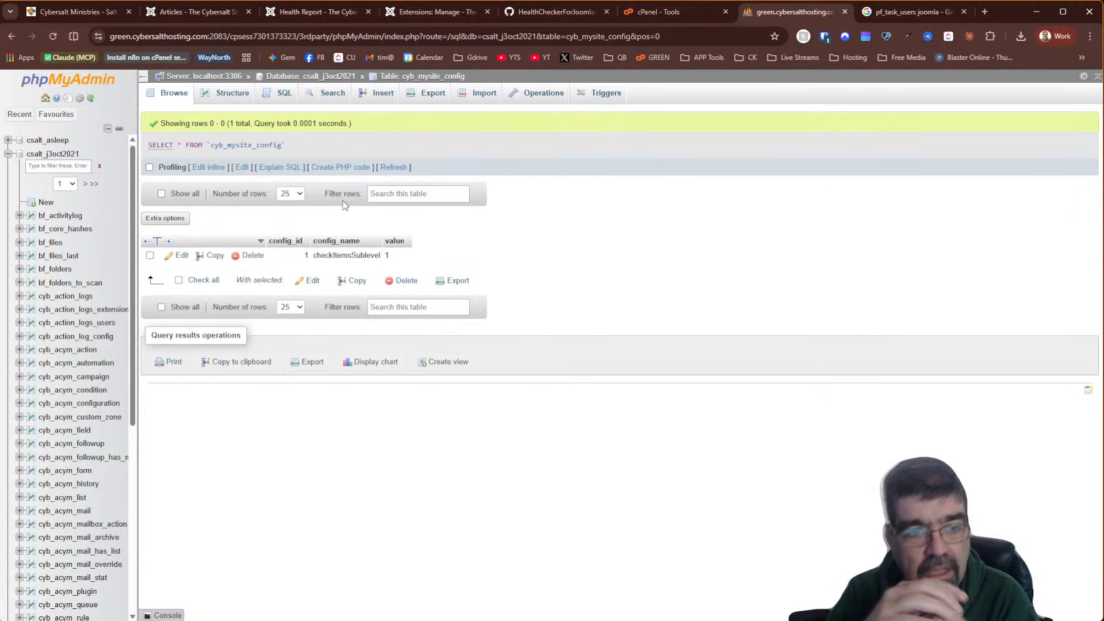
Filter the tables by 'mysite', select all three cyb_mysite tables and choose Export
{"action": "left_click", "coordinate": [309, 81]}
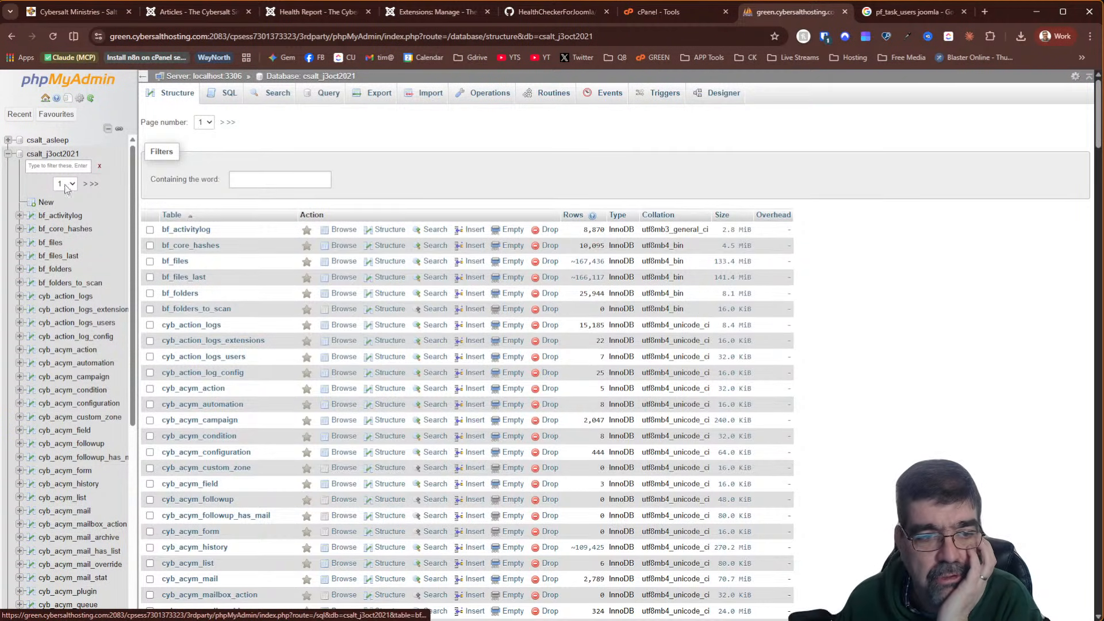
{"action": "left_click", "coordinate": [282, 175]}
{"action": "type", "text": "mysite"}
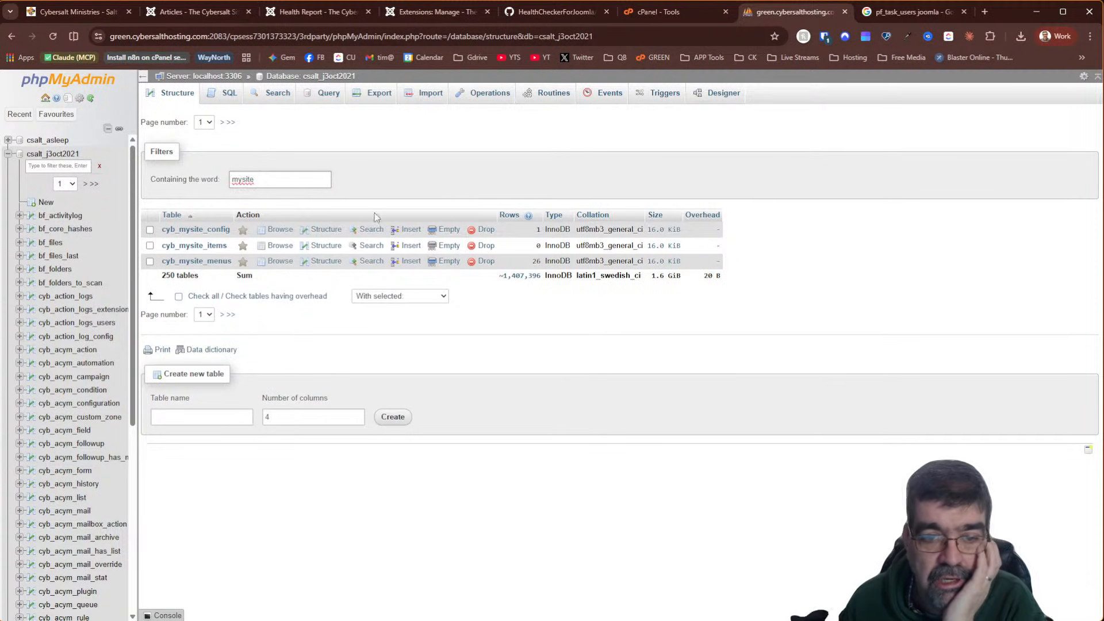
{"action": "left_click", "coordinate": [179, 297]}
{"action": "left_click", "coordinate": [404, 296]}
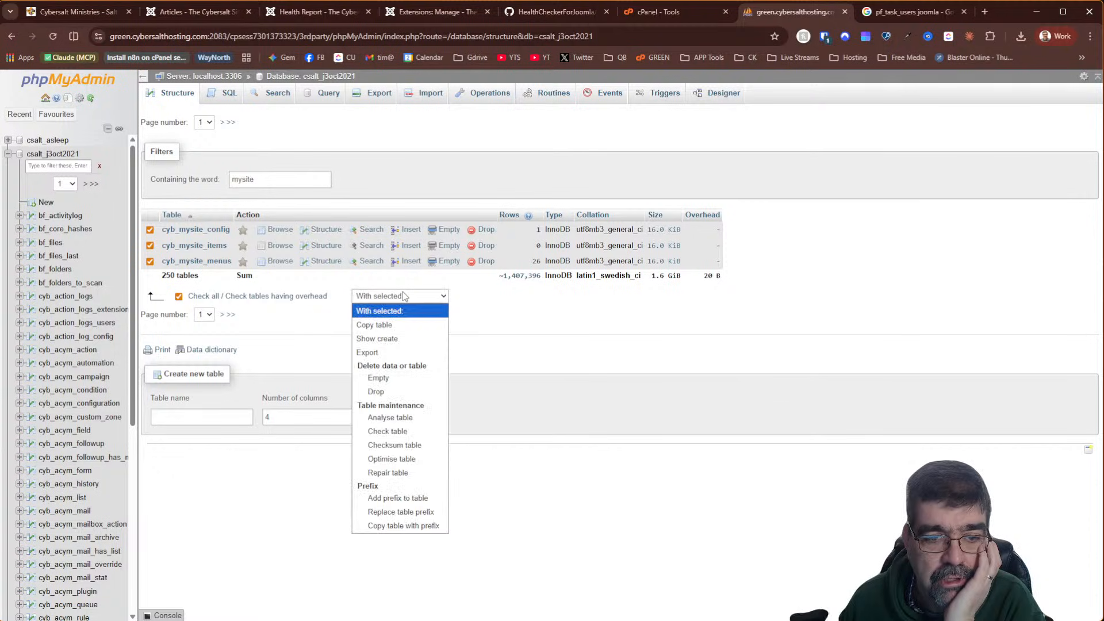
{"action": "left_click", "coordinate": [397, 356]}
Save the SQL export as mysites-tables-huh-csalt_j3oct2021 in the delete folder
{"action": "left_click", "coordinate": [264, 301]}
{"action": "key", "text": "Home"}
{"action": "type", "text": "mysties"}
{"action": "key", "text": "BackSpace"}
{"action": "key", "text": "BackSpace"}
{"action": "key", "text": "BackSpace"}
{"action": "key", "text": "BackSpace"}
{"action": "type", "text": "ies-tbl"}
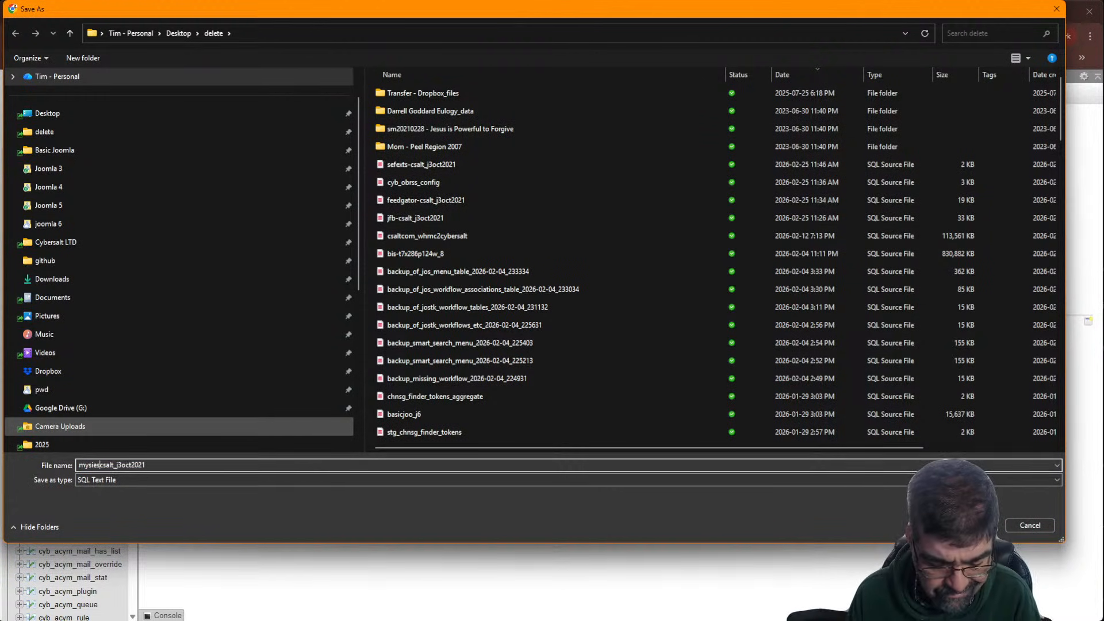
{"action": "key", "text": "BackSpace"}
{"action": "key", "text": "BackSpace"}
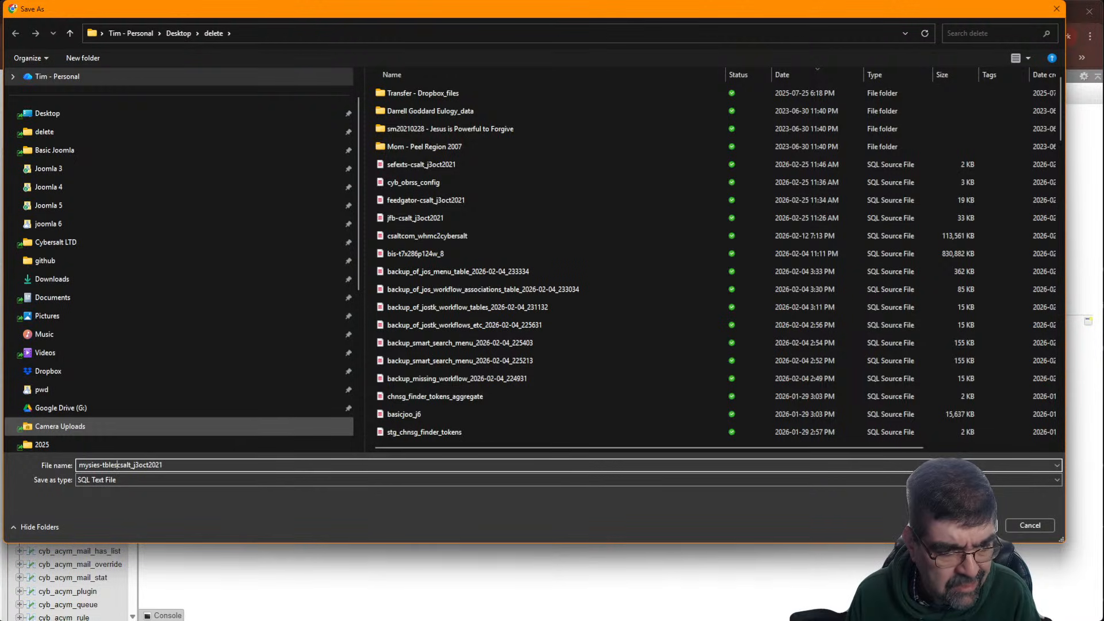
{"action": "type", "text": "ables-huh"}
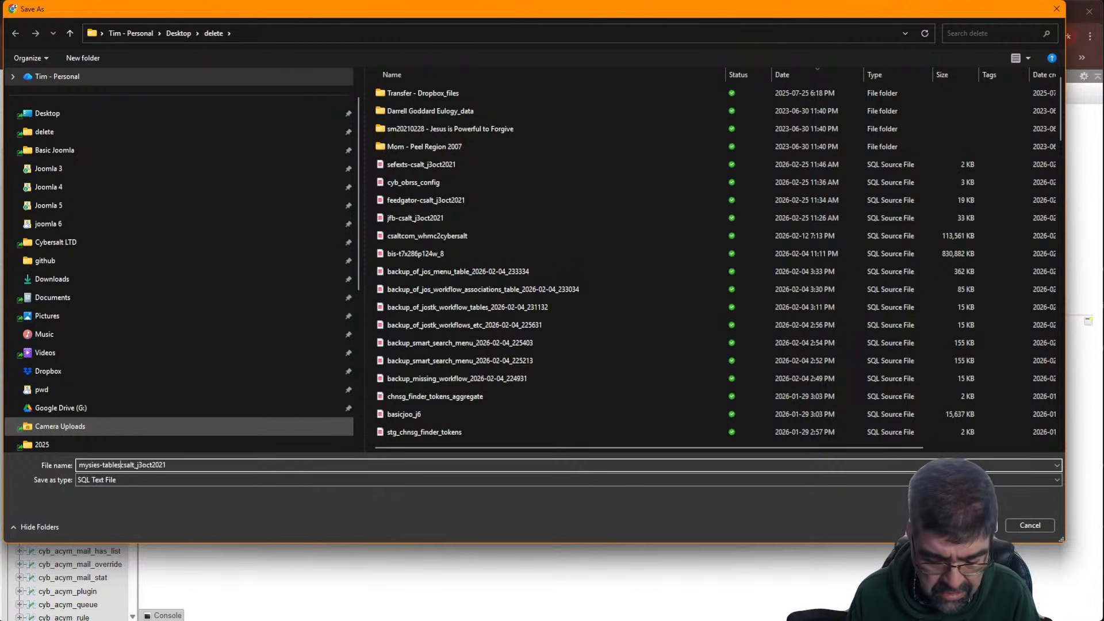
{"action": "type", "text": "-"}
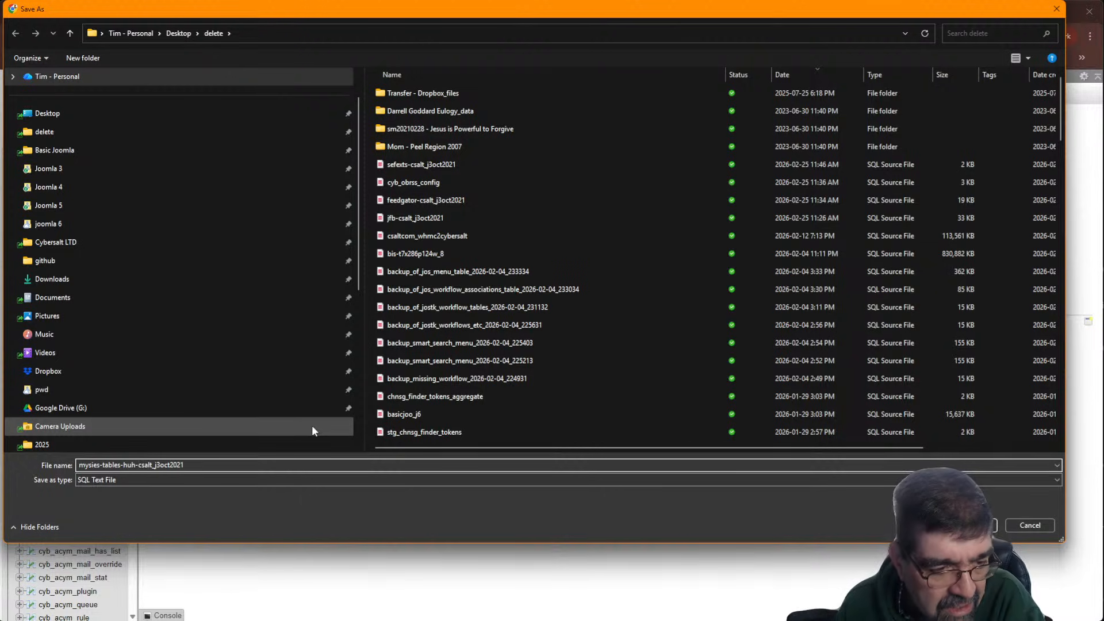
{"action": "key", "text": "Left"}
{"action": "key", "text": "Left"}
{"action": "key", "text": "Left"}
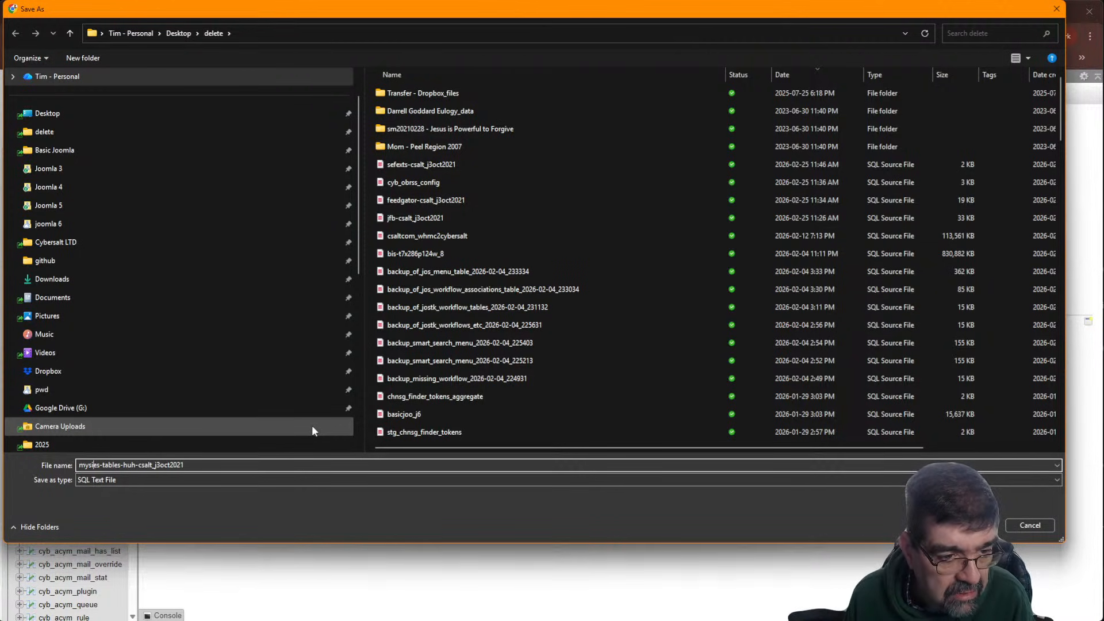
{"action": "type", "text": "t"}
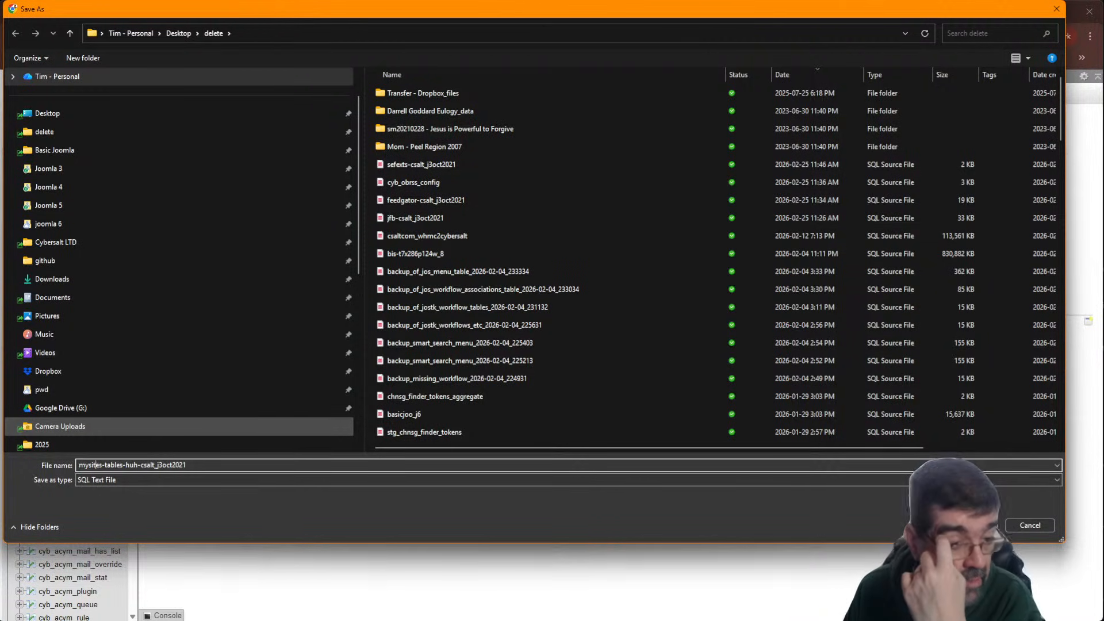
{"action": "key", "text": "Return"}
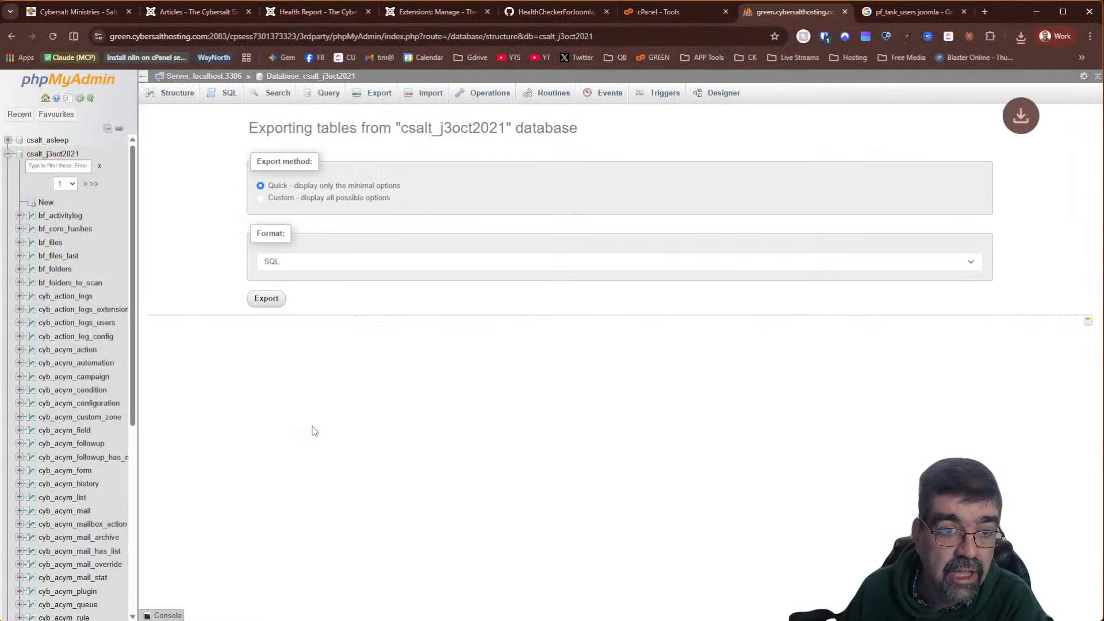
Filter by 'mysite', select cyb_mysite_config, cyb_mysite_items and cyb_mysite_menus, and confirm dropping them
{"action": "left_click", "coordinate": [333, 79]}
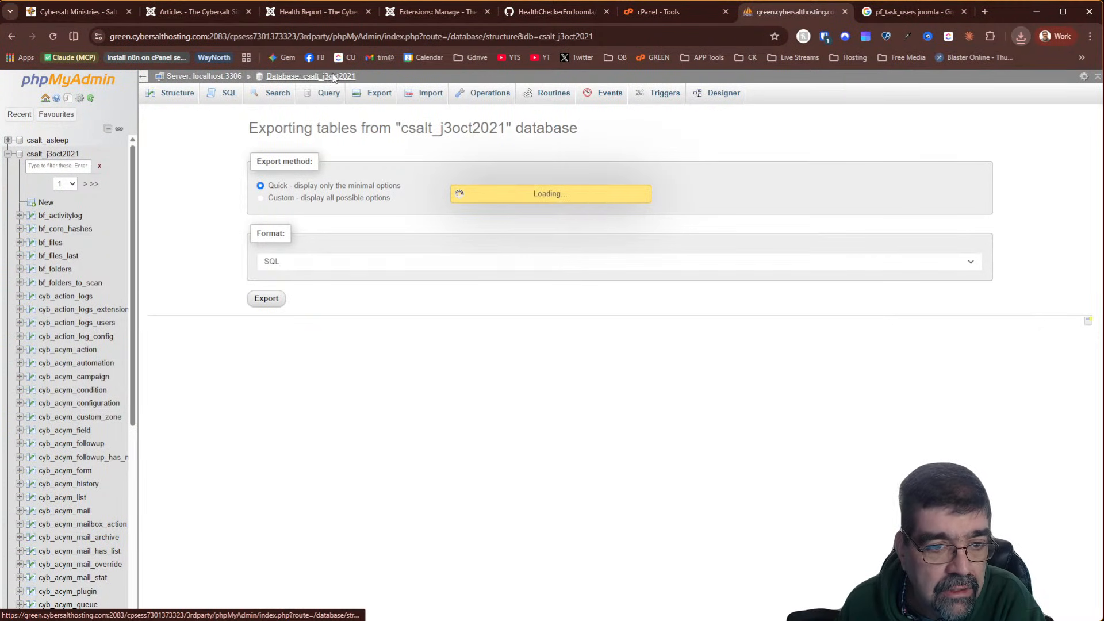
{"action": "left_click", "coordinate": [283, 179]}
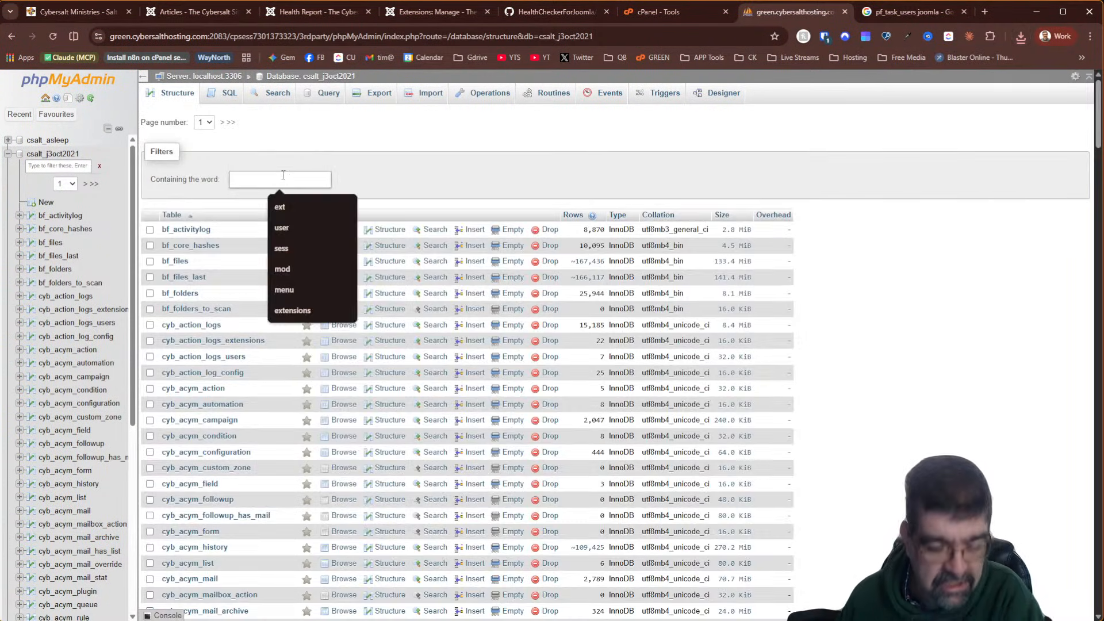
{"action": "type", "text": "mysite"}
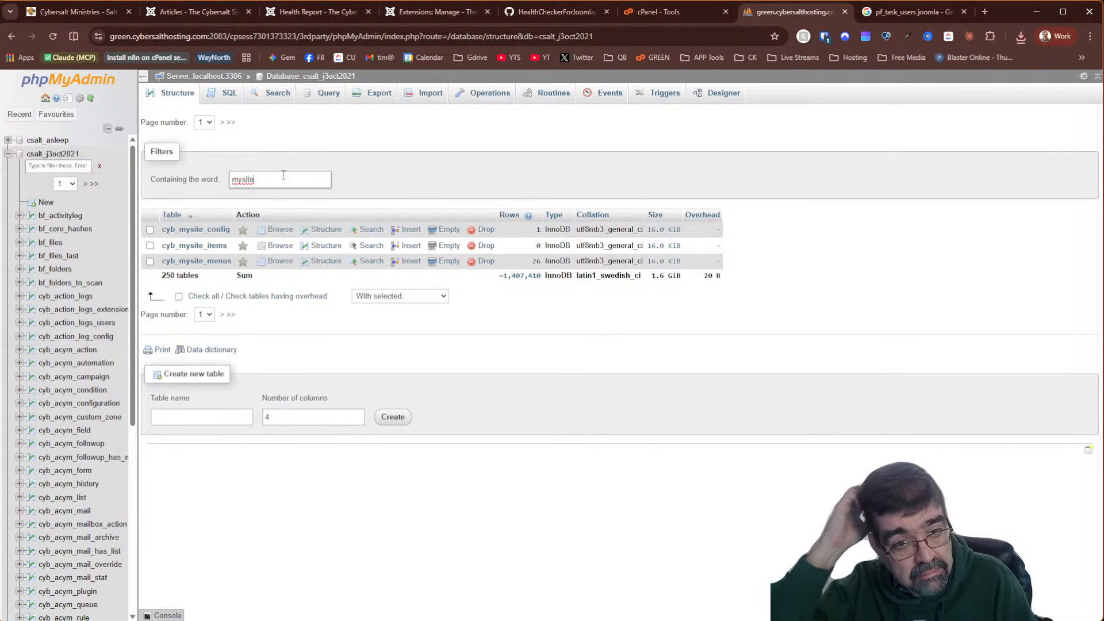
{"action": "left_click", "coordinate": [179, 297]}
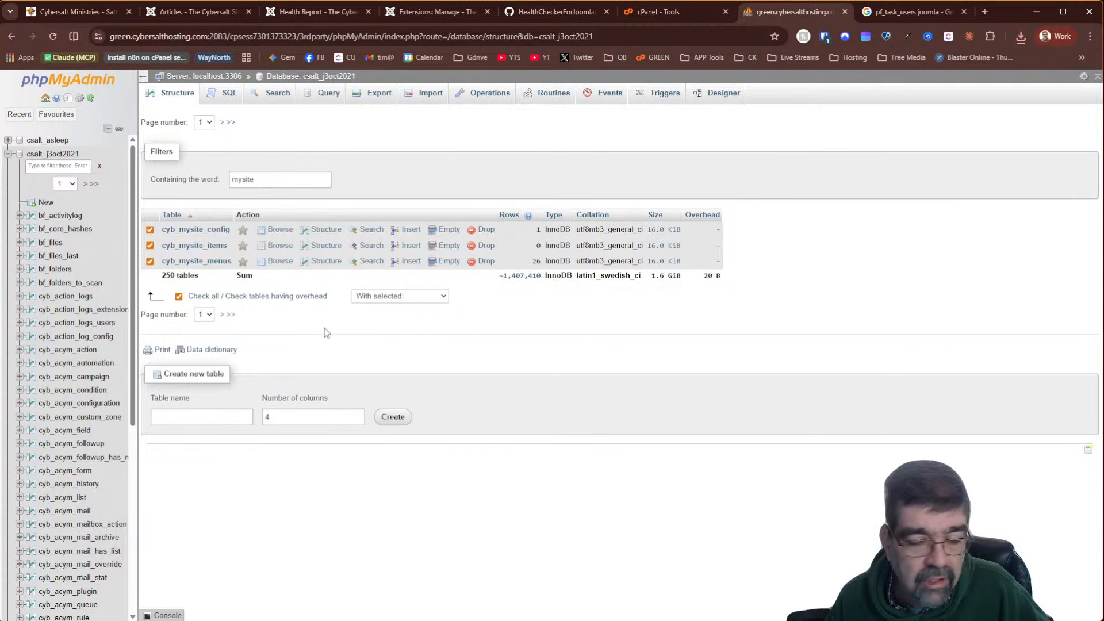
{"action": "left_click", "coordinate": [411, 295]}
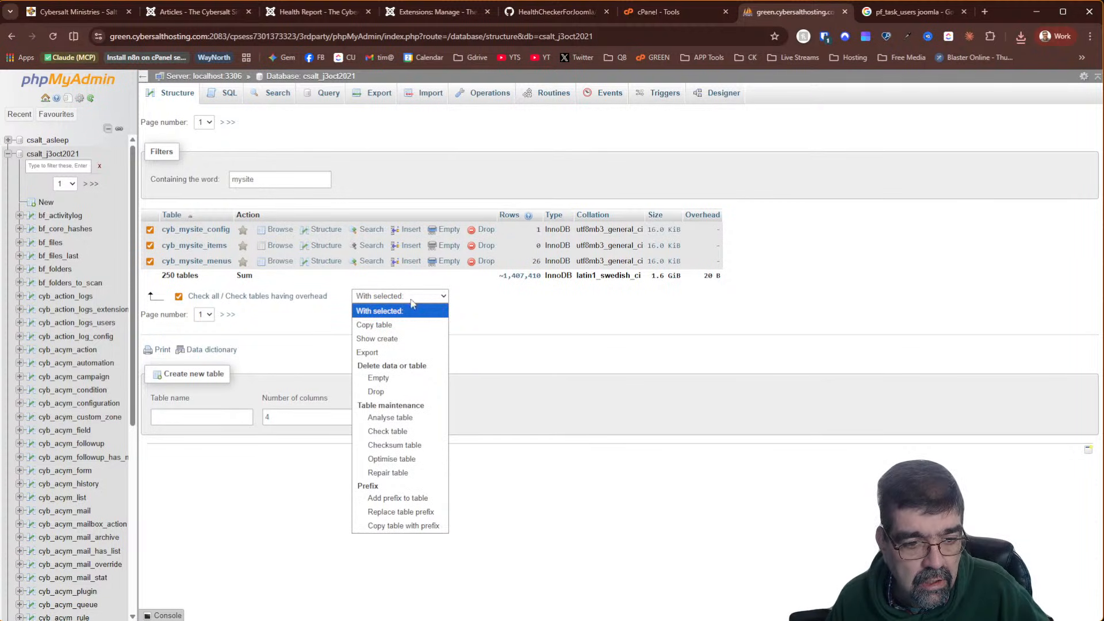
{"action": "left_click", "coordinate": [377, 395]}
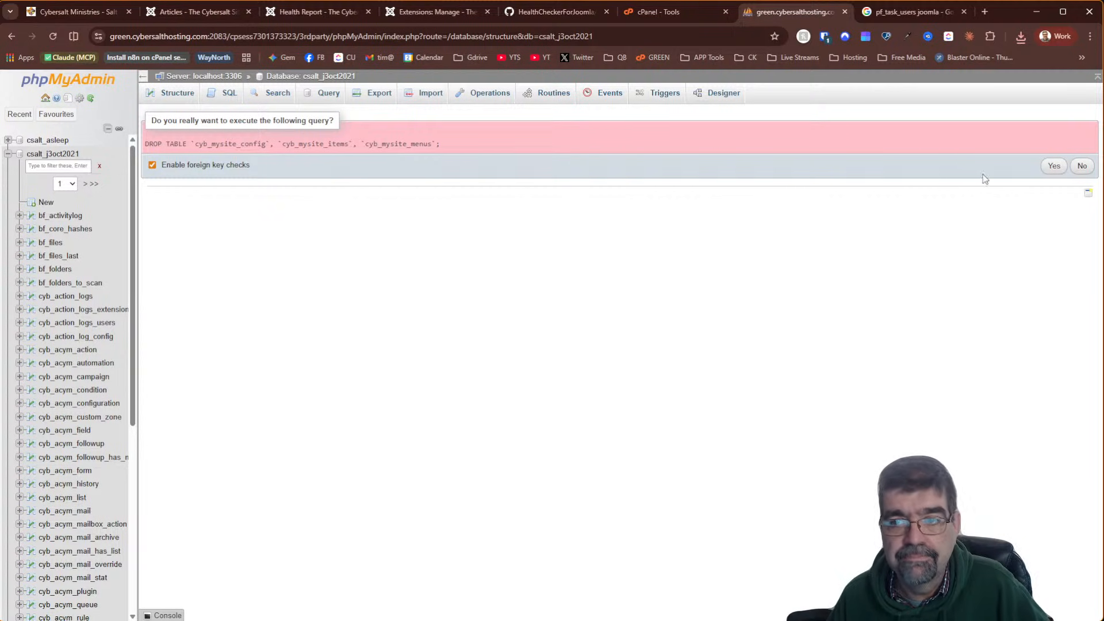
{"action": "left_click", "coordinate": [1054, 166]}
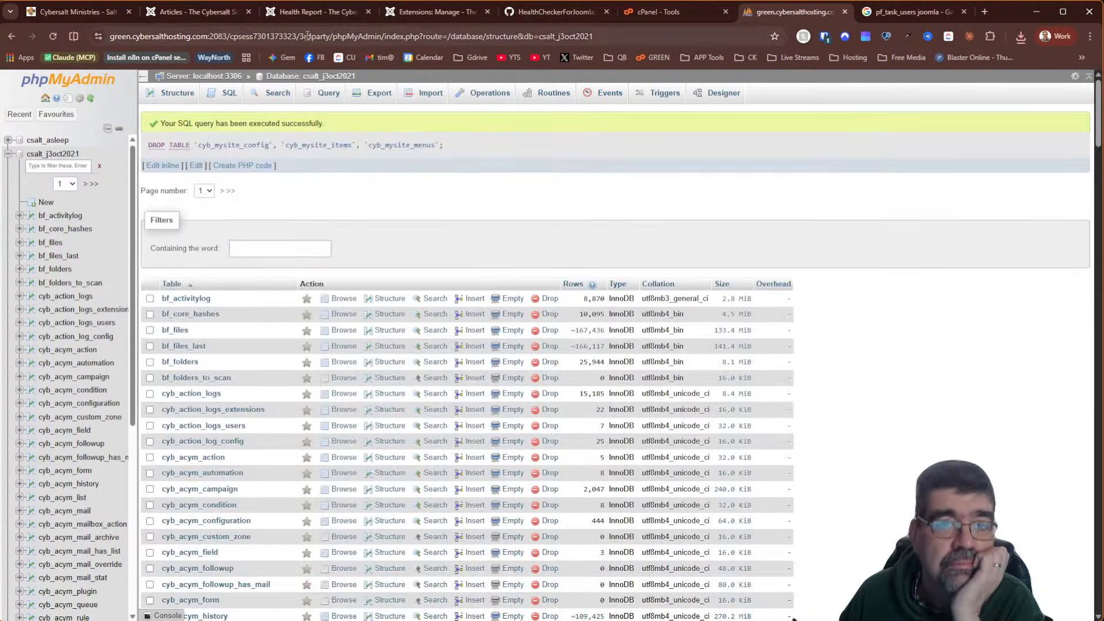
{"action": "left_click", "coordinate": [309, 14]}
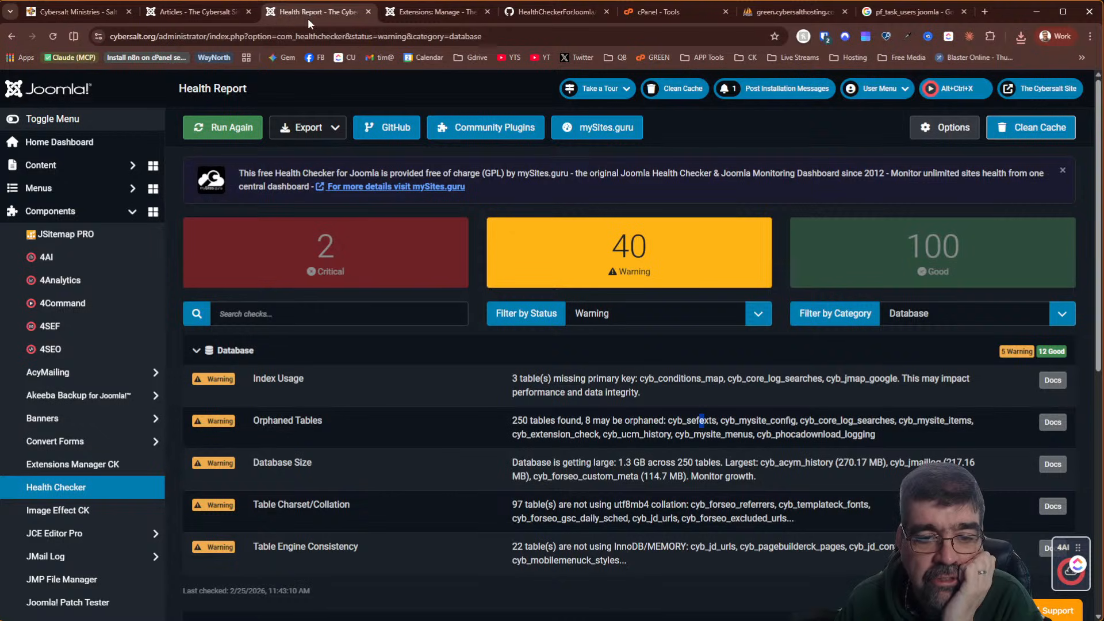
Rerun the Health Checker and filter the results to the Database category
{"action": "left_click", "coordinate": [232, 138]}
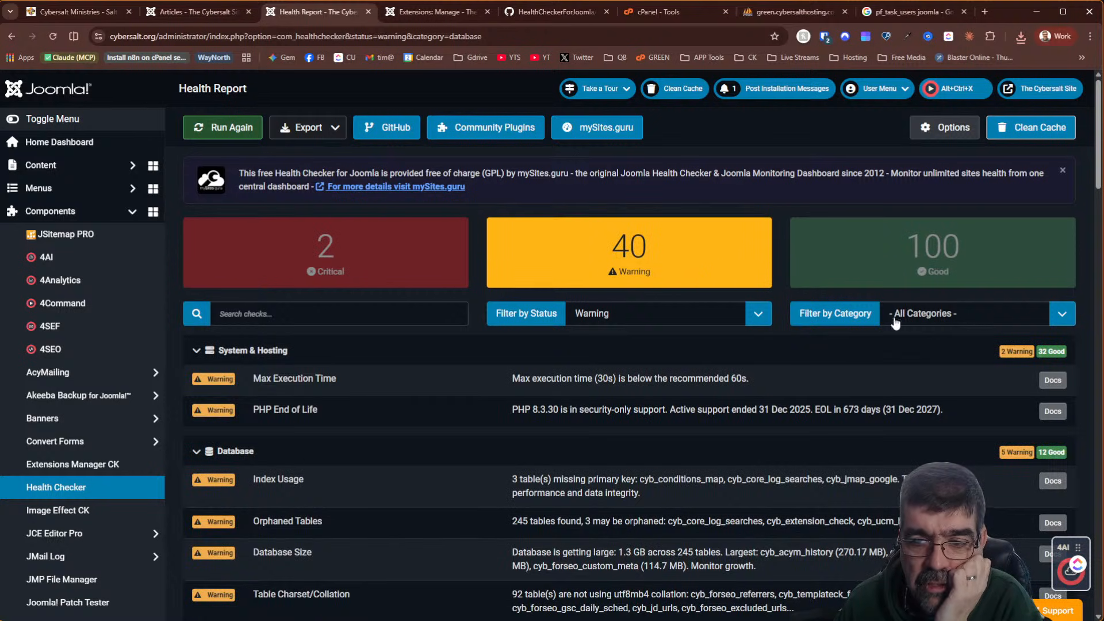
{"action": "left_click", "coordinate": [942, 325]}
{"action": "left_click", "coordinate": [936, 365]}
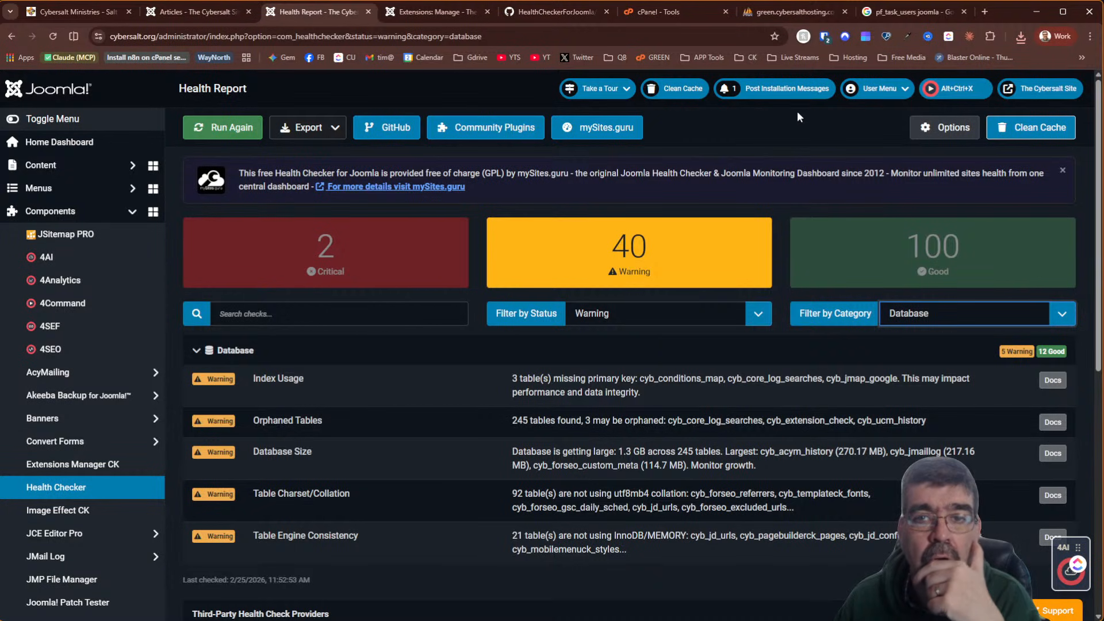
{"action": "left_click", "coordinate": [797, 12]}
Filter the tables by 'core' and browse both pages of cyb_core_log_searches search terms
{"action": "left_click", "coordinate": [311, 247]}
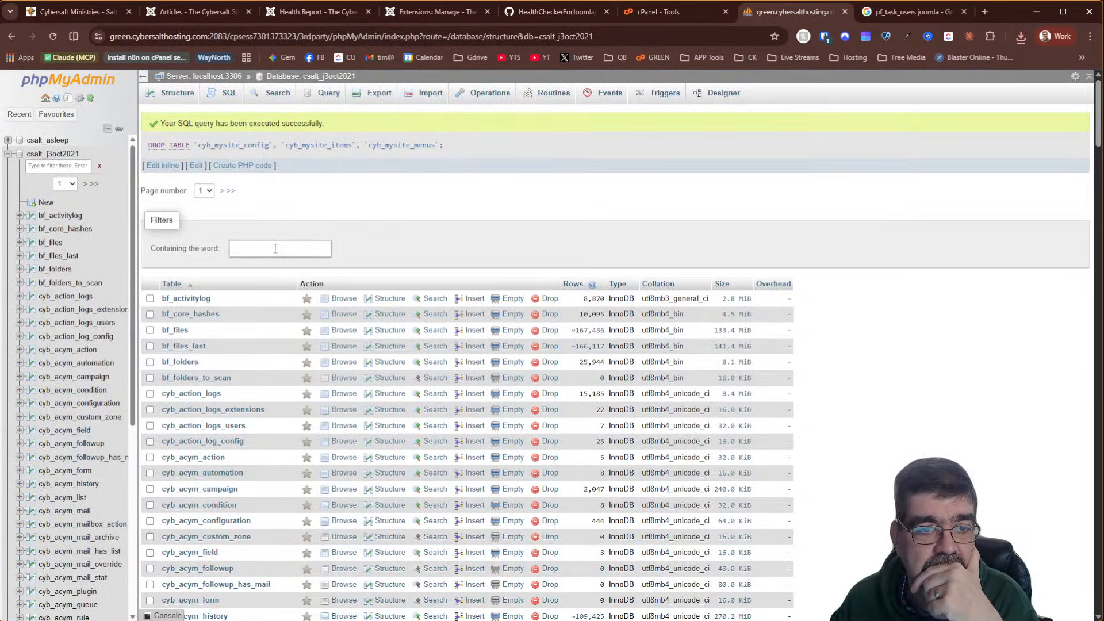
{"action": "type", "text": "core"}
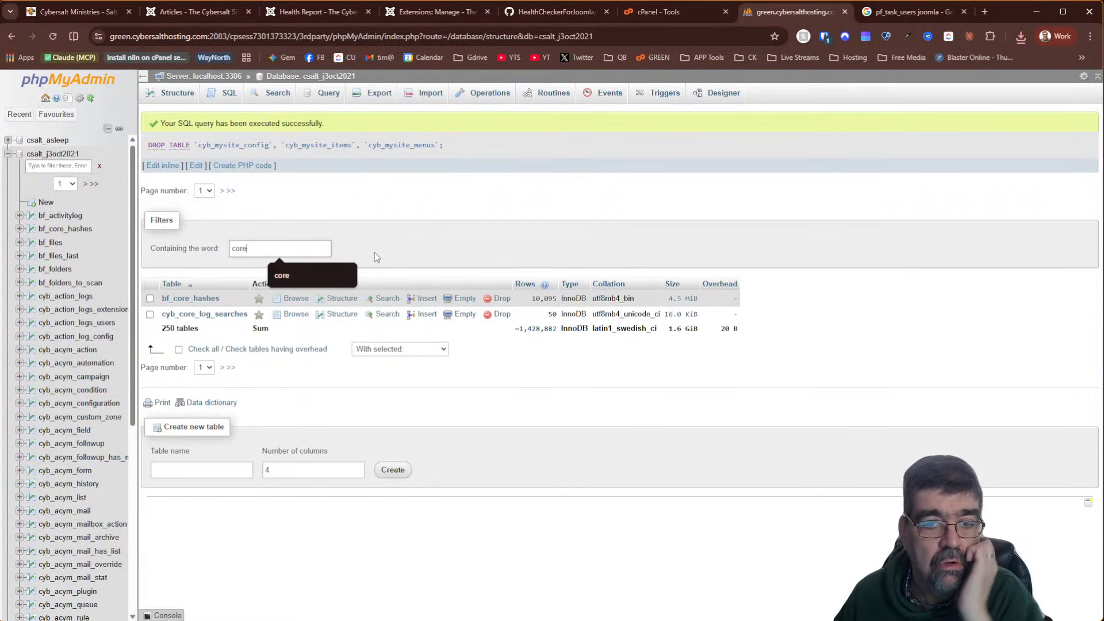
{"action": "left_click", "coordinate": [552, 229]}
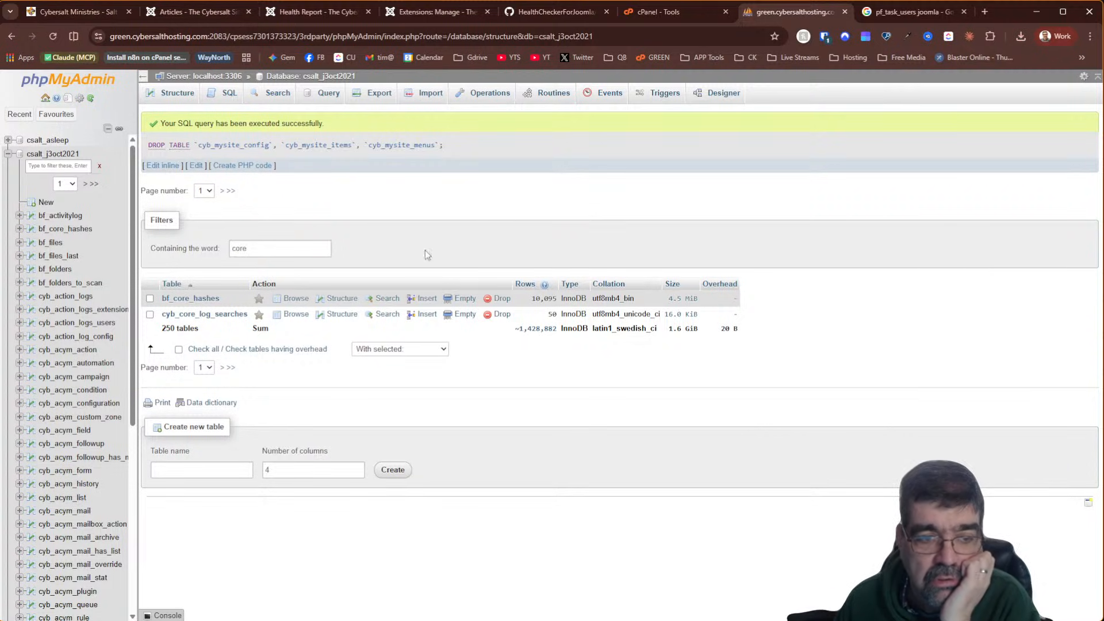
{"action": "left_click", "coordinate": [295, 314]}
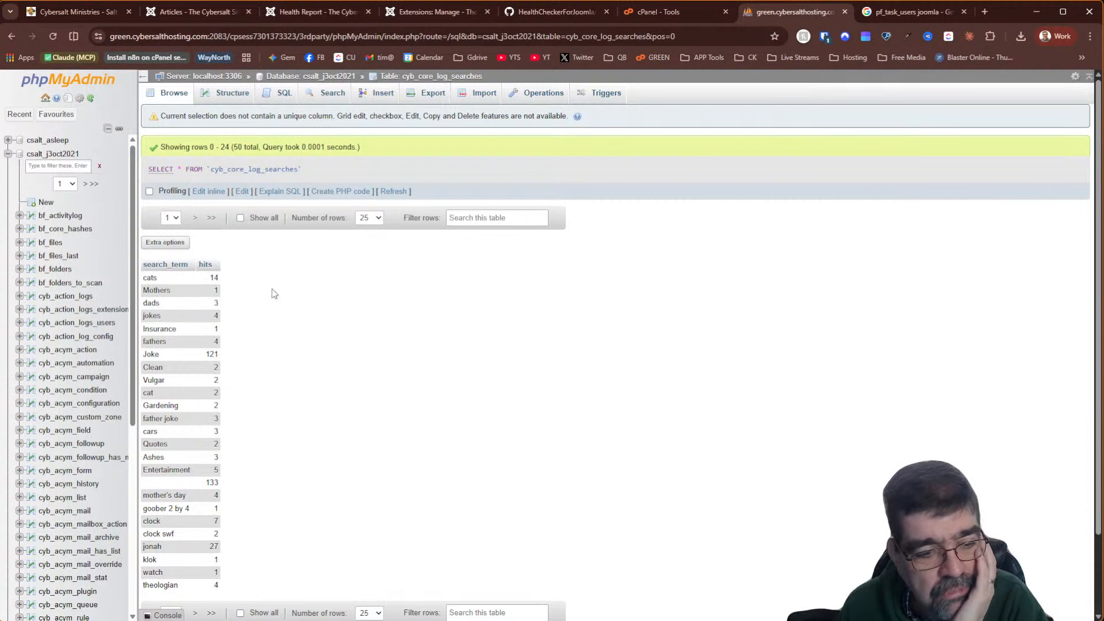
{"action": "scroll", "coordinate": [273, 294], "scroll_direction": "down", "scroll_amount": 2}
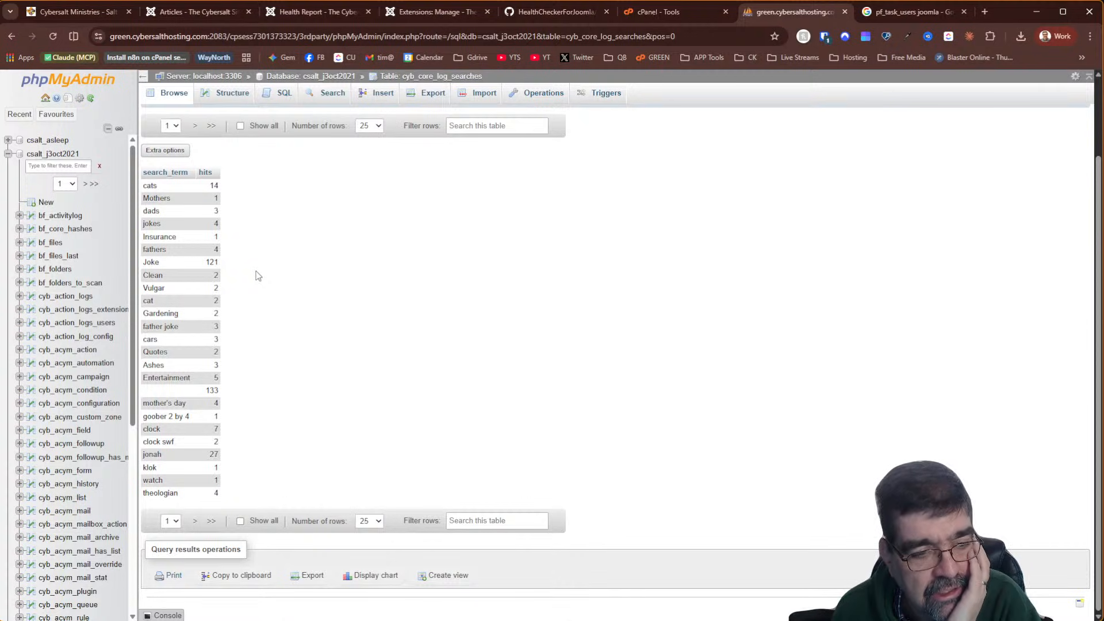
{"action": "scroll", "coordinate": [257, 276], "scroll_direction": "up", "scroll_amount": 2}
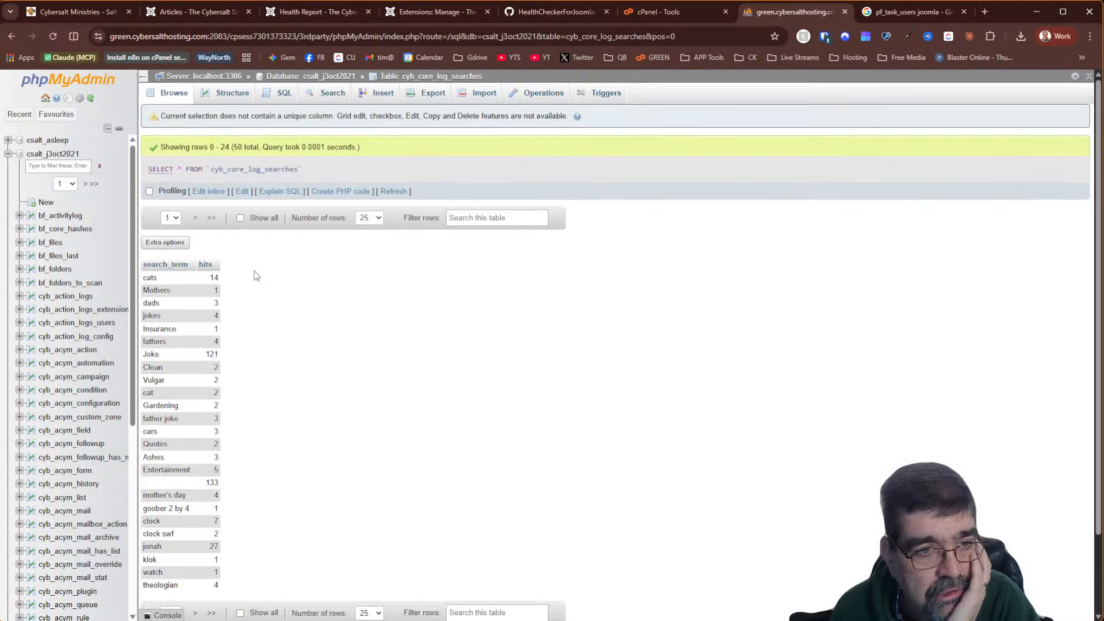
{"action": "scroll", "coordinate": [247, 402], "scroll_direction": "down", "scroll_amount": 2}
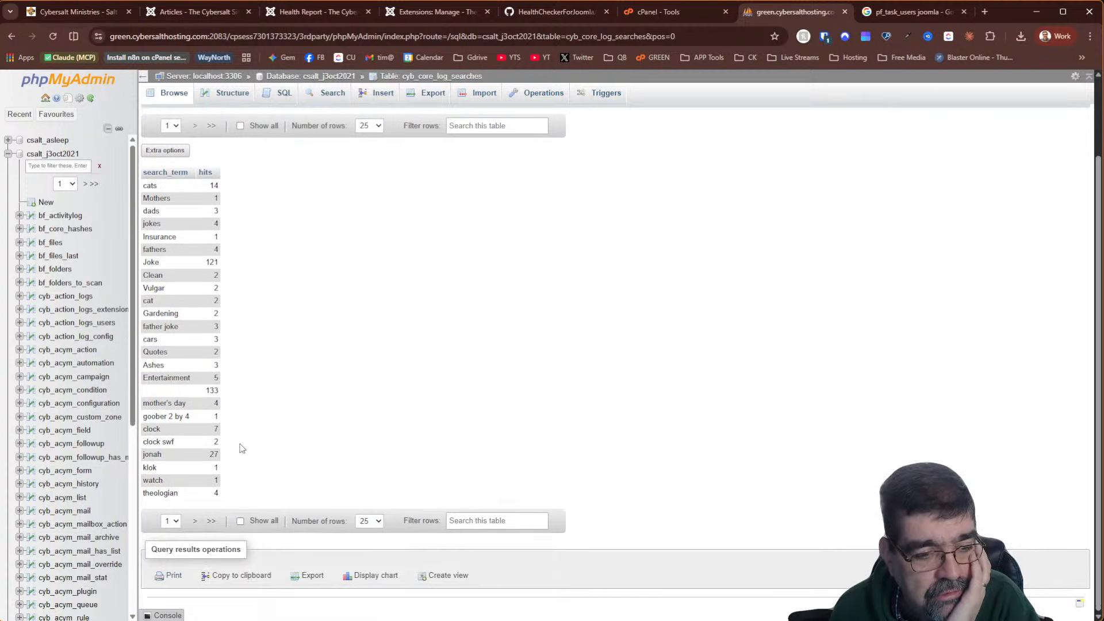
{"action": "left_click", "coordinate": [195, 521]}
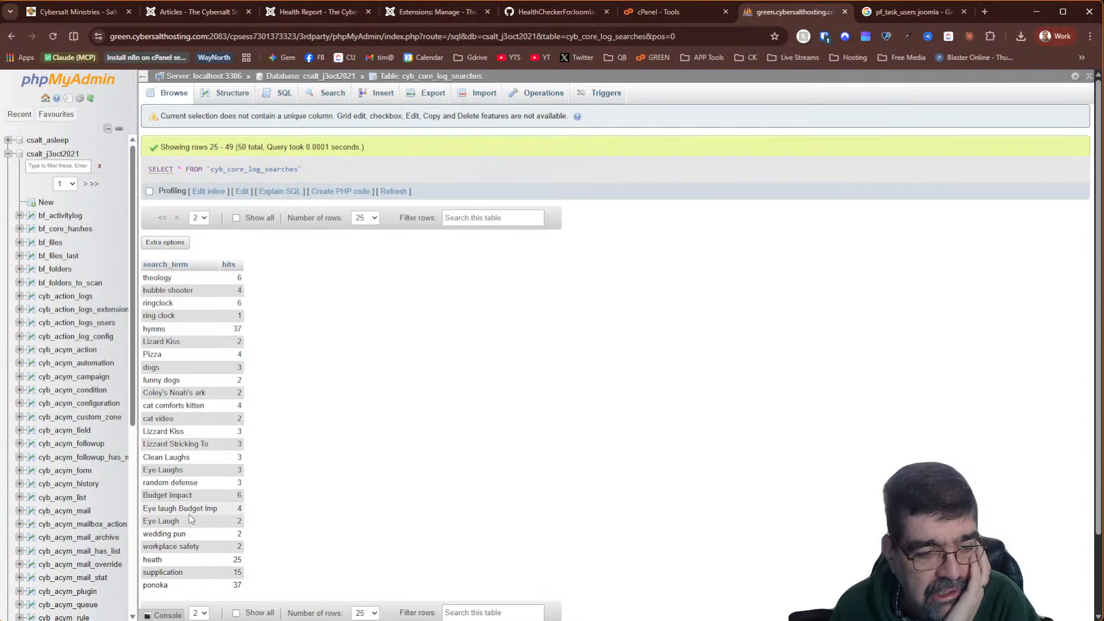
{"action": "scroll", "coordinate": [191, 507], "scroll_direction": "down", "scroll_amount": 2}
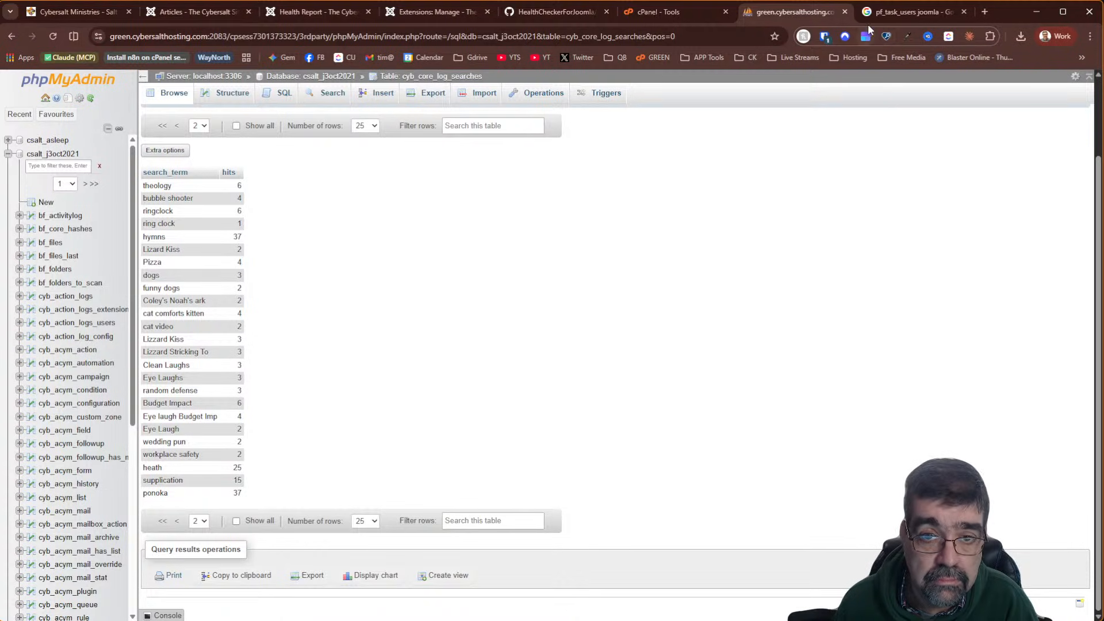
{"action": "scroll", "coordinate": [368, 242], "scroll_direction": "up", "scroll_amount": 2}
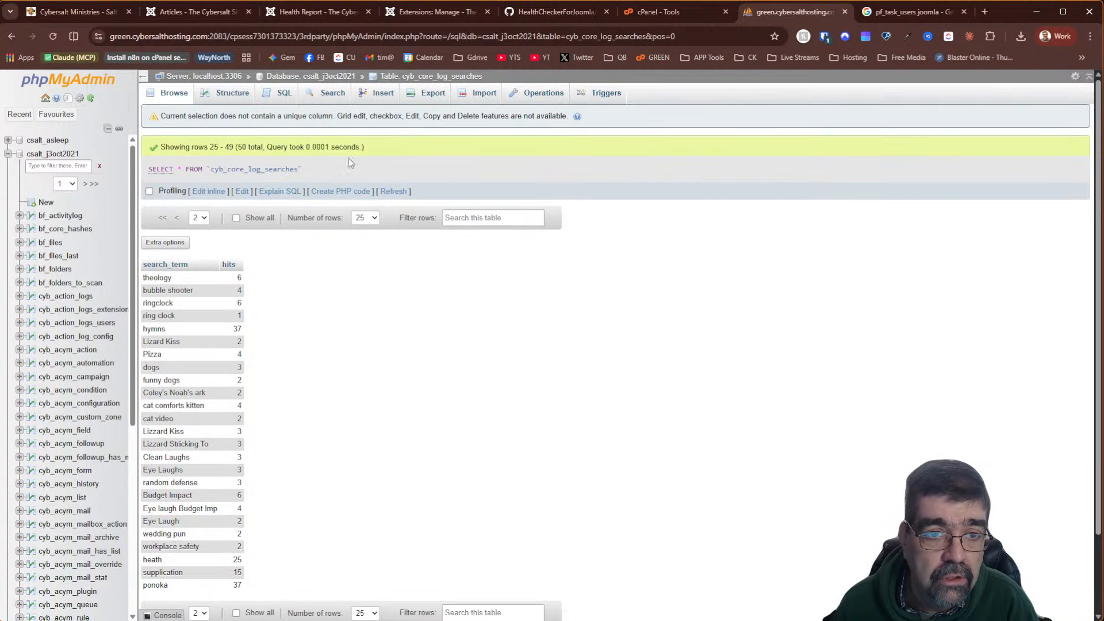
Return to the database table list and filter it again by 'core'
{"action": "left_click", "coordinate": [310, 77]}
{"action": "left_click", "coordinate": [275, 179]}
{"action": "type", "text": "core"}
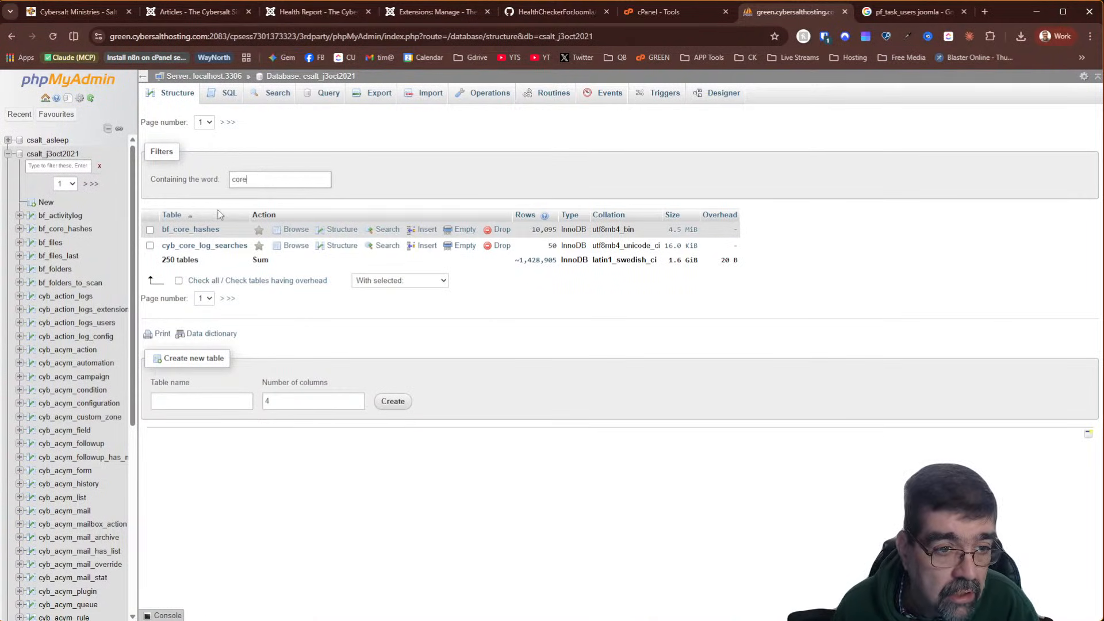
Drop the cyb_core_log_searches table and confirm, leaving 249 tables
{"action": "left_click", "coordinate": [501, 246]}
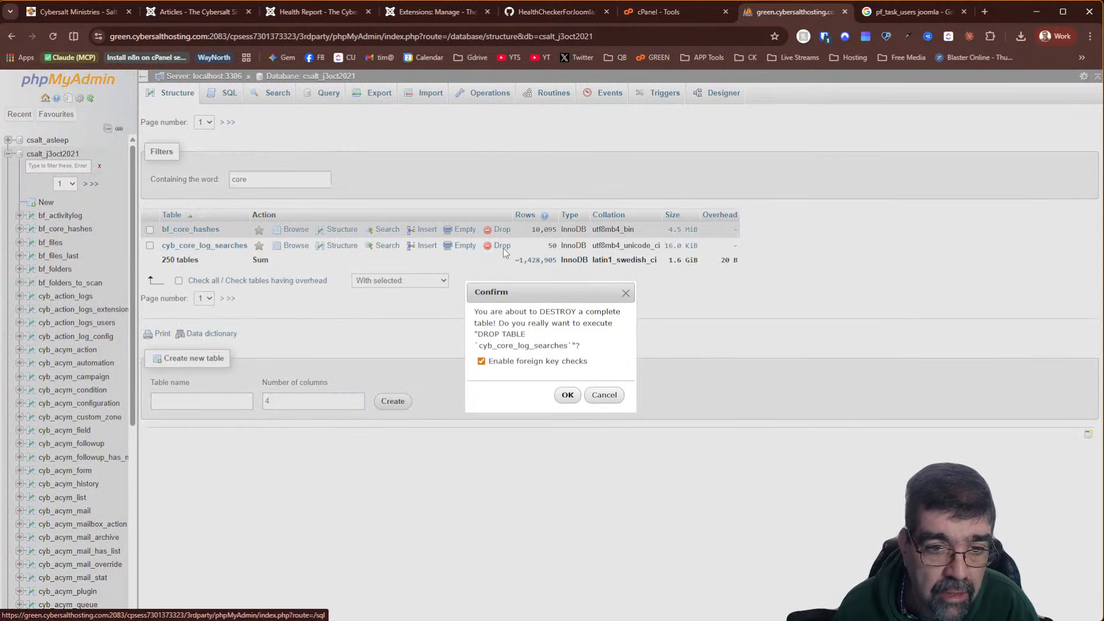
{"action": "left_click", "coordinate": [570, 395]}
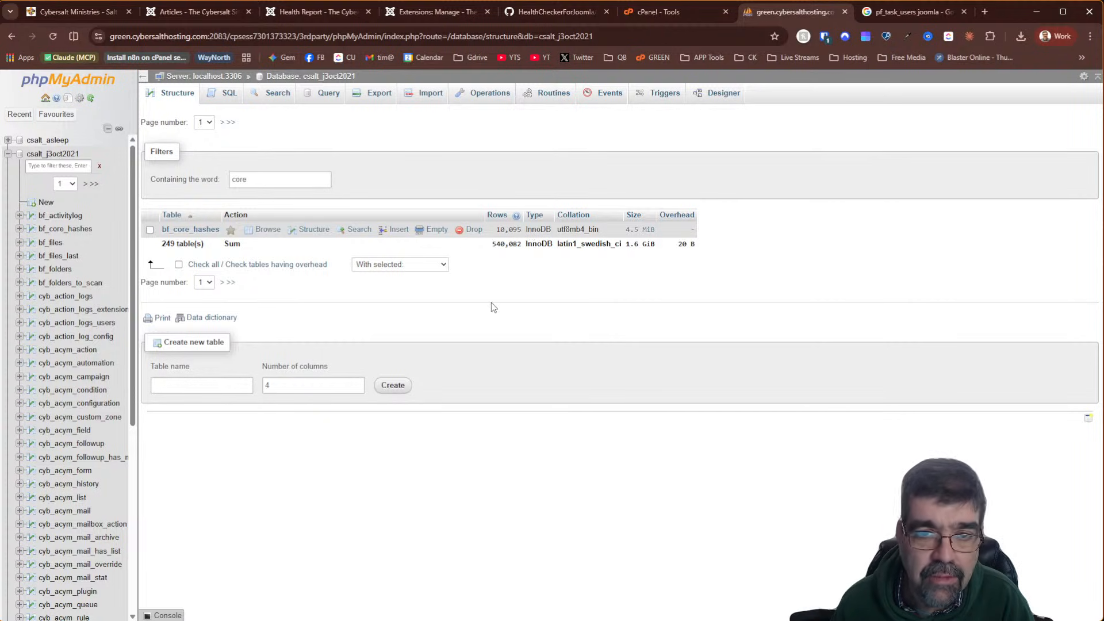
{"action": "left_click", "coordinate": [316, 13]}
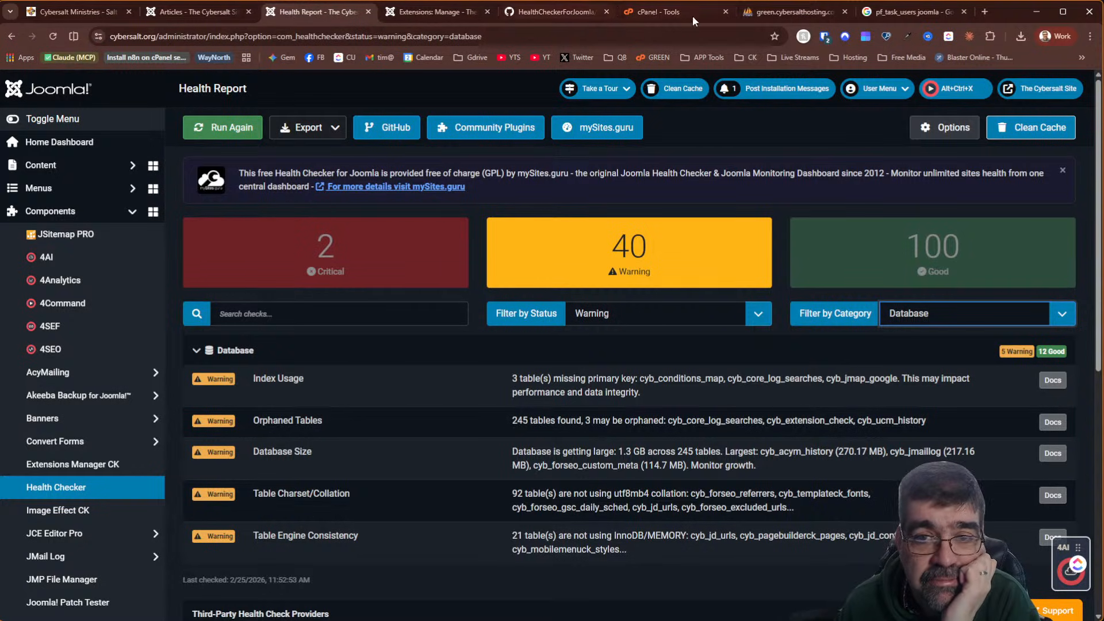
Filter the tables by 'check' and browse the single row of cyb_extension_check
{"action": "left_click", "coordinate": [793, 12]}
{"action": "double_click", "coordinate": [326, 189]}
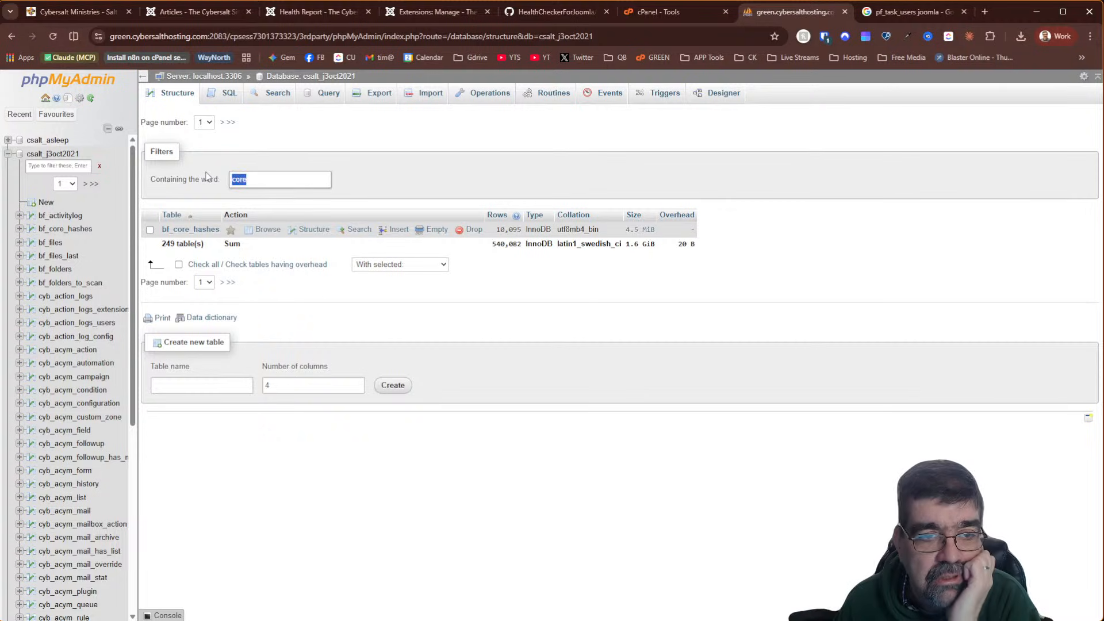
{"action": "type", "text": "checxk"}
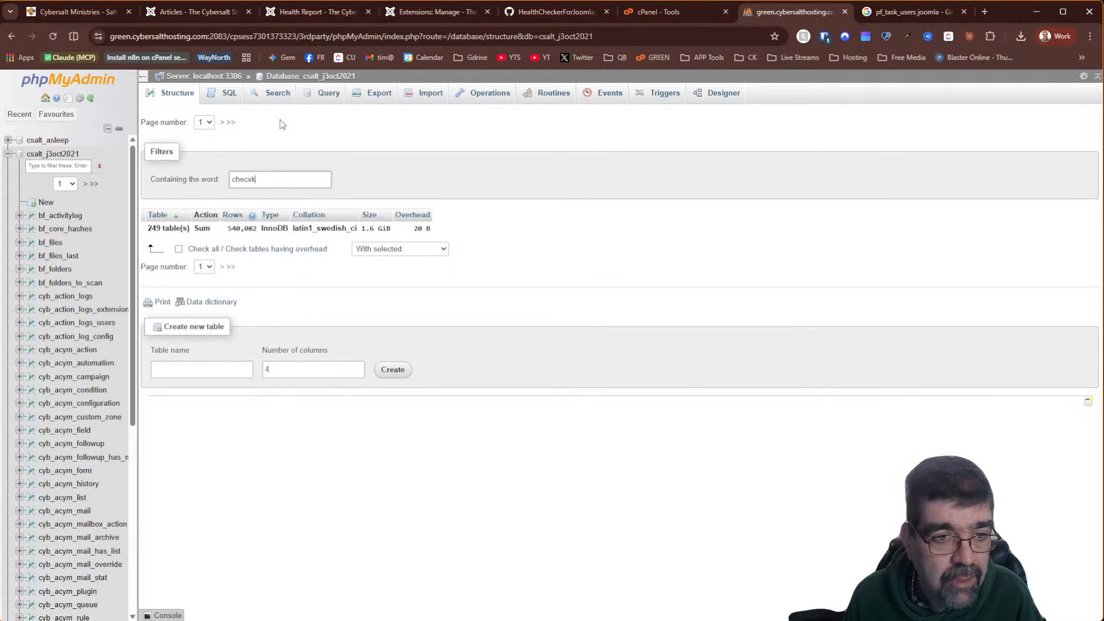
{"action": "key", "text": "BackSpace"}
{"action": "key", "text": "BackSpace"}
{"action": "type", "text": "k"}
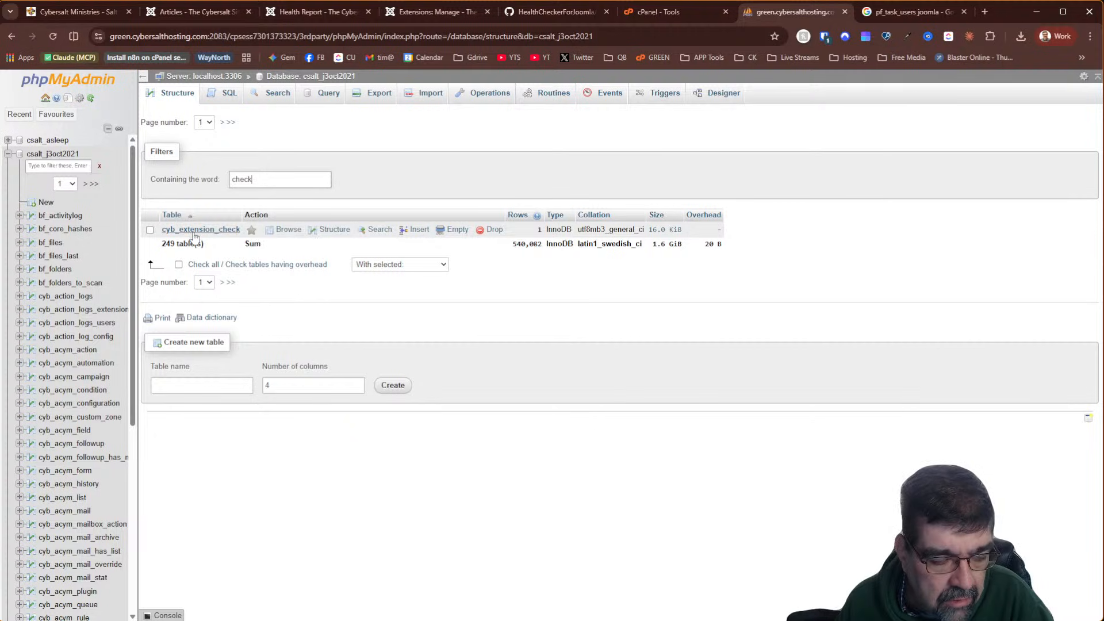
{"action": "left_click", "coordinate": [291, 229]}
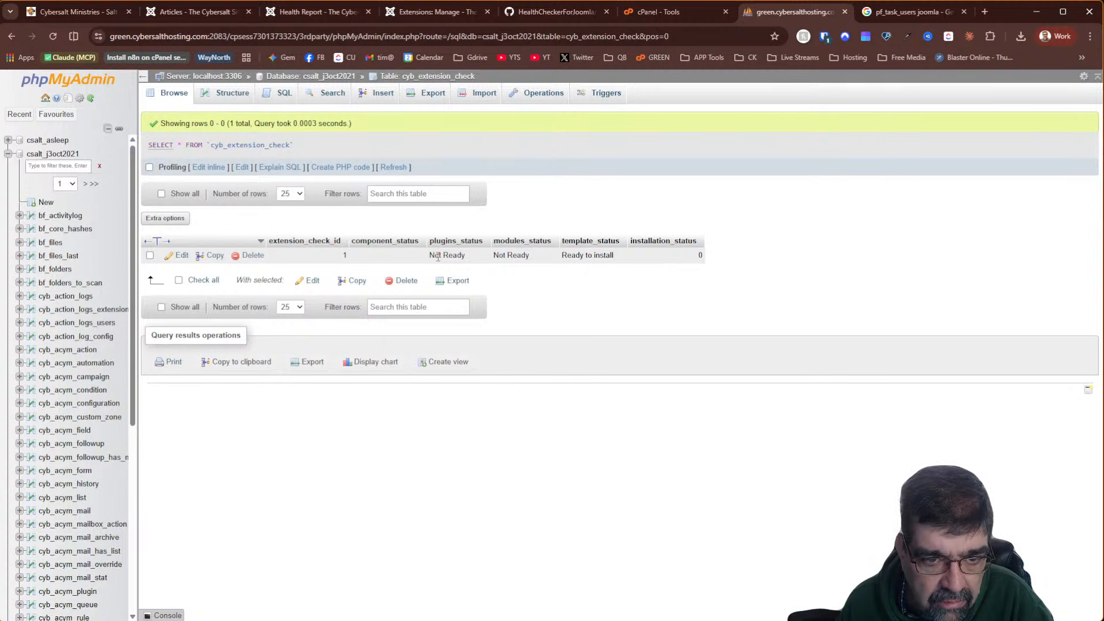
{"action": "left_click", "coordinate": [437, 12]}
Search the extensions list for 'check' and step through its 34 matches, including Health Checker
{"action": "left_click", "coordinate": [684, 181]}
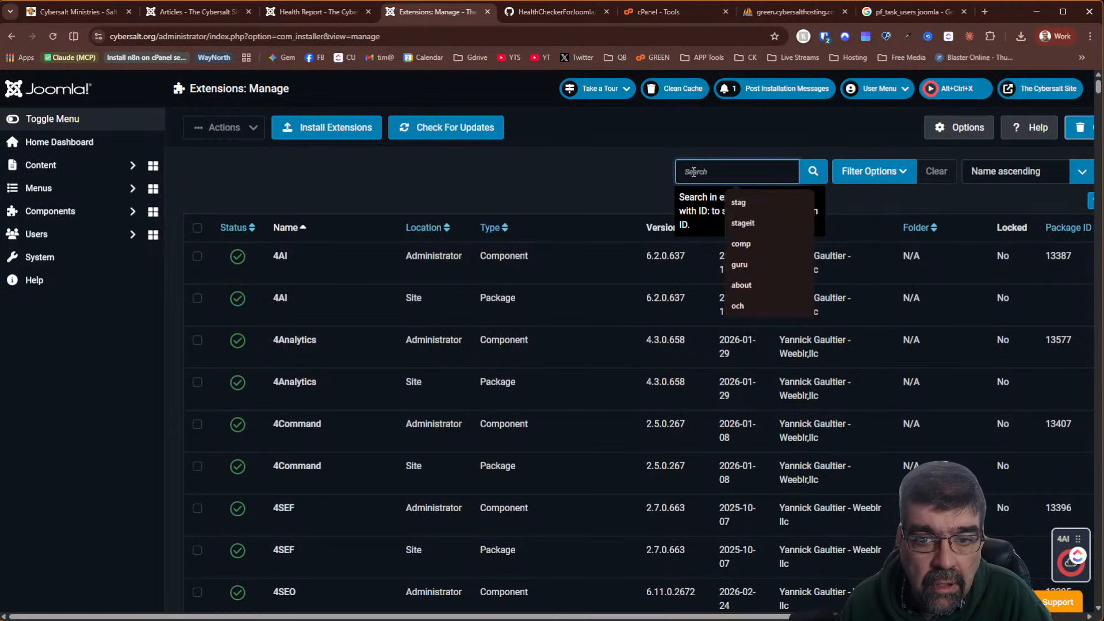
{"action": "left_click", "coordinate": [579, 157]}
{"action": "key", "text": "ctrl+f"}
{"action": "type", "text": "check"}
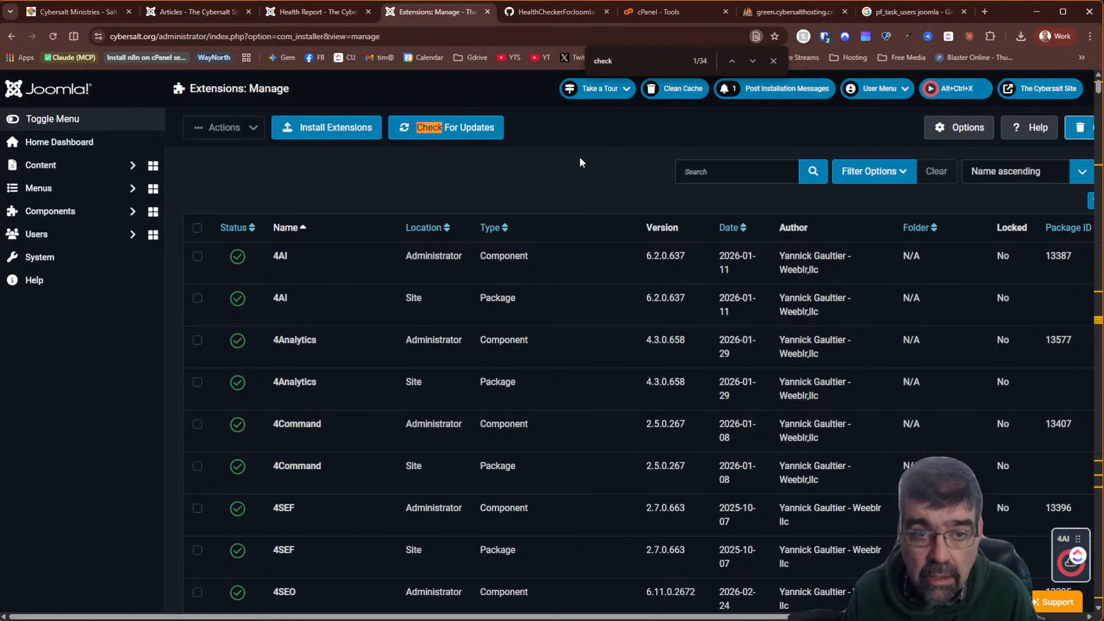
{"action": "left_click", "coordinate": [751, 61]}
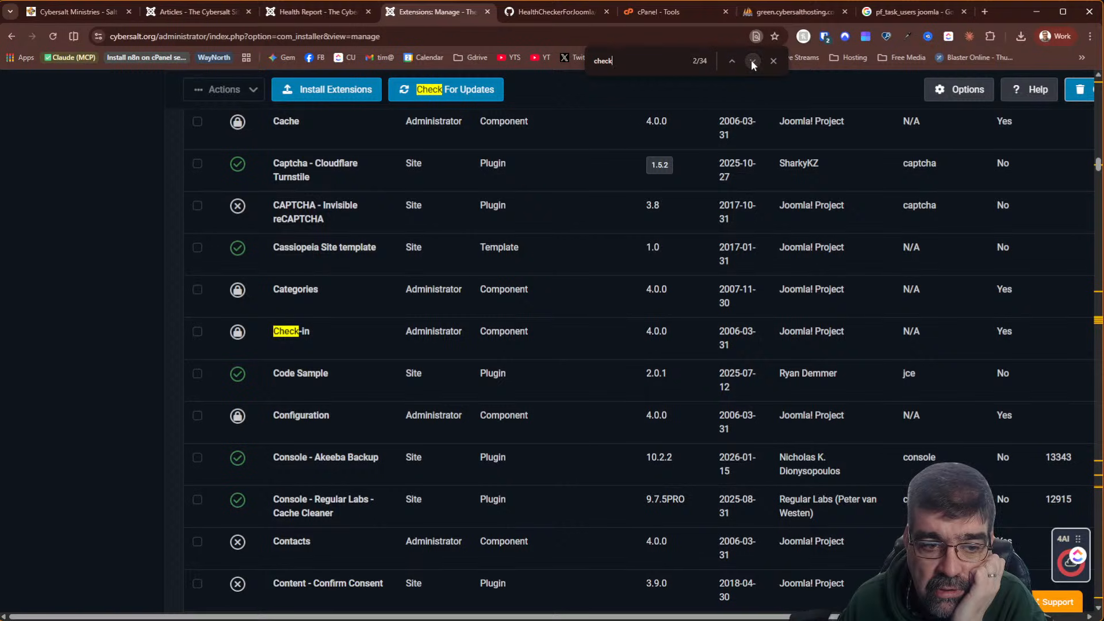
{"action": "left_click", "coordinate": [752, 60]}
{"action": "left_click", "coordinate": [754, 61]}
{"action": "left_click", "coordinate": [753, 60]}
{"action": "left_click", "coordinate": [754, 60]}
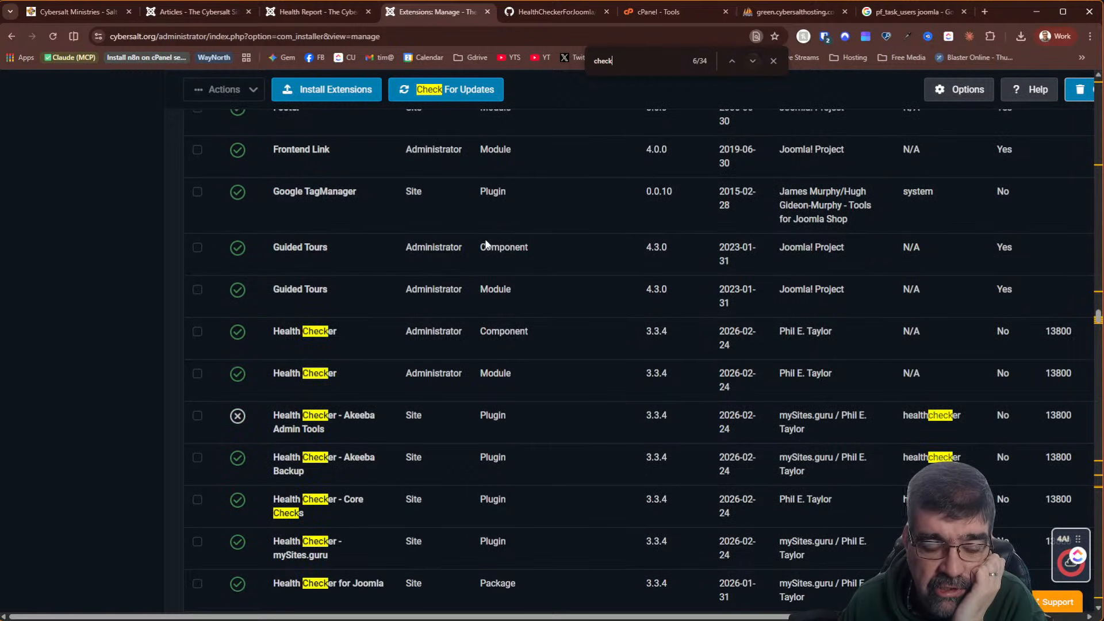
{"action": "scroll", "coordinate": [483, 237], "scroll_direction": "down", "scroll_amount": 4}
{"action": "scroll", "coordinate": [483, 237], "scroll_direction": "up", "scroll_amount": 2}
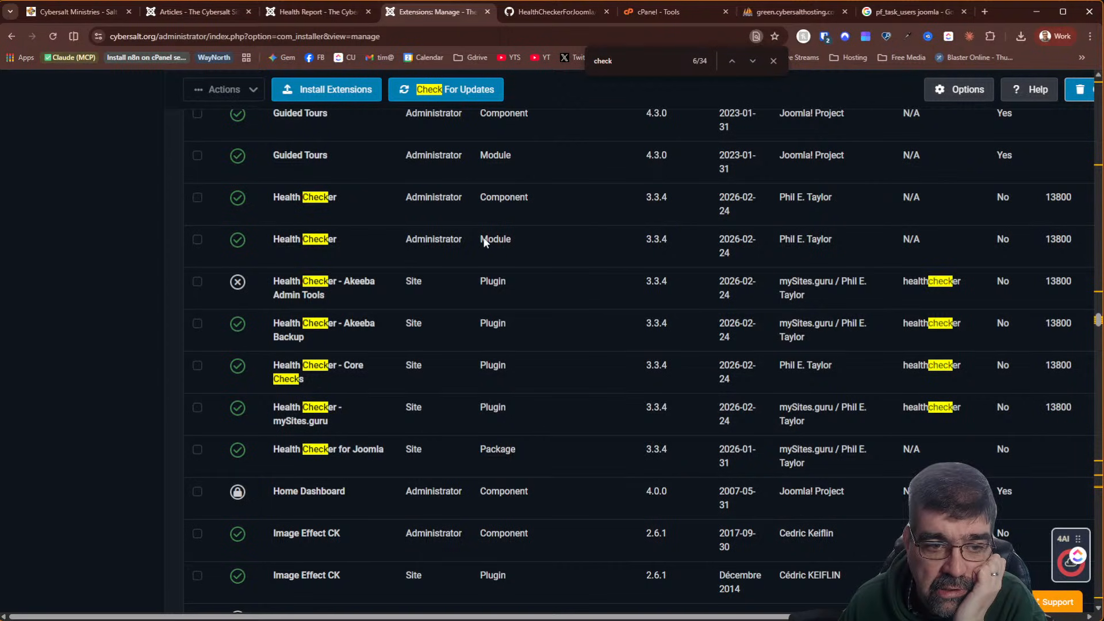
{"action": "scroll", "coordinate": [483, 237], "scroll_direction": "down", "scroll_amount": 4}
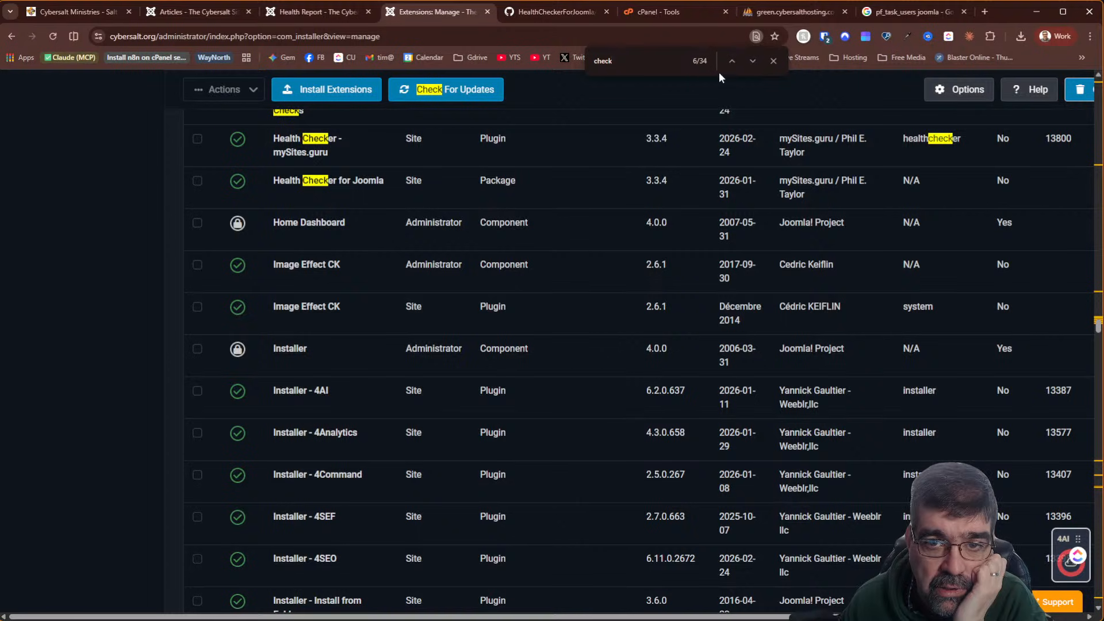
{"action": "left_click", "coordinate": [752, 61]}
{"action": "left_click", "coordinate": [754, 61]}
{"action": "left_click", "coordinate": [753, 61]}
{"action": "left_click", "coordinate": [754, 61]}
{"action": "left_click", "coordinate": [754, 61]}
{"action": "left_click", "coordinate": [754, 61]}
{"action": "left_click", "coordinate": [753, 61]}
{"action": "left_click", "coordinate": [753, 61]}
{"action": "left_click", "coordinate": [753, 61]}
{"action": "left_click", "coordinate": [753, 61]}
{"action": "left_click", "coordinate": [753, 61]}
{"action": "left_click", "coordinate": [754, 61]}
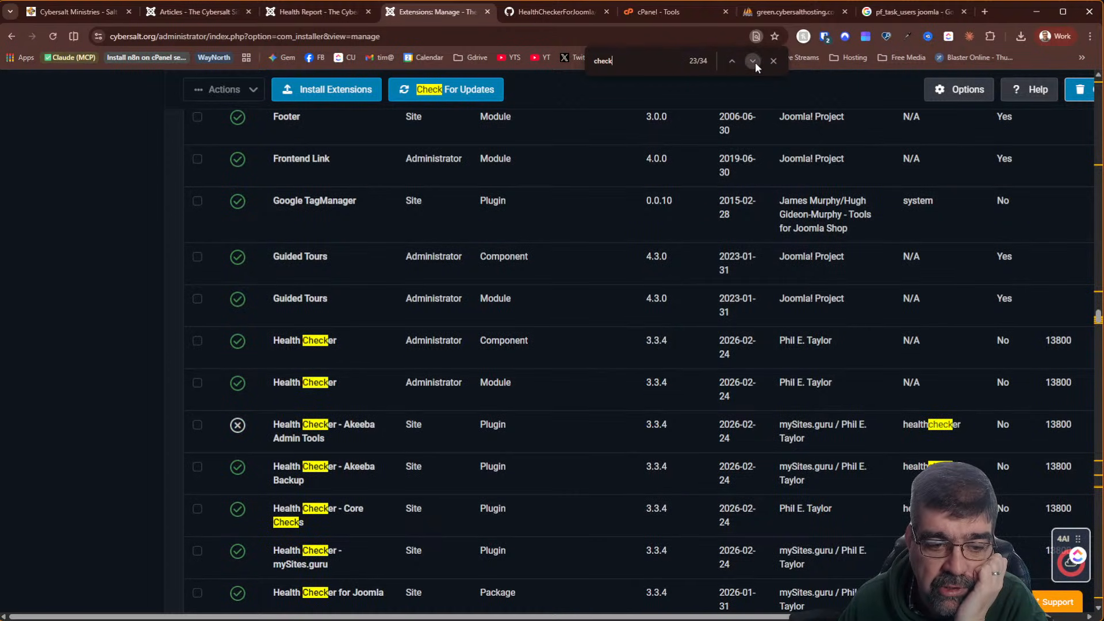
{"action": "left_click", "coordinate": [754, 61]}
{"action": "left_click", "coordinate": [754, 61]}
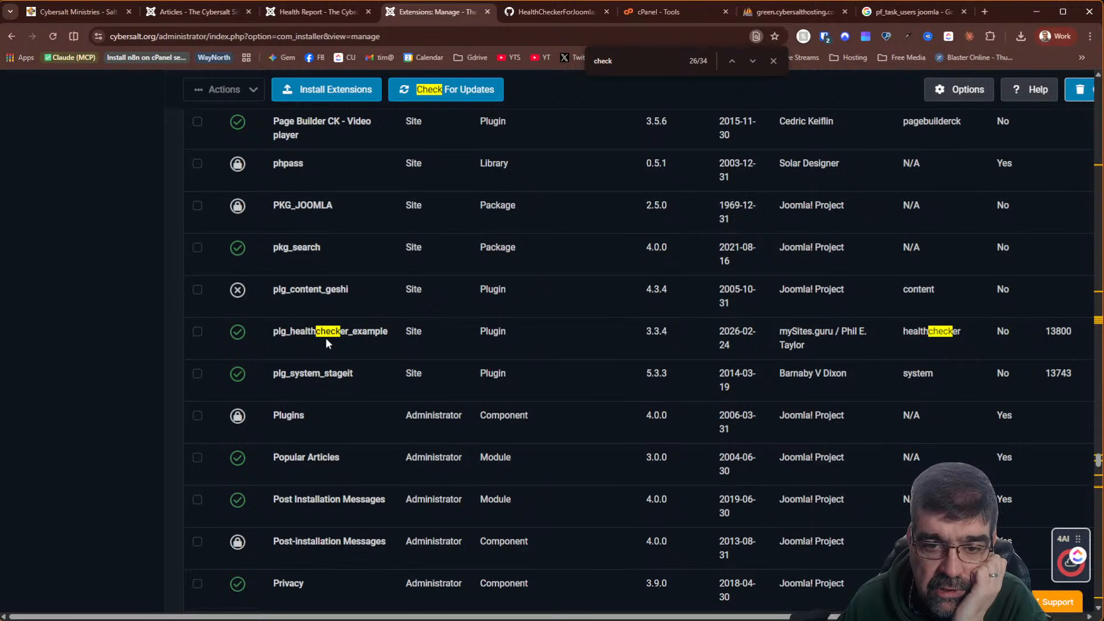
{"action": "left_click", "coordinate": [755, 64]}
{"action": "left_click", "coordinate": [755, 64]}
{"action": "left_click", "coordinate": [755, 64]}
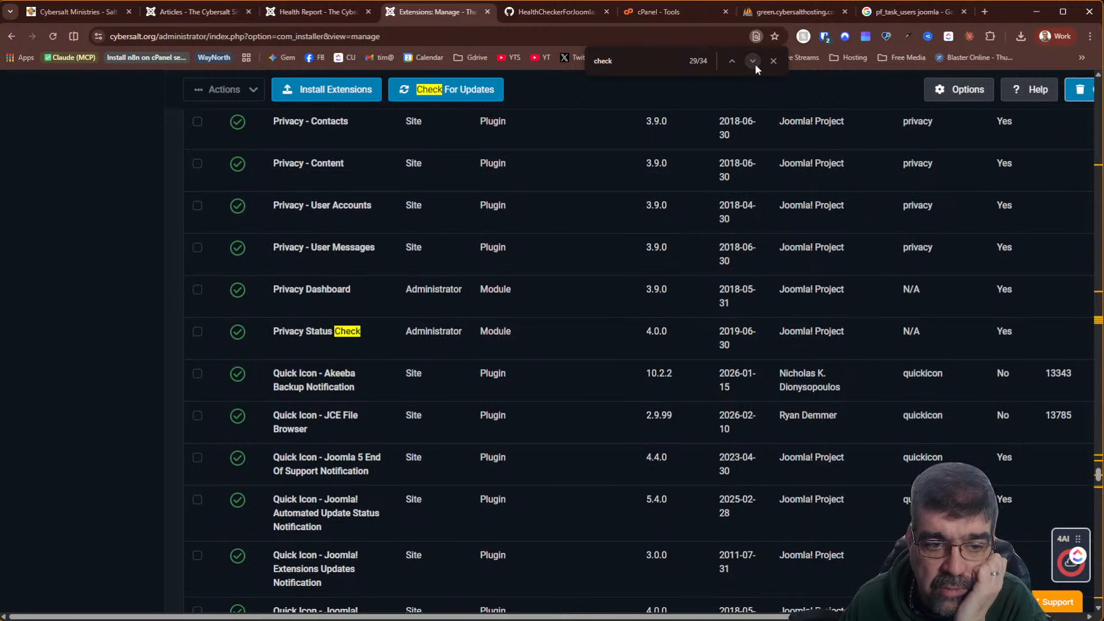
{"action": "left_click", "coordinate": [755, 64]}
{"action": "left_click", "coordinate": [754, 63]}
{"action": "left_click", "coordinate": [754, 64]}
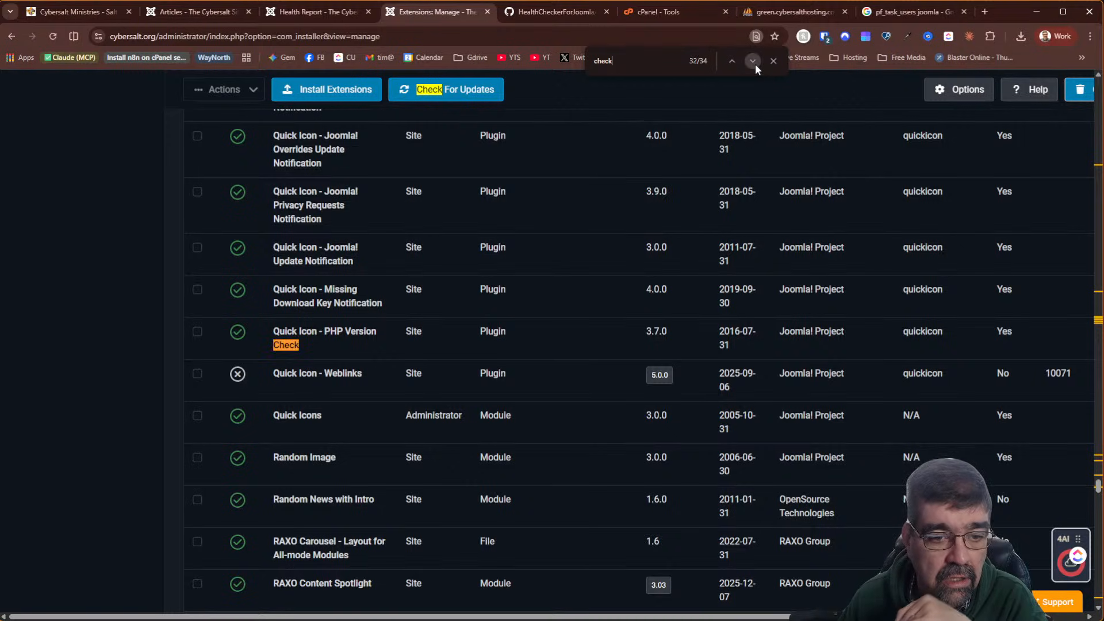
{"action": "left_click", "coordinate": [755, 64]}
{"action": "left_click", "coordinate": [755, 64]}
{"action": "left_click", "coordinate": [755, 64]}
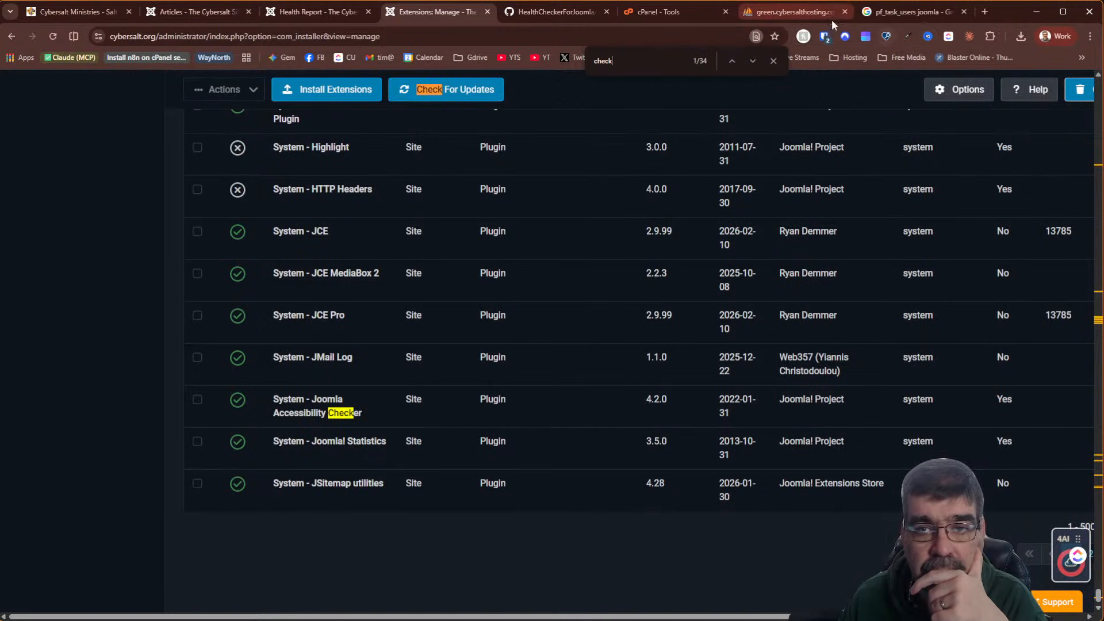
Return to cyb_extension_check in phpMyAdmin, then go back to the database's table list
{"action": "left_click", "coordinate": [796, 11]}
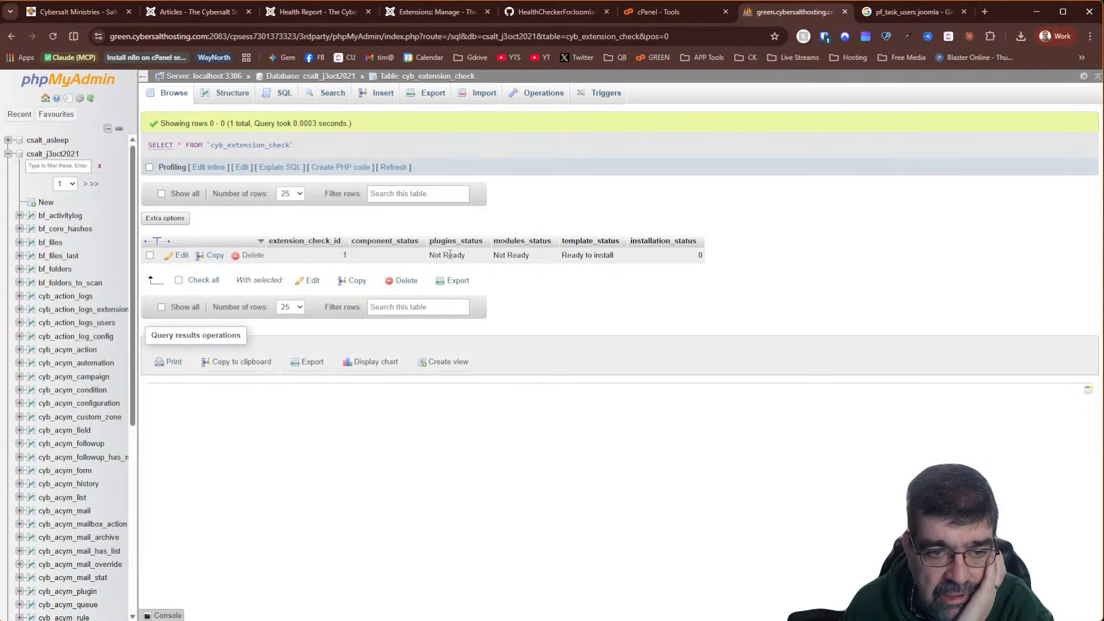
{"action": "left_click", "coordinate": [297, 84]}
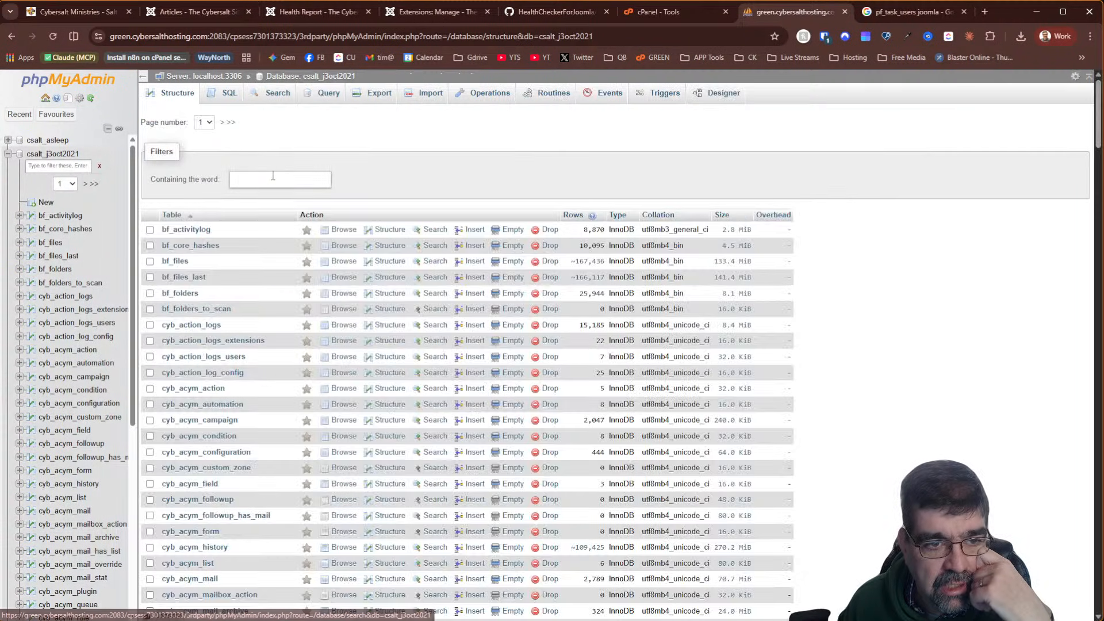
Filter the tables by 'extension', select cyb_extension_check and choose Export
{"action": "left_click", "coordinate": [272, 176]}
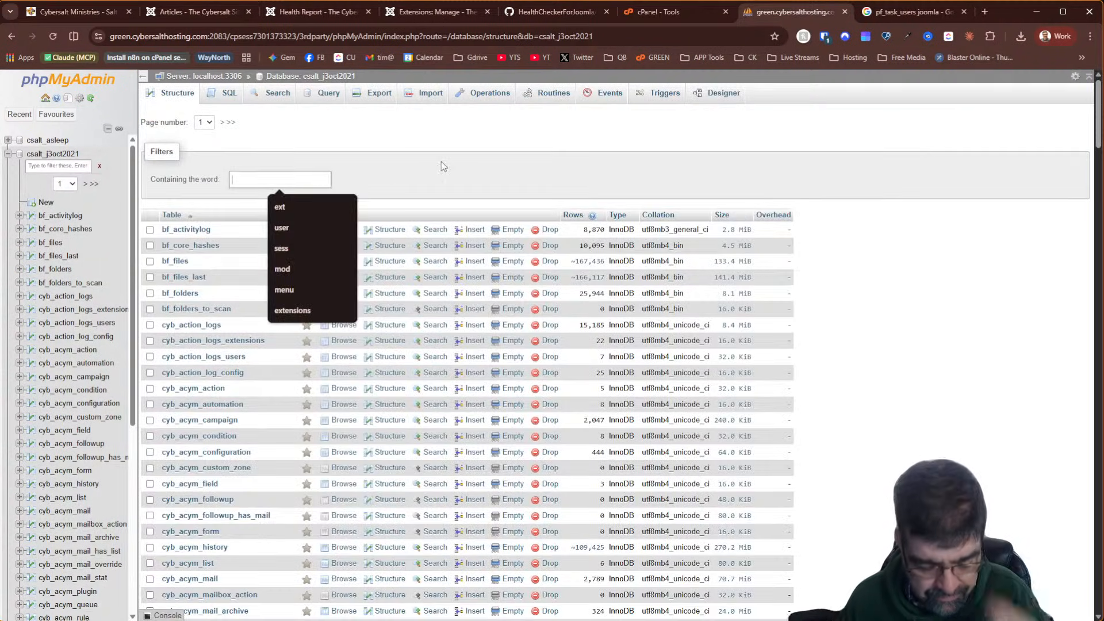
{"action": "type", "text": "extension"}
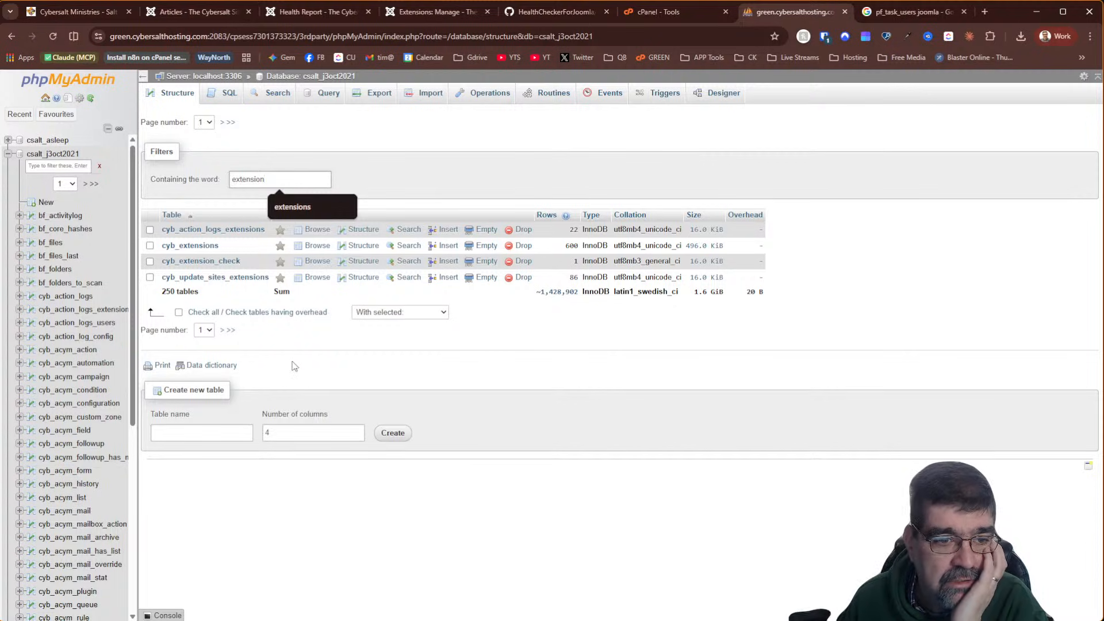
{"action": "left_click", "coordinate": [530, 318]}
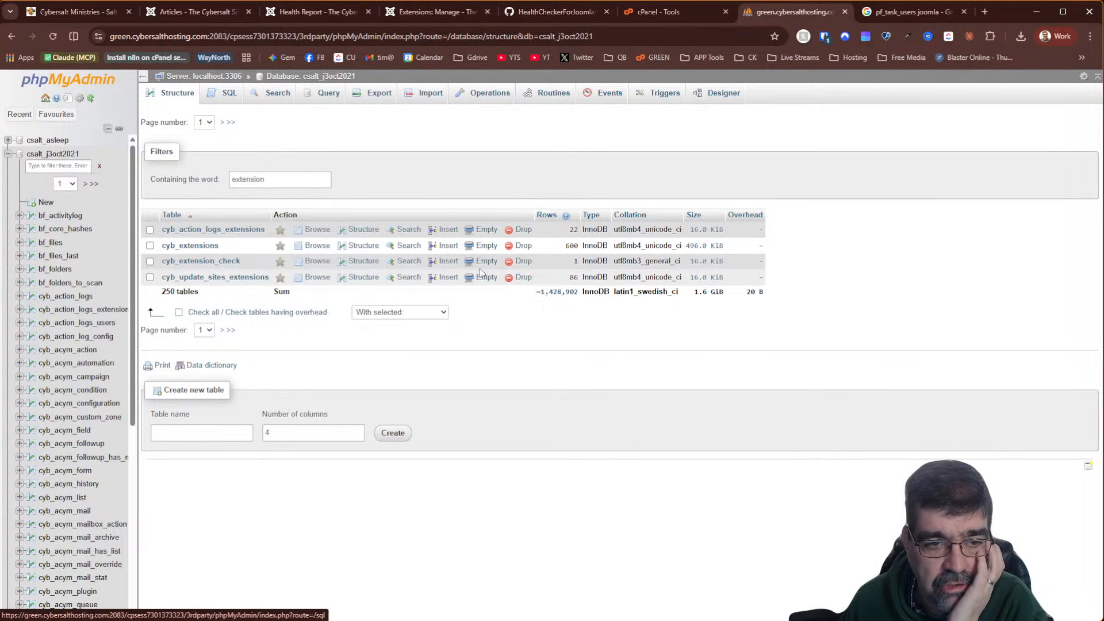
{"action": "left_click", "coordinate": [149, 261]}
{"action": "left_click", "coordinate": [394, 312]}
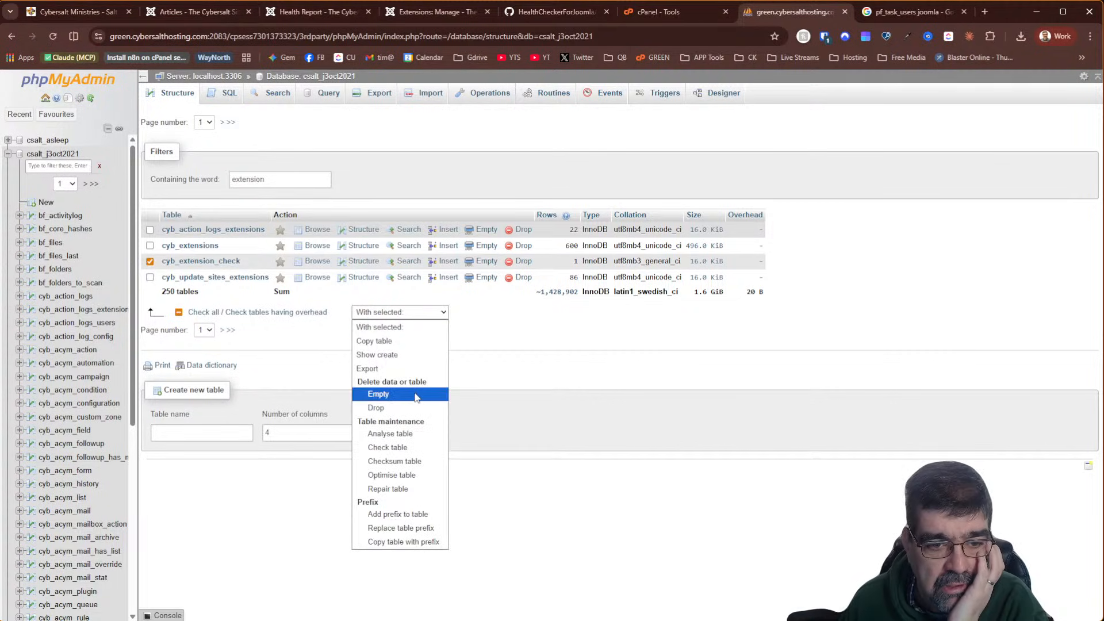
{"action": "left_click", "coordinate": [402, 368]}
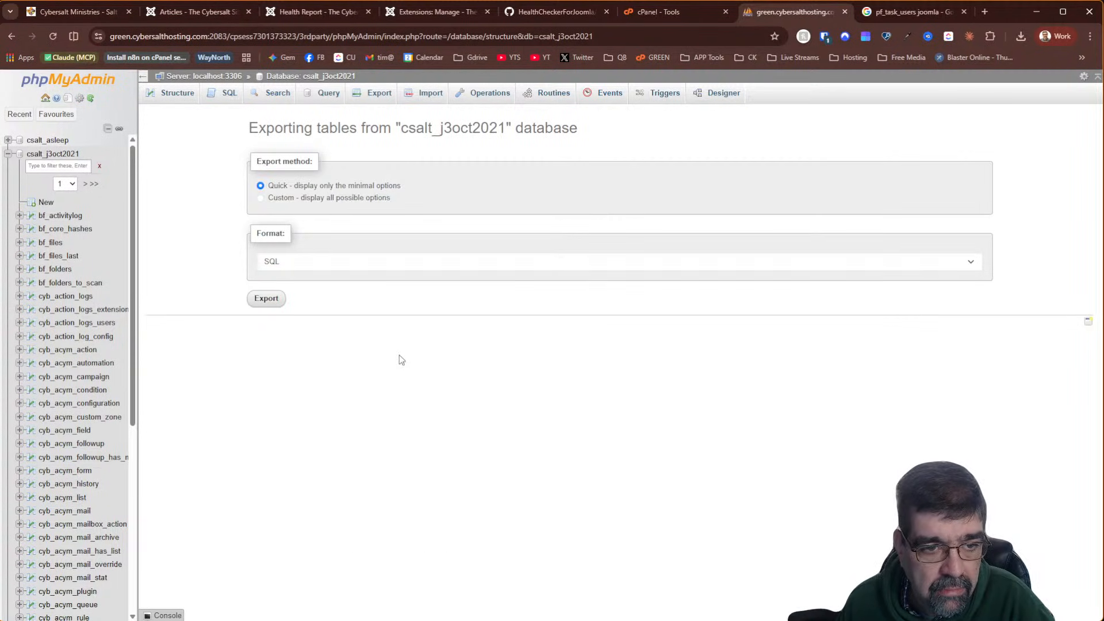
Save the SQL export as extension-check-csalt_j3oct2021.sql
{"action": "left_click", "coordinate": [265, 298]}
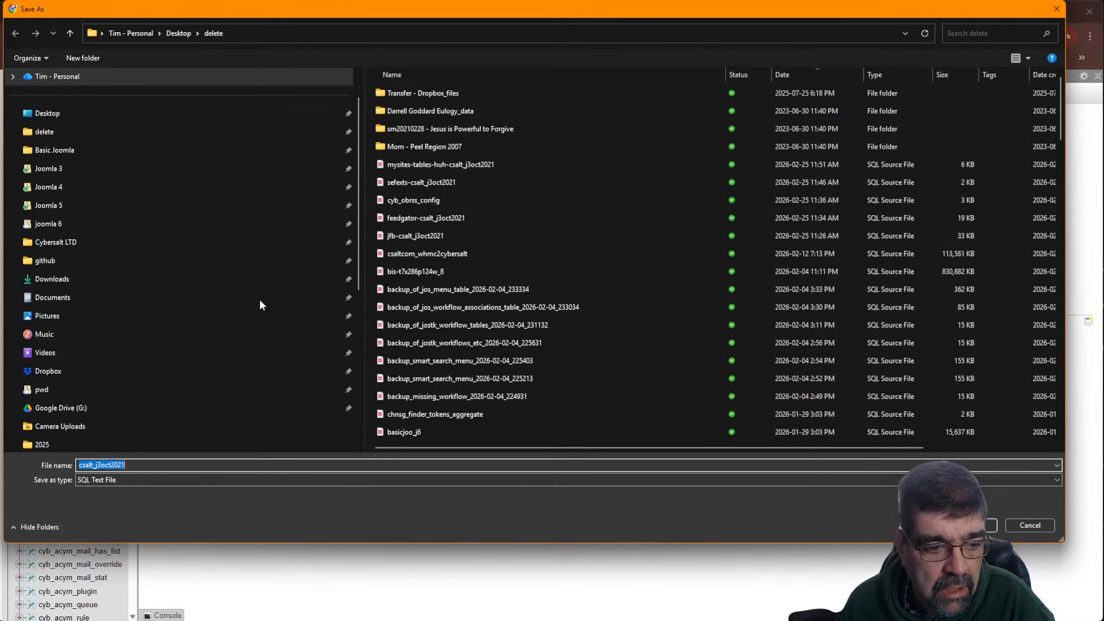
{"action": "key", "text": "Home"}
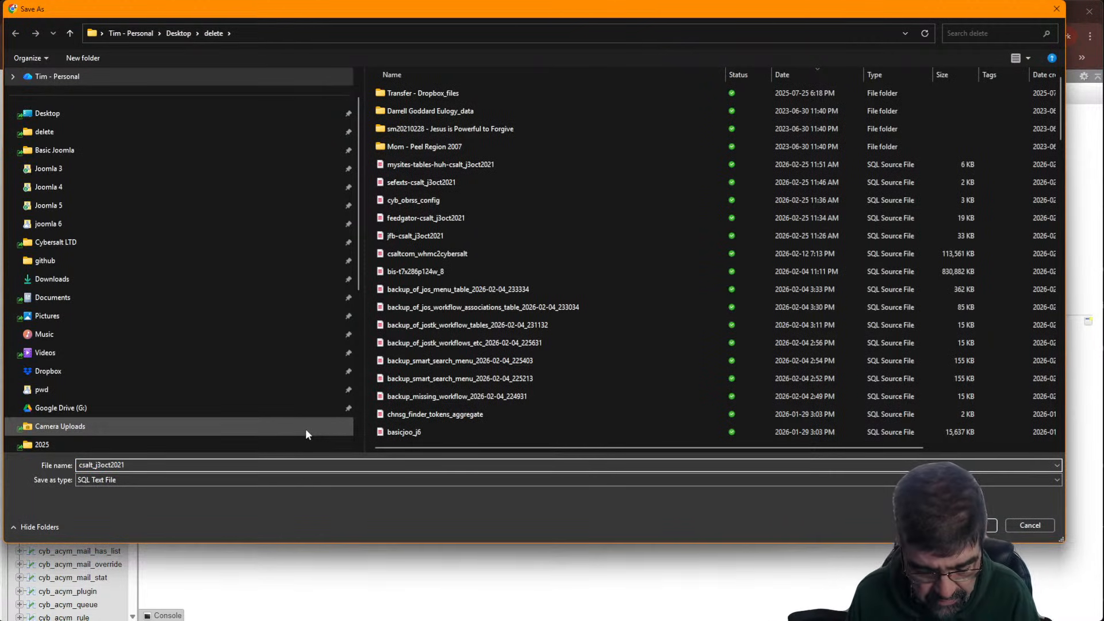
{"action": "type", "text": "exte"}
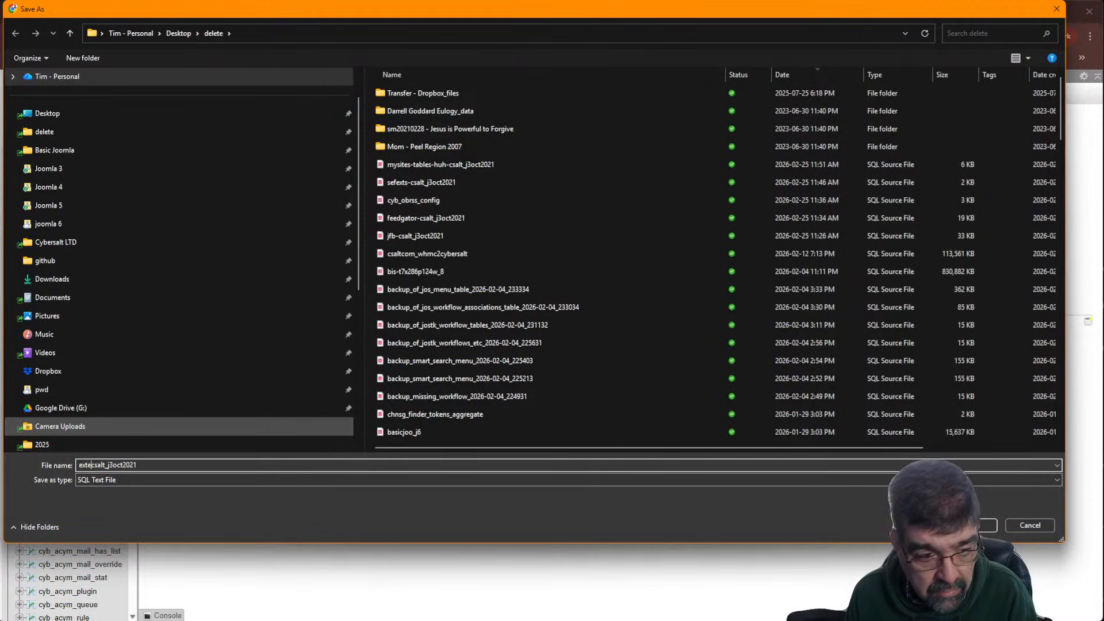
{"action": "type", "text": "nsions"}
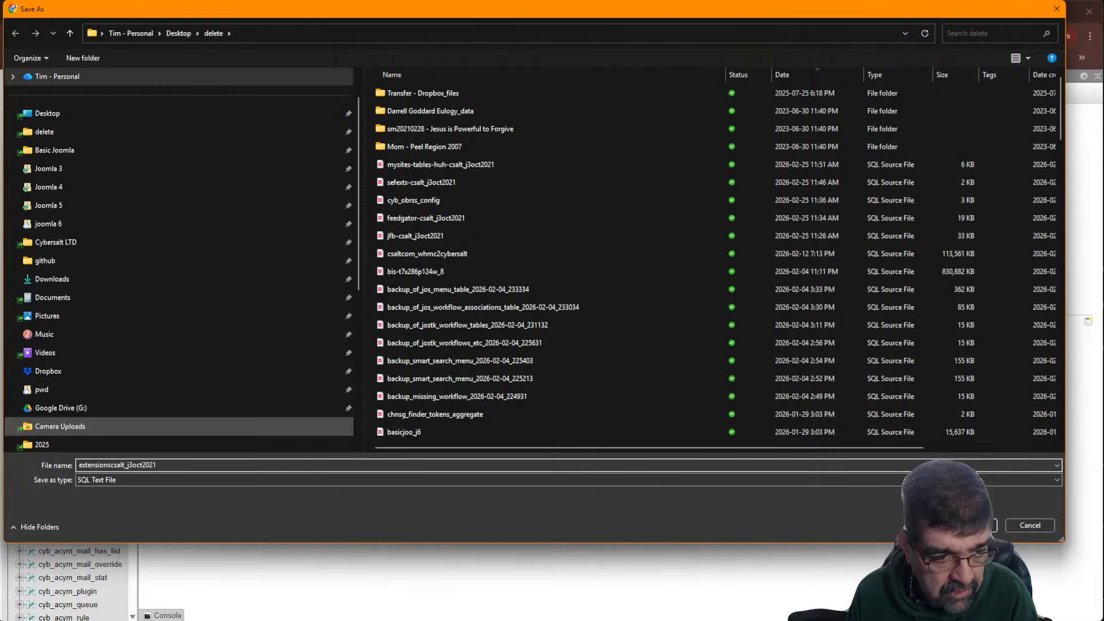
{"action": "key", "text": "BackSpace"}
{"action": "type", "text": "-check"}
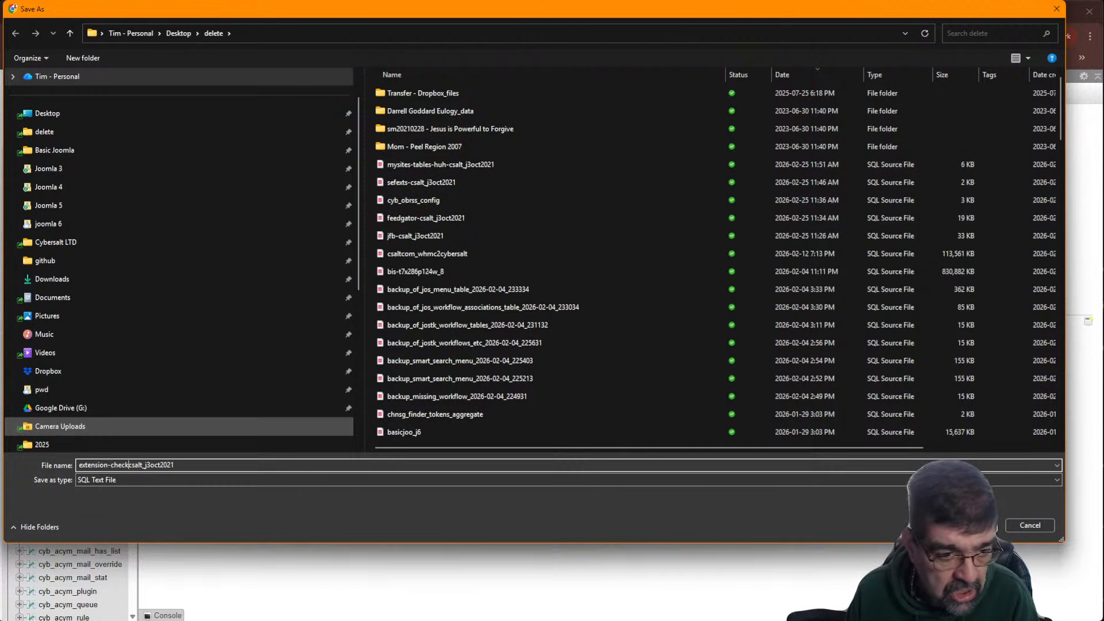
{"action": "type", "text": "-"}
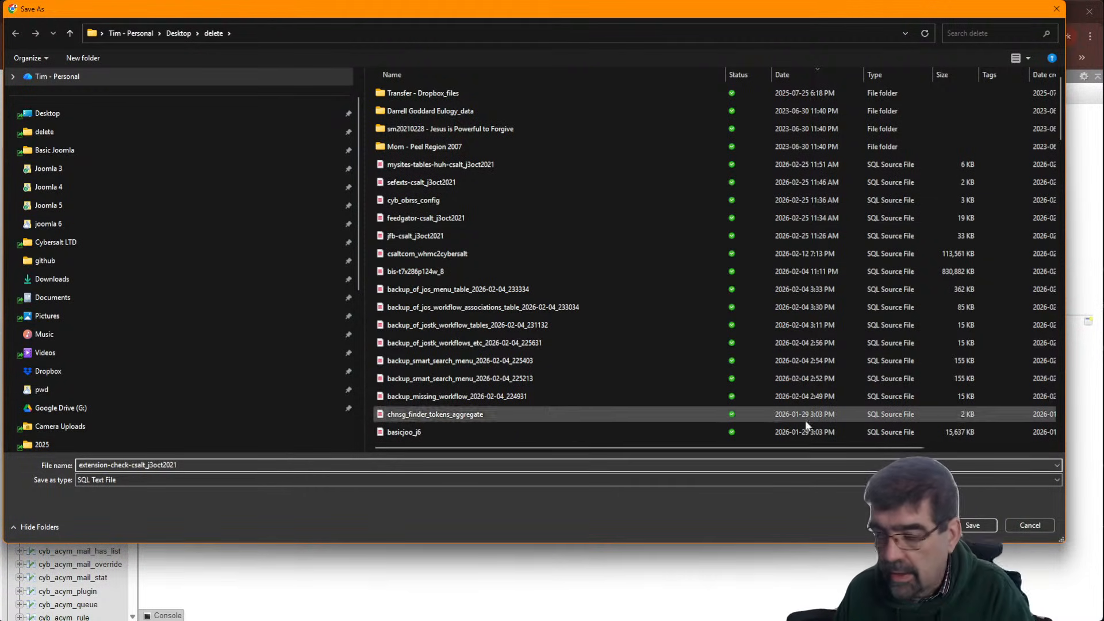
{"action": "key", "text": "Return"}
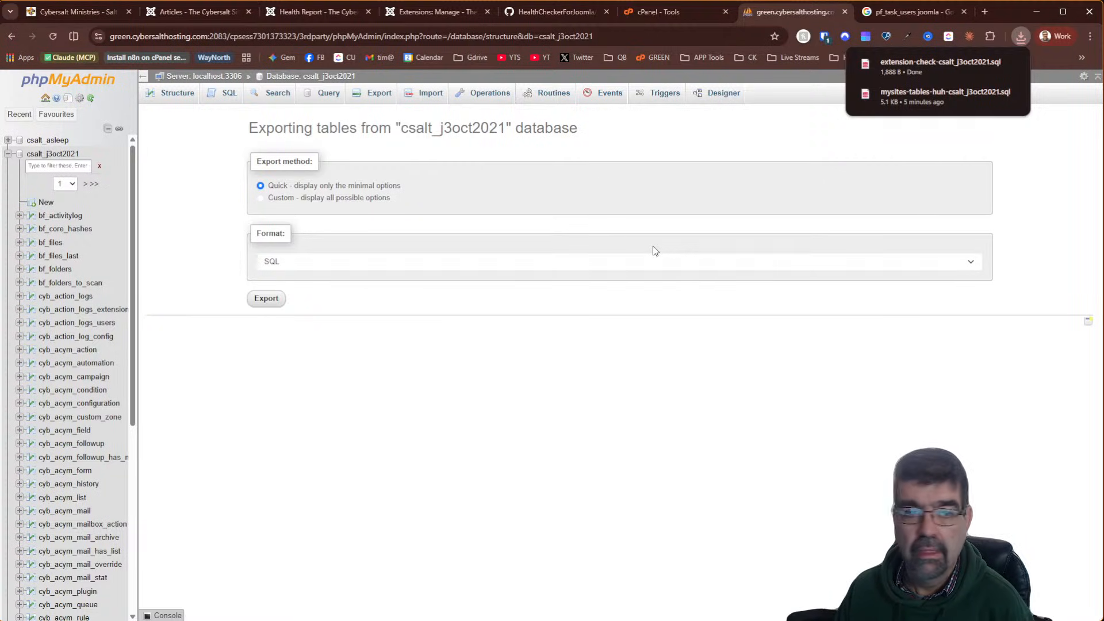
{"action": "left_click", "coordinate": [298, 77]}
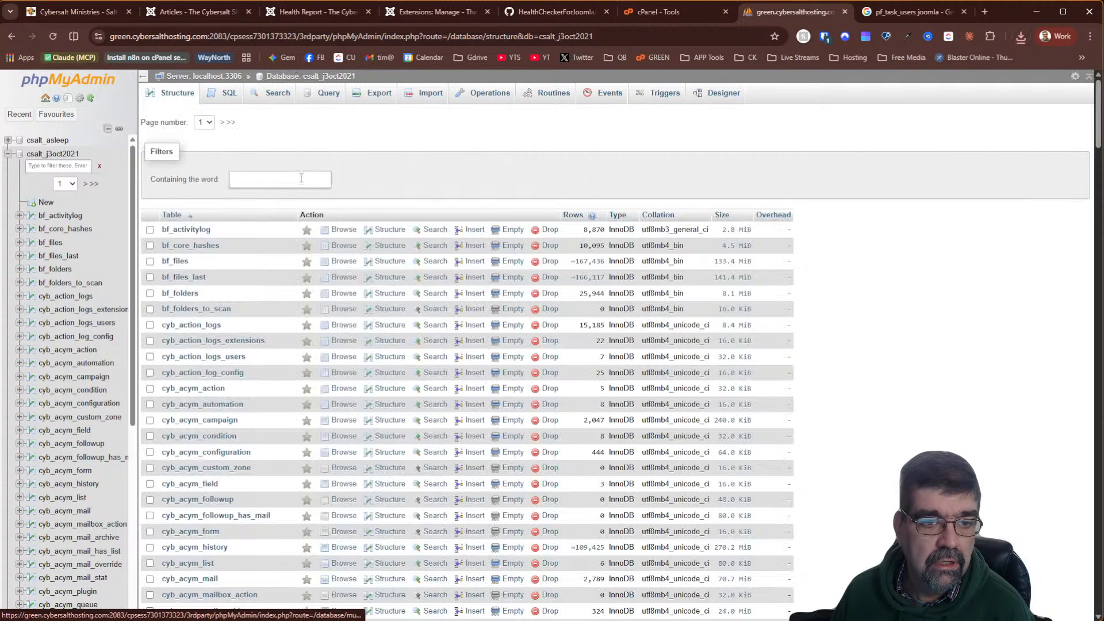
Filter the tables by 'check', drop cyb_extension_check, and return to the Joomla health report
{"action": "left_click", "coordinate": [301, 178]}
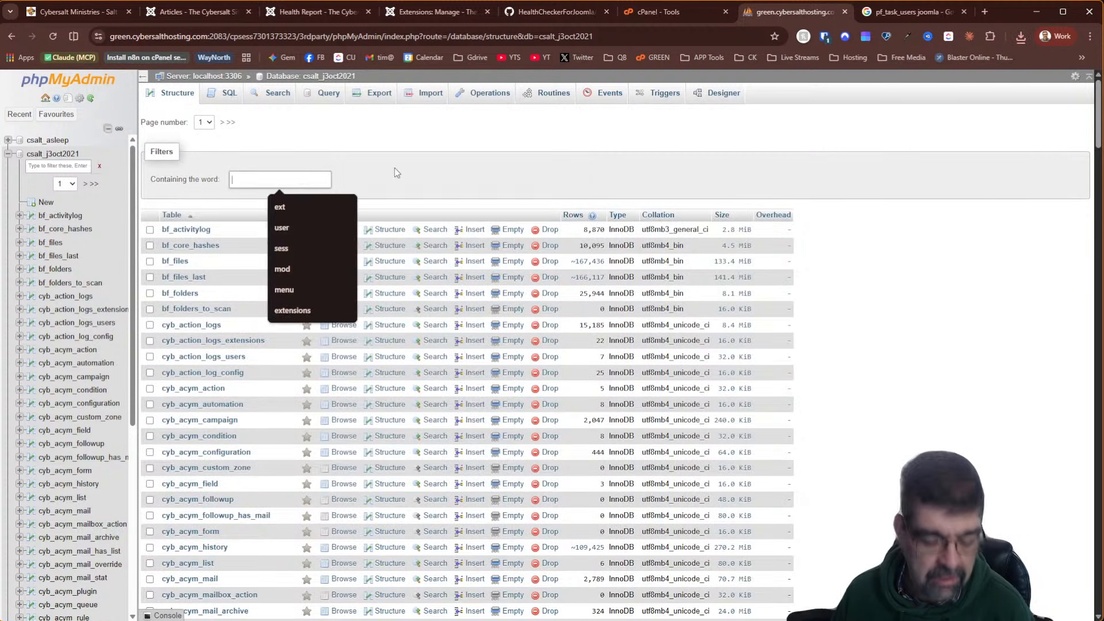
{"action": "type", "text": "c"}
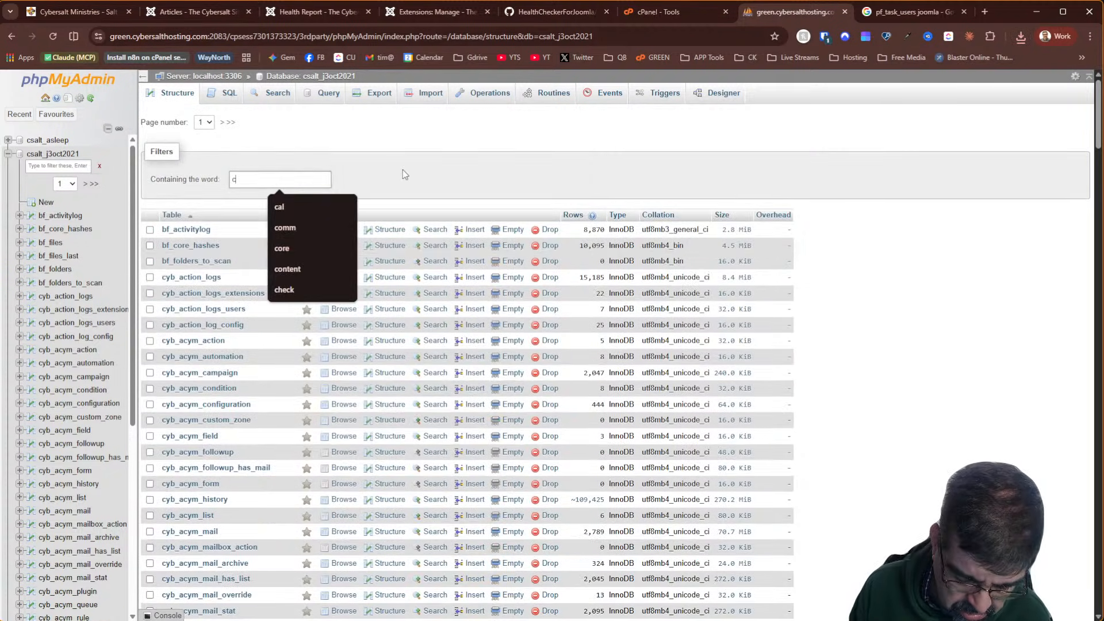
{"action": "type", "text": "heck"}
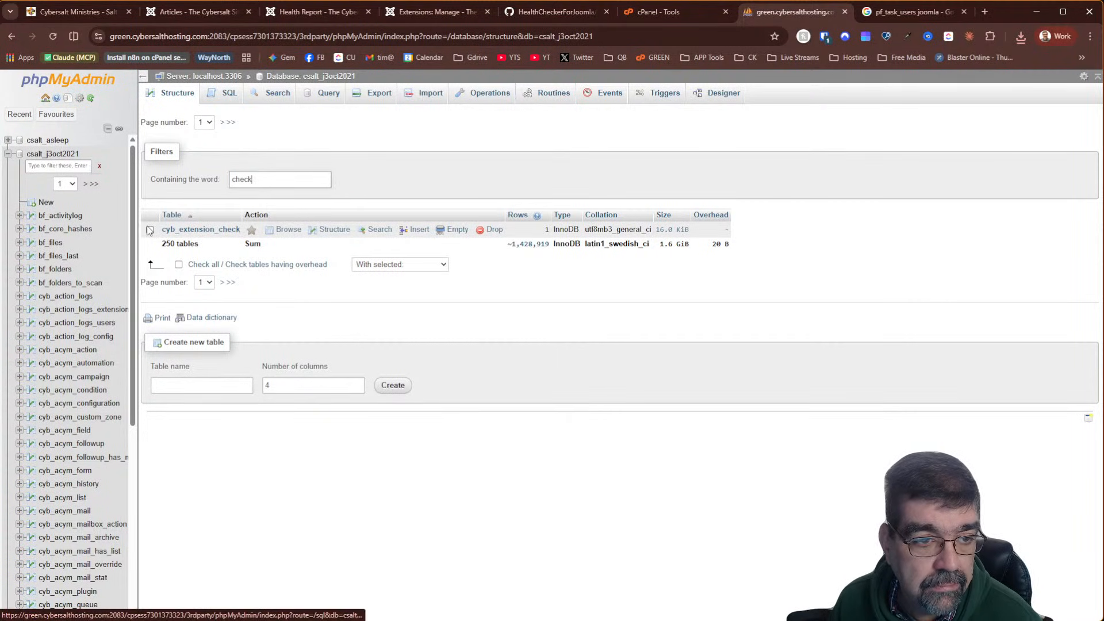
{"action": "left_click", "coordinate": [454, 230]}
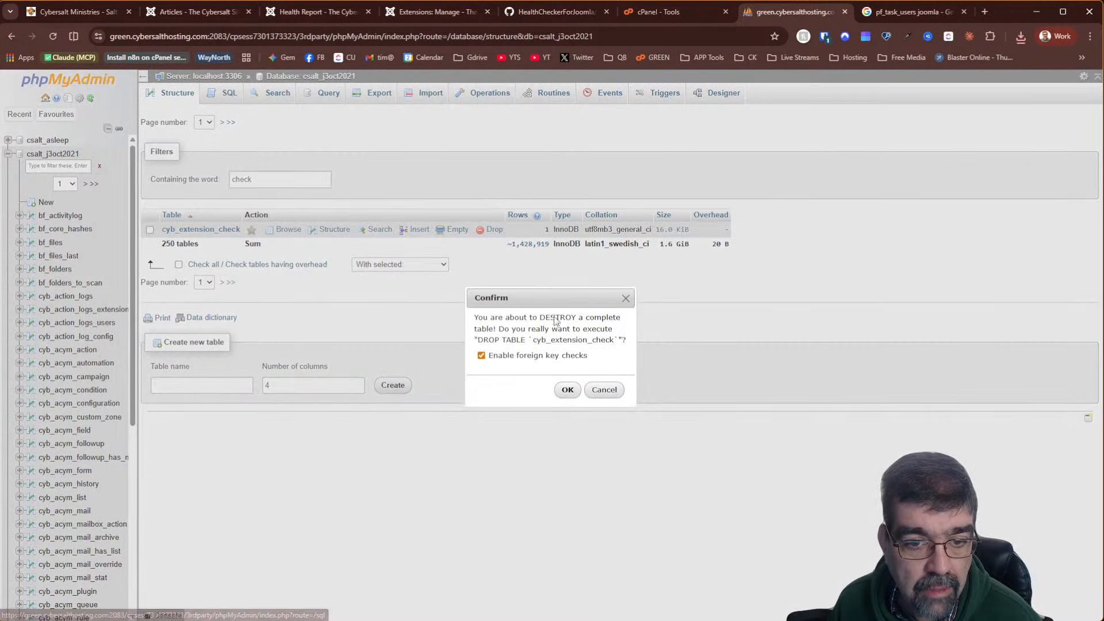
{"action": "left_click", "coordinate": [566, 391]}
{"action": "left_click", "coordinate": [298, 16]}
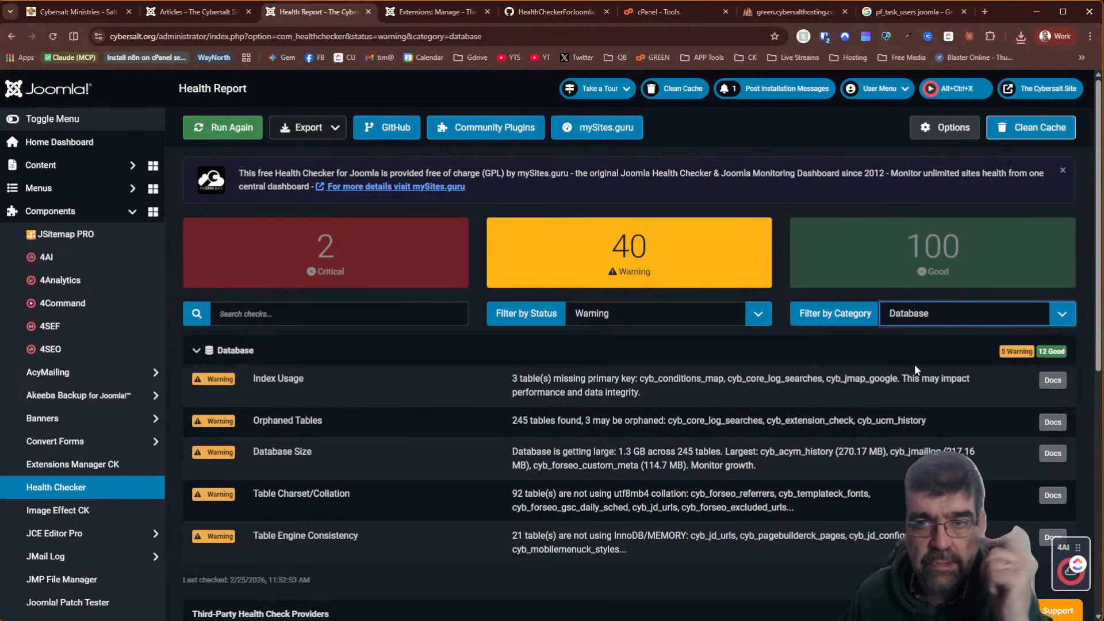
Copy the table name cyb_ucm_history from the Orphaned Tables warning
{"action": "left_click_drag", "start_coordinate": [928, 420], "coordinate": [861, 415]}
{"action": "right_click", "coordinate": [869, 419]}
{"action": "left_click", "coordinate": [898, 433]}
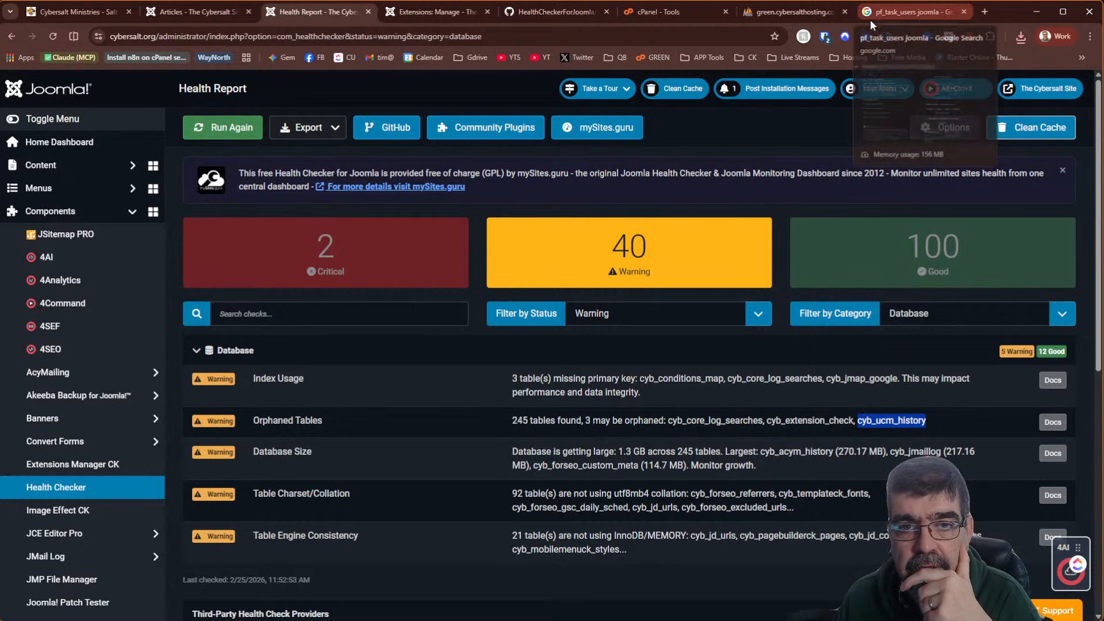
In phpMyAdmin, replace the 'check' table filter with 'ucm' to list the cyb_ucm tables
{"action": "left_click", "coordinate": [803, 12]}
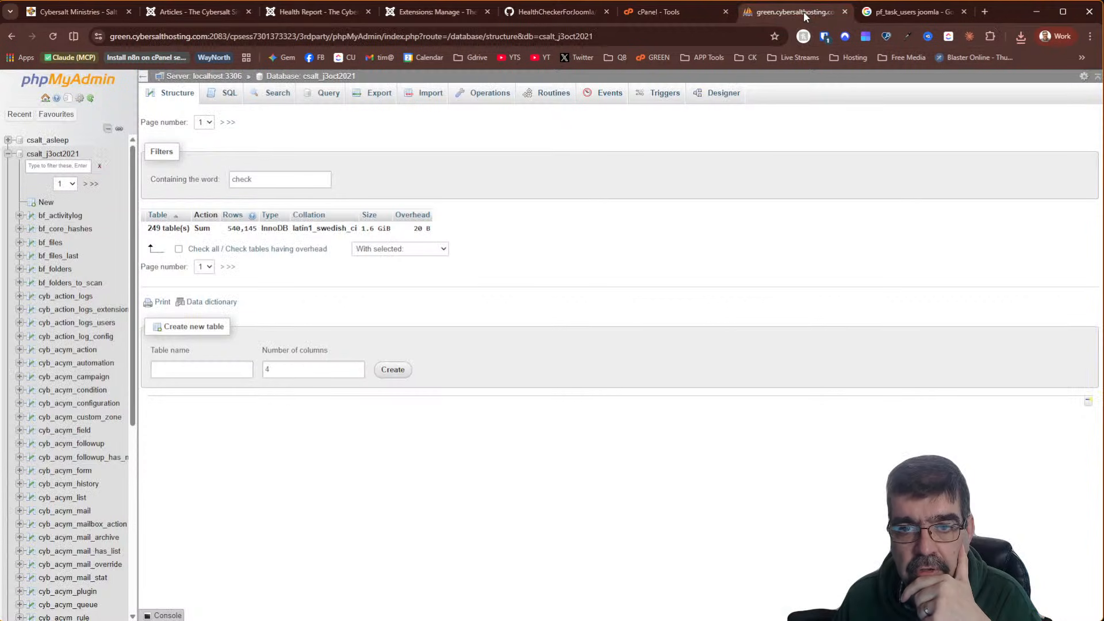
{"action": "double_click", "coordinate": [283, 173]}
{"action": "type", "text": "ucm"}
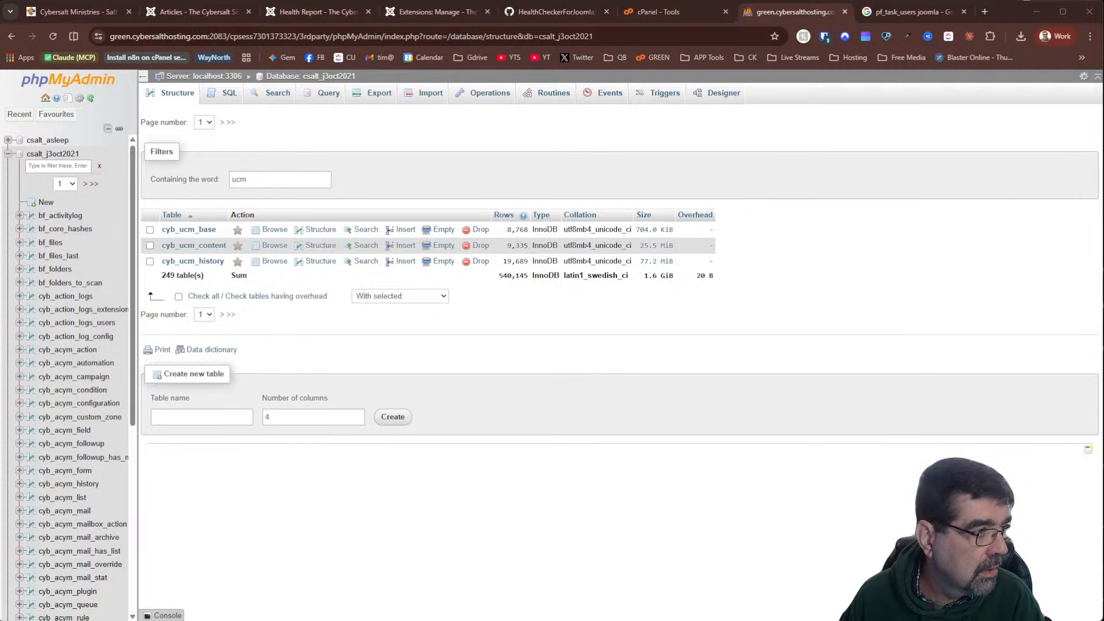
In Claude, type what Joomla's ucm_history table does and whether the latest version still uses it
{"action": "left_click_drag", "start_coordinate": [0, 67], "coordinate": [443, 67]}
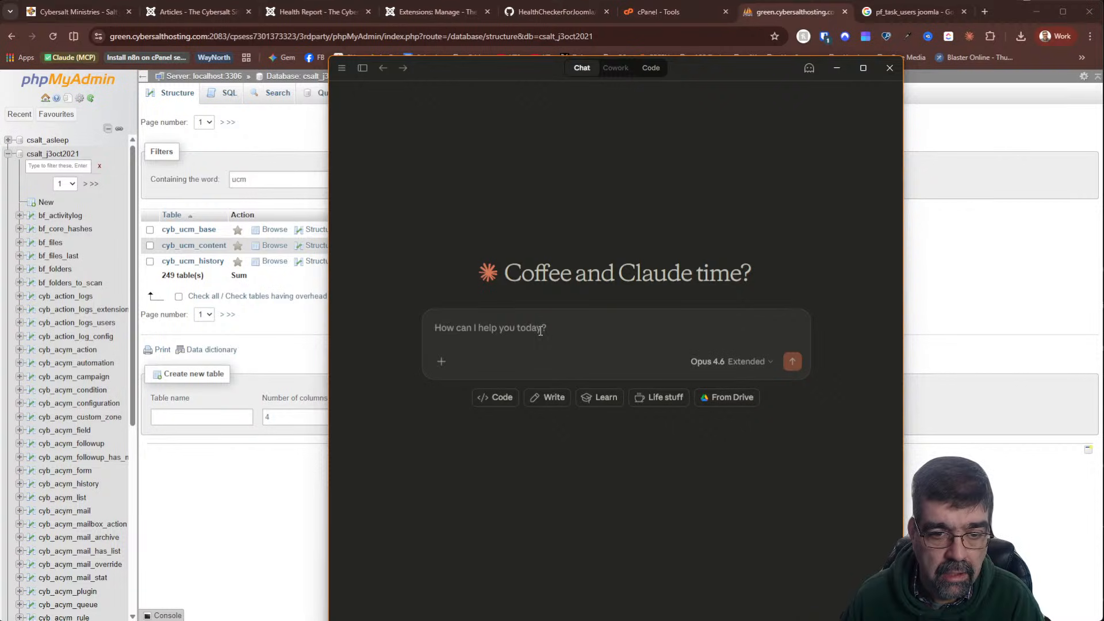
{"action": "type", "text": "in joomla"}
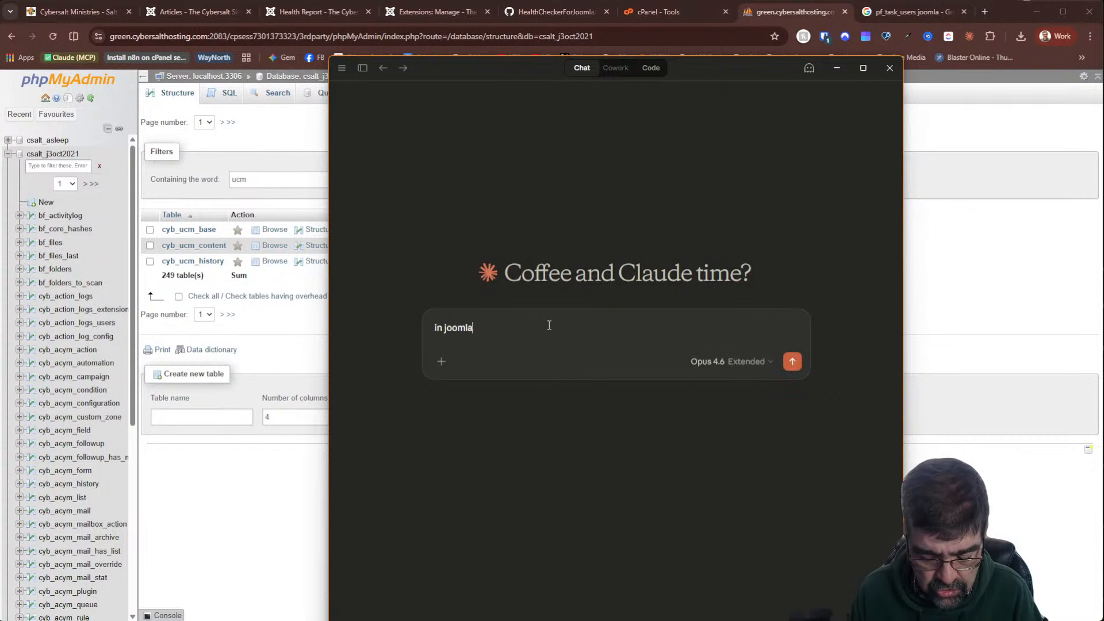
{"action": "type", "text": " what does "}
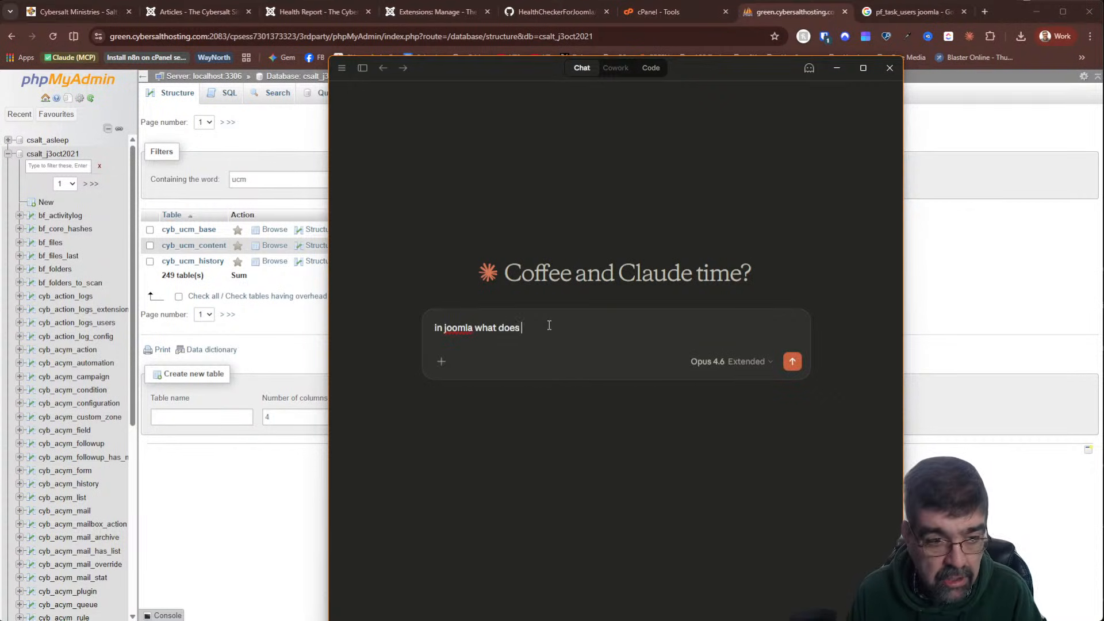
{"action": "type", "text": "the u"}
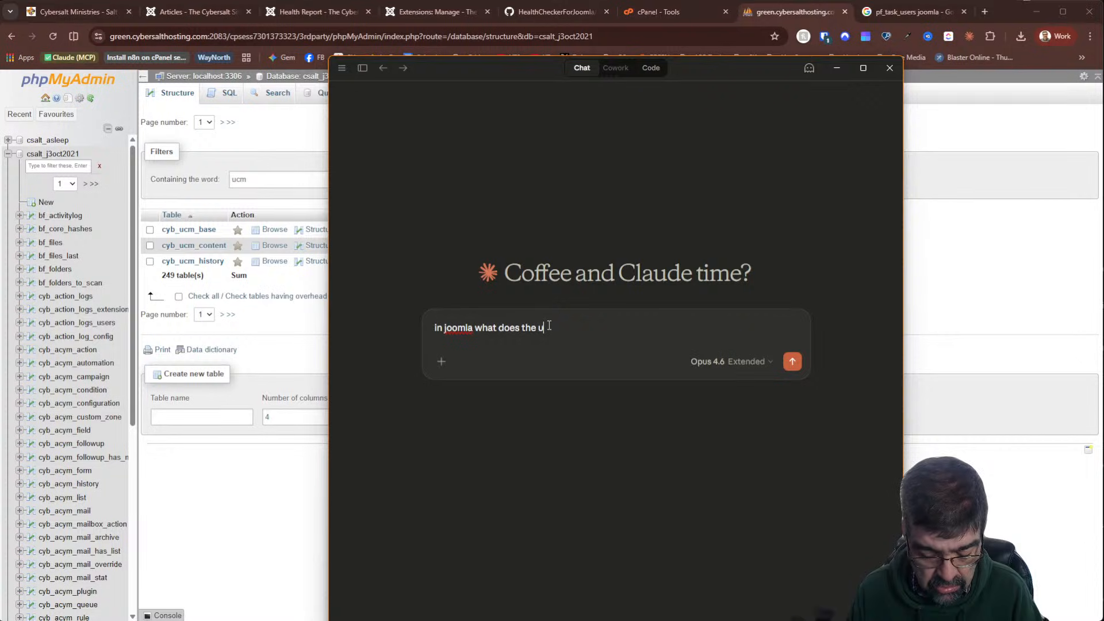
{"action": "type", "text": "cm_history "}
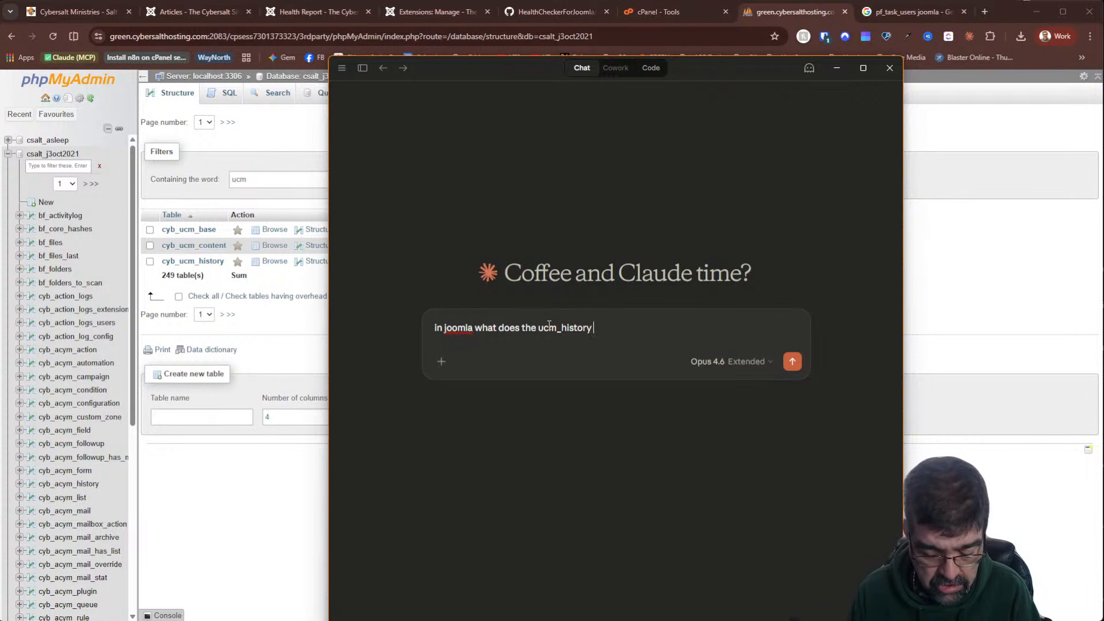
{"action": "type", "text": "table t"}
{"action": "key", "text": "BackSpace"}
{"action": "type", "text": "do?"}
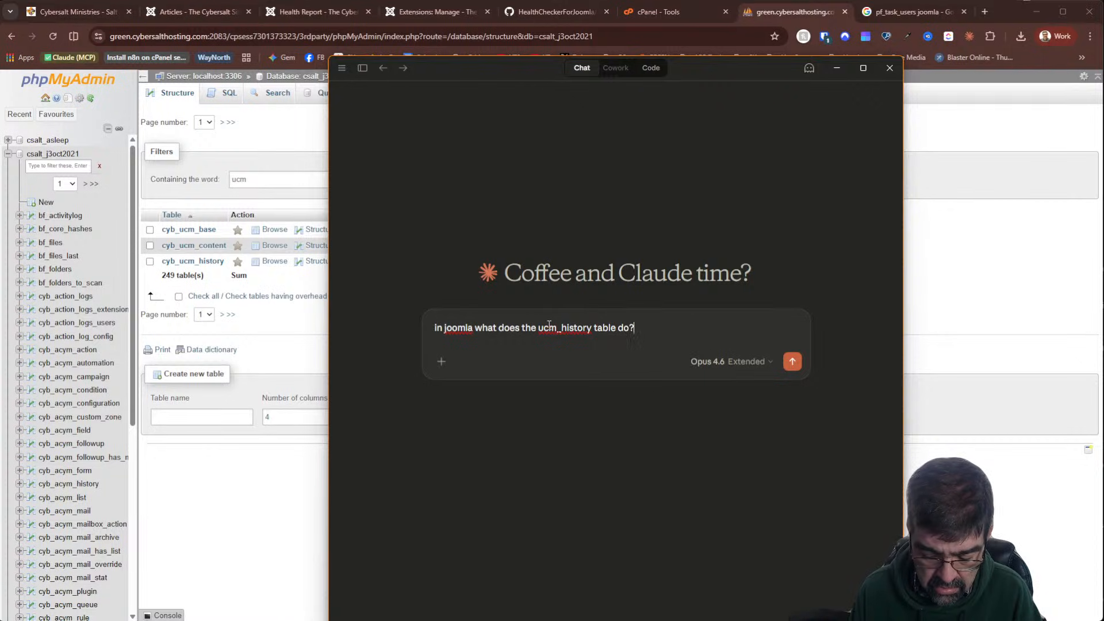
{"action": "type", "text": " Is it s"}
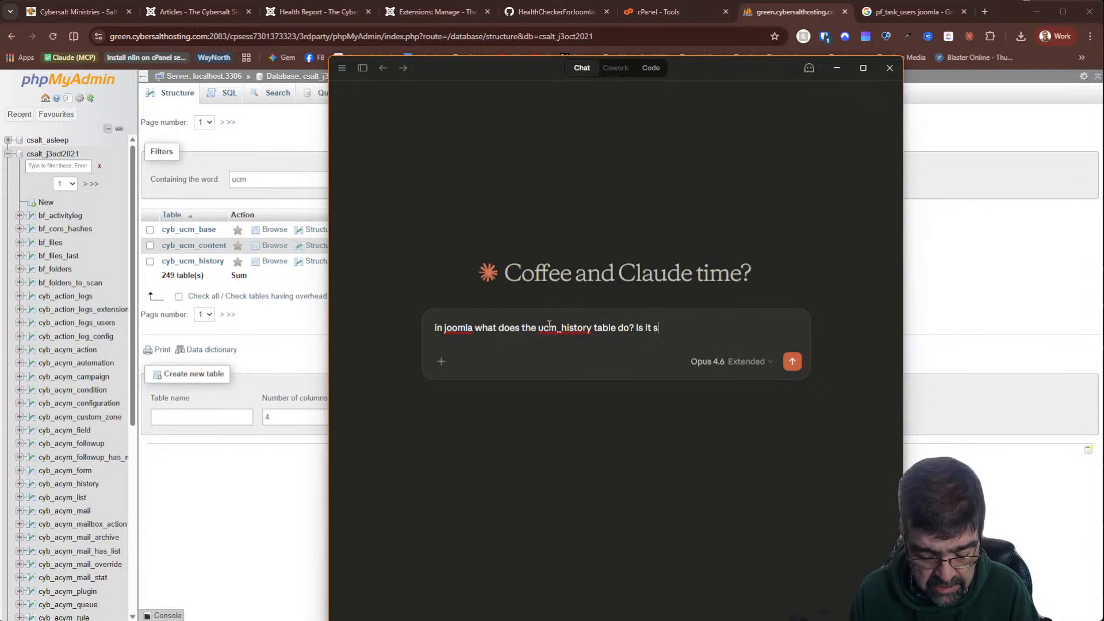
{"action": "type", "text": "till used in the late"}
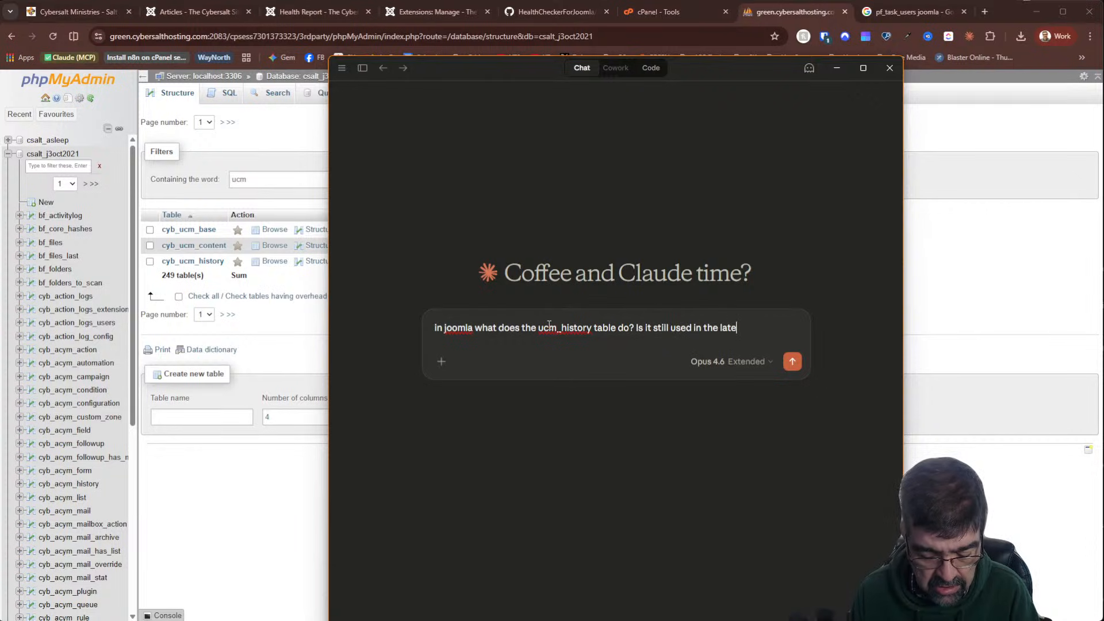
{"action": "type", "text": "st vresion of Joom"}
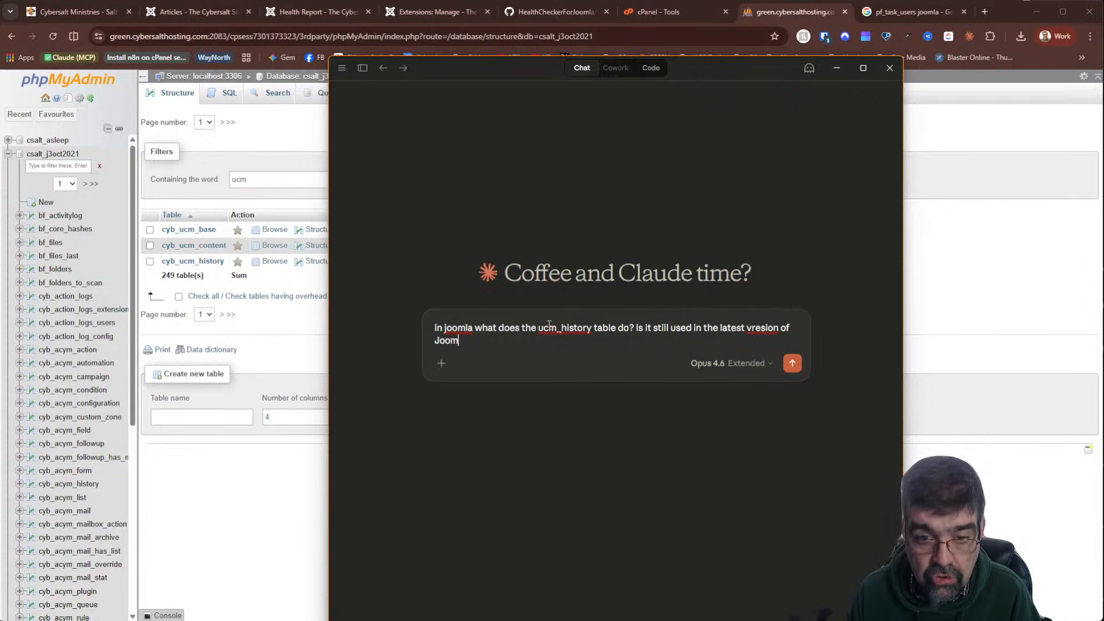
{"action": "type", "text": "ala"}
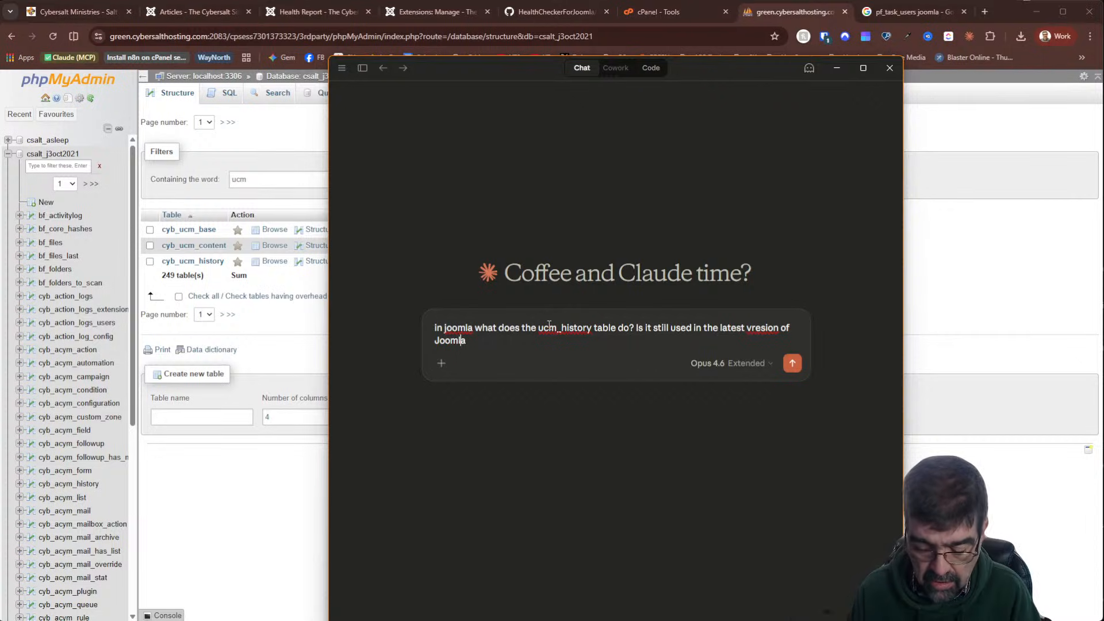
Fix the 'vresion' typo, capitalise Joomla, add a question mark and send the question
{"action": "key", "text": "Left"}
{"action": "key", "text": "Left"}
{"action": "key", "text": "Left"}
{"action": "key", "text": "Left"}
{"action": "key", "text": "Left"}
{"action": "key", "text": "Left"}
{"action": "key", "text": "Left"}
{"action": "key", "text": "Left"}
{"action": "key", "text": "Delete"}
{"action": "key", "text": "Left"}
{"action": "type", "text": "e"}
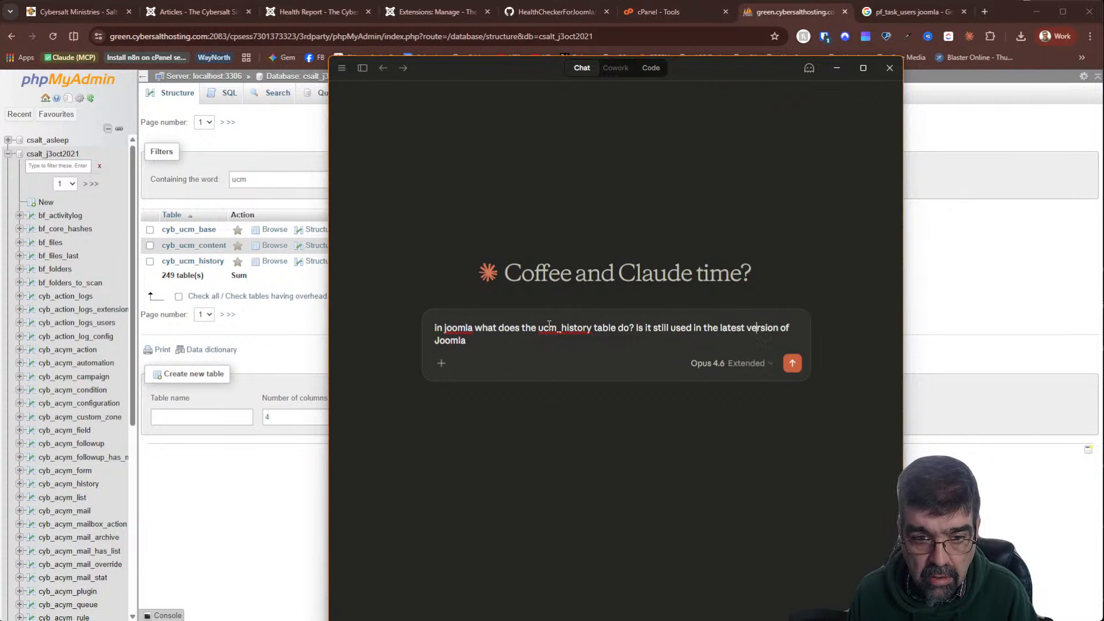
{"action": "key", "text": "Home"}
{"action": "key", "text": "Right"}
{"action": "key", "text": "Right"}
{"action": "key", "text": "Right"}
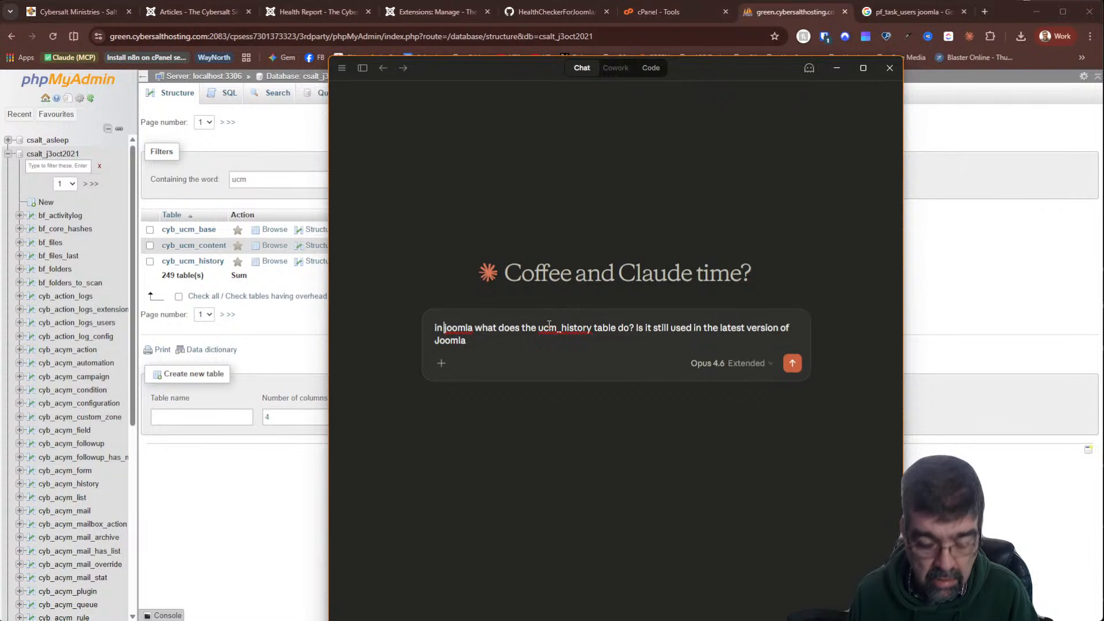
{"action": "key", "text": "Delete"}
{"action": "type", "text": "J"}
{"action": "key", "text": "End"}
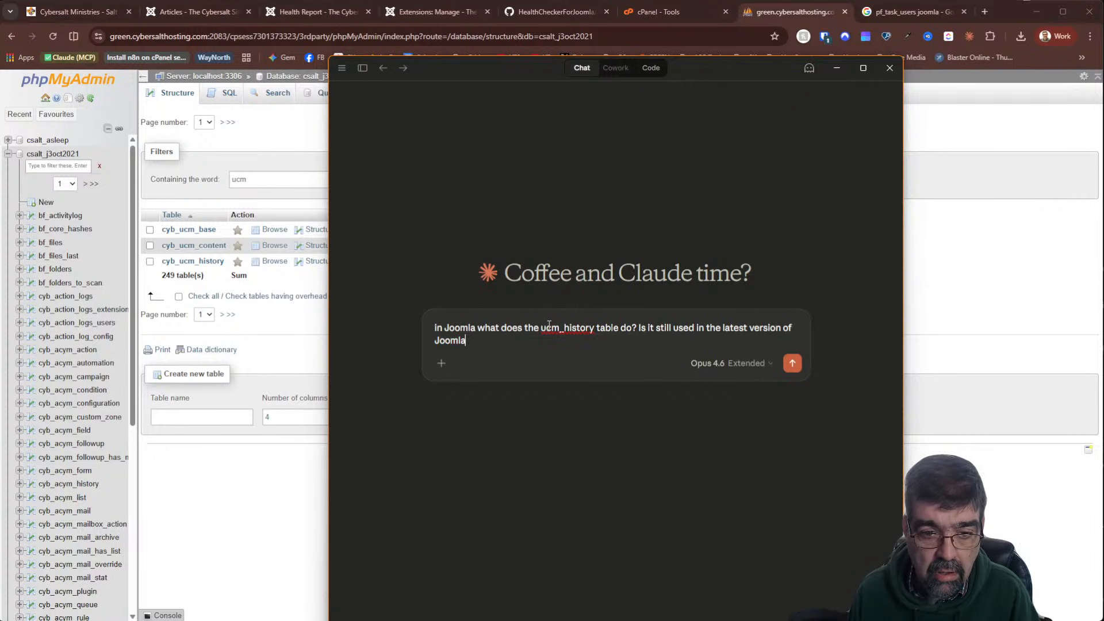
{"action": "type", "text": "?"}
{"action": "key", "text": "Return"}
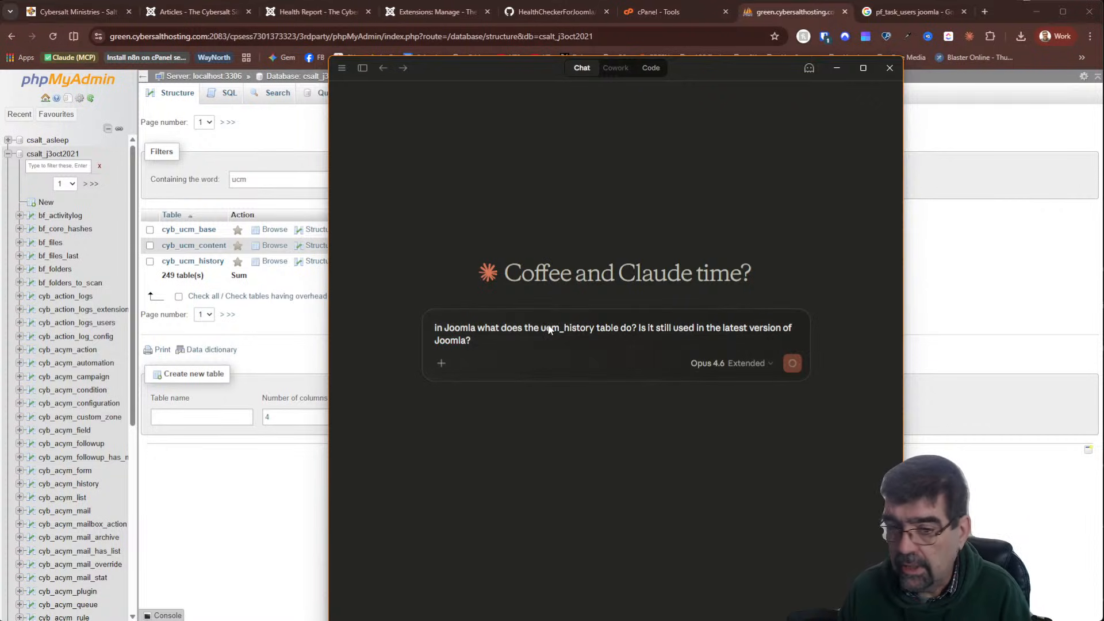
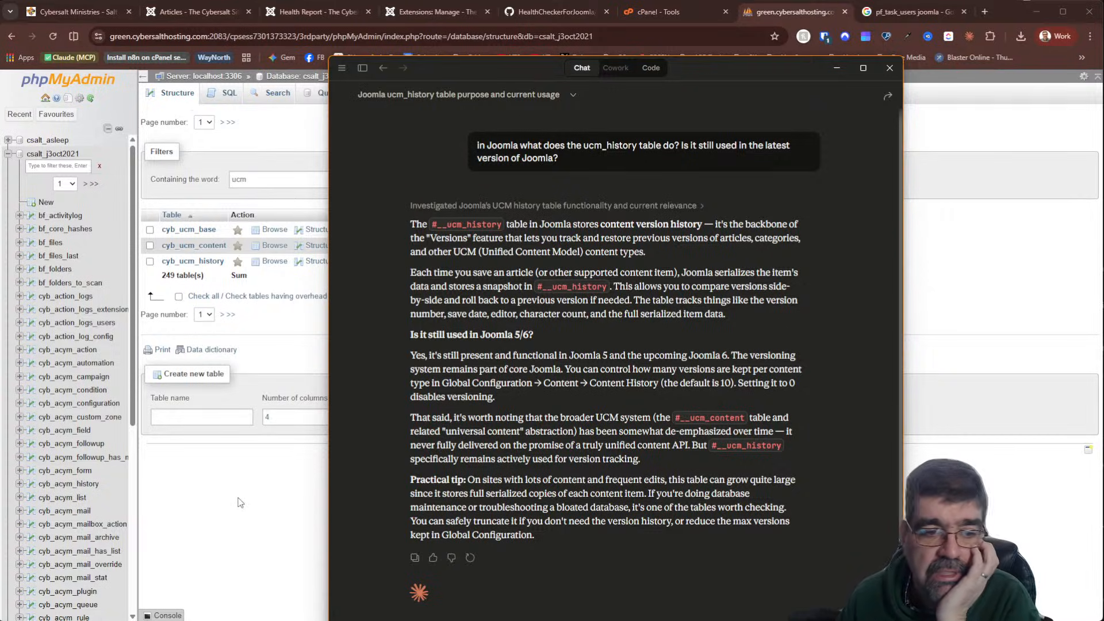
Close the Claude chat about ucm_history and go back to Joomla's Extensions: Manage page
{"action": "left_click", "coordinate": [202, 70]}
{"action": "left_click", "coordinate": [430, 11]}
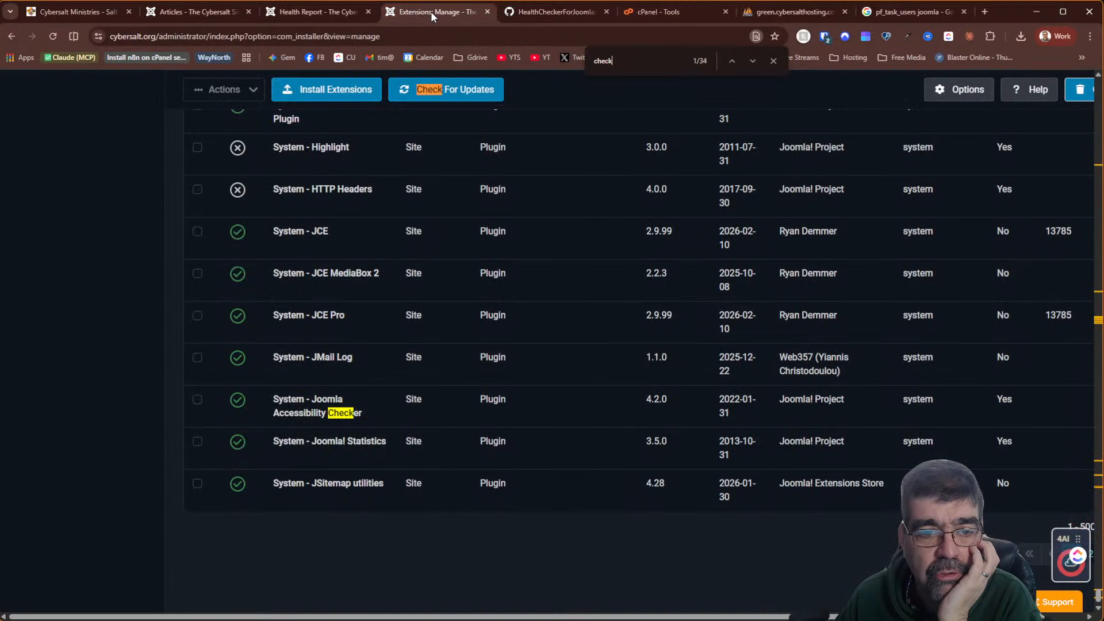
Rerun the health checks and filter the Health Report to the Database category
{"action": "left_click", "coordinate": [295, 12]}
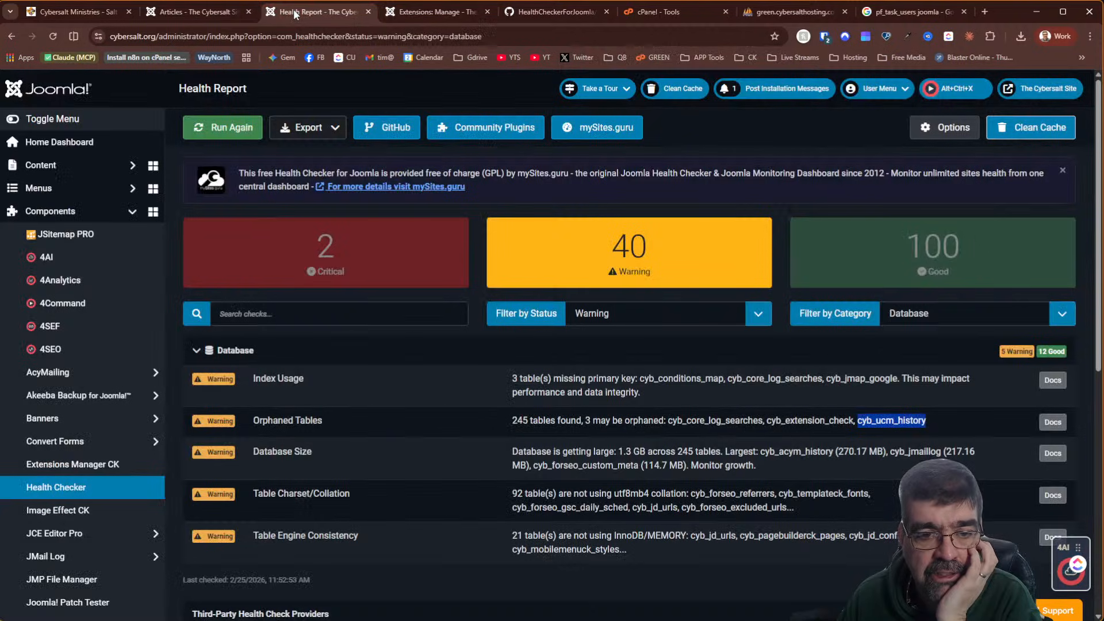
{"action": "left_click", "coordinate": [213, 130]}
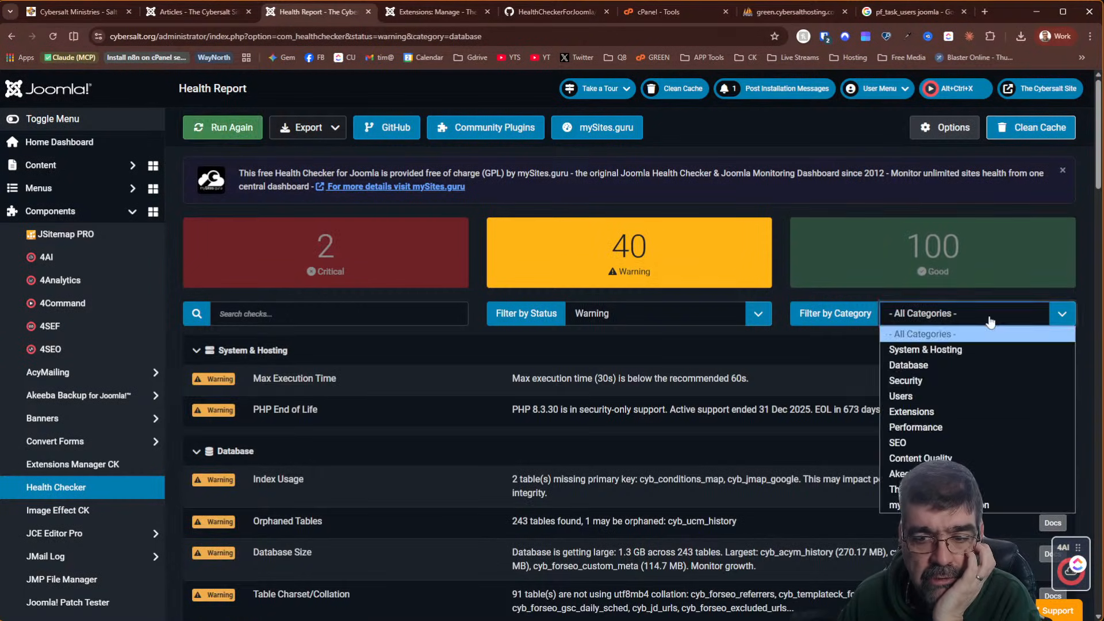
{"action": "left_click", "coordinate": [950, 365]}
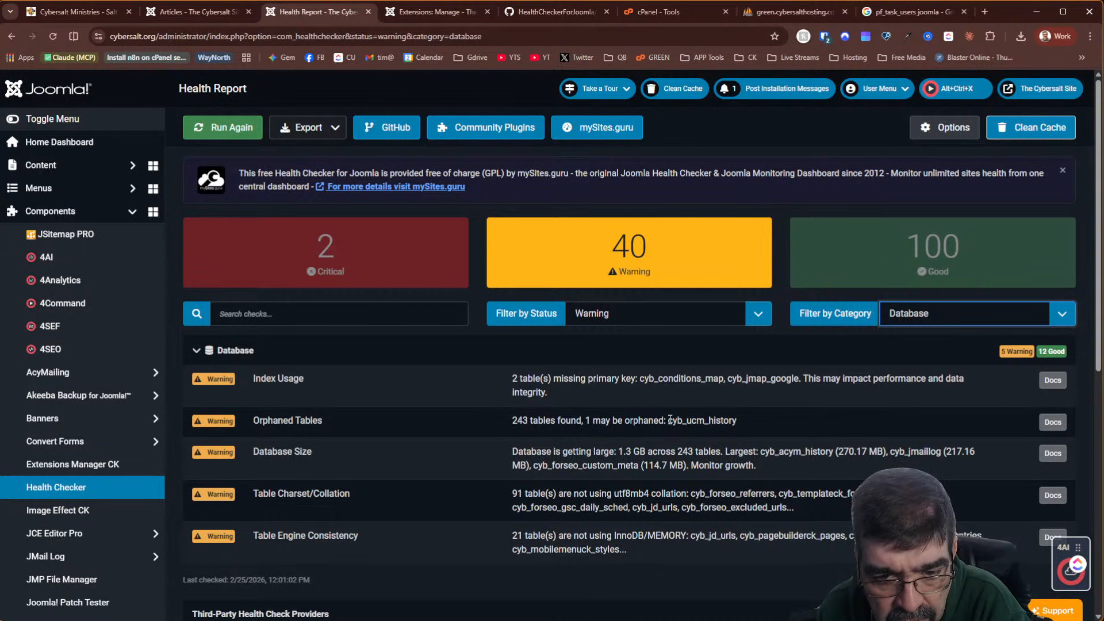
Copy the orphaned cyb_ucm_history table name and select the full orphaned-tables message
{"action": "left_click_drag", "start_coordinate": [669, 421], "coordinate": [737, 418]}
{"action": "right_click", "coordinate": [728, 419]}
{"action": "left_click", "coordinate": [753, 433]}
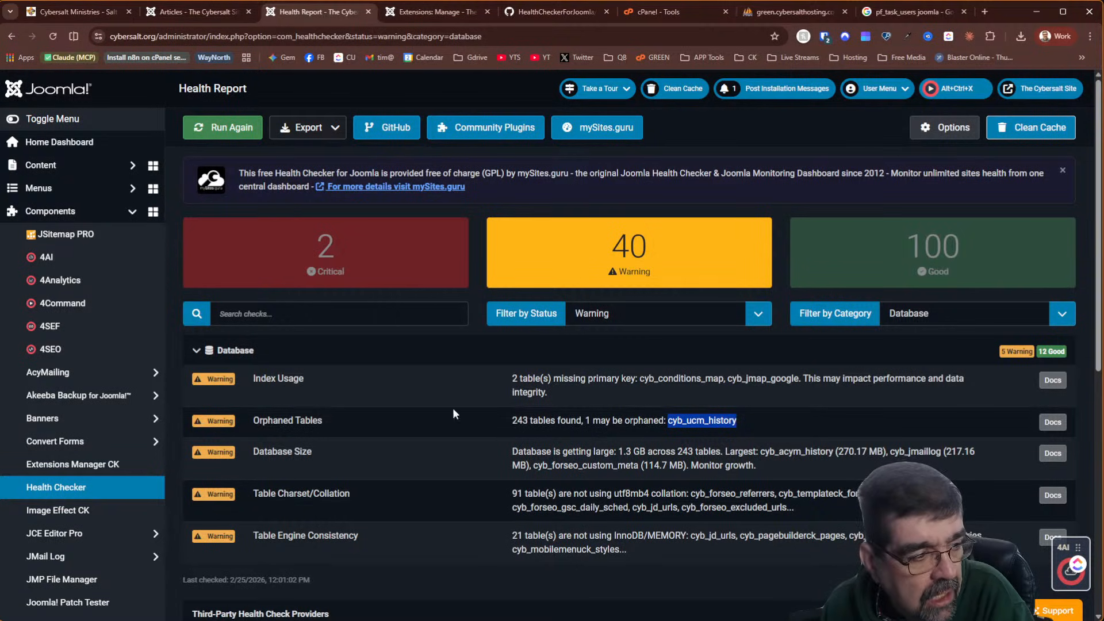
{"action": "key", "text": "alt+Tab"}
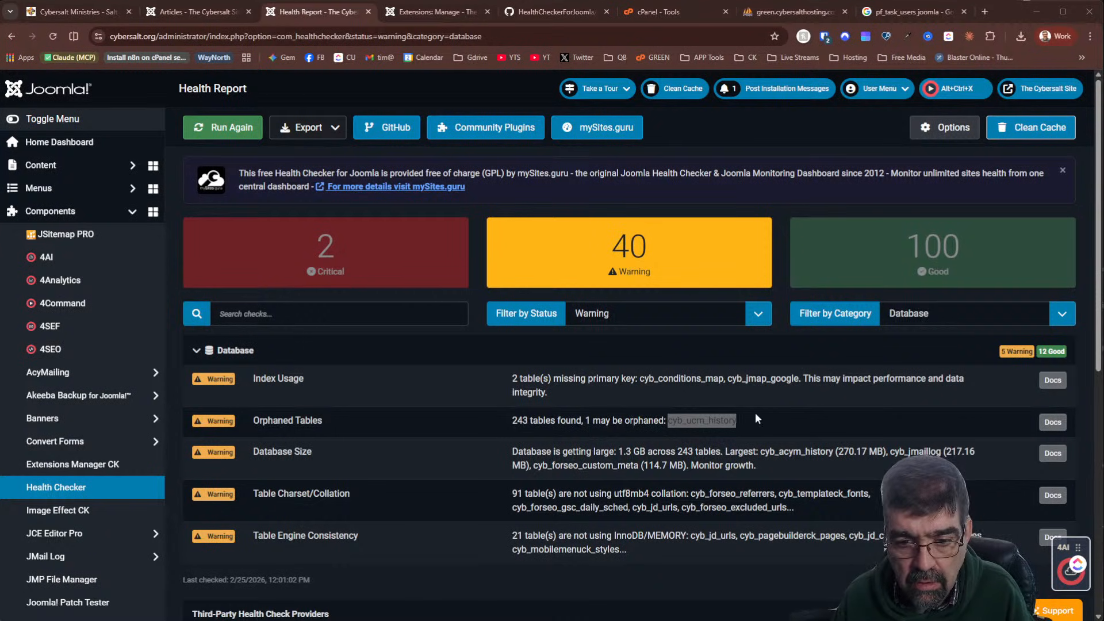
{"action": "key", "text": "alt+Tab"}
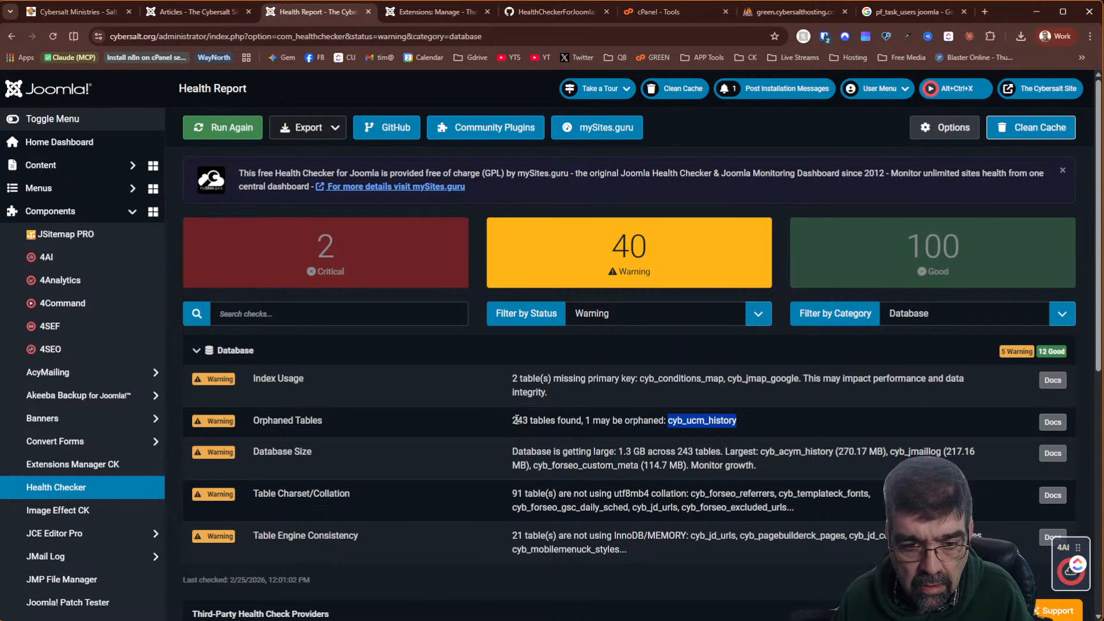
{"action": "left_click_drag", "start_coordinate": [513, 420], "coordinate": [749, 412]}
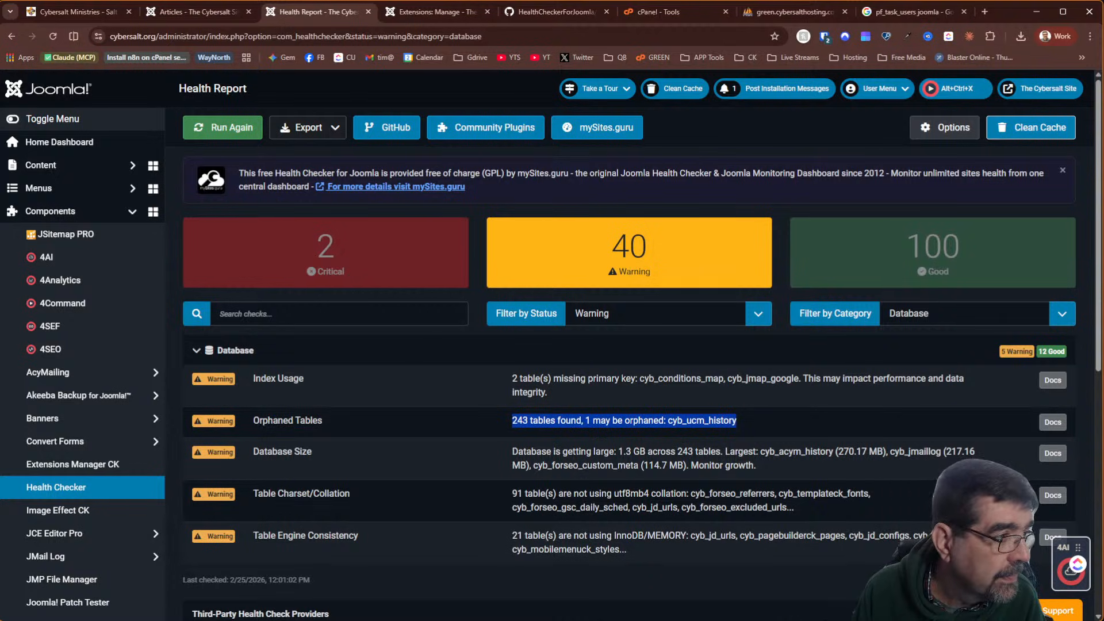
{"action": "key", "text": "alt+Tab"}
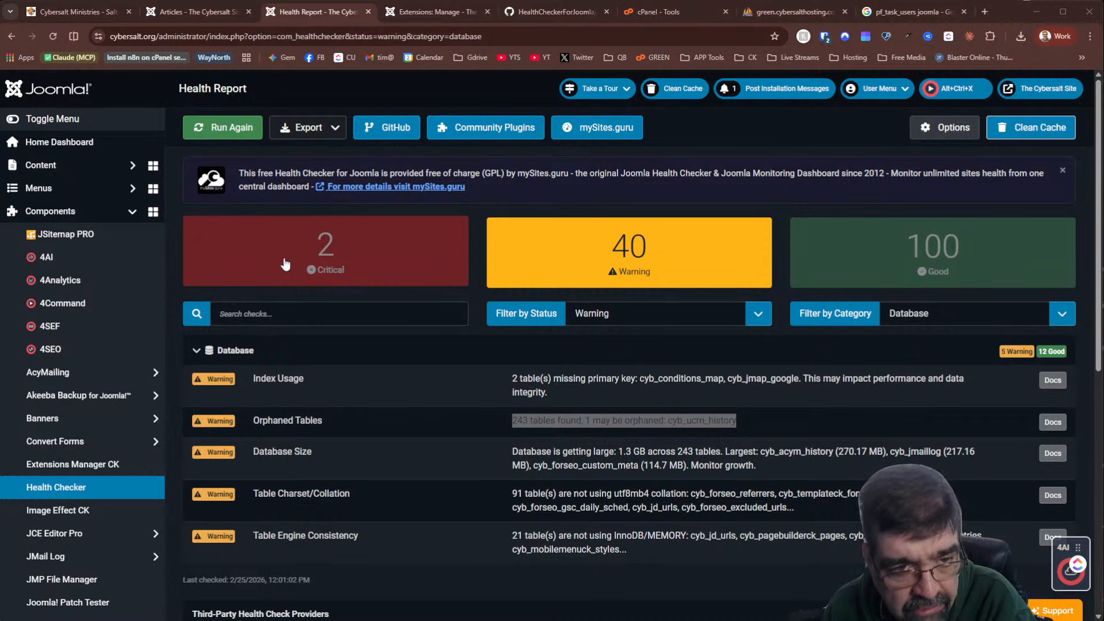
Filter the Health Report to Critical issues across All Categories
{"action": "left_click", "coordinate": [357, 261]}
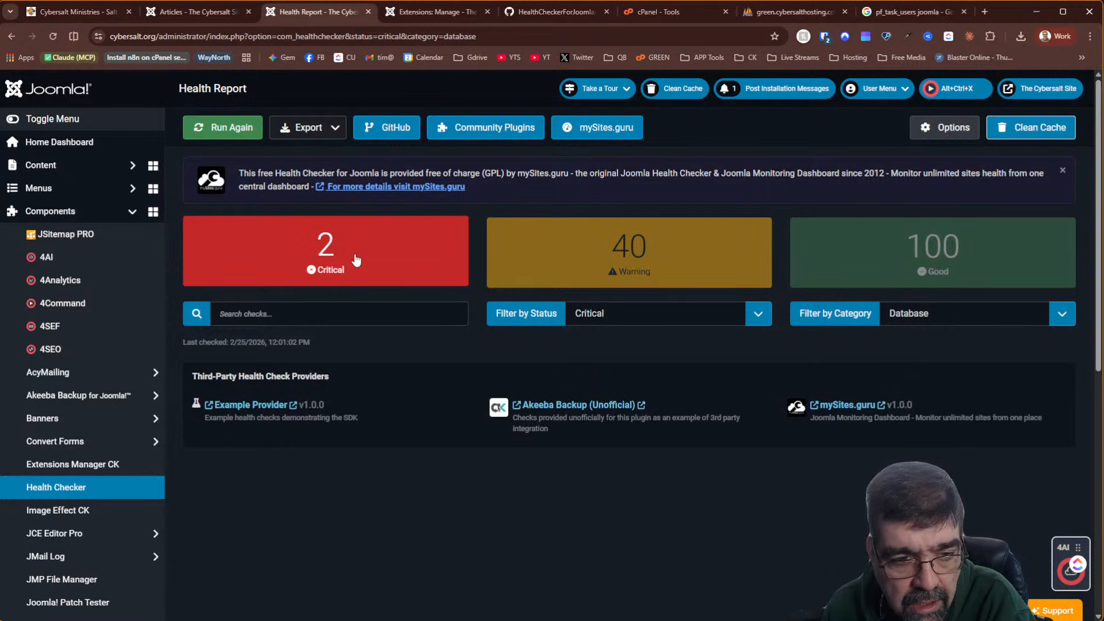
{"action": "left_click", "coordinate": [357, 261]}
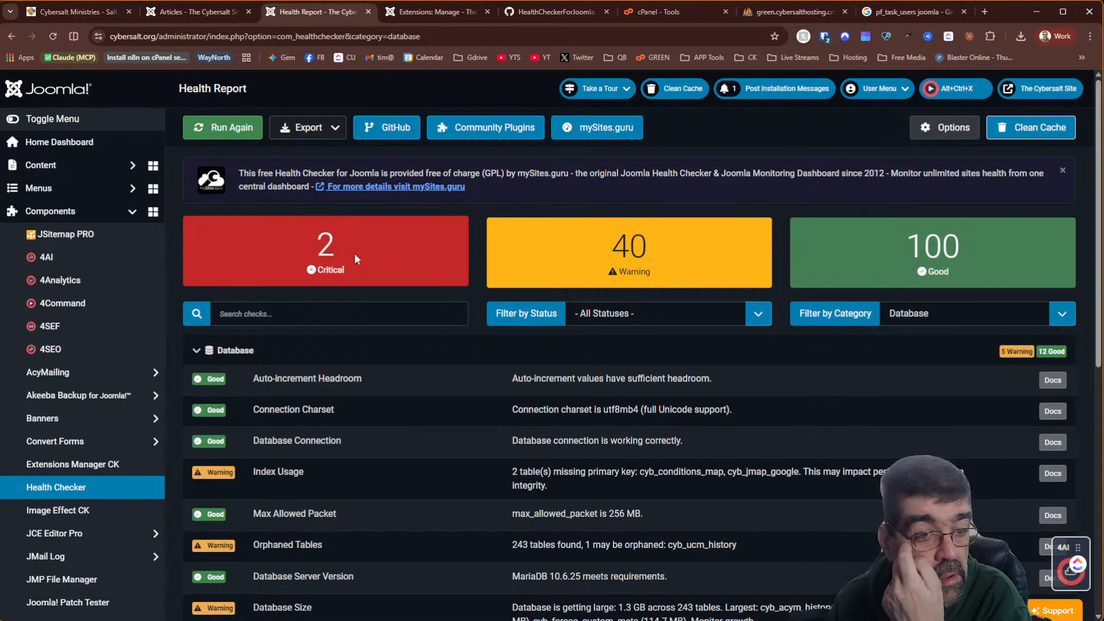
{"action": "left_click", "coordinate": [357, 261]}
{"action": "left_click", "coordinate": [955, 325]}
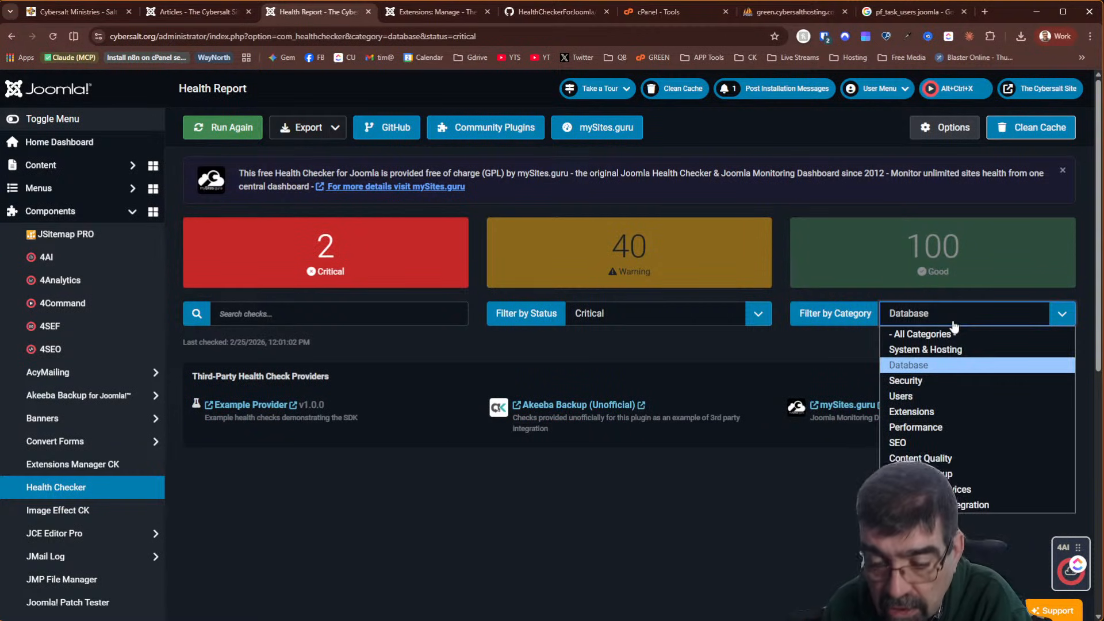
{"action": "left_click", "coordinate": [953, 333]}
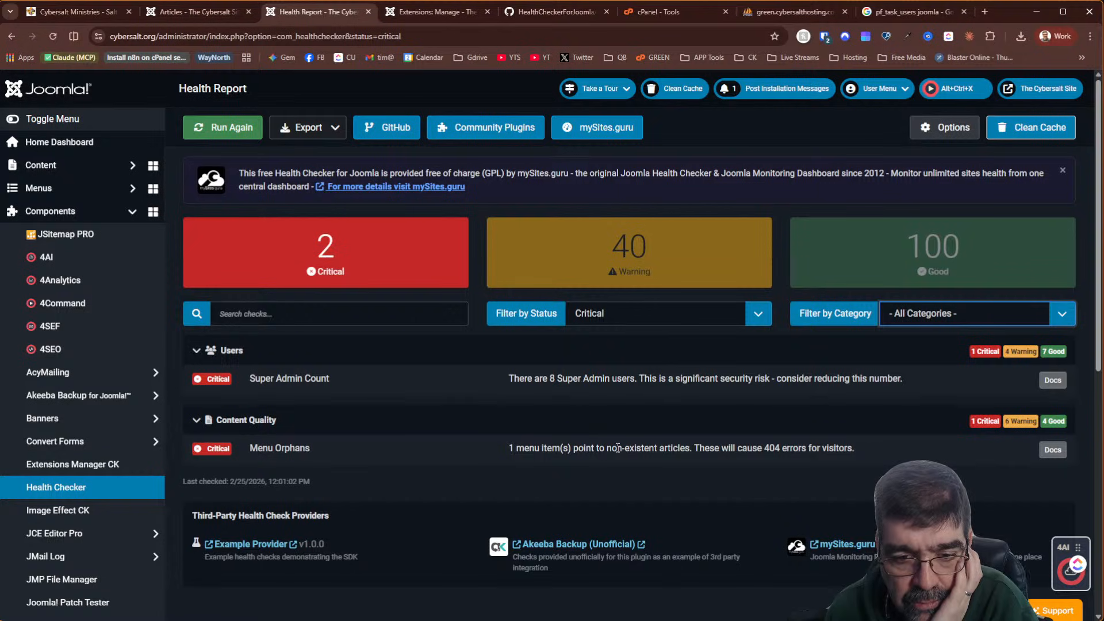
Copy the Menu Orphans message about the menu item pointing to a missing article
{"action": "left_click_drag", "start_coordinate": [855, 448], "coordinate": [511, 448]}
{"action": "right_click", "coordinate": [519, 447]}
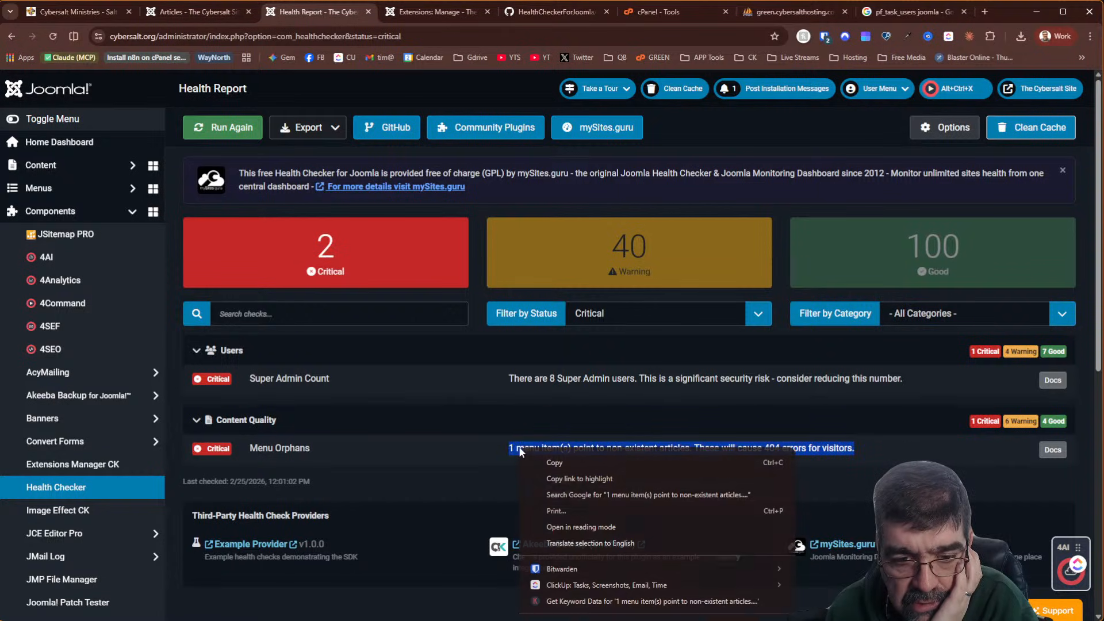
{"action": "left_click", "coordinate": [551, 460]}
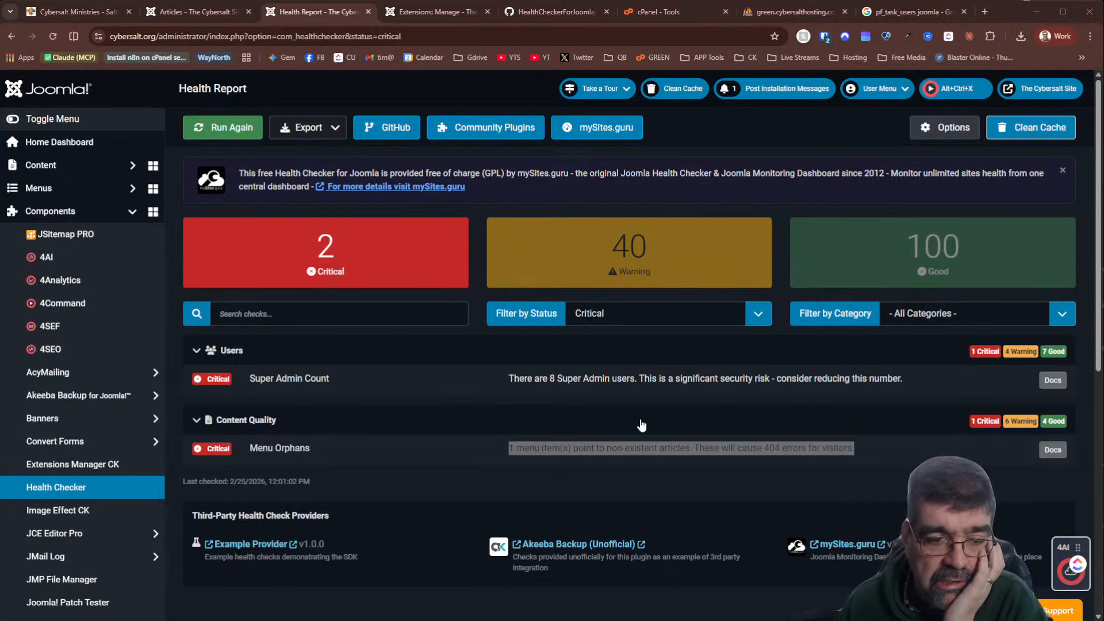
Read through the MenuOrphansCheck.php source on GitHub from the Menu Orphans Docs link
{"action": "left_click", "coordinate": [1052, 450]}
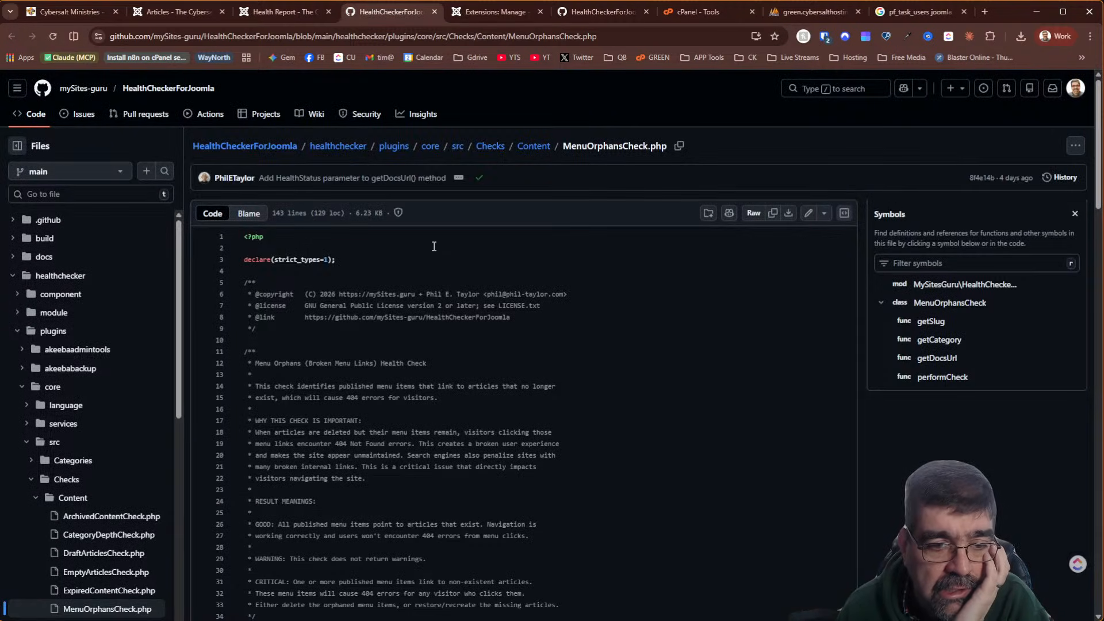
{"action": "scroll", "coordinate": [434, 248], "scroll_direction": "down", "scroll_amount": 2}
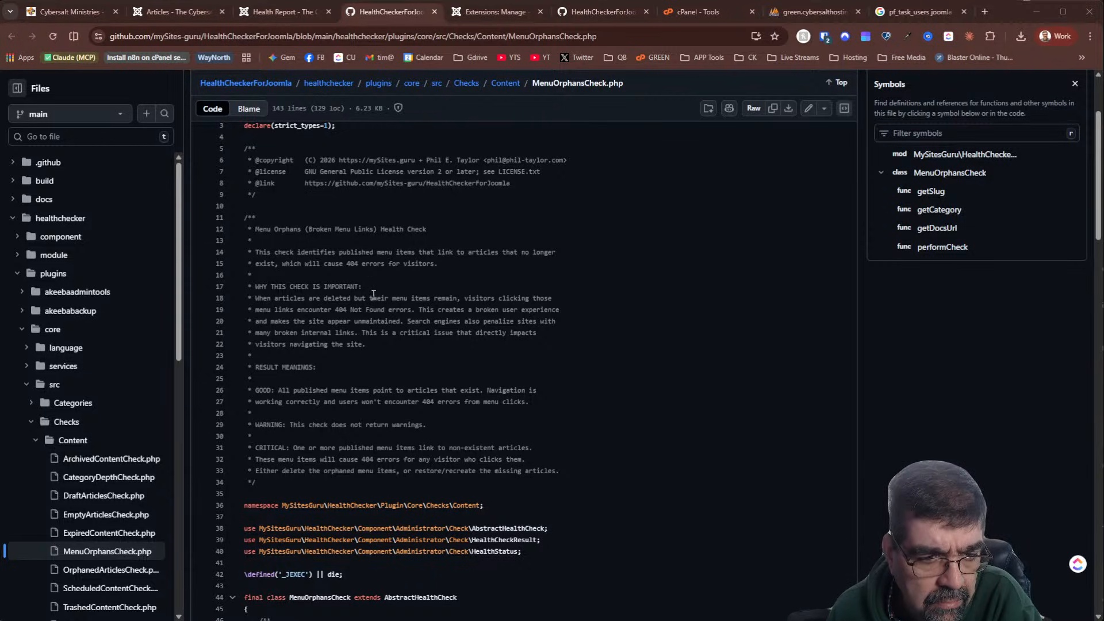
{"action": "scroll", "coordinate": [374, 294], "scroll_direction": "down", "scroll_amount": 3}
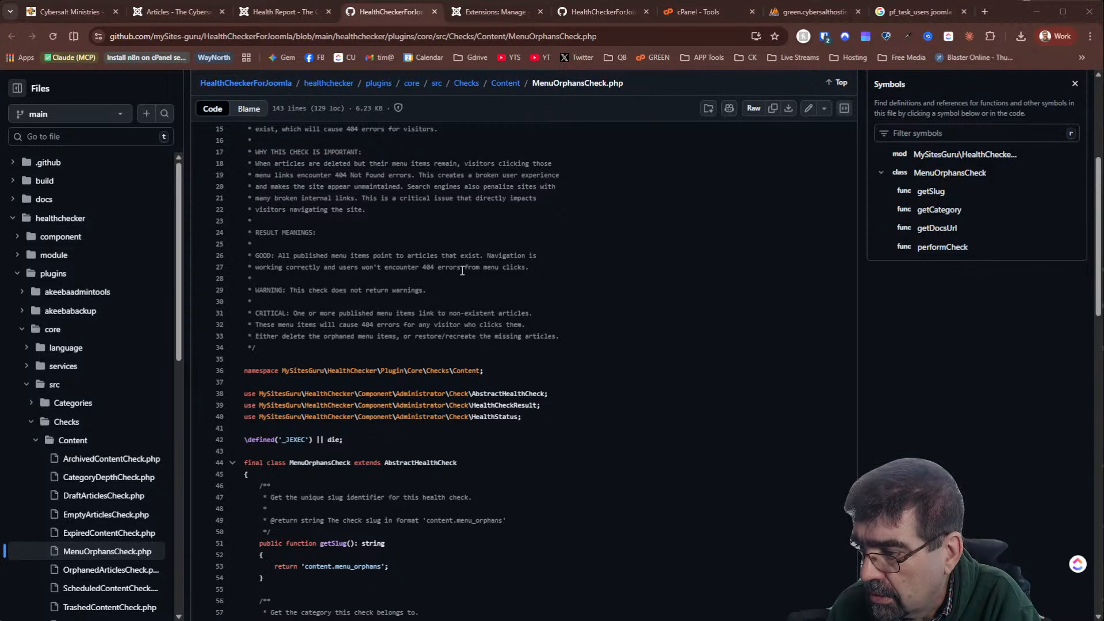
{"action": "scroll", "coordinate": [489, 242], "scroll_direction": "down", "scroll_amount": 2}
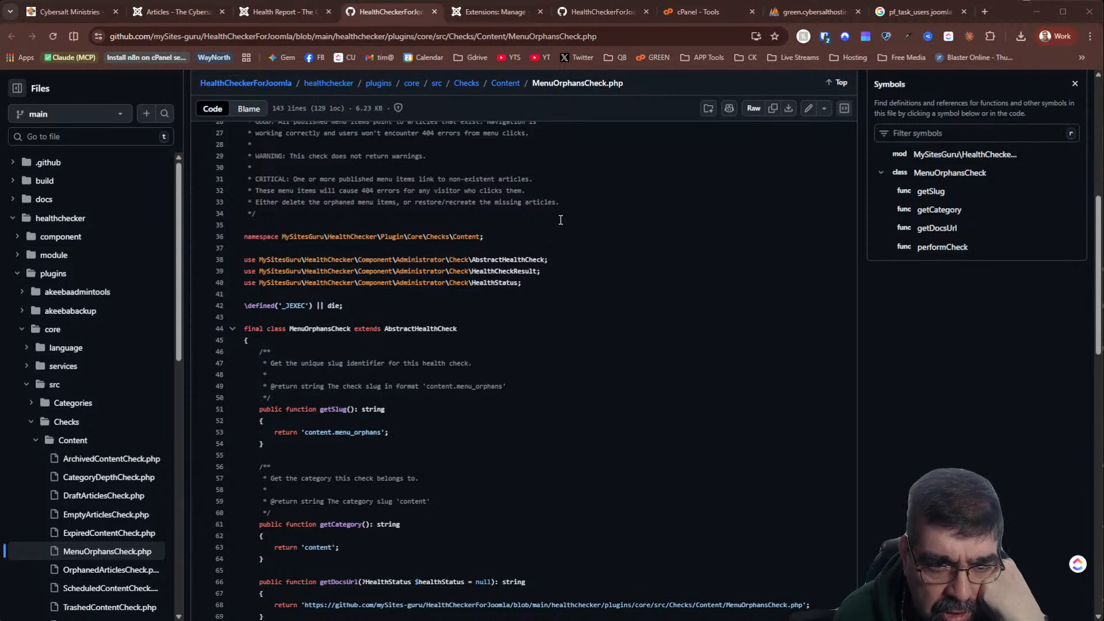
{"action": "scroll", "coordinate": [561, 220], "scroll_direction": "down", "scroll_amount": 15}
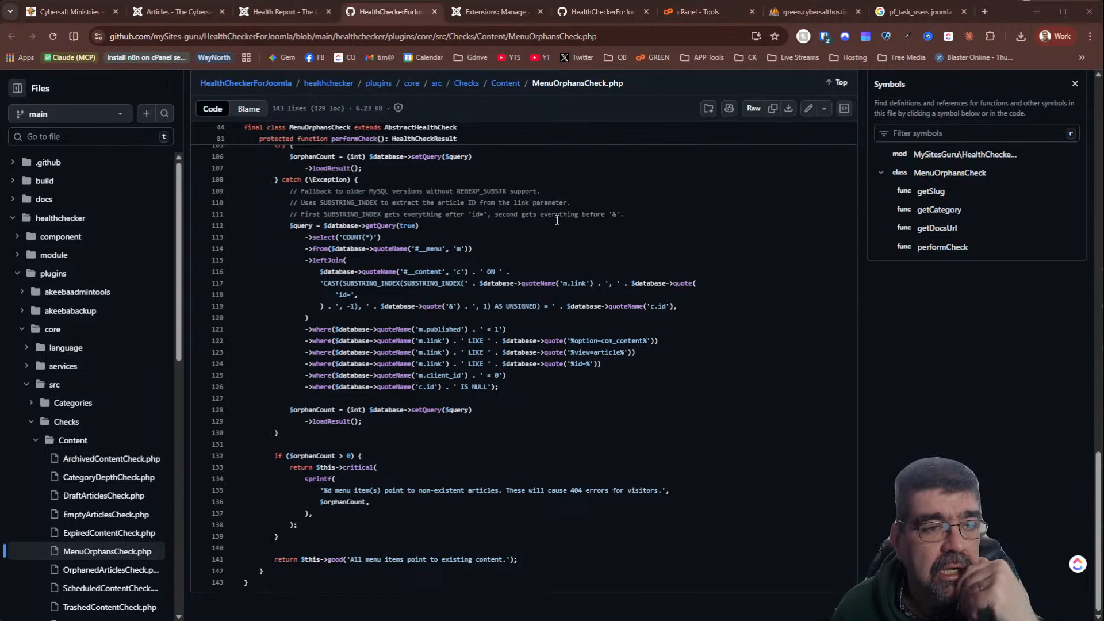
{"action": "scroll", "coordinate": [558, 217], "scroll_direction": "up", "scroll_amount": 20}
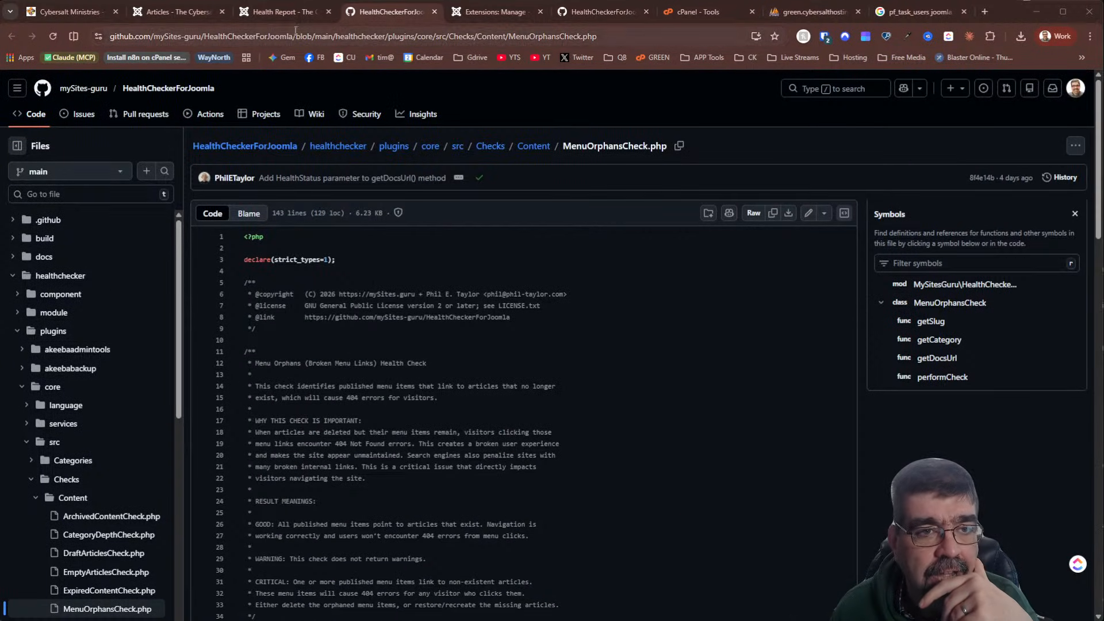
{"action": "left_click", "coordinate": [285, 13]}
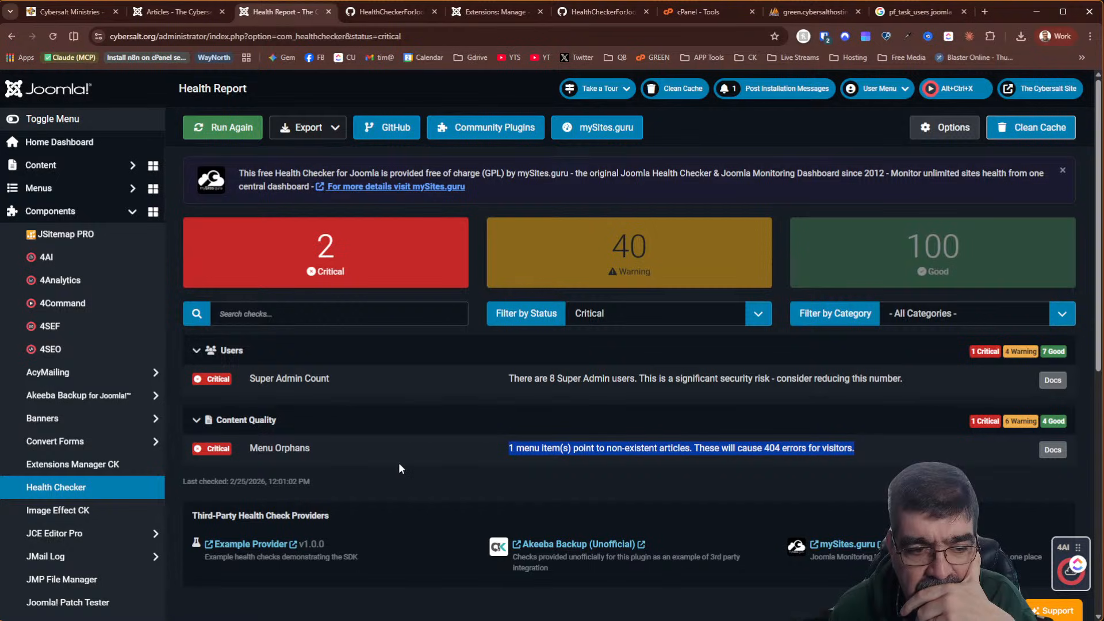
Deselect the copied text, collapse and re-expand Content Quality, and show the Content pages
{"action": "left_click", "coordinate": [388, 437]}
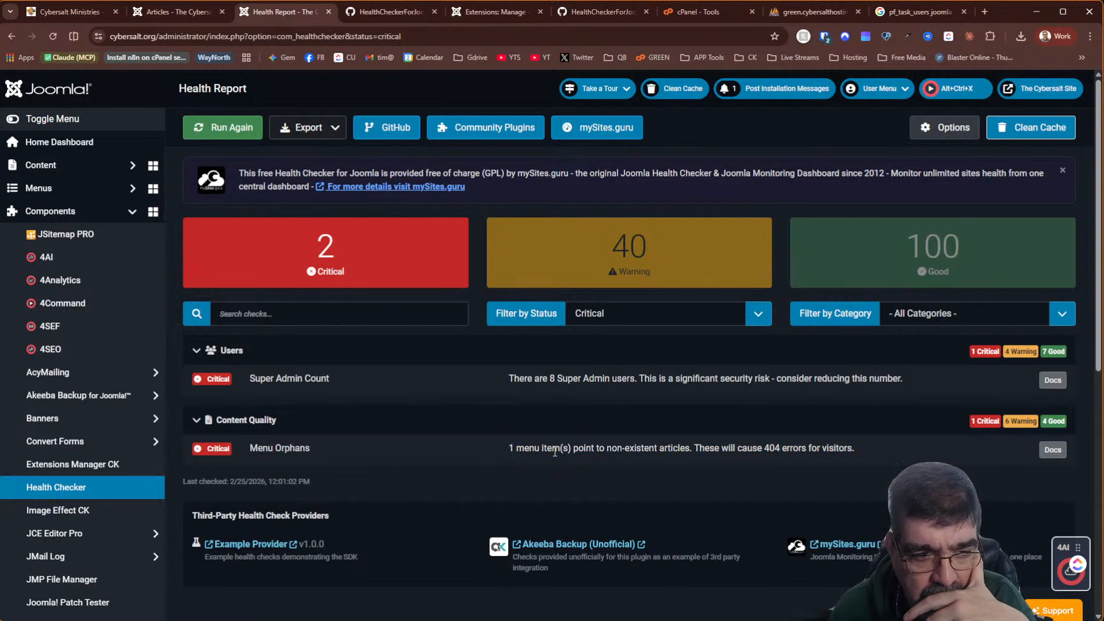
{"action": "left_click", "coordinate": [197, 420]}
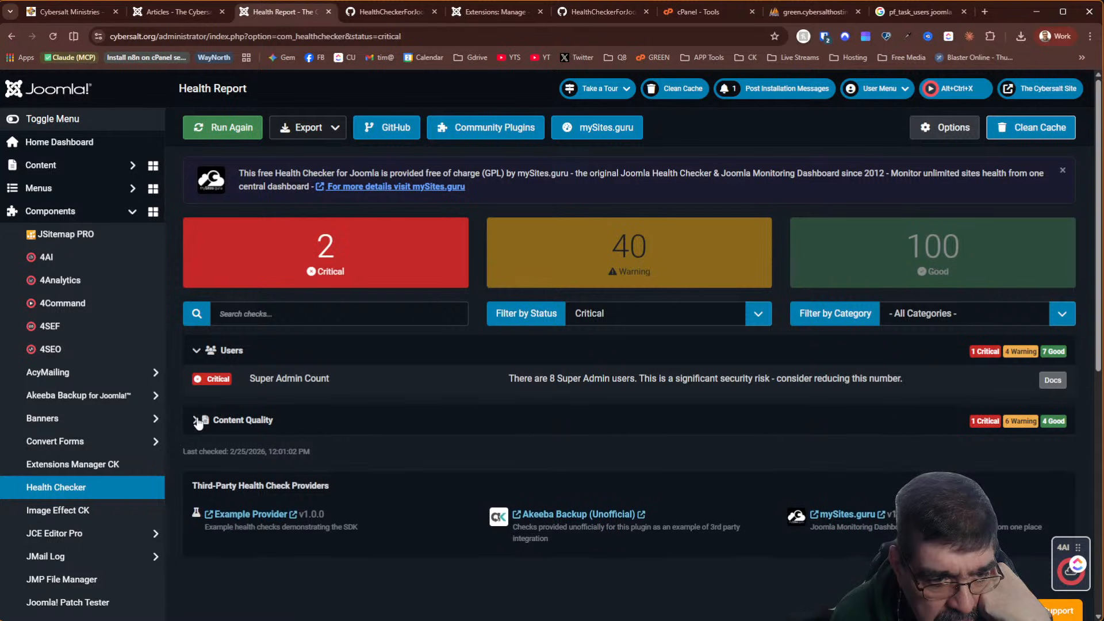
{"action": "left_click", "coordinate": [196, 420]}
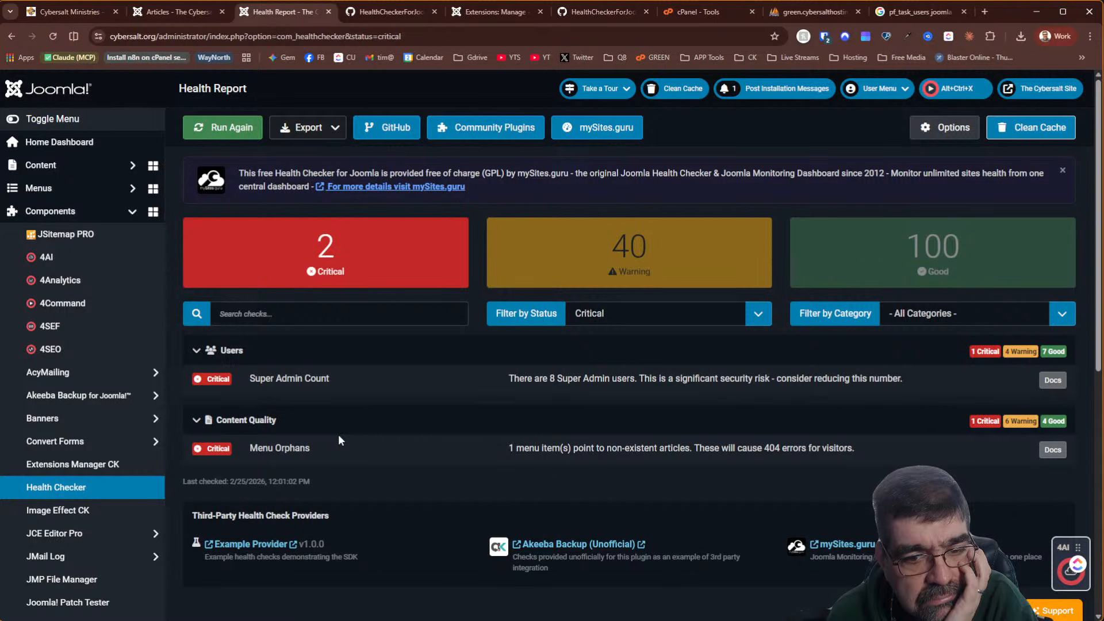
{"action": "left_click", "coordinate": [100, 177]}
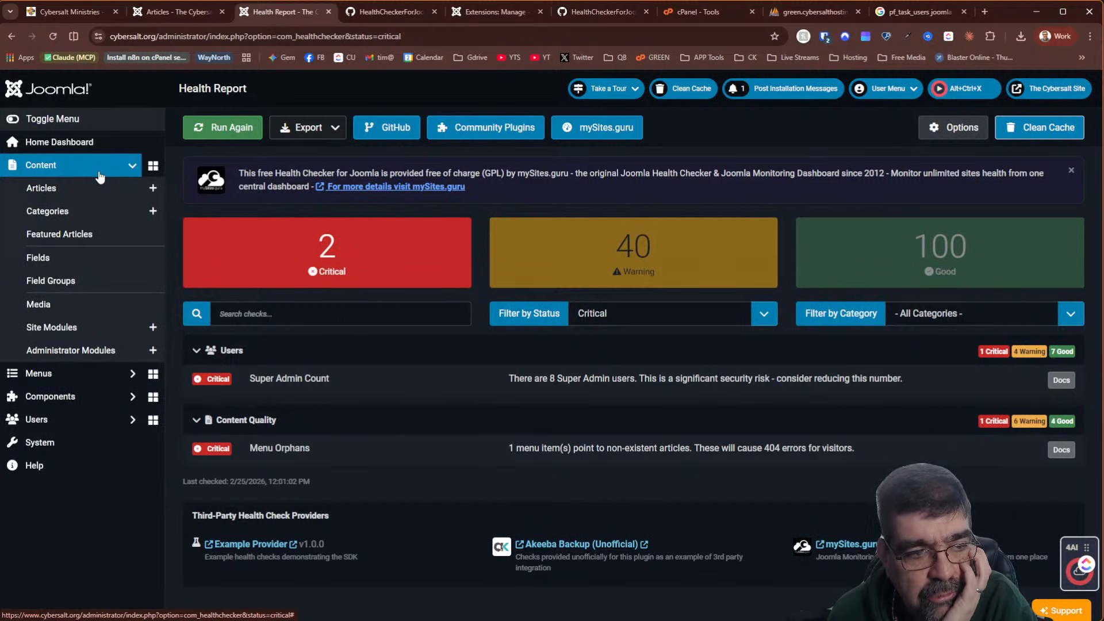
List all menu items filtered to unpublished status only
{"action": "left_click", "coordinate": [72, 373]}
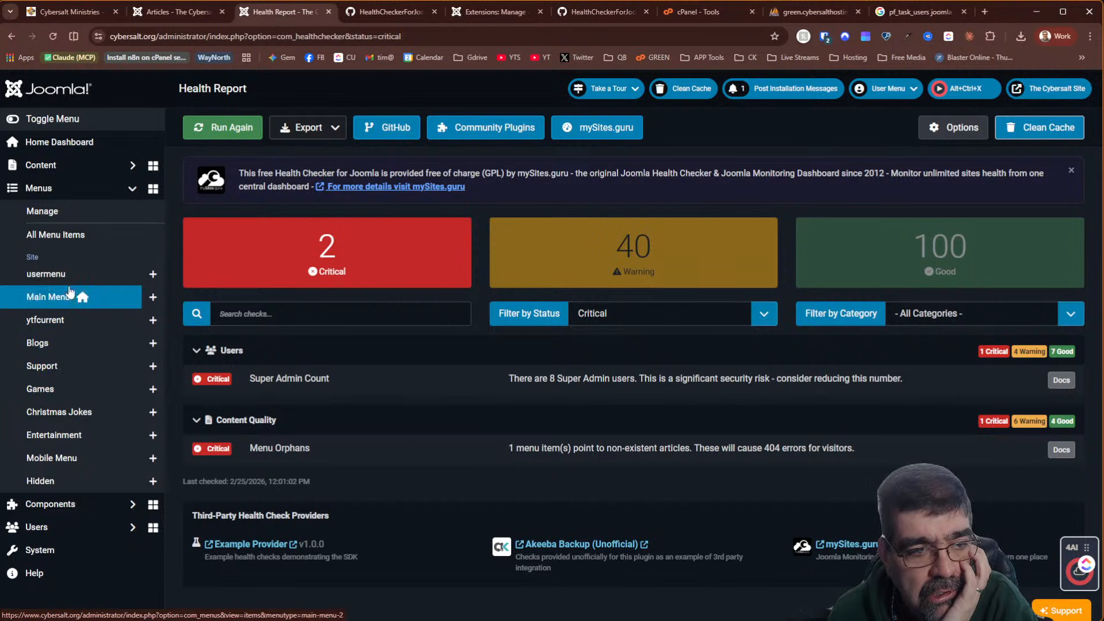
{"action": "left_click", "coordinate": [71, 240]}
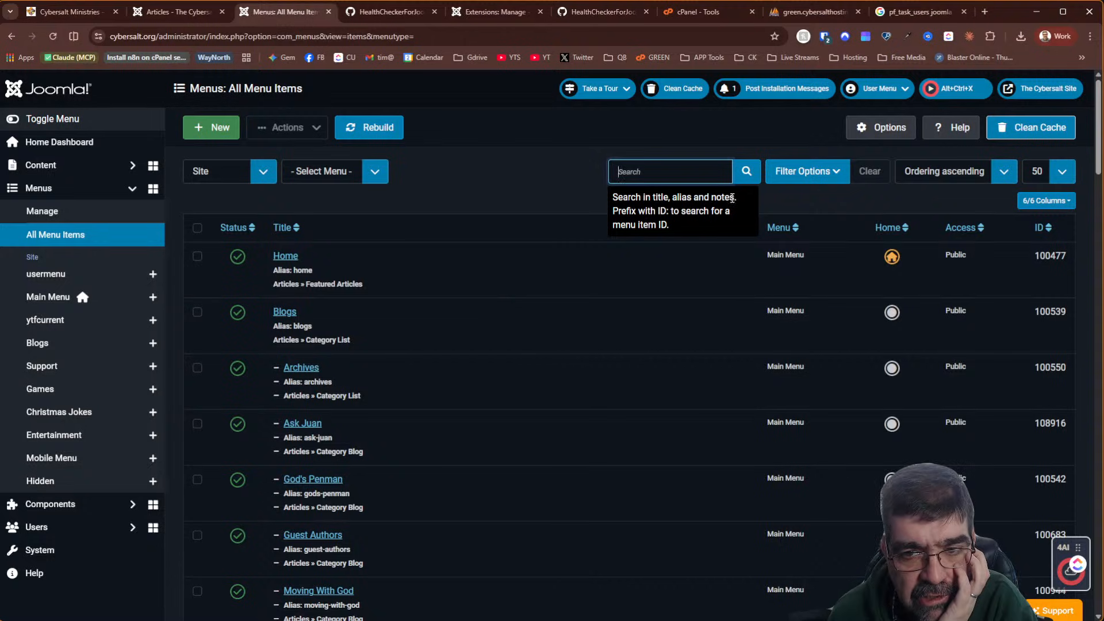
{"action": "scroll", "coordinate": [872, 317], "scroll_direction": "down", "scroll_amount": 3}
{"action": "scroll", "coordinate": [872, 318], "scroll_direction": "up", "scroll_amount": 3}
{"action": "left_click", "coordinate": [811, 172]}
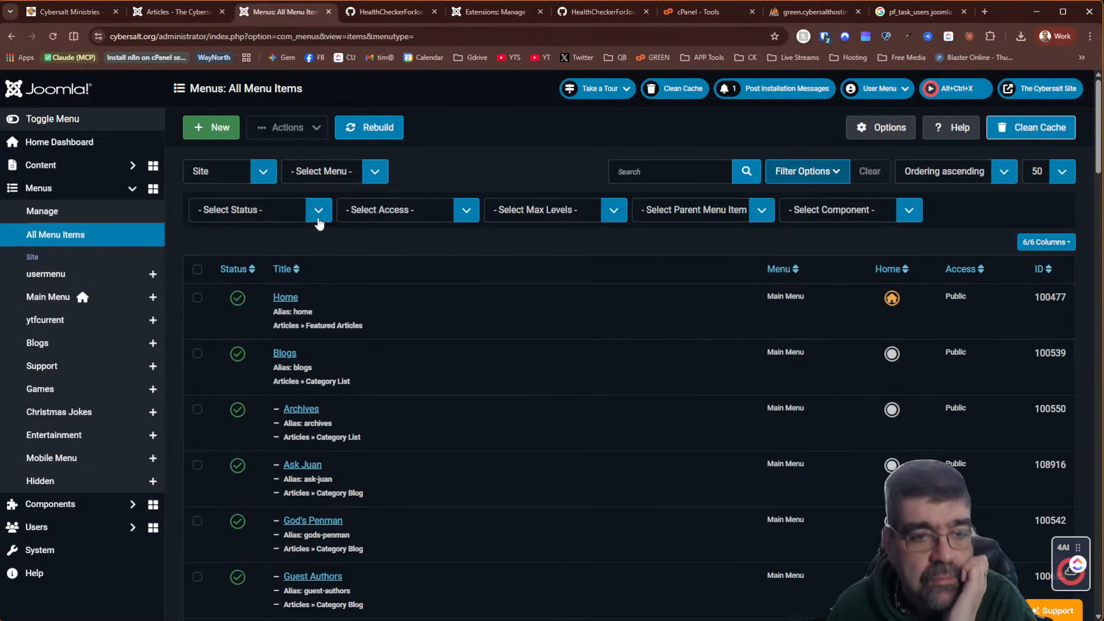
{"action": "left_click", "coordinate": [319, 224]}
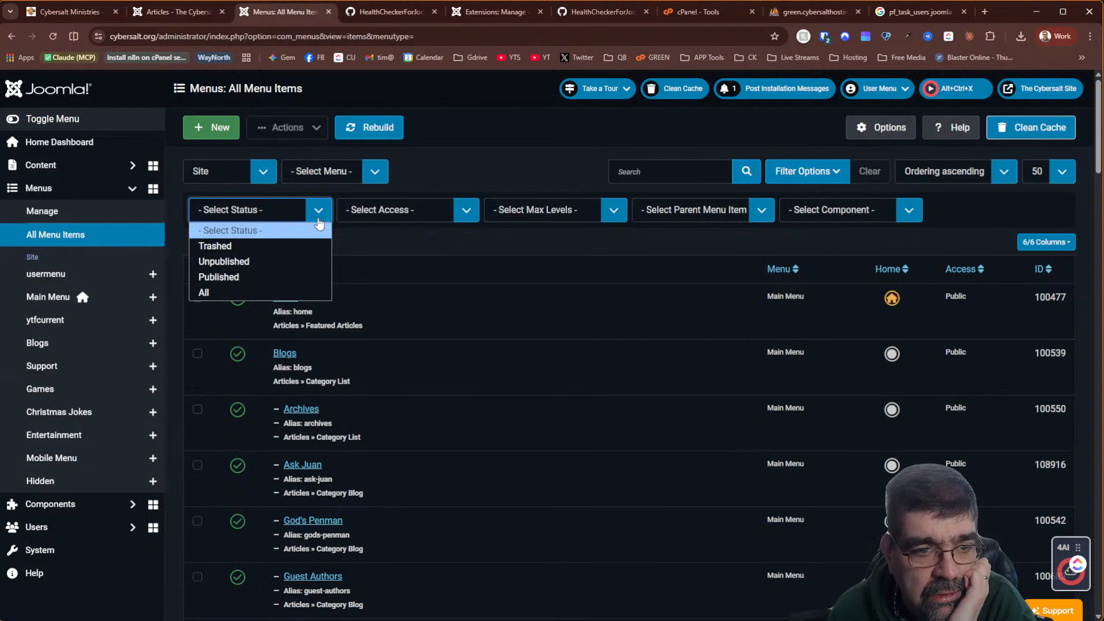
{"action": "left_click", "coordinate": [295, 263]}
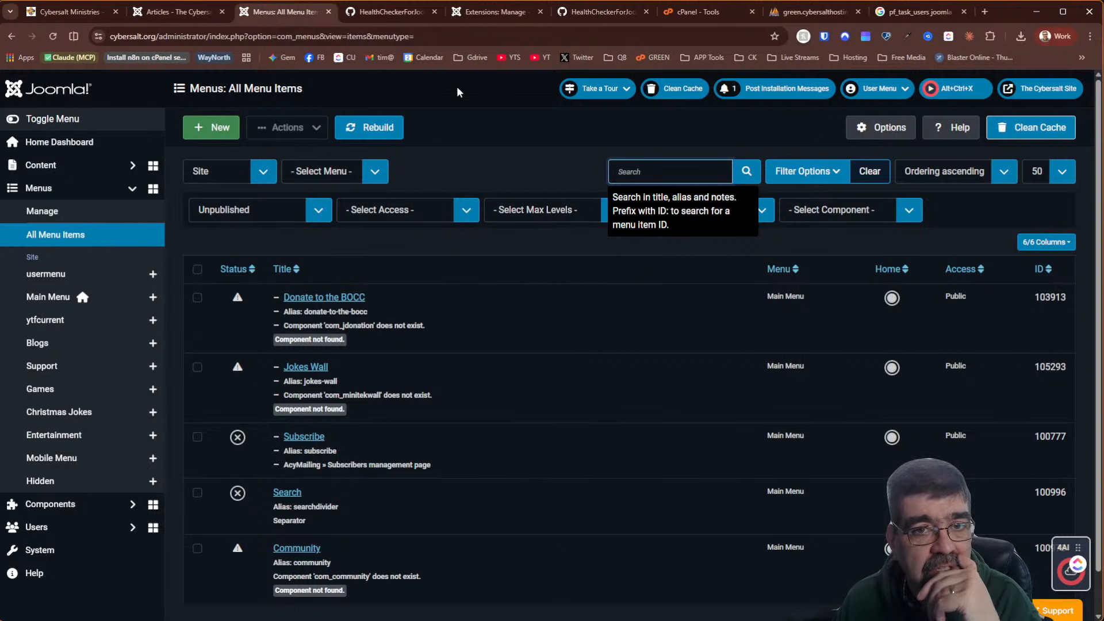
Expand Components and open the Health Checker component to rerun its checks
{"action": "left_click", "coordinate": [607, 14]}
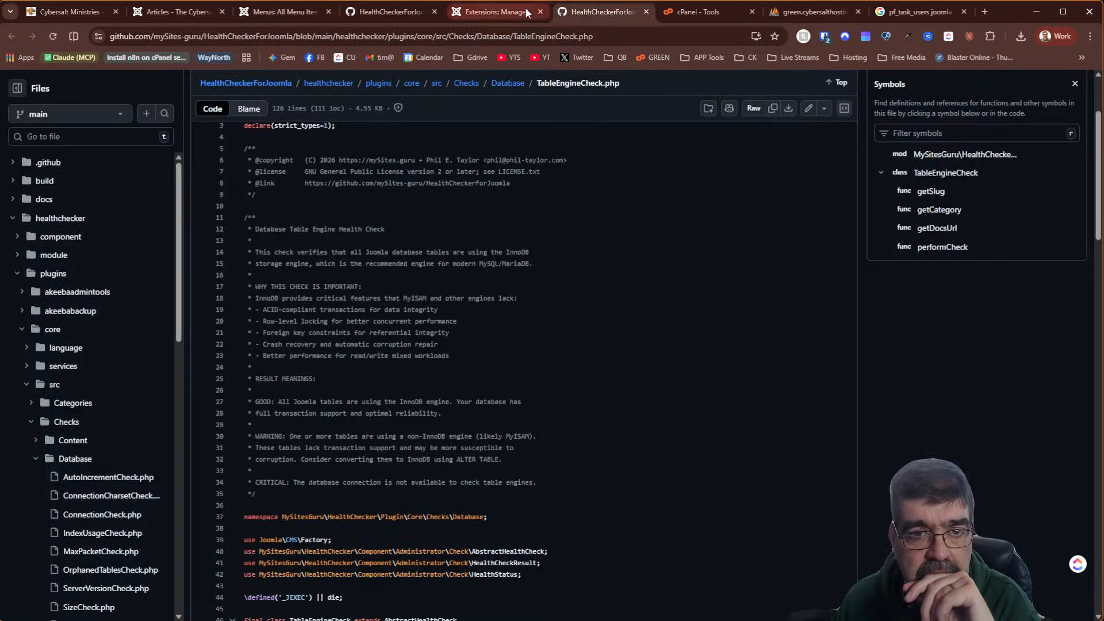
{"action": "left_click", "coordinate": [284, 10]}
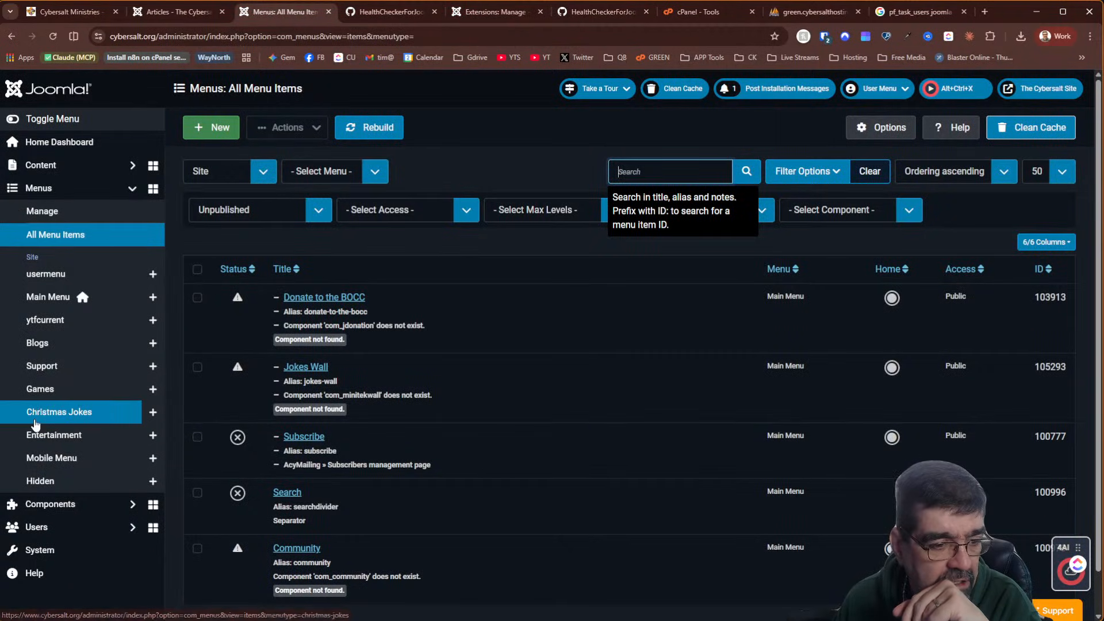
{"action": "left_click", "coordinate": [63, 504]}
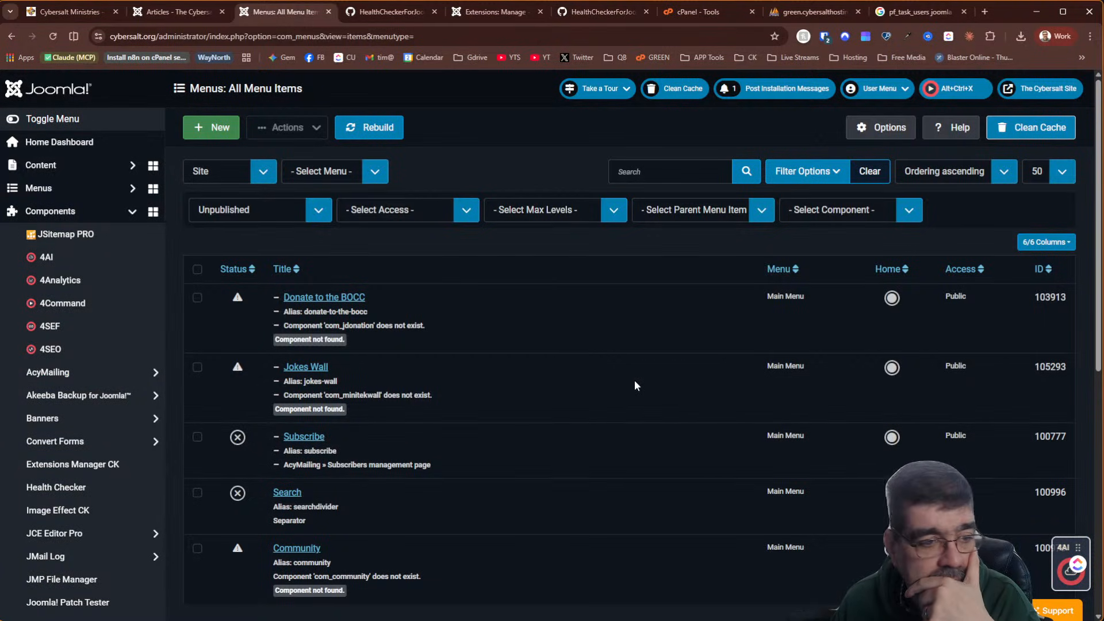
{"action": "scroll", "coordinate": [84, 364], "scroll_direction": "down", "scroll_amount": 1}
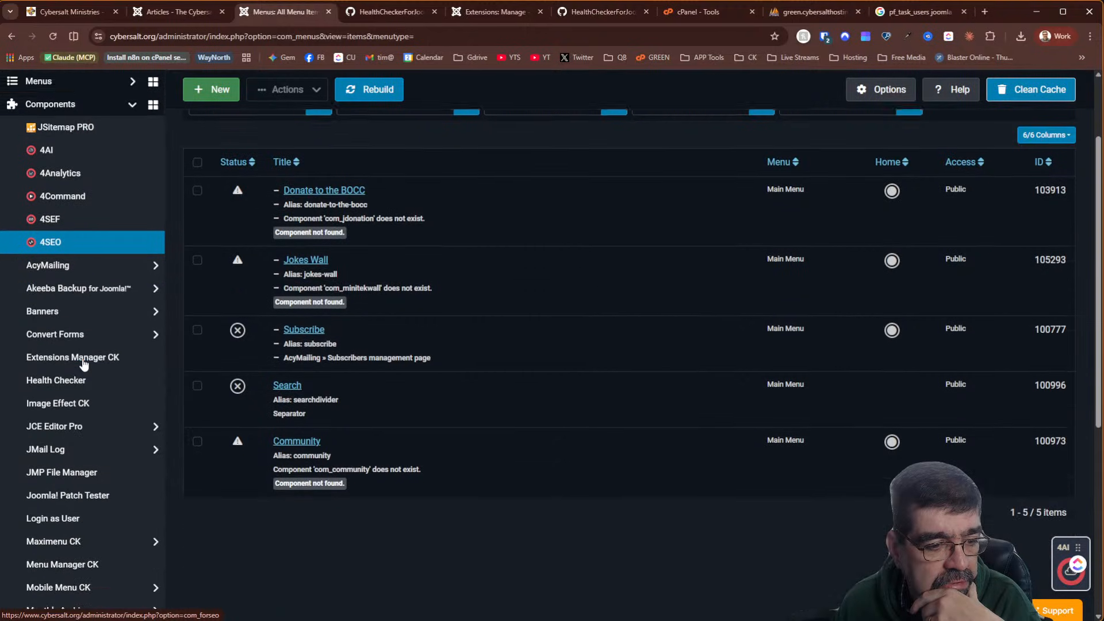
{"action": "left_click", "coordinate": [84, 364]}
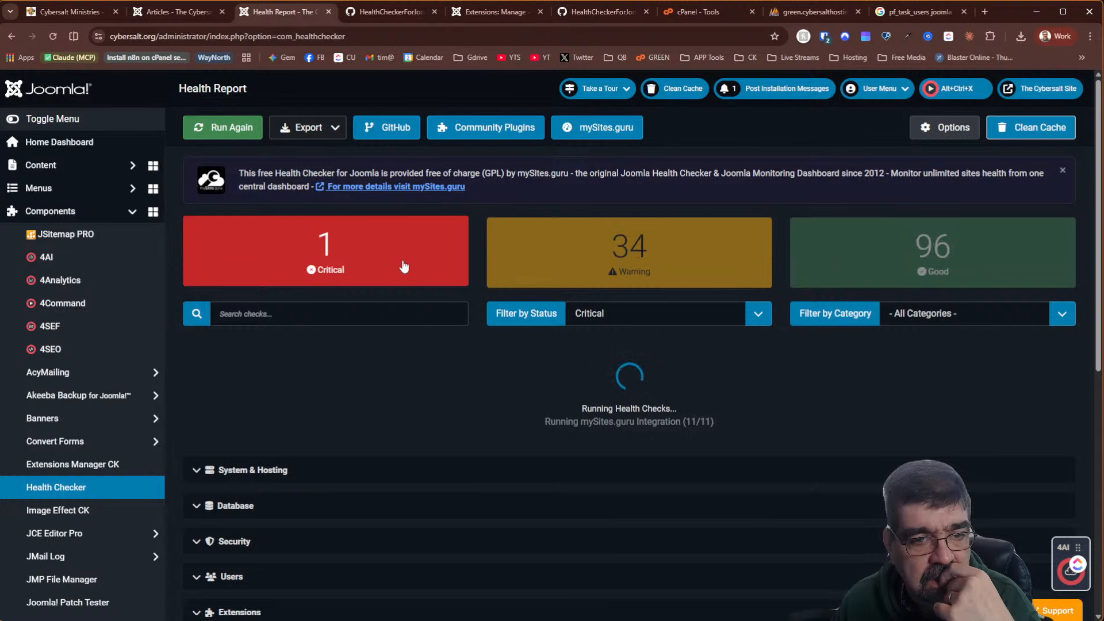
Filter the Health Report to its Critical checks
{"action": "left_click", "coordinate": [404, 265]}
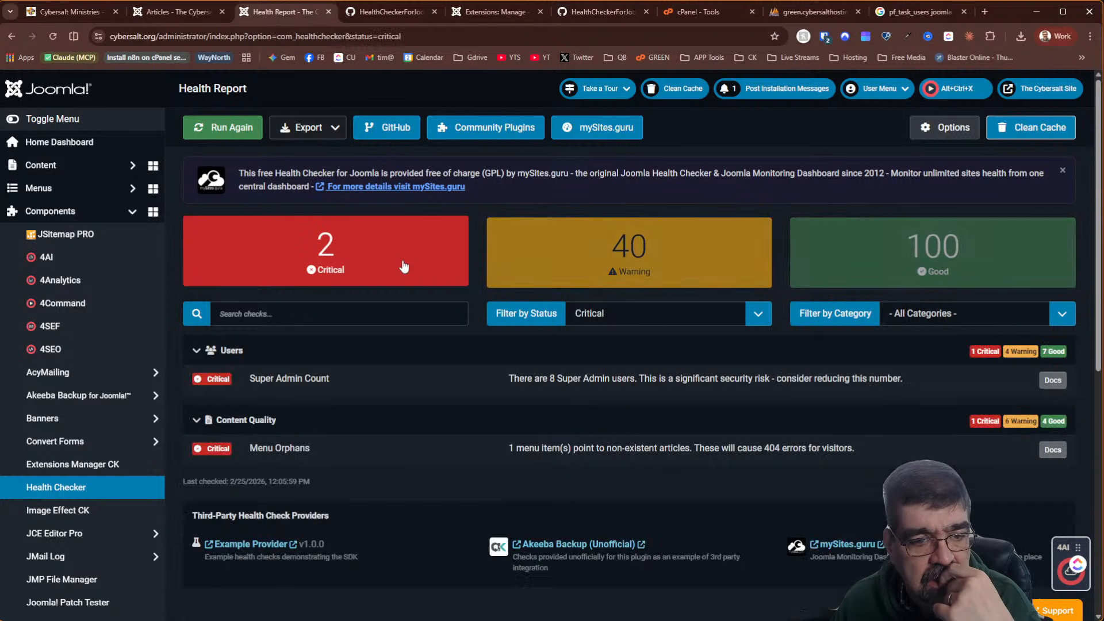
{"action": "left_click", "coordinate": [404, 266]}
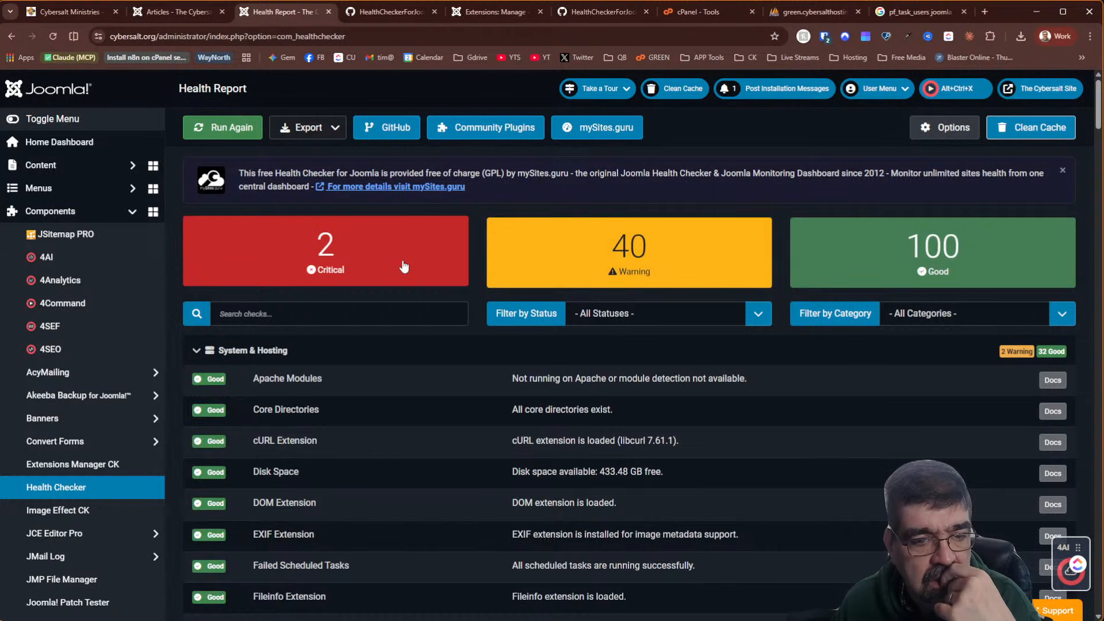
{"action": "left_click", "coordinate": [404, 266]}
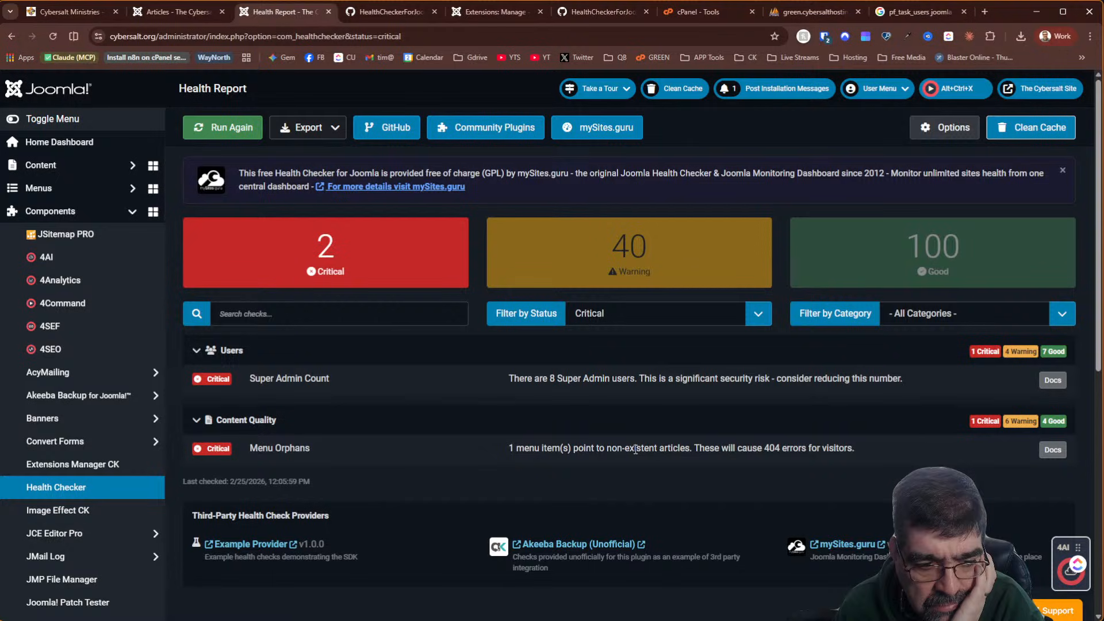
Look over the extensions, articles, dashboard and MenuOrphansCheck GitHub tabs, then return to the report
{"action": "left_click", "coordinate": [506, 18]}
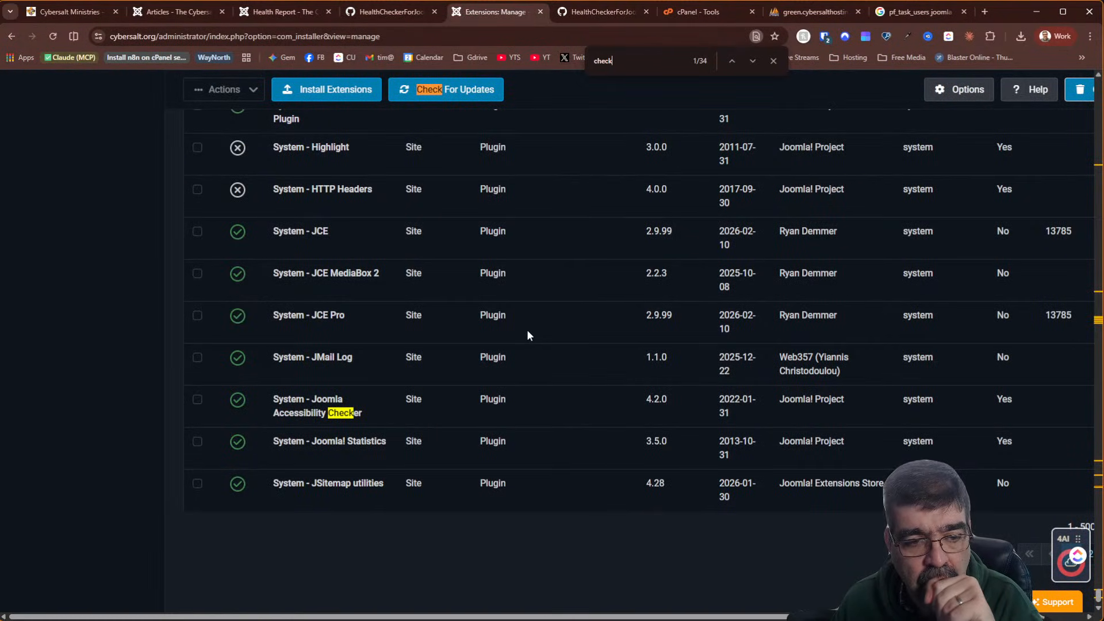
{"action": "scroll", "coordinate": [526, 330], "scroll_direction": "up", "scroll_amount": 15}
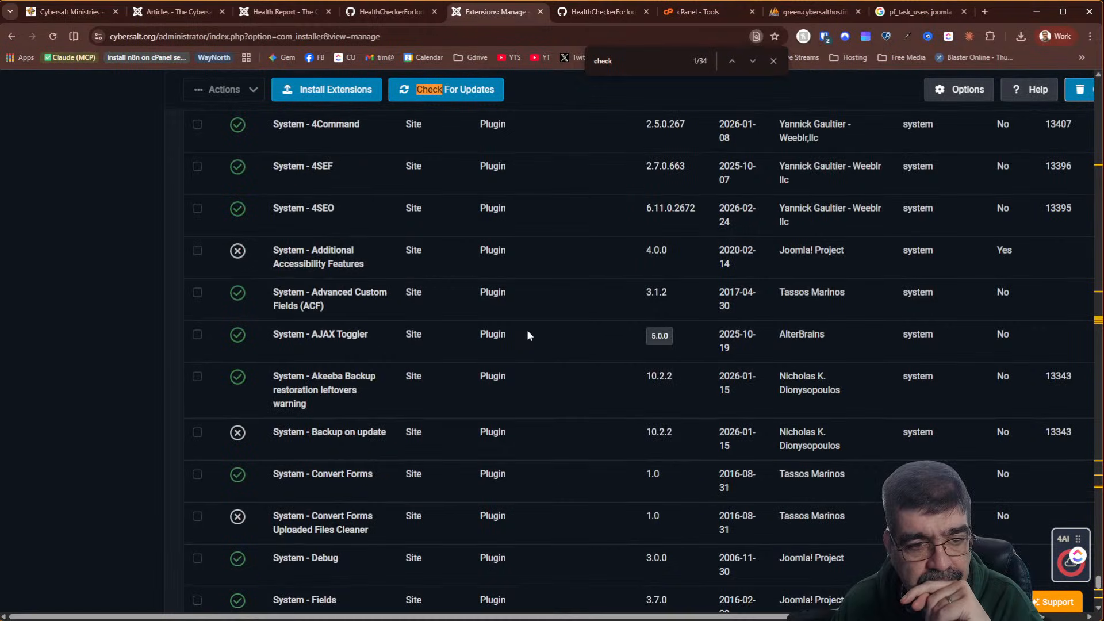
{"action": "left_click", "coordinate": [166, 11]}
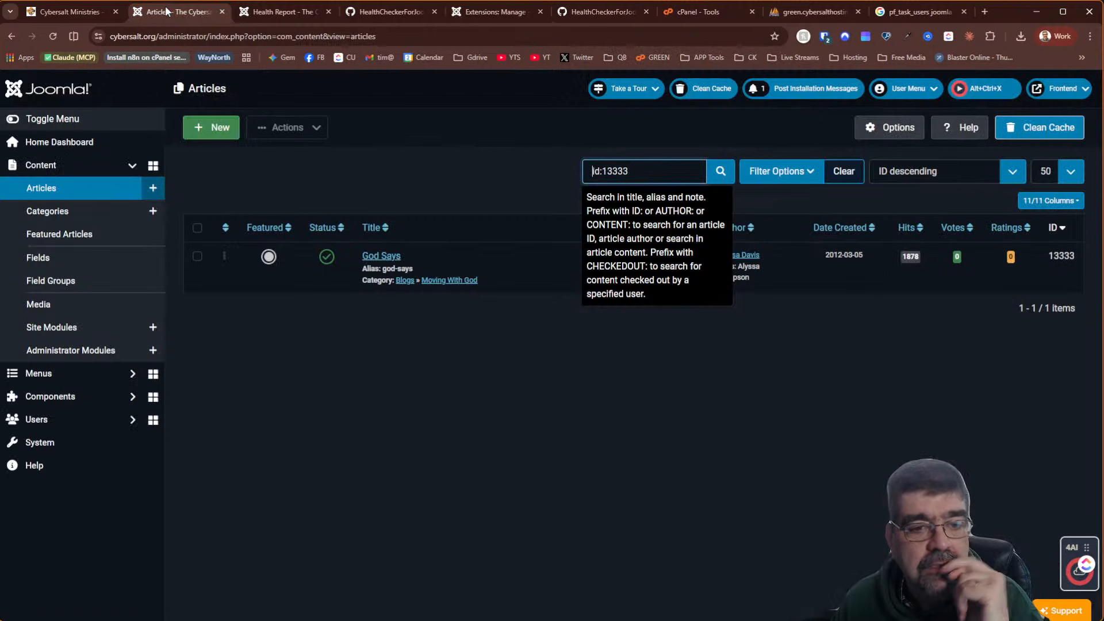
{"action": "left_click", "coordinate": [456, 360]}
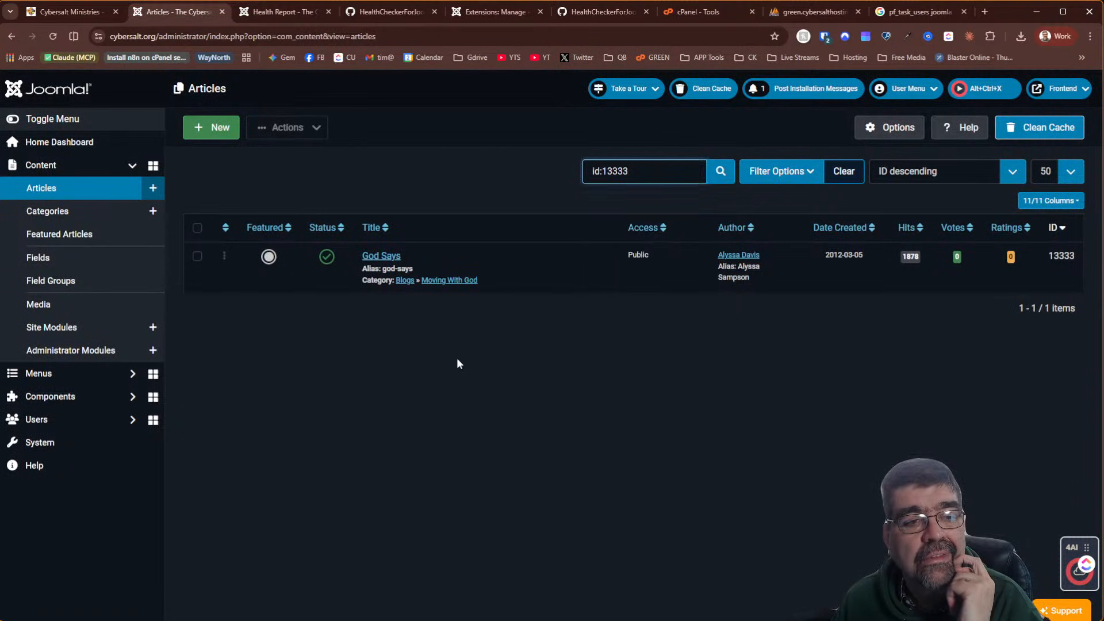
{"action": "left_click", "coordinate": [20, 91]}
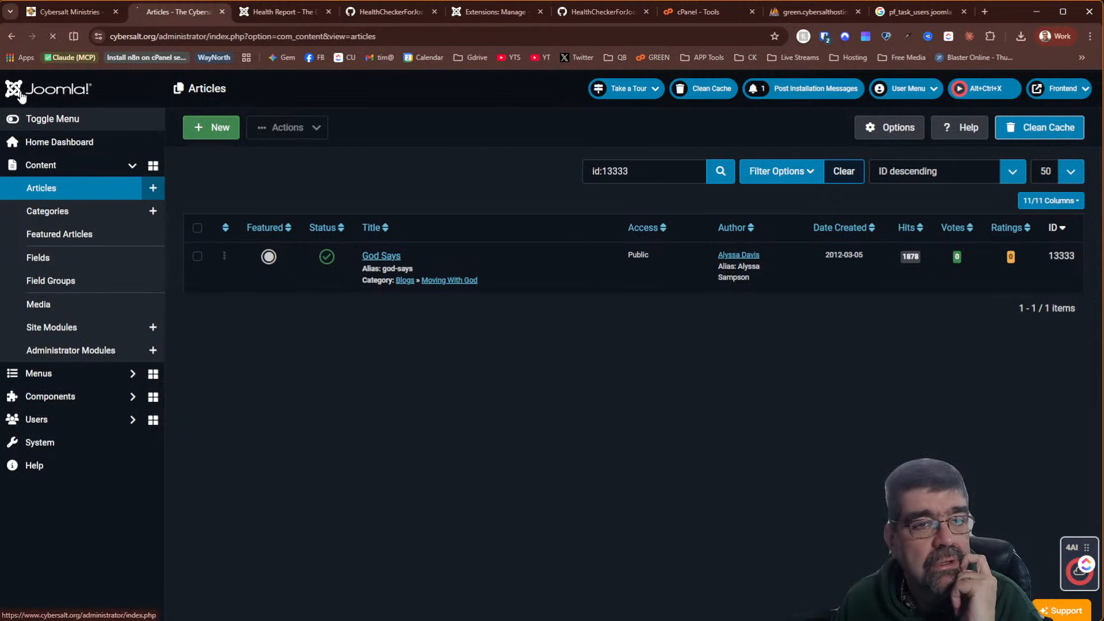
{"action": "left_click", "coordinate": [414, 10]}
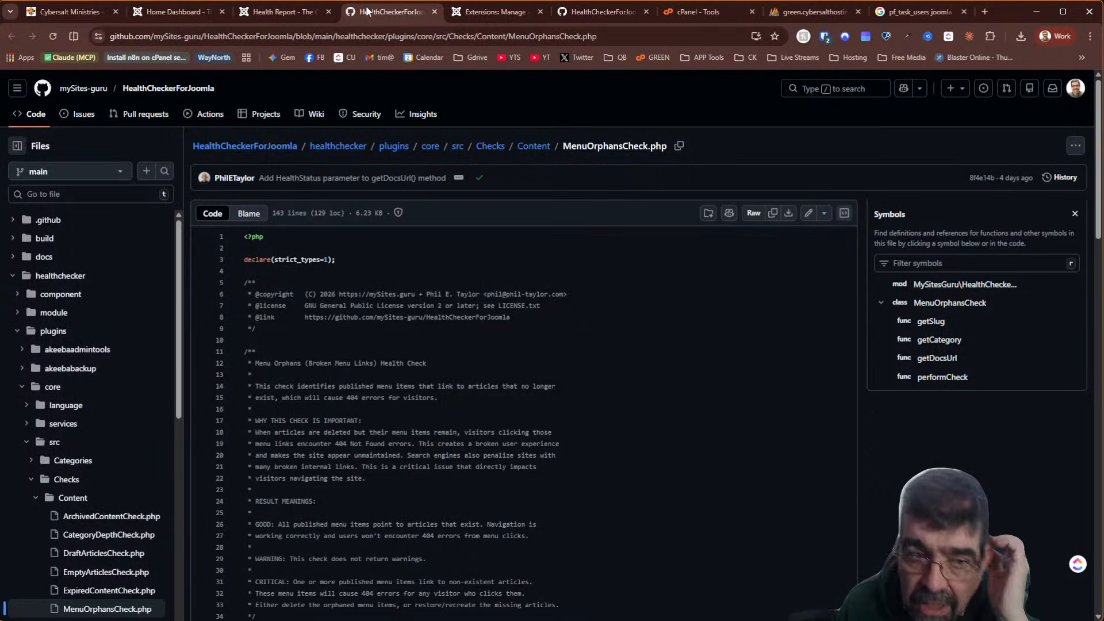
{"action": "left_click", "coordinate": [295, 10]}
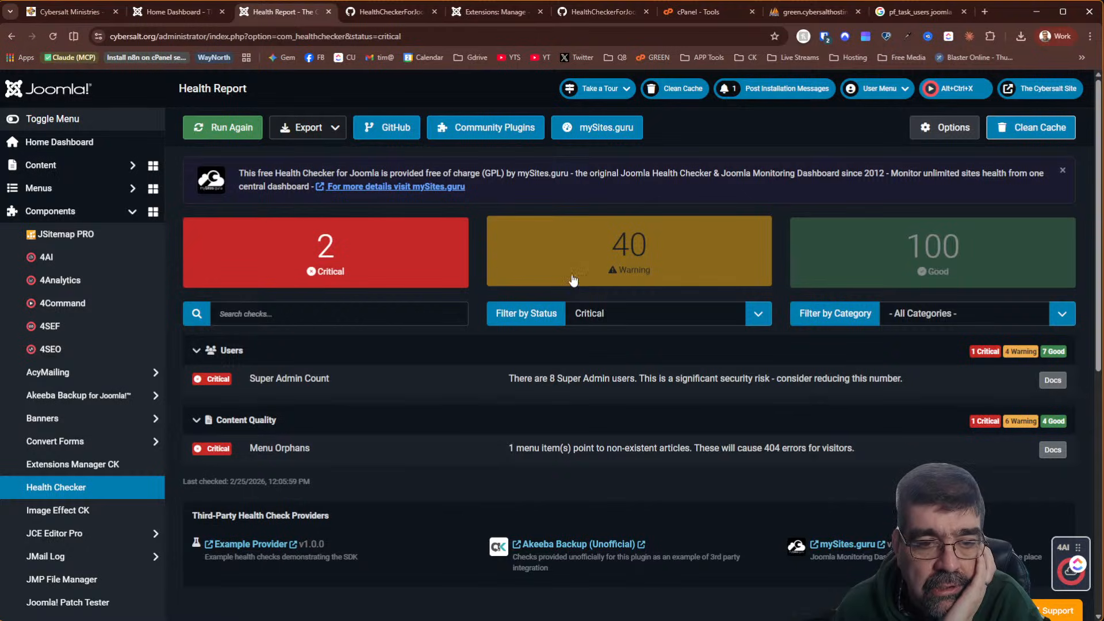
Scroll through the two critical issues and bring up link options for All Menu Items
{"action": "scroll", "coordinate": [108, 246], "scroll_direction": "down", "scroll_amount": 8}
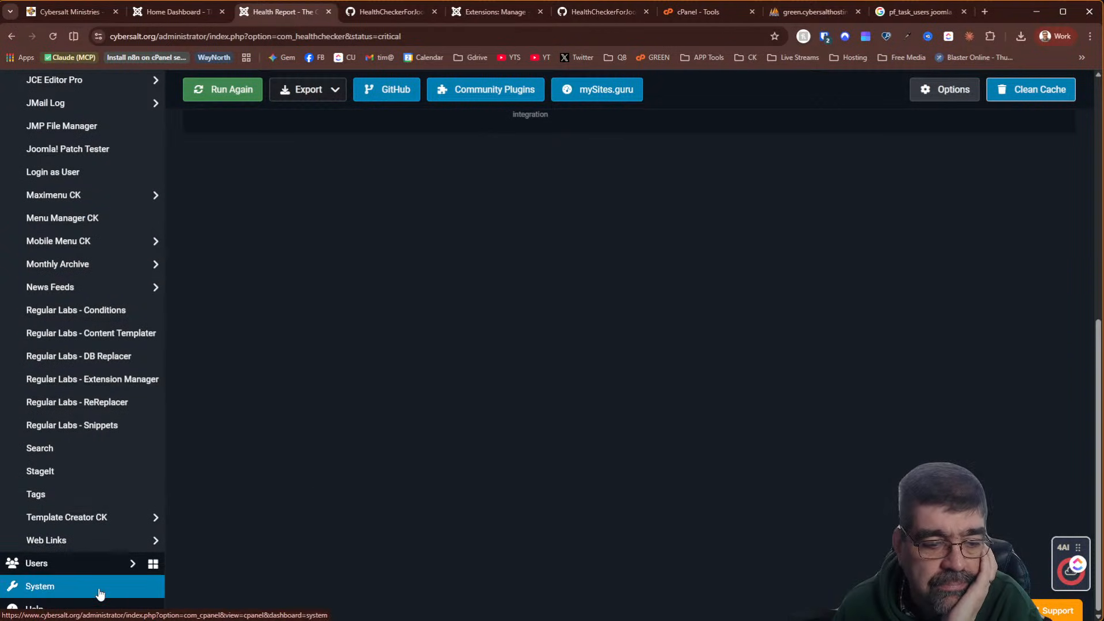
{"action": "scroll", "coordinate": [90, 334], "scroll_direction": "up", "scroll_amount": 8}
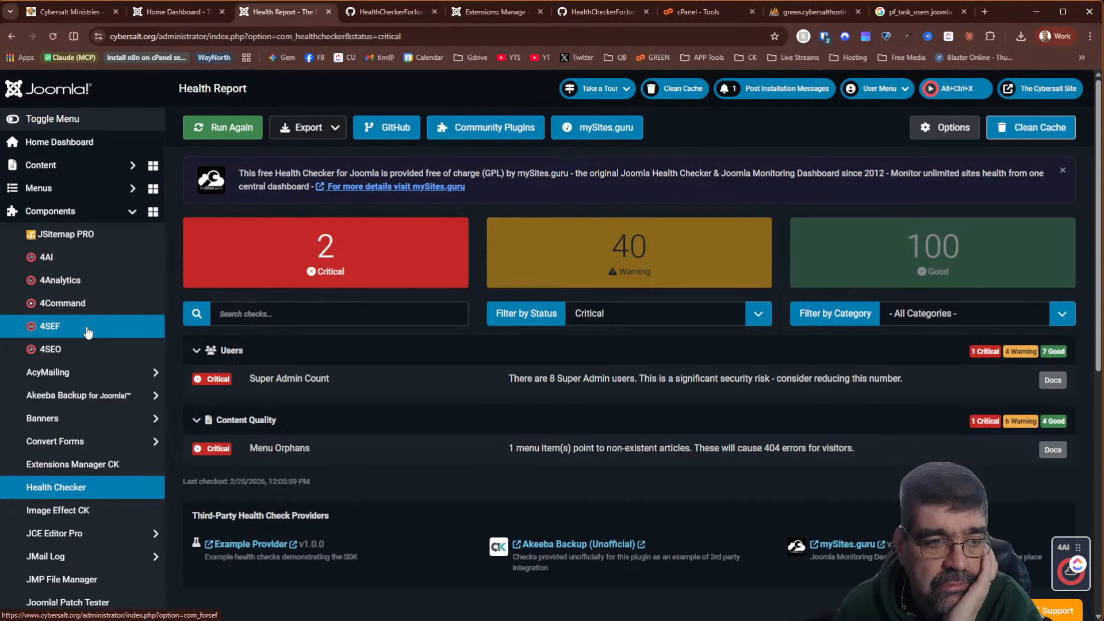
{"action": "scroll", "coordinate": [87, 333], "scroll_direction": "down", "scroll_amount": 5}
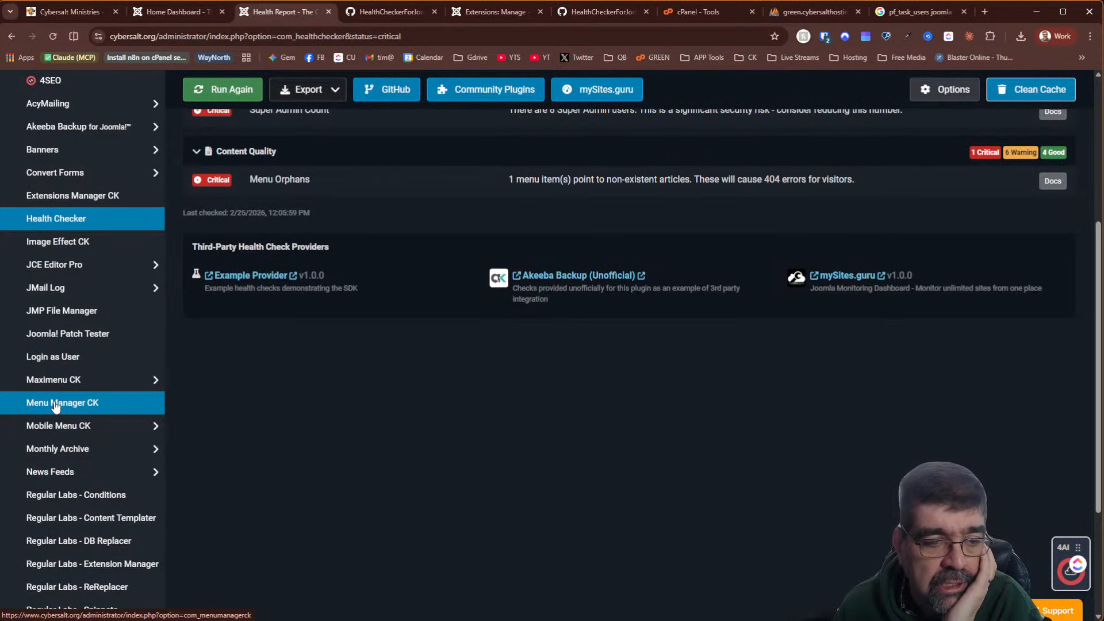
{"action": "scroll", "coordinate": [56, 406], "scroll_direction": "up", "scroll_amount": 5}
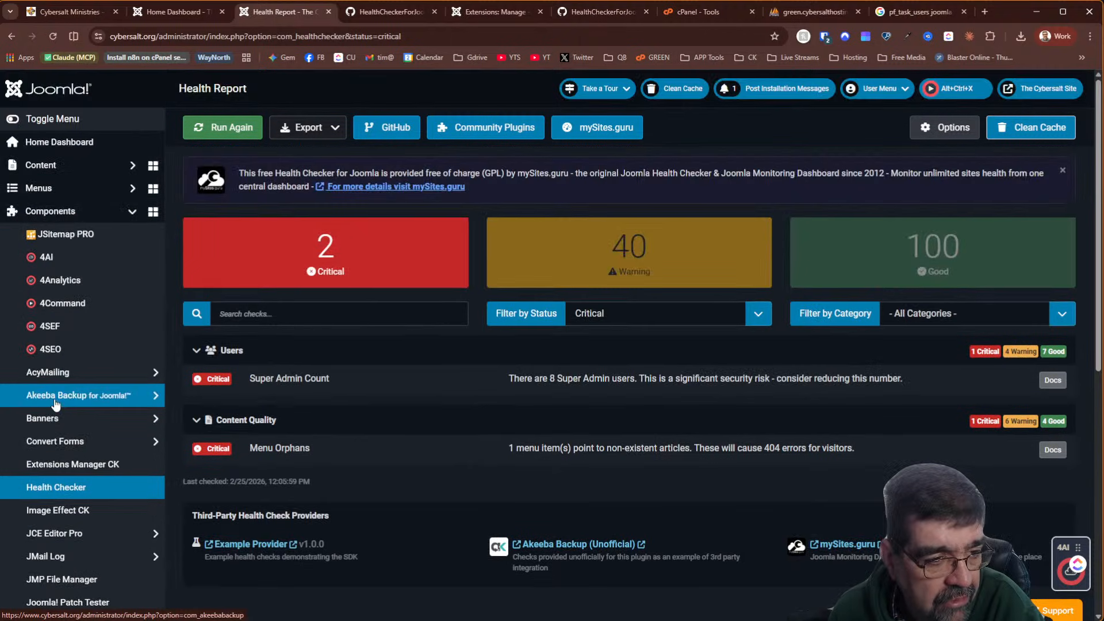
{"action": "left_click", "coordinate": [130, 191]}
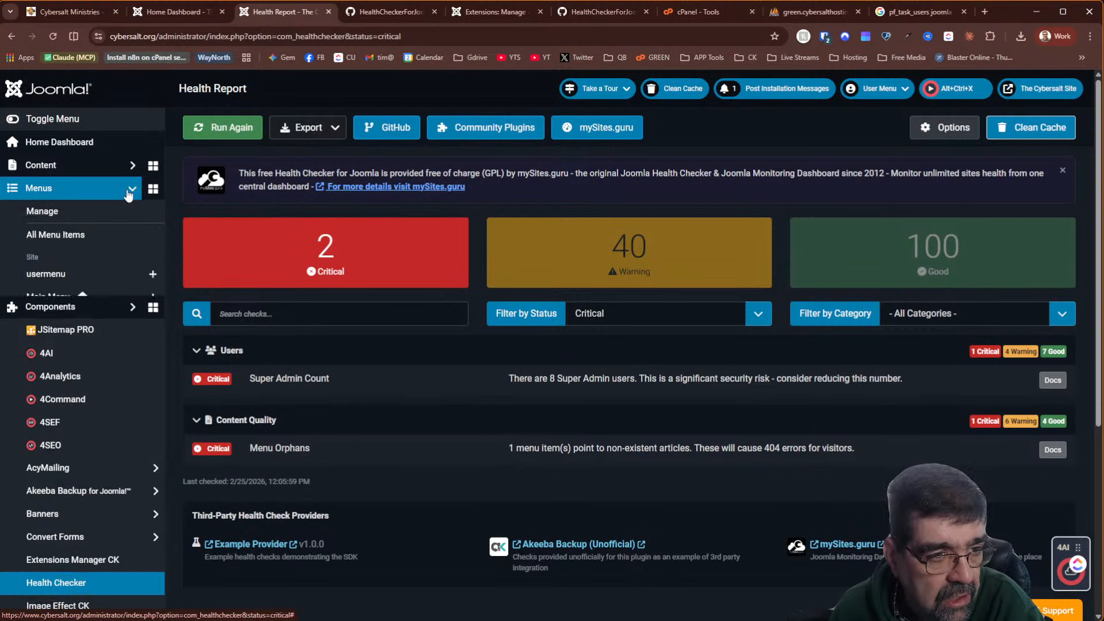
{"action": "right_click", "coordinate": [56, 237]}
In a new All Menu Items tab, trash the five unpublished items, including Community, Subscribe and Jokes Wall
{"action": "left_click", "coordinate": [108, 255]}
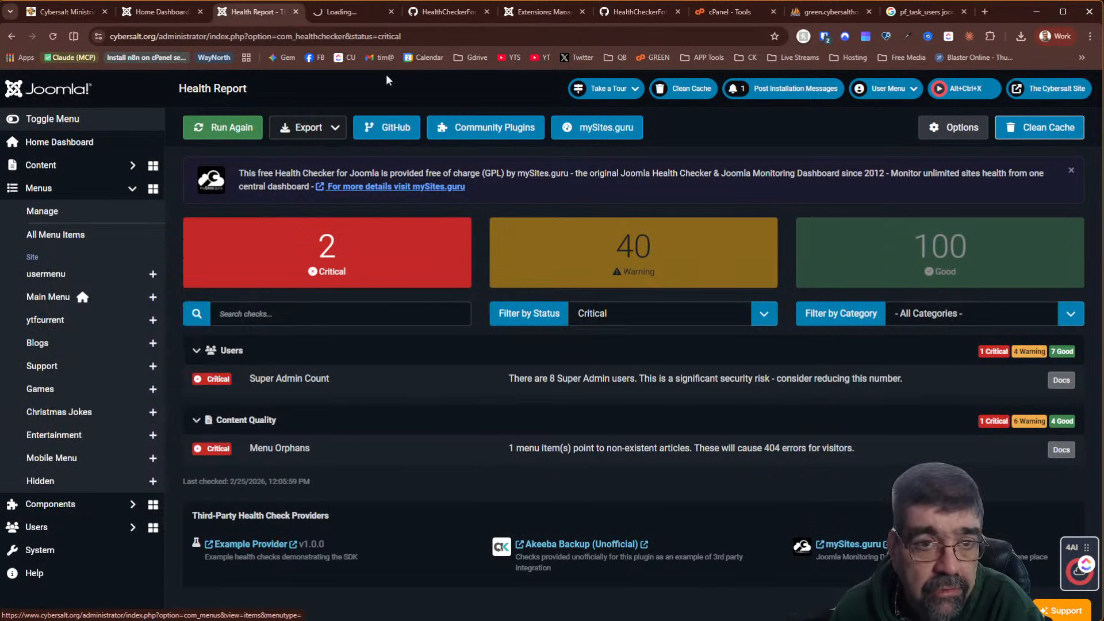
{"action": "left_click", "coordinate": [354, 12]}
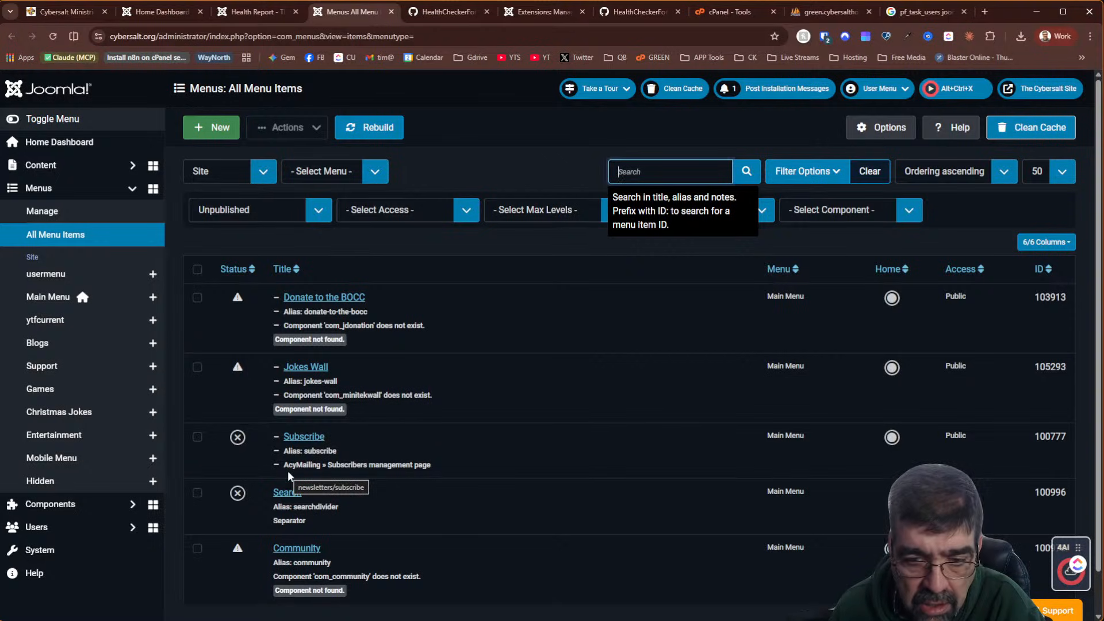
{"action": "left_click", "coordinate": [197, 548]}
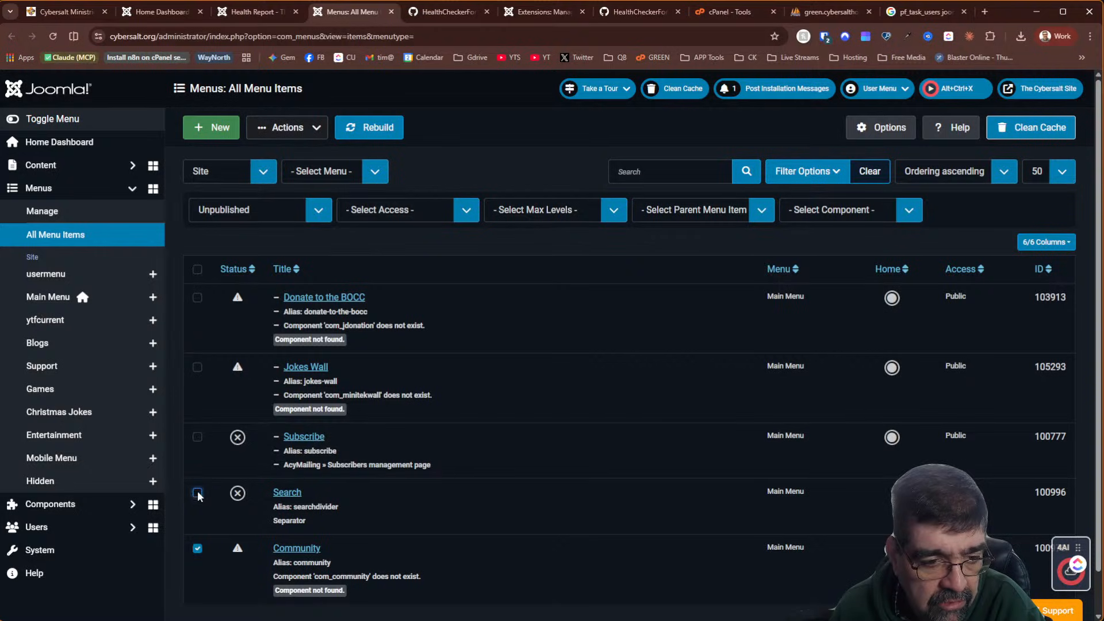
{"action": "left_click", "coordinate": [196, 437]}
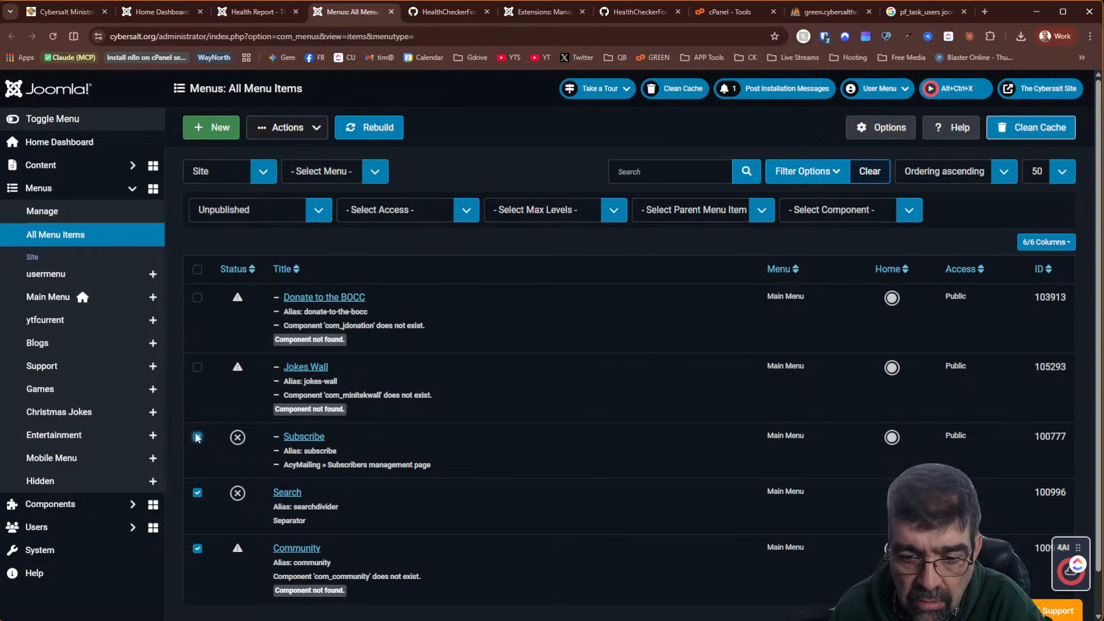
{"action": "left_click", "coordinate": [197, 367]}
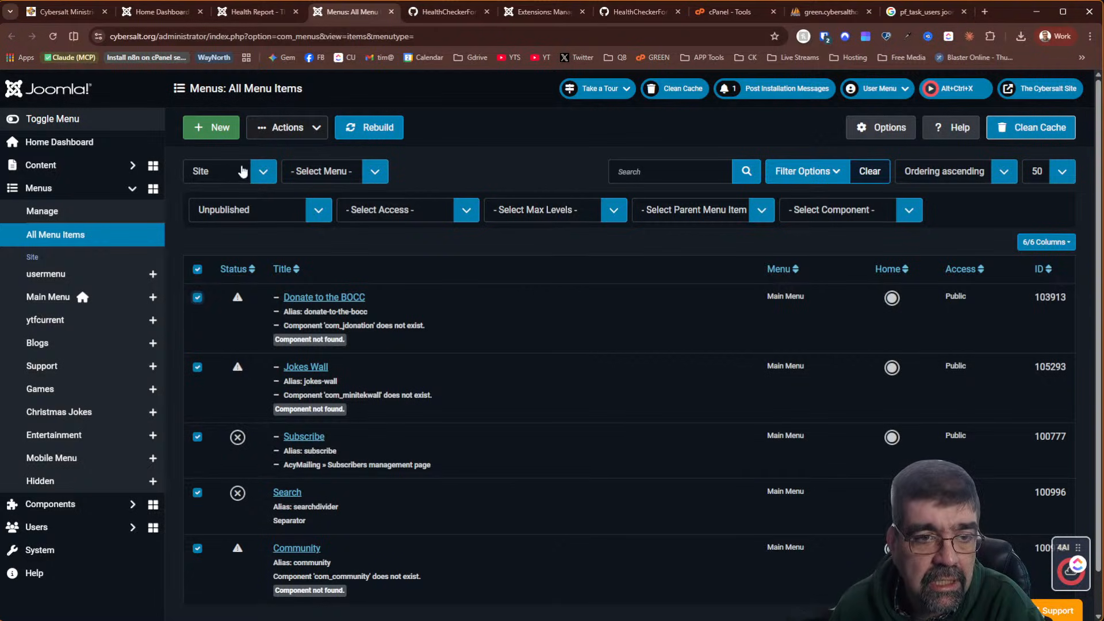
{"action": "left_click", "coordinate": [296, 129]}
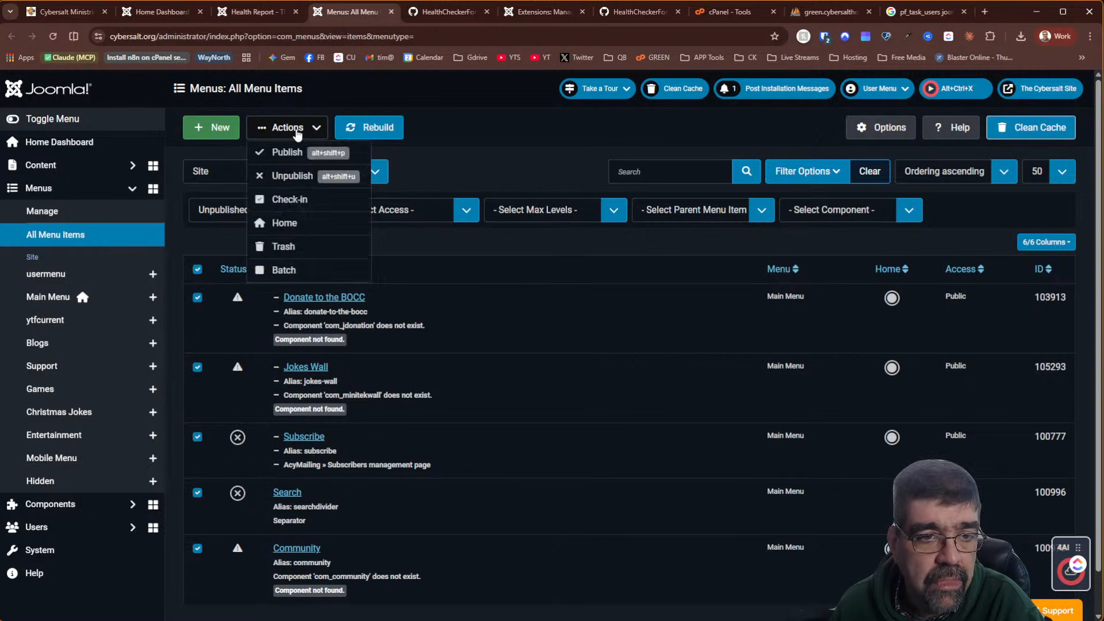
{"action": "left_click", "coordinate": [274, 241]}
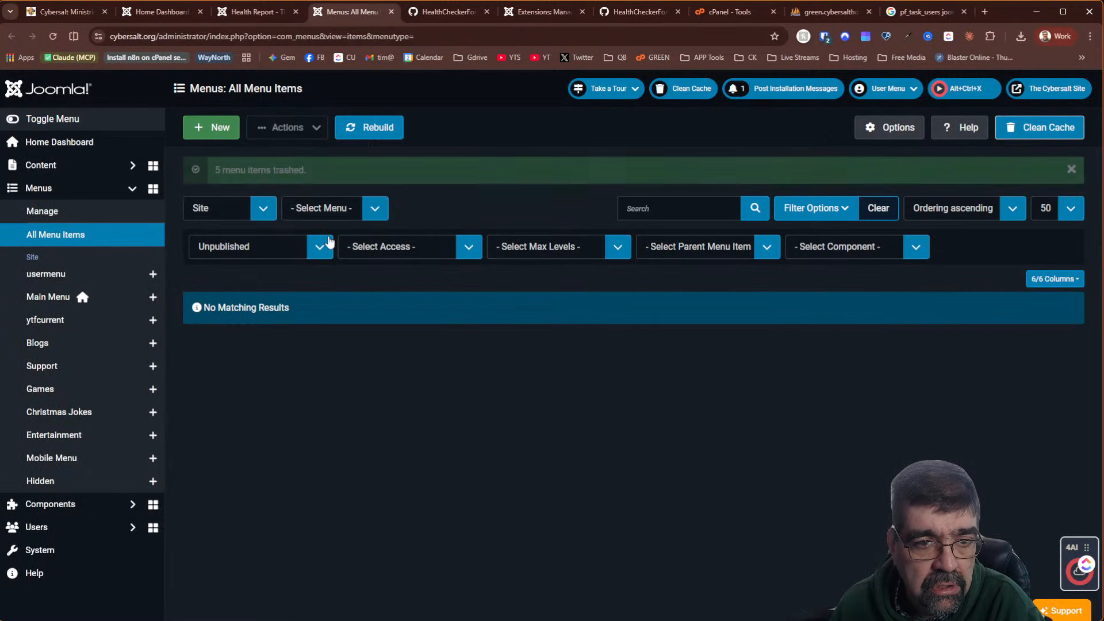
Permanently delete all trashed menu items and return to the Health Report
{"action": "left_click", "coordinate": [257, 248]}
{"action": "left_click", "coordinate": [246, 278]}
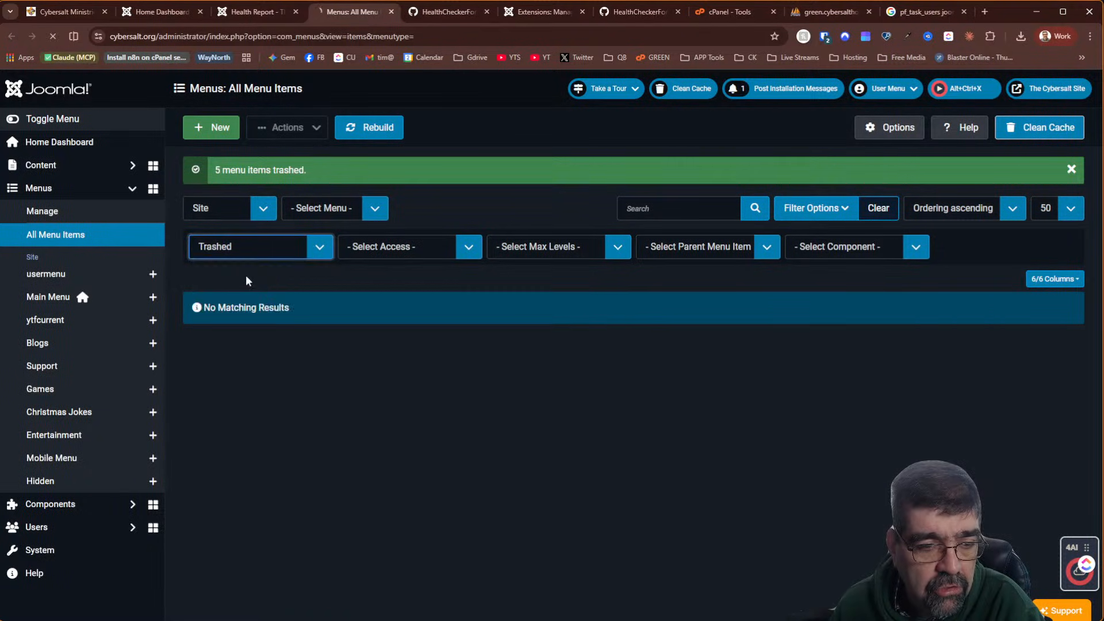
{"action": "scroll", "coordinate": [356, 333], "scroll_direction": "down", "scroll_amount": 10}
{"action": "scroll", "coordinate": [357, 332], "scroll_direction": "up", "scroll_amount": 10}
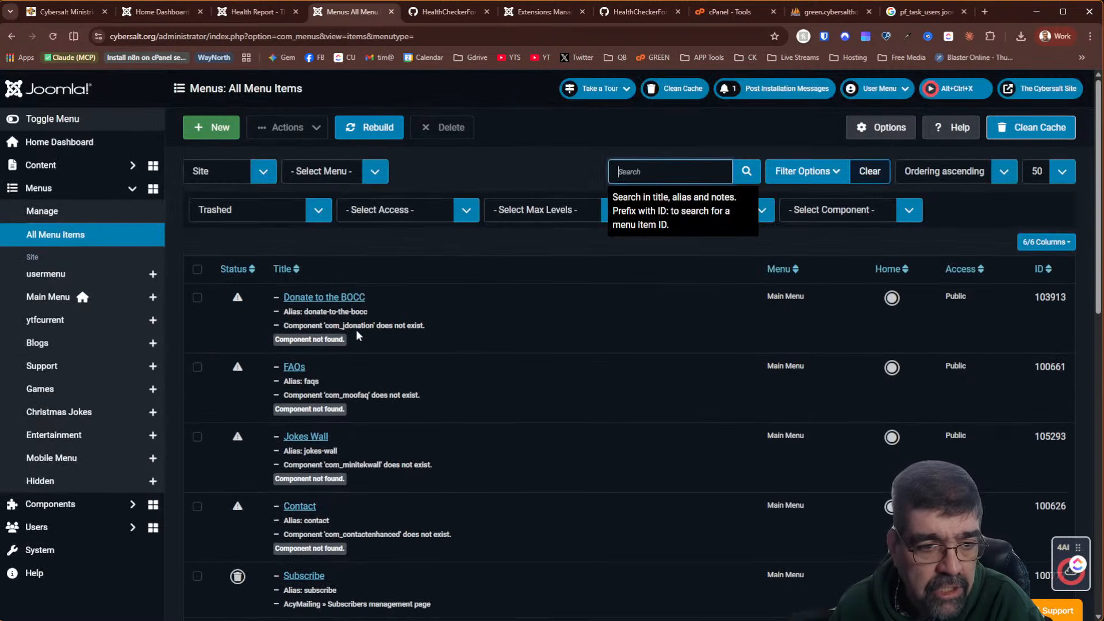
{"action": "left_click", "coordinate": [200, 269]}
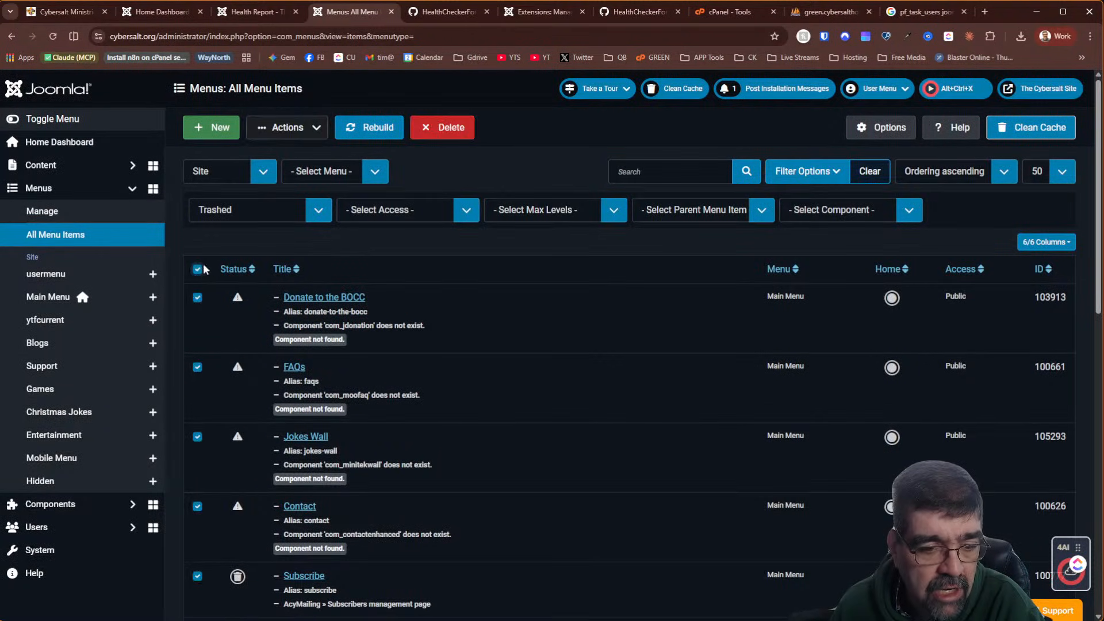
{"action": "left_click", "coordinate": [426, 128]}
{"action": "left_click", "coordinate": [638, 385]}
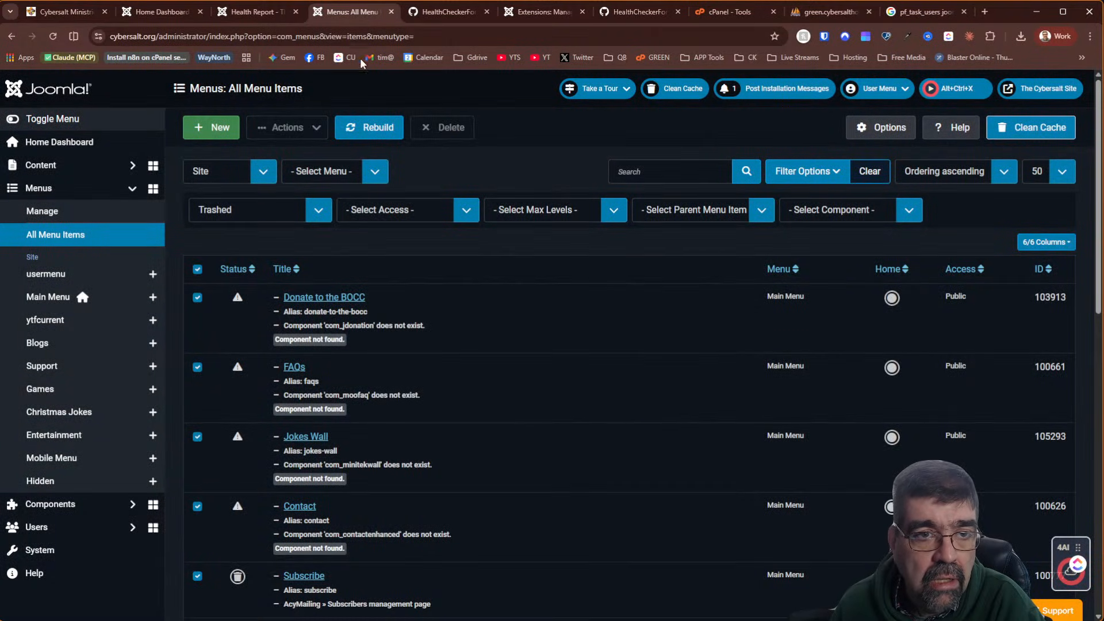
{"action": "left_click", "coordinate": [243, 13]}
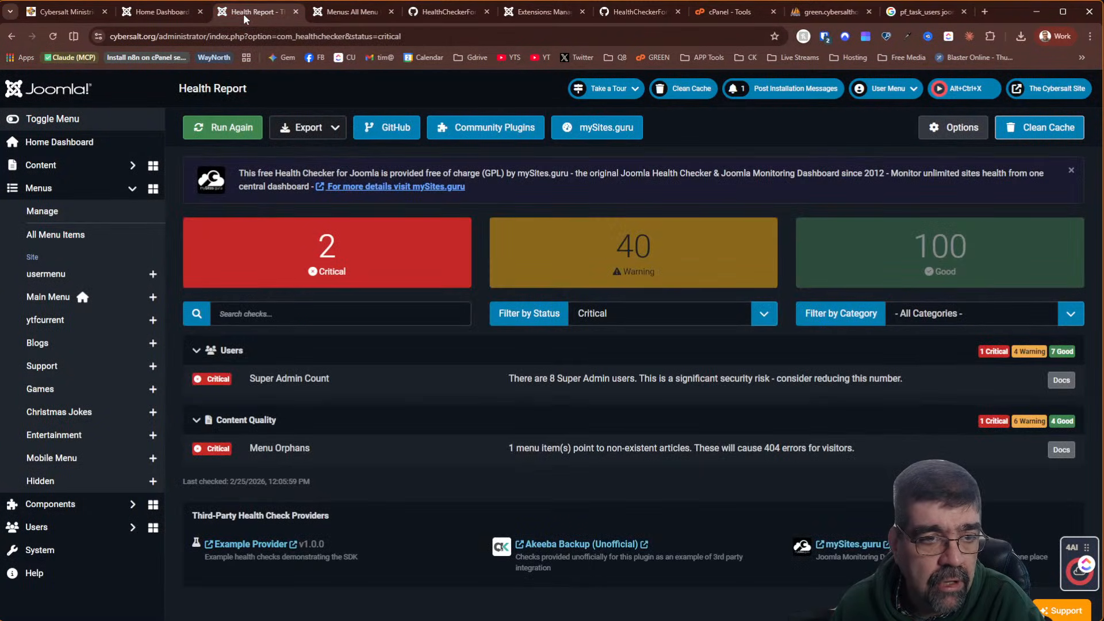
Rerun the checks, show only the 40 Warning checks, and move to cPanel's Tools page
{"action": "left_click", "coordinate": [225, 134]}
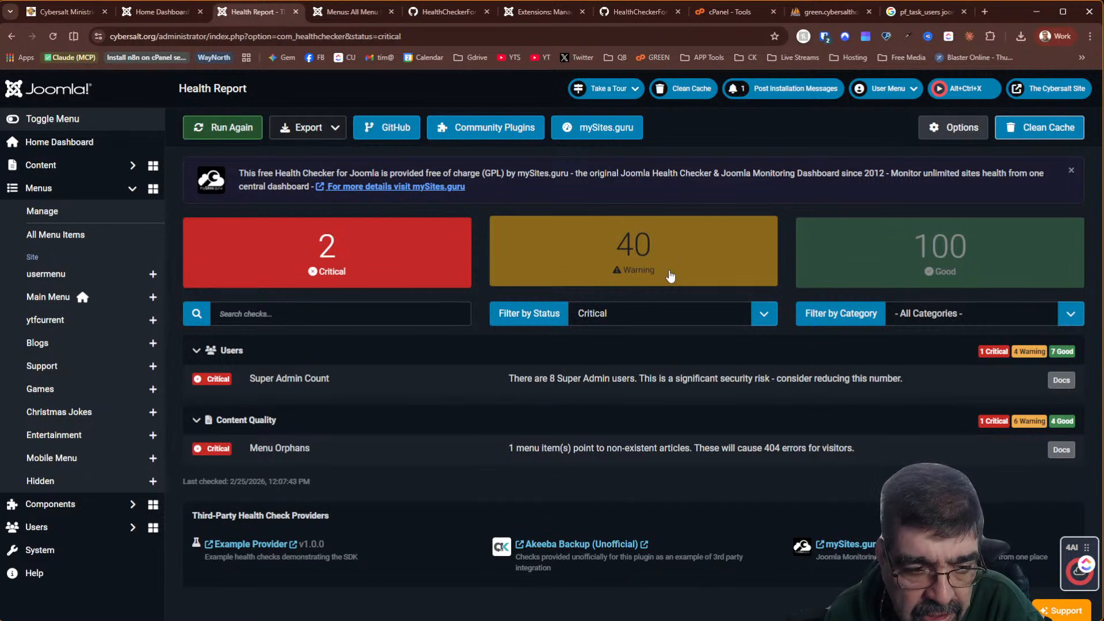
{"action": "left_click", "coordinate": [671, 277]}
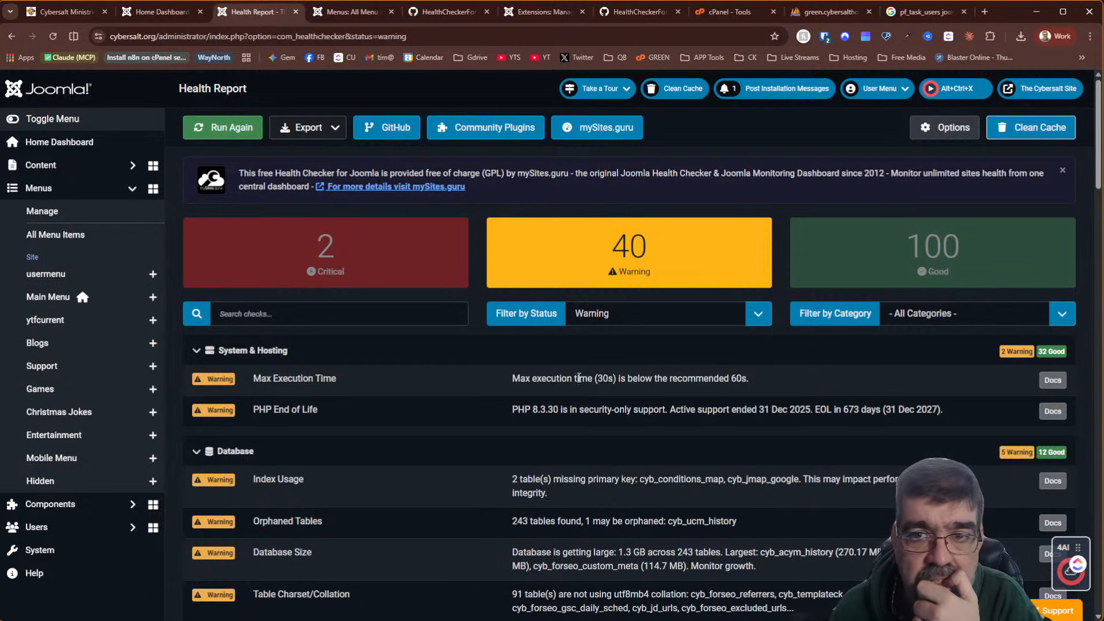
{"action": "left_click", "coordinate": [714, 11]}
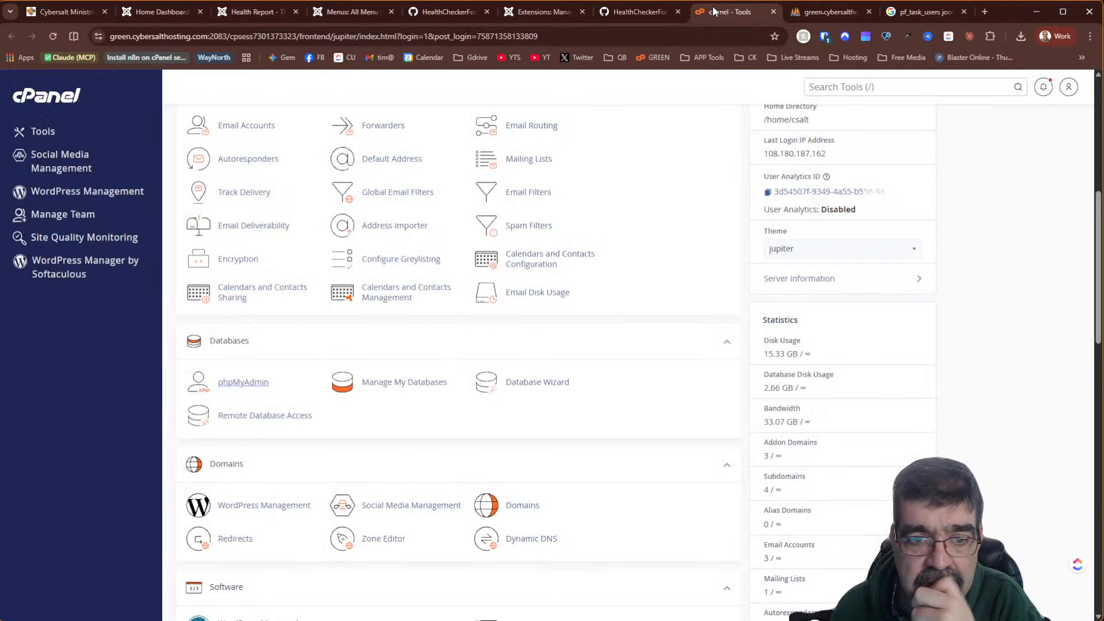
Confirm in MultiPHP Manager that cybersalt.org runs PHP 8.3, leave it unchanged, and return to Joomla
{"action": "left_click", "coordinate": [957, 88]}
{"action": "type", "text": "php"}
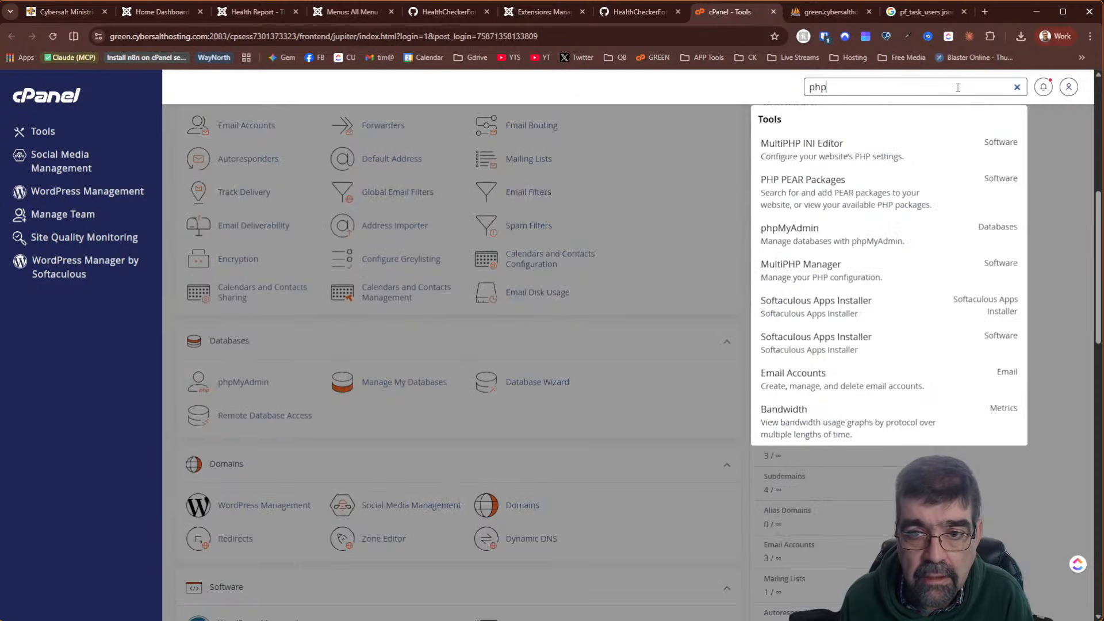
{"action": "left_click", "coordinate": [890, 270]}
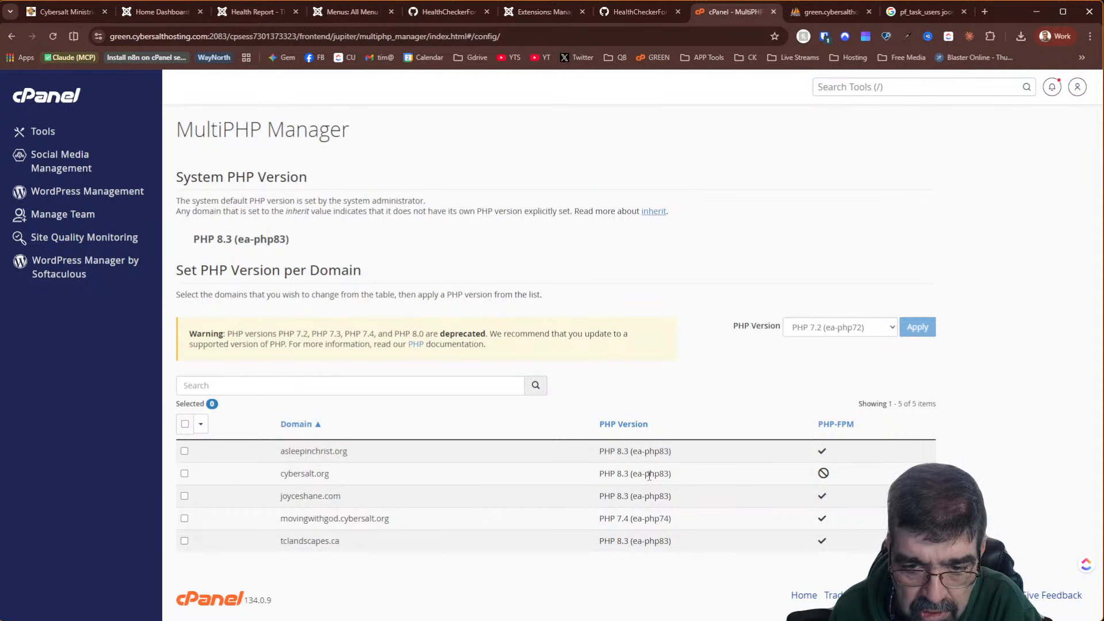
{"action": "left_click", "coordinate": [186, 474]}
{"action": "left_click", "coordinate": [831, 329]}
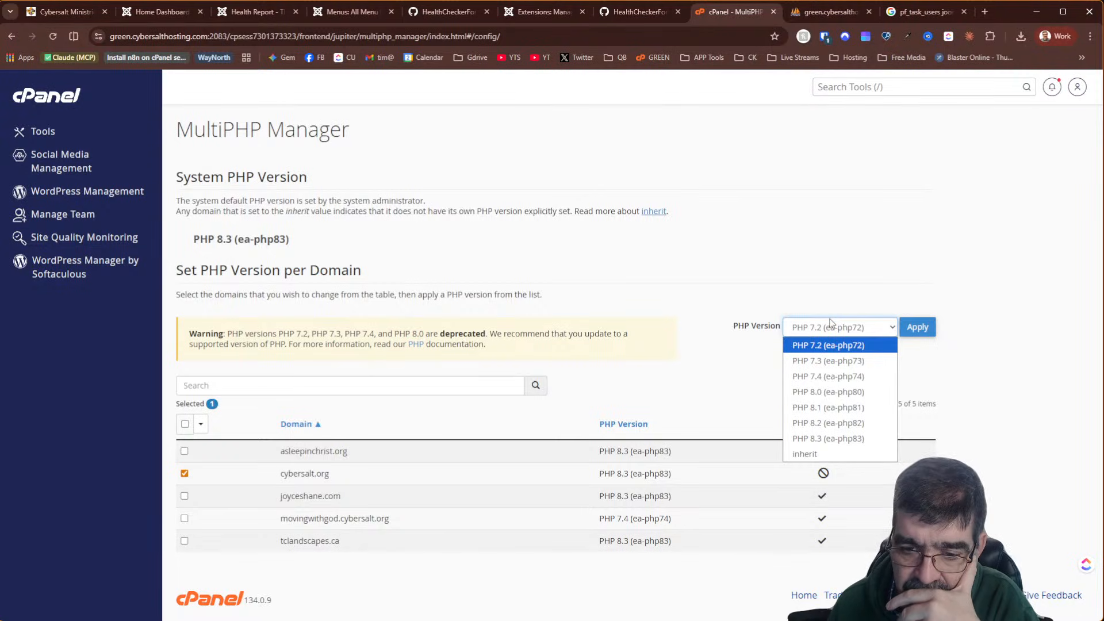
{"action": "left_click", "coordinate": [869, 271]}
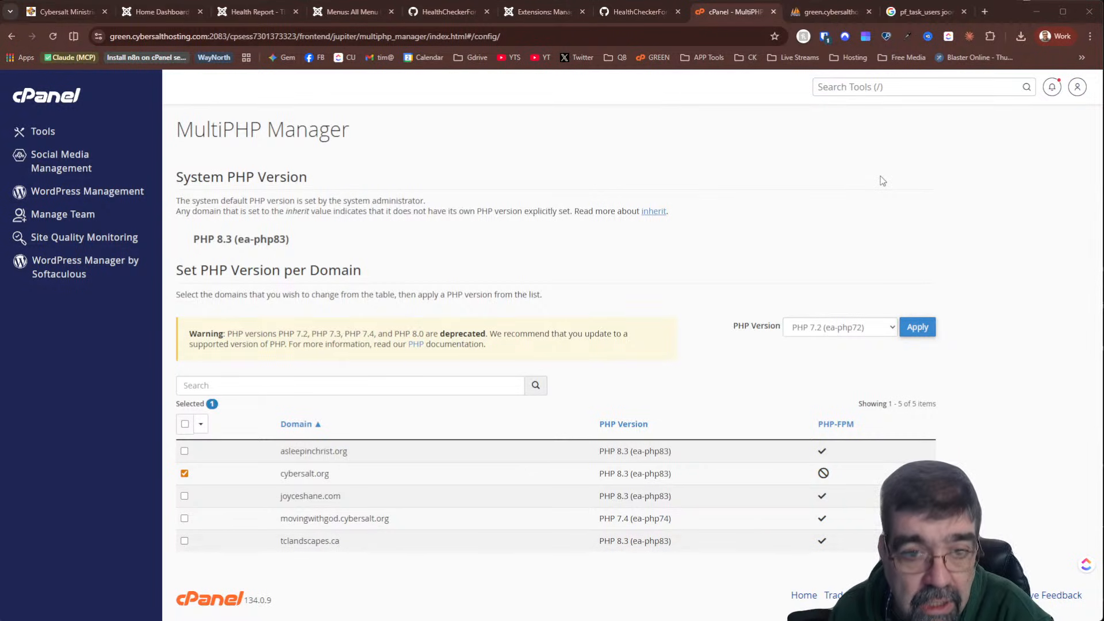
{"action": "left_click", "coordinate": [258, 13]}
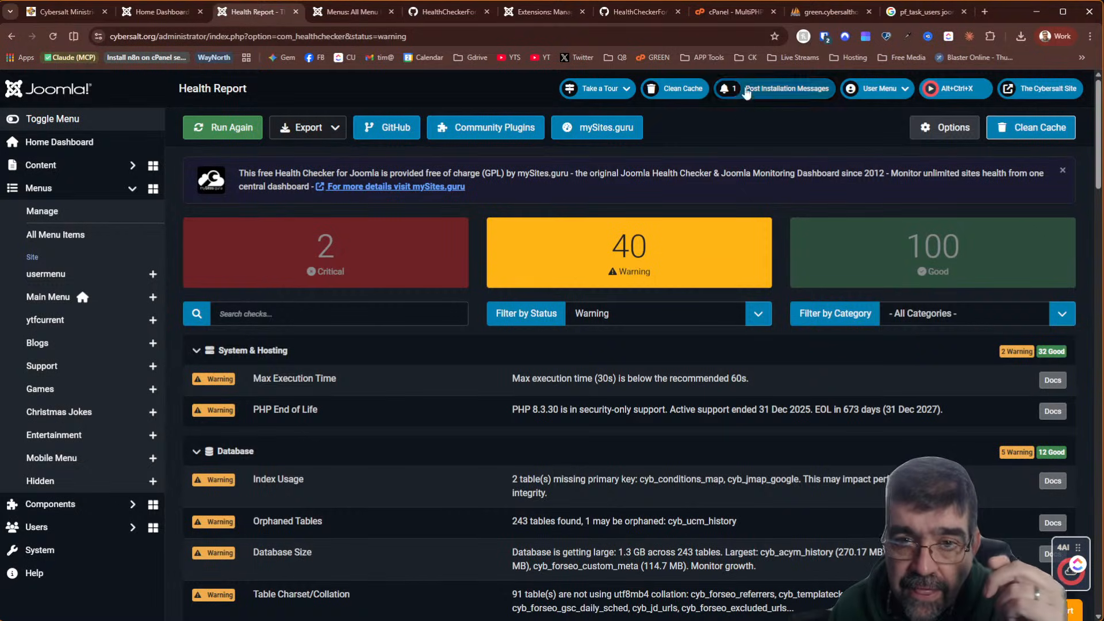
In cPanel, open the MultiPHP INI Editor and load the PHP settings for cybersalt.org
{"action": "left_click", "coordinate": [715, 9]}
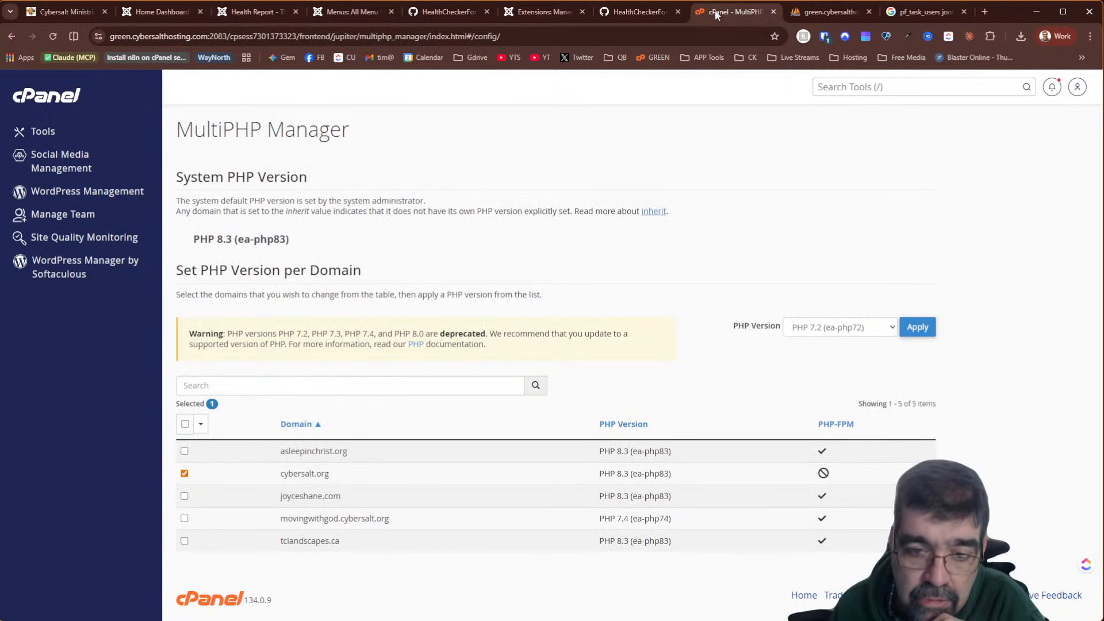
{"action": "left_click", "coordinate": [853, 87]}
{"action": "type", "text": "php"}
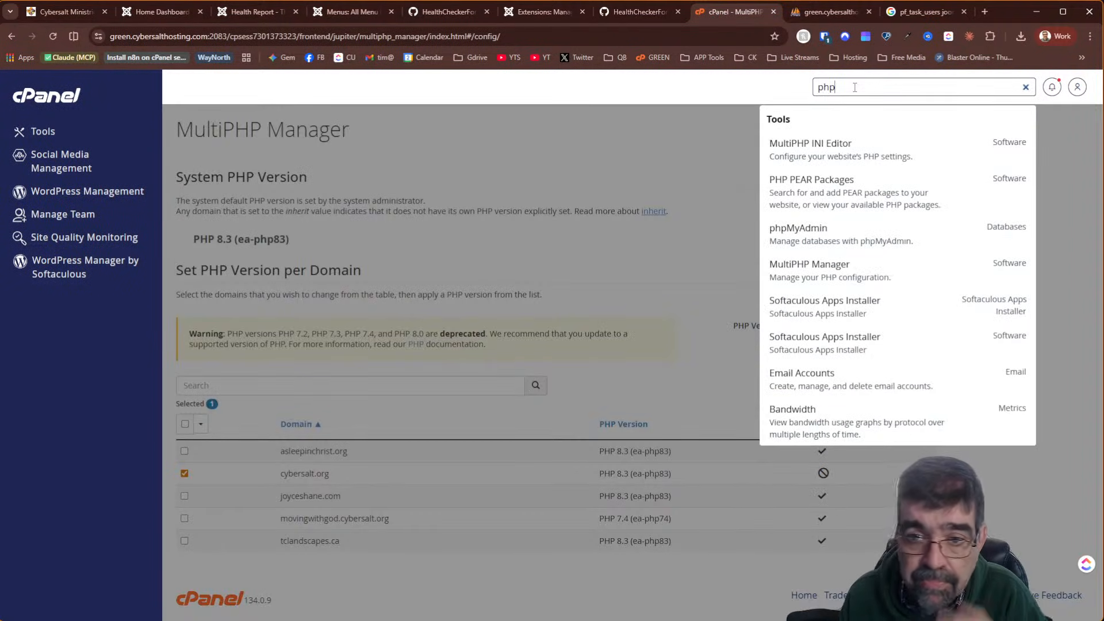
{"action": "left_click", "coordinate": [826, 168]}
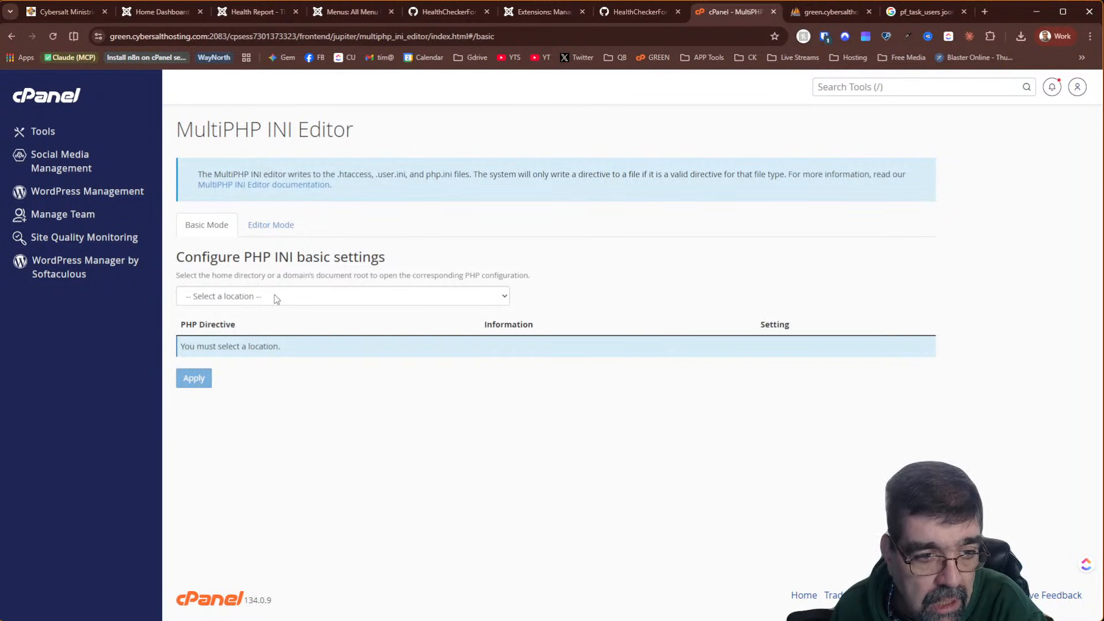
{"action": "left_click", "coordinate": [274, 296]}
{"action": "left_click", "coordinate": [258, 346]}
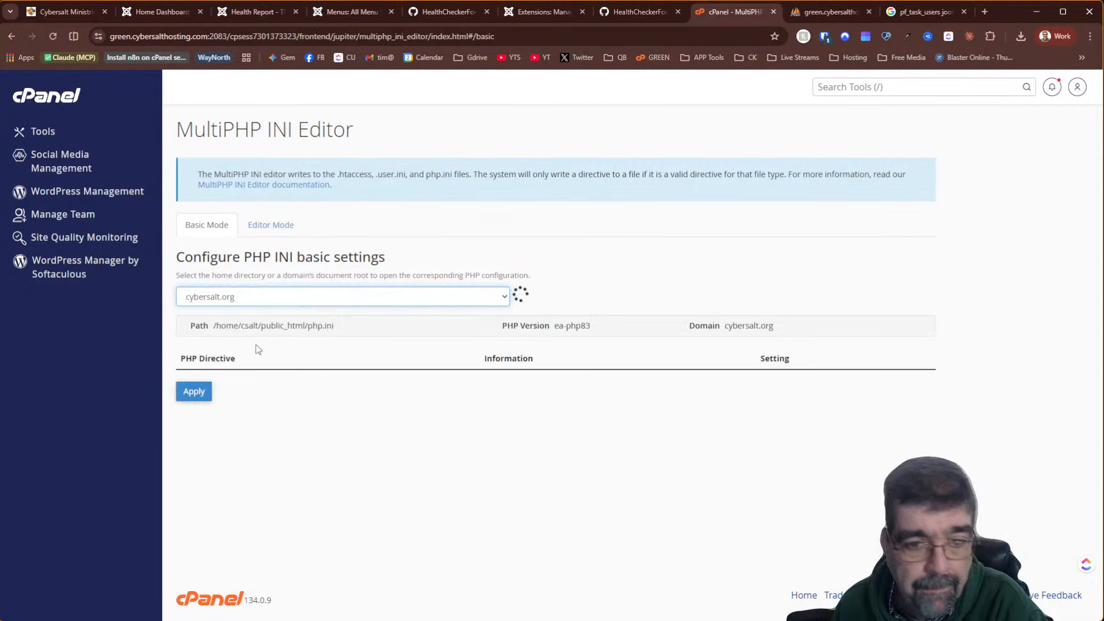
Set max_execution_time and max_input_time to 120 seconds and apply the changes
{"action": "scroll", "coordinate": [604, 281], "scroll_direction": "down", "scroll_amount": 2}
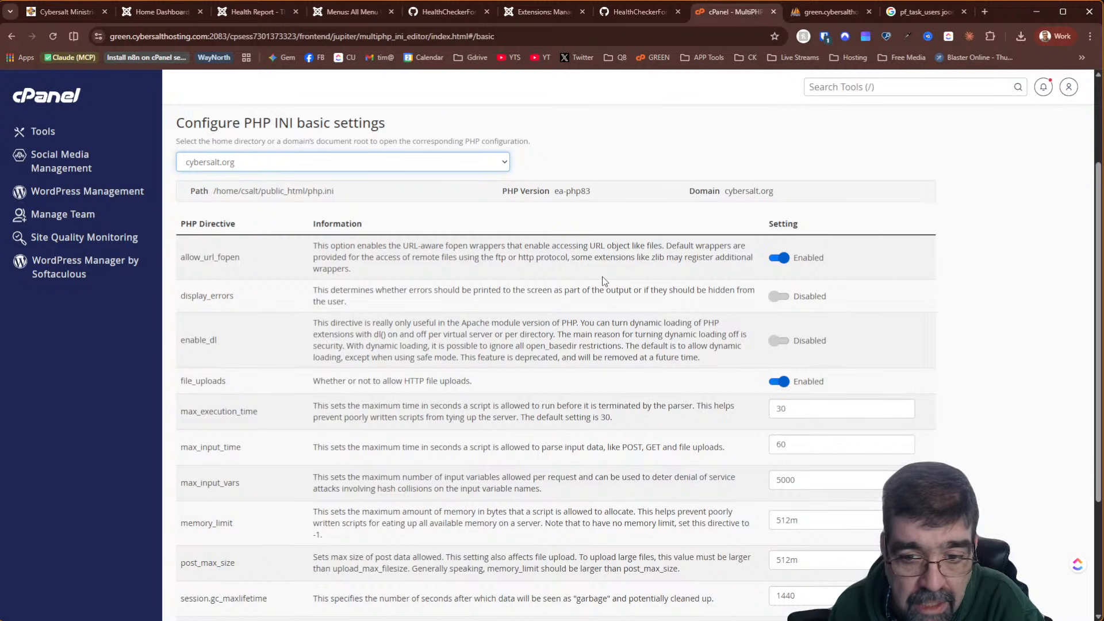
{"action": "left_click_drag", "start_coordinate": [796, 408], "coordinate": [744, 415]}
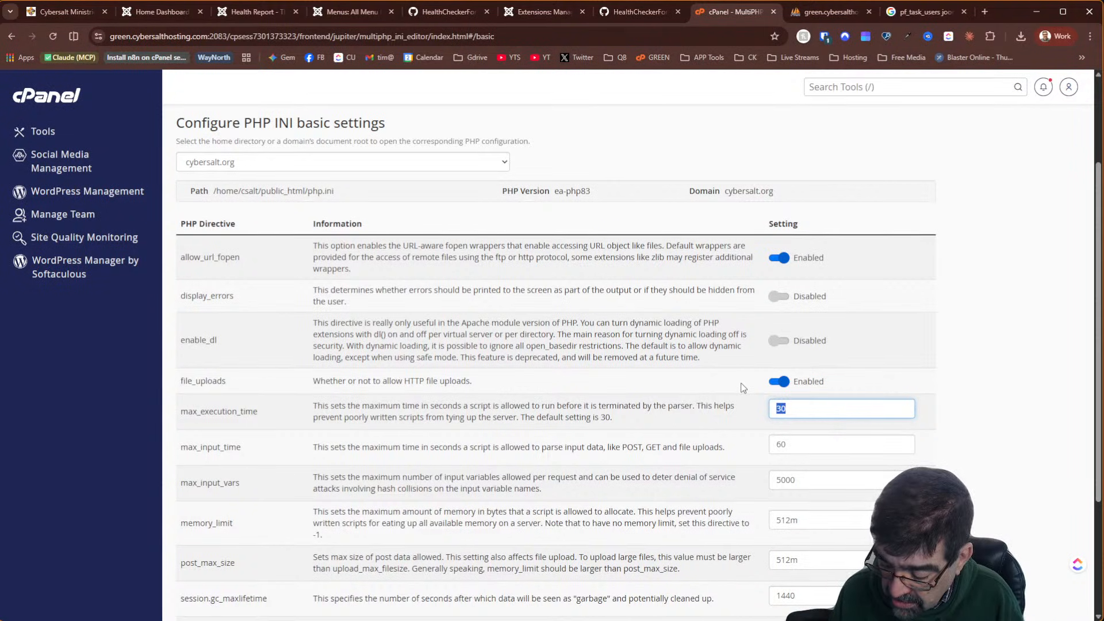
{"action": "type", "text": "120"}
{"action": "key", "text": "Tab"}
{"action": "type", "text": "120"}
{"action": "key", "text": "Tab"}
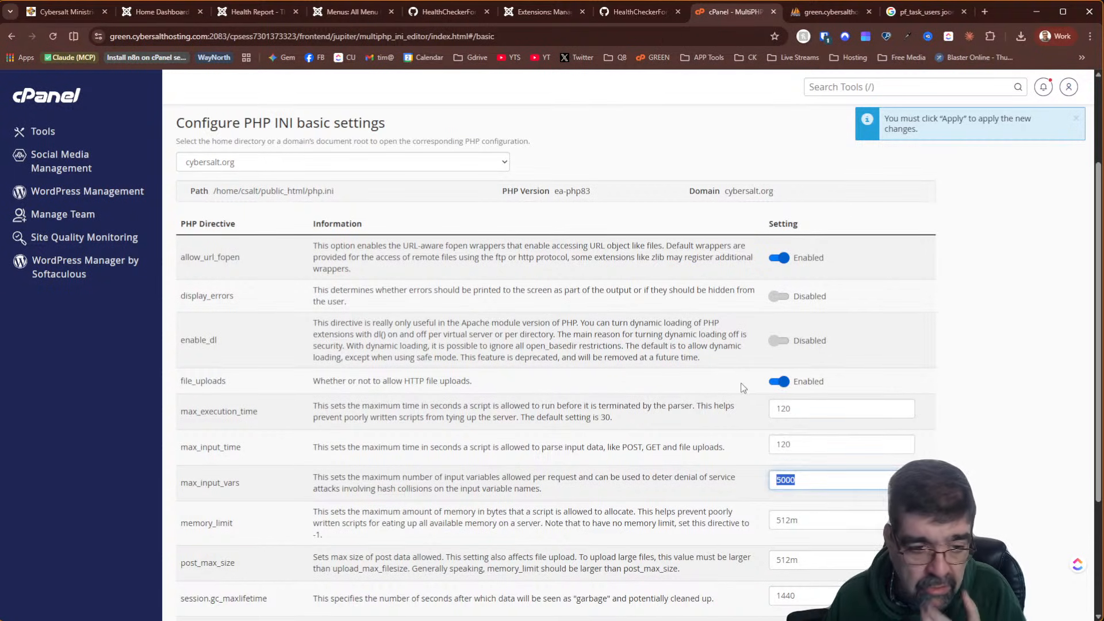
{"action": "scroll", "coordinate": [667, 394], "scroll_direction": "down", "scroll_amount": 3}
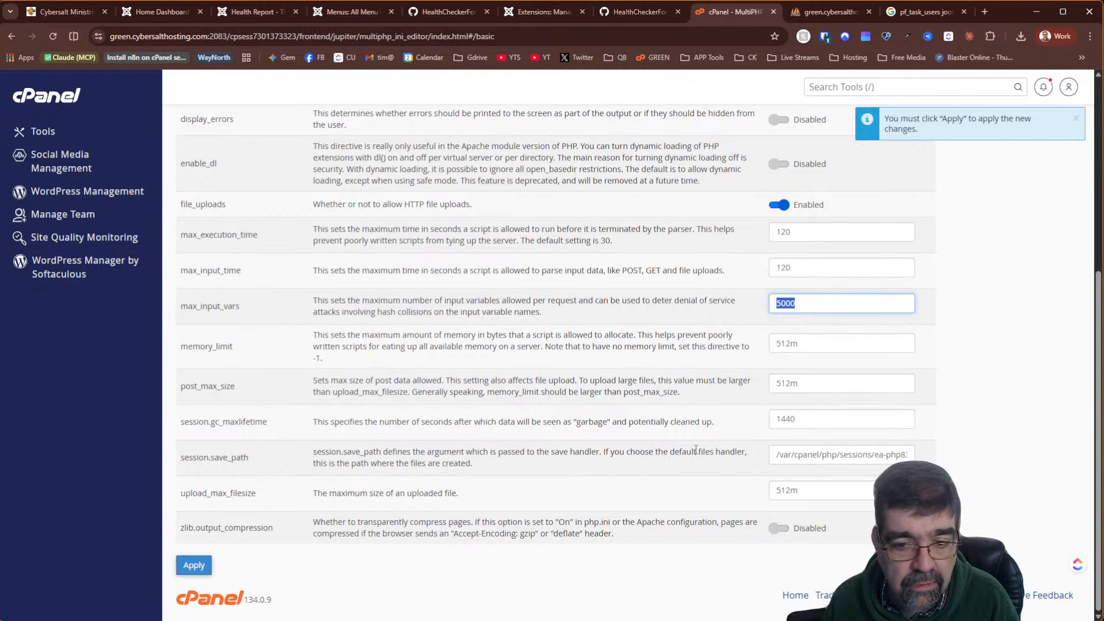
{"action": "left_click", "coordinate": [180, 568]}
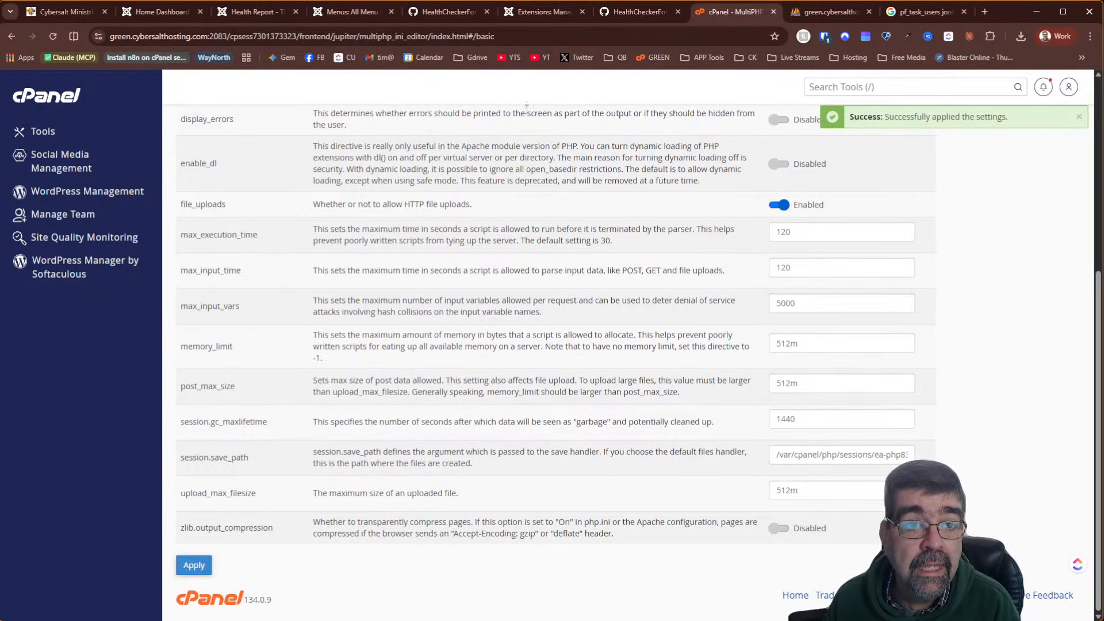
{"action": "left_click", "coordinate": [429, 14]}
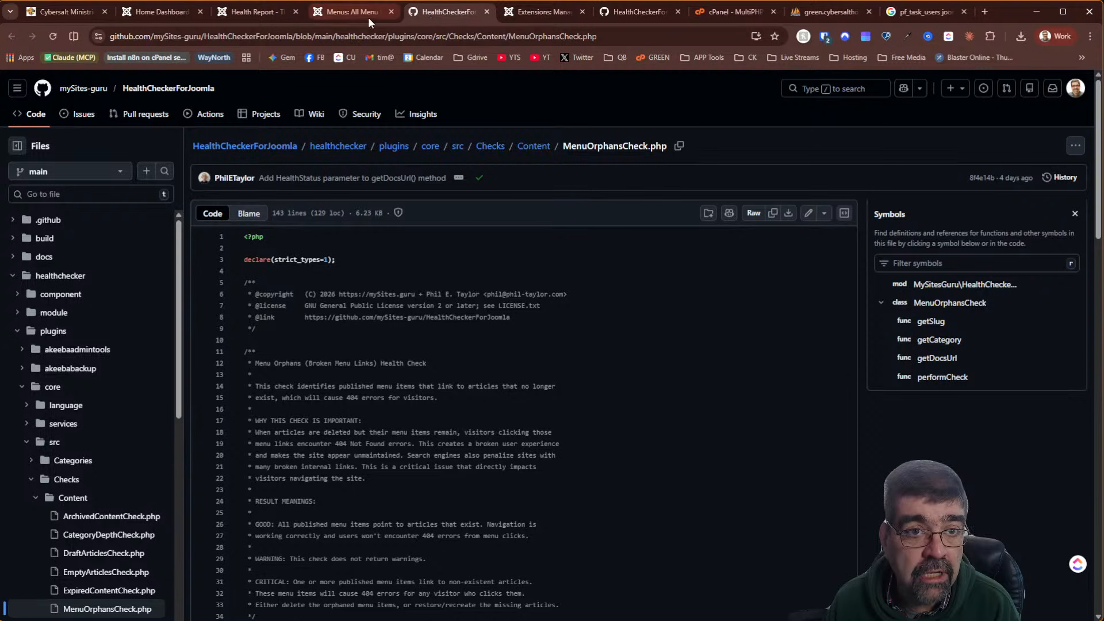
Rerun the Joomla health checks and review the refreshed list, now down to 39 warnings
{"action": "left_click", "coordinate": [270, 16]}
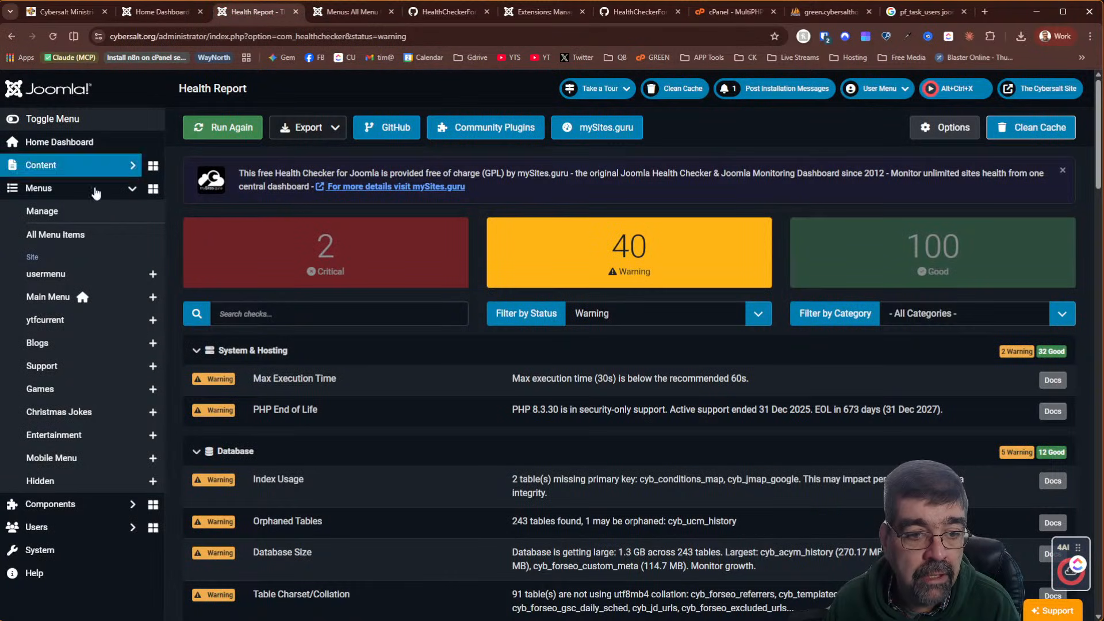
{"action": "left_click", "coordinate": [232, 137]}
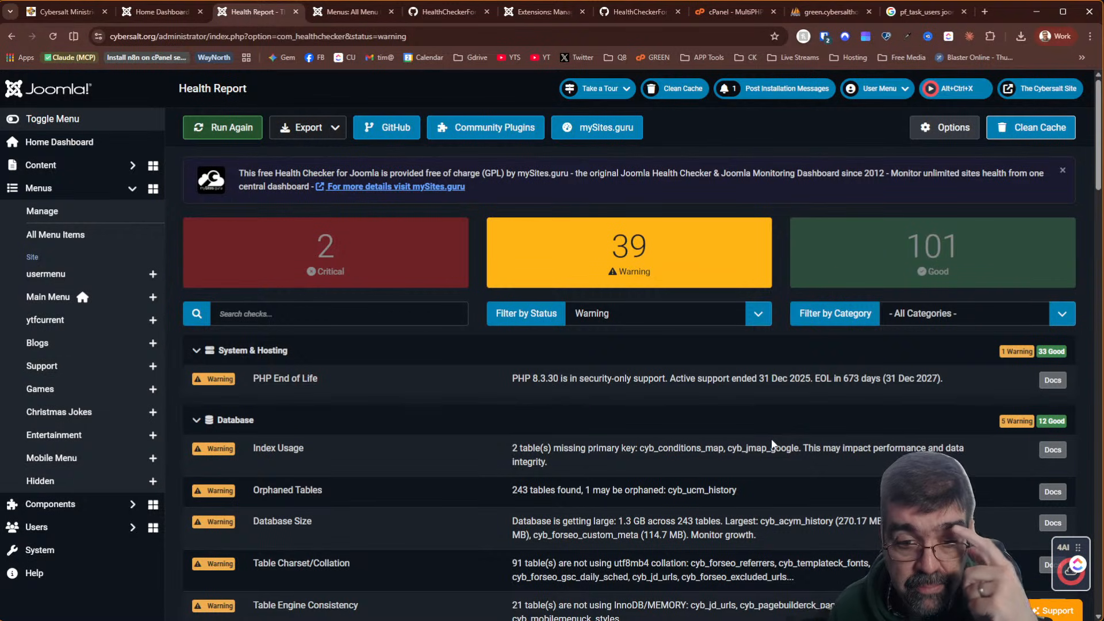
{"action": "scroll", "coordinate": [713, 432], "scroll_direction": "down", "scroll_amount": 2}
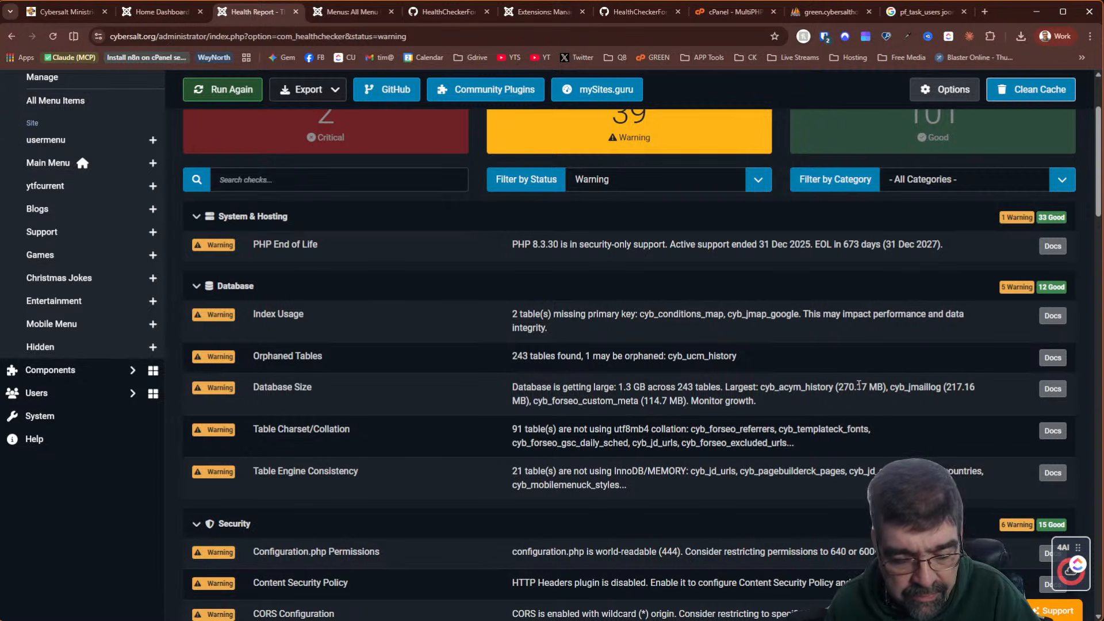
{"action": "left_click", "coordinate": [166, 15]}
Review AcyMailing's Data collection retention options, detailed statistics and user history deletion at 3 months
{"action": "left_click", "coordinate": [69, 212]}
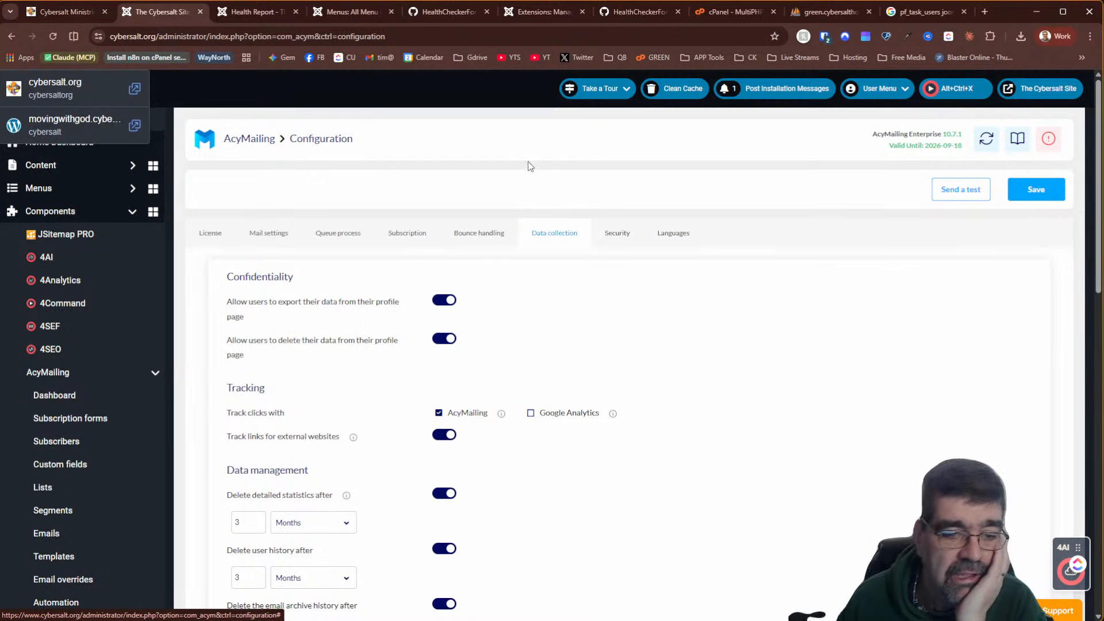
{"action": "scroll", "coordinate": [345, 242], "scroll_direction": "down", "scroll_amount": 5}
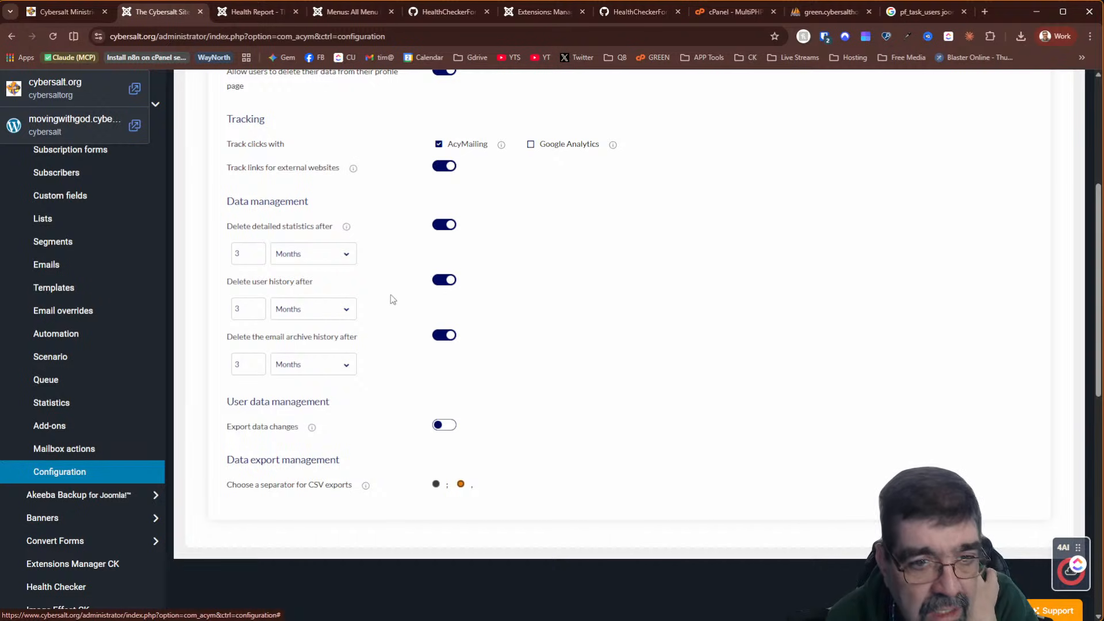
{"action": "scroll", "coordinate": [437, 285], "scroll_direction": "up", "scroll_amount": 5}
{"action": "scroll", "coordinate": [489, 285], "scroll_direction": "up", "scroll_amount": 1}
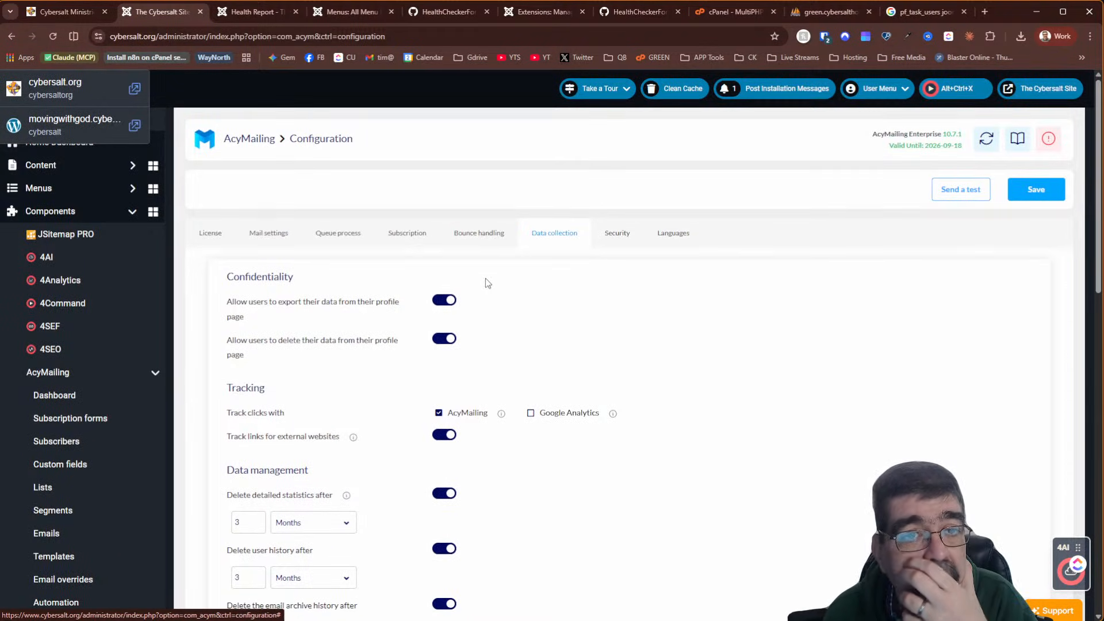
{"action": "left_click", "coordinate": [241, 12]}
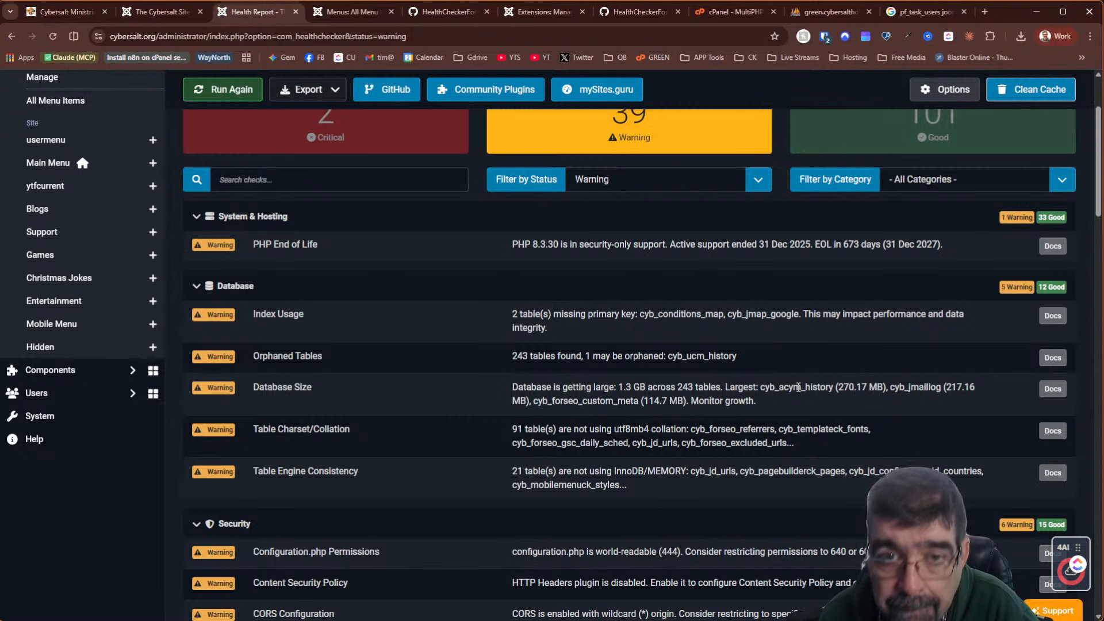
{"action": "left_click", "coordinate": [145, 18]}
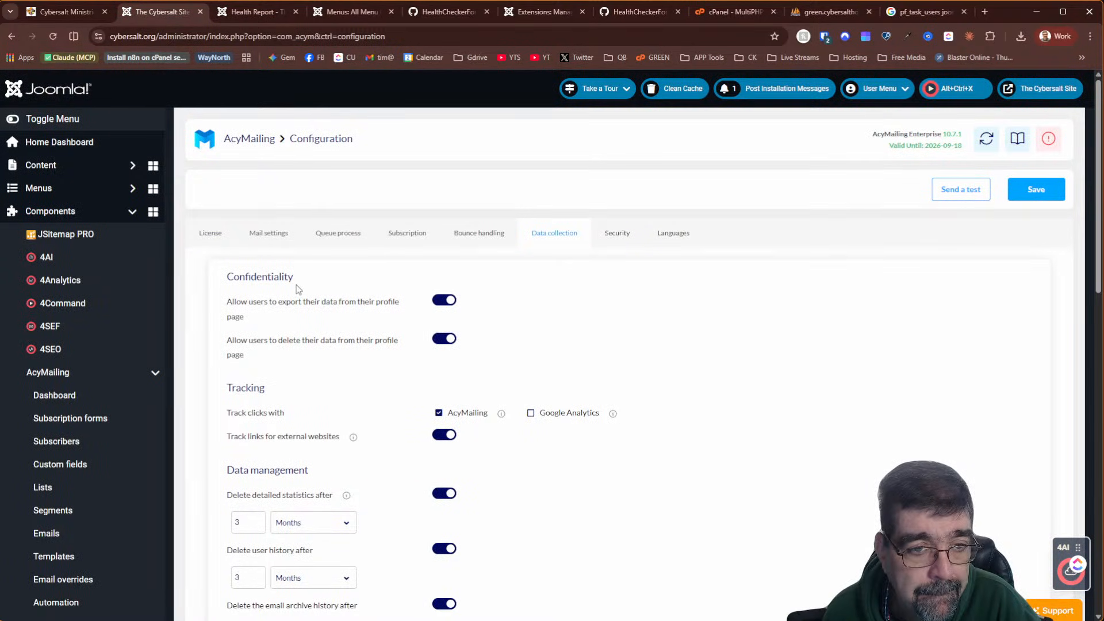
{"action": "scroll", "coordinate": [297, 289], "scroll_direction": "down", "scroll_amount": 2}
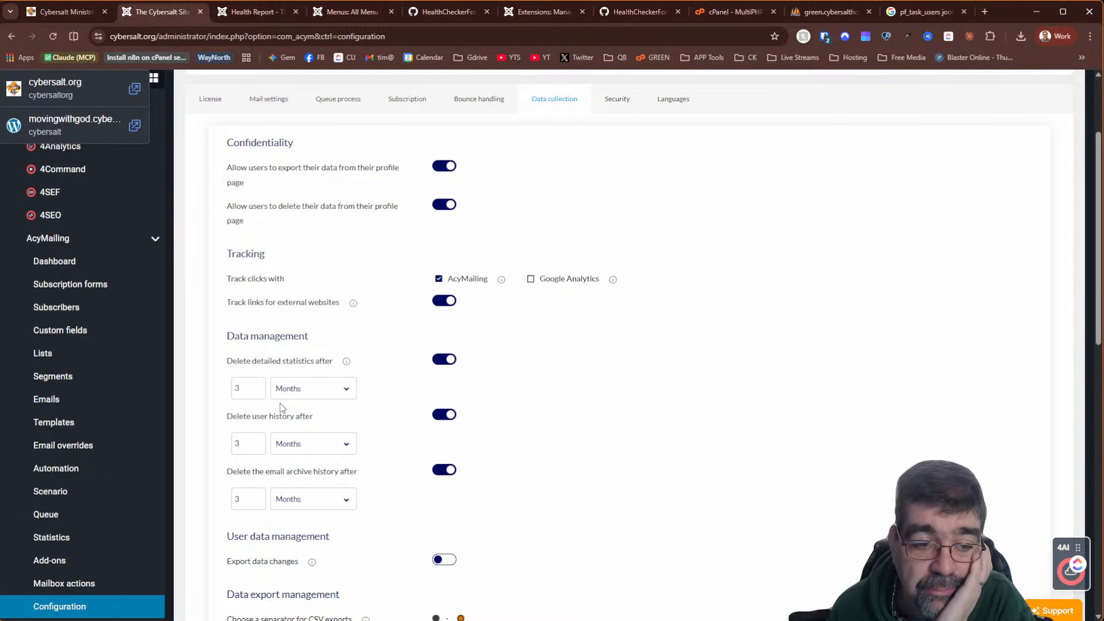
{"action": "left_click", "coordinate": [830, 14]}
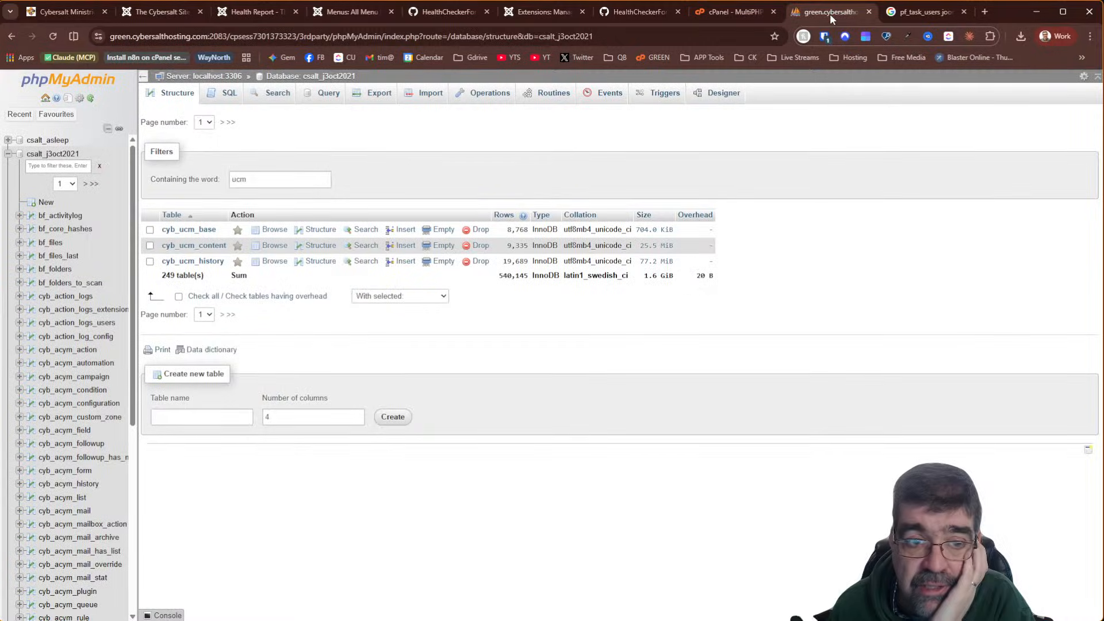
{"action": "left_click", "coordinate": [313, 76]}
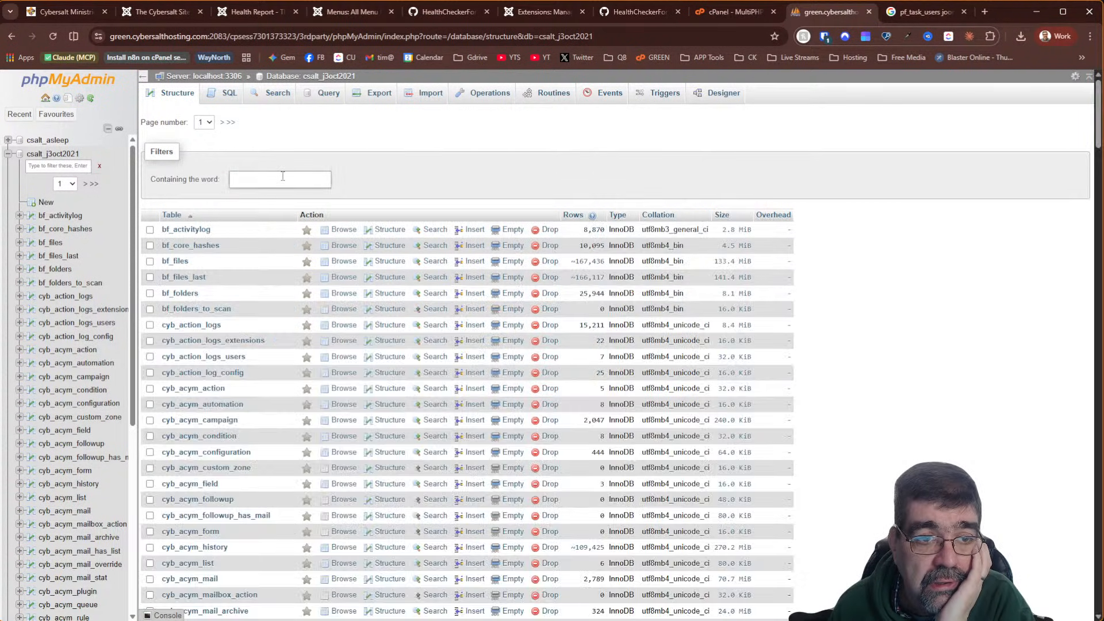
{"action": "left_click", "coordinate": [283, 177]}
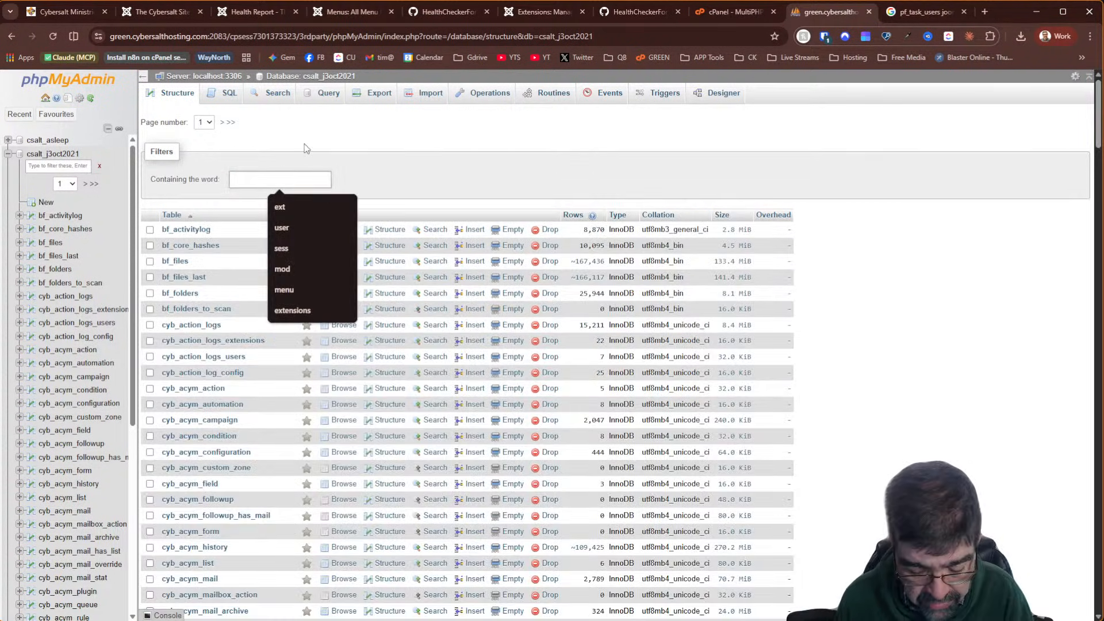
{"action": "type", "text": "history"}
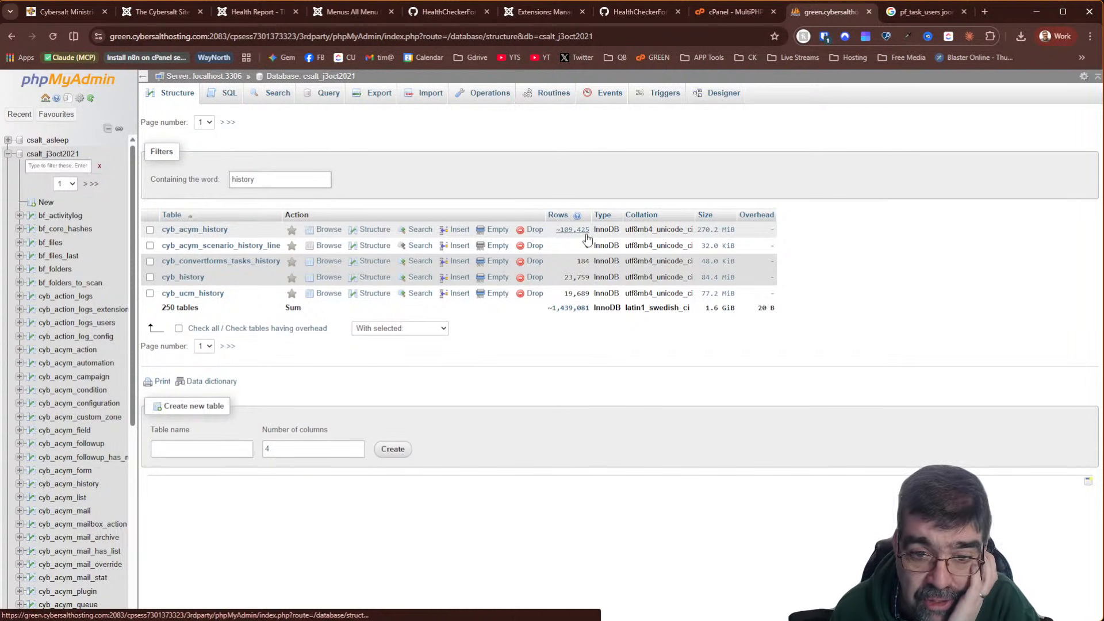
{"action": "left_click", "coordinate": [328, 232]}
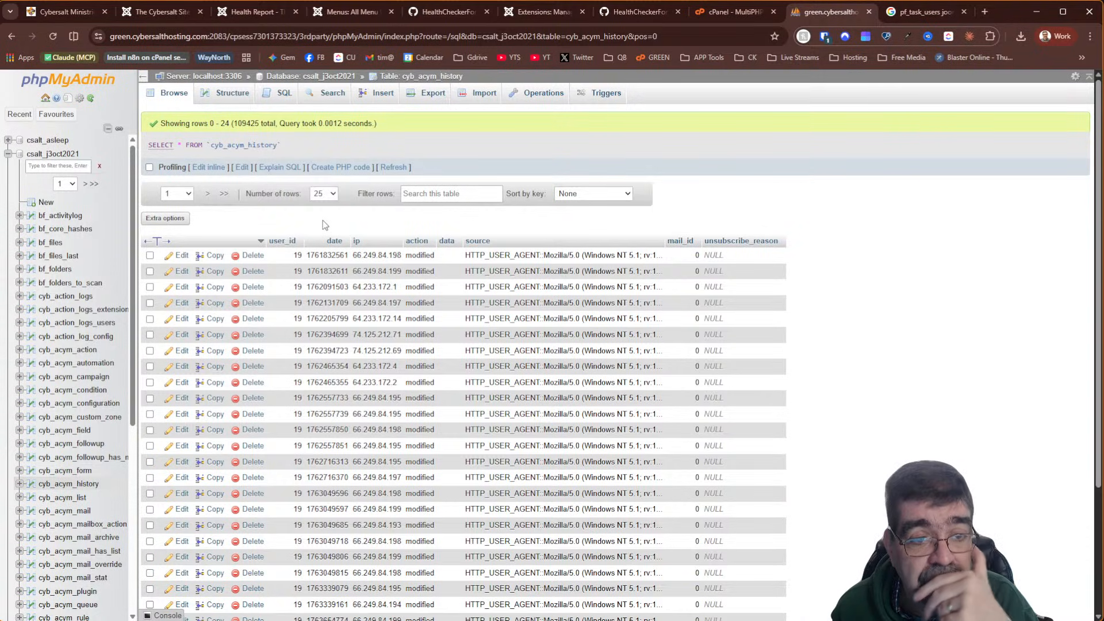
{"action": "double_click", "coordinate": [333, 255]}
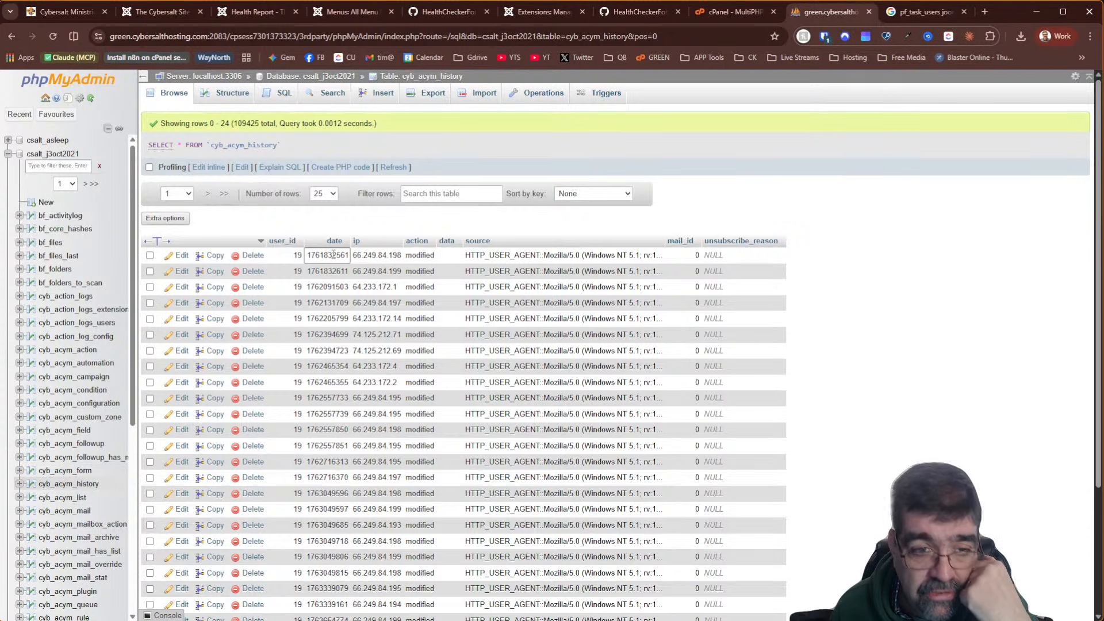
{"action": "double_click", "coordinate": [334, 254]}
{"action": "key", "text": "ctrl+c"}
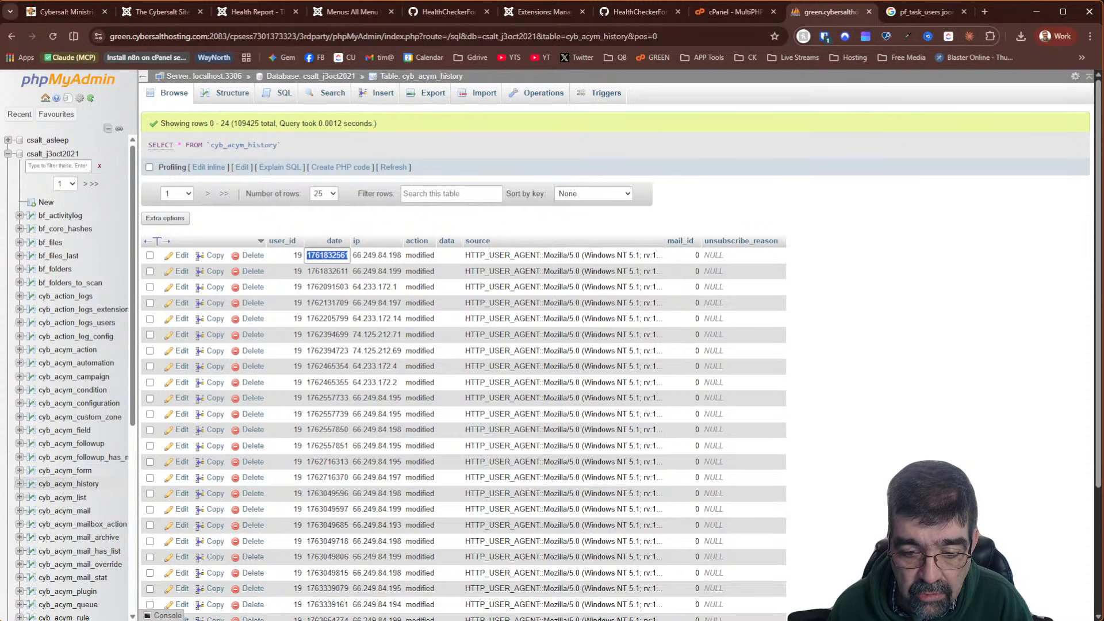
{"action": "key", "text": "alt+Tab"}
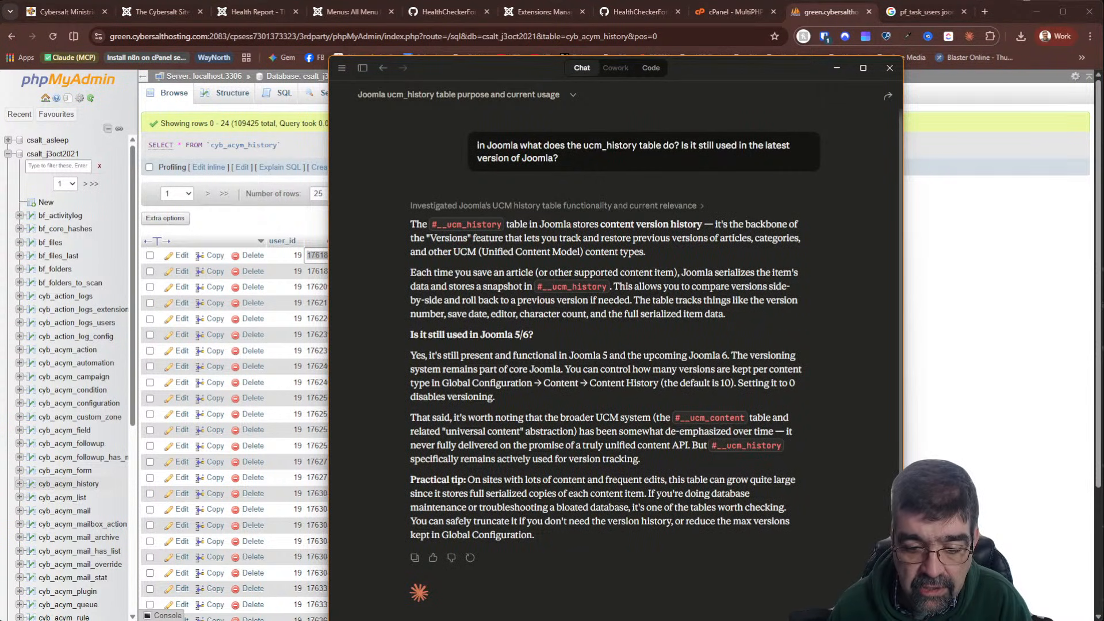
{"action": "left_click_drag", "start_coordinate": [762, 619], "coordinate": [761, 459]}
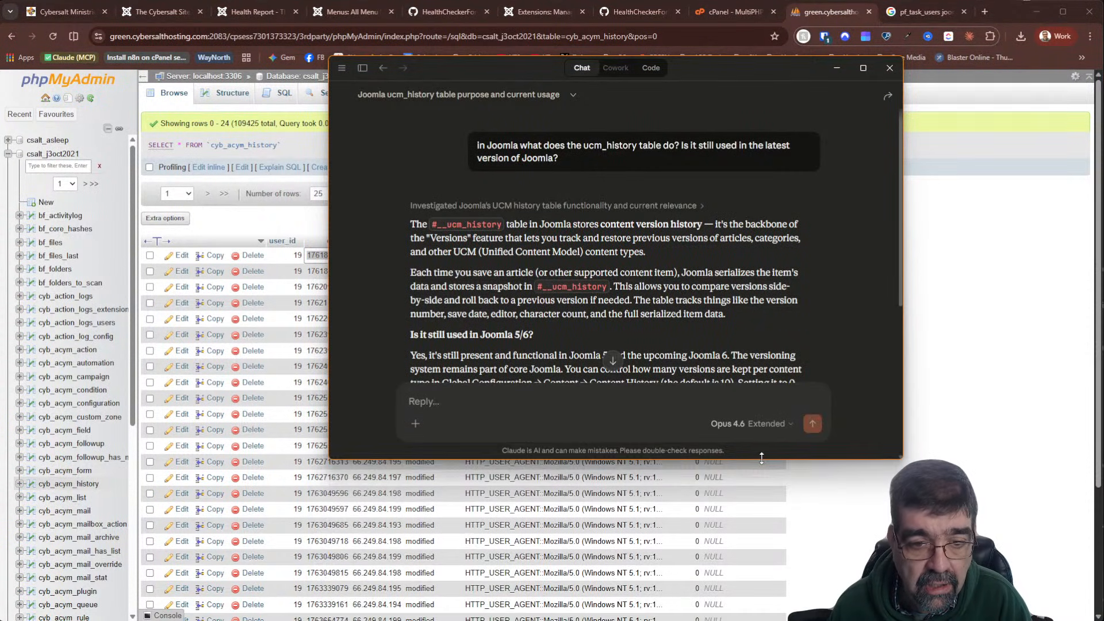
{"action": "left_click", "coordinate": [545, 401]}
{"action": "type", "text": "this is a date in a fiel"}
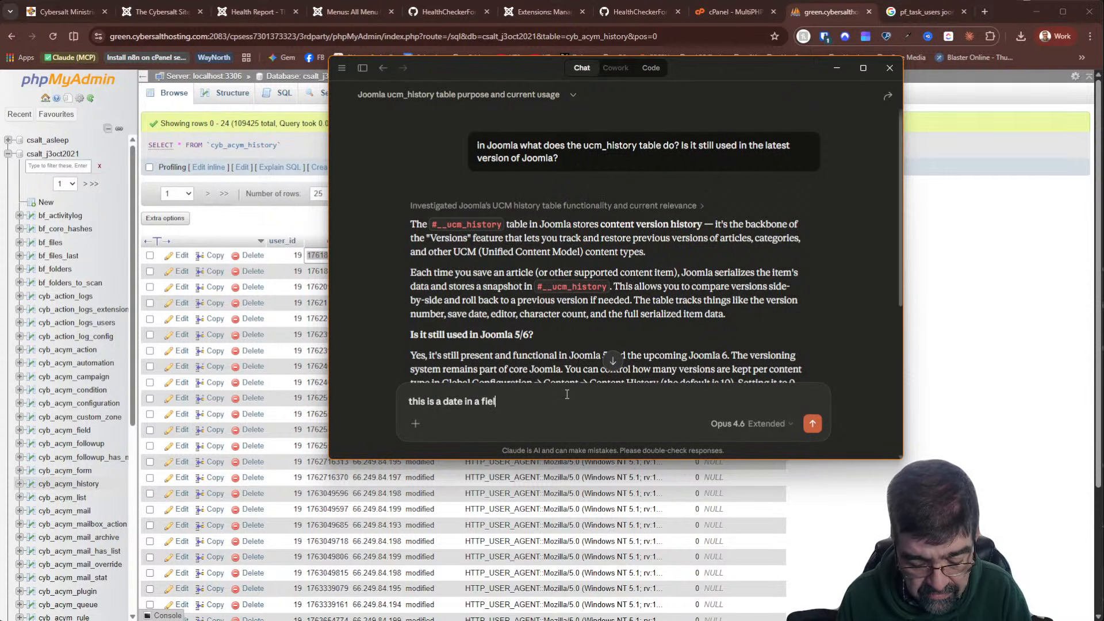
{"action": "type", "text": "d in a table - what date is it"}
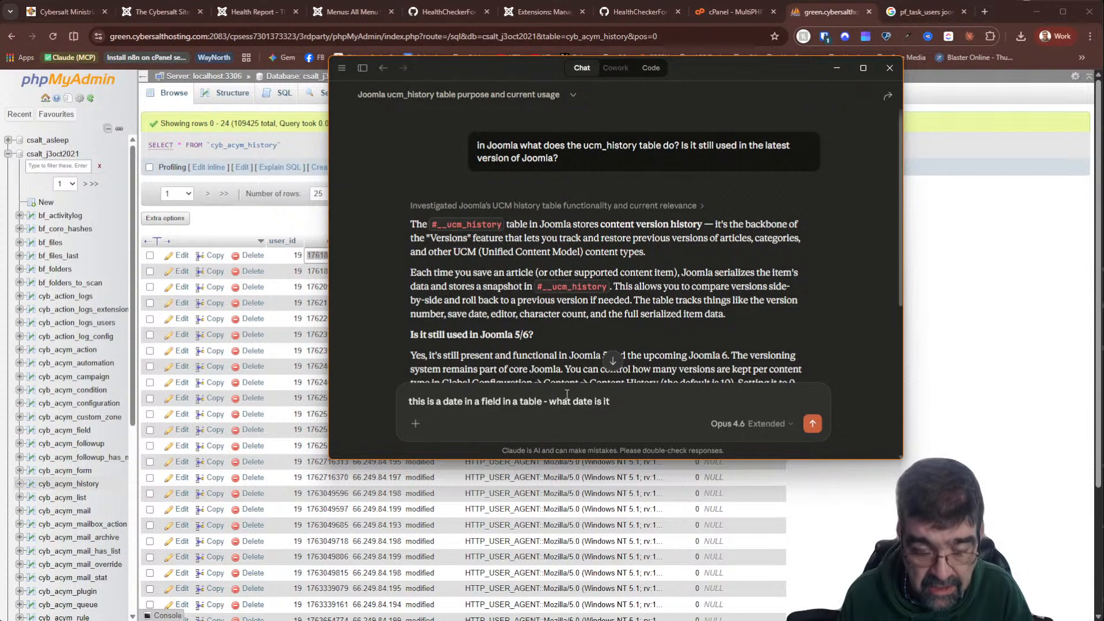
{"action": "type", "text": " -"}
{"action": "key", "text": "ctrl+v"}
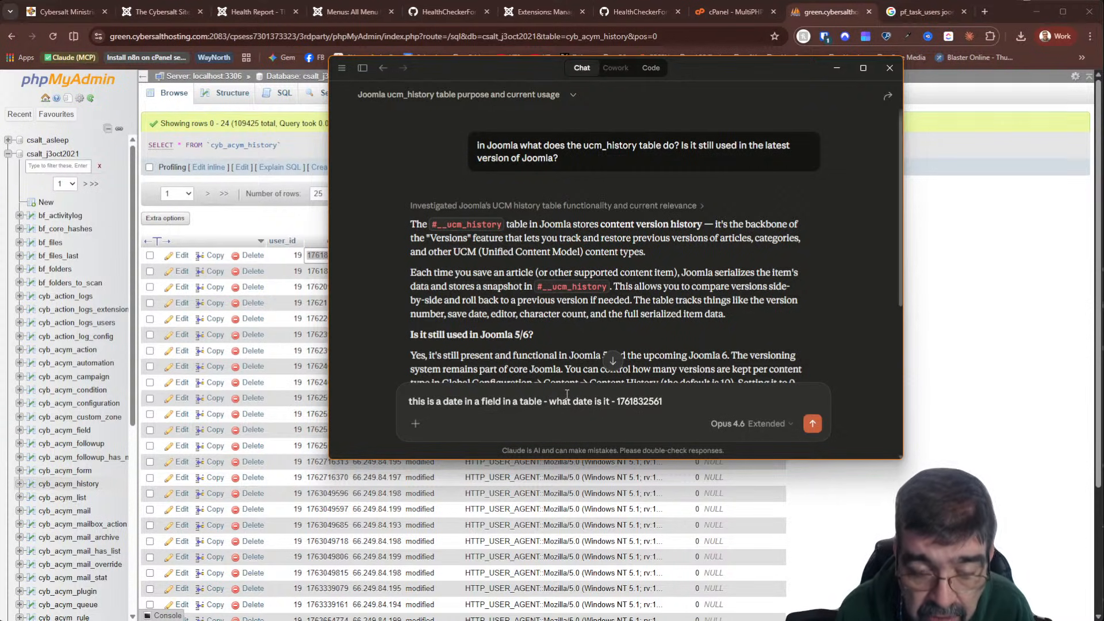
{"action": "key", "text": "Return"}
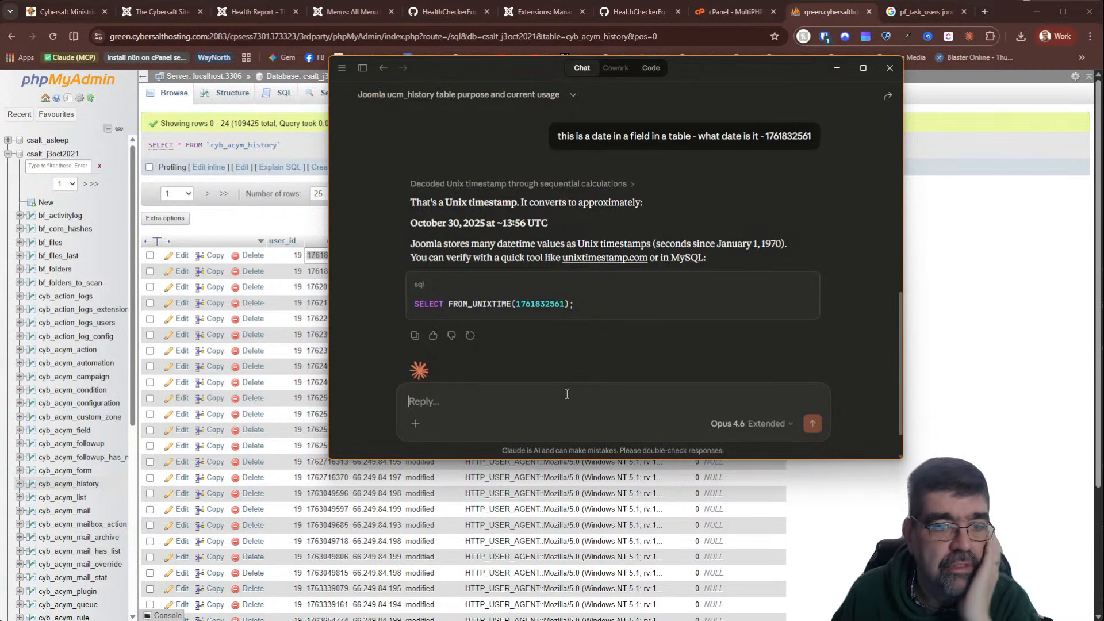
{"action": "left_click", "coordinate": [310, 224]}
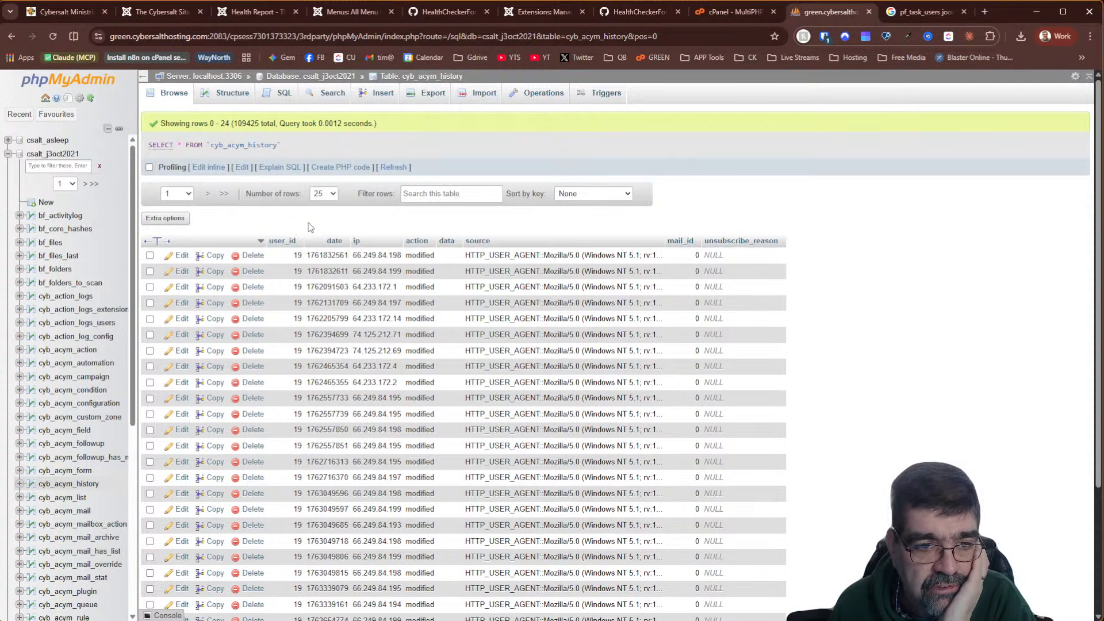
{"action": "left_click", "coordinate": [337, 244]}
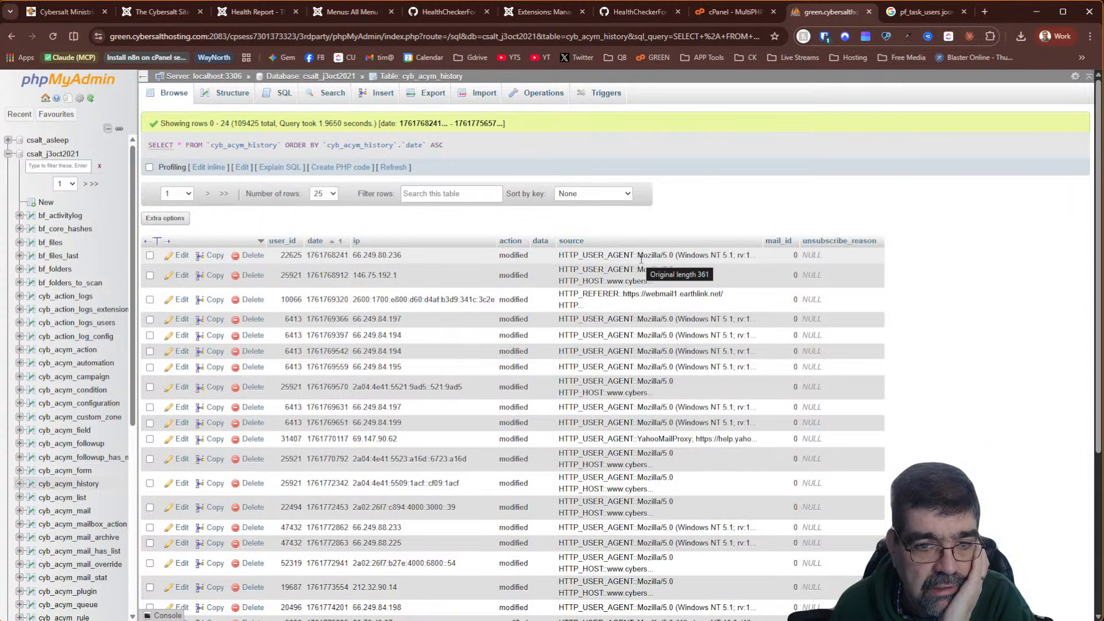
{"action": "double_click", "coordinate": [330, 256]}
{"action": "double_click", "coordinate": [330, 258]}
{"action": "key", "text": "ctrl+c"}
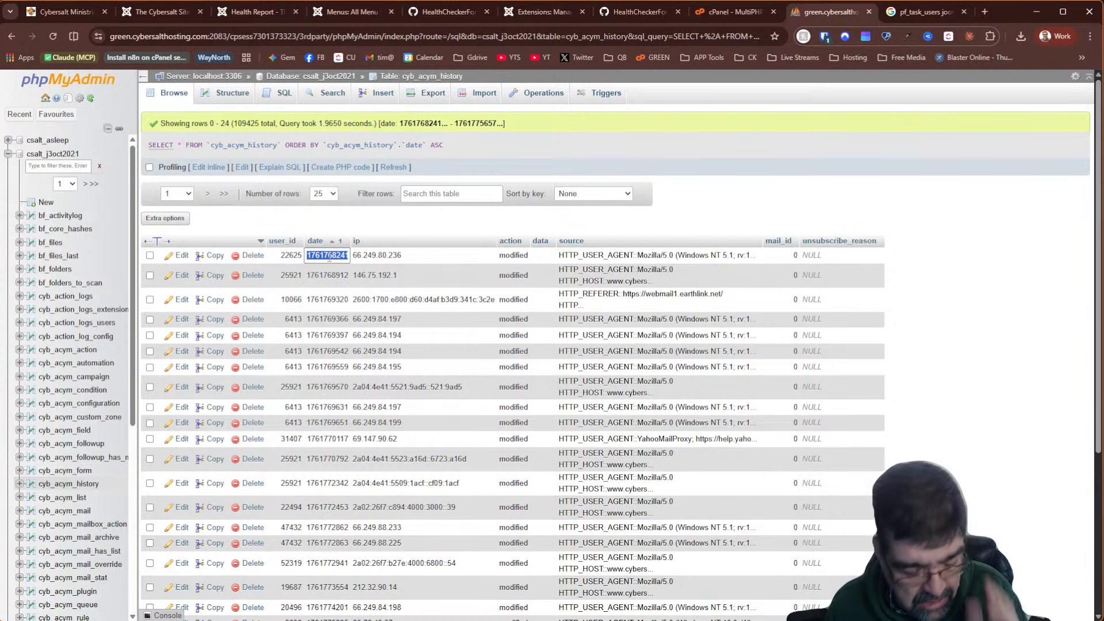
{"action": "key", "text": "alt+Tab"}
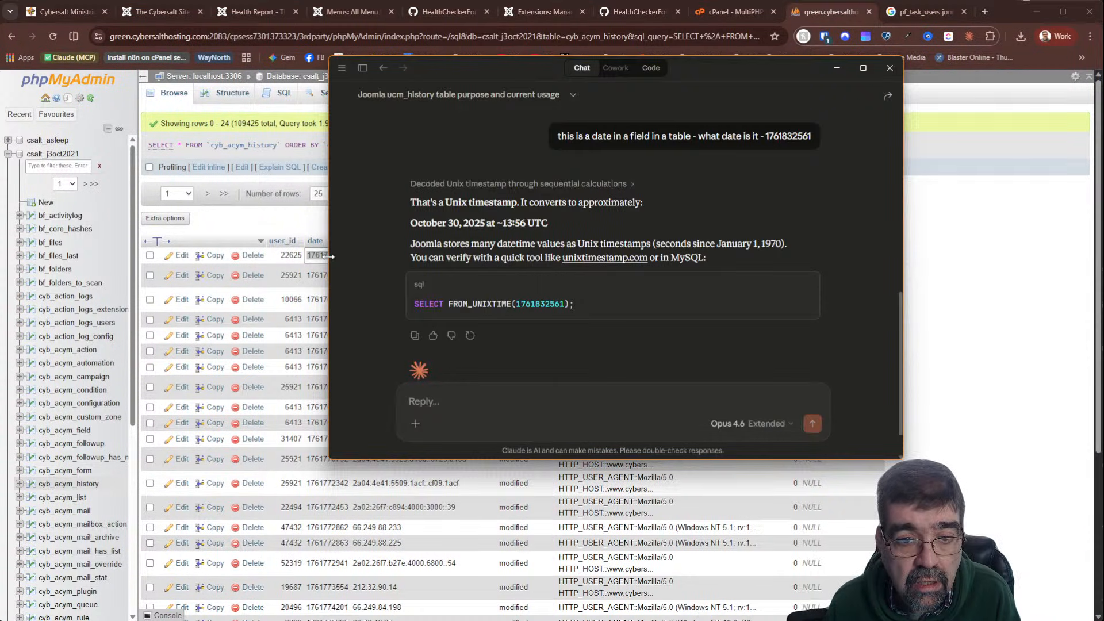
{"action": "key", "text": "alt+Tab"}
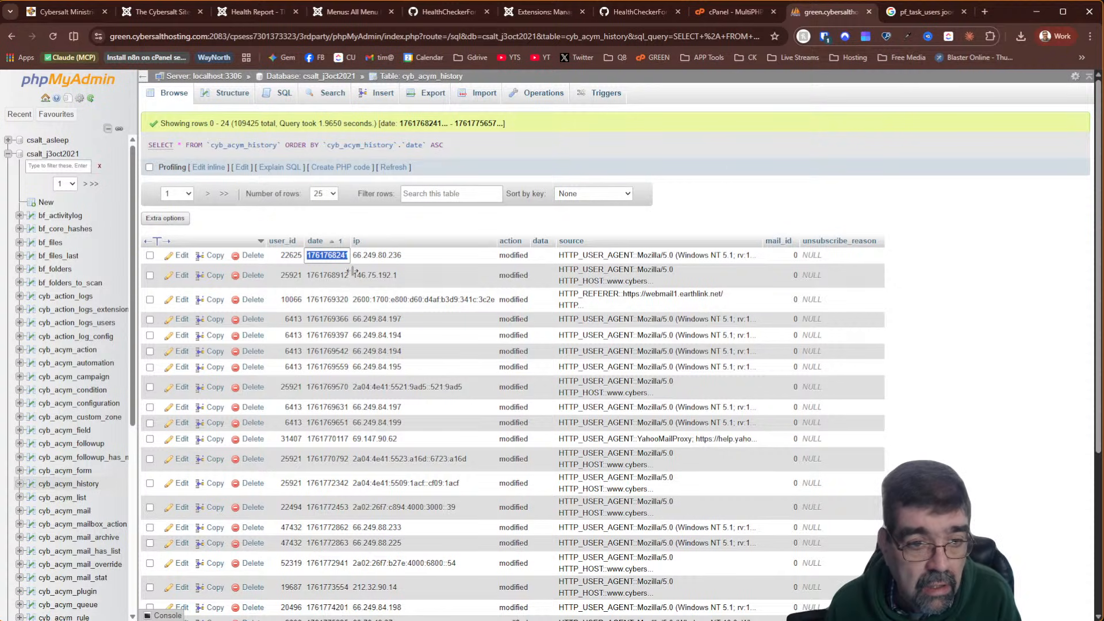
{"action": "key", "text": "alt+Tab"}
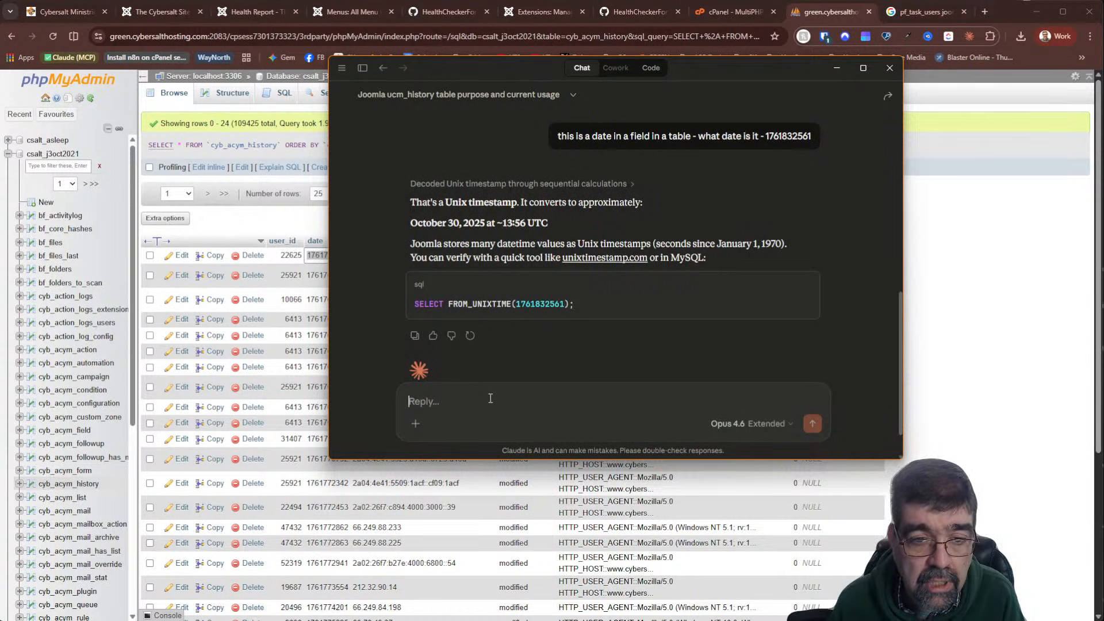
{"action": "type", "text": "what about this date"}
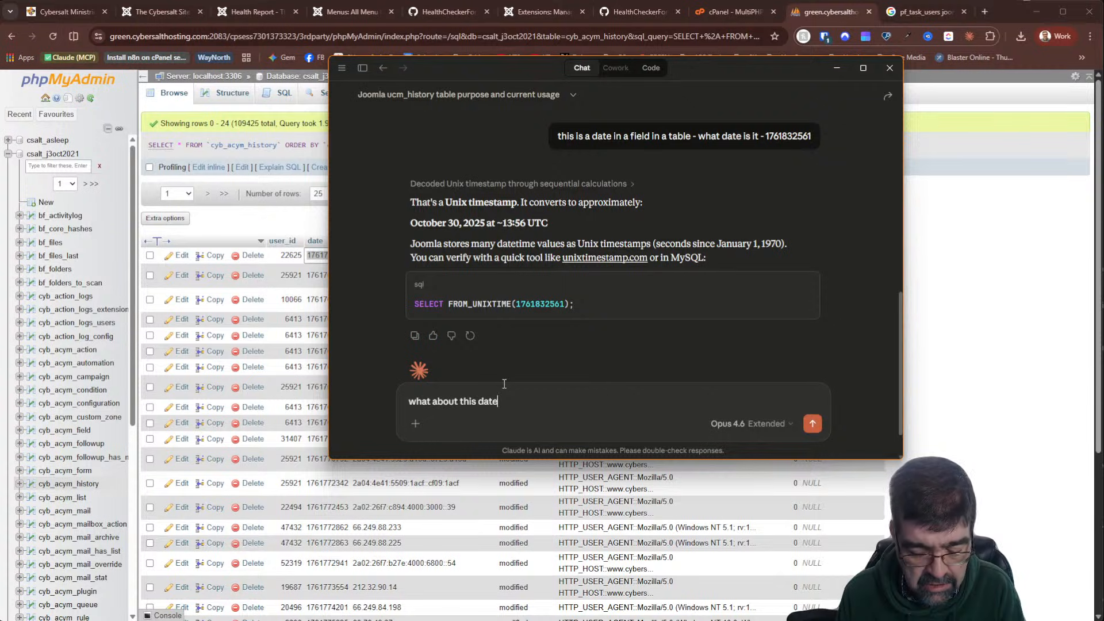
{"action": "type", "text": " -"}
{"action": "key", "text": "ctrl+v"}
{"action": "key", "text": "Return"}
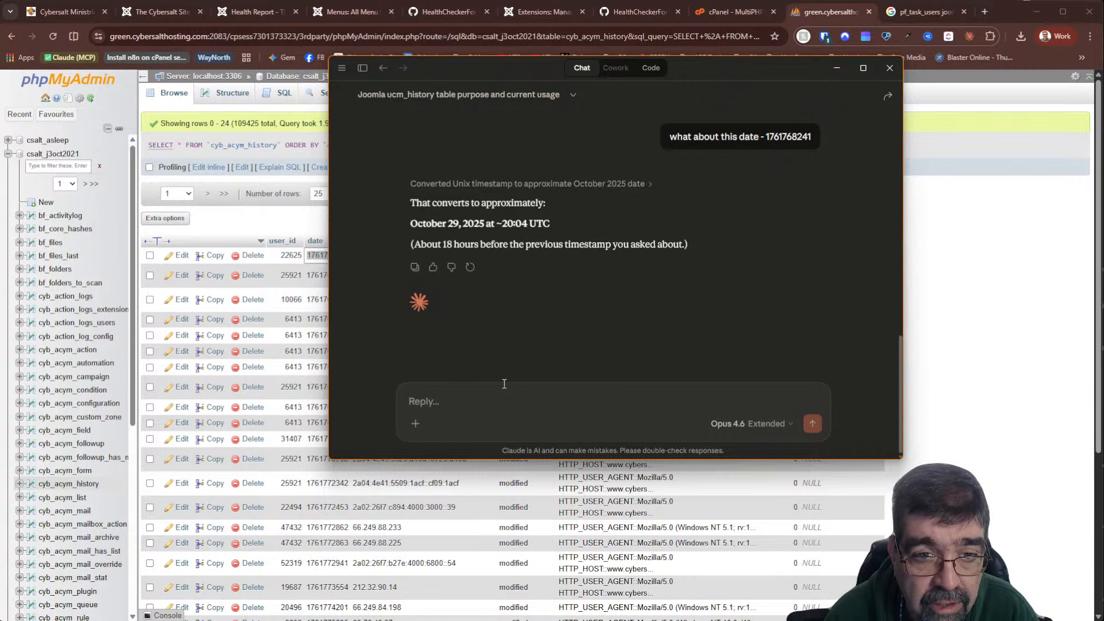
{"action": "left_click", "coordinate": [292, 223]}
{"action": "left_click", "coordinate": [320, 244]}
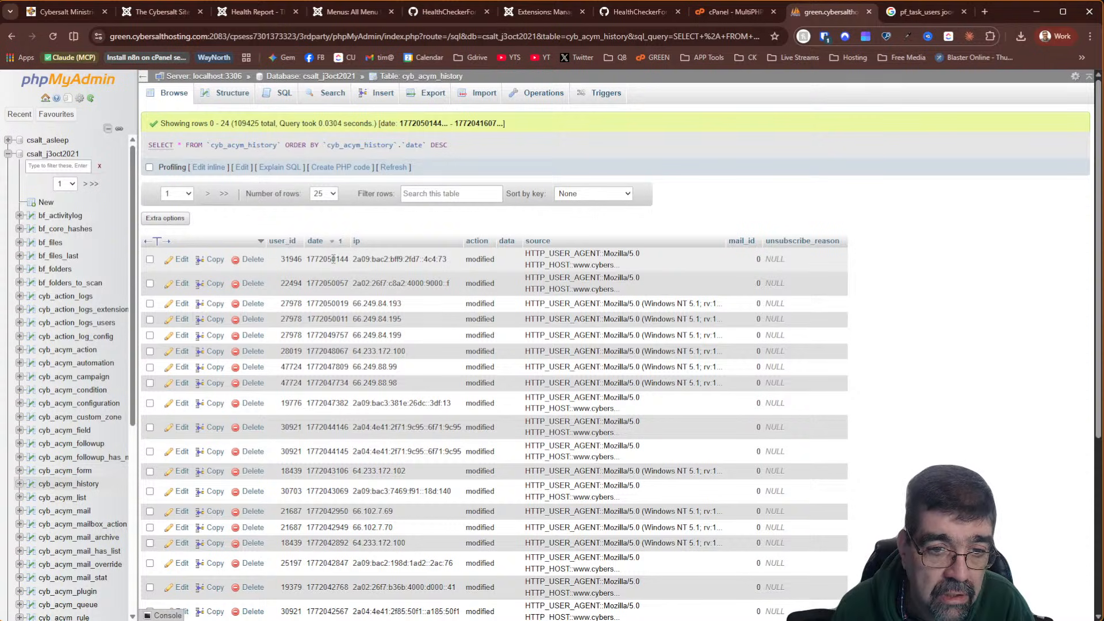
{"action": "double_click", "coordinate": [334, 260]}
{"action": "key", "text": "ctrl+c"}
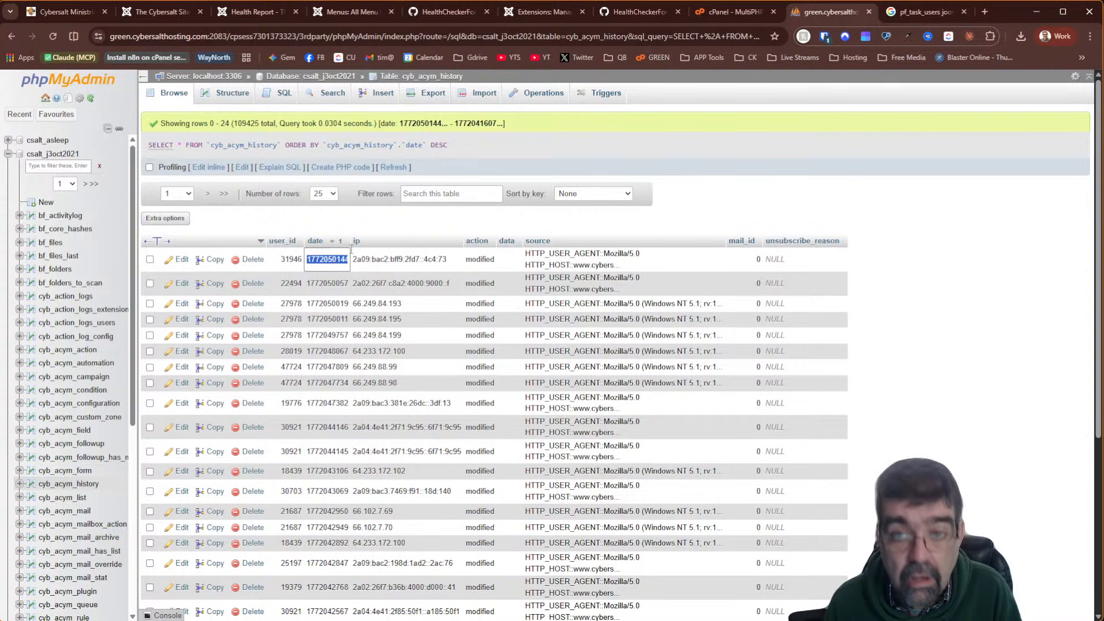
{"action": "key", "text": "alt+Tab"}
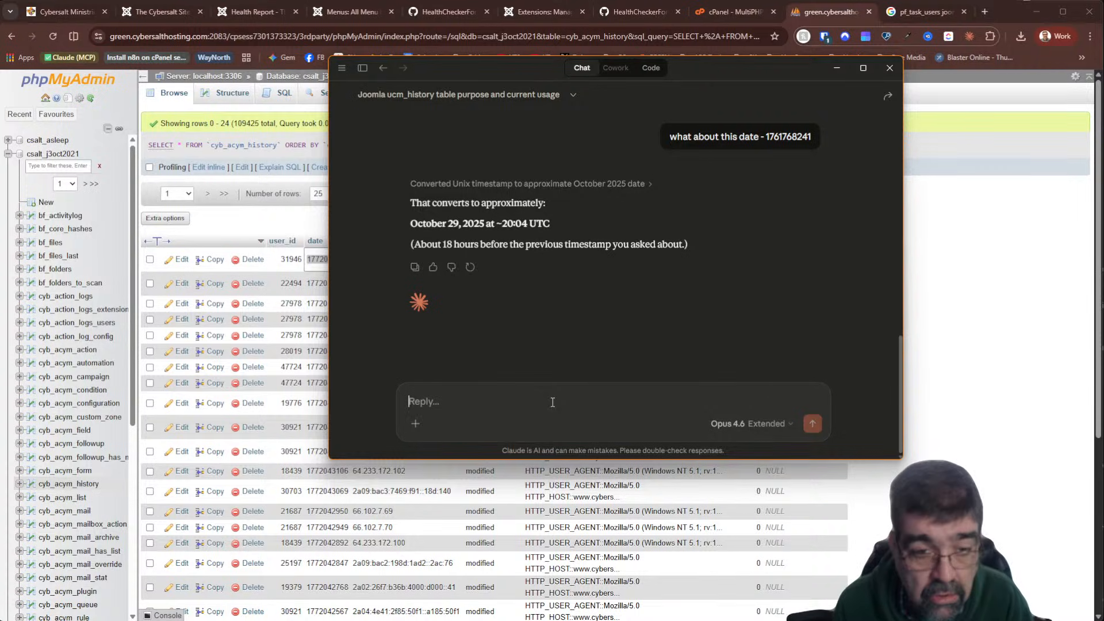
{"action": "type", "text": "an"}
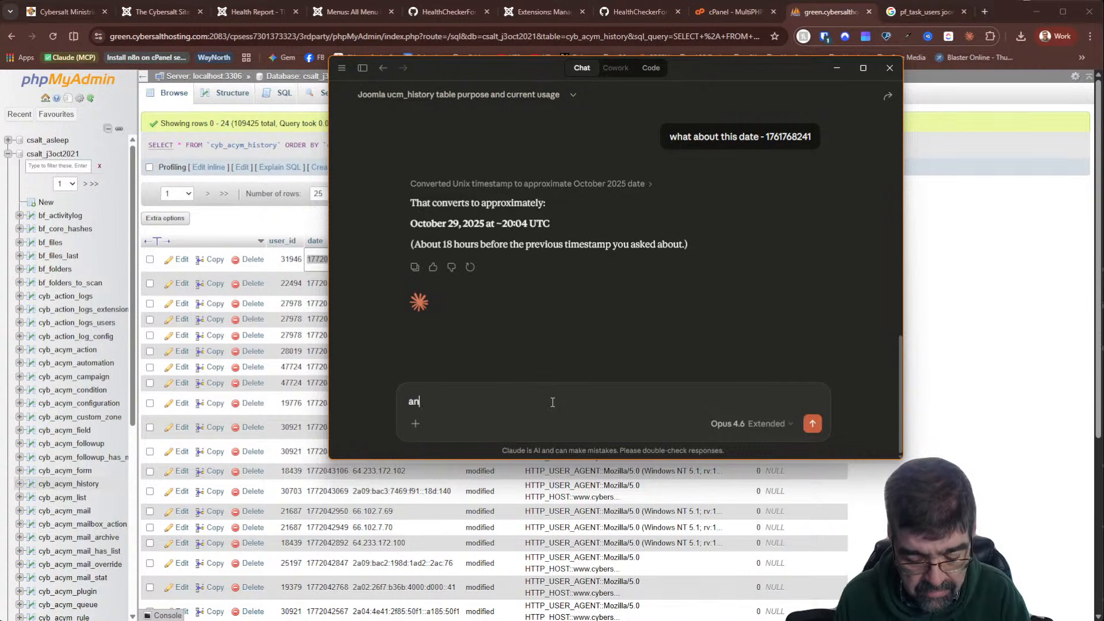
{"action": "type", "text": "d this one ?"}
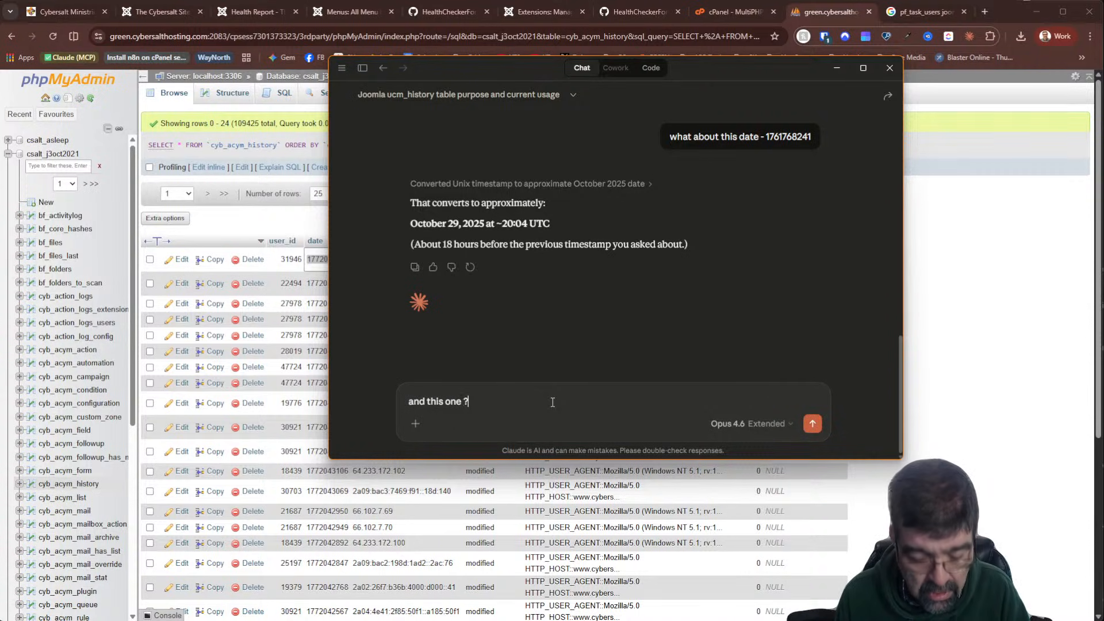
{"action": "key", "text": "ctrl+v"}
{"action": "key", "text": "Return"}
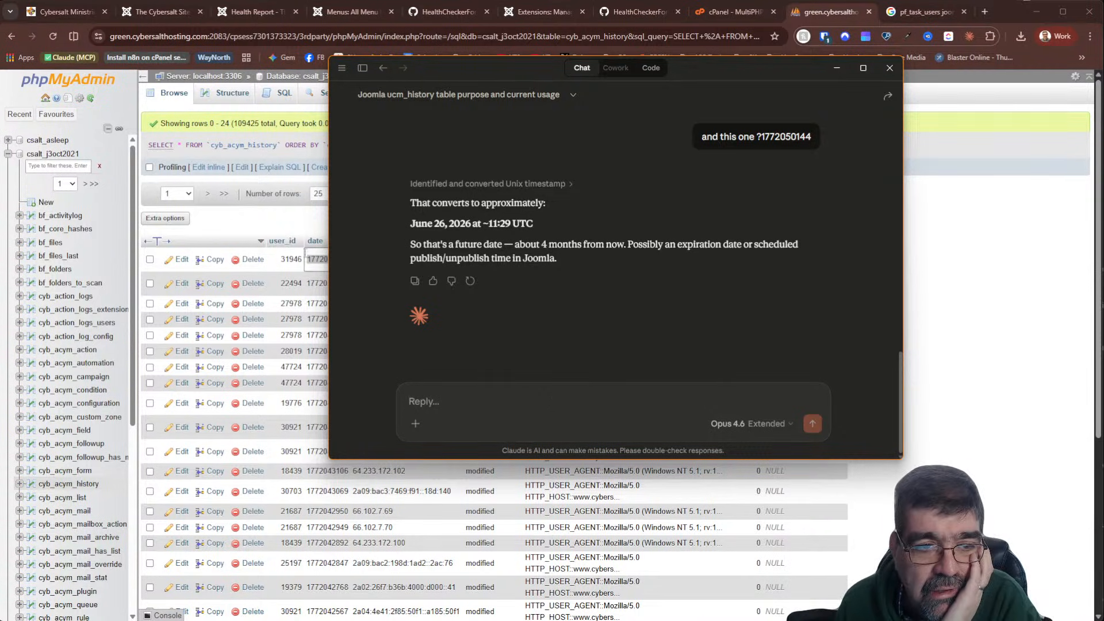
{"action": "left_click", "coordinate": [291, 223]}
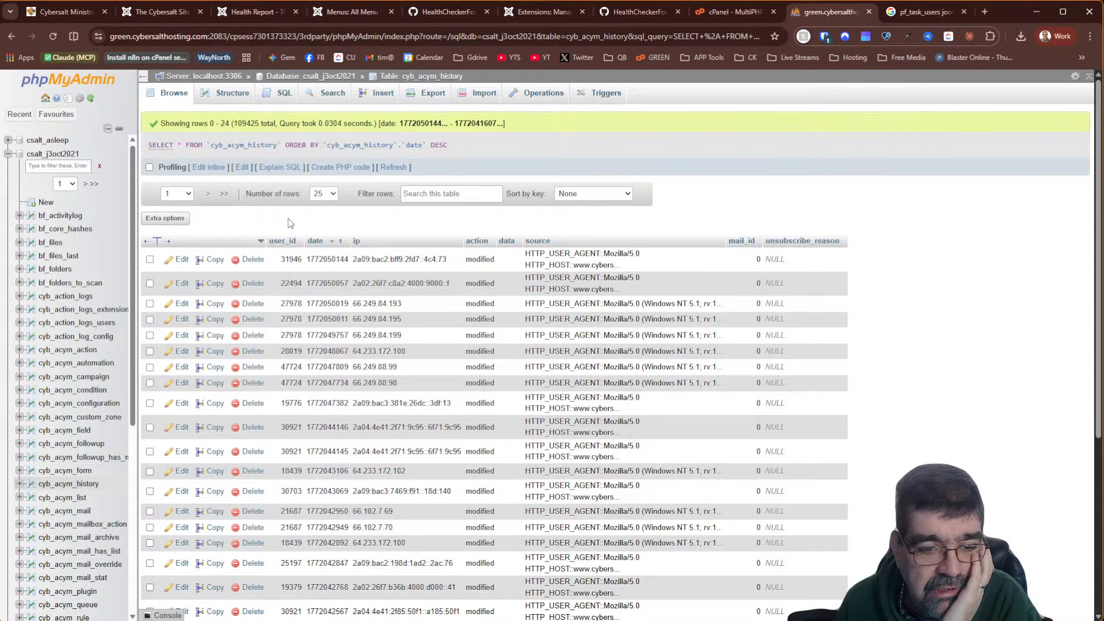
{"action": "scroll", "coordinate": [654, 326], "scroll_direction": "down", "scroll_amount": 5}
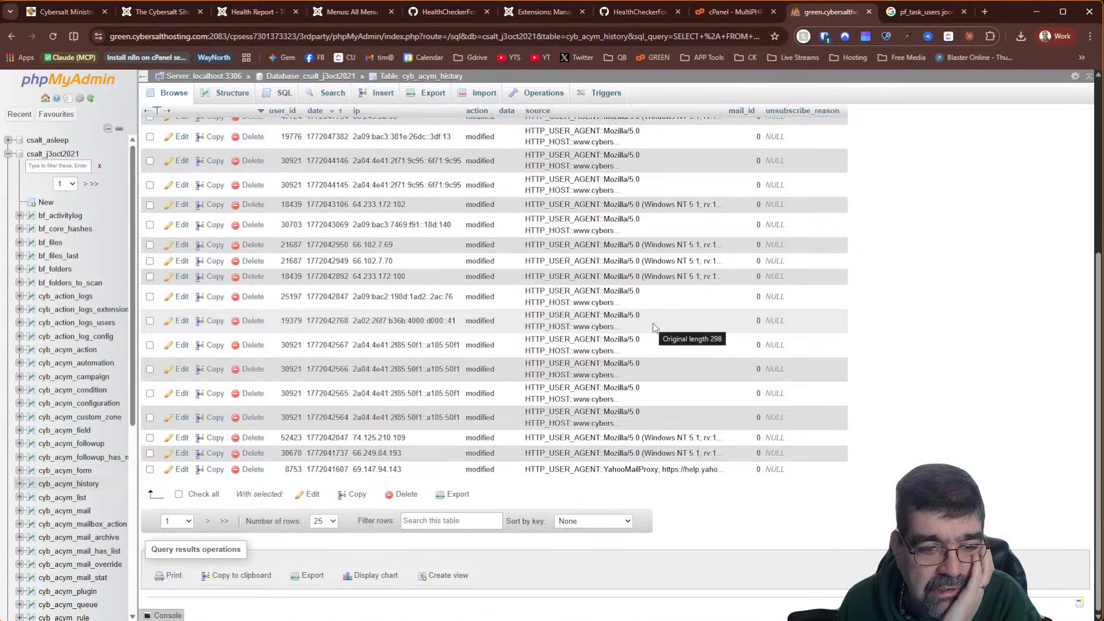
{"action": "scroll", "coordinate": [653, 323], "scroll_direction": "up", "scroll_amount": 5}
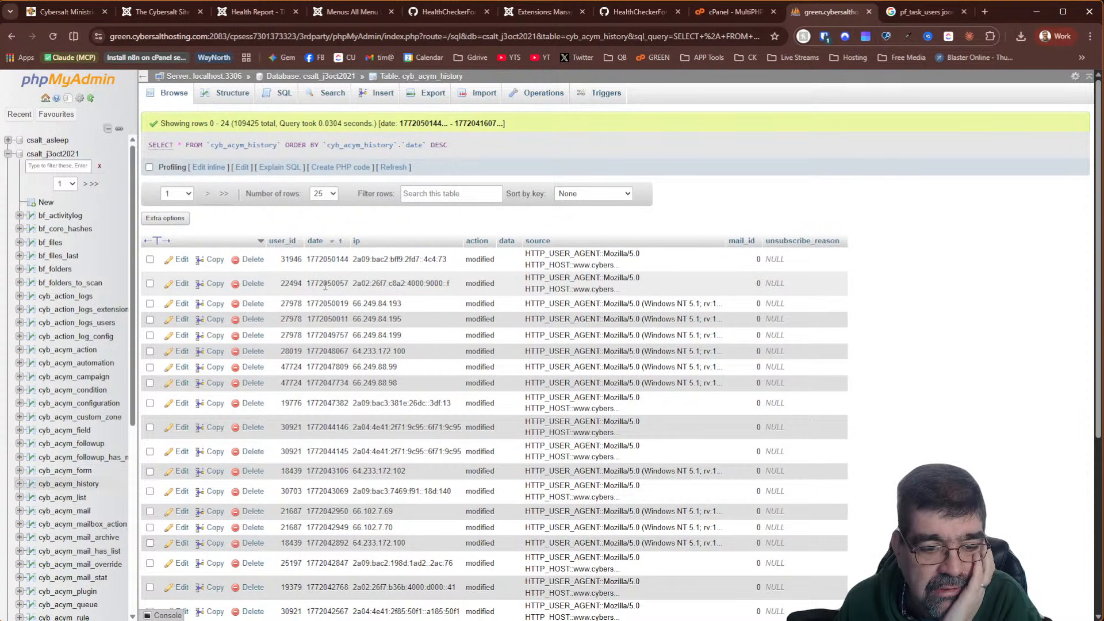
{"action": "scroll", "coordinate": [325, 286], "scroll_direction": "down", "scroll_amount": 5}
{"action": "scroll", "coordinate": [326, 285], "scroll_direction": "up", "scroll_amount": 5}
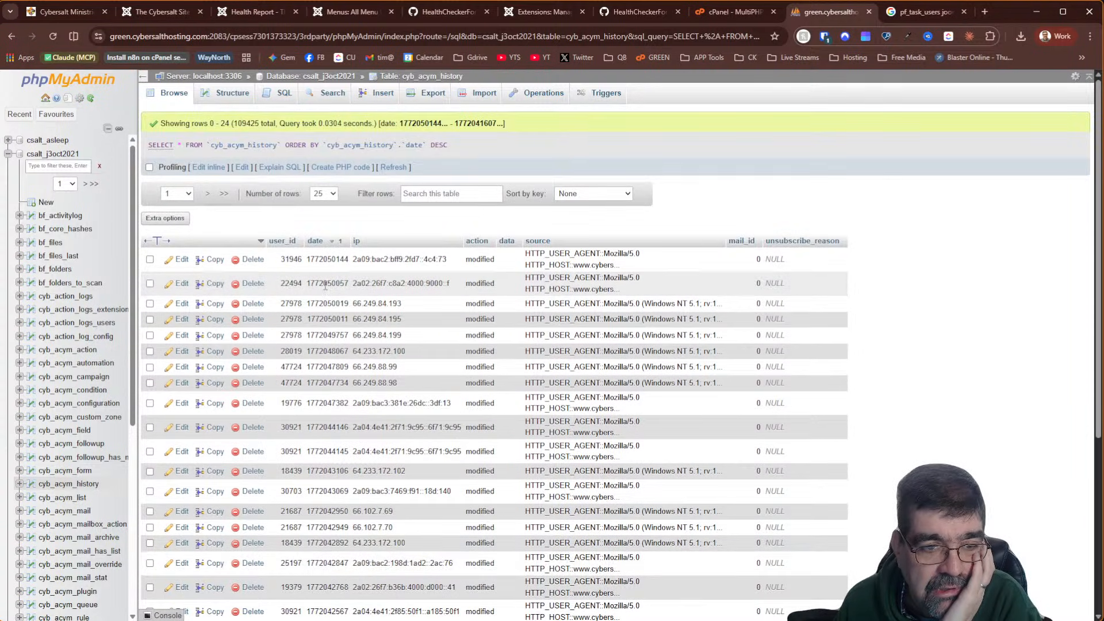
{"action": "double_click", "coordinate": [322, 286]}
{"action": "key", "text": "ctrl+c"}
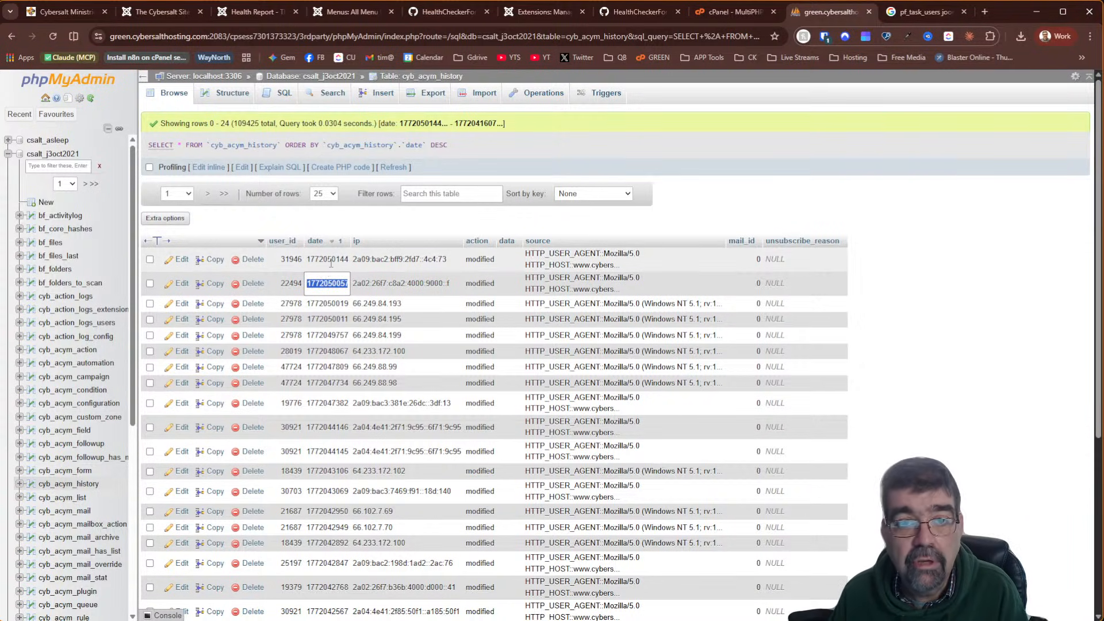
{"action": "key", "text": "alt+Tab"}
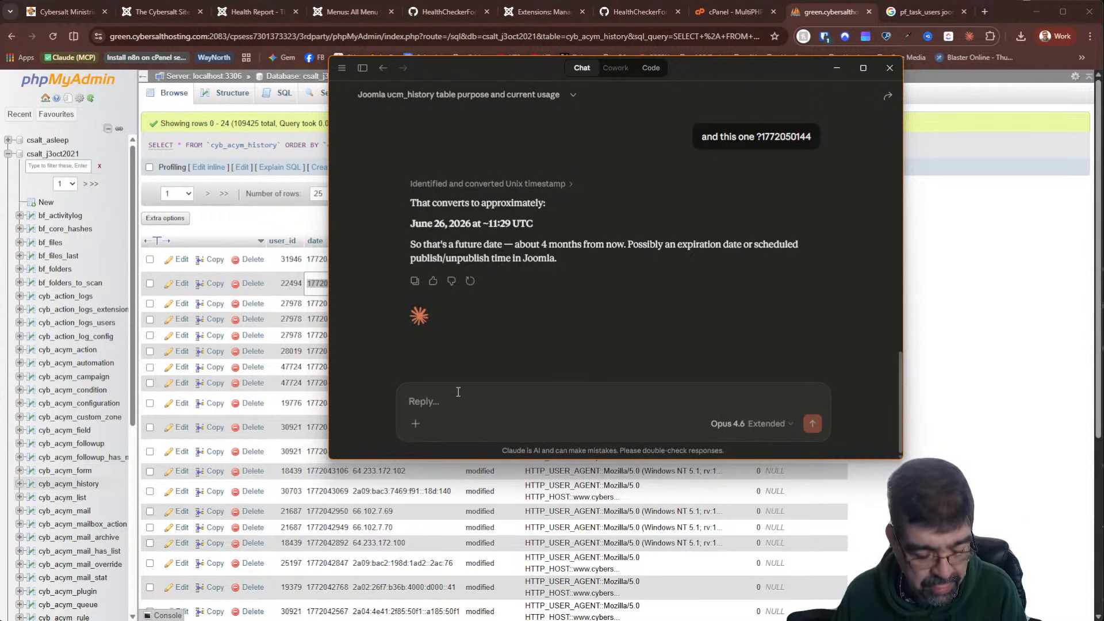
{"action": "type", "text": "and this"}
{"action": "key", "text": "ctrl+v"}
{"action": "key", "text": "Return"}
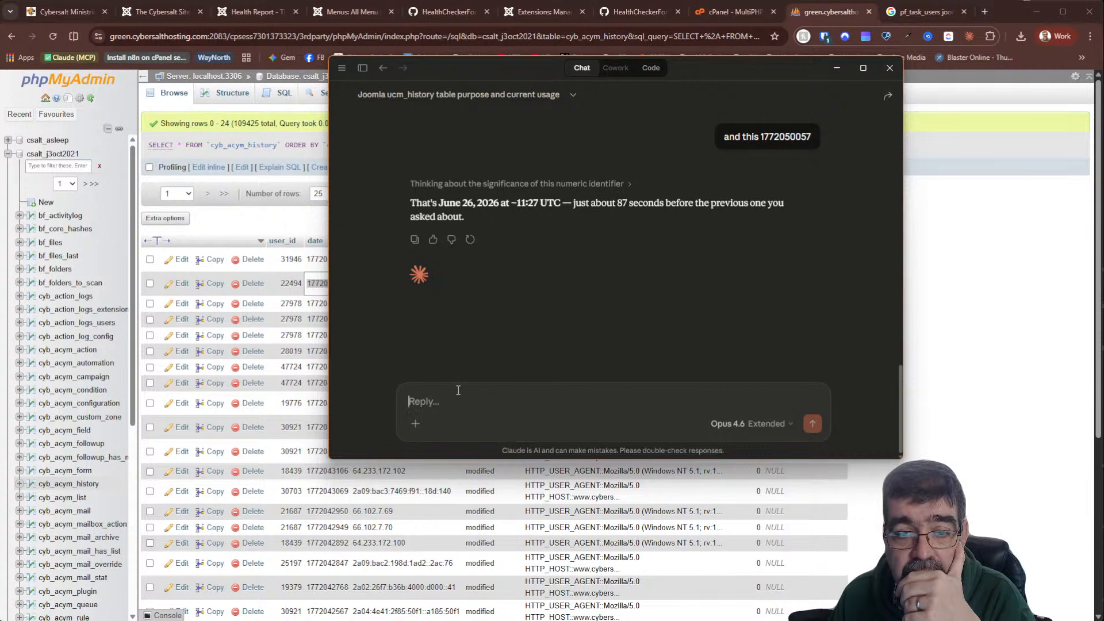
{"action": "left_click", "coordinate": [264, 225]}
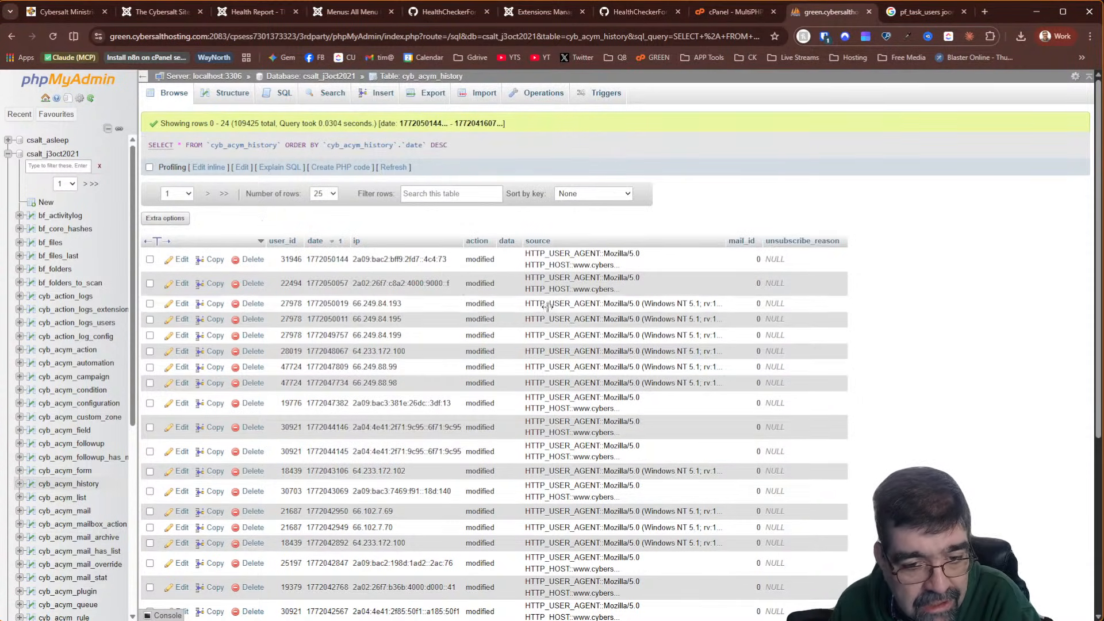
{"action": "scroll", "coordinate": [629, 418], "scroll_direction": "down", "scroll_amount": 5}
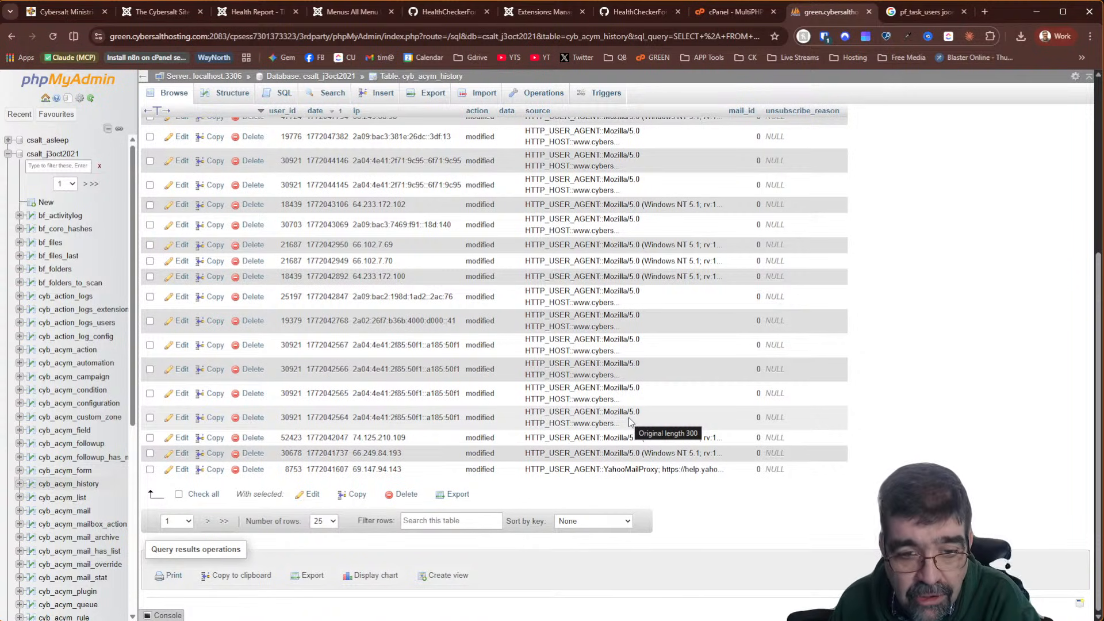
{"action": "scroll", "coordinate": [630, 422], "scroll_direction": "up", "scroll_amount": 5}
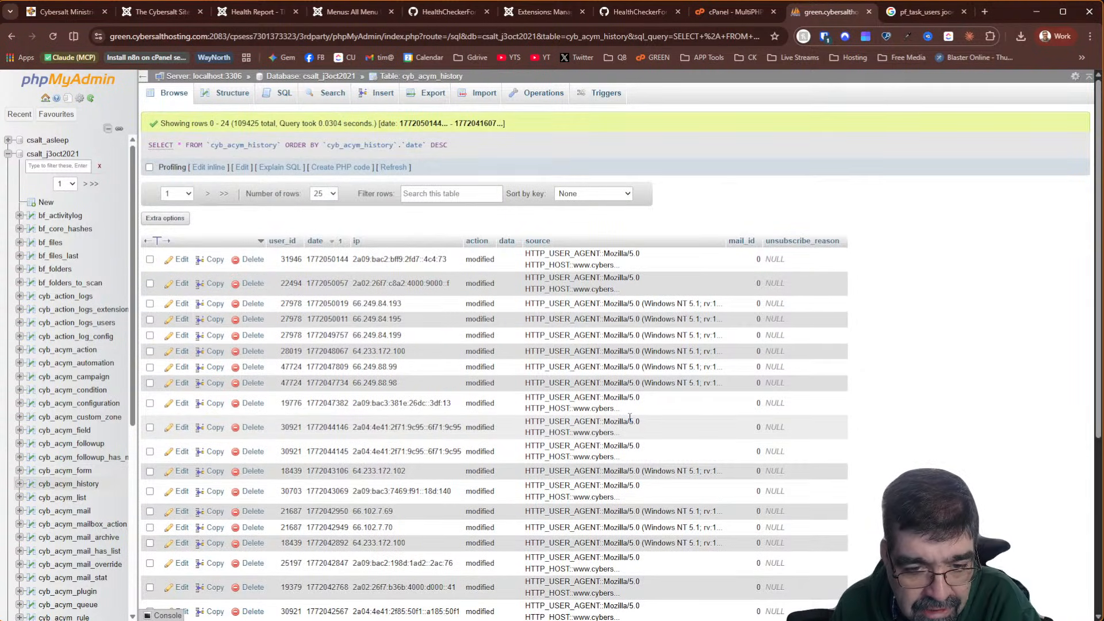
{"action": "scroll", "coordinate": [629, 417], "scroll_direction": "down", "scroll_amount": 5}
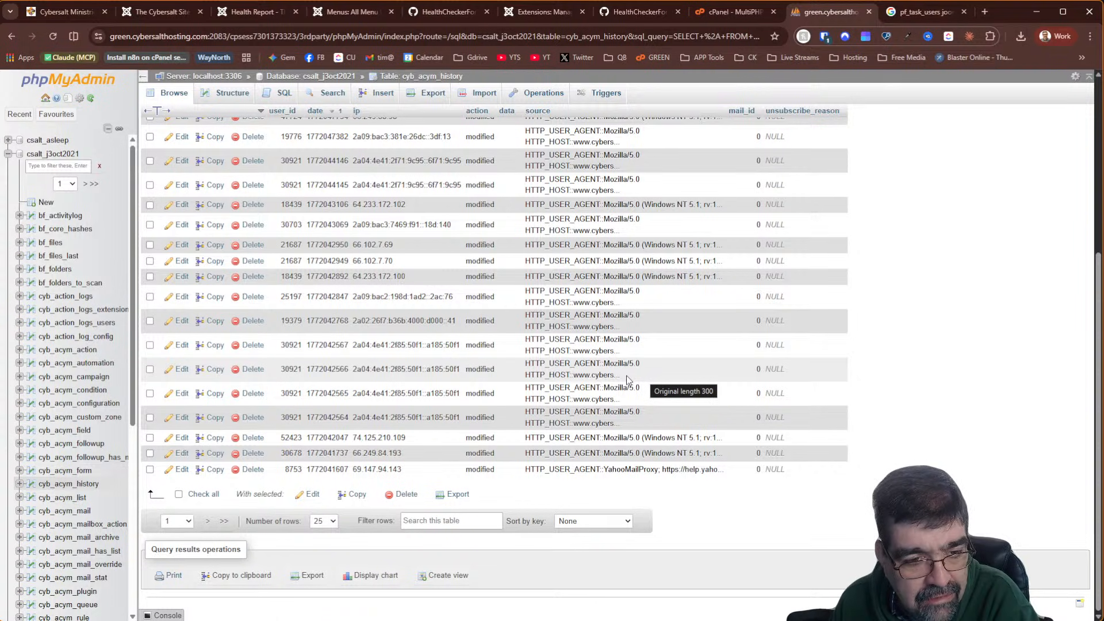
{"action": "scroll", "coordinate": [628, 380], "scroll_direction": "up", "scroll_amount": 5}
{"action": "left_click", "coordinate": [315, 241]}
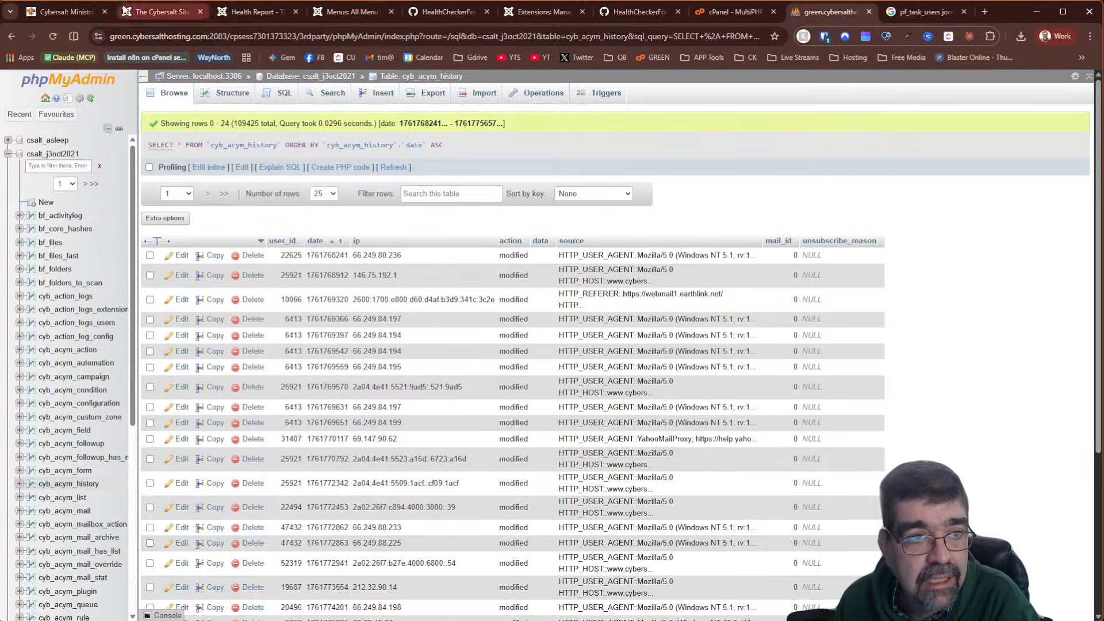
{"action": "left_click", "coordinate": [161, 11]}
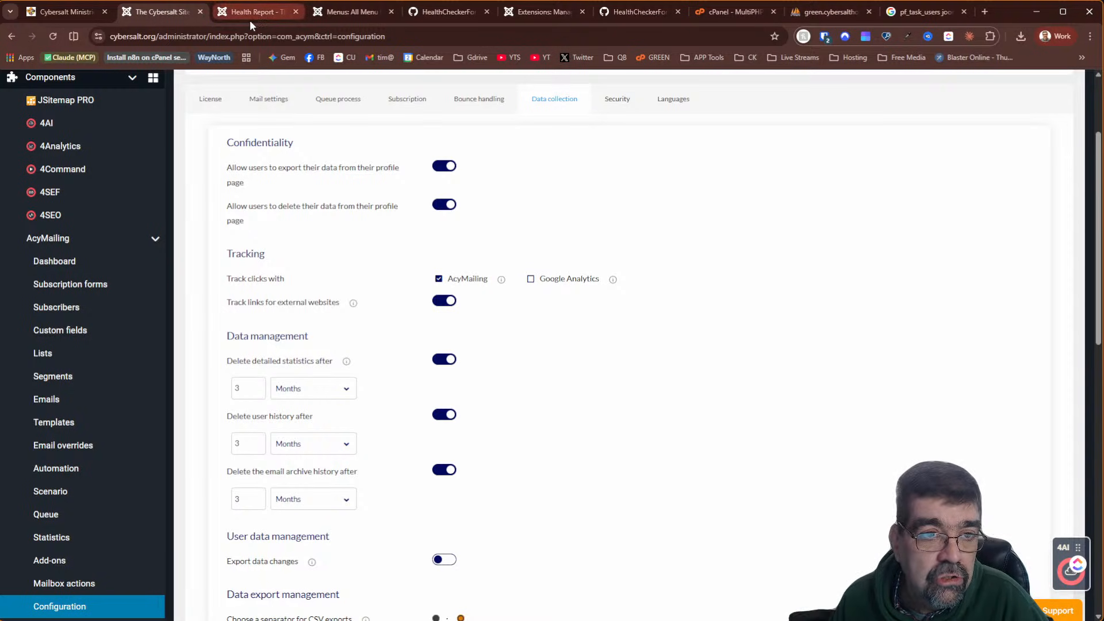
Highlight cyb_acym_history's 270.17 MB in Database Size, then open the JMail Log dashboard
{"action": "left_click", "coordinate": [268, 16]}
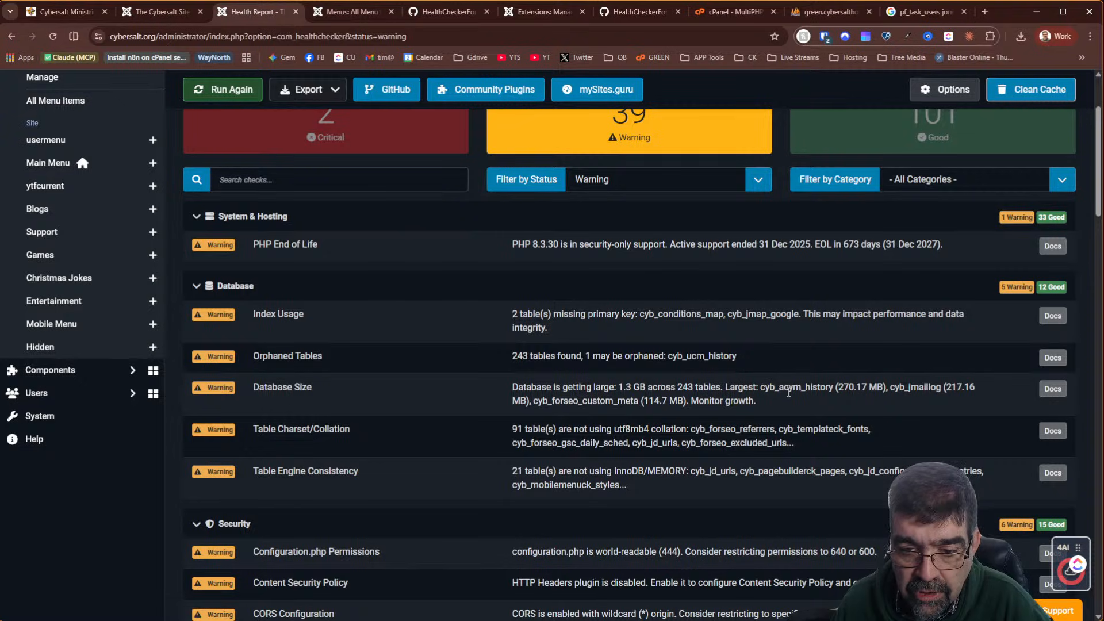
{"action": "left_click_drag", "start_coordinate": [838, 387], "coordinate": [869, 386]}
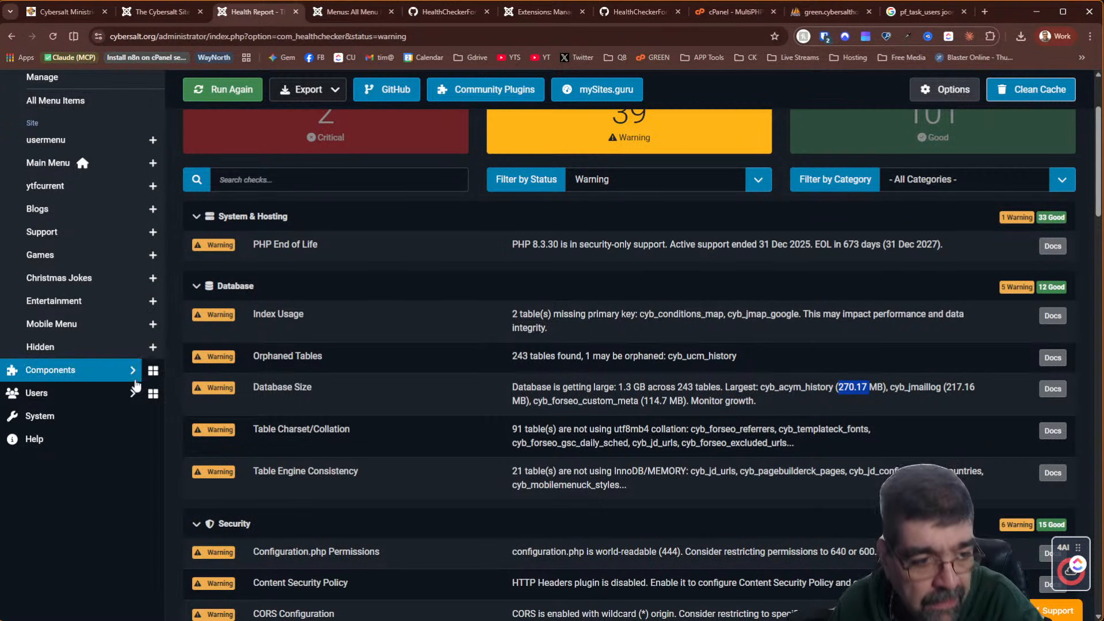
{"action": "left_click", "coordinate": [91, 374]}
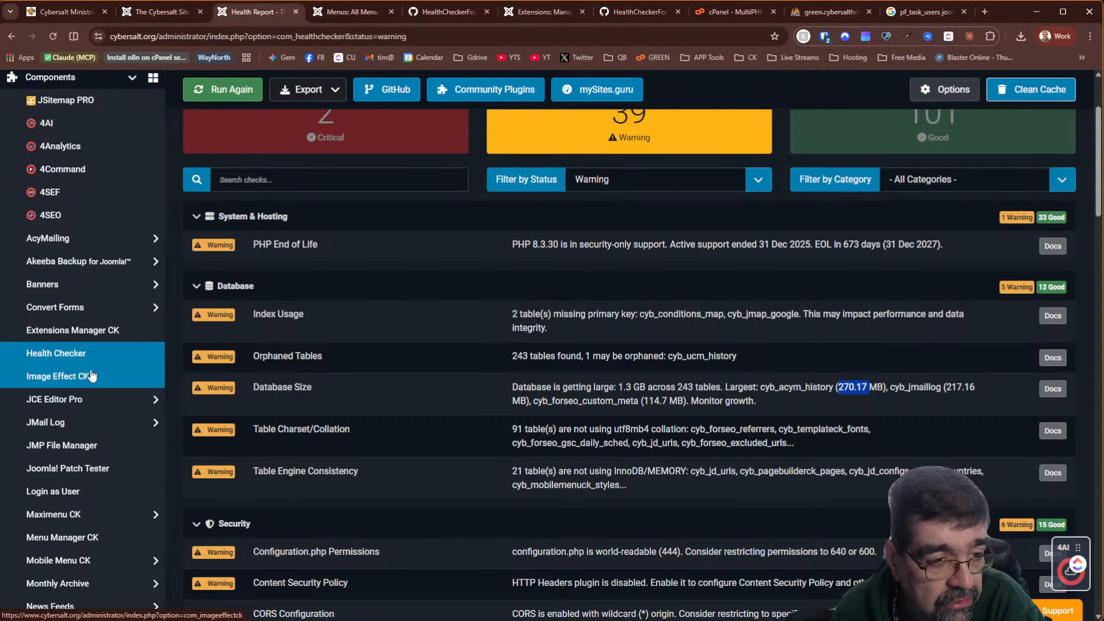
{"action": "left_click", "coordinate": [75, 426]}
{"action": "left_click", "coordinate": [74, 446]}
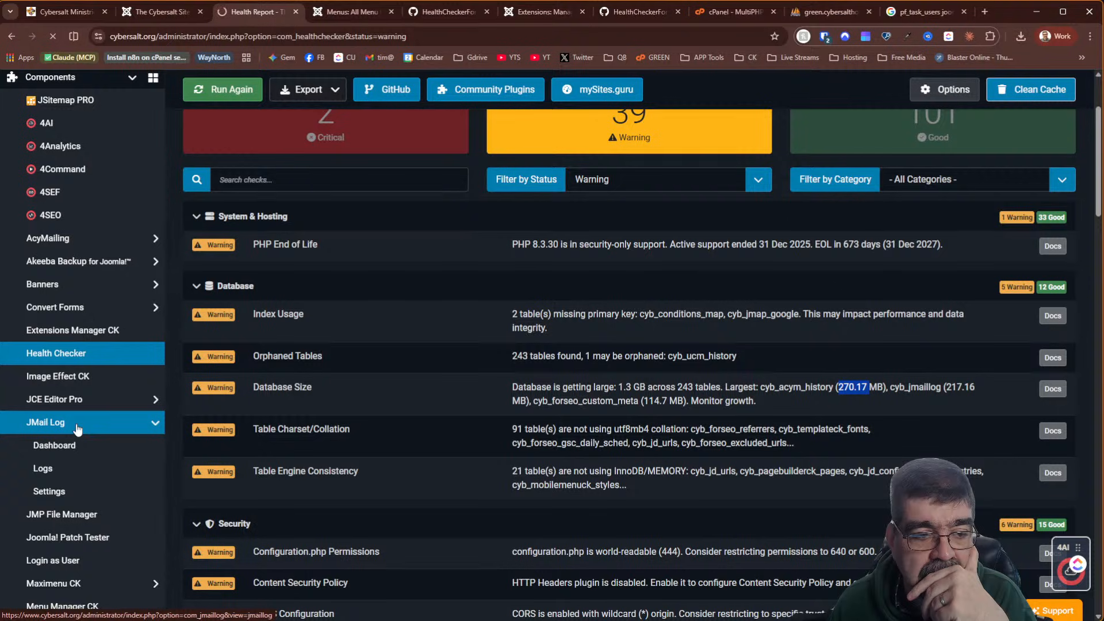
{"action": "scroll", "coordinate": [77, 428], "scroll_direction": "down", "scroll_amount": 2}
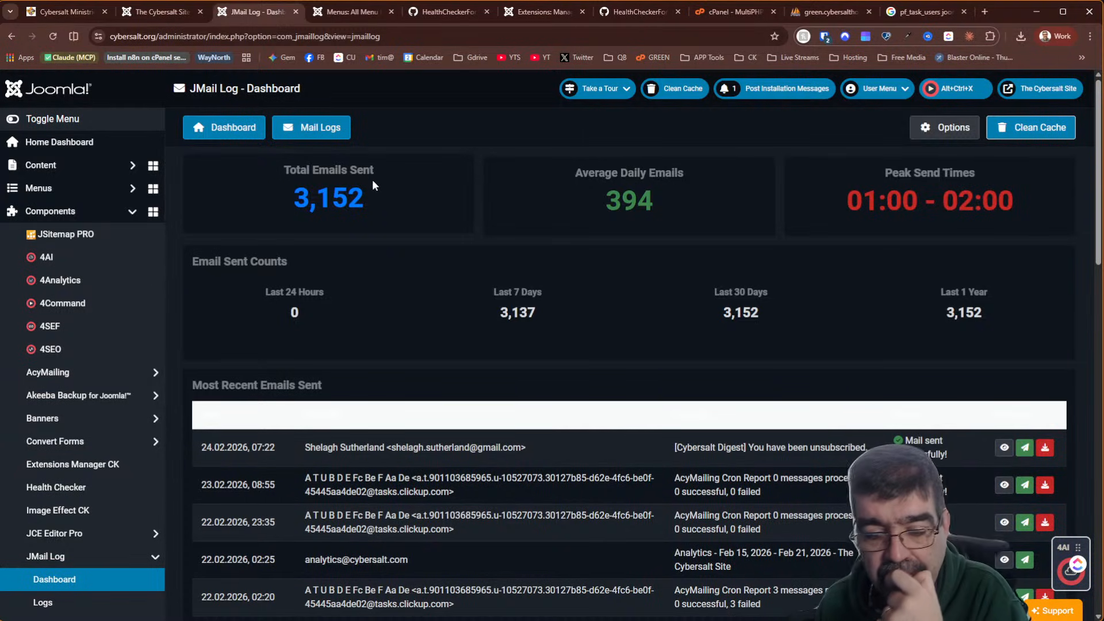
Review the JMail Log chart and logged emails, then open the JMail Log Parameters page
{"action": "scroll", "coordinate": [372, 166], "scroll_direction": "down", "scroll_amount": 10}
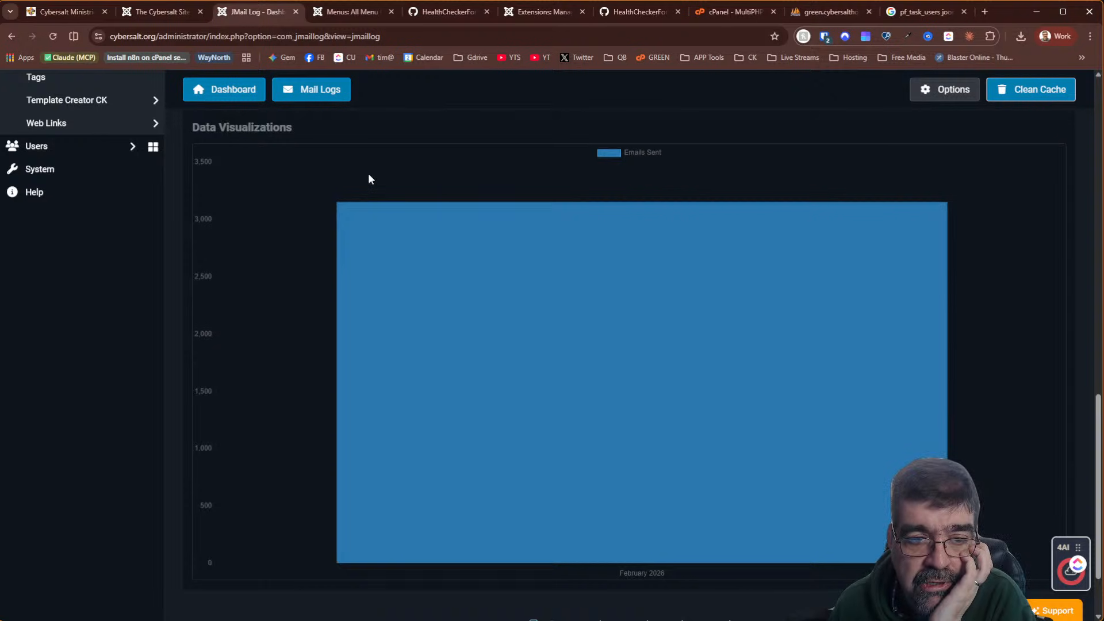
{"action": "scroll", "coordinate": [369, 180], "scroll_direction": "up", "scroll_amount": 4}
{"action": "scroll", "coordinate": [368, 174], "scroll_direction": "down", "scroll_amount": 6}
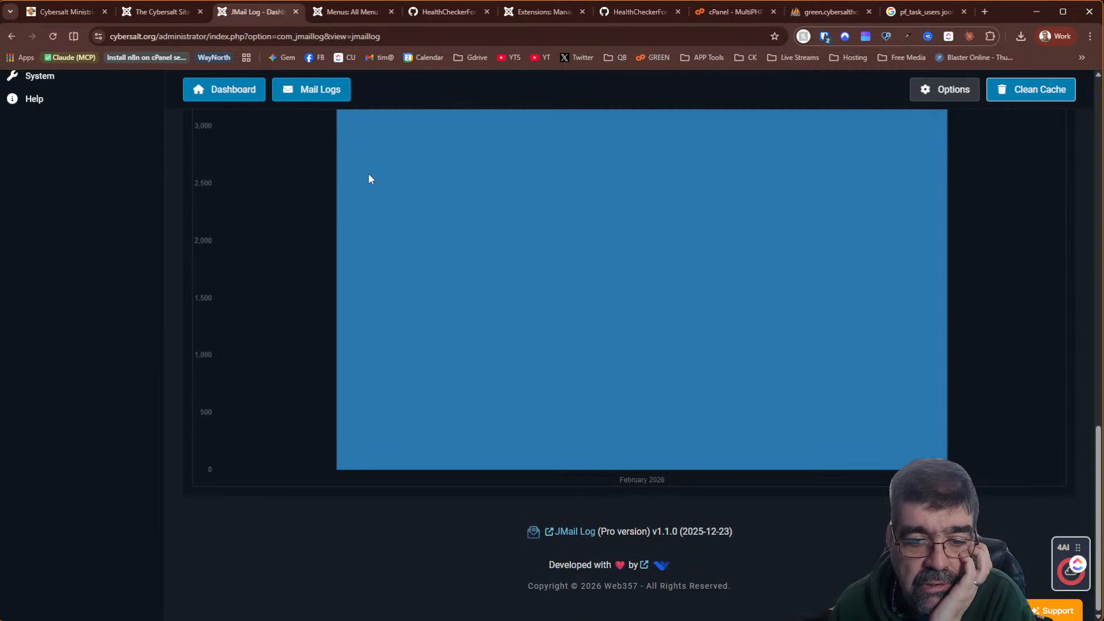
{"action": "scroll", "coordinate": [368, 174], "scroll_direction": "up", "scroll_amount": 5}
{"action": "scroll", "coordinate": [370, 174], "scroll_direction": "down", "scroll_amount": 5}
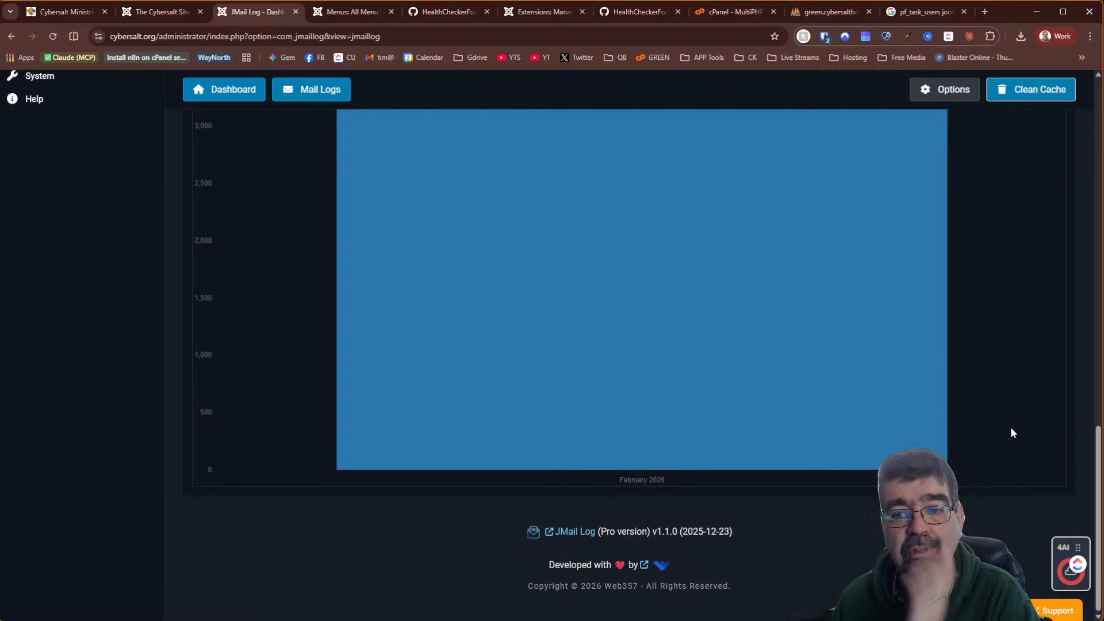
{"action": "scroll", "coordinate": [1012, 428], "scroll_direction": "up", "scroll_amount": 5}
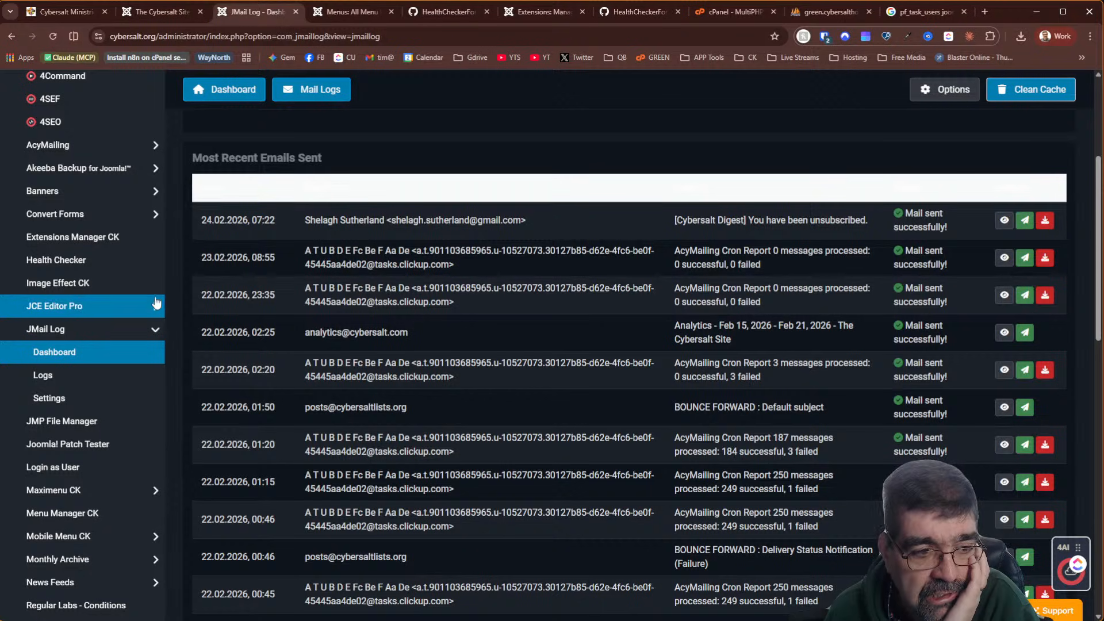
{"action": "left_click", "coordinate": [76, 377]}
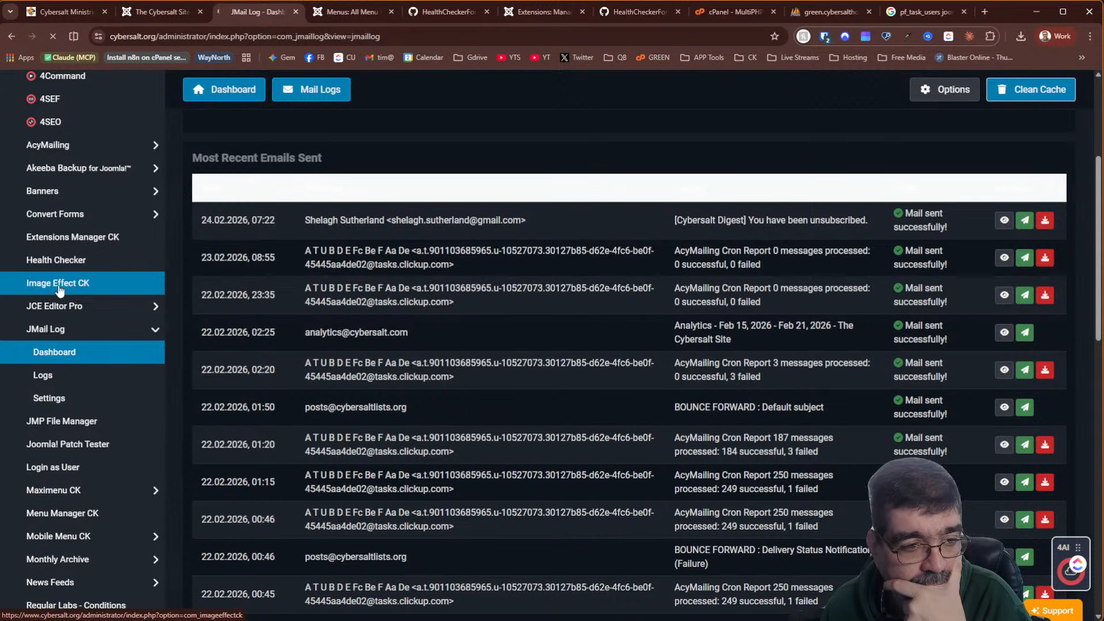
{"action": "left_click", "coordinate": [85, 402]}
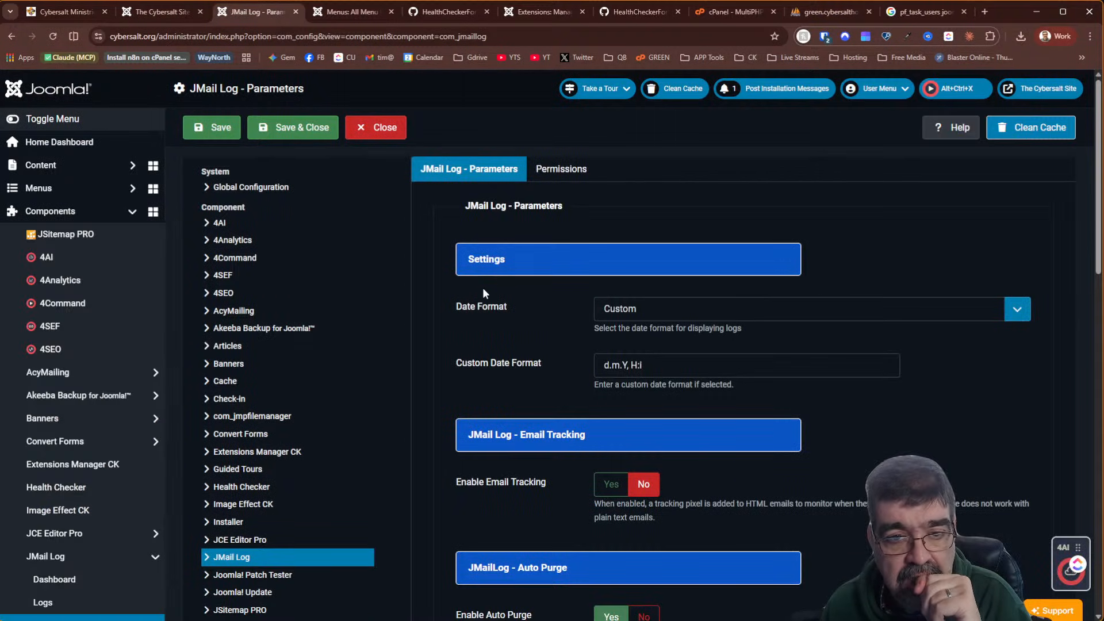
{"action": "scroll", "coordinate": [483, 293], "scroll_direction": "down", "scroll_amount": 2}
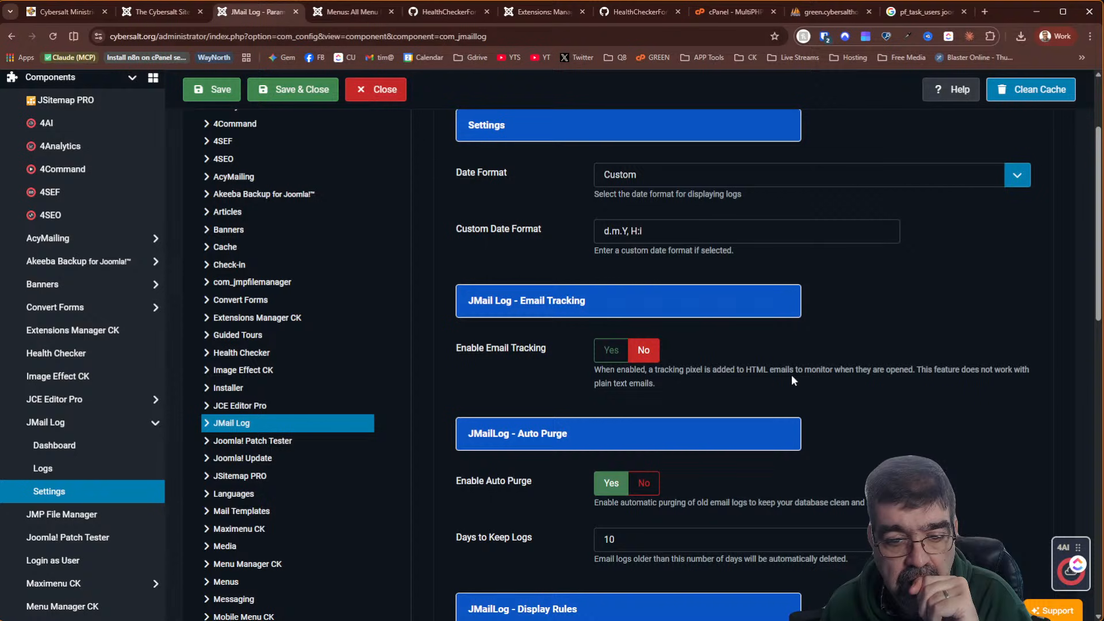
{"action": "scroll", "coordinate": [545, 378], "scroll_direction": "down", "scroll_amount": 4}
{"action": "left_click", "coordinate": [527, 270]}
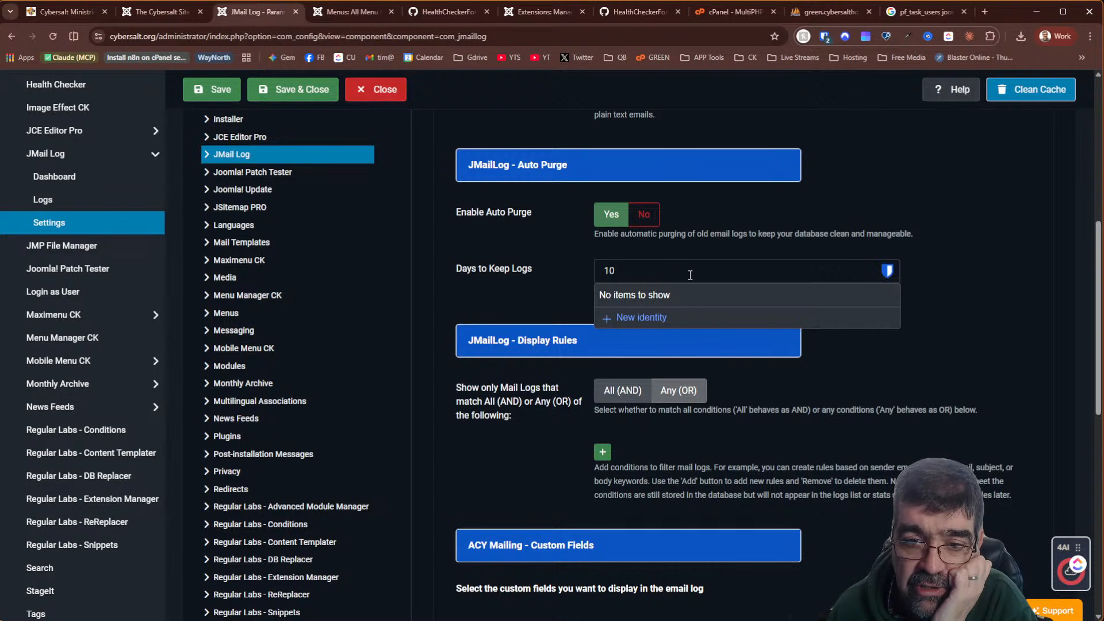
{"action": "scroll", "coordinate": [903, 439], "scroll_direction": "down", "scroll_amount": 2}
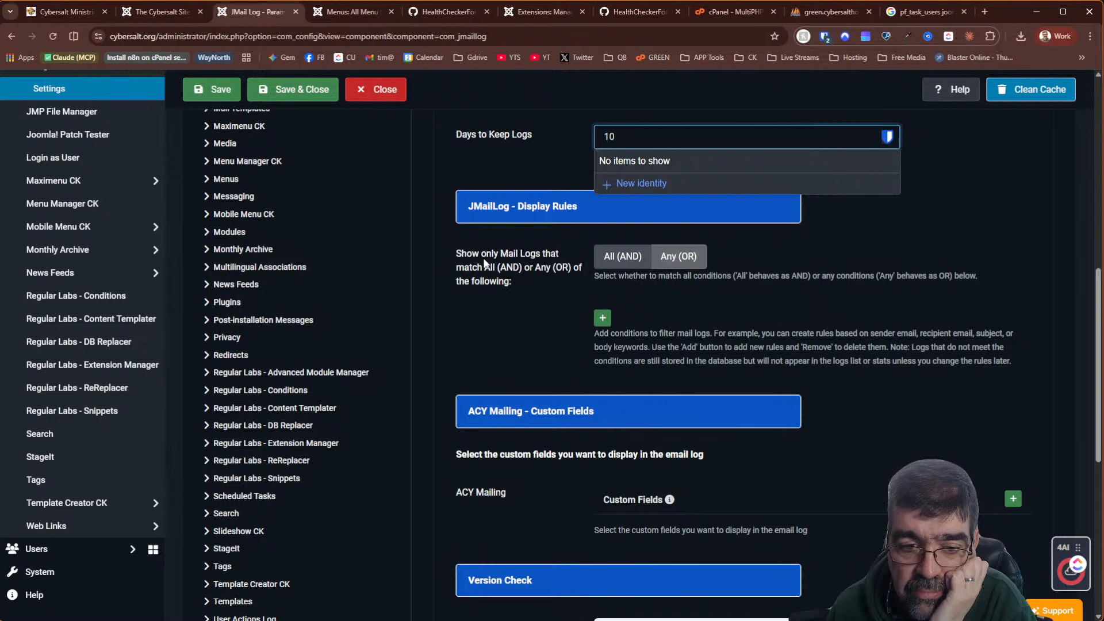
{"action": "scroll", "coordinate": [833, 464], "scroll_direction": "down", "scroll_amount": 4}
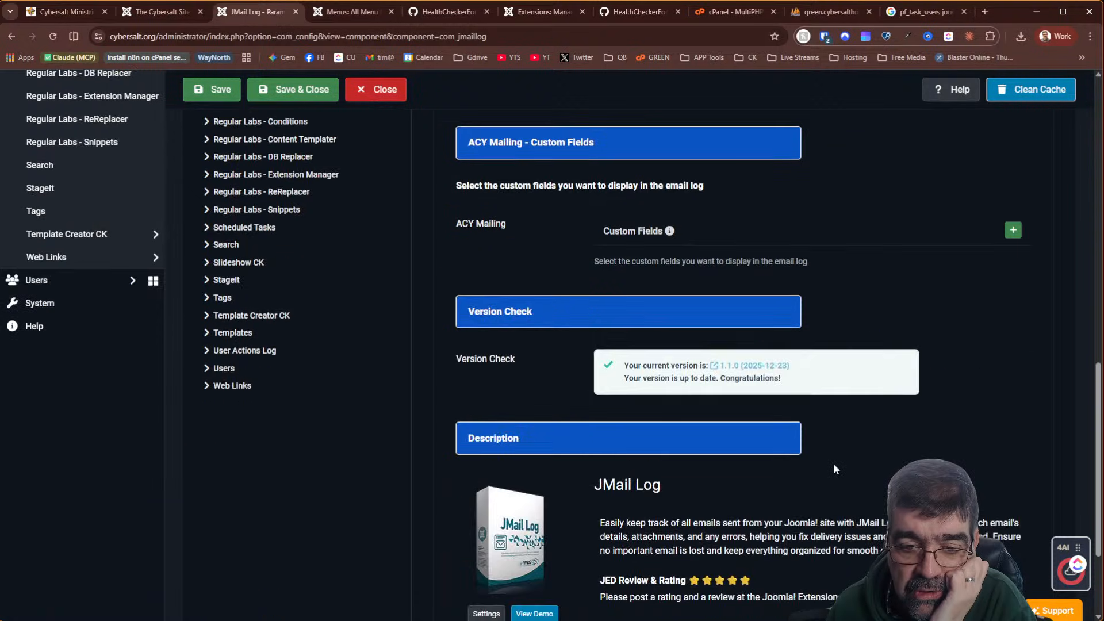
{"action": "scroll", "coordinate": [522, 345], "scroll_direction": "down", "scroll_amount": 2}
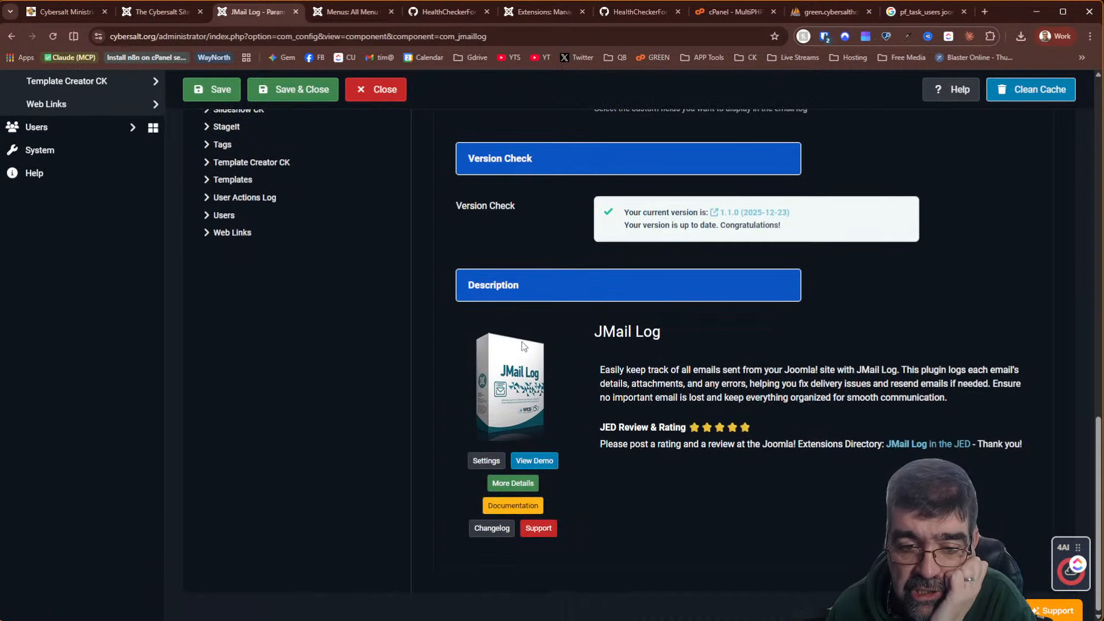
{"action": "scroll", "coordinate": [522, 345], "scroll_direction": "up", "scroll_amount": 8}
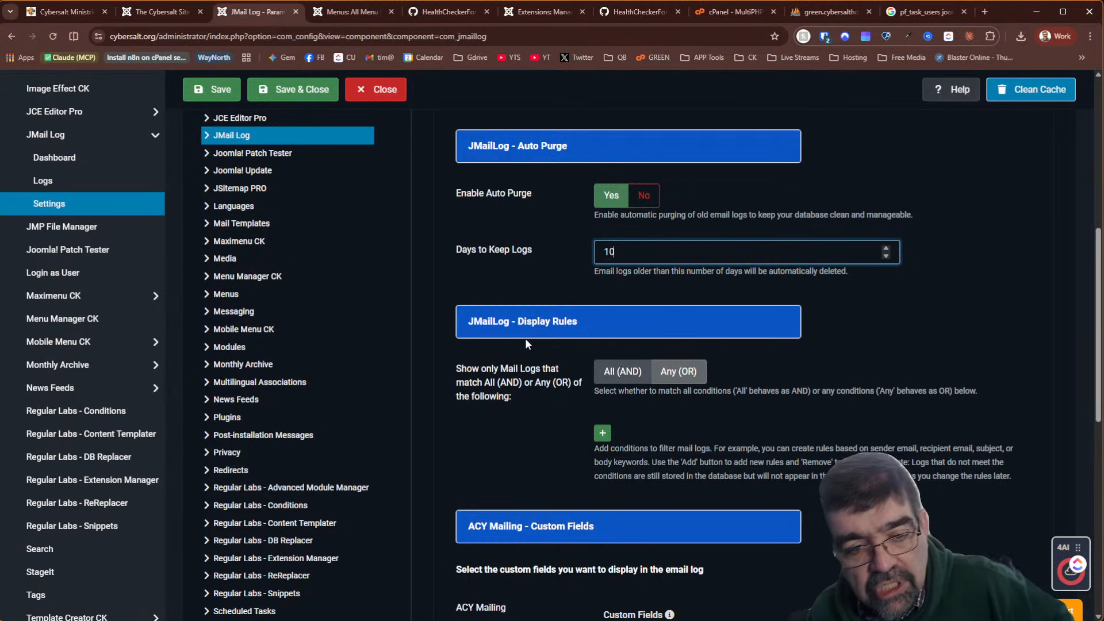
{"action": "left_click", "coordinate": [111, 190]}
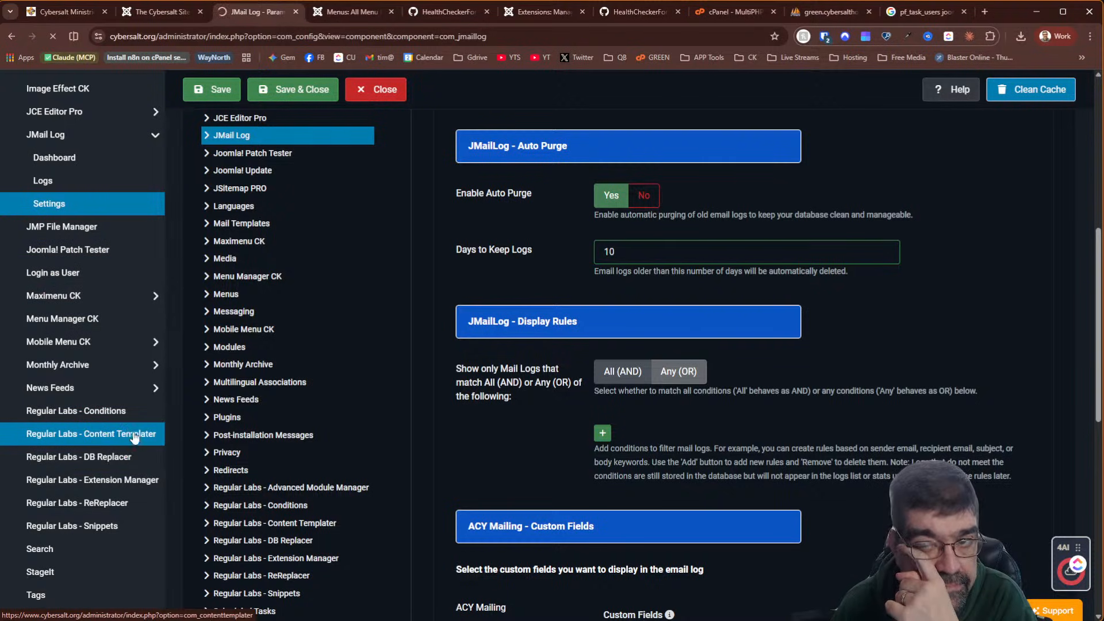
Open web357.com in a new tab and go to the JMail Log product page under Joomla! Extensions
{"action": "left_click", "coordinate": [982, 12]}
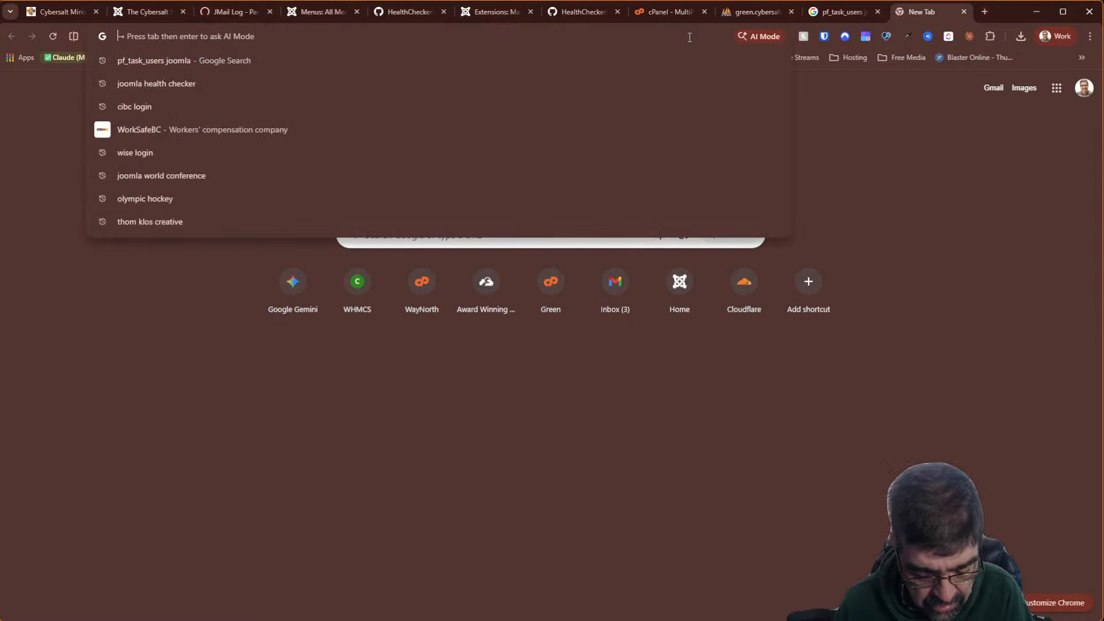
{"action": "type", "text": "web357.com"}
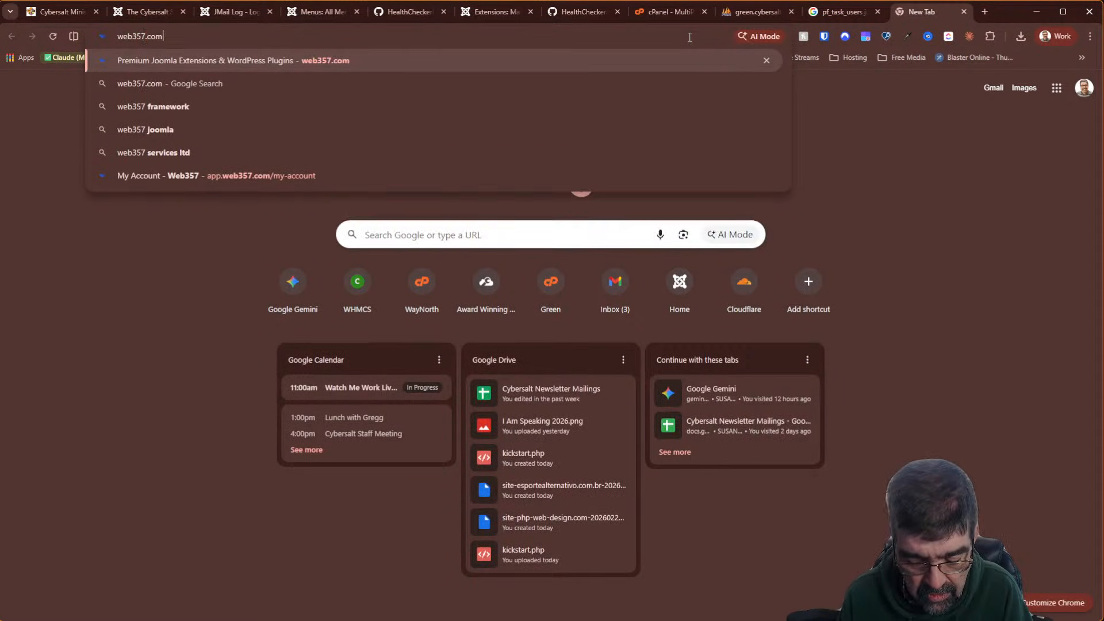
{"action": "key", "text": "Return"}
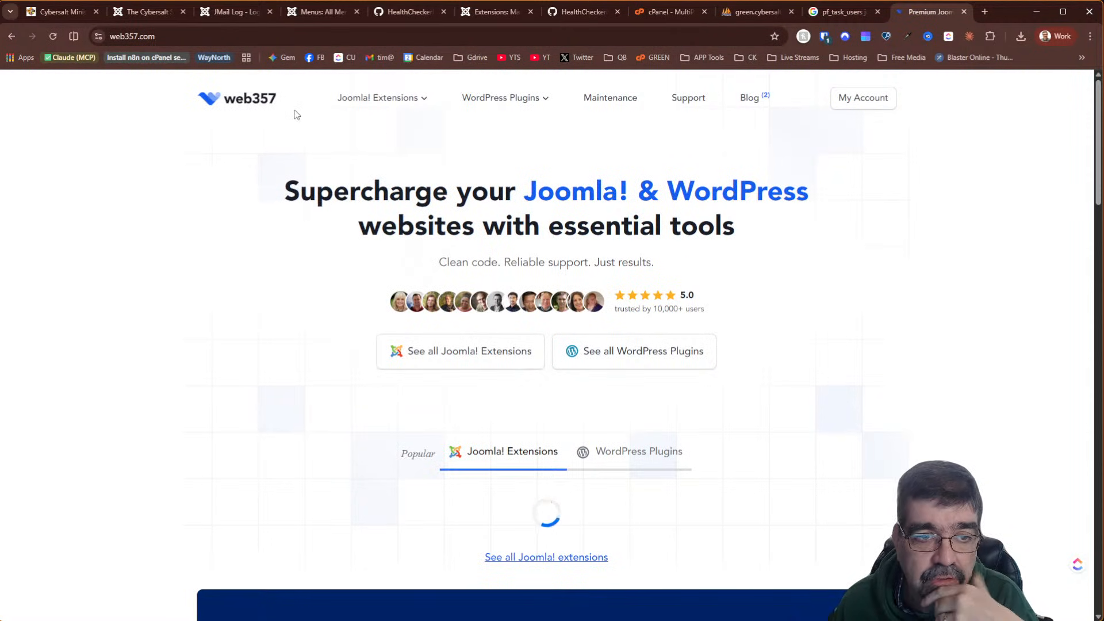
{"action": "left_click", "coordinate": [367, 99]}
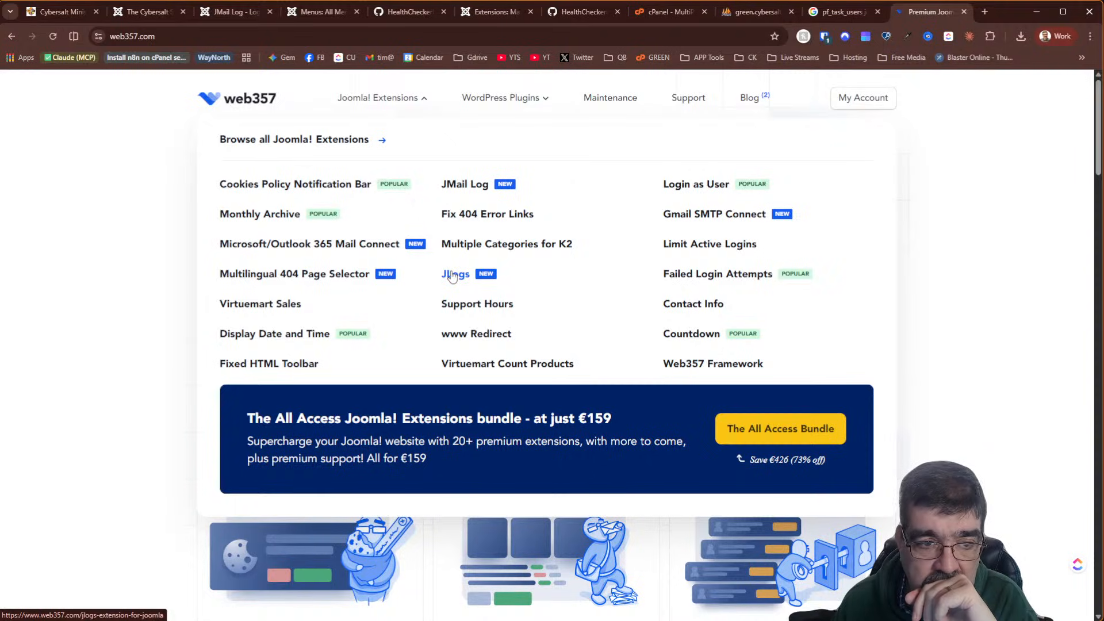
{"action": "left_click", "coordinate": [468, 185]}
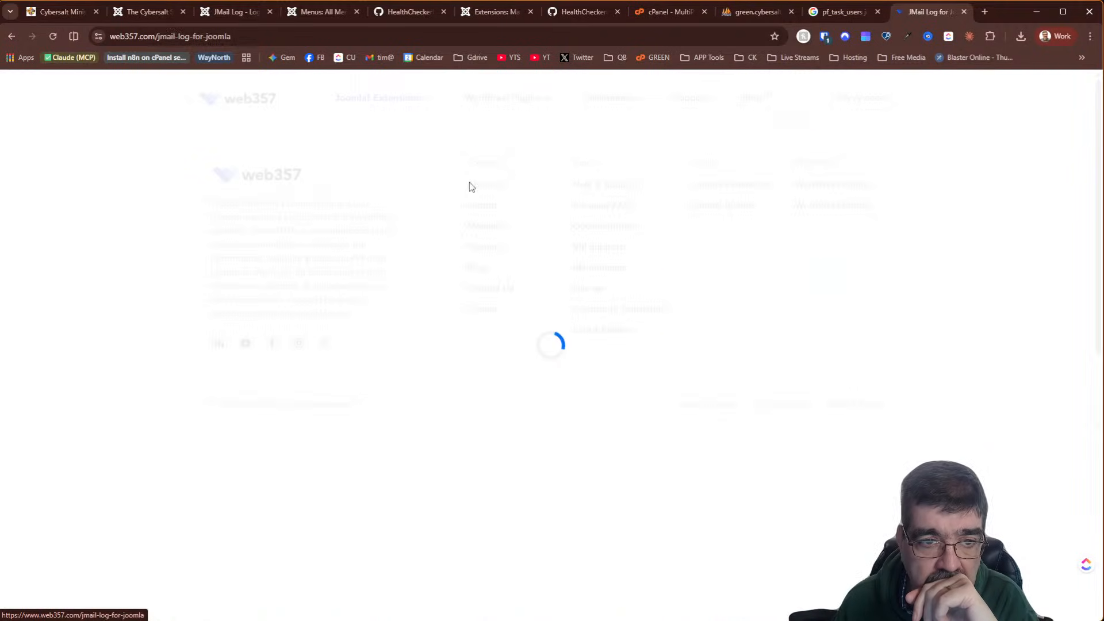
Copy the JMail Log product page address and return to the site's JMail Log logs
{"action": "right_click", "coordinate": [304, 36]}
{"action": "left_click", "coordinate": [354, 142]}
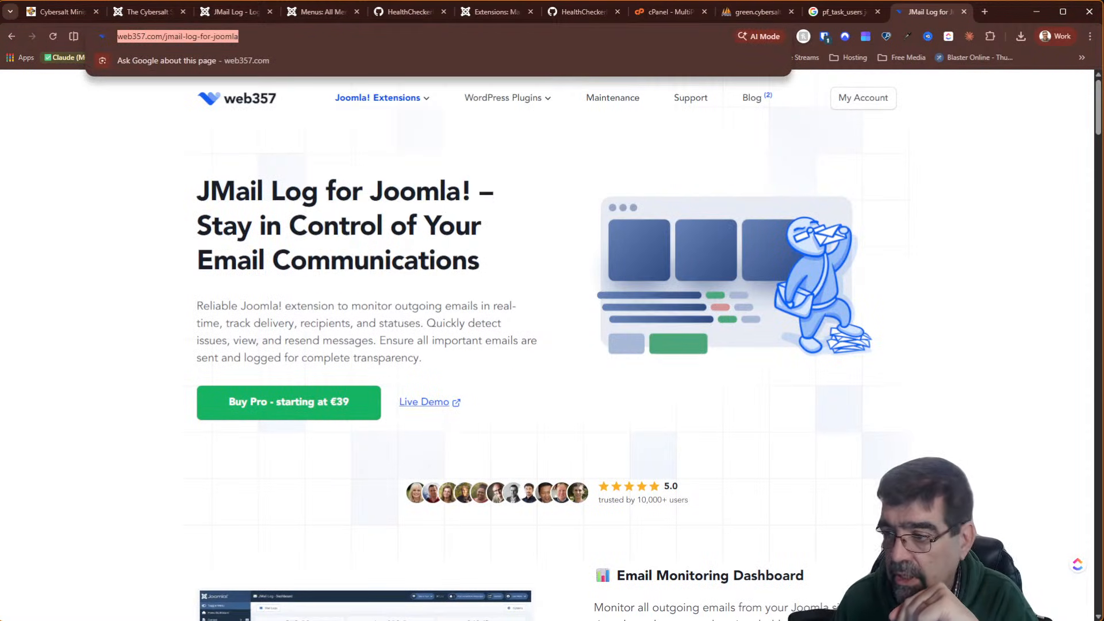
{"action": "key", "text": "alt+Tab"}
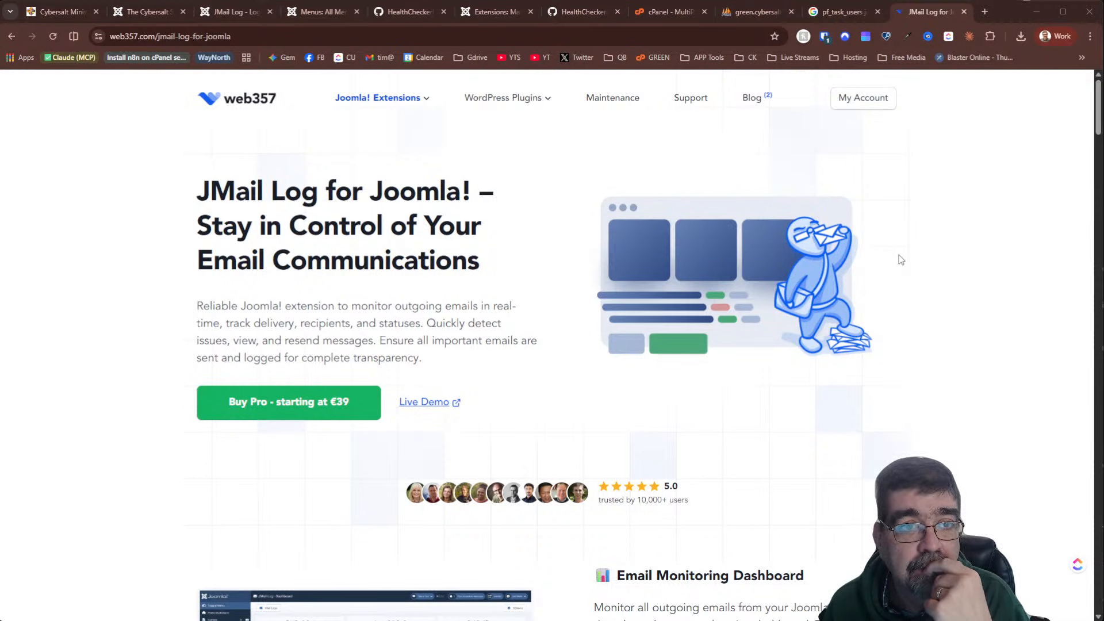
{"action": "left_click", "coordinate": [211, 15]}
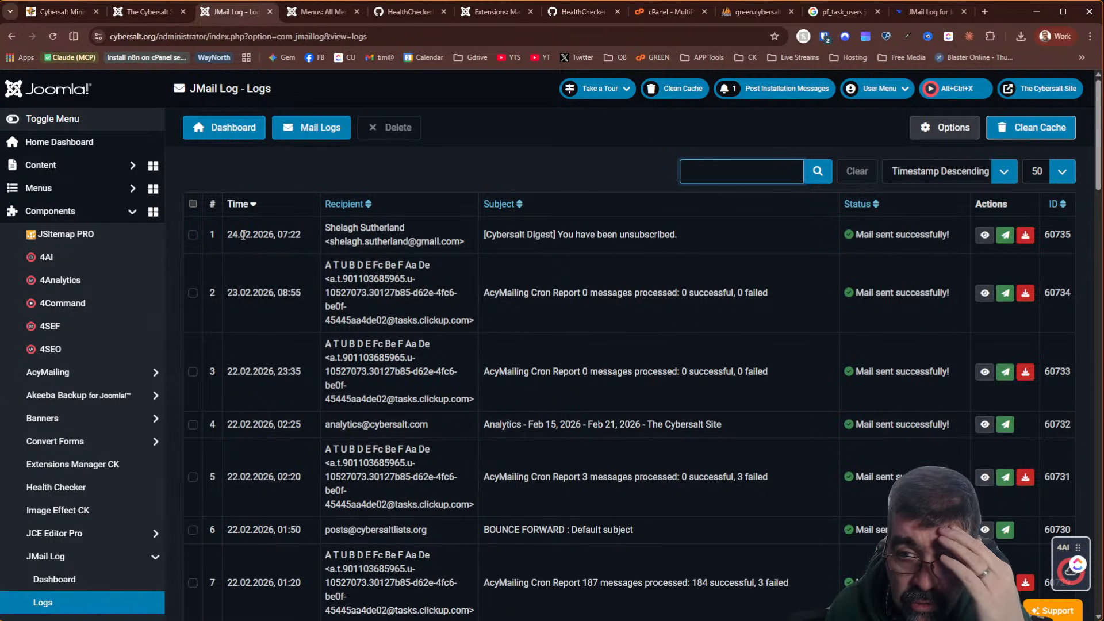
Sort the JMail Log list of 3,152 mails by time, oldest first, and scroll through it
{"action": "left_click", "coordinate": [253, 207]}
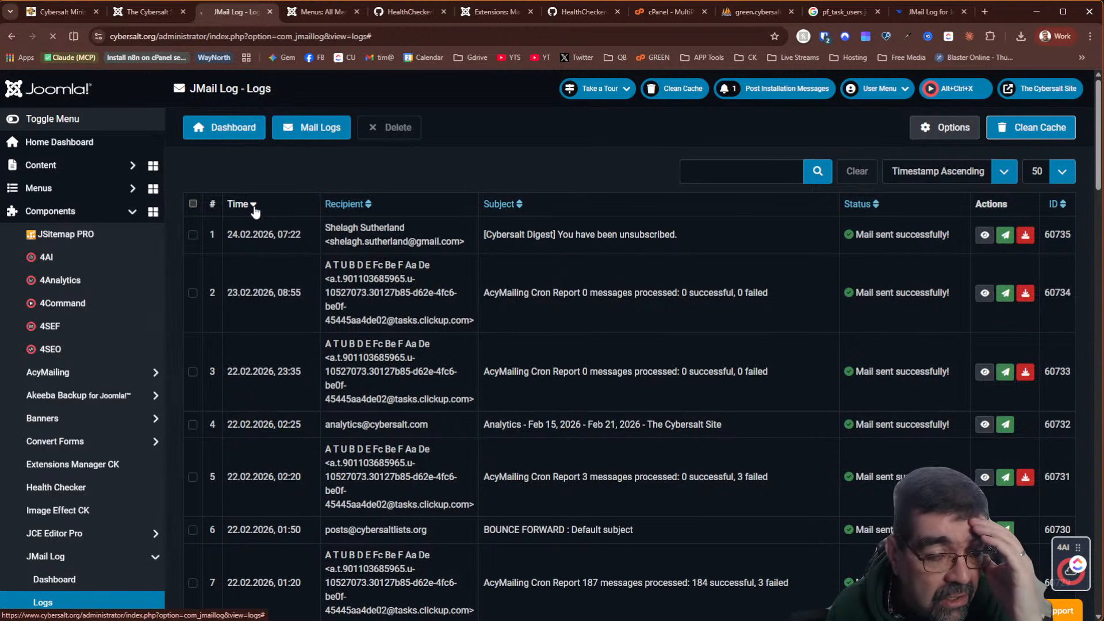
{"action": "scroll", "coordinate": [529, 320], "scroll_direction": "down", "scroll_amount": 20}
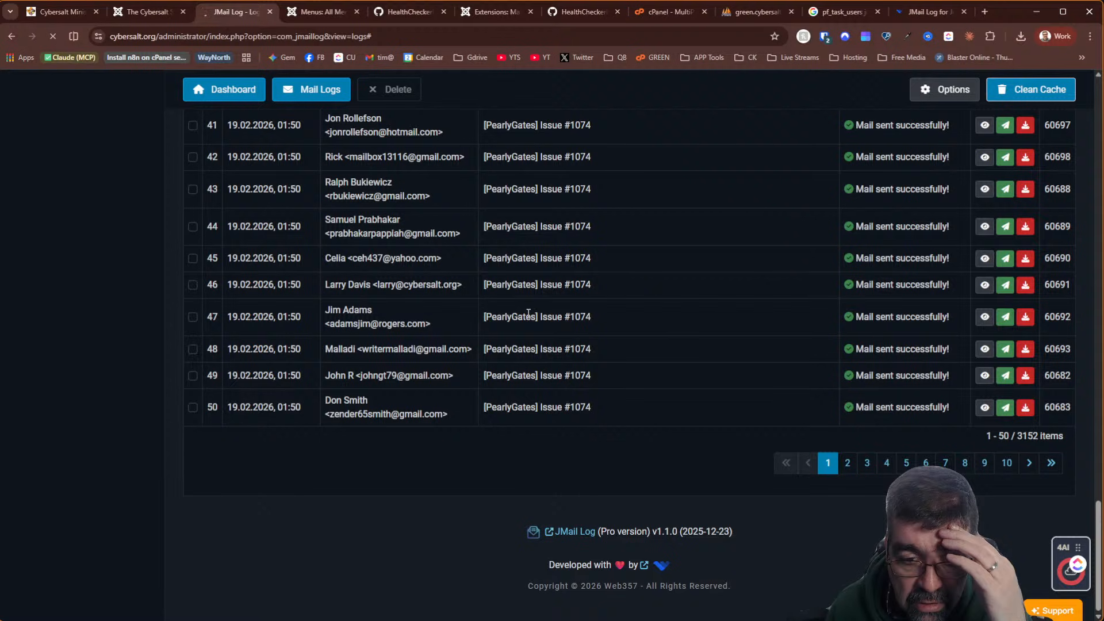
{"action": "scroll", "coordinate": [528, 314], "scroll_direction": "up", "scroll_amount": 20}
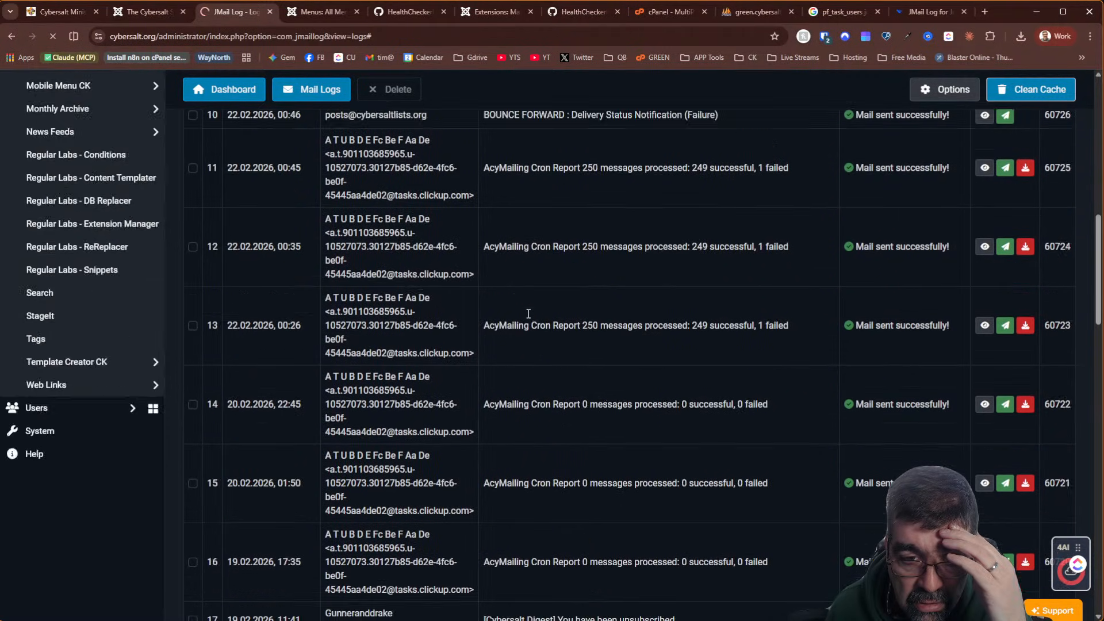
{"action": "scroll", "coordinate": [527, 312], "scroll_direction": "up", "scroll_amount": 2}
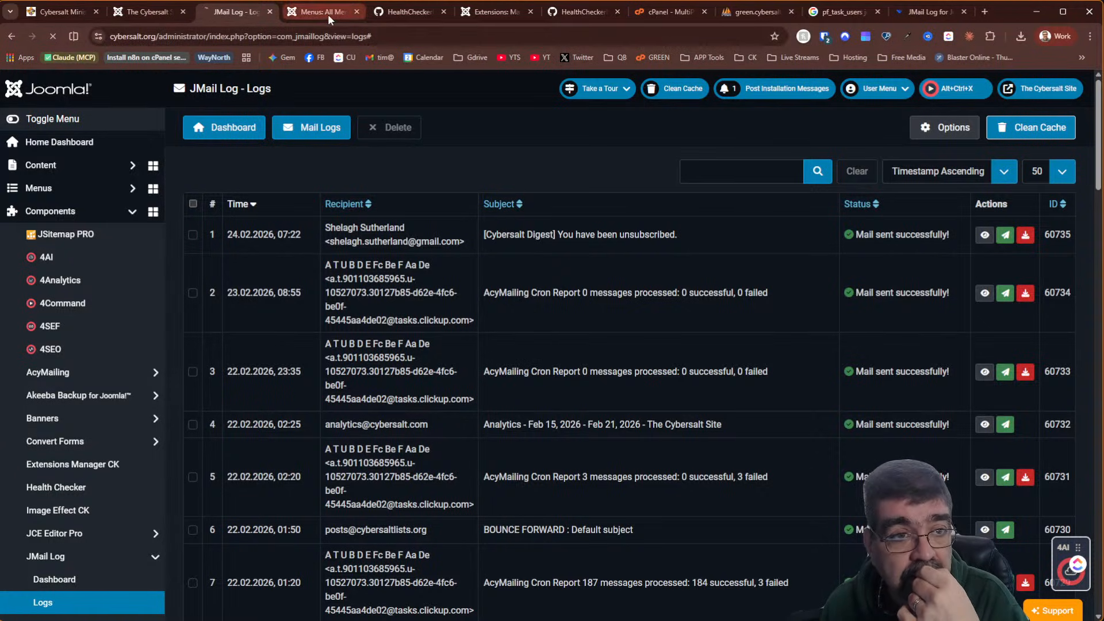
Glance at the menu orphans check on GitHub, then clear the Trashed filter on All Menu Items
{"action": "left_click", "coordinate": [407, 12]}
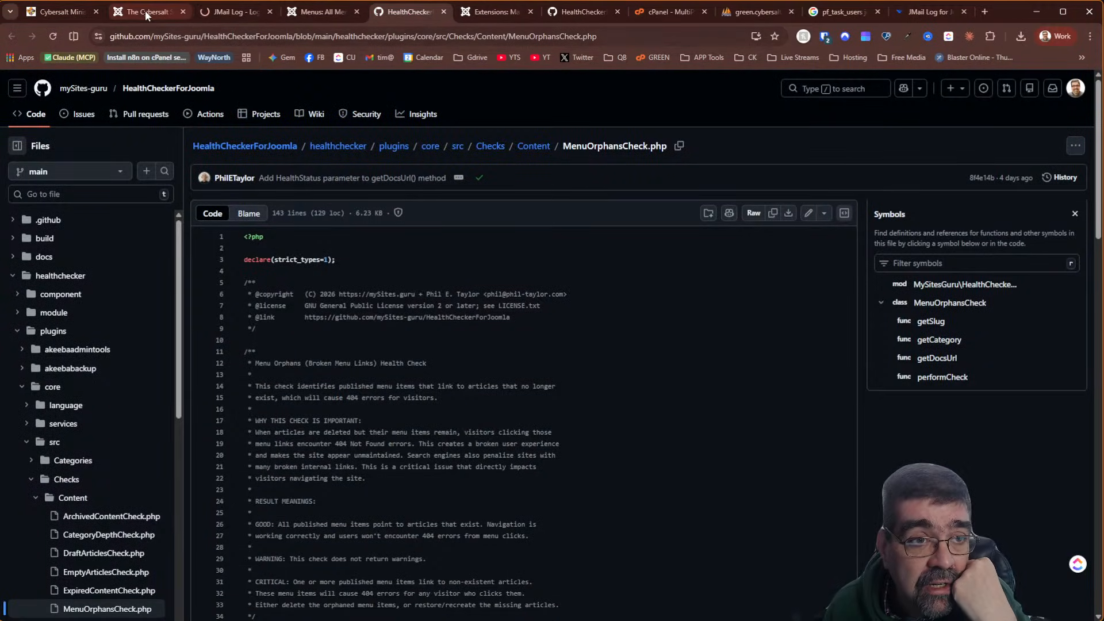
{"action": "left_click", "coordinate": [302, 17]}
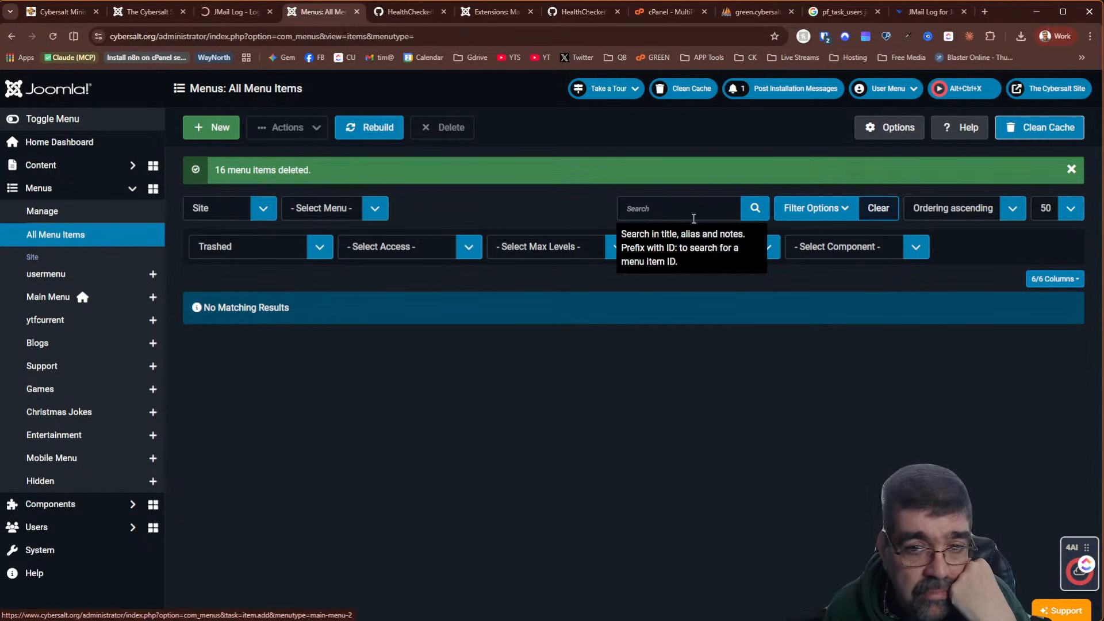
{"action": "left_click", "coordinate": [877, 211]}
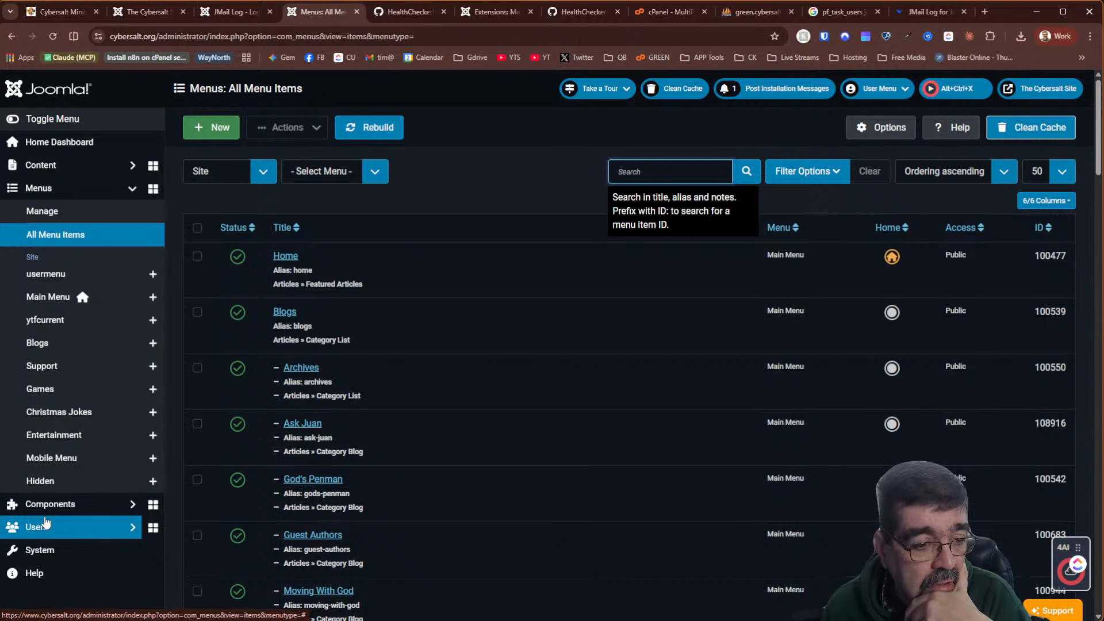
Open the Health Checker report from the Components menu
{"action": "left_click", "coordinate": [92, 504]}
{"action": "scroll", "coordinate": [95, 316], "scroll_direction": "down", "scroll_amount": 5}
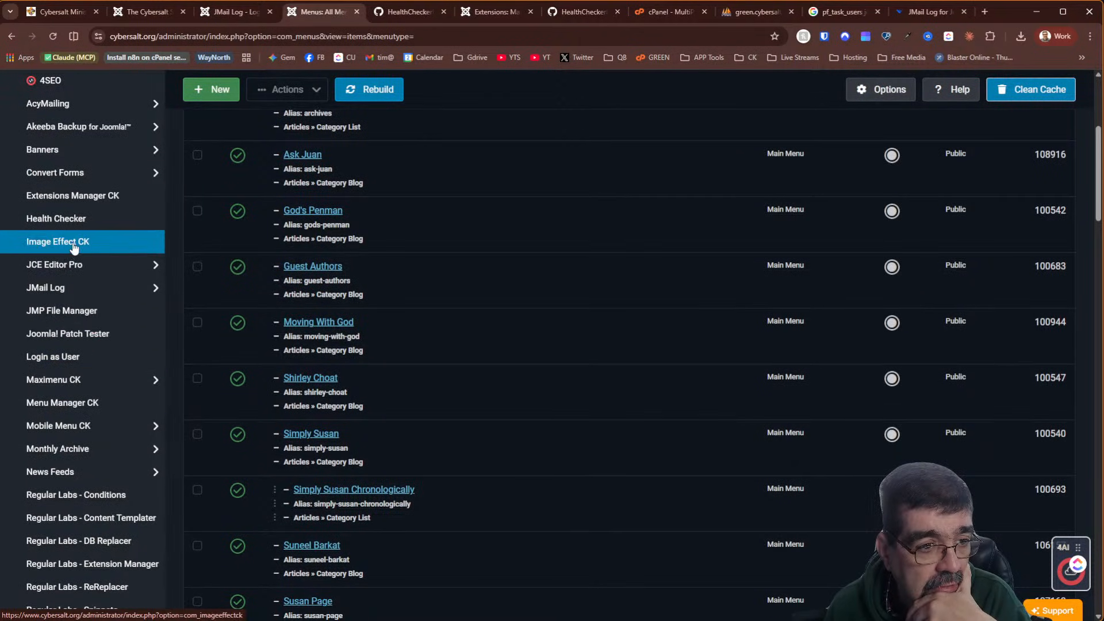
{"action": "left_click", "coordinate": [78, 225]}
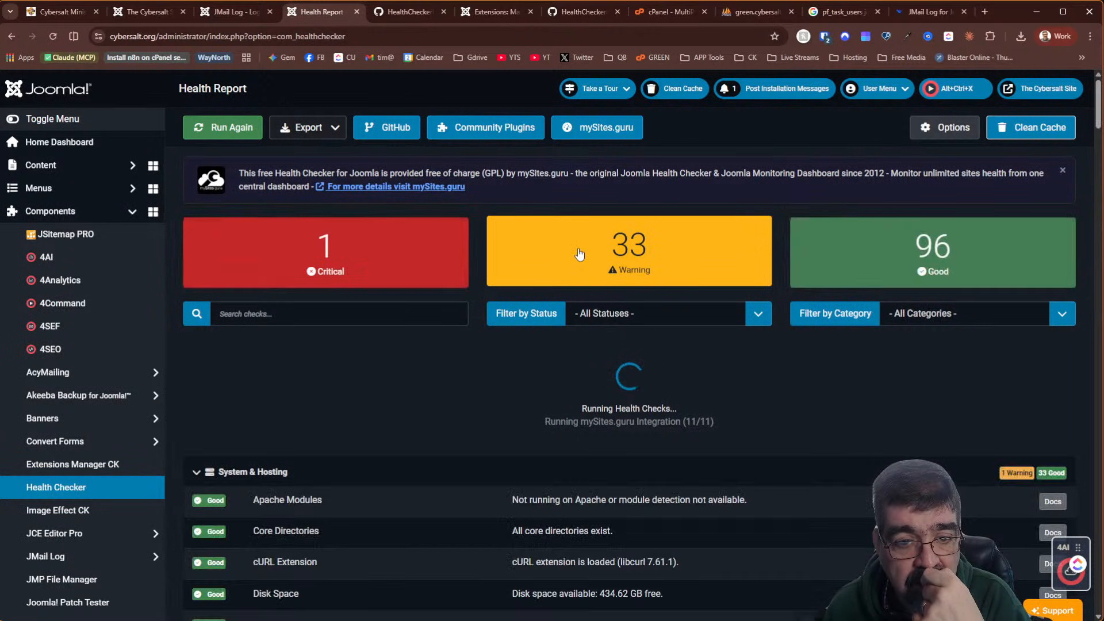
Filter the Health Checker report to warnings only, scroll through its sections, then switch to JMail Log
{"action": "left_click", "coordinate": [614, 245]}
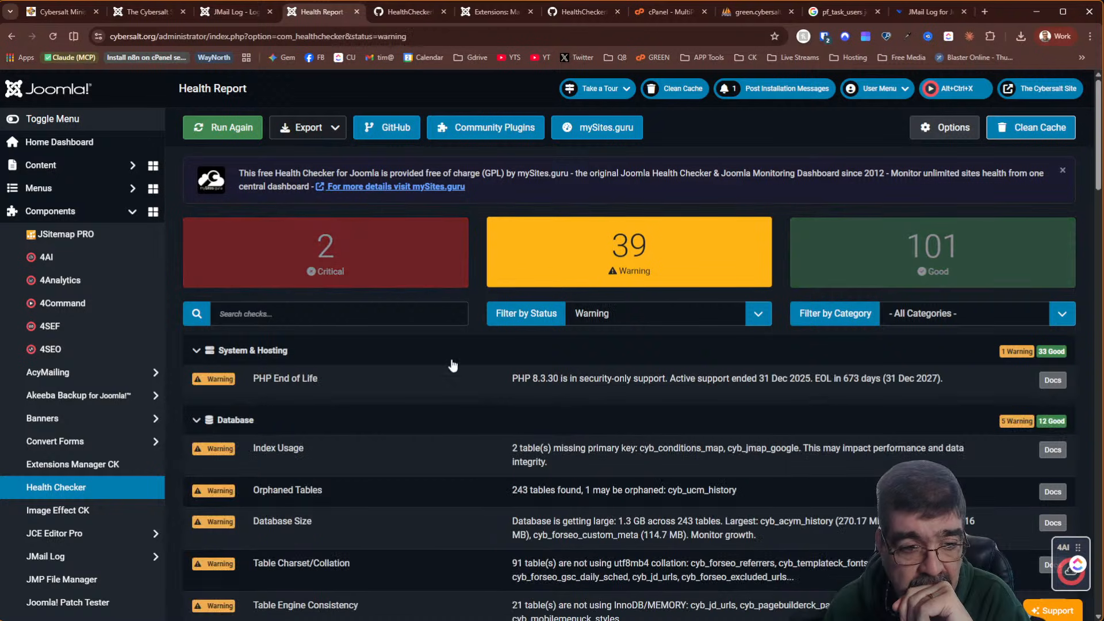
{"action": "scroll", "coordinate": [437, 360], "scroll_direction": "down", "scroll_amount": 2}
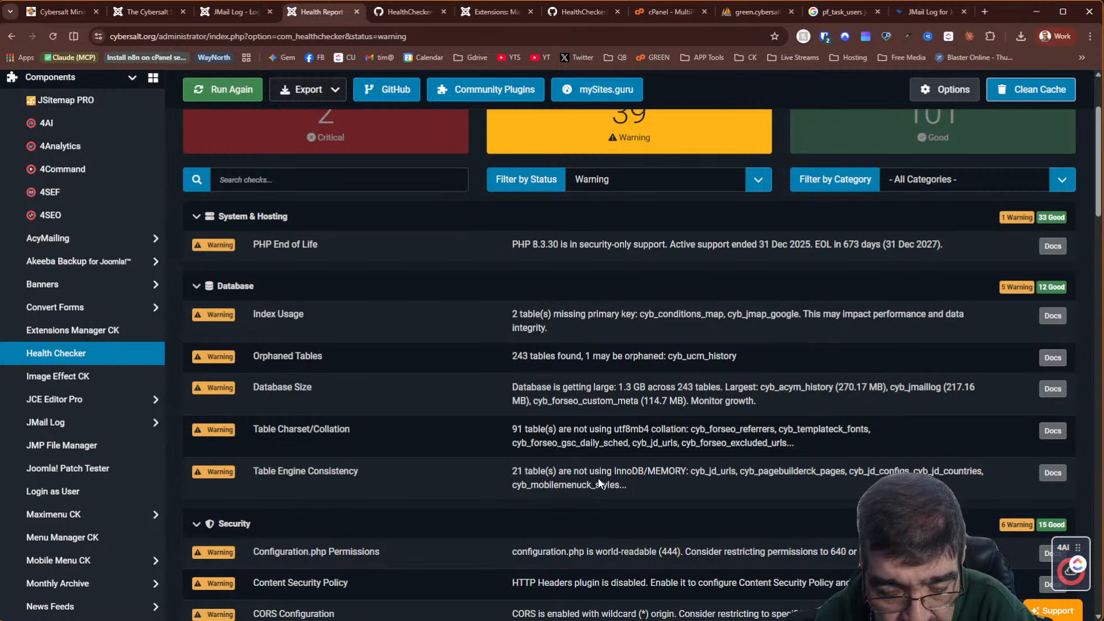
{"action": "scroll", "coordinate": [596, 481], "scroll_direction": "down", "scroll_amount": 2}
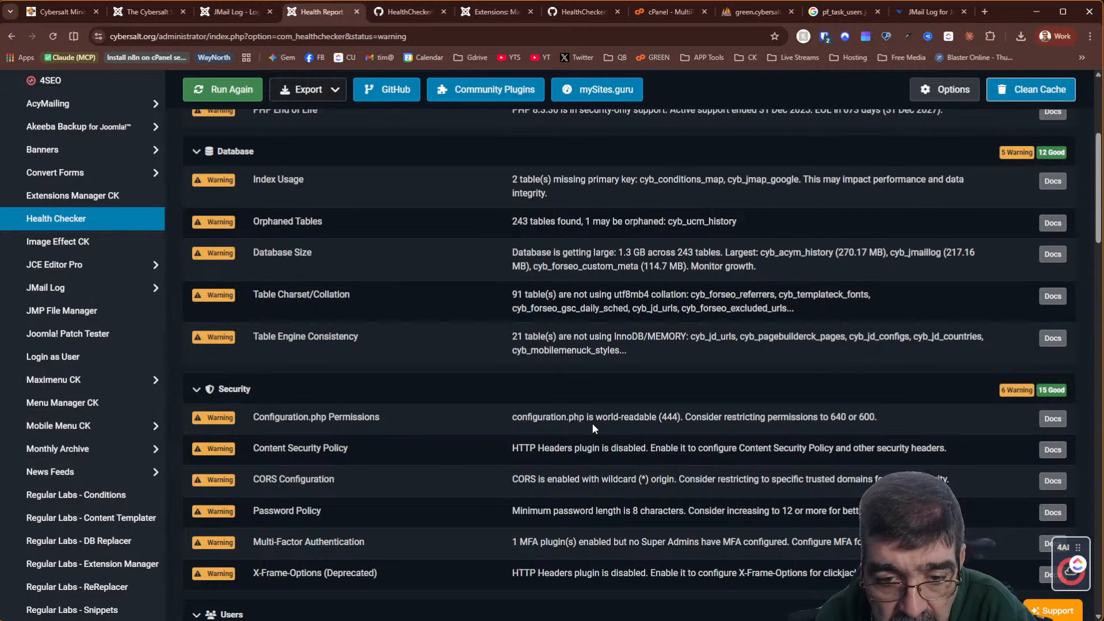
{"action": "scroll", "coordinate": [413, 445], "scroll_direction": "down", "scroll_amount": 4}
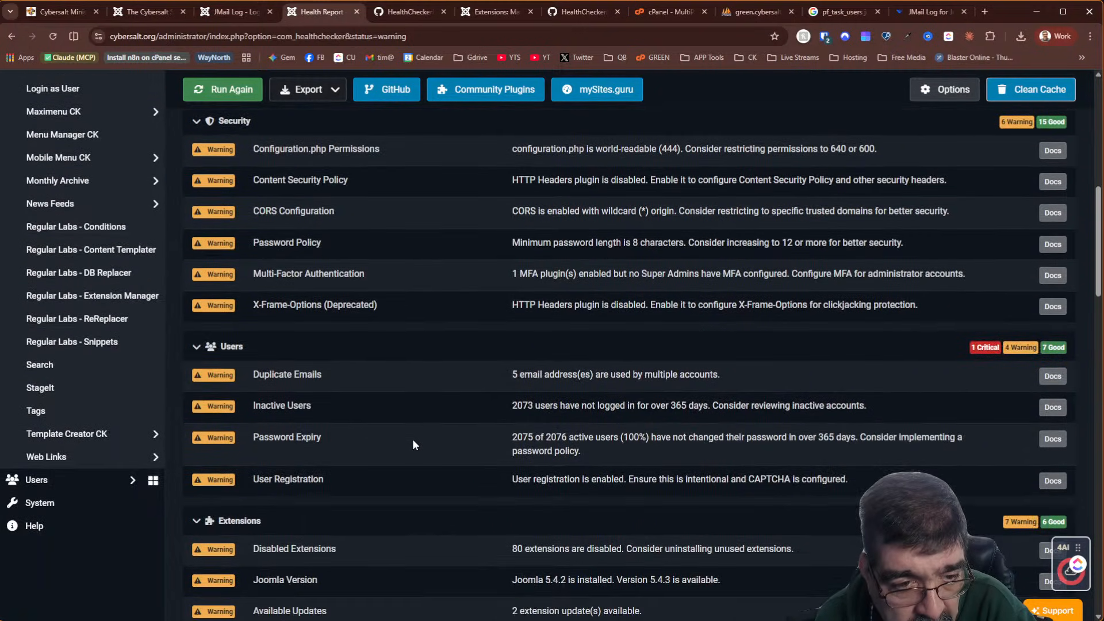
{"action": "scroll", "coordinate": [413, 444], "scroll_direction": "up", "scroll_amount": 8}
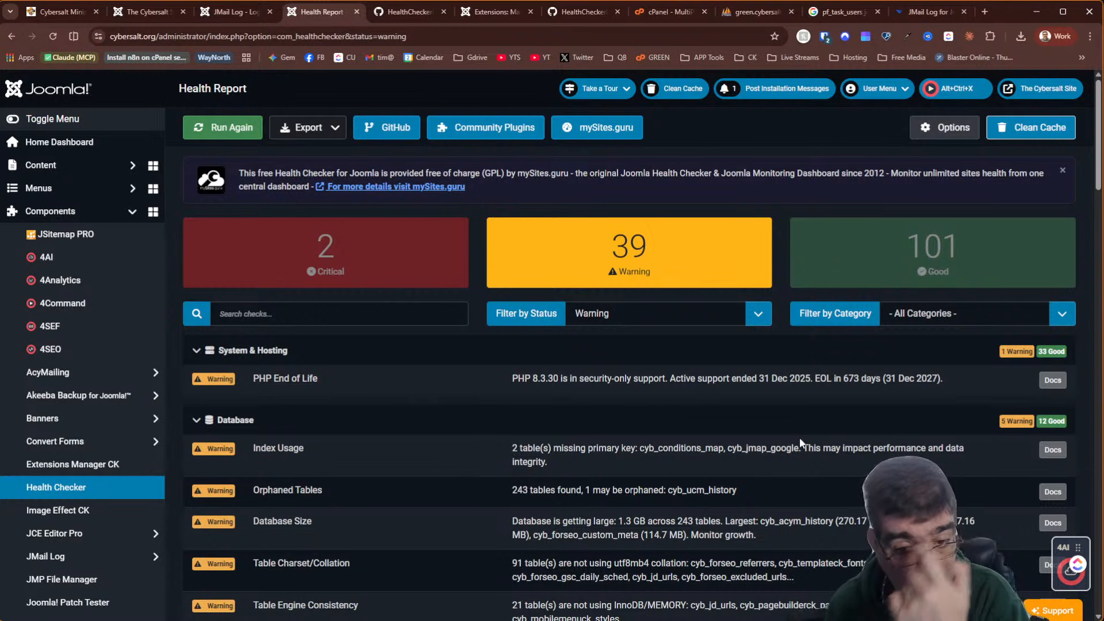
{"action": "left_click", "coordinate": [217, 9]}
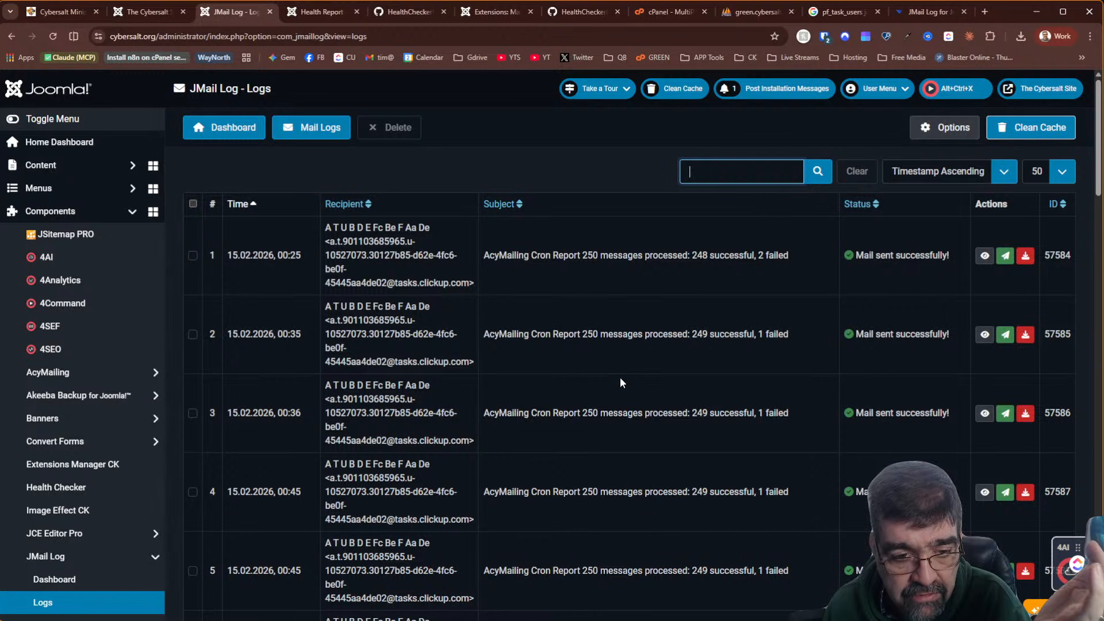
Scroll through the oldest JMail Log entries, then go back to the warnings-only Health Report
{"action": "scroll", "coordinate": [632, 407], "scroll_direction": "down", "scroll_amount": 18}
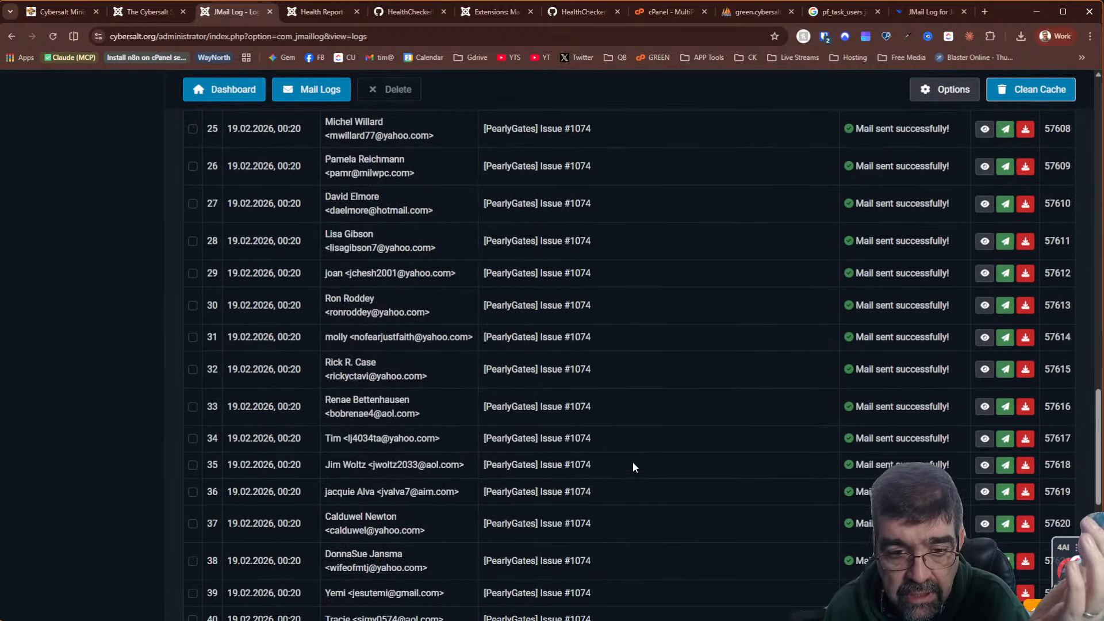
{"action": "scroll", "coordinate": [636, 412], "scroll_direction": "down", "scroll_amount": 8}
{"action": "scroll", "coordinate": [626, 431], "scroll_direction": "up", "scroll_amount": 20}
{"action": "scroll", "coordinate": [658, 410], "scroll_direction": "up", "scroll_amount": 2}
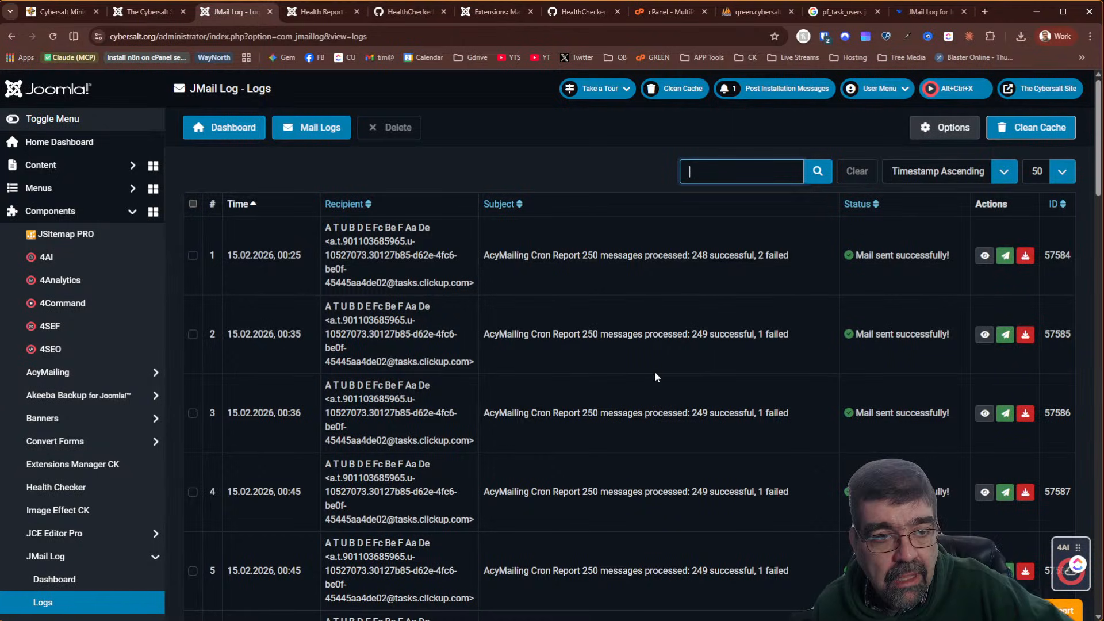
{"action": "left_click", "coordinate": [320, 12]}
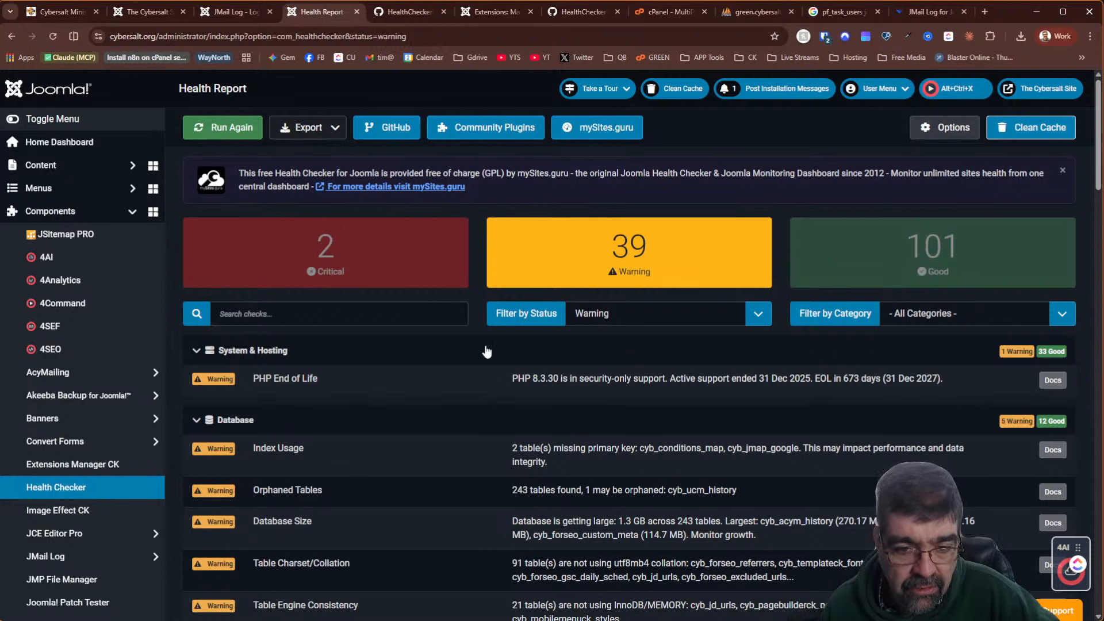
Scroll down to the Database warnings, then switch to the cyb_acym_history table in phpMyAdmin
{"action": "scroll", "coordinate": [522, 349], "scroll_direction": "down", "scroll_amount": 2}
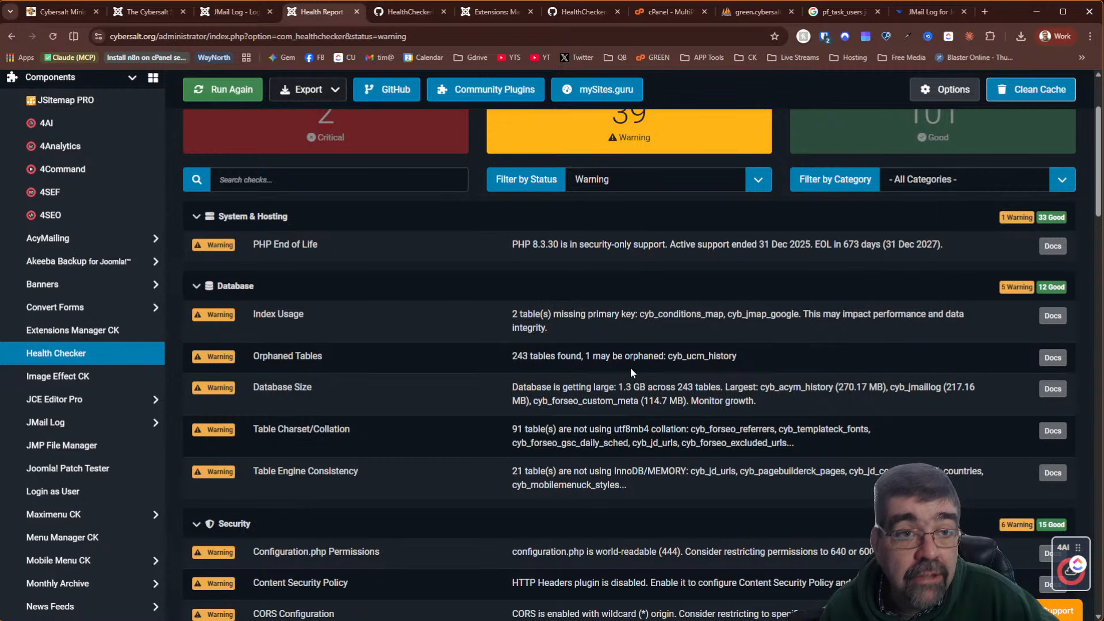
{"action": "left_click", "coordinate": [734, 11]}
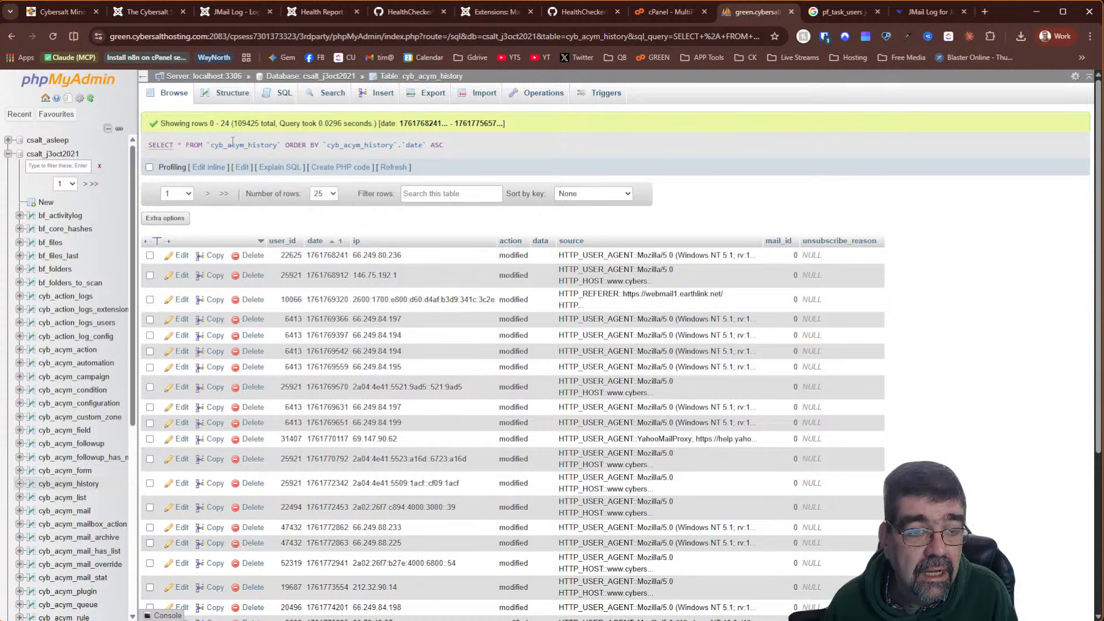
Filter the database's tables by 'custom' and browse the 54,592 rows of cyb_forseo_custom_meta
{"action": "left_click", "coordinate": [318, 78]}
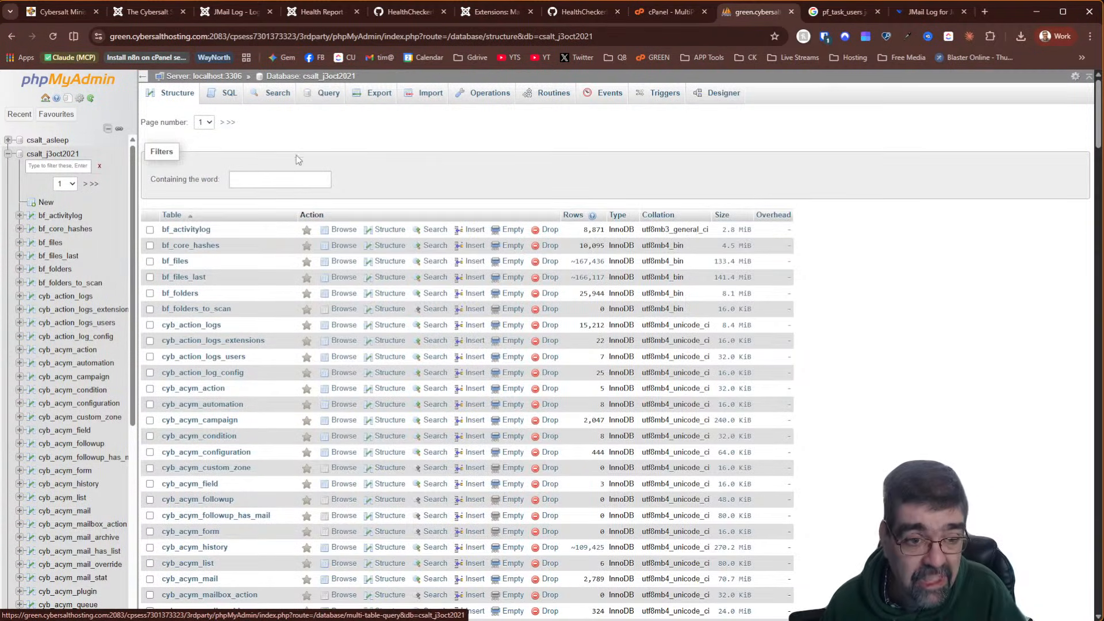
{"action": "left_click", "coordinate": [300, 181]}
{"action": "type", "text": "custom"}
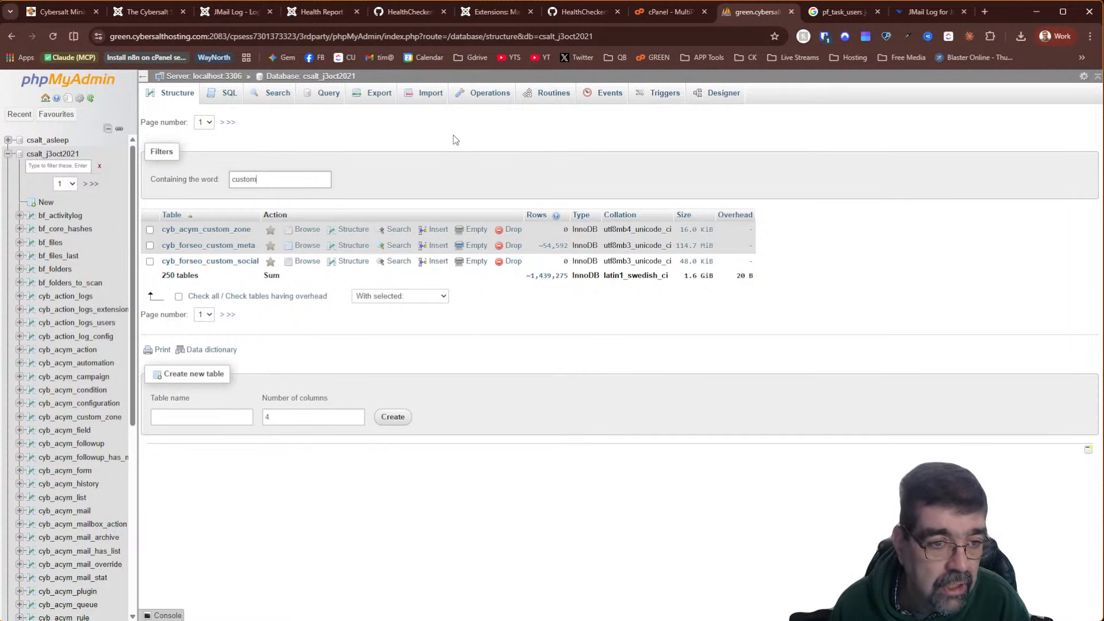
{"action": "left_click", "coordinate": [307, 246]}
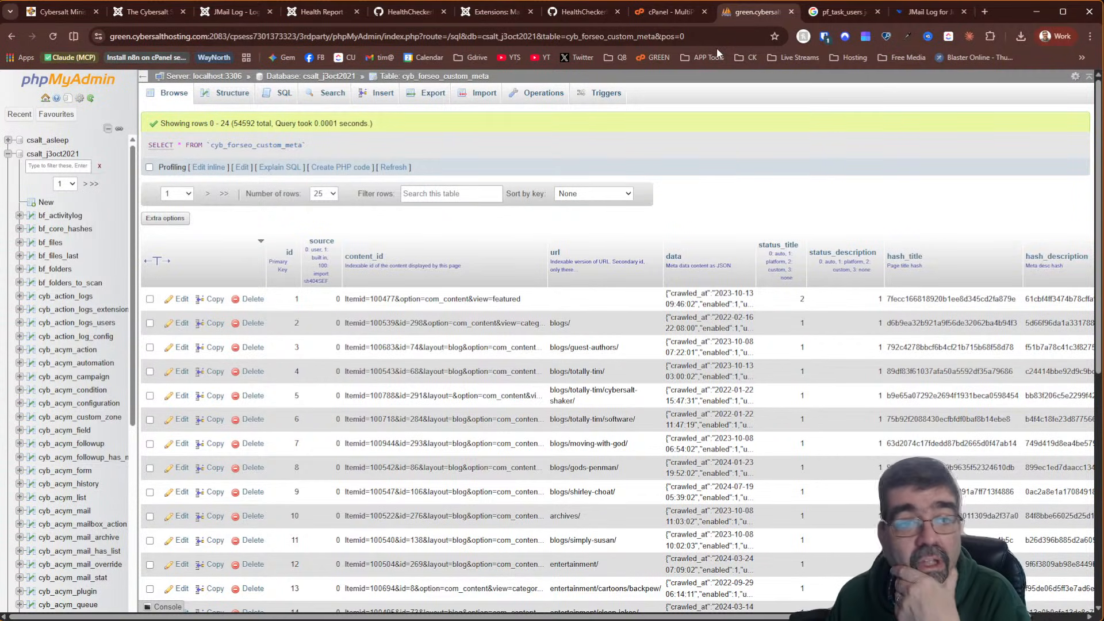
Look over the Extensions and AcyMailing tabs, then open the Joomla Articles list
{"action": "left_click", "coordinate": [493, 13]}
{"action": "scroll", "coordinate": [493, 207], "scroll_direction": "up", "scroll_amount": 10}
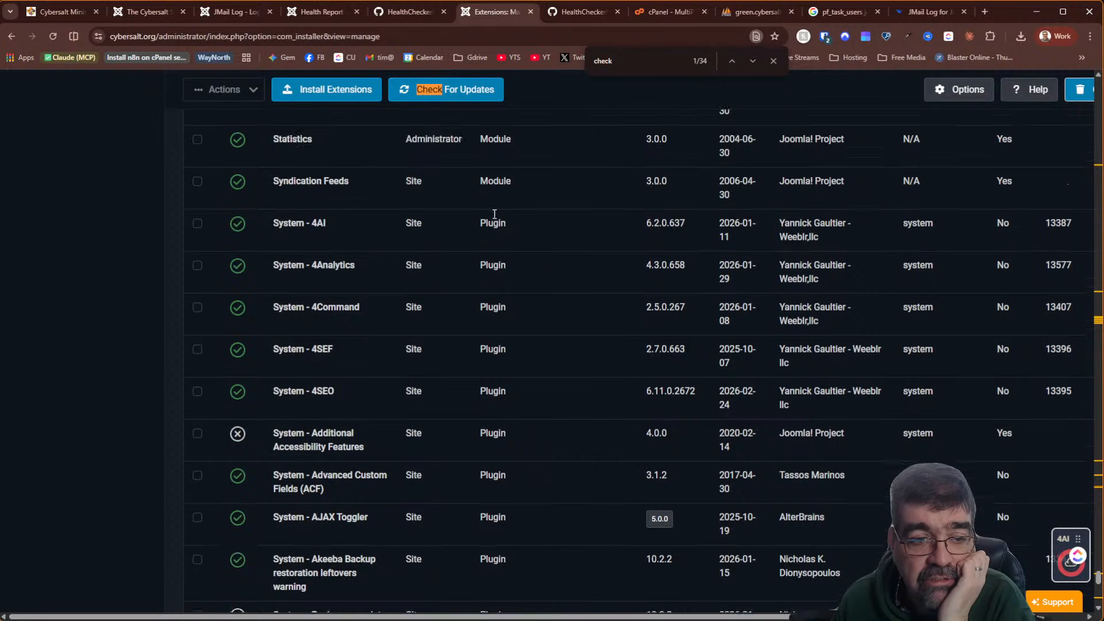
{"action": "left_click", "coordinate": [157, 12]}
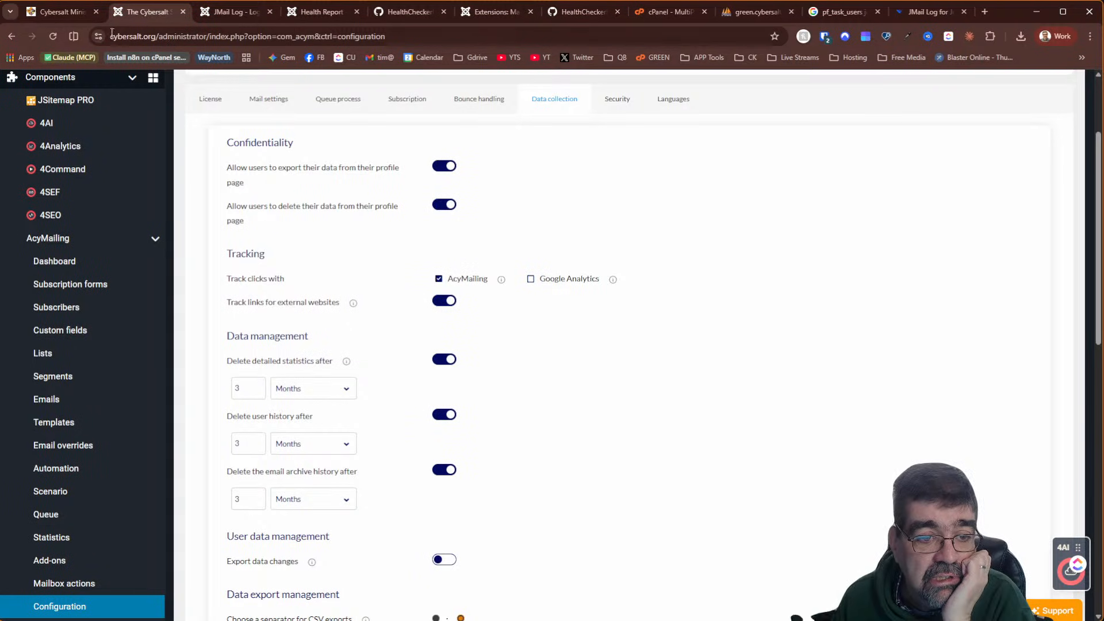
{"action": "scroll", "coordinate": [136, 192], "scroll_direction": "up", "scroll_amount": 3}
{"action": "left_click", "coordinate": [94, 166]}
{"action": "left_click", "coordinate": [89, 192]}
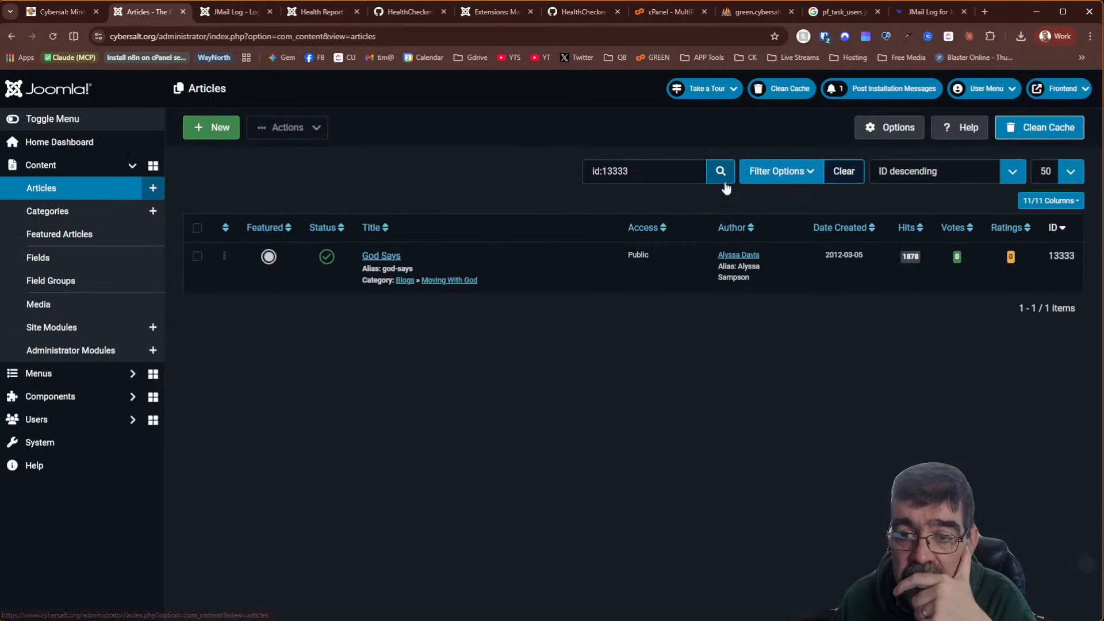
Clear the id:13333 article search and return to cyb_forseo_custom_meta in phpMyAdmin
{"action": "left_click", "coordinate": [844, 172]}
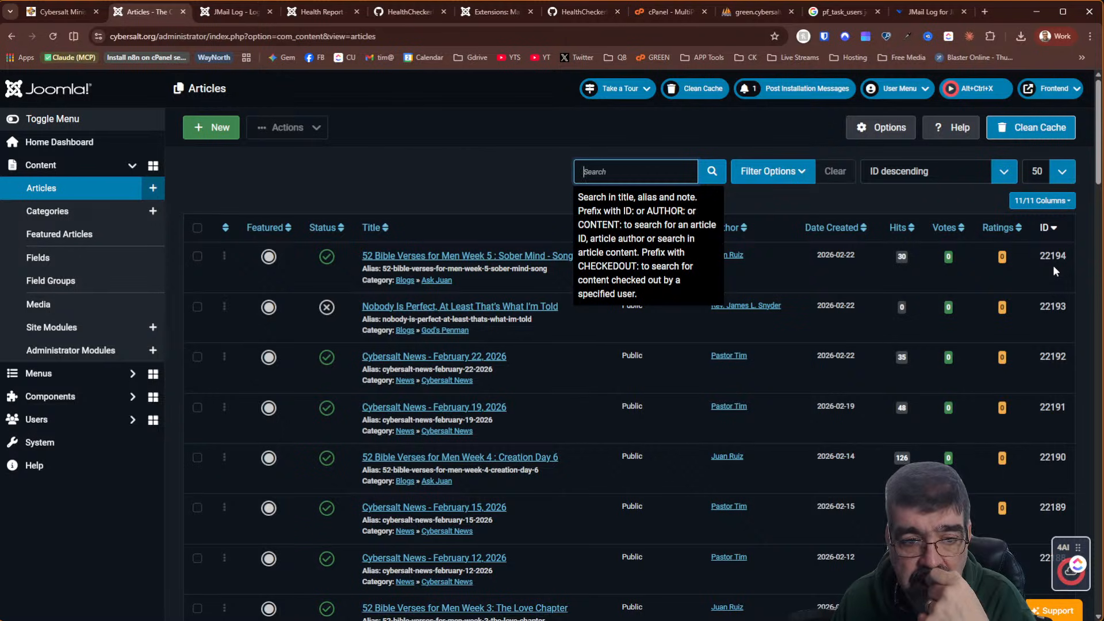
{"action": "left_click", "coordinate": [453, 206]}
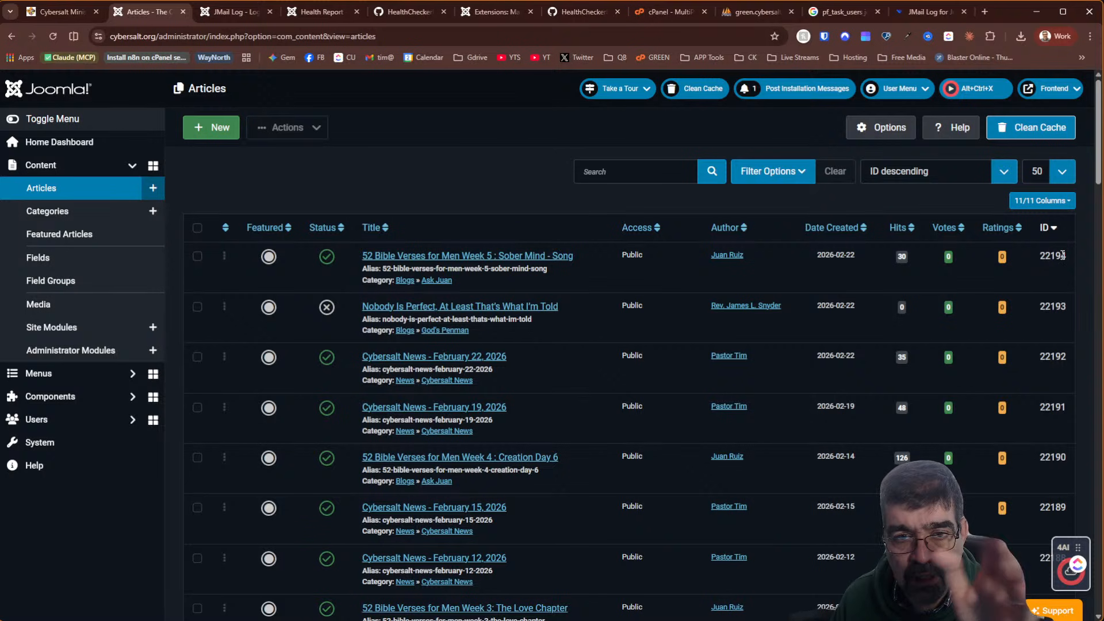
{"action": "left_click", "coordinate": [739, 13]}
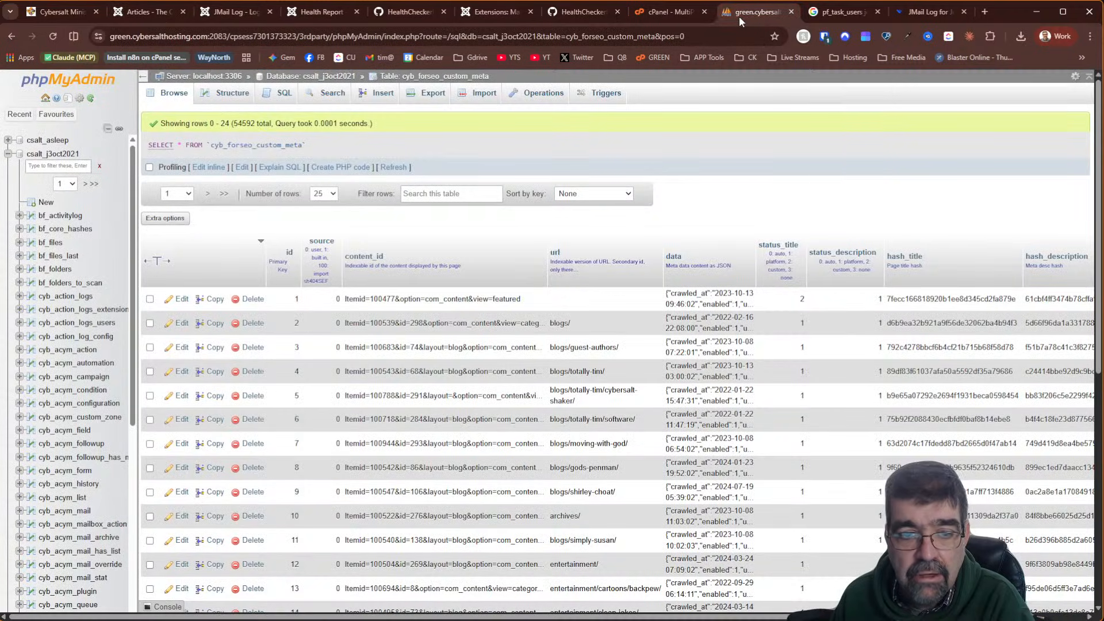
Sort the database's tables by row count, then by size, largest first: cyb_acym_history (270.2 MiB)
{"action": "left_click", "coordinate": [311, 78]}
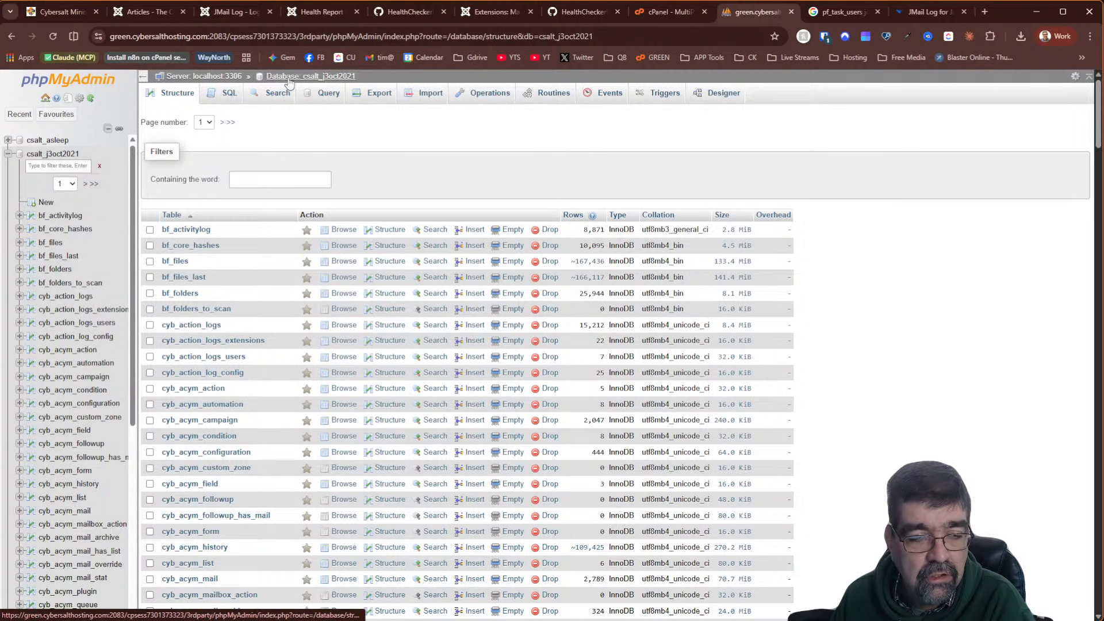
{"action": "left_click", "coordinate": [574, 216]}
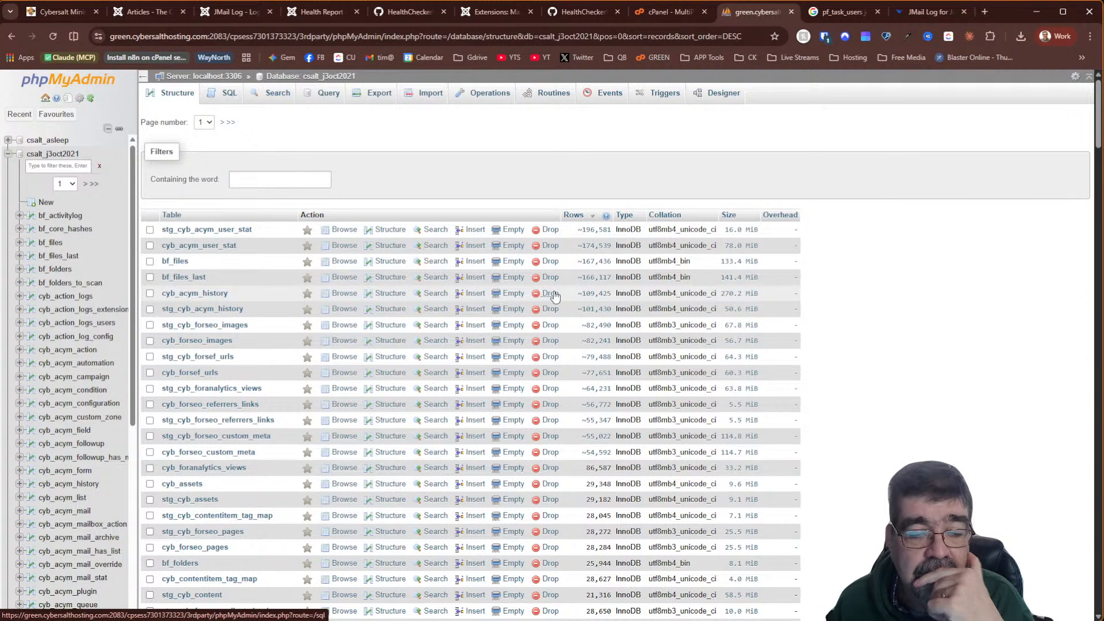
{"action": "scroll", "coordinate": [554, 295], "scroll_direction": "down", "scroll_amount": 2}
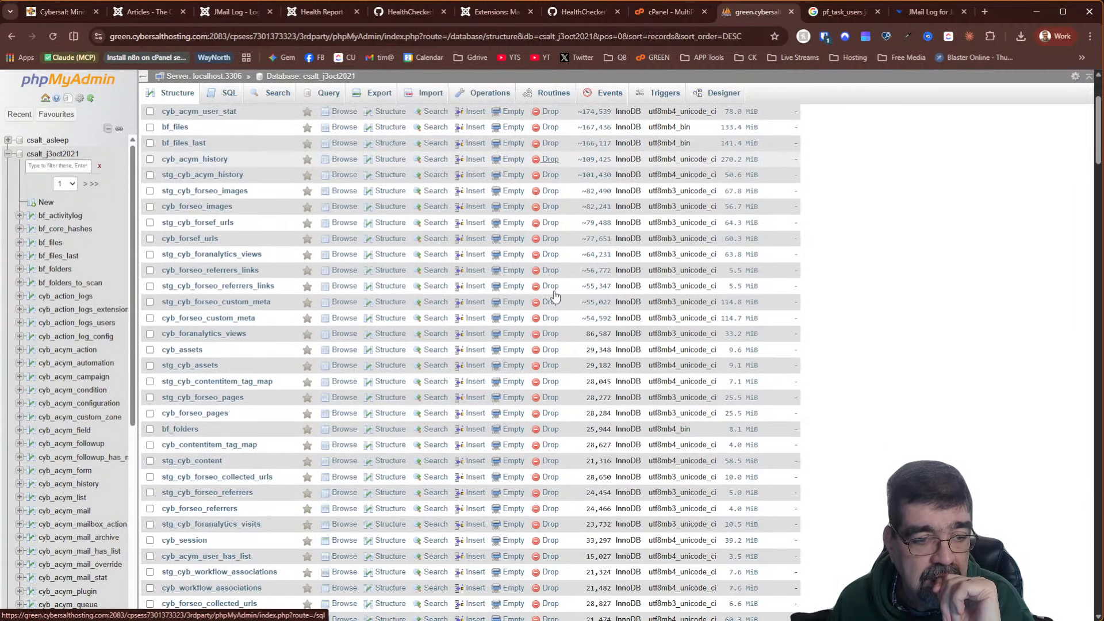
{"action": "scroll", "coordinate": [610, 264], "scroll_direction": "up", "scroll_amount": 2}
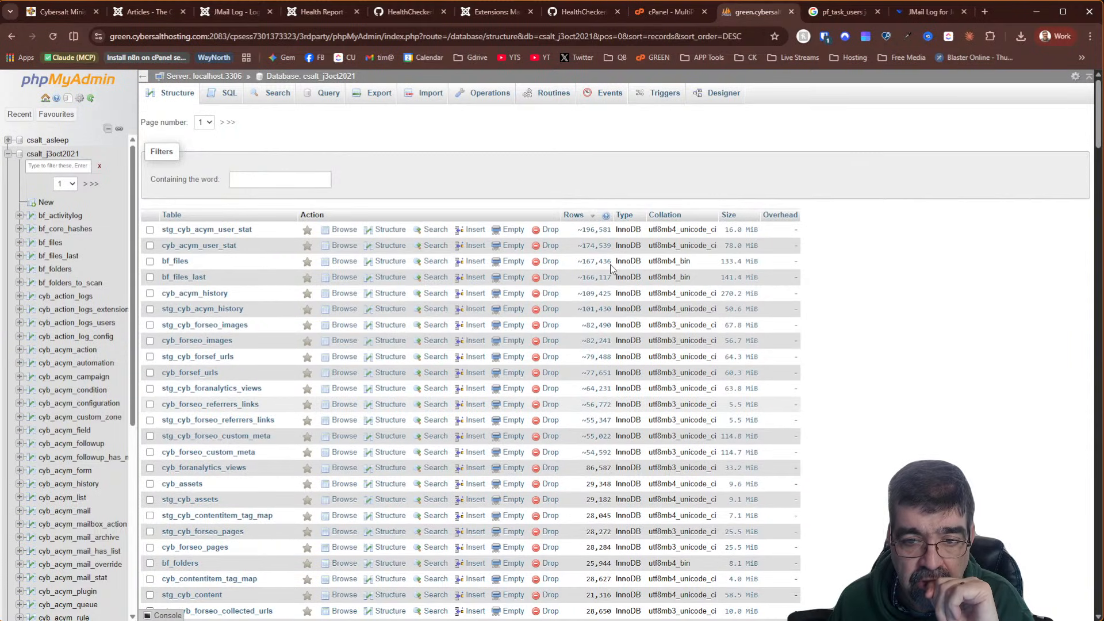
{"action": "scroll", "coordinate": [595, 285], "scroll_direction": "down", "scroll_amount": 4}
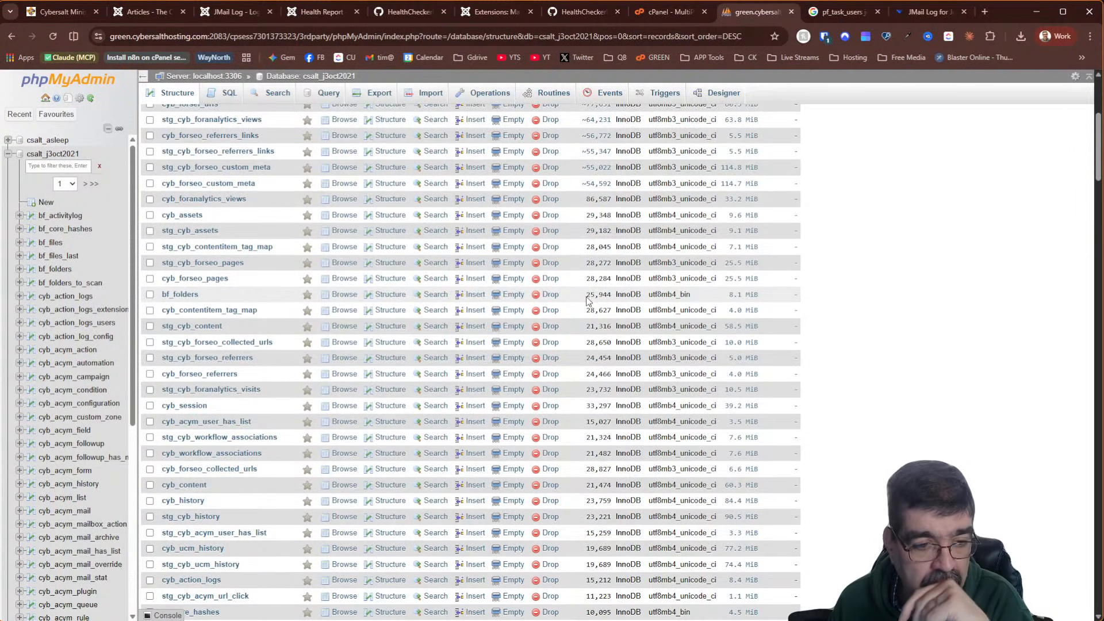
{"action": "scroll", "coordinate": [592, 297], "scroll_direction": "up", "scroll_amount": 4}
{"action": "left_click", "coordinate": [729, 219]}
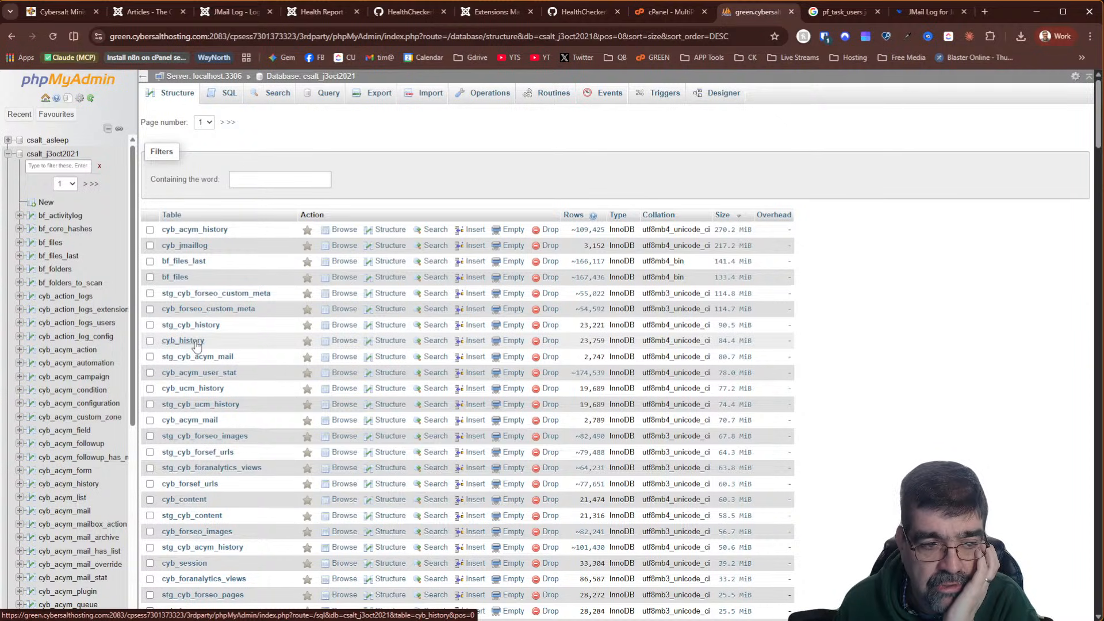
Browse the cyb_history rows, go back to the table list, then return to the Health Report
{"action": "left_click", "coordinate": [345, 341]}
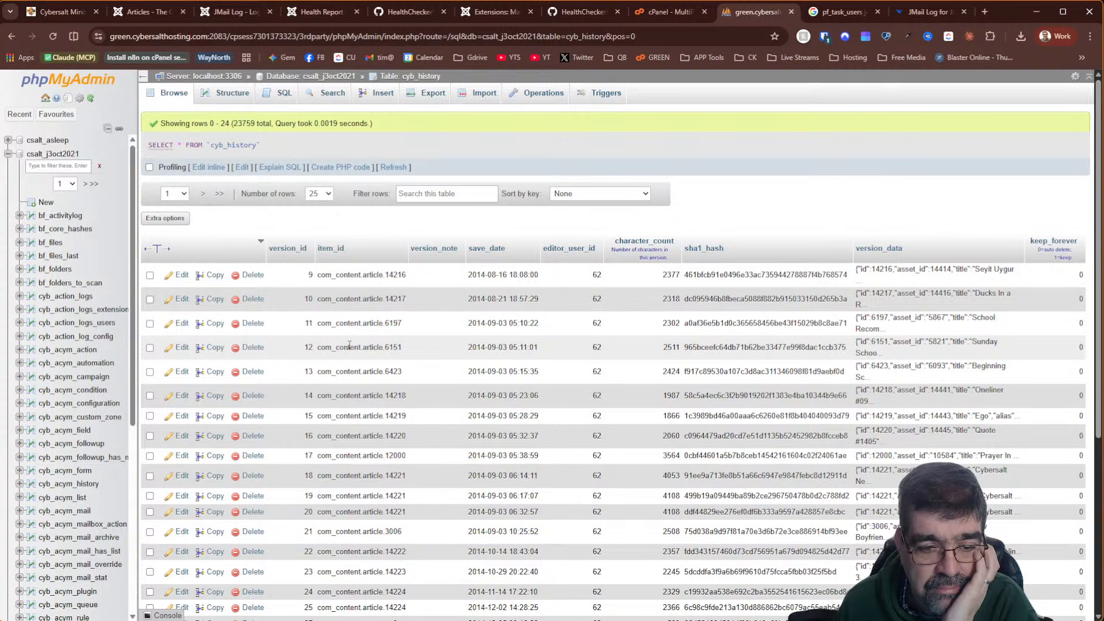
{"action": "scroll", "coordinate": [349, 345], "scroll_direction": "down", "scroll_amount": 5}
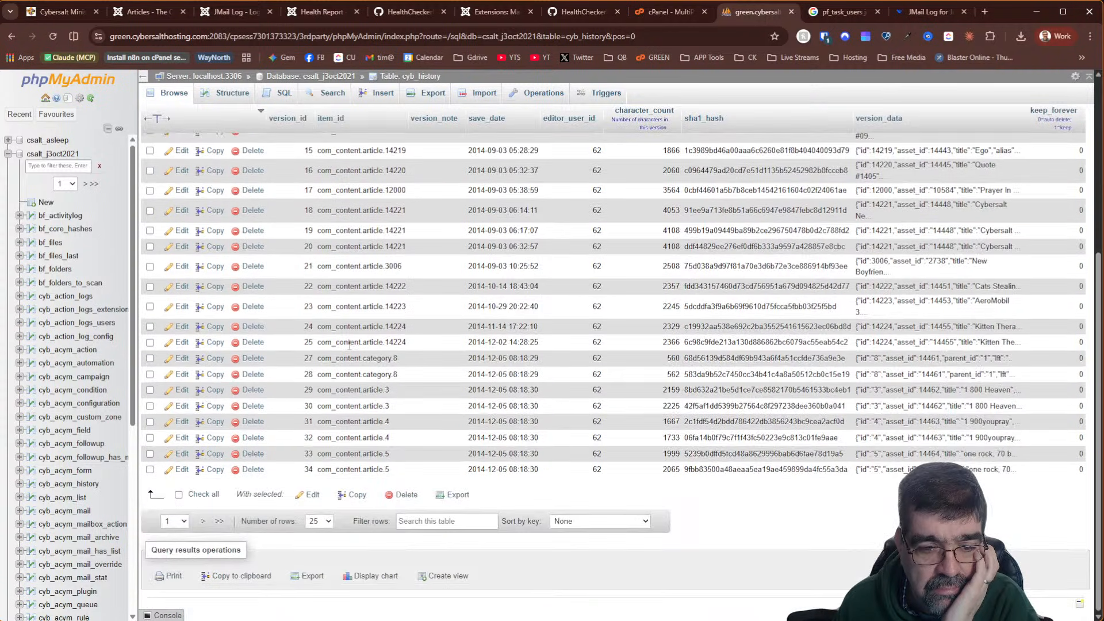
{"action": "scroll", "coordinate": [349, 346], "scroll_direction": "up", "scroll_amount": 5}
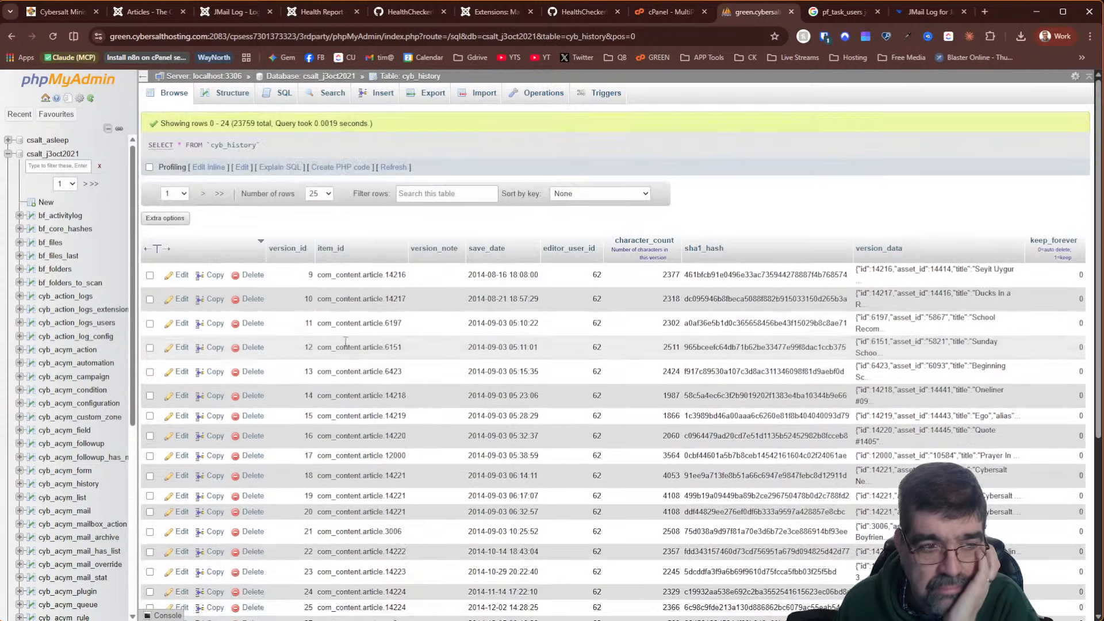
{"action": "left_click", "coordinate": [12, 37]}
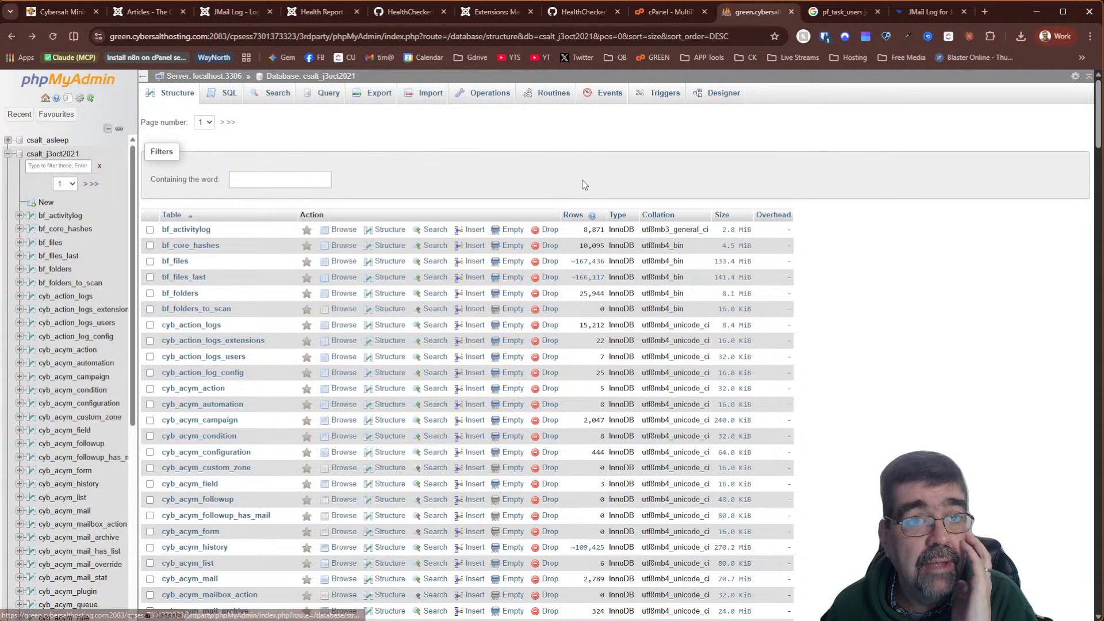
{"action": "left_click", "coordinate": [304, 13]}
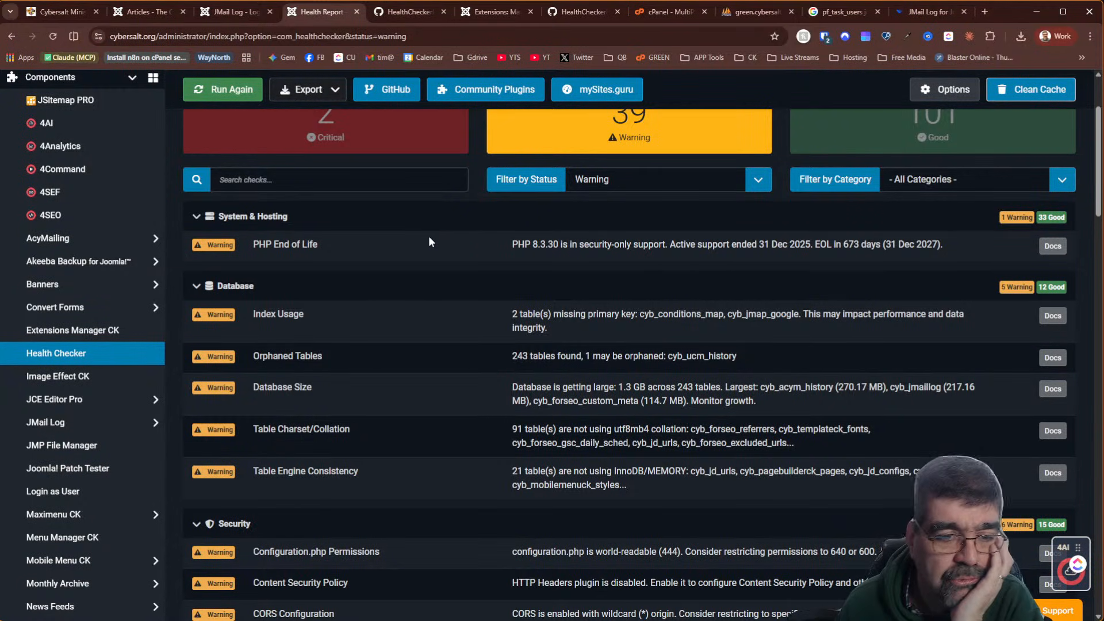
Scroll the warnings report down past Users and Extensions to Template Overrides and Unused Modules
{"action": "scroll", "coordinate": [434, 237], "scroll_direction": "down", "scroll_amount": 9}
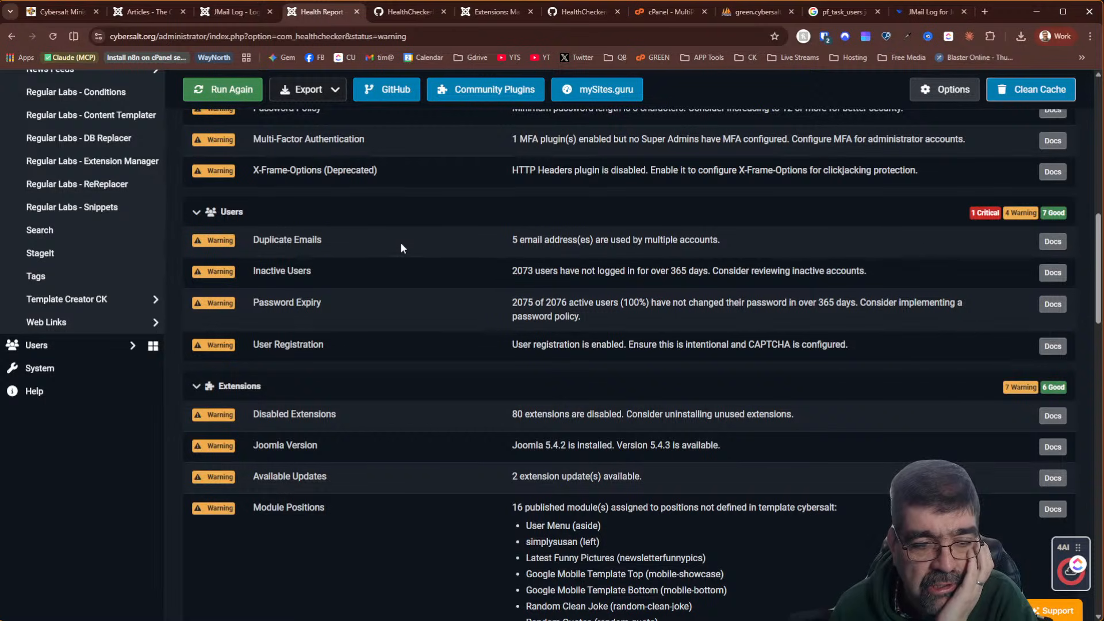
{"action": "scroll", "coordinate": [400, 242], "scroll_direction": "down", "scroll_amount": 5}
{"action": "scroll", "coordinate": [413, 189], "scroll_direction": "up", "scroll_amount": 3}
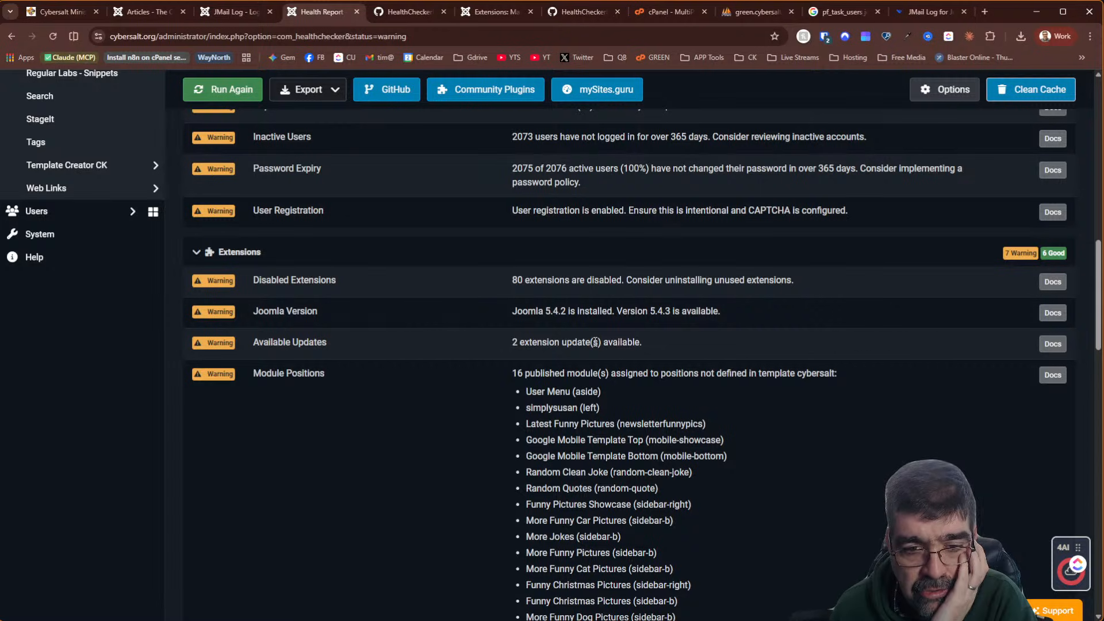
{"action": "scroll", "coordinate": [595, 343], "scroll_direction": "down", "scroll_amount": 2}
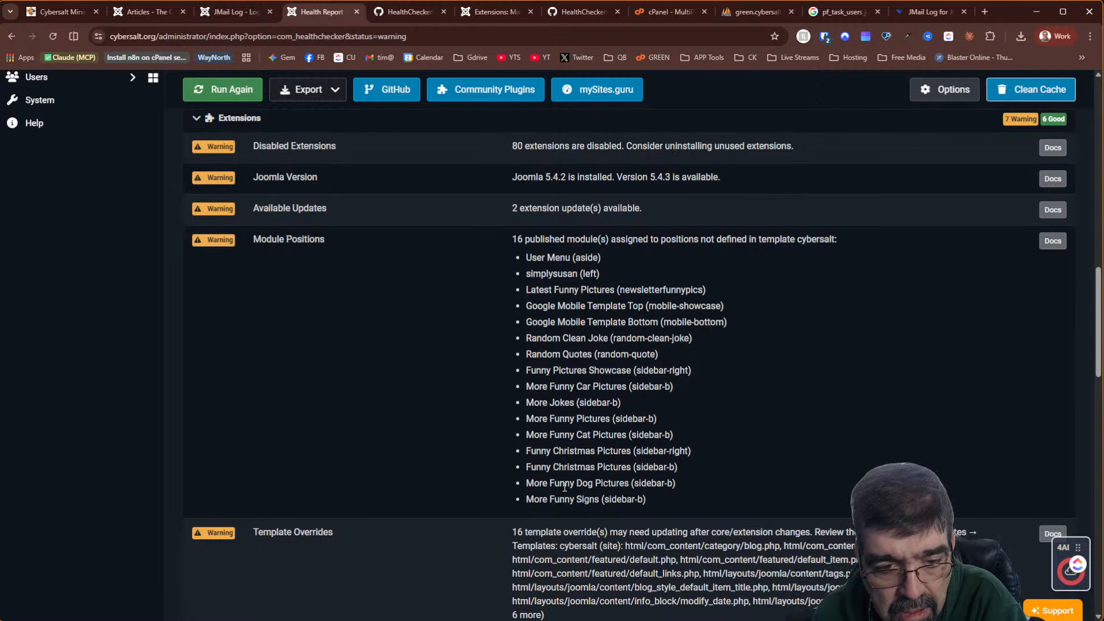
{"action": "scroll", "coordinate": [598, 438], "scroll_direction": "down", "scroll_amount": 7}
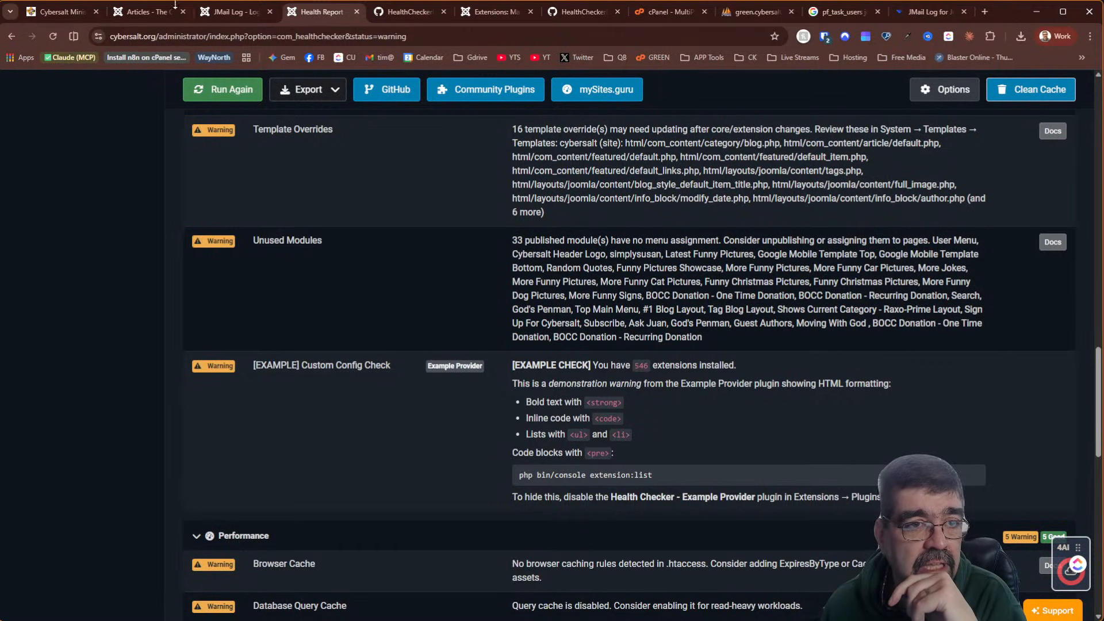
In the other admin tab, search the Site Modules list for 'latest'
{"action": "left_click", "coordinate": [144, 11]}
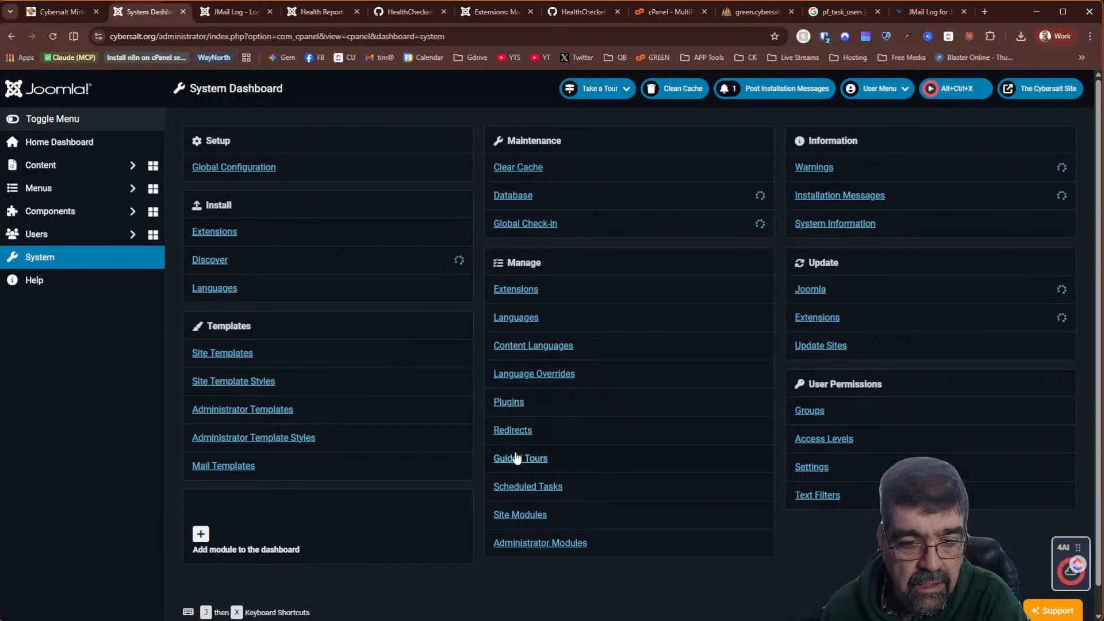
{"action": "left_click", "coordinate": [546, 516]}
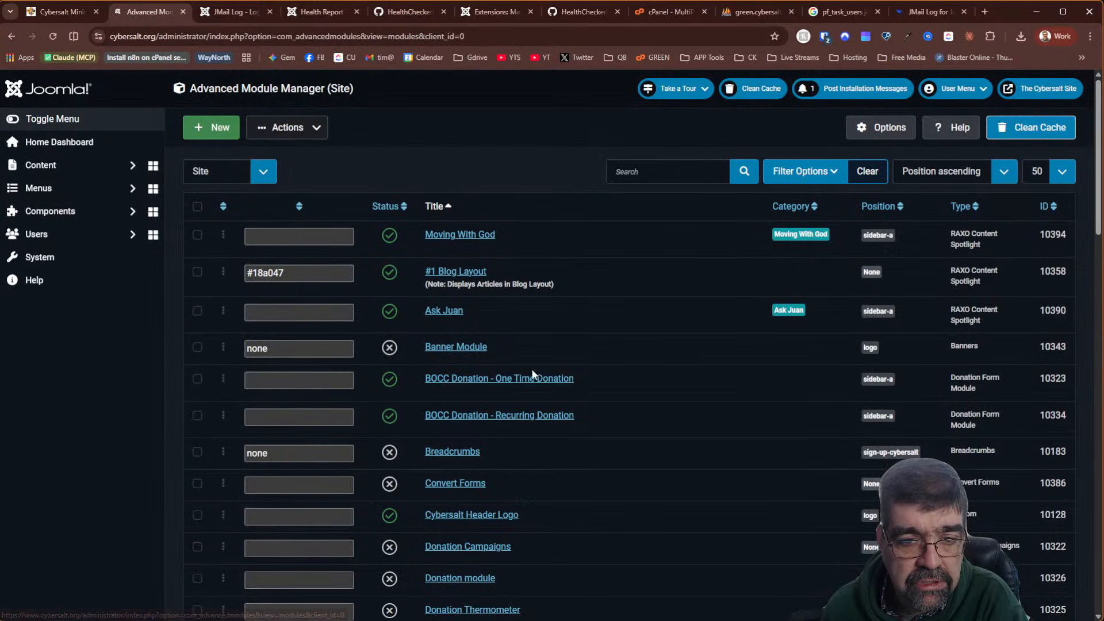
{"action": "left_click", "coordinate": [636, 170]}
{"action": "type", "text": "l"}
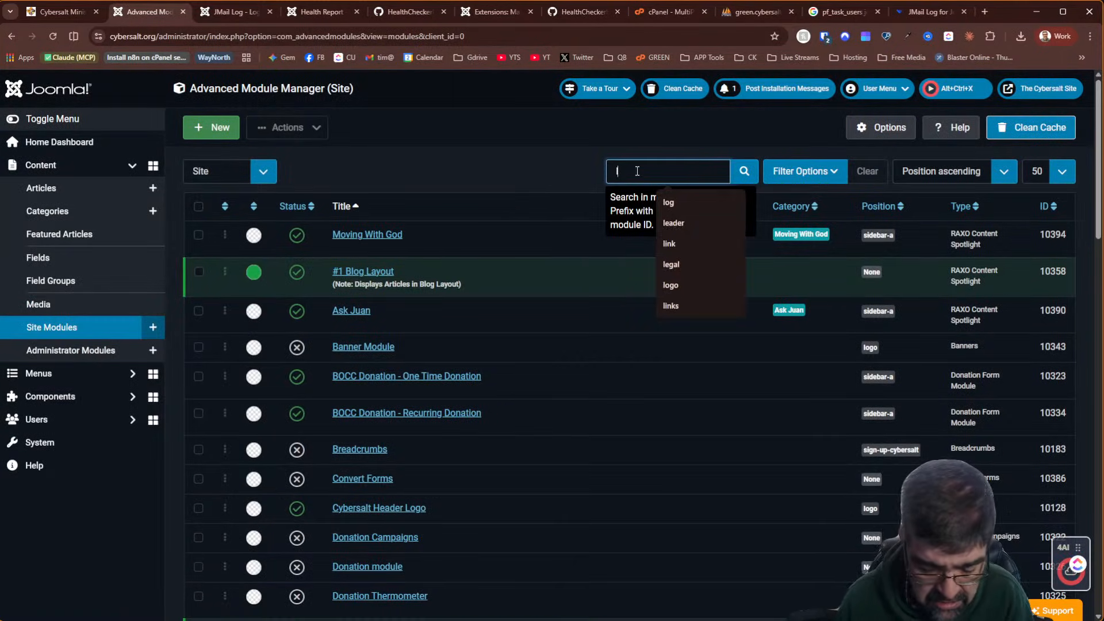
{"action": "type", "text": "ates"}
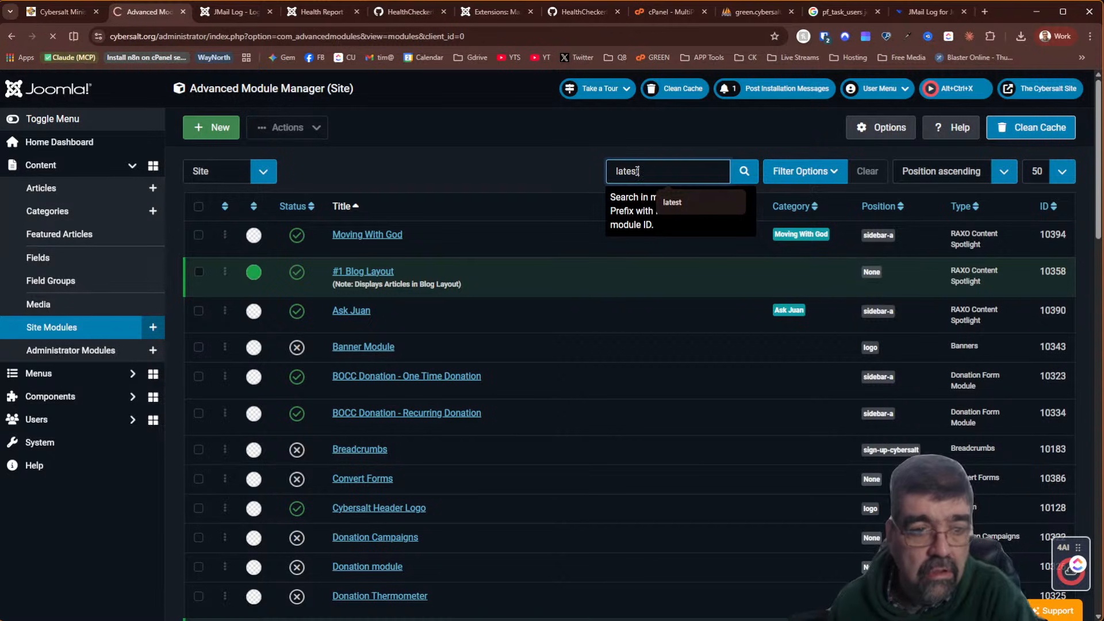
{"action": "type", "text": "t"}
{"action": "key", "text": "Return"}
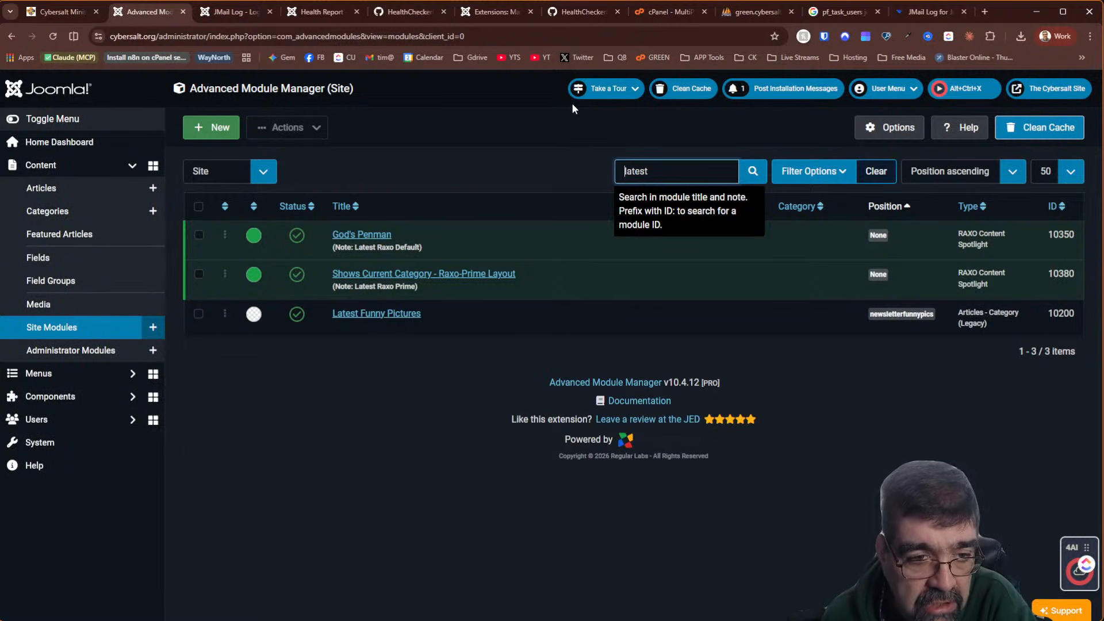
Confirm Latest Funny Pictures has no display conditions, then return to the Health Report
{"action": "left_click", "coordinate": [384, 313]}
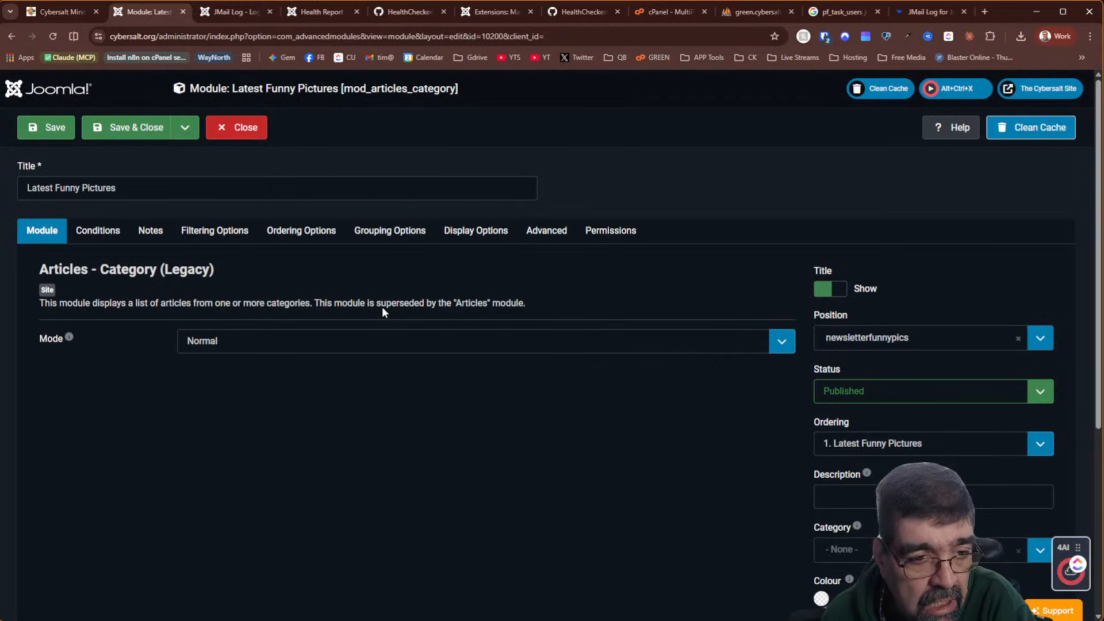
{"action": "left_click", "coordinate": [97, 238]}
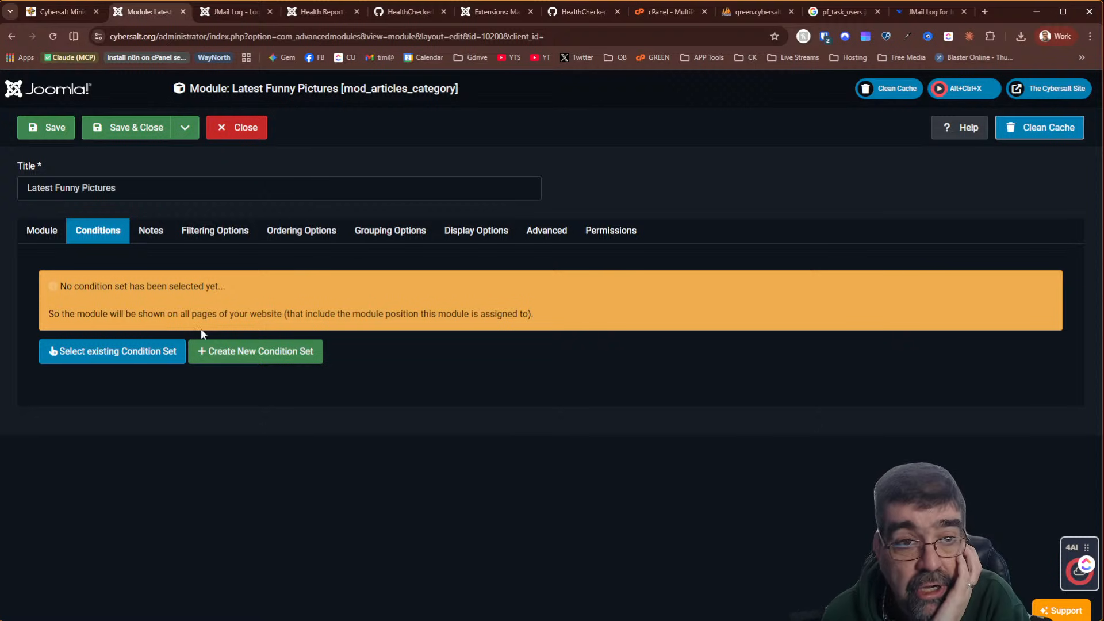
{"action": "left_click", "coordinate": [317, 10]}
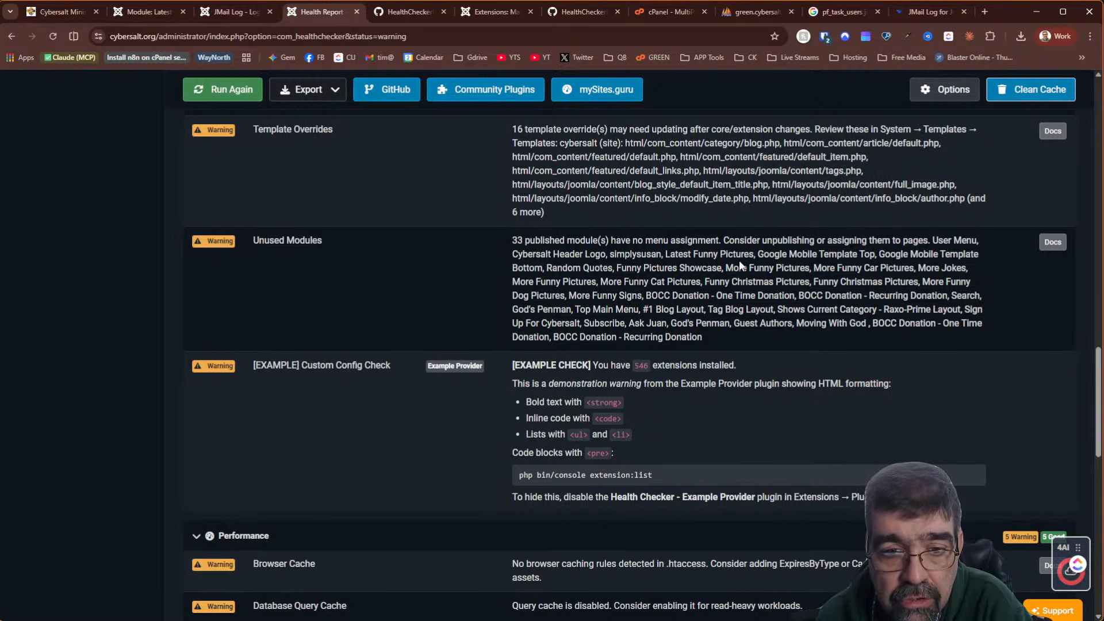
Copy the Unused Modules warning paragraph from the Health Report
{"action": "left_click_drag", "start_coordinate": [723, 336], "coordinate": [513, 240]}
{"action": "right_click", "coordinate": [542, 252]}
{"action": "left_click", "coordinate": [549, 260]}
Close the Latest Funny Pictures module editor and open Advanced Module Manager Options
{"action": "key", "text": "alt+Tab"}
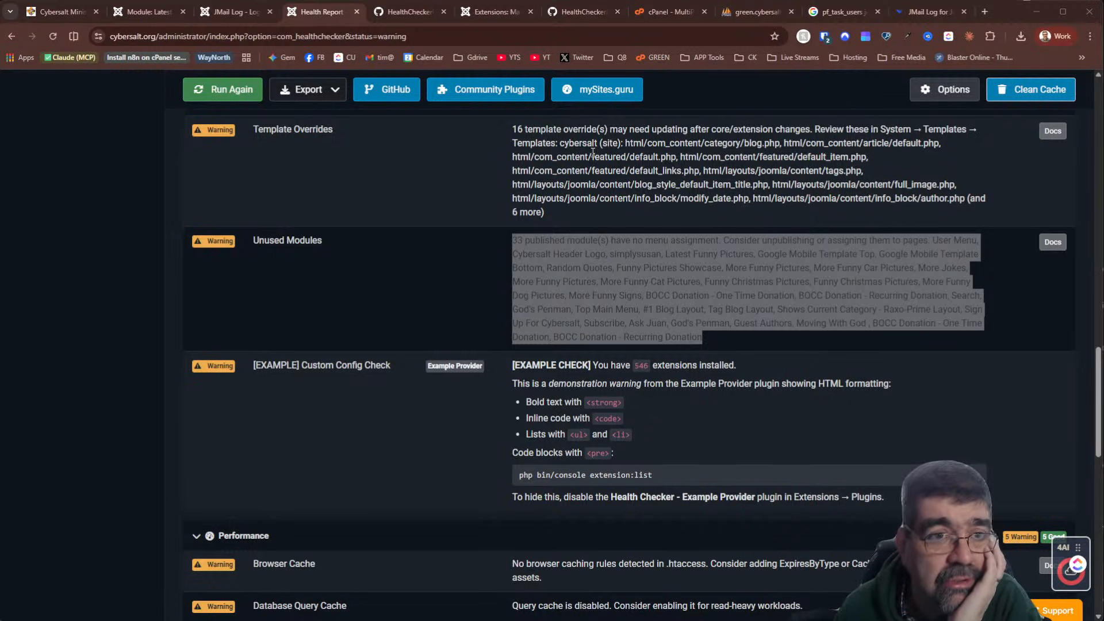
{"action": "left_click", "coordinate": [138, 12]}
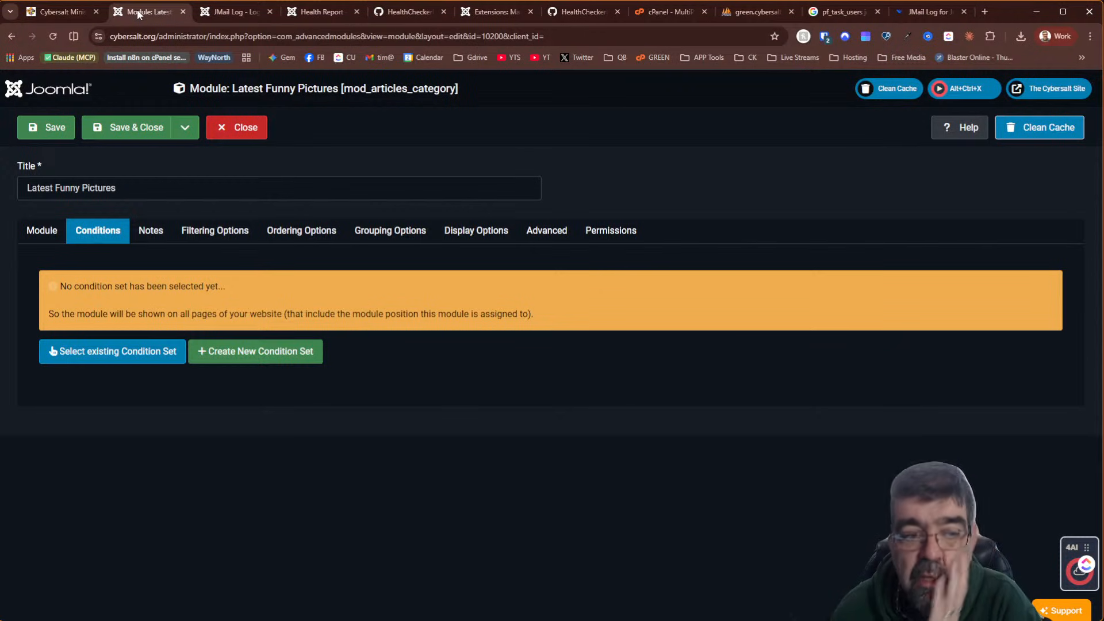
{"action": "left_click", "coordinate": [245, 140]}
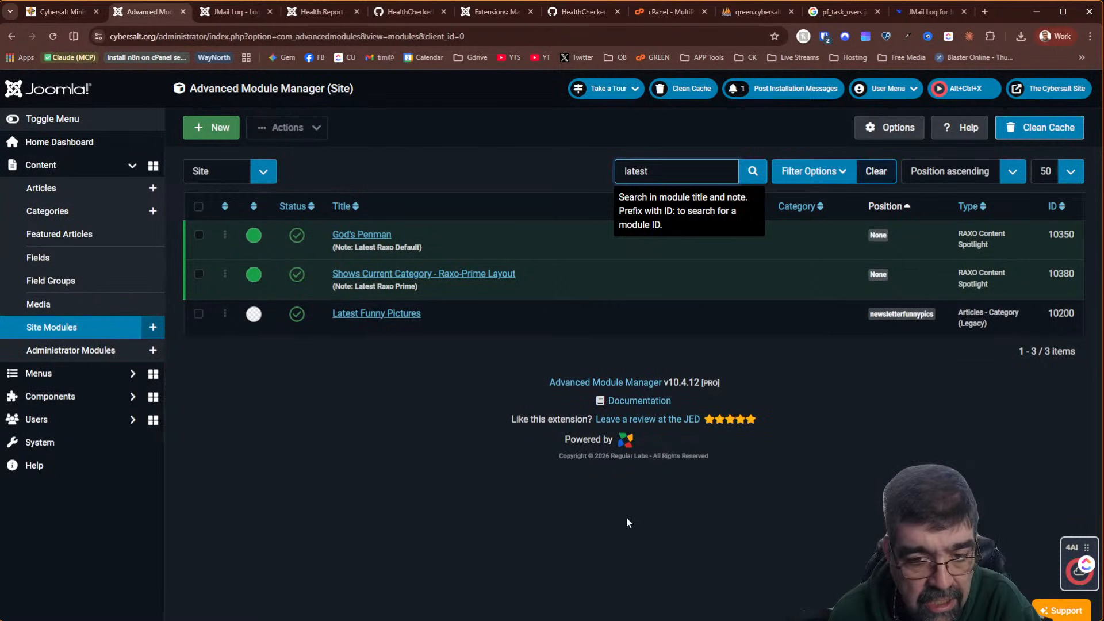
{"action": "left_click", "coordinate": [875, 136]}
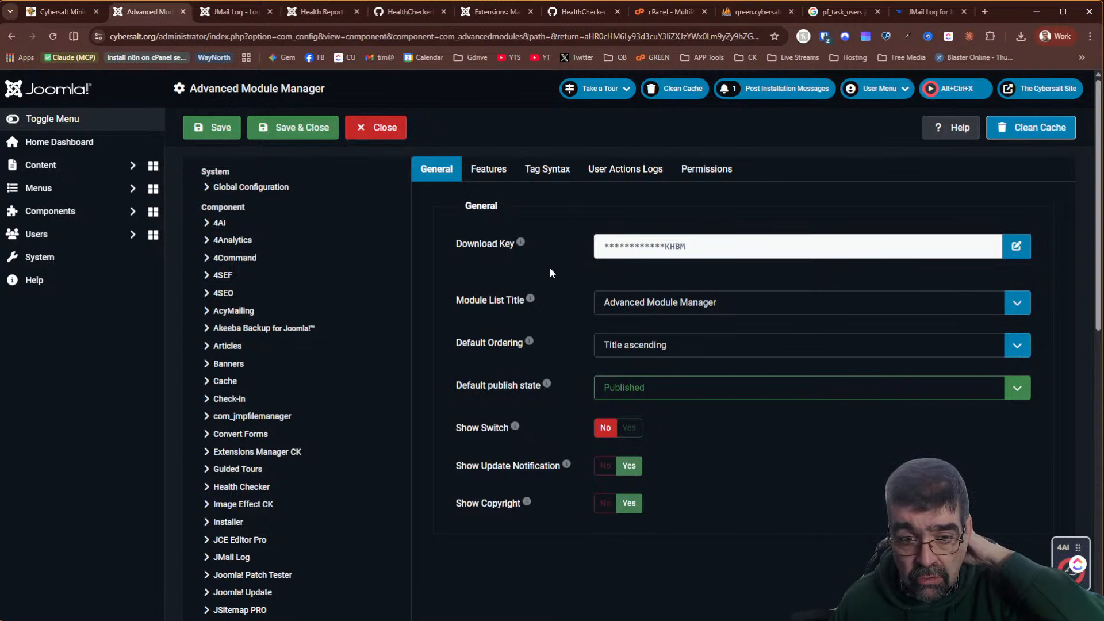
Browse the Features, Tag Syntax and User Actions Logs settings, ending on Tag Syntax
{"action": "left_click", "coordinate": [499, 176]}
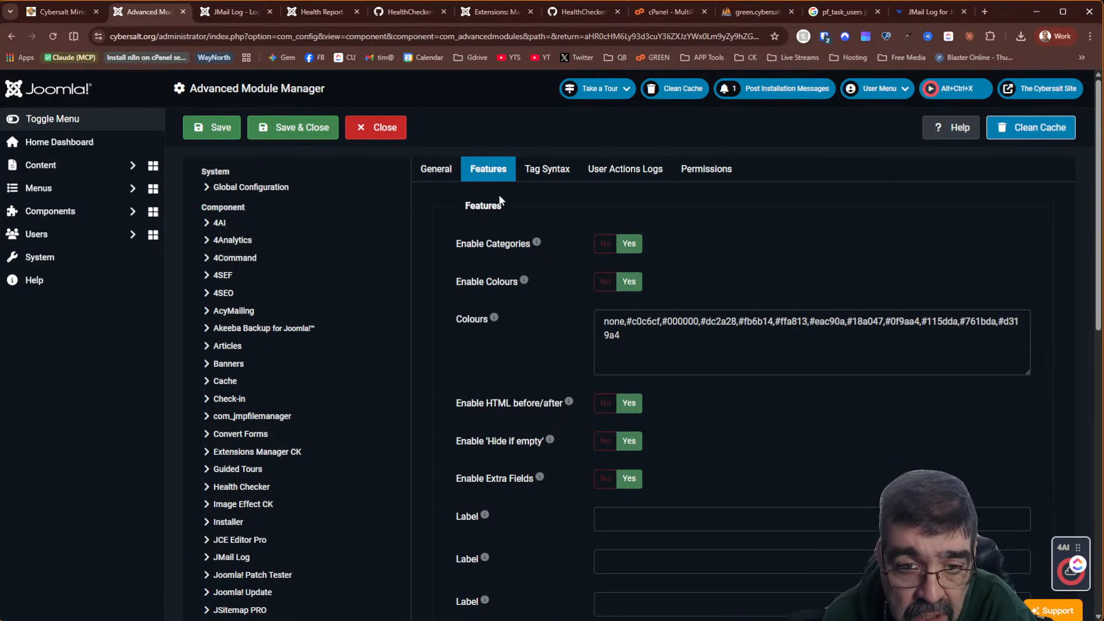
{"action": "scroll", "coordinate": [499, 195], "scroll_direction": "down", "scroll_amount": 7}
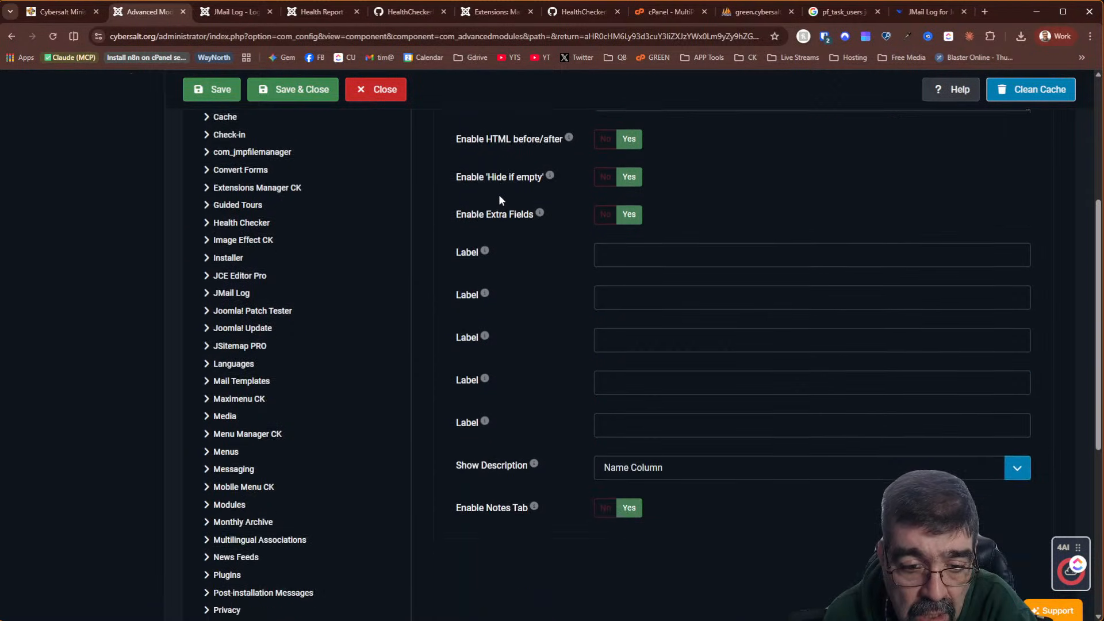
{"action": "scroll", "coordinate": [499, 195], "scroll_direction": "up", "scroll_amount": 7}
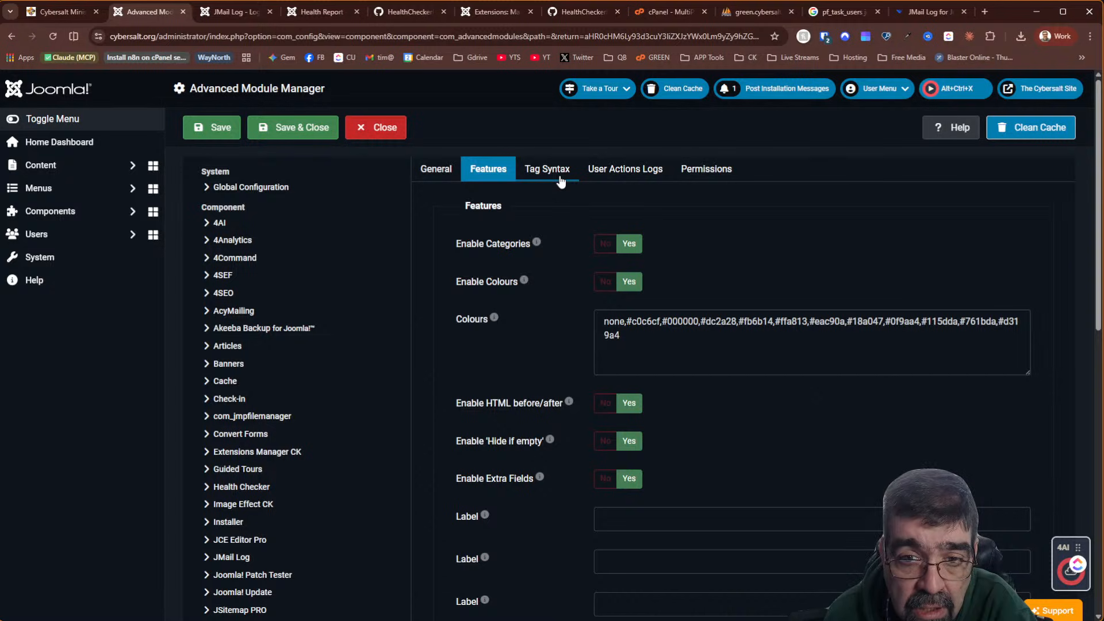
{"action": "left_click", "coordinate": [560, 180]}
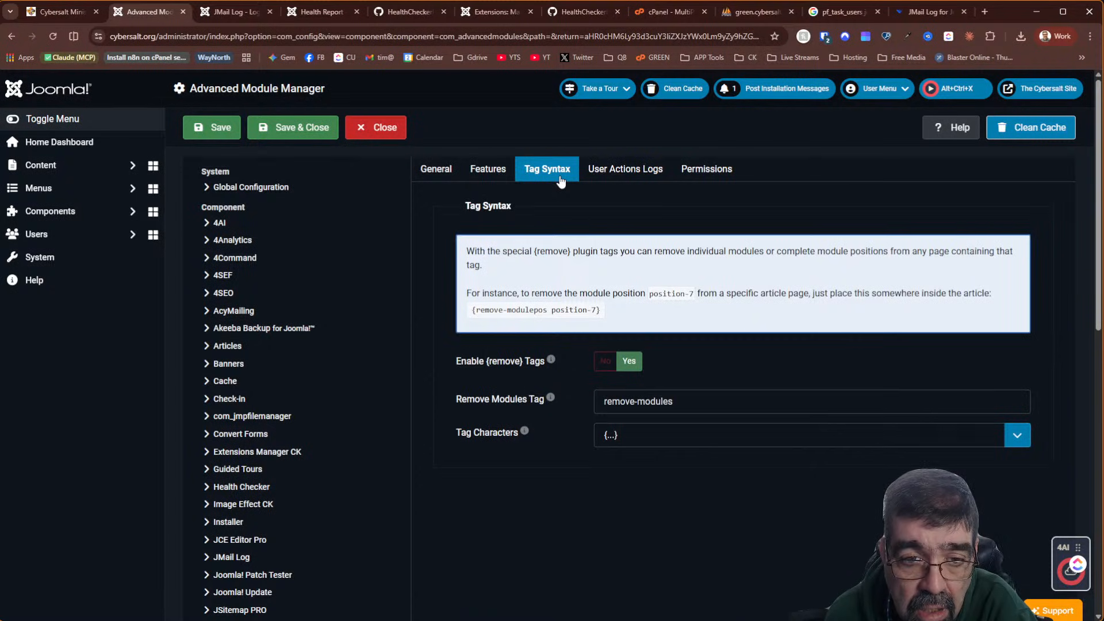
{"action": "left_click", "coordinate": [605, 179]}
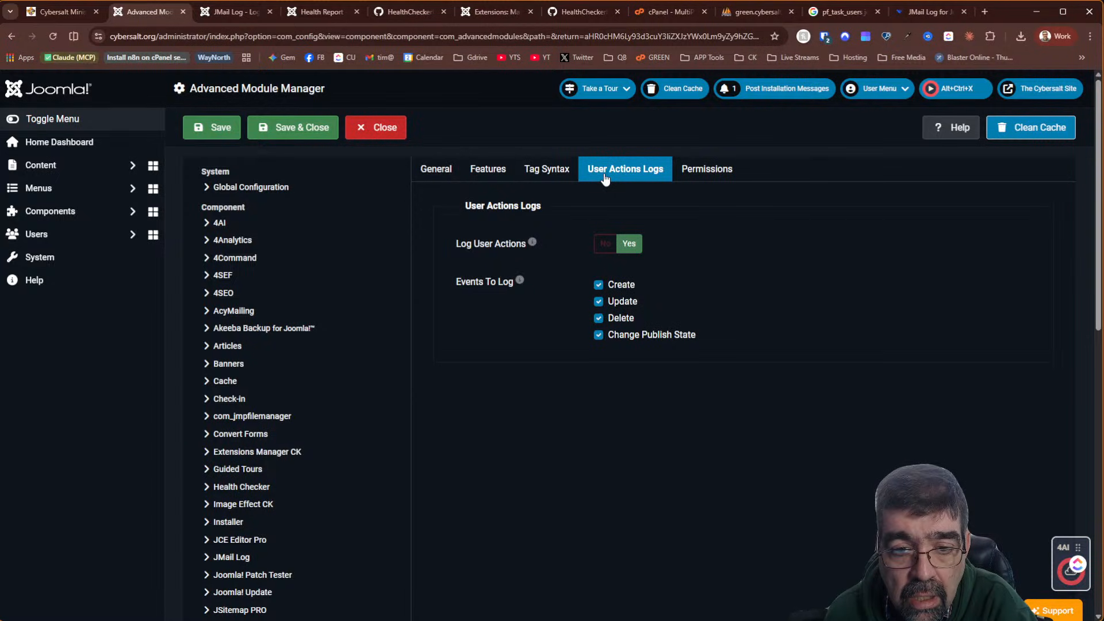
{"action": "left_click", "coordinate": [551, 177]}
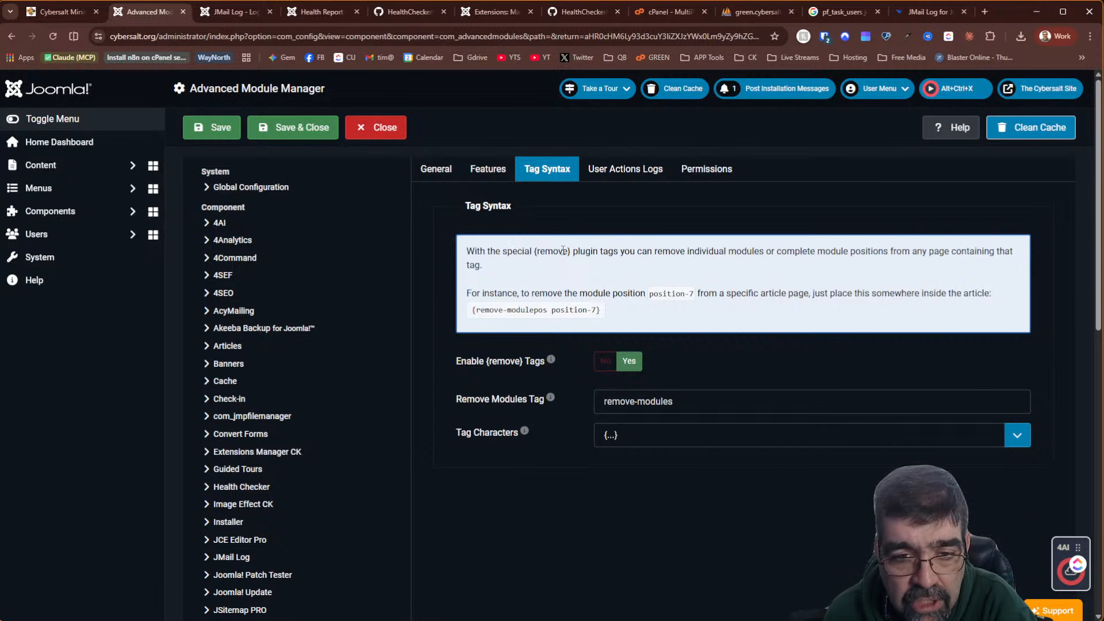
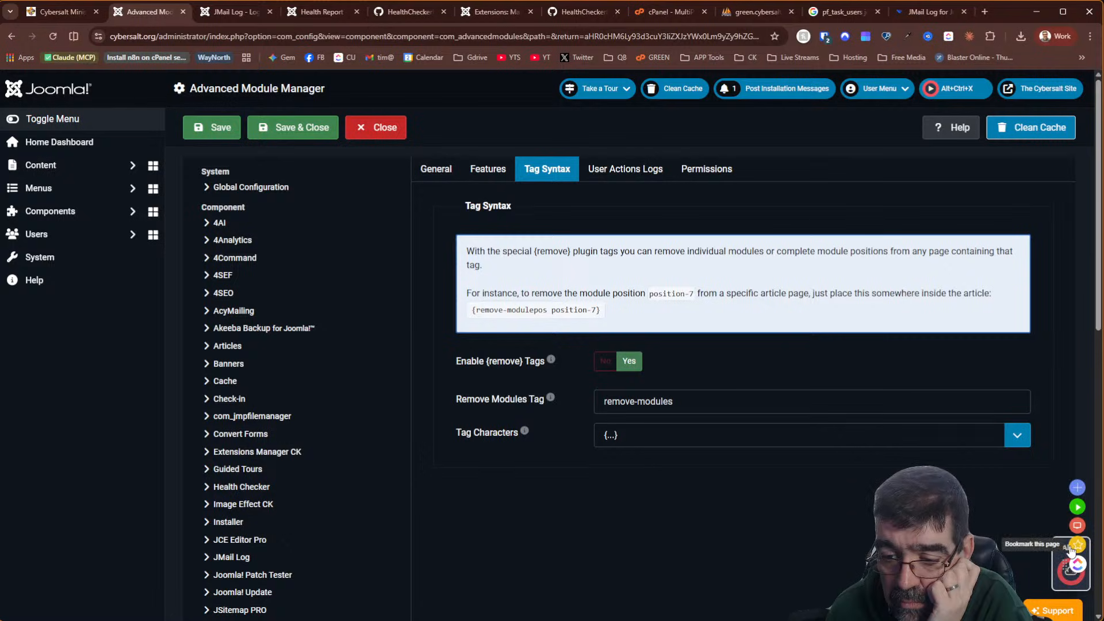
Start a new ClickUp task in Cybersalt > Basic Joomla > MM Episode Ideas
{"action": "left_click", "coordinate": [1075, 551]}
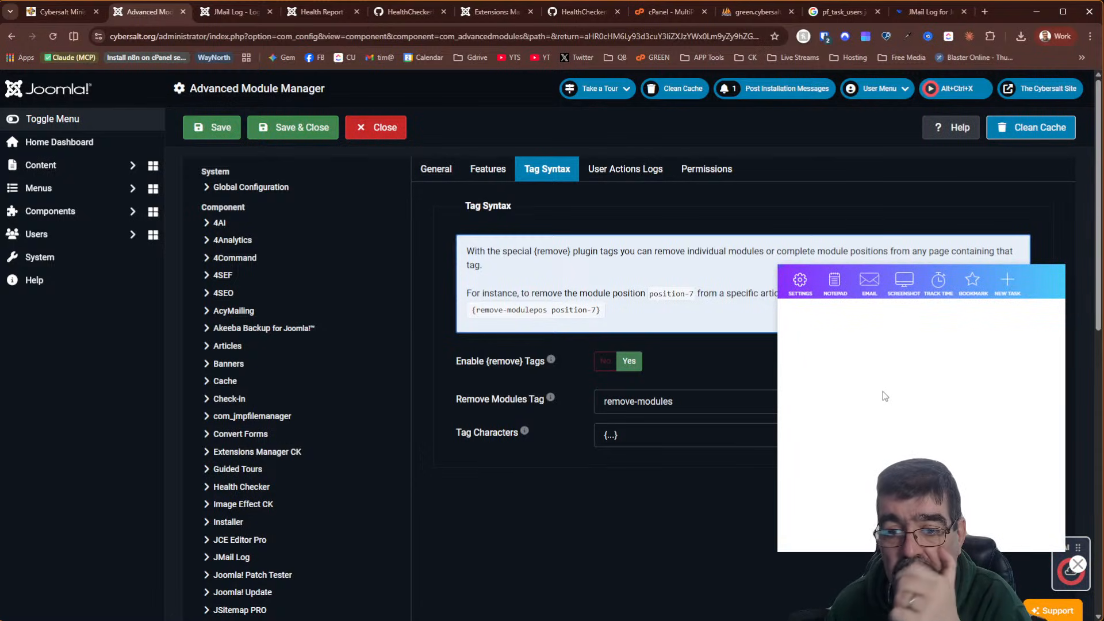
{"action": "left_click", "coordinate": [845, 340]}
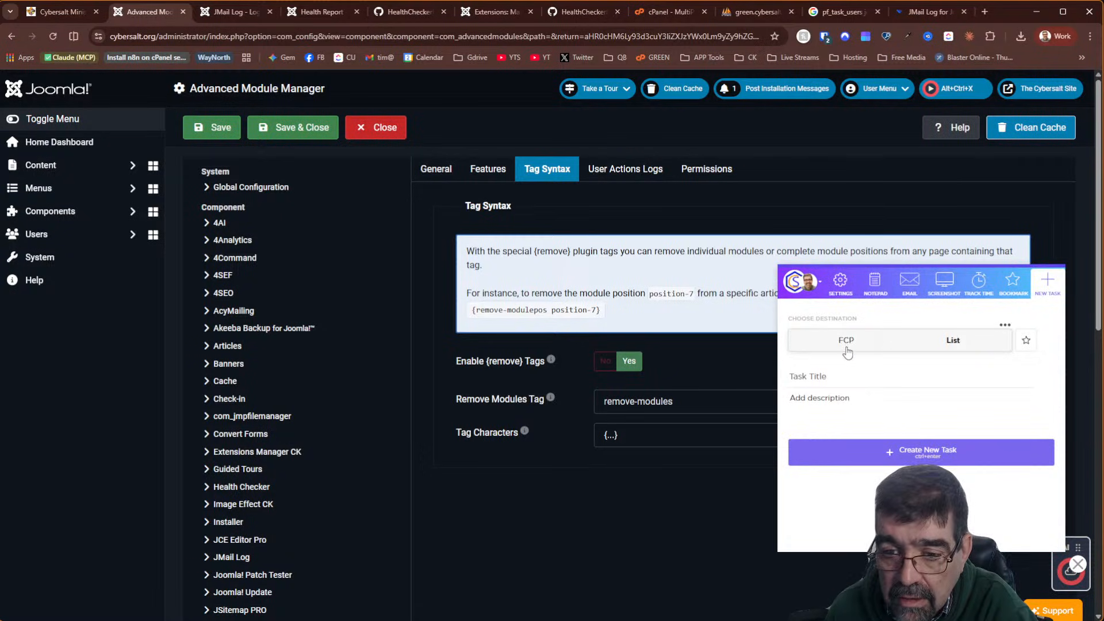
{"action": "left_click", "coordinate": [808, 389]}
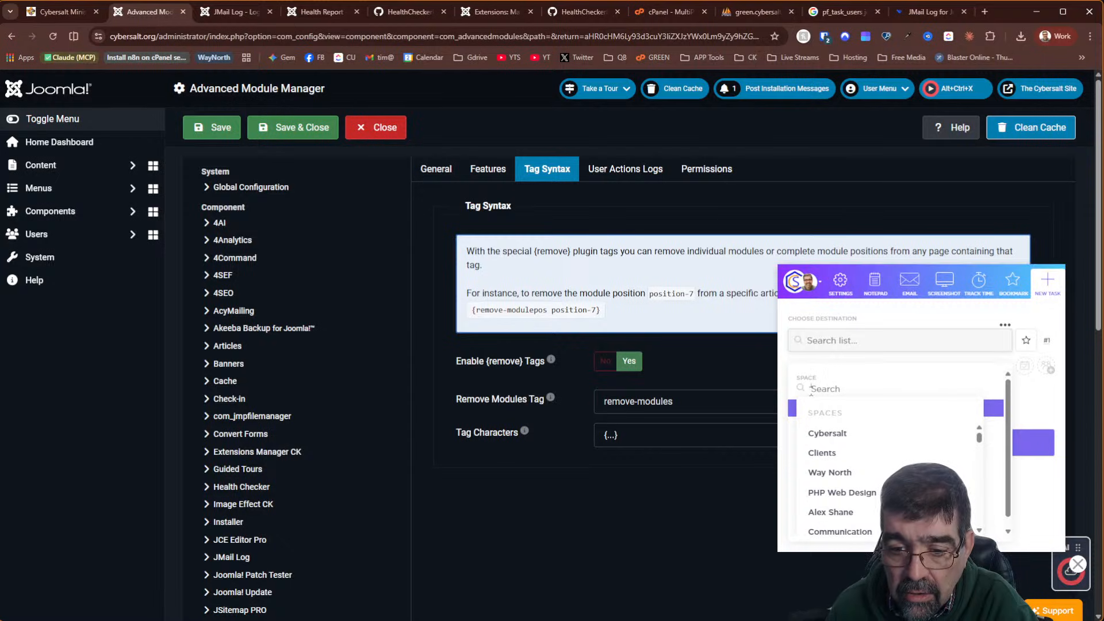
{"action": "left_click", "coordinate": [822, 434]}
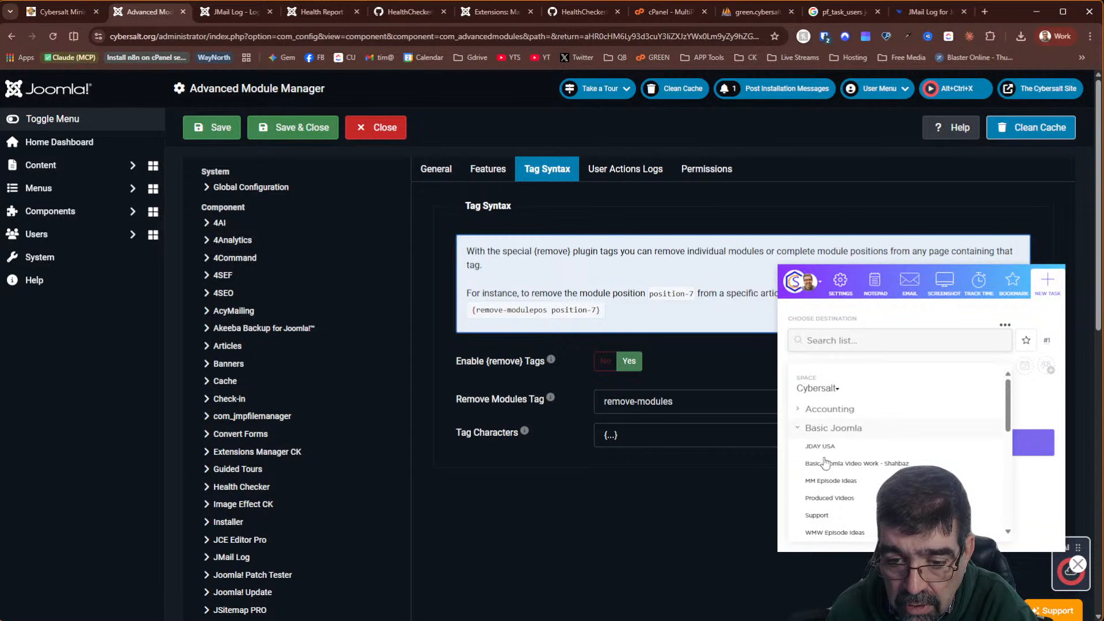
{"action": "left_click", "coordinate": [835, 481]}
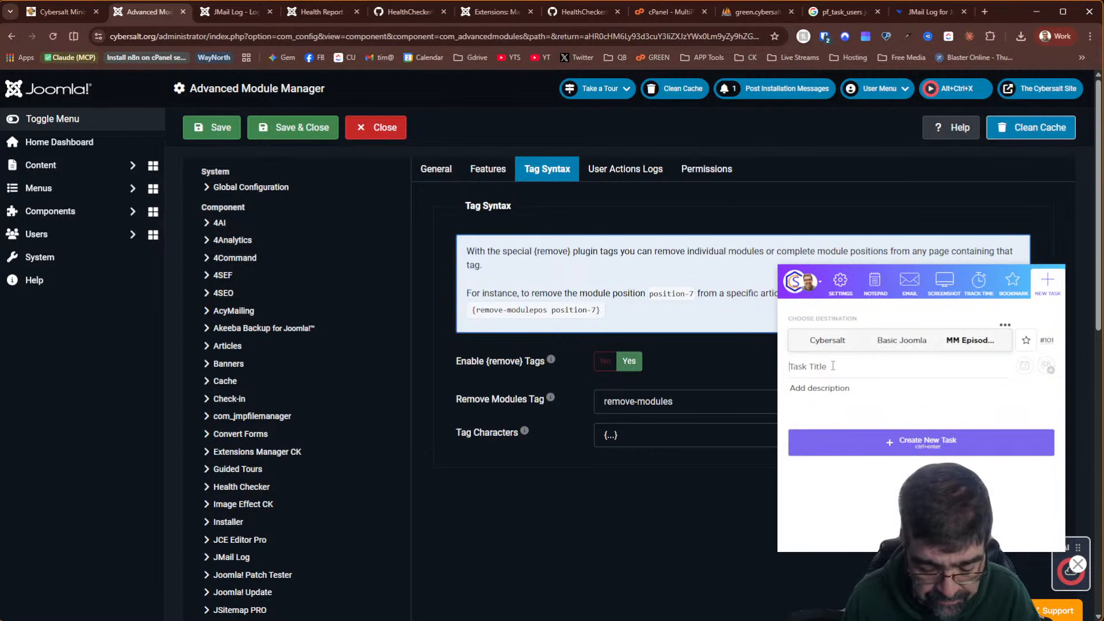
Title it 'Exclude module from certain pages', paste the page URL as description, assign myself, and create it
{"action": "type", "text": "Ex"}
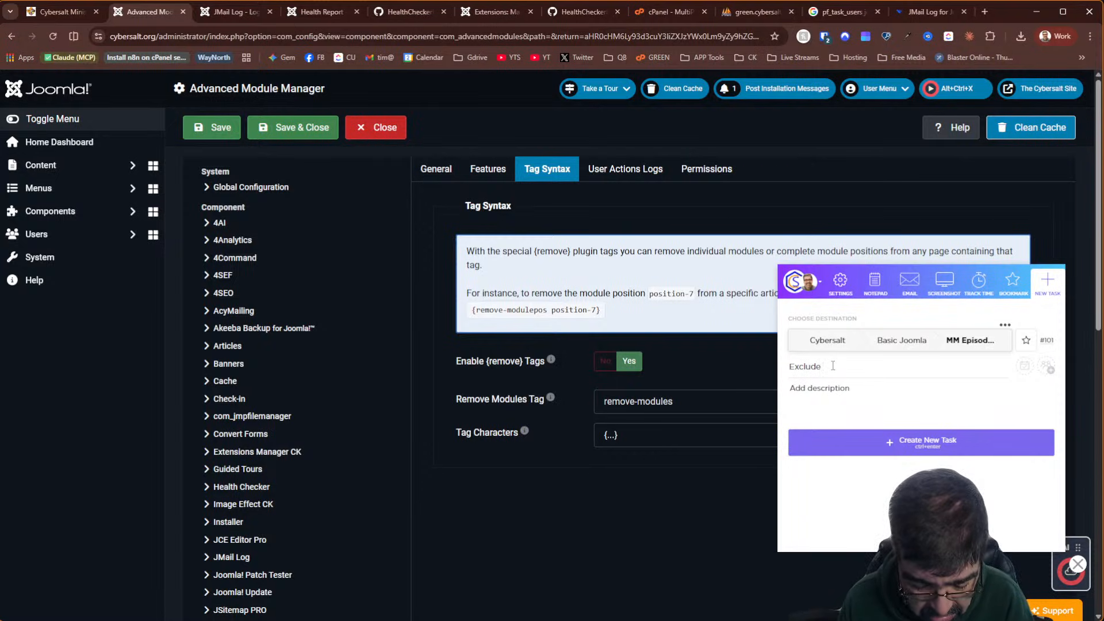
{"action": "type", "text": "clude m"}
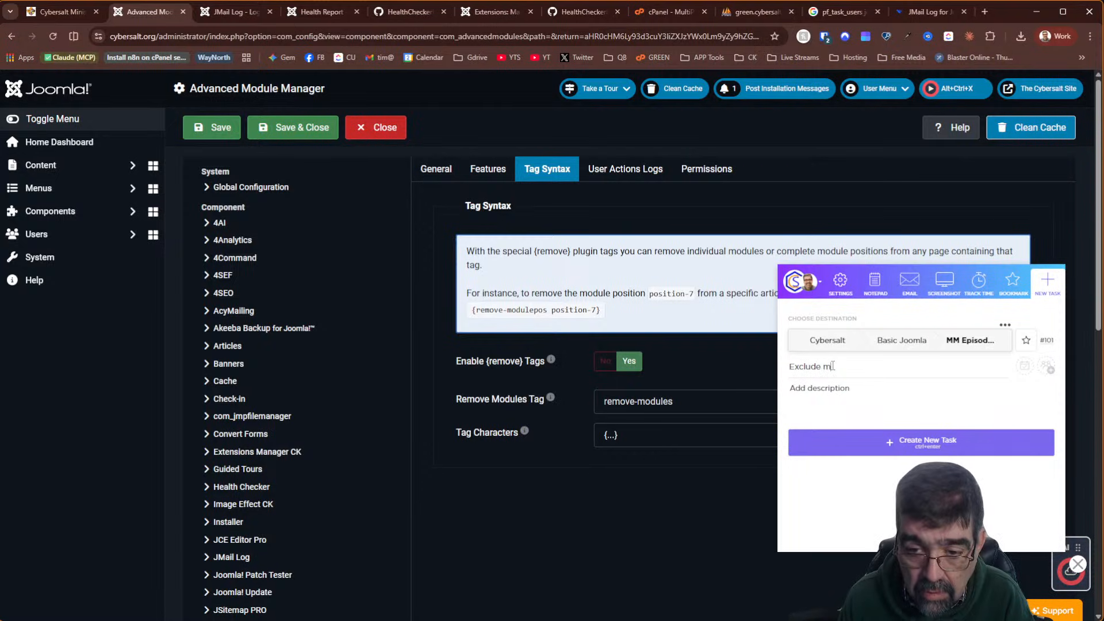
{"action": "type", "text": "odule from c"}
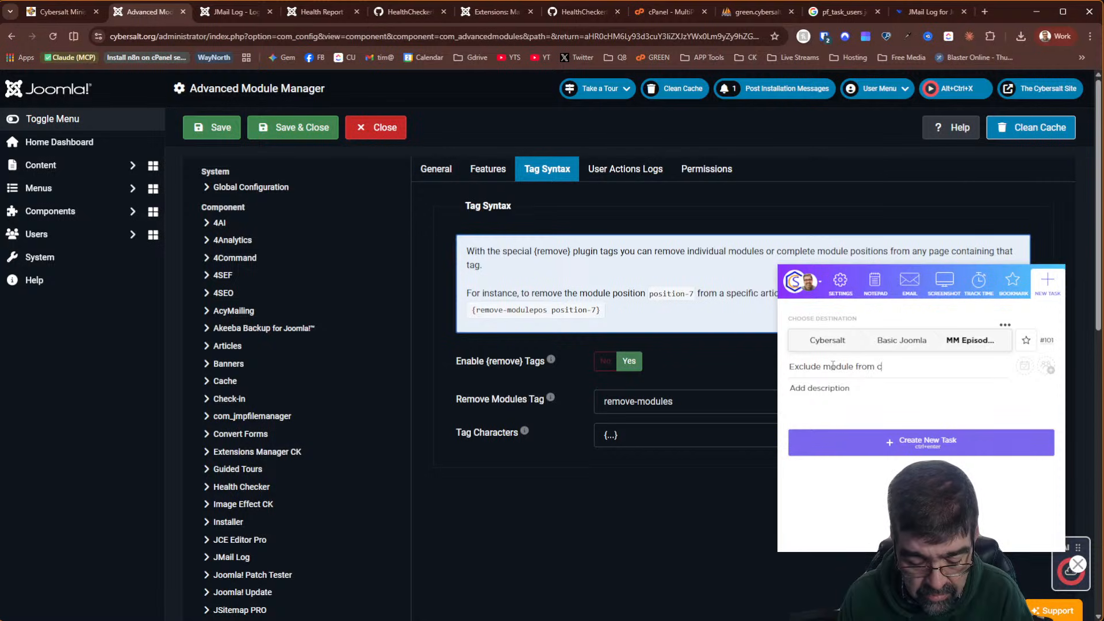
{"action": "type", "text": "ertain pages"}
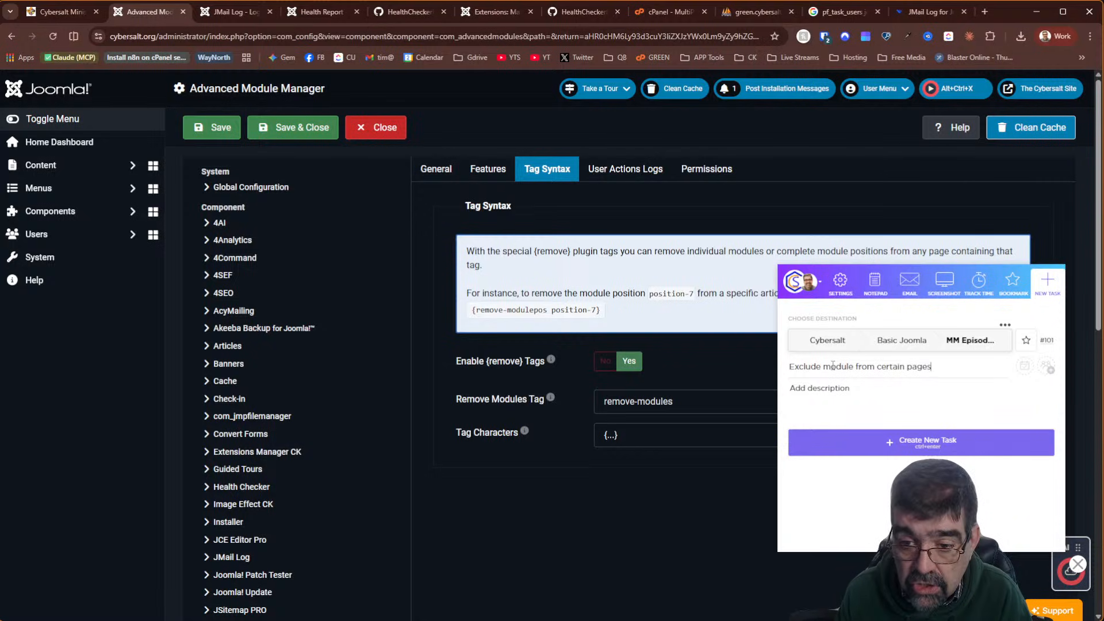
{"action": "left_click", "coordinate": [333, 36]}
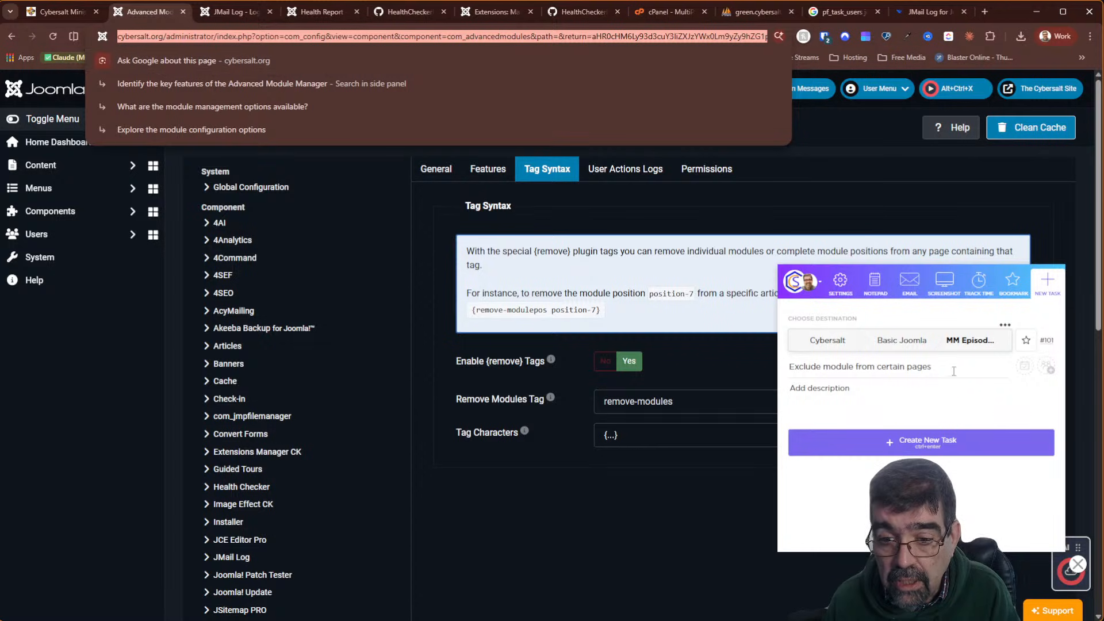
{"action": "left_click", "coordinate": [910, 401]}
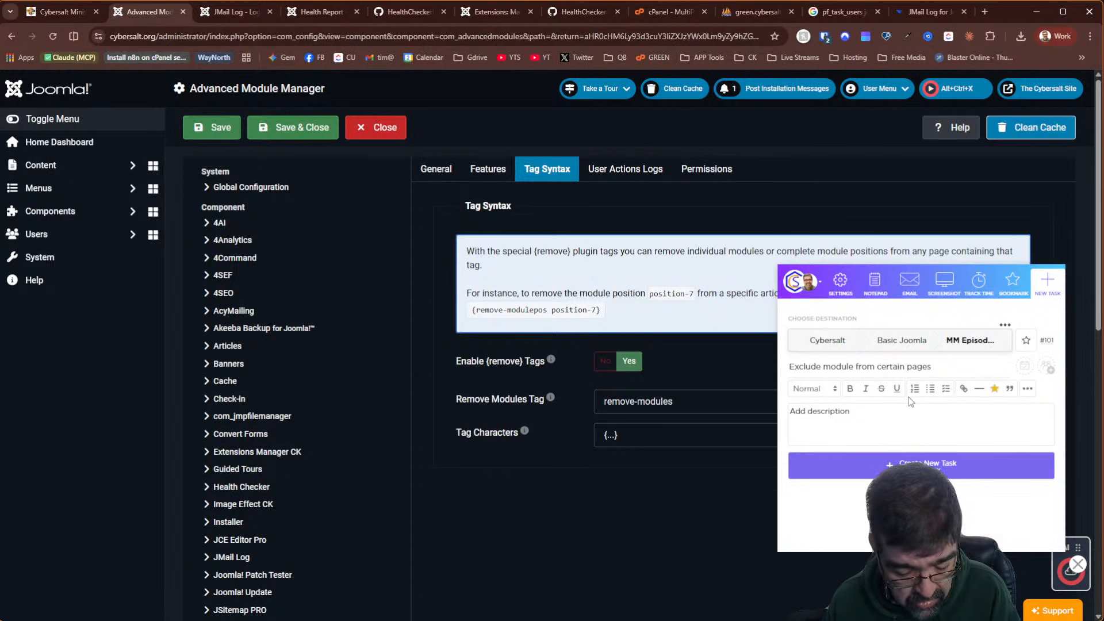
{"action": "type", "text": "https://www.cybersalt.org/administrator/index.php?option=com_config&view=component&component=com_advancedmodules&path=&return=aHR0cHM6Ly93d3cuY3liZXJzYWx0Lm9yZy9hZG1pbmlzdHJhdG9yL2luZGV4LnBocD9vcHRpb249Y29tX2FkdmFuY2VkbW9kdWxlcyZ2aWV3PW1vZHVsZXMmY2xpZW50X2lkPTA%3D"}
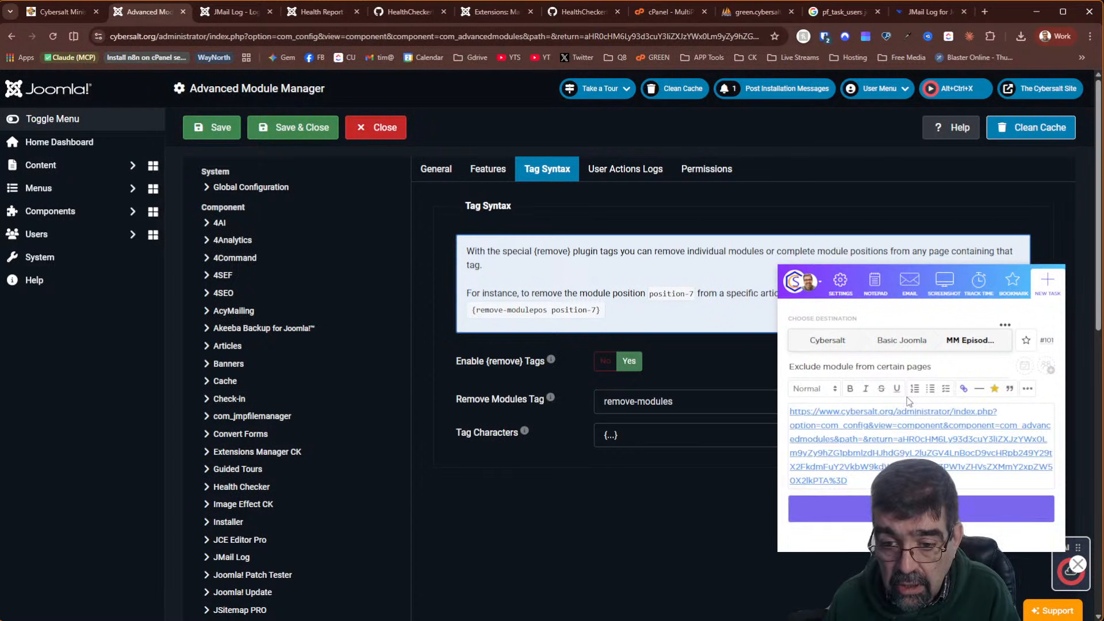
{"action": "left_click", "coordinate": [1047, 366]}
{"action": "left_click", "coordinate": [936, 329]}
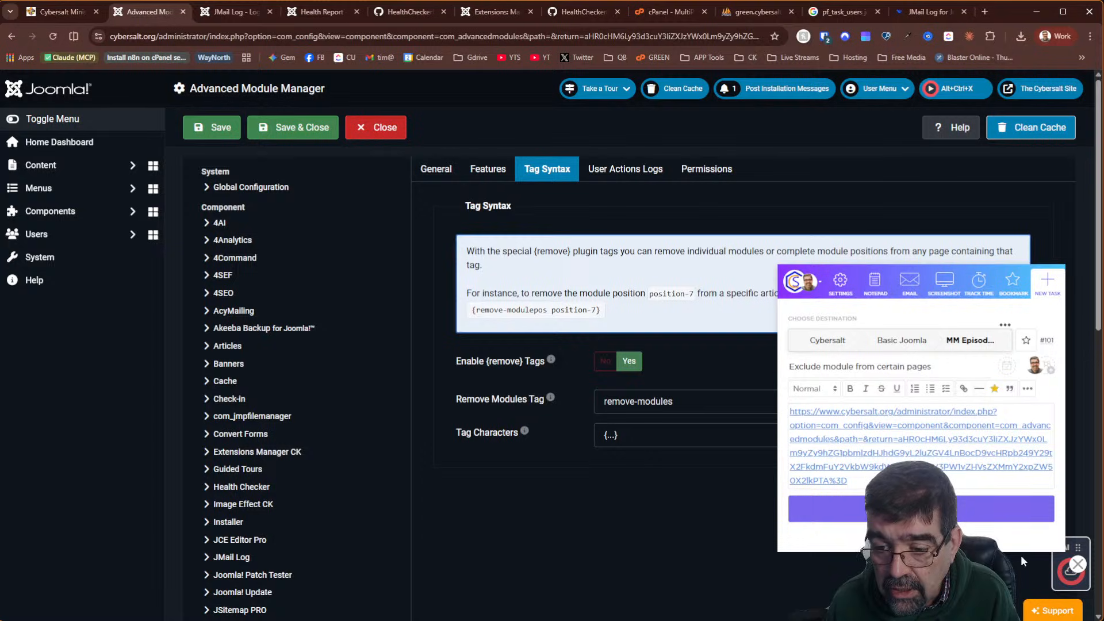
{"action": "left_click", "coordinate": [960, 520]}
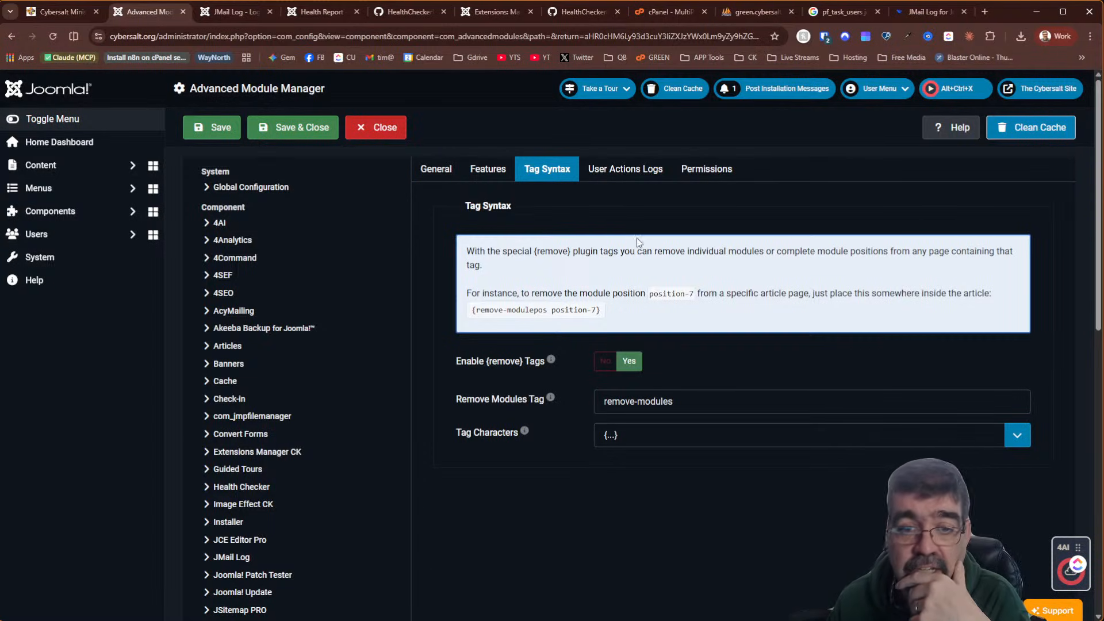
Set Show Switch to Yes under General, save, and switch to the Joomla core module manager
{"action": "left_click", "coordinate": [638, 172]}
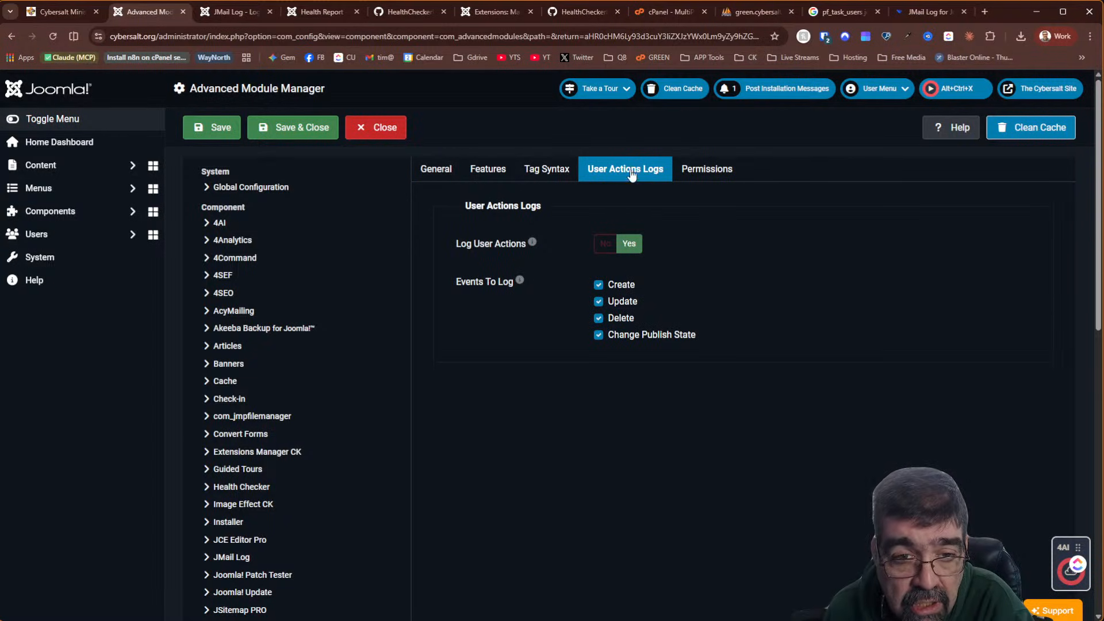
{"action": "left_click", "coordinate": [433, 171]}
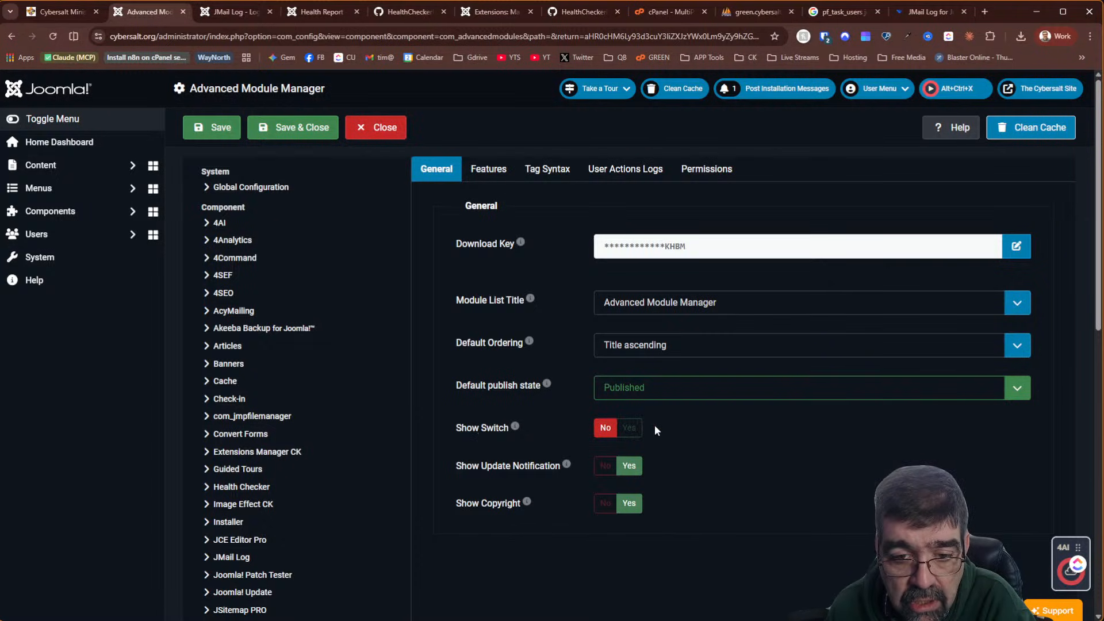
{"action": "left_click", "coordinate": [630, 428]}
{"action": "left_click", "coordinate": [297, 137]}
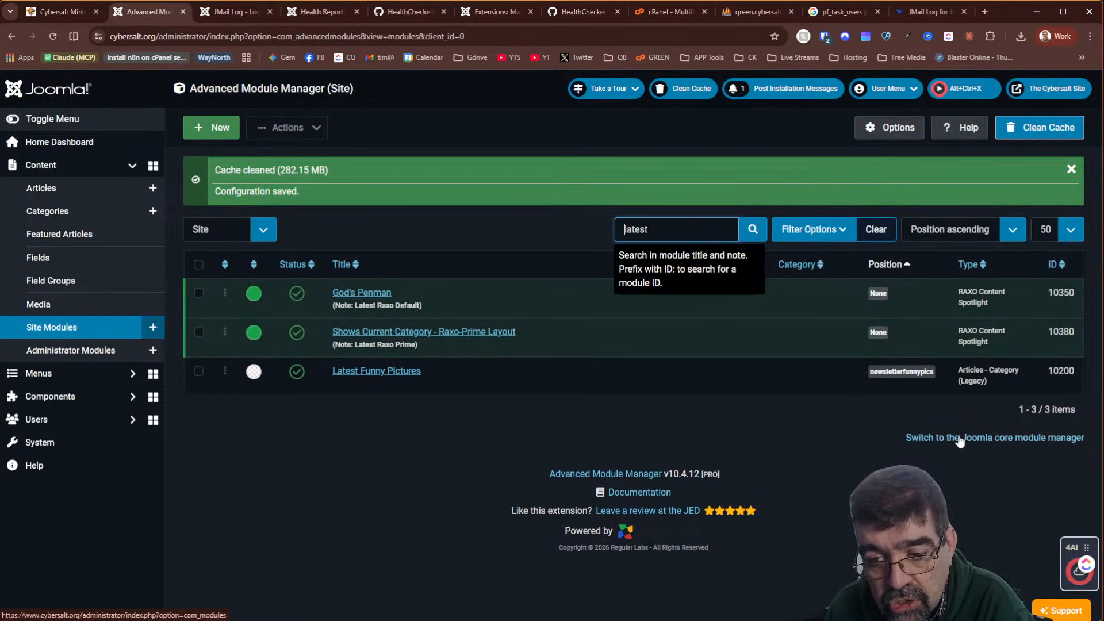
{"action": "left_click", "coordinate": [999, 447]}
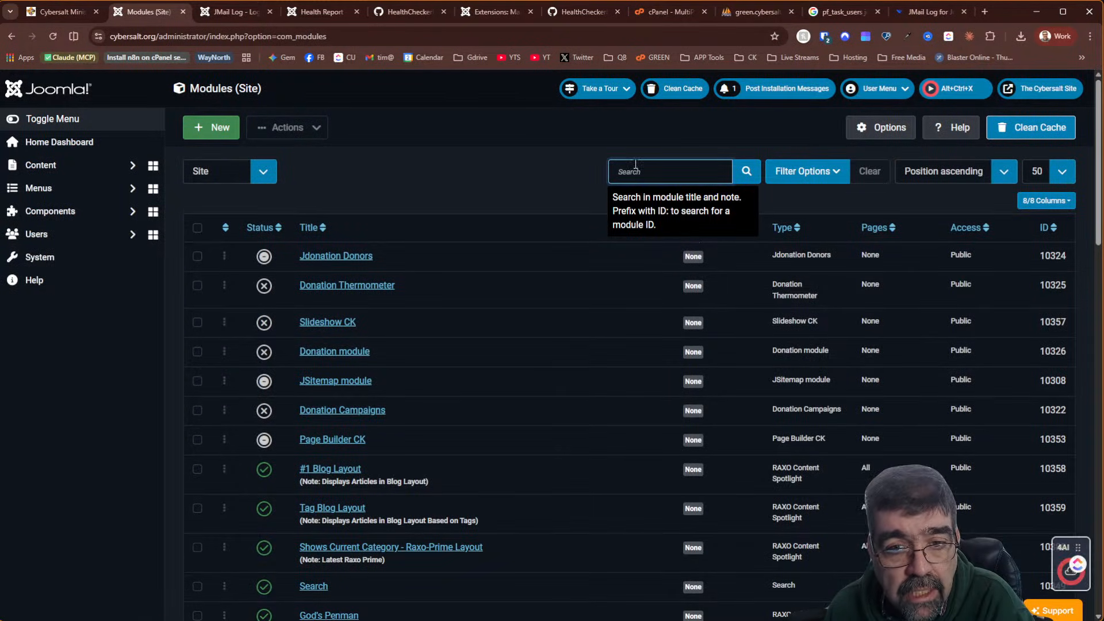
Search modules for 'latest', open Latest Funny Pictures, check its menu assignment, and save it
{"action": "left_click", "coordinate": [676, 165]}
{"action": "type", "text": "la"}
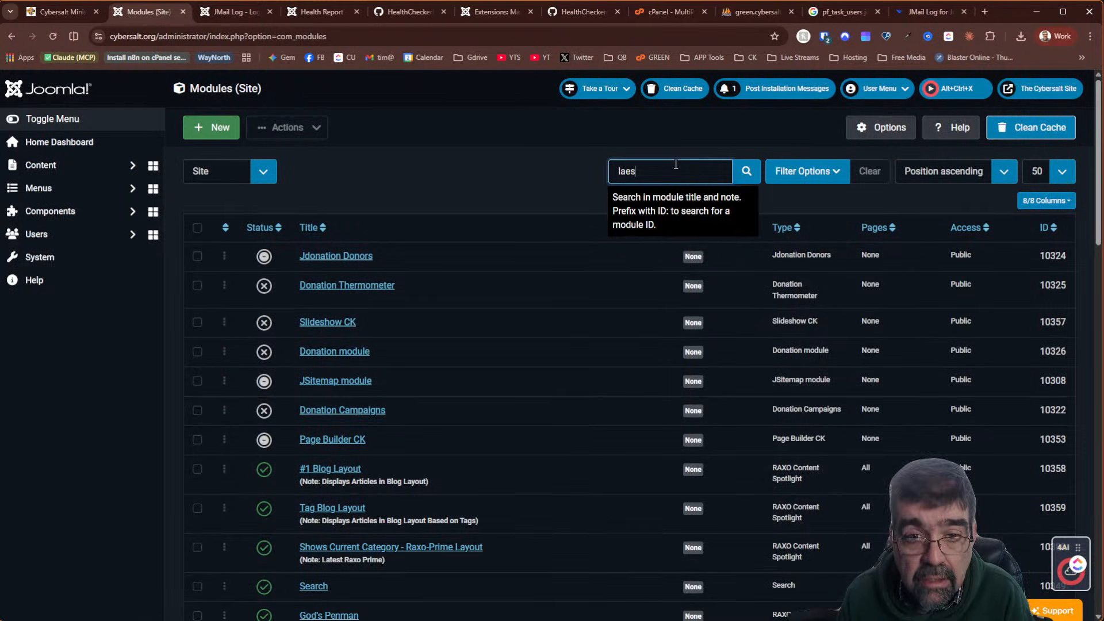
{"action": "type", "text": "test"}
{"action": "key", "text": "Return"}
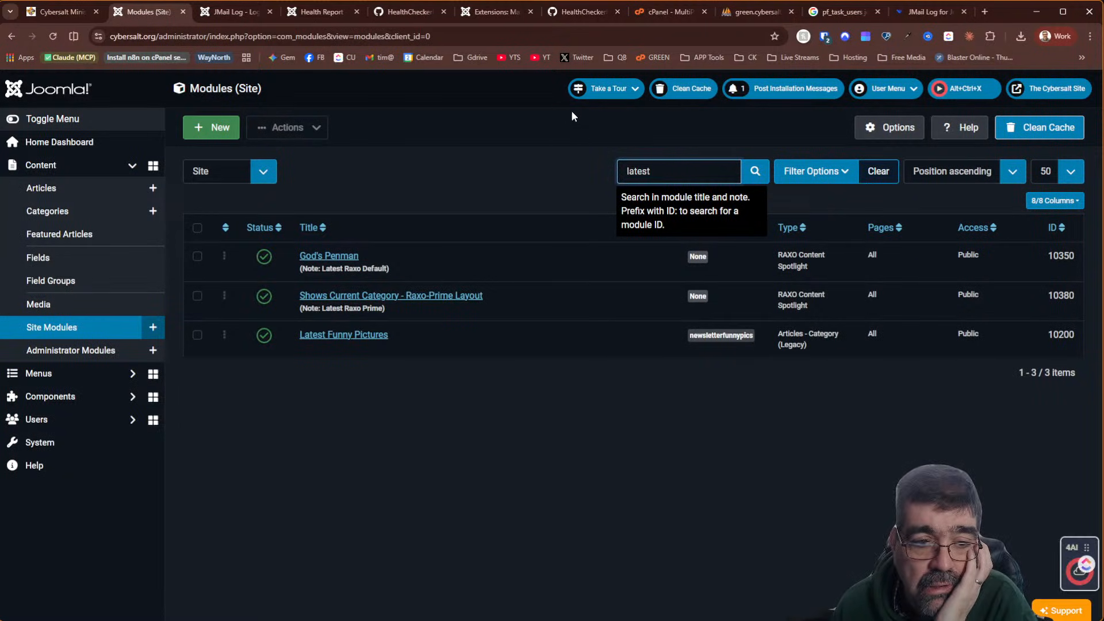
{"action": "left_click", "coordinate": [349, 339]}
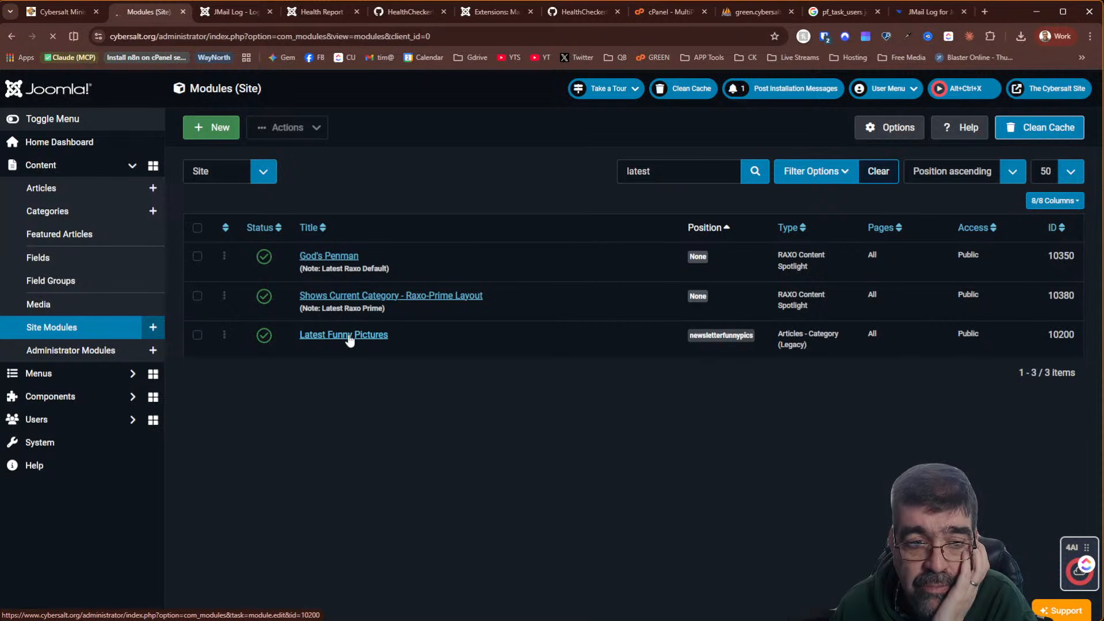
{"action": "left_click", "coordinate": [119, 233]}
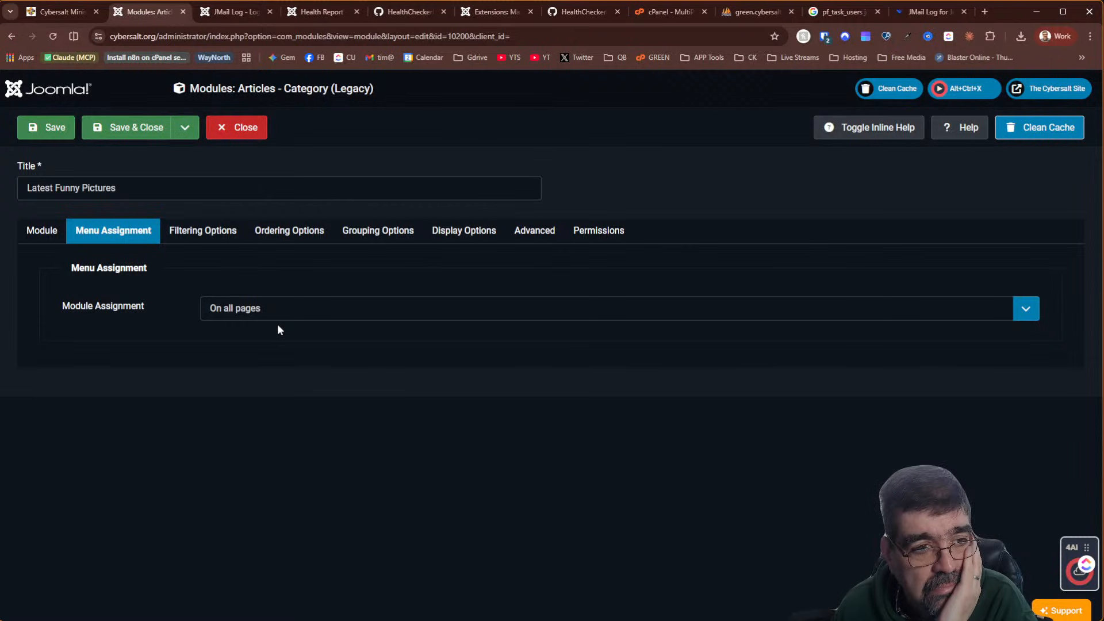
{"action": "left_click", "coordinate": [48, 134]}
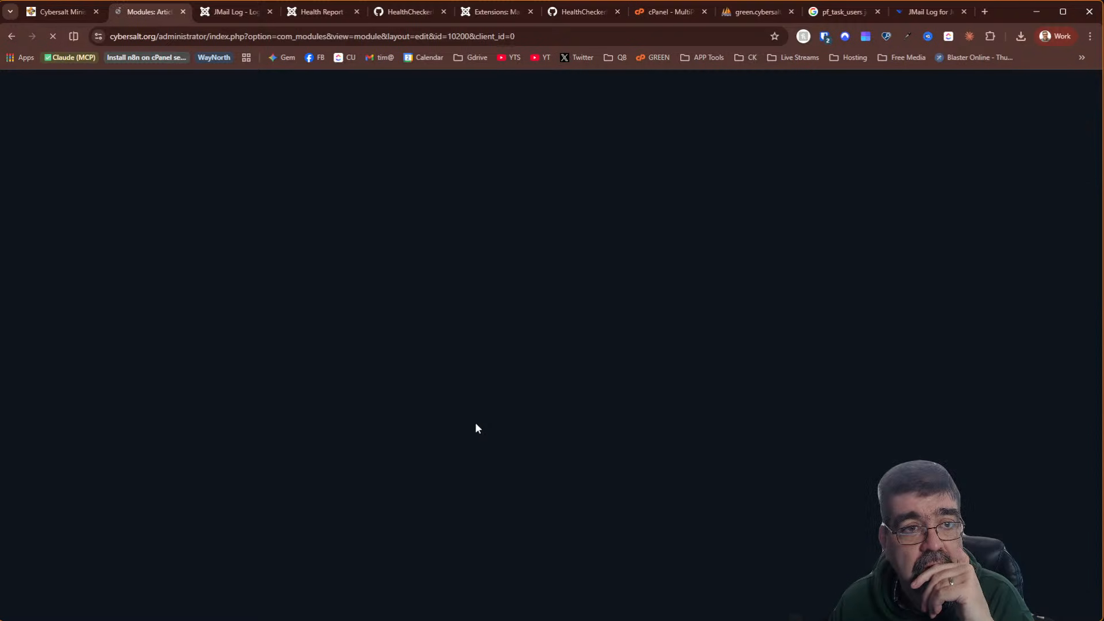
Rerun the health checks and collapse the System & Hosting results
{"action": "left_click", "coordinate": [298, 12]}
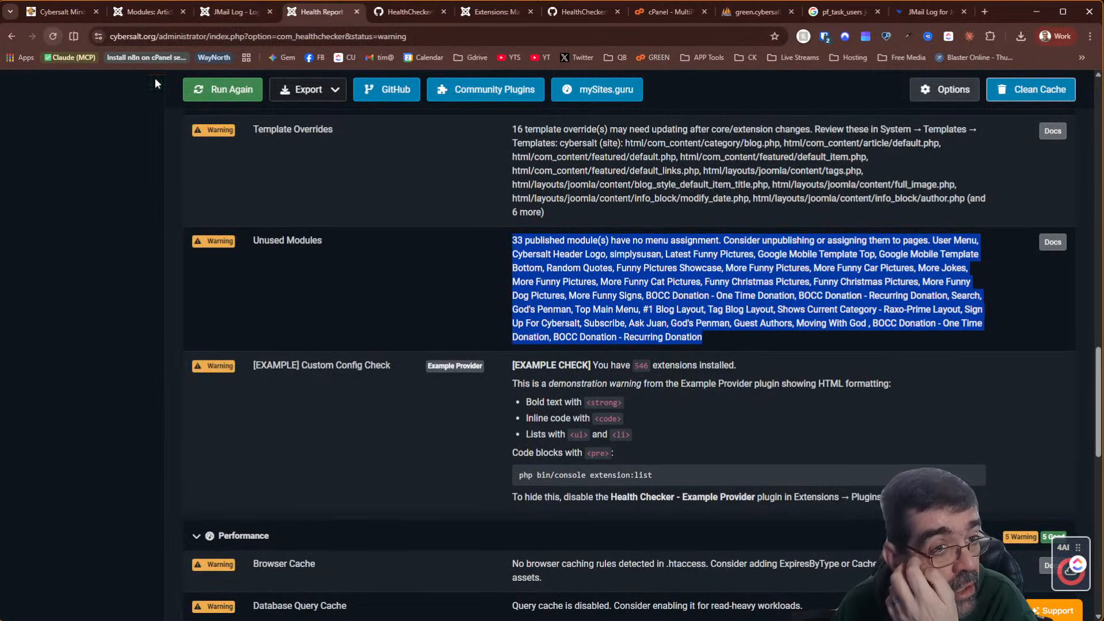
{"action": "left_click", "coordinate": [230, 91]}
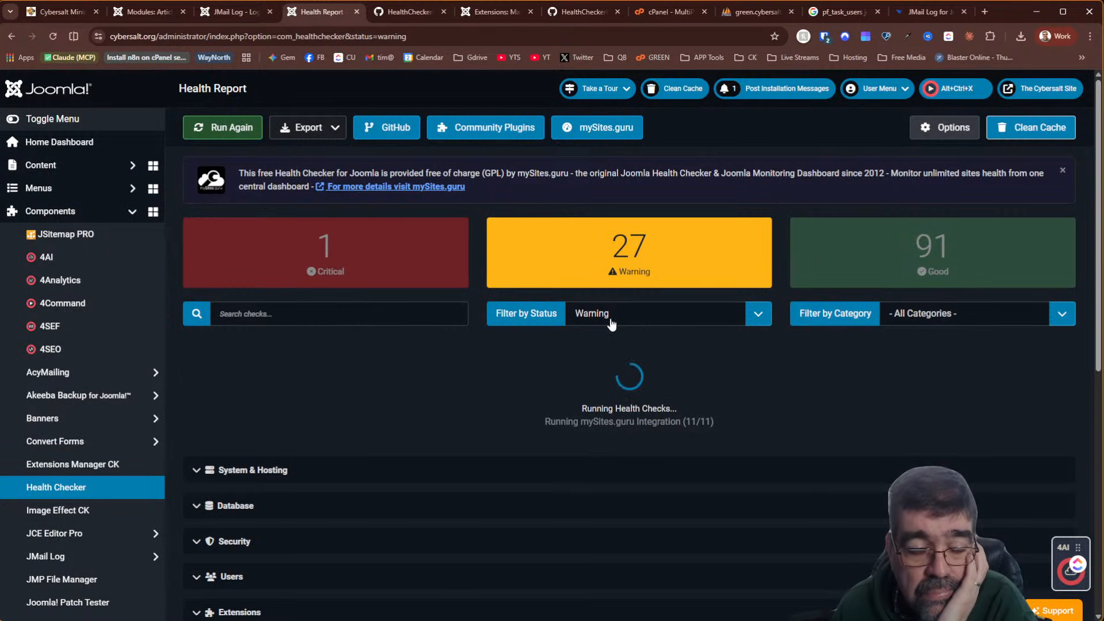
{"action": "scroll", "coordinate": [610, 322], "scroll_direction": "down", "scroll_amount": 2}
{"action": "scroll", "coordinate": [611, 325], "scroll_direction": "down", "scroll_amount": 2}
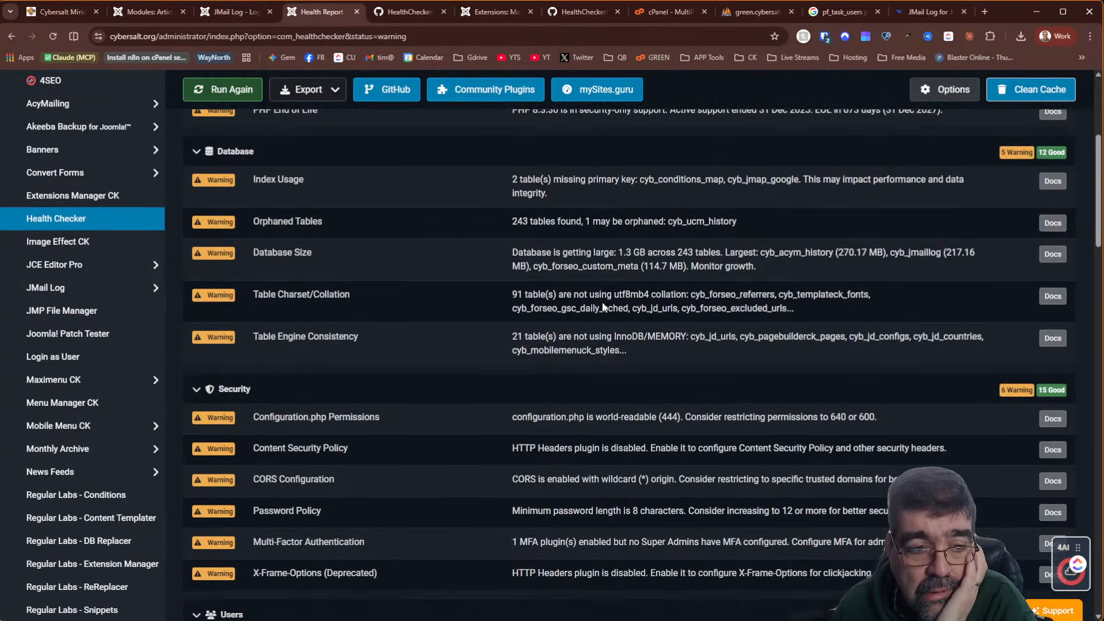
{"action": "scroll", "coordinate": [604, 308], "scroll_direction": "up", "scroll_amount": 4}
{"action": "left_click", "coordinate": [917, 316]}
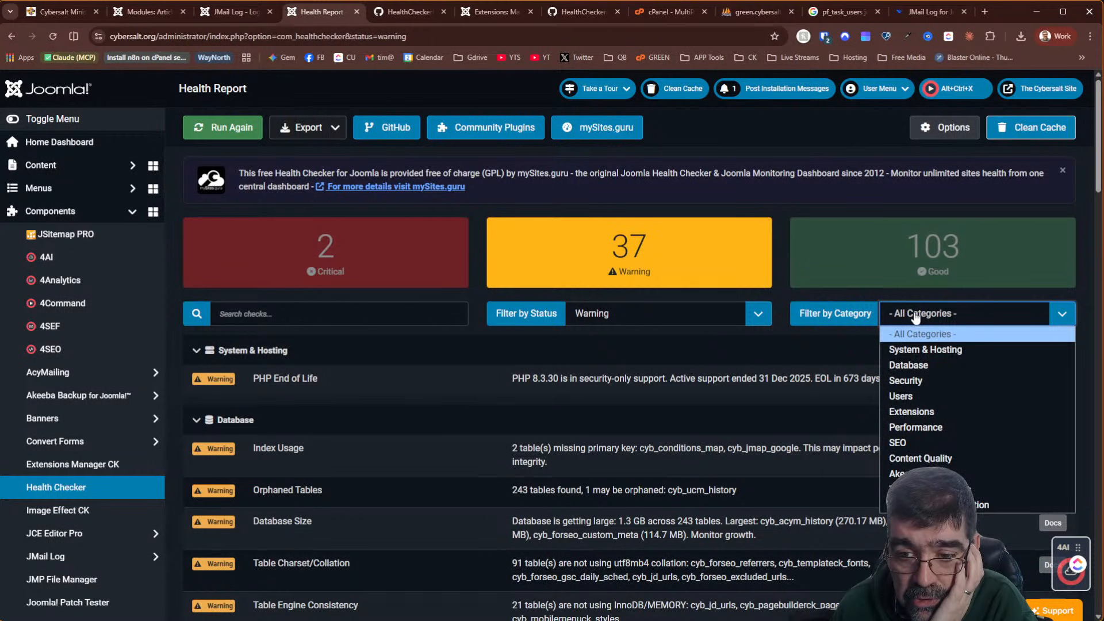
{"action": "left_click", "coordinate": [383, 358]}
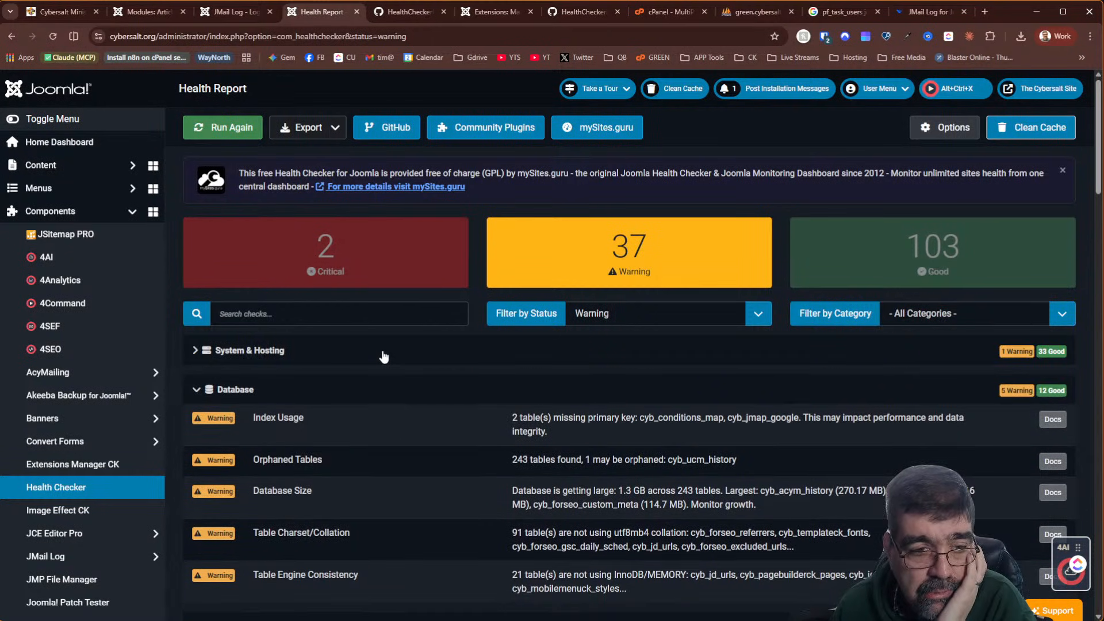
Read the module, template, performance and SEO warnings, then close the Latest Funny Pictures module
{"action": "scroll", "coordinate": [383, 356], "scroll_direction": "down", "scroll_amount": 5}
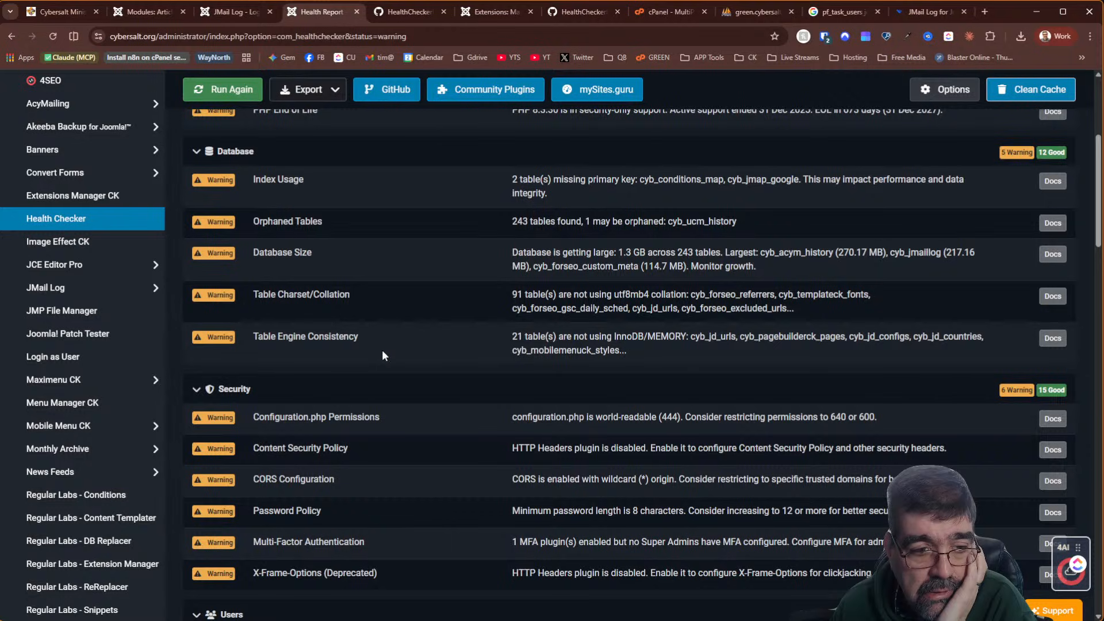
{"action": "scroll", "coordinate": [382, 349], "scroll_direction": "down", "scroll_amount": 8}
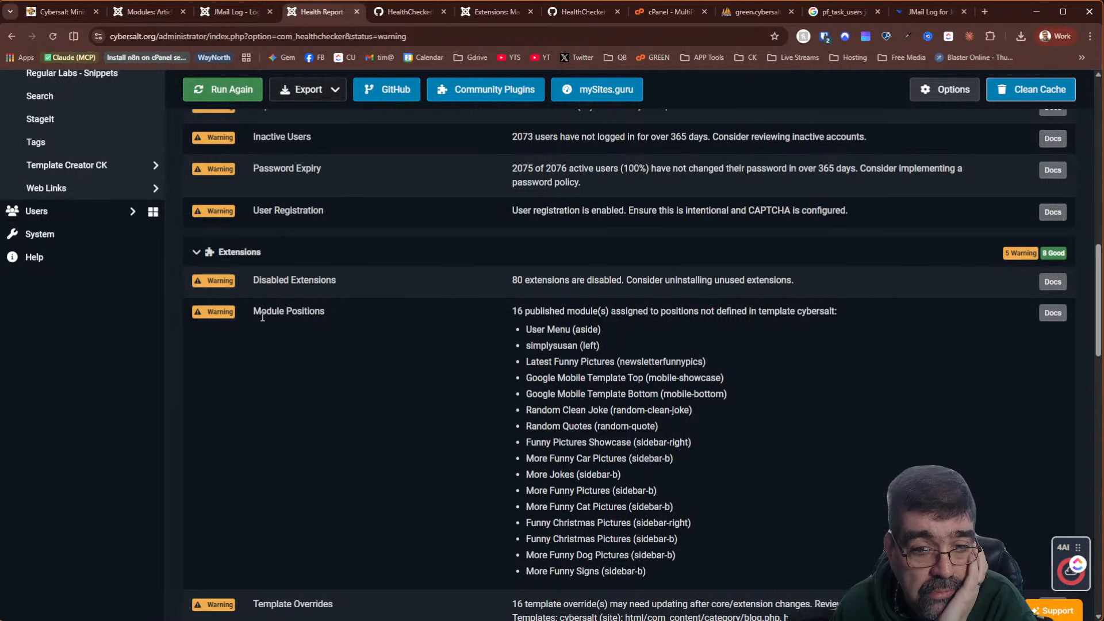
{"action": "scroll", "coordinate": [362, 330], "scroll_direction": "down", "scroll_amount": 5}
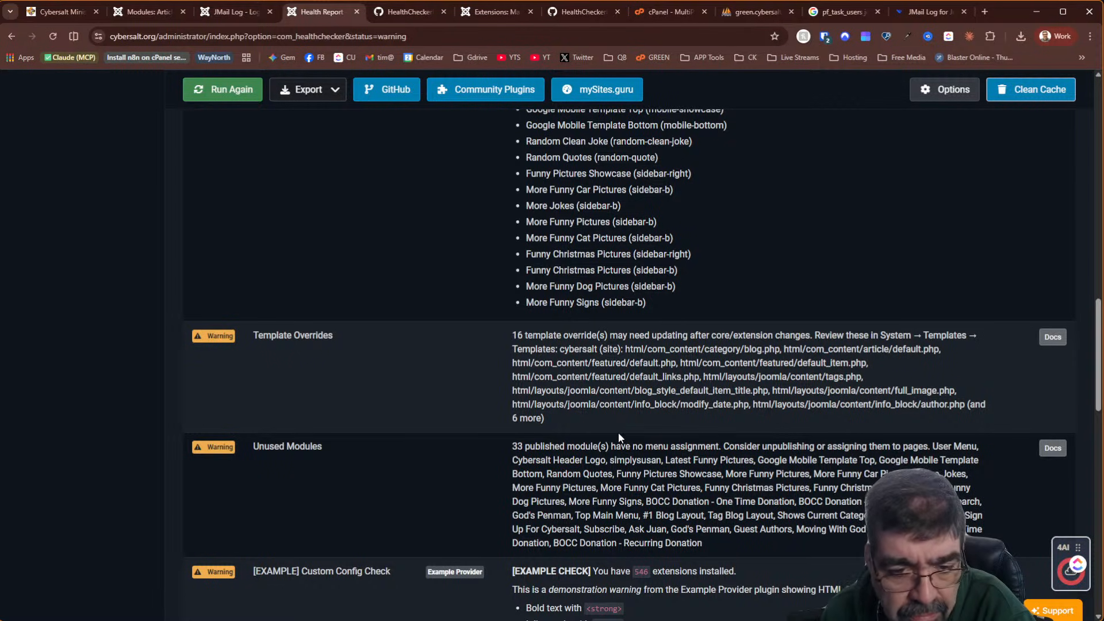
{"action": "scroll", "coordinate": [619, 432], "scroll_direction": "down", "scroll_amount": 2}
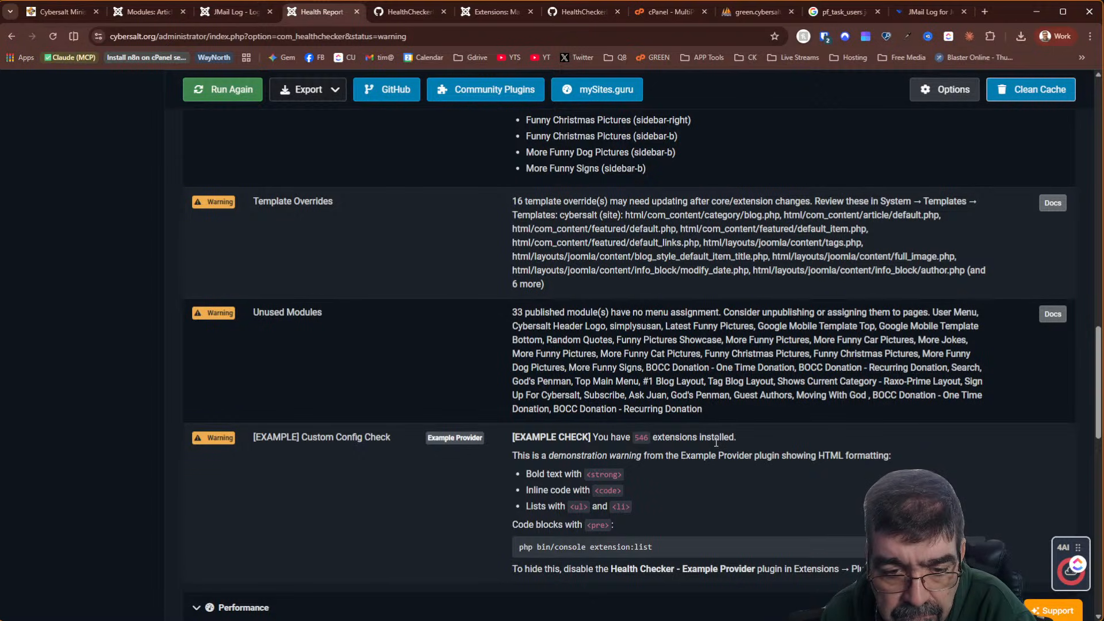
{"action": "scroll", "coordinate": [716, 443], "scroll_direction": "down", "scroll_amount": 2}
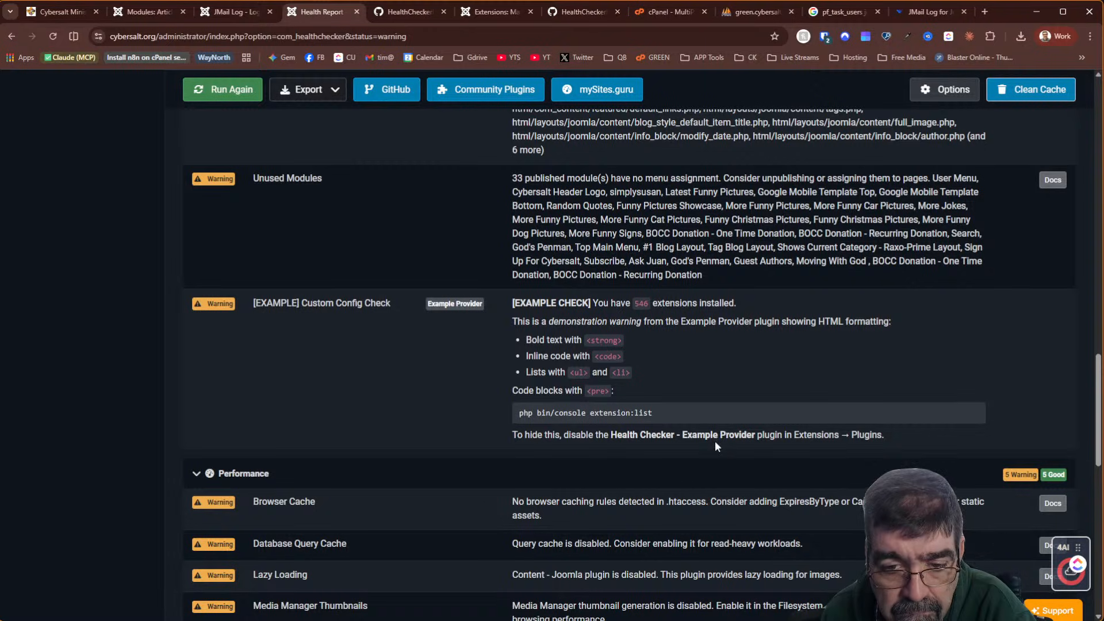
{"action": "scroll", "coordinate": [716, 446], "scroll_direction": "down", "scroll_amount": 2}
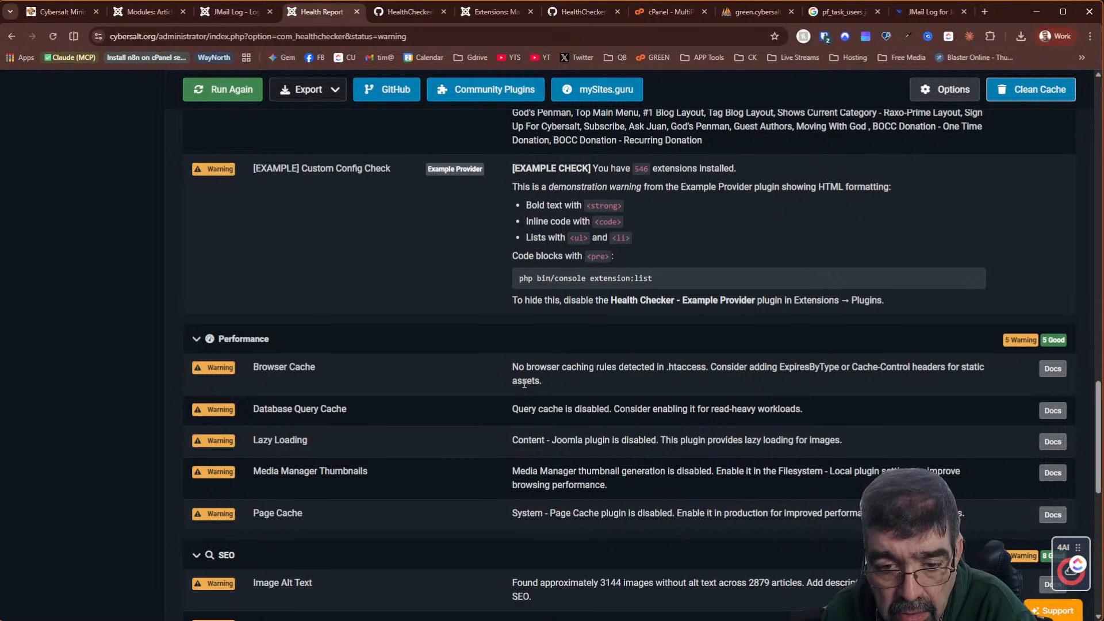
{"action": "scroll", "coordinate": [372, 340], "scroll_direction": "down", "scroll_amount": 2}
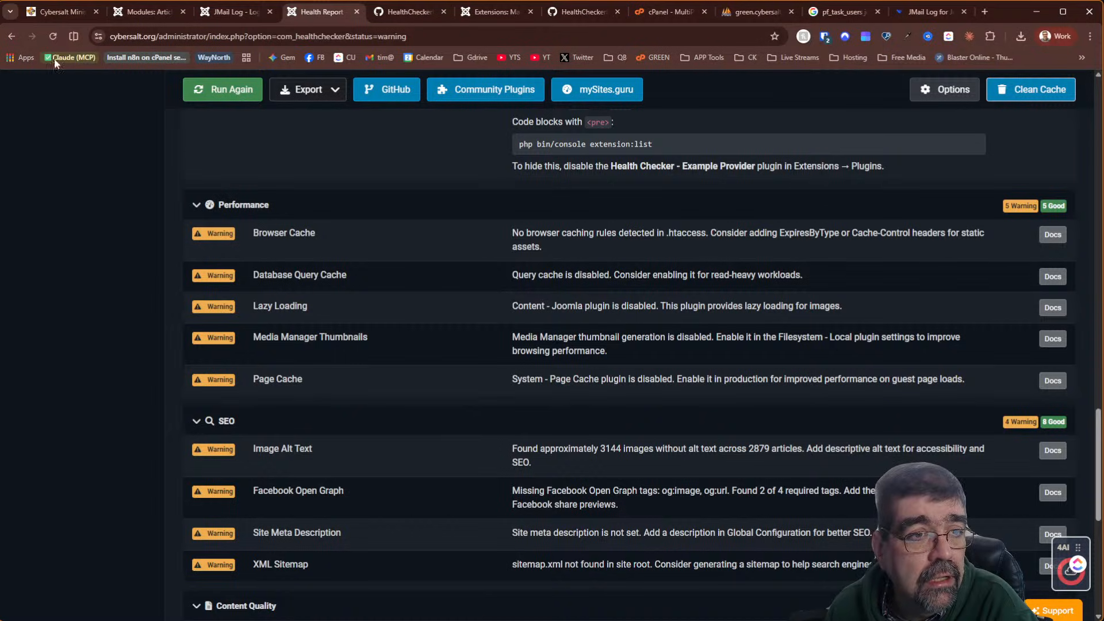
{"action": "left_click", "coordinate": [132, 13]}
{"action": "left_click", "coordinate": [235, 138]}
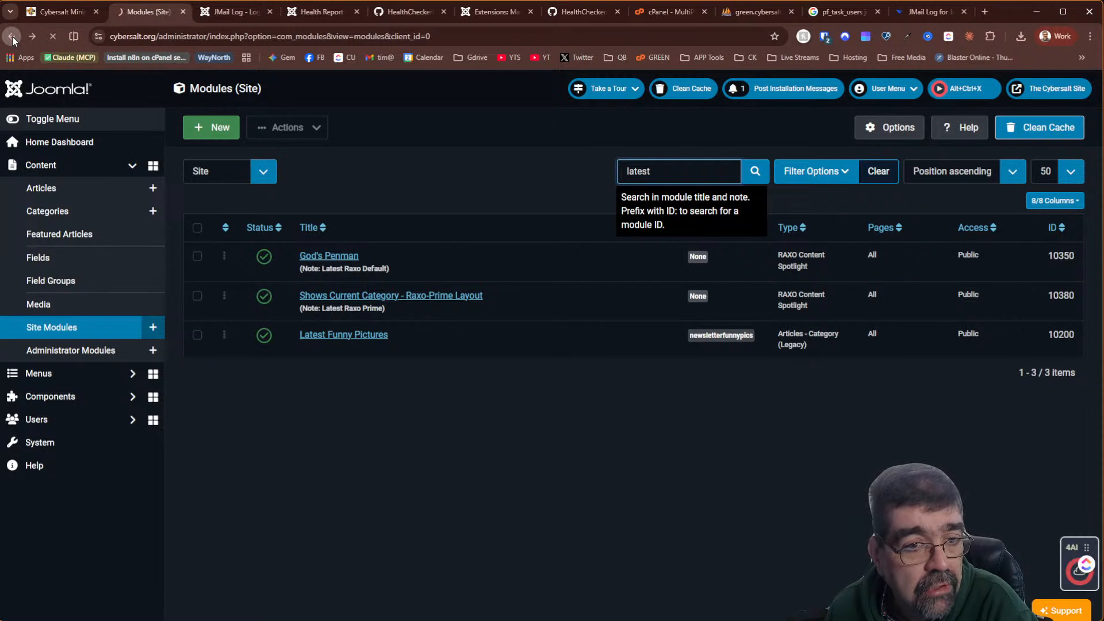
Return to Advanced Module Manager and set Show Switch to No in its Options, saving
{"action": "left_click", "coordinate": [12, 38]}
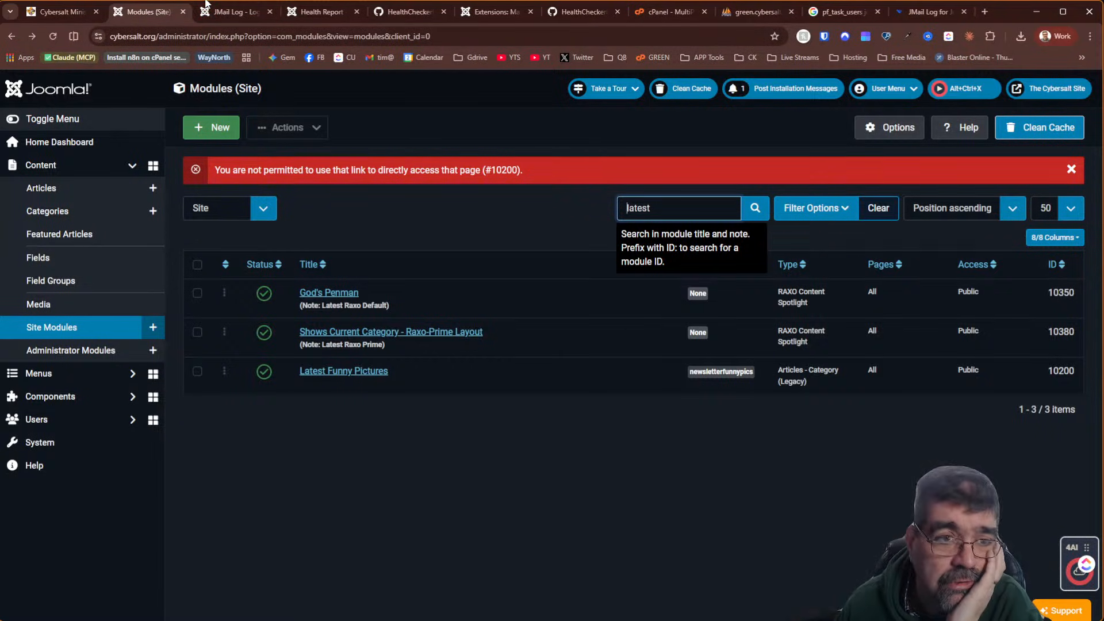
{"action": "right_click", "coordinate": [11, 38]}
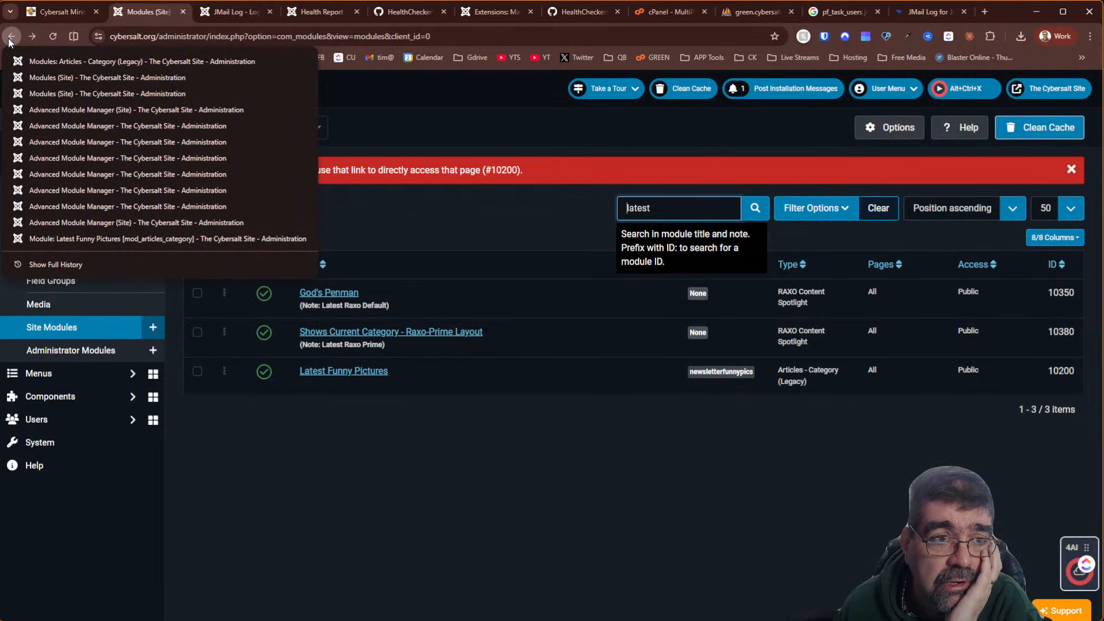
{"action": "left_click", "coordinate": [72, 114]}
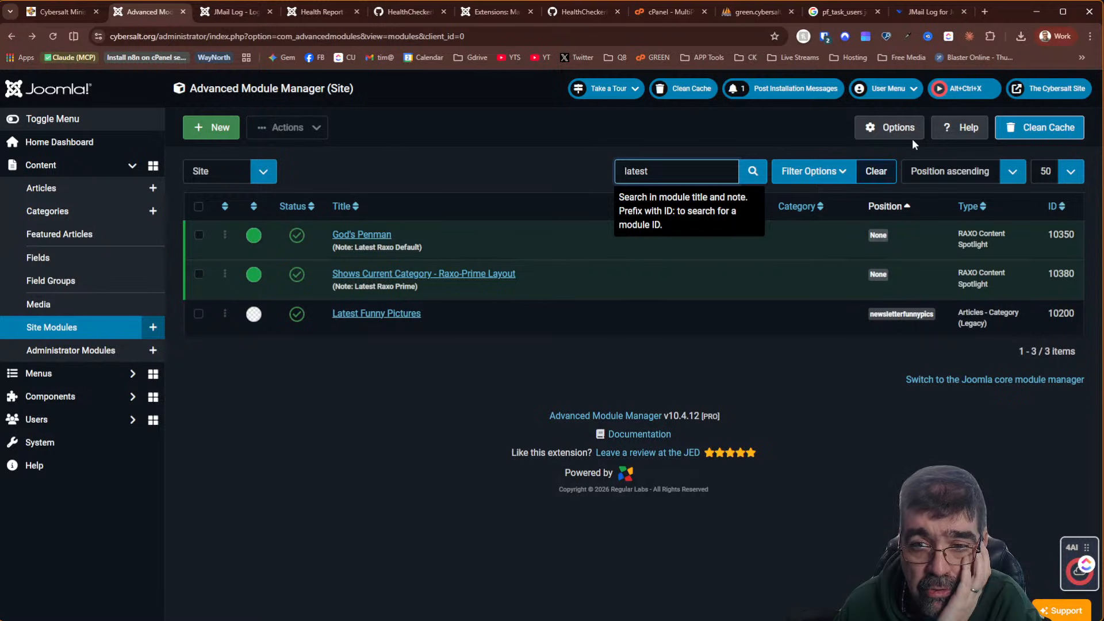
{"action": "left_click", "coordinate": [897, 128]}
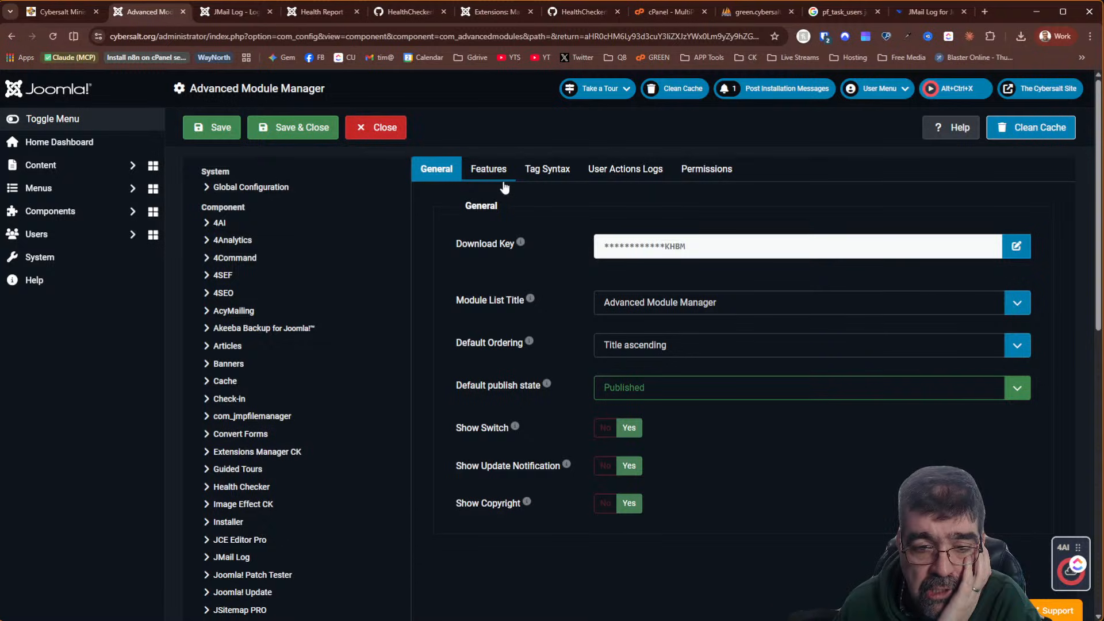
{"action": "left_click", "coordinate": [606, 428]}
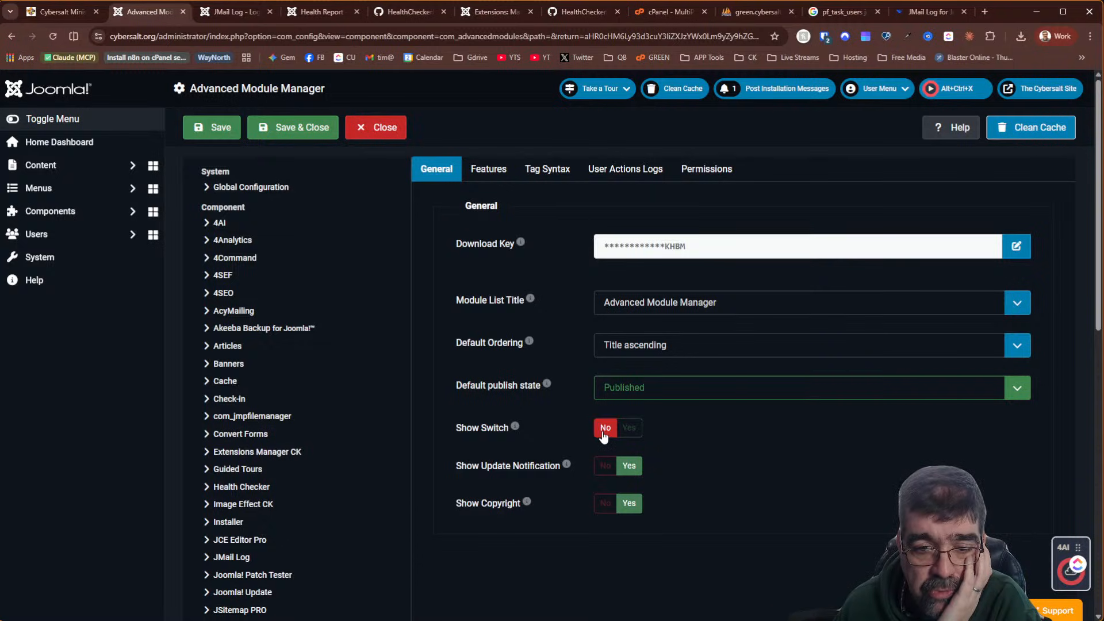
{"action": "left_click", "coordinate": [215, 136]}
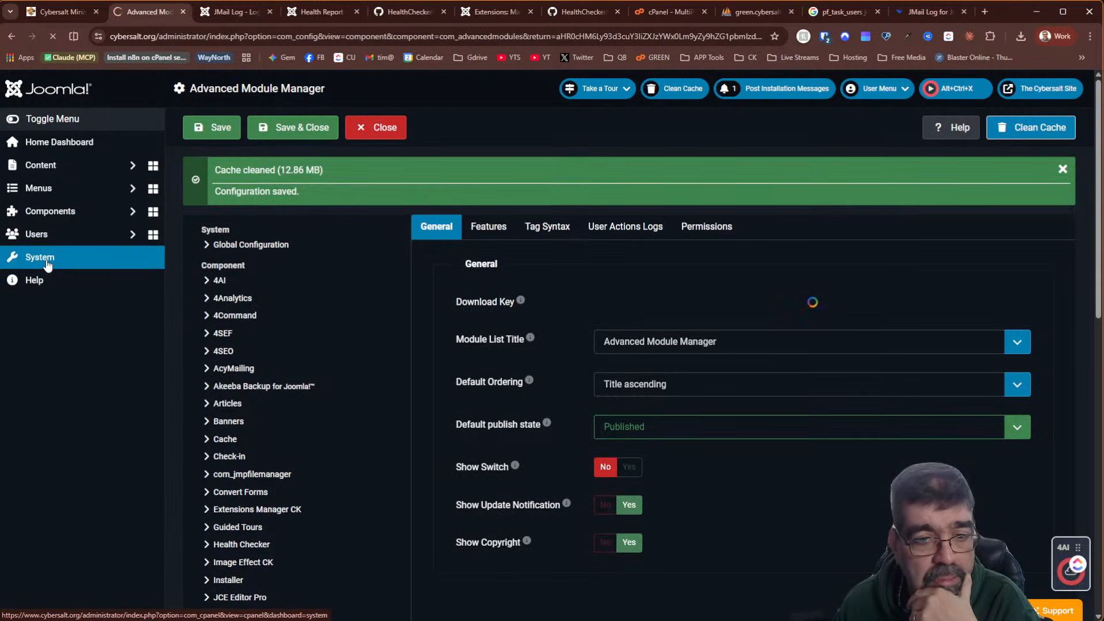
Search the plugin list for 'joomla' and open the Content - Joomla plugin's settings
{"action": "left_click", "coordinate": [48, 262]}
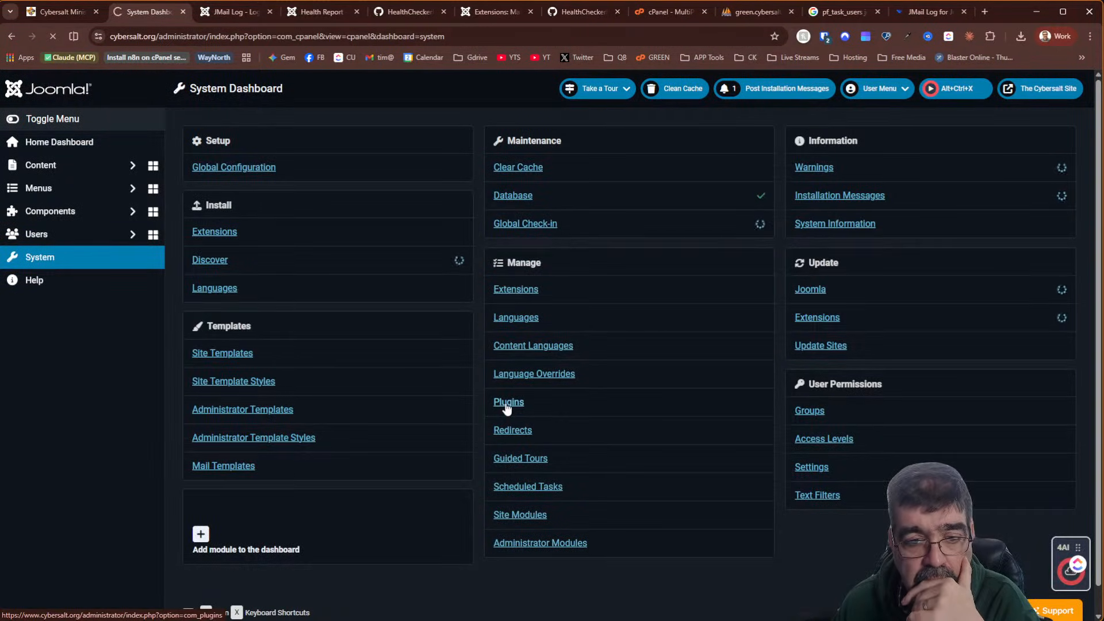
{"action": "left_click", "coordinate": [506, 403]}
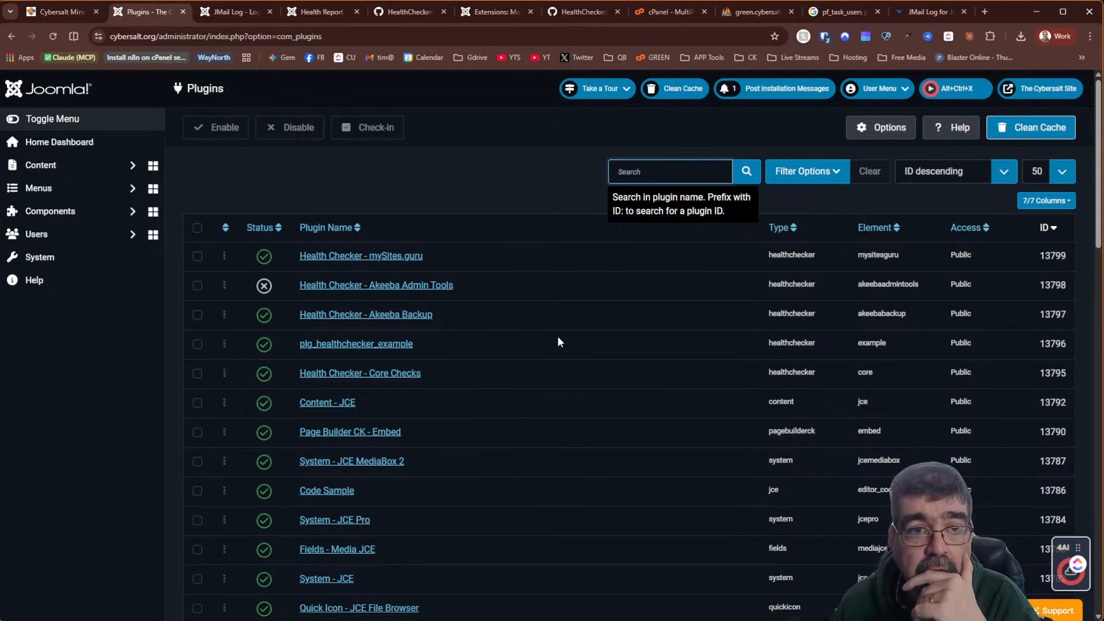
{"action": "left_click", "coordinate": [628, 172]}
{"action": "type", "text": "co"}
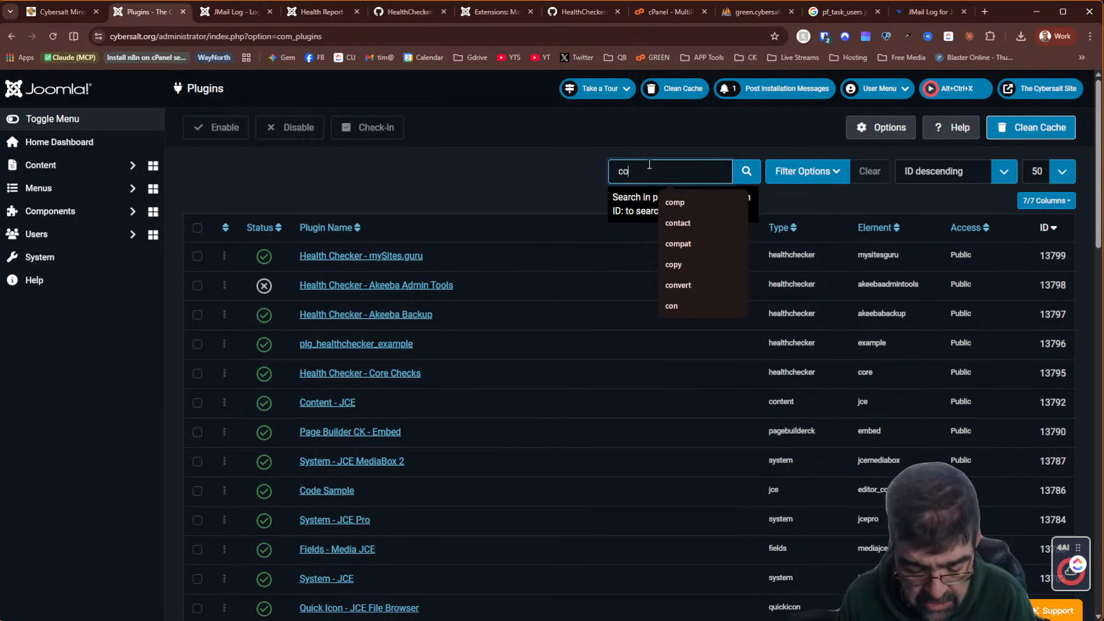
{"action": "key", "text": "BackSpace"}
{"action": "type", "text": "joomla"}
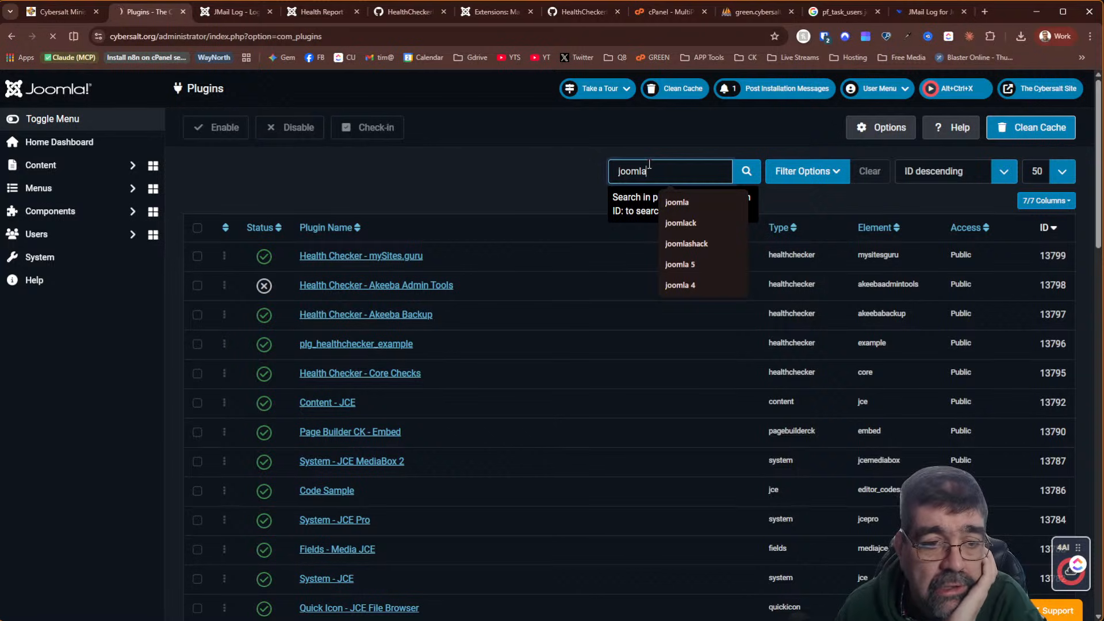
{"action": "key", "text": "Return"}
{"action": "scroll", "coordinate": [557, 339], "scroll_direction": "down", "scroll_amount": 6}
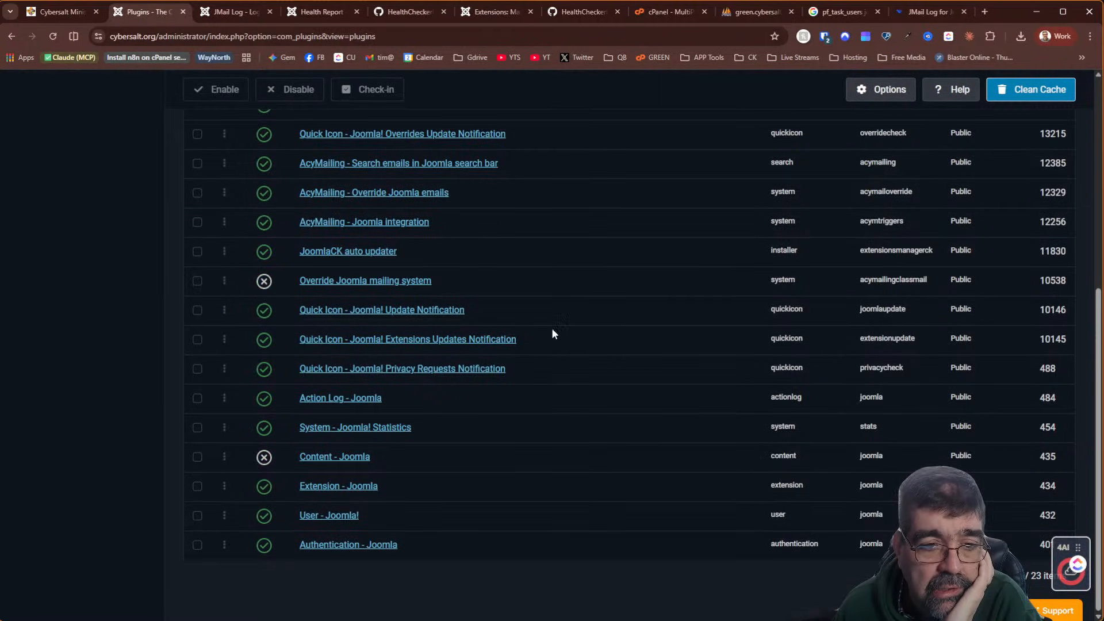
{"action": "left_click", "coordinate": [340, 457]}
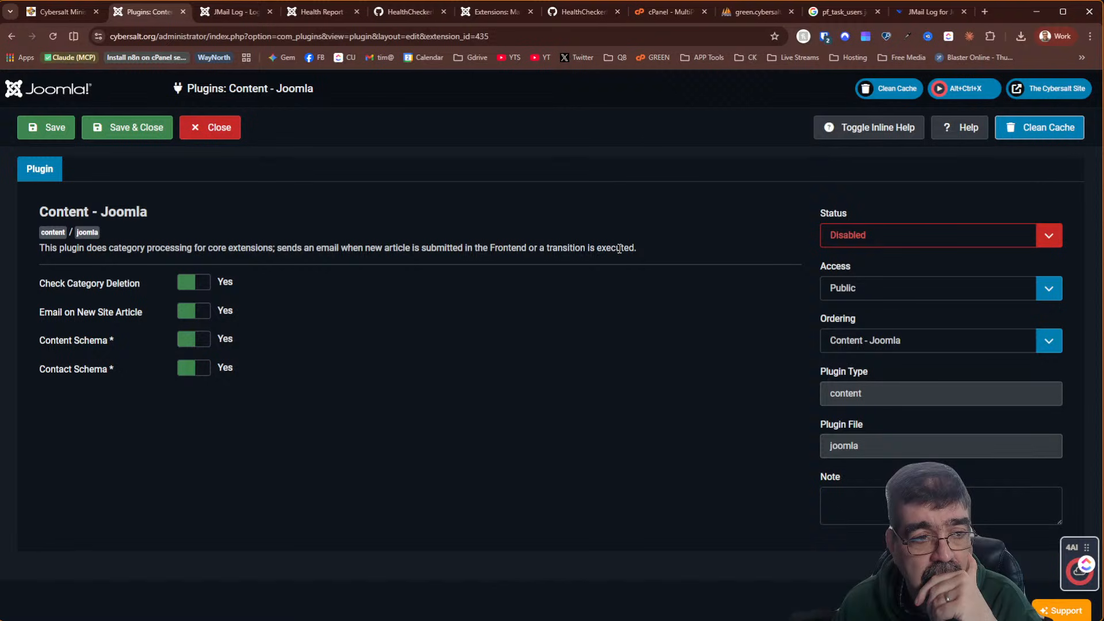
{"action": "left_click", "coordinate": [321, 12]}
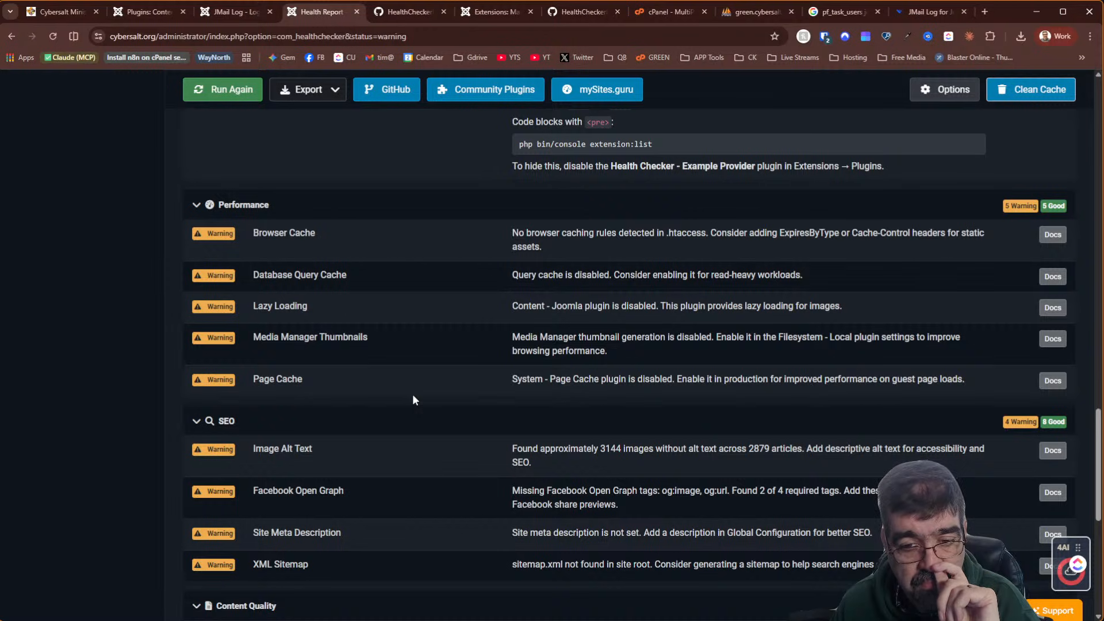
Find 'content' in the health report and open the Lazy Loading warning's Docs link
{"action": "scroll", "coordinate": [413, 399], "scroll_direction": "down", "scroll_amount": 2}
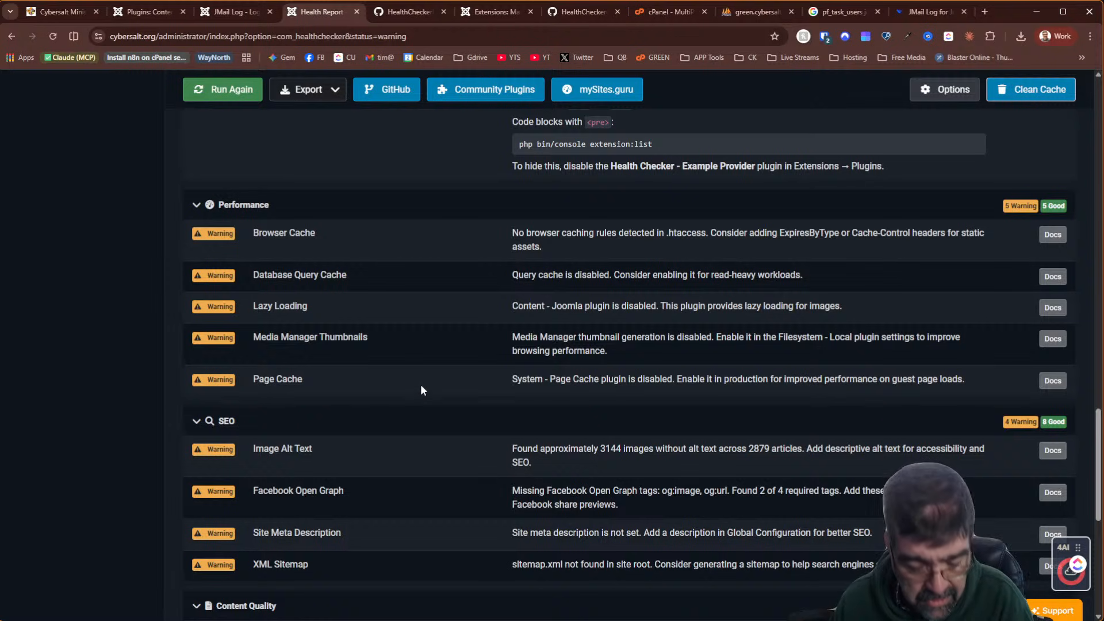
{"action": "key", "text": "ctrl+f"}
{"action": "type", "text": "checkcontent"}
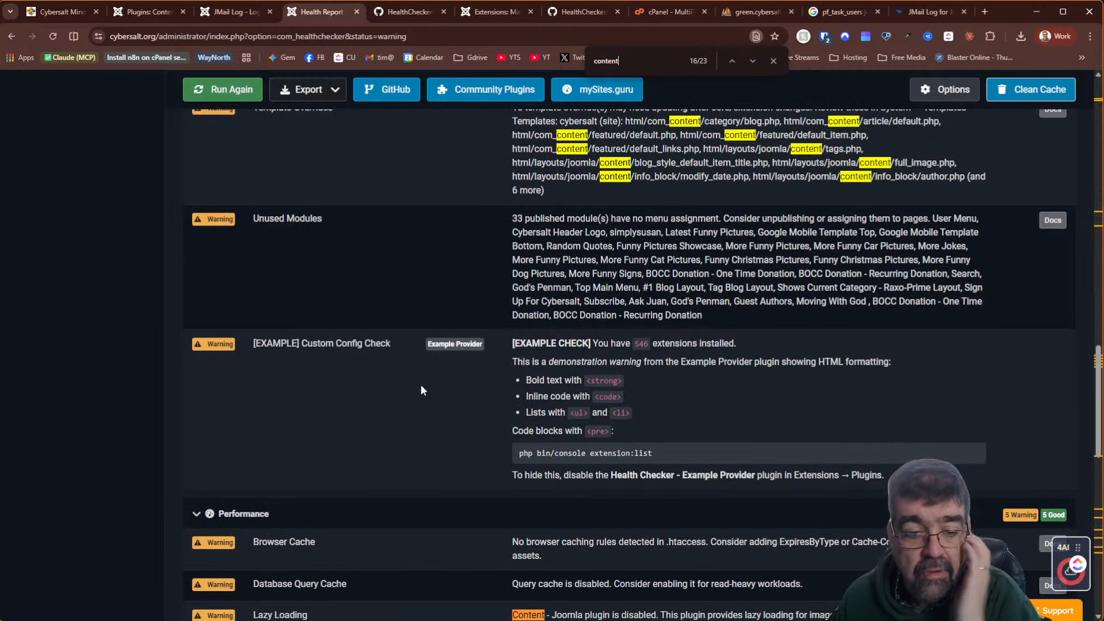
{"action": "scroll", "coordinate": [421, 391], "scroll_direction": "down", "scroll_amount": 5}
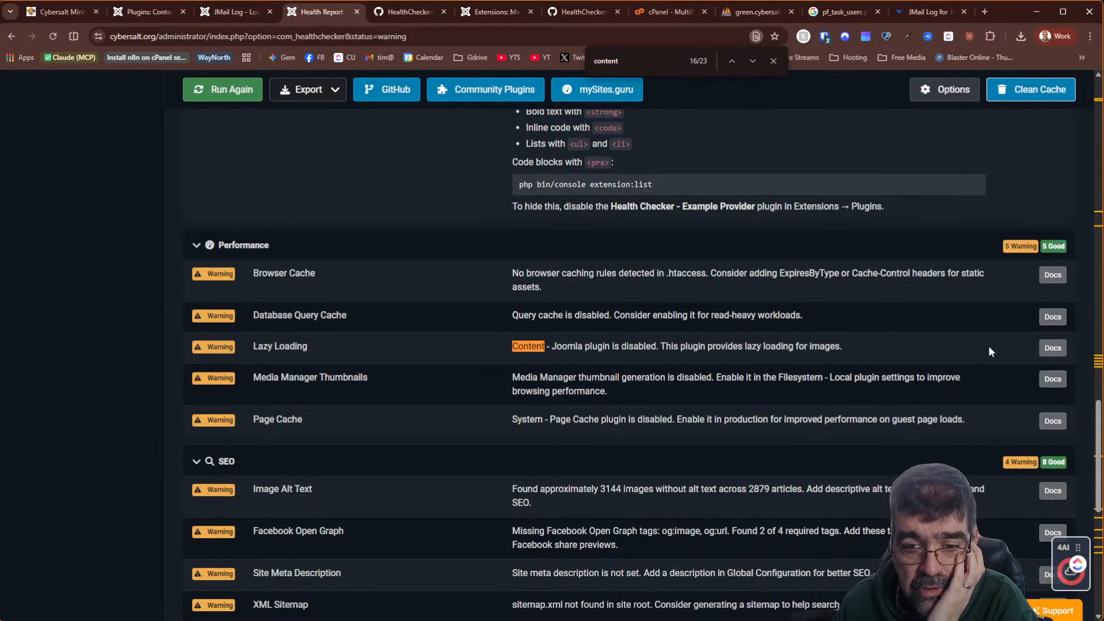
{"action": "left_click", "coordinate": [1052, 348]}
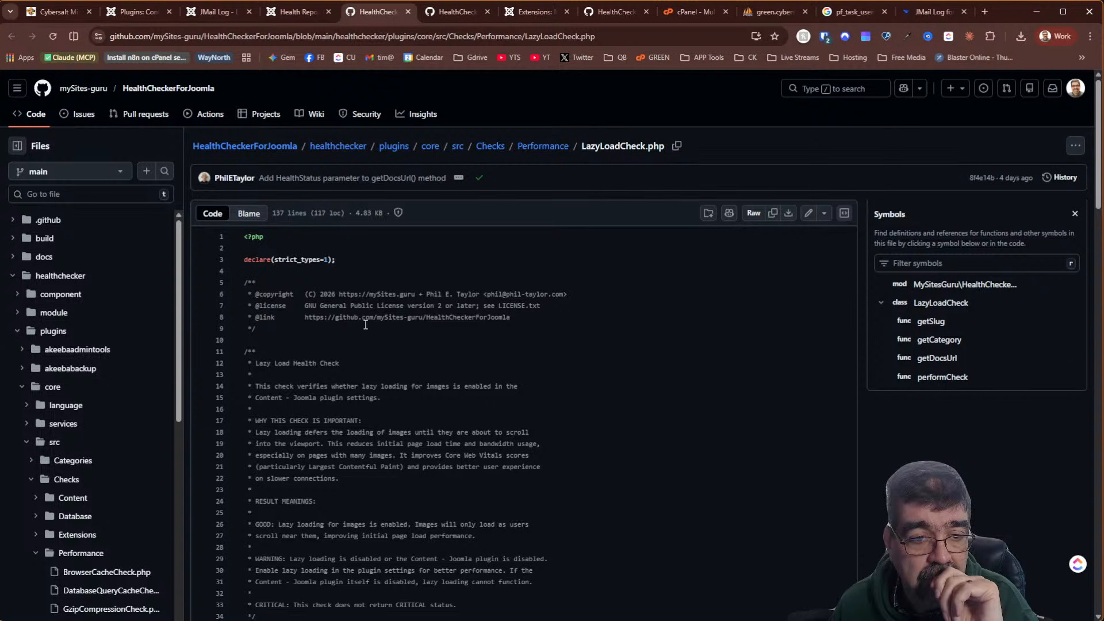
Read through LazyLoadCheck.php on GitHub, then return to the Health Report
{"action": "scroll", "coordinate": [363, 323], "scroll_direction": "down", "scroll_amount": 3}
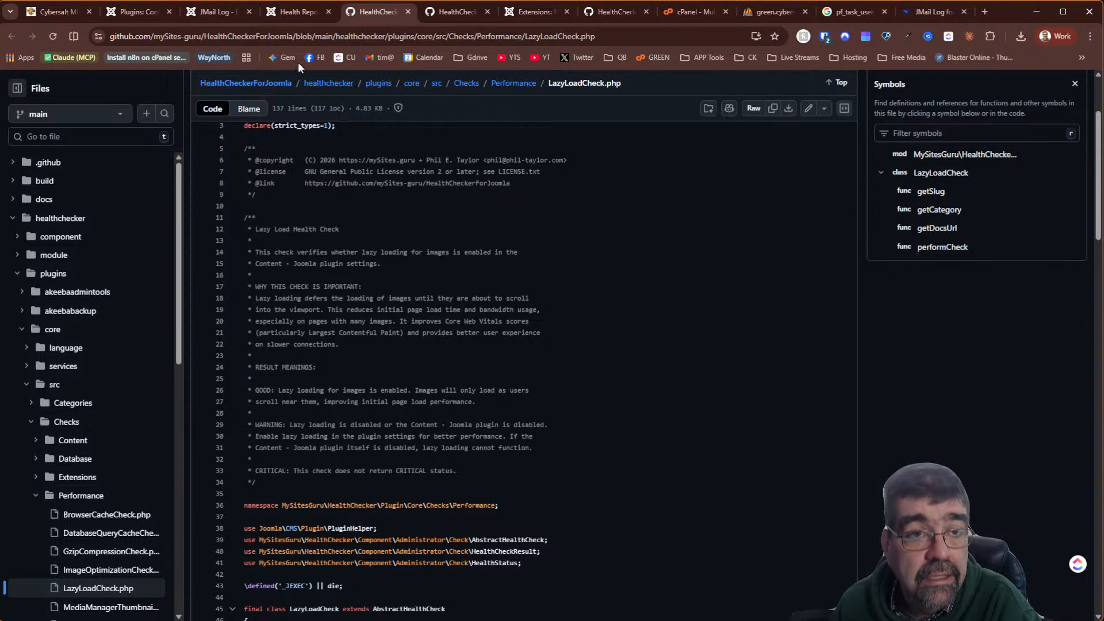
{"action": "mouse_move", "coordinate": [295, 13]}
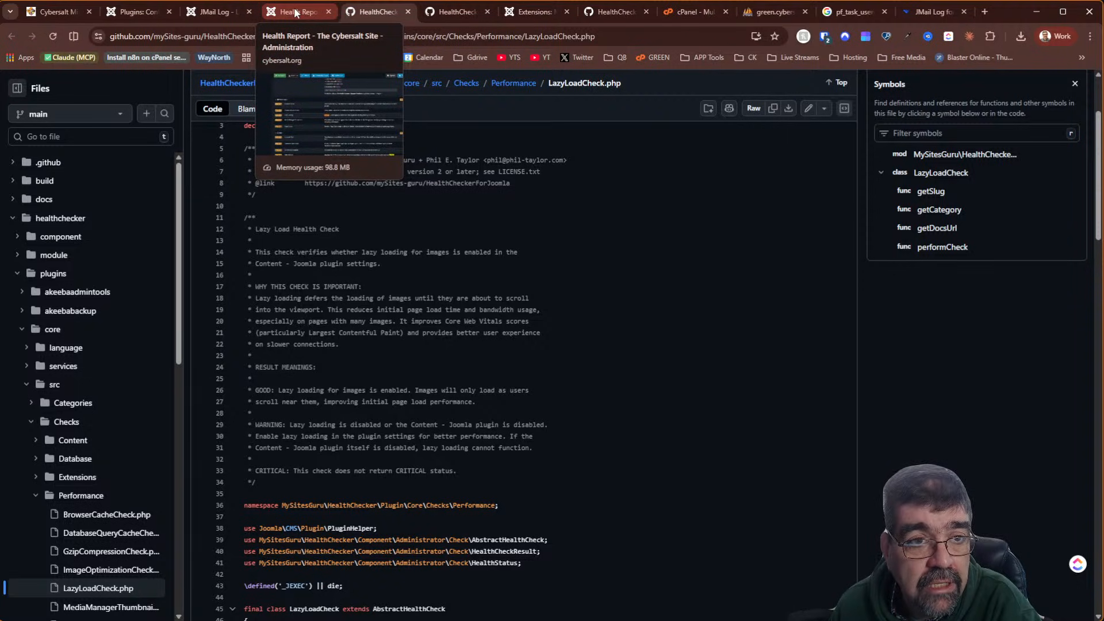
{"action": "left_click", "coordinate": [279, 16]}
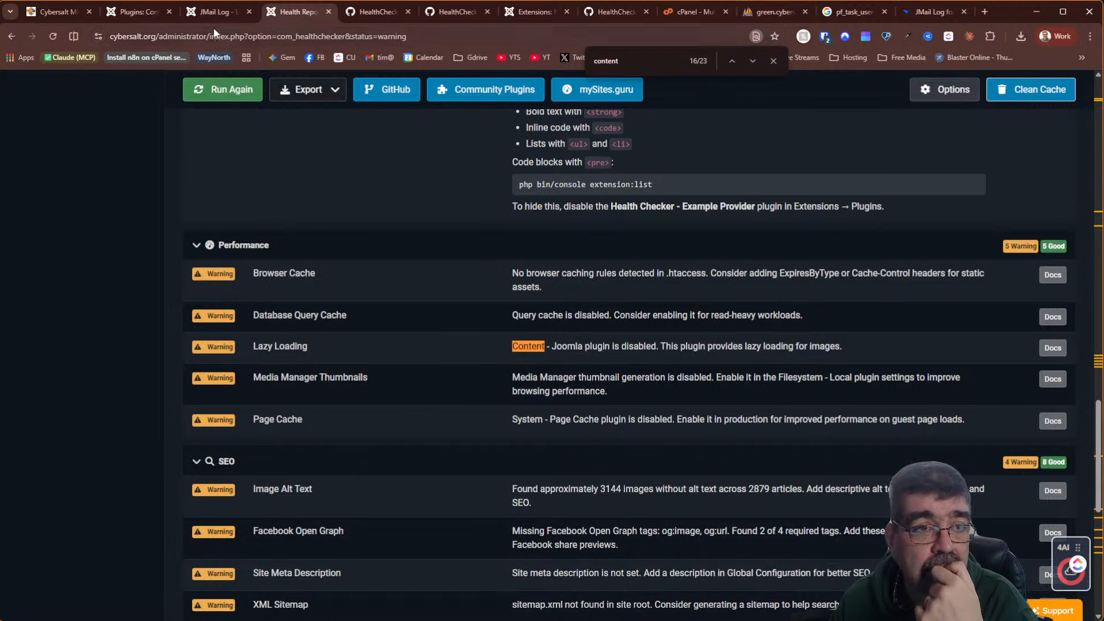
Open the j6 test site's administrator in a new tab and log in with the saved credentials
{"action": "left_click", "coordinate": [126, 10]}
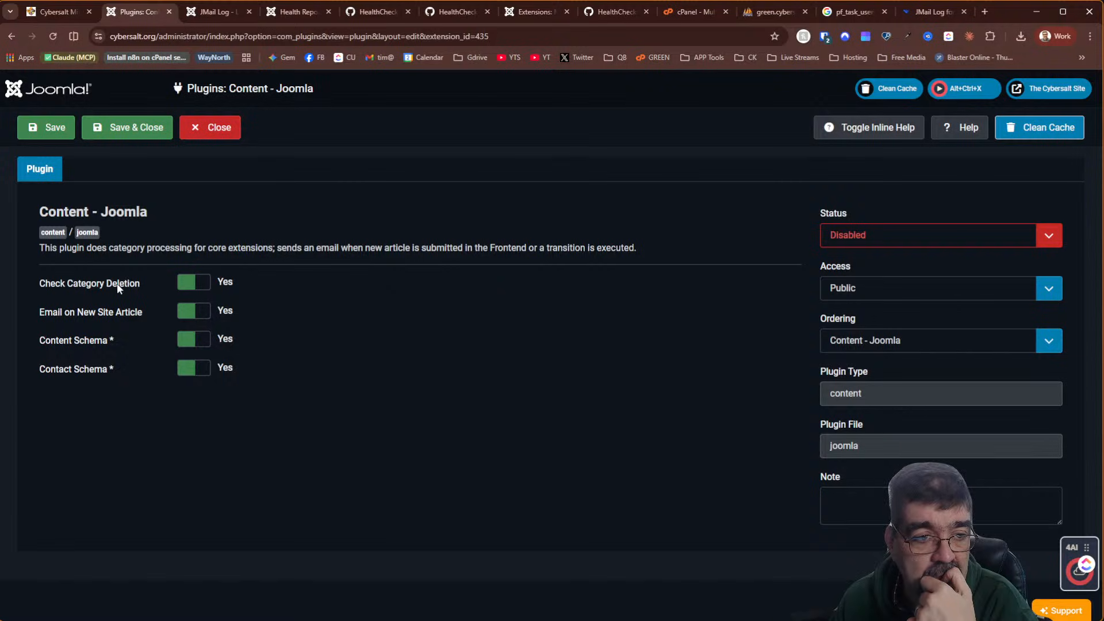
{"action": "left_click", "coordinate": [984, 11]}
{"action": "left_click", "coordinate": [623, 37]}
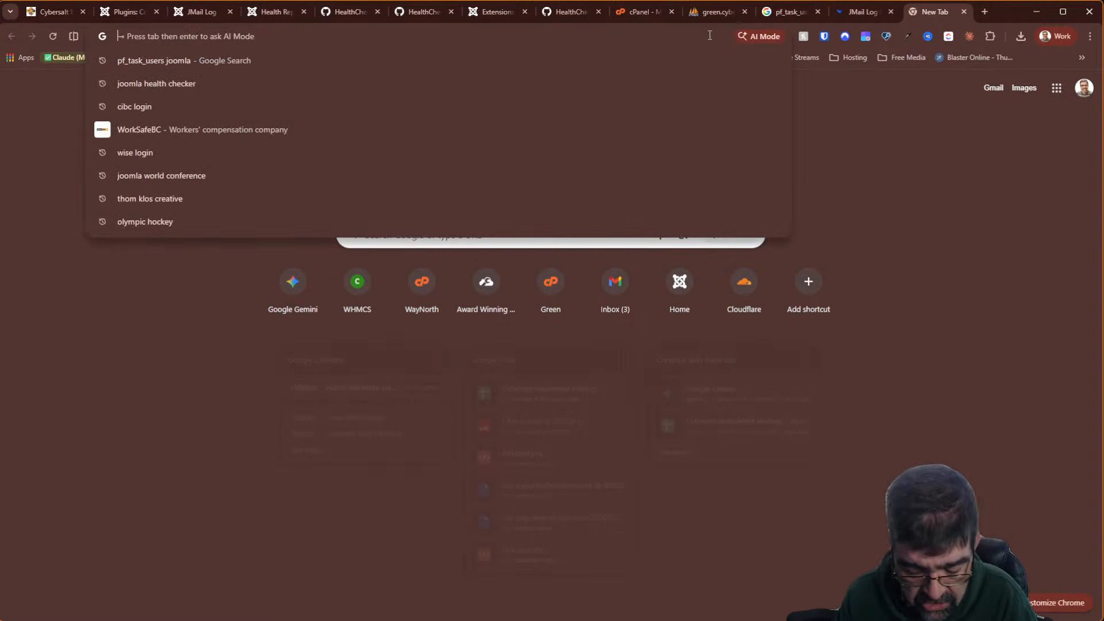
{"action": "type", "text": "j6"}
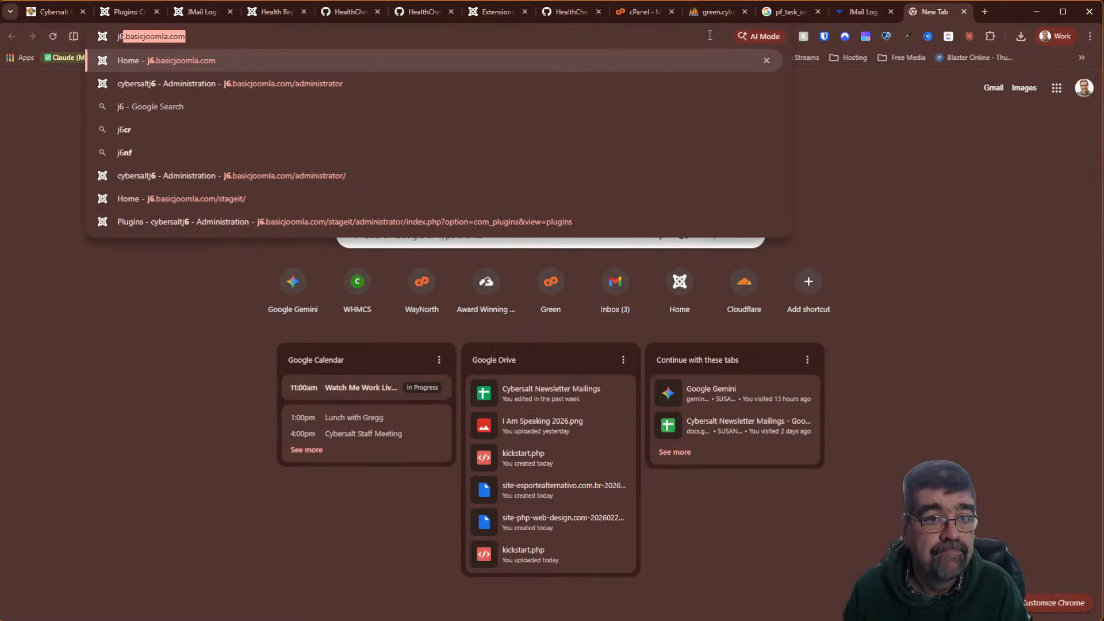
{"action": "key", "text": "Down"}
{"action": "key", "text": "Return"}
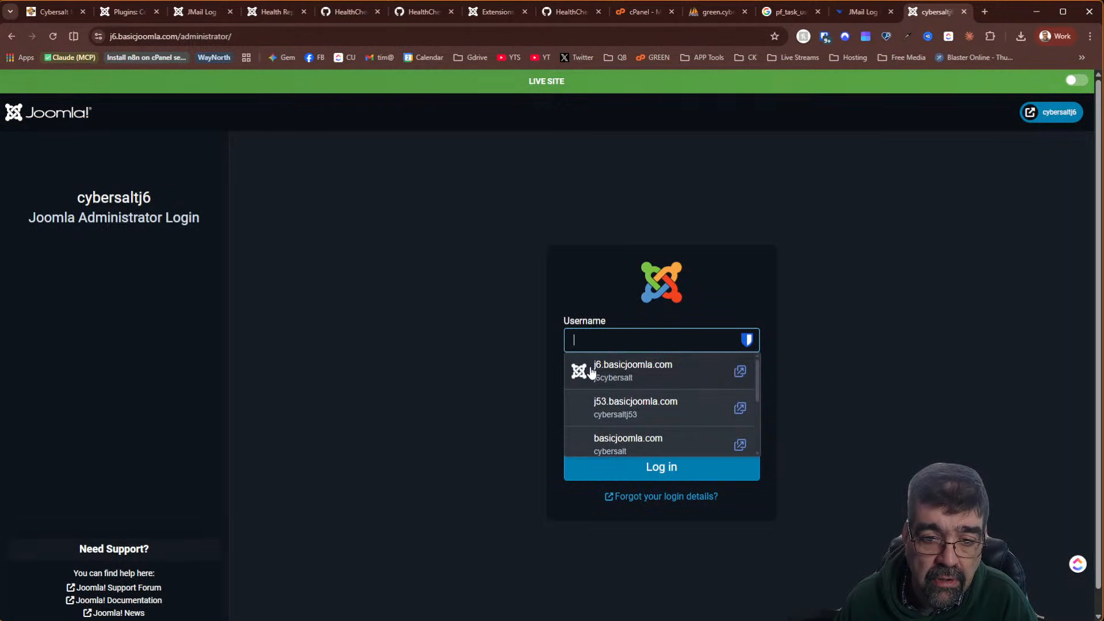
{"action": "left_click", "coordinate": [601, 371]}
{"action": "left_click", "coordinate": [601, 476]}
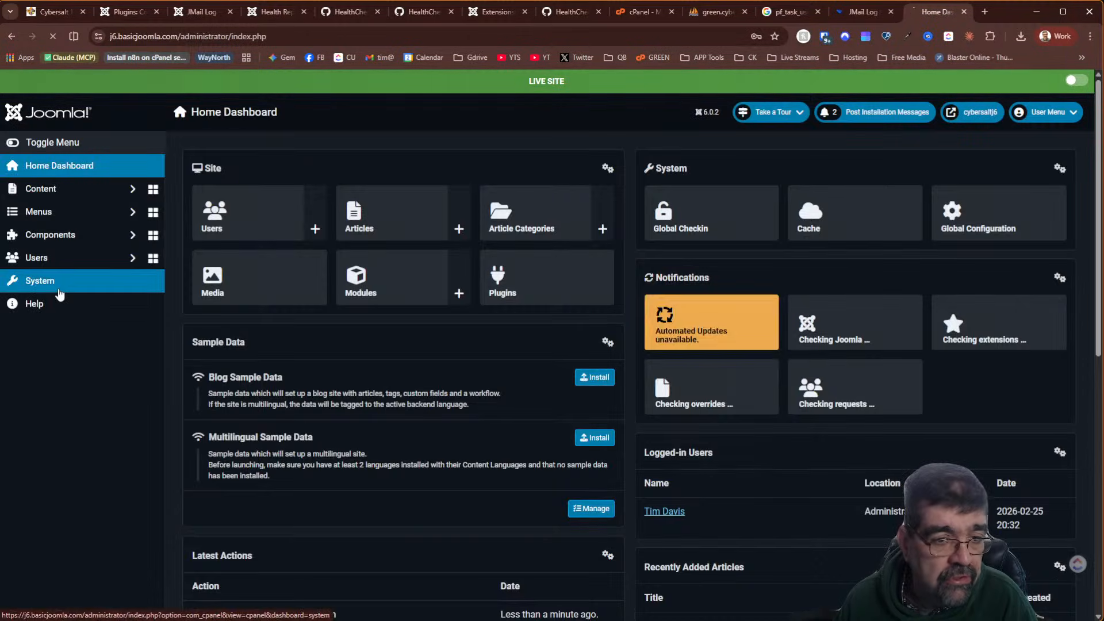
In Plugins, search 'content' then 'joomla', and open the Content - Joomla plugin
{"action": "left_click", "coordinate": [59, 295]}
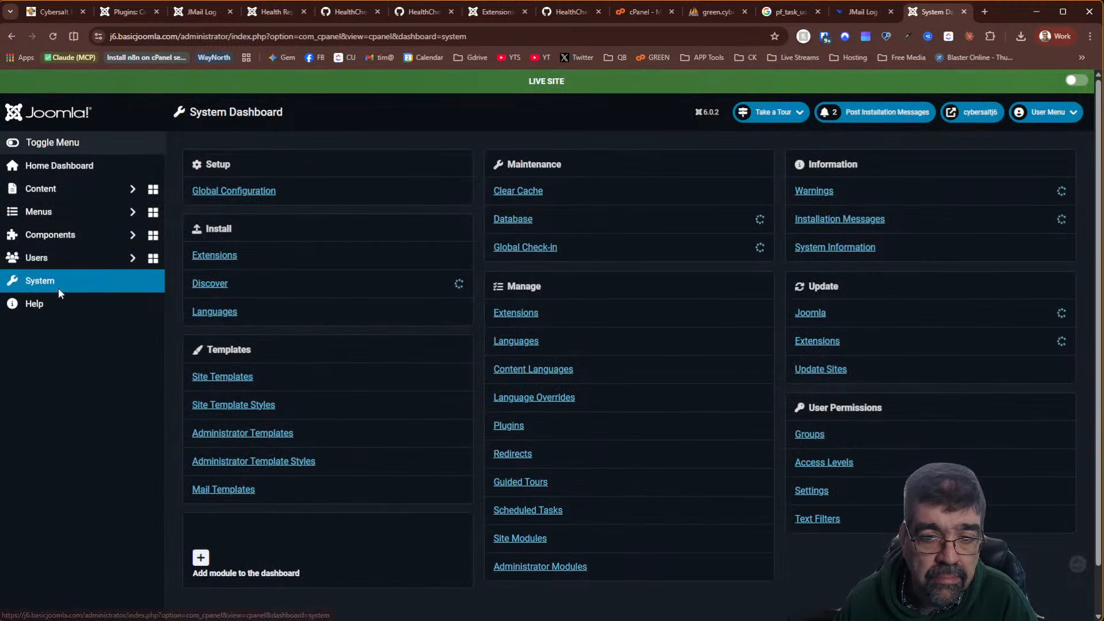
{"action": "left_click", "coordinate": [499, 425]}
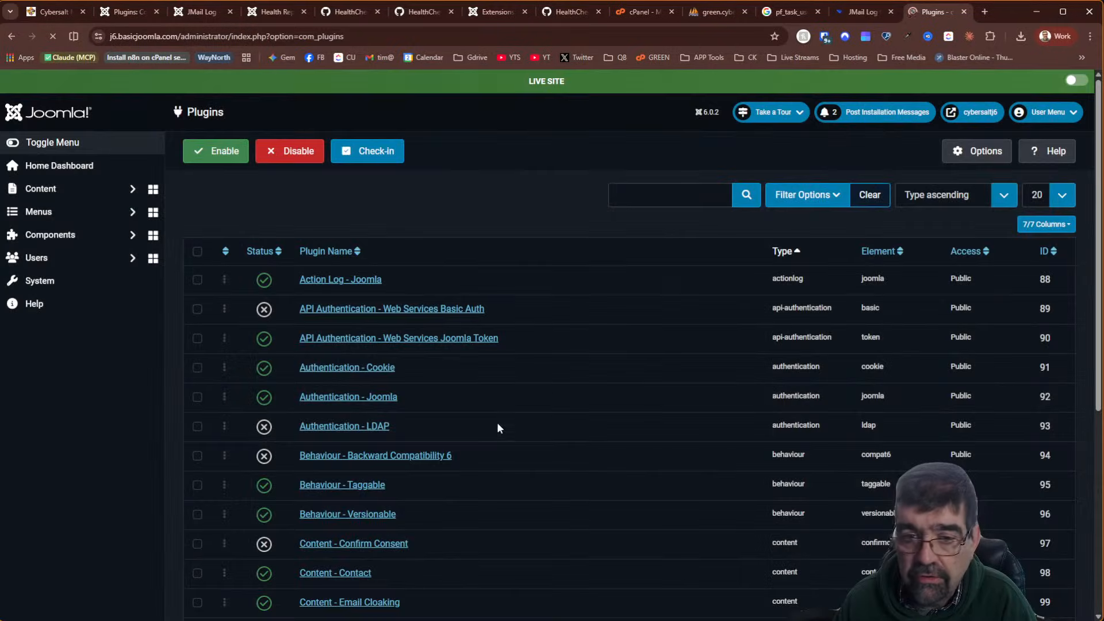
{"action": "left_click", "coordinate": [686, 192]}
{"action": "type", "text": "content"}
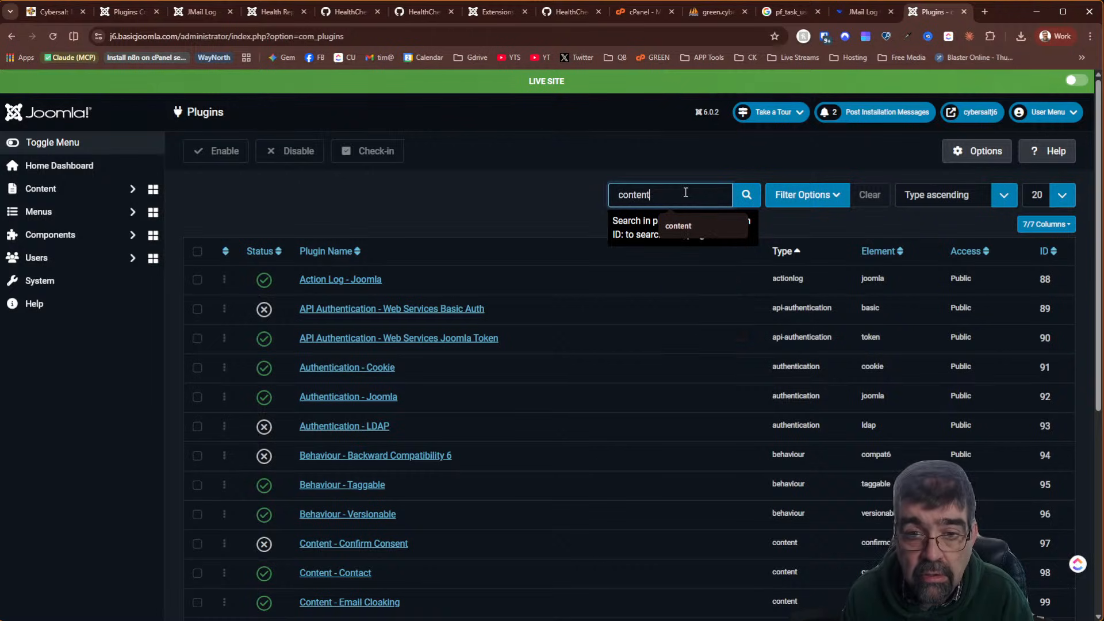
{"action": "key", "text": "Return"}
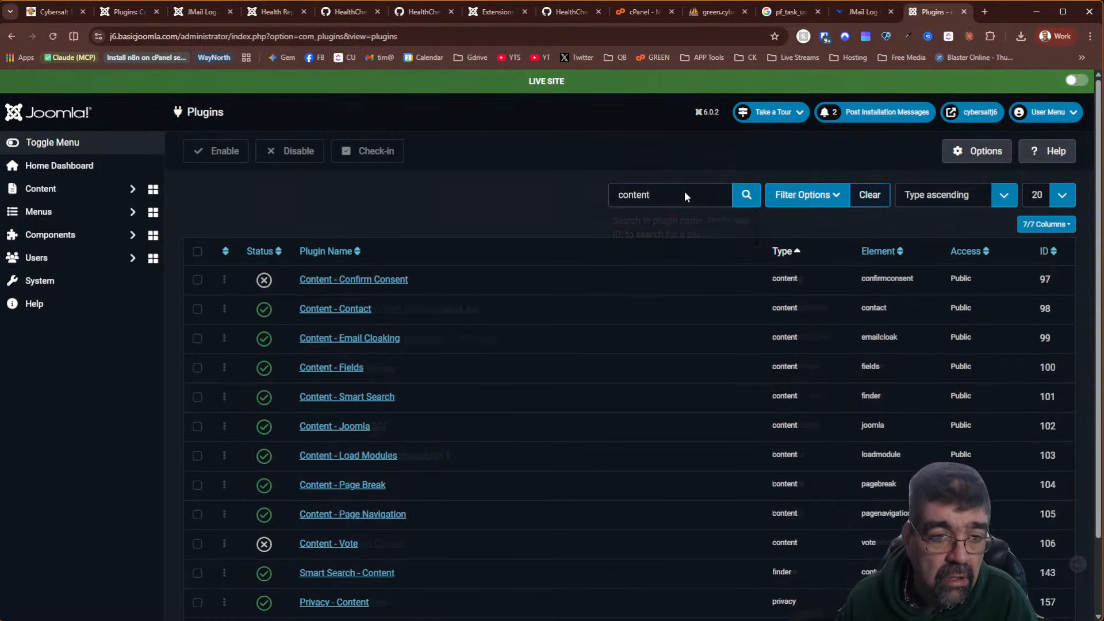
{"action": "scroll", "coordinate": [485, 274], "scroll_direction": "down", "scroll_amount": 2}
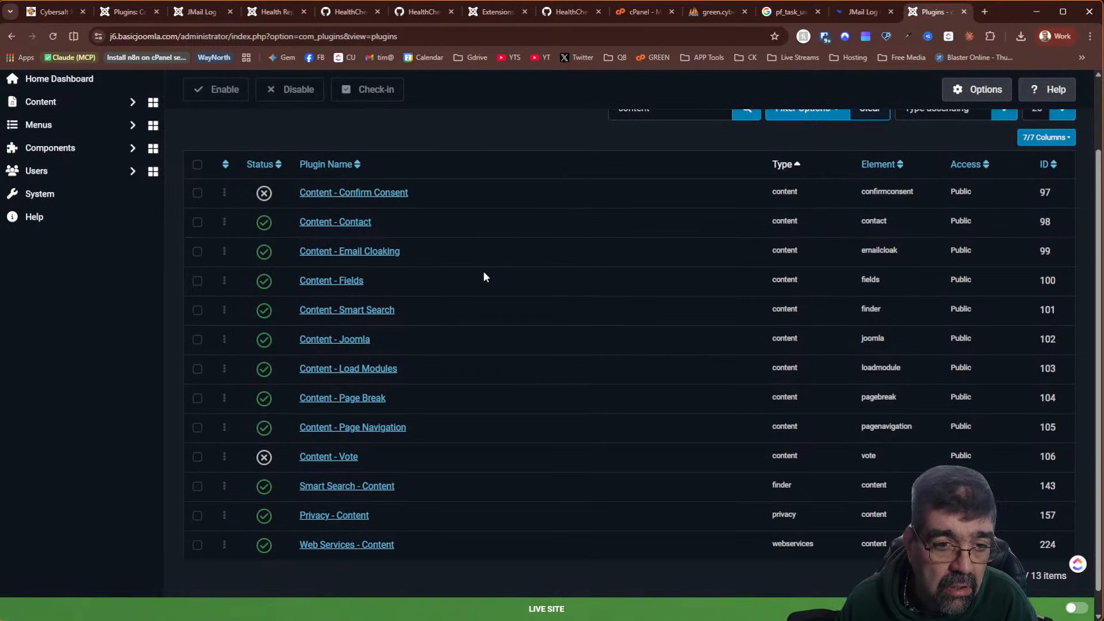
{"action": "scroll", "coordinate": [517, 253], "scroll_direction": "up", "scroll_amount": 2}
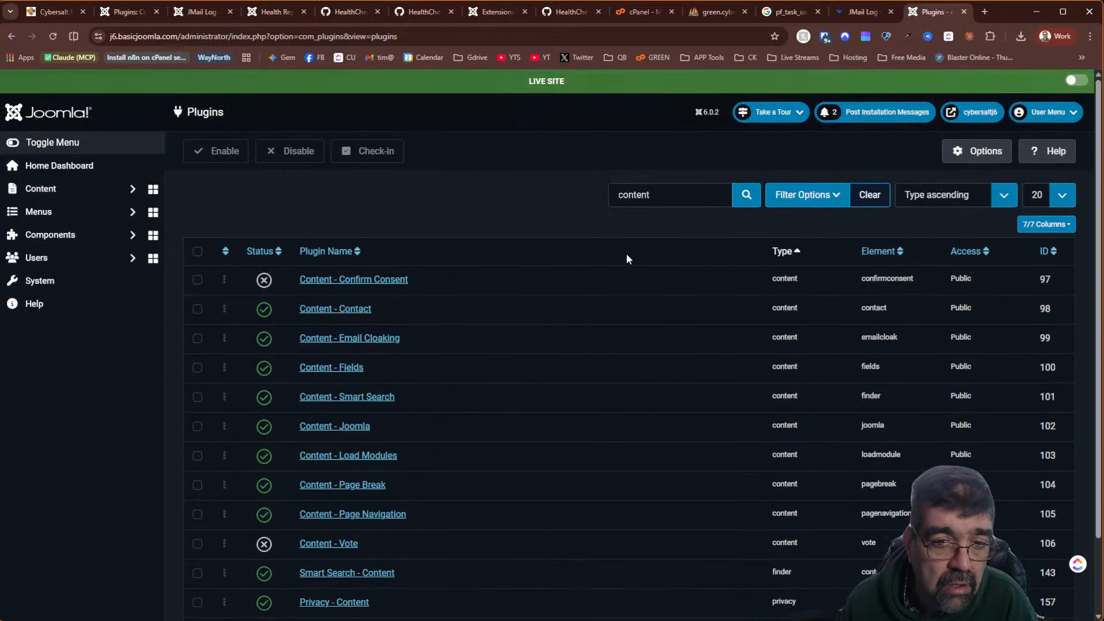
{"action": "double_click", "coordinate": [650, 194]}
{"action": "type", "text": "joomla"}
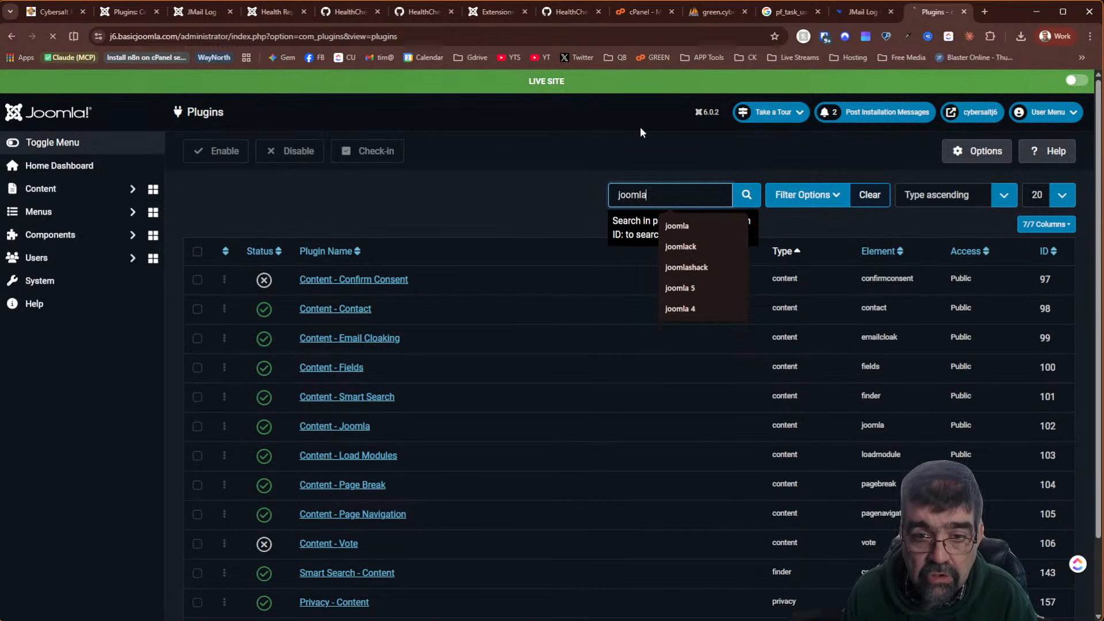
{"action": "key", "text": "Return"}
{"action": "scroll", "coordinate": [420, 274], "scroll_direction": "down", "scroll_amount": 4}
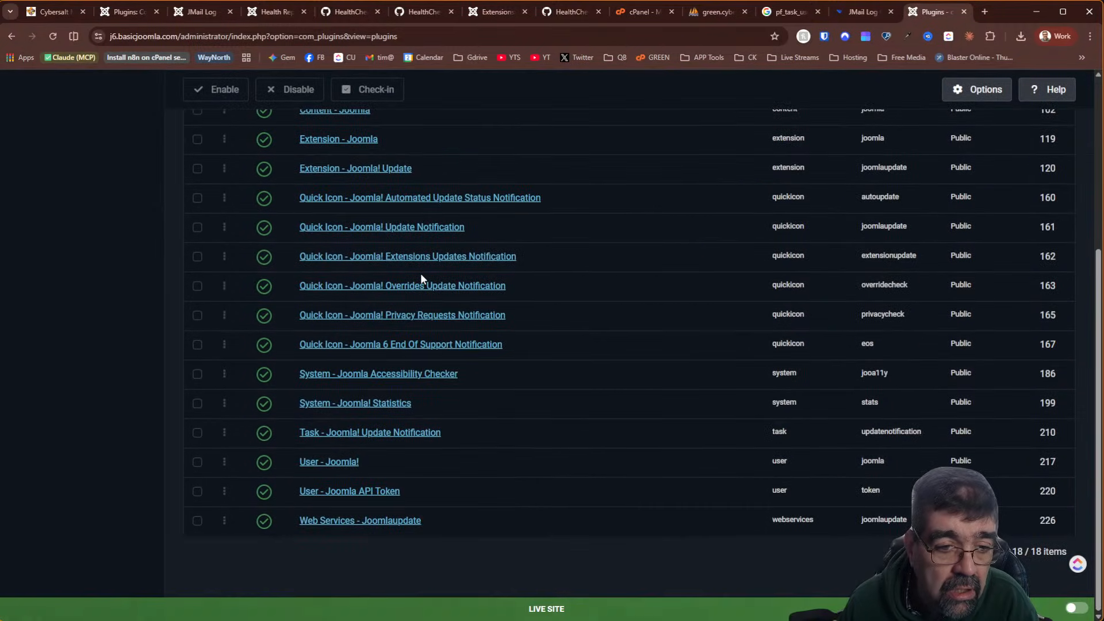
{"action": "scroll", "coordinate": [420, 274], "scroll_direction": "up", "scroll_amount": 3}
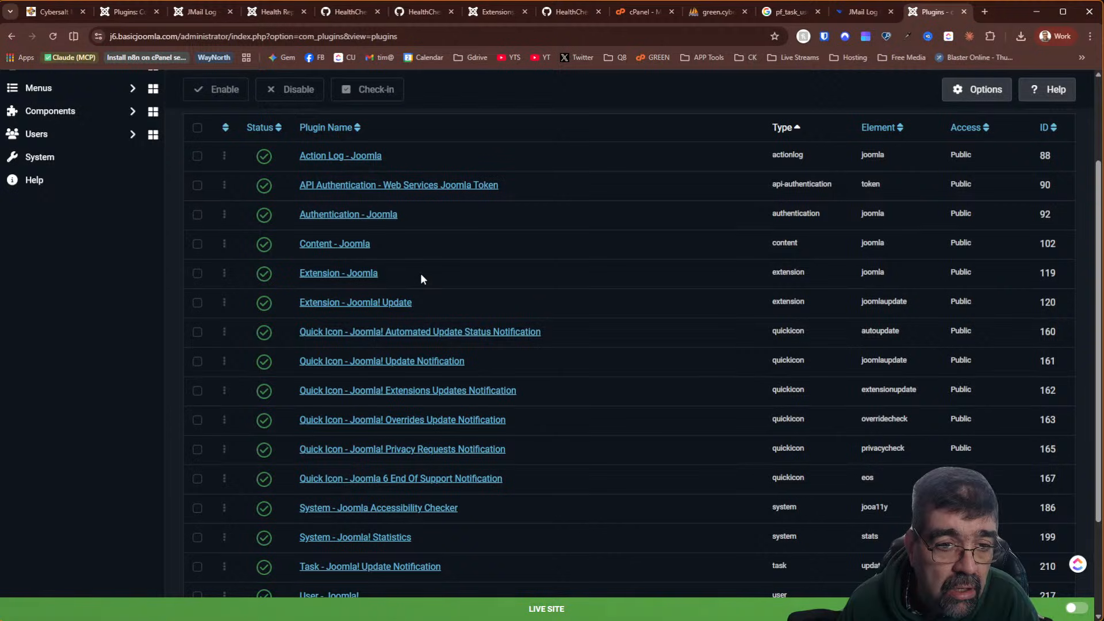
{"action": "left_click", "coordinate": [331, 245]}
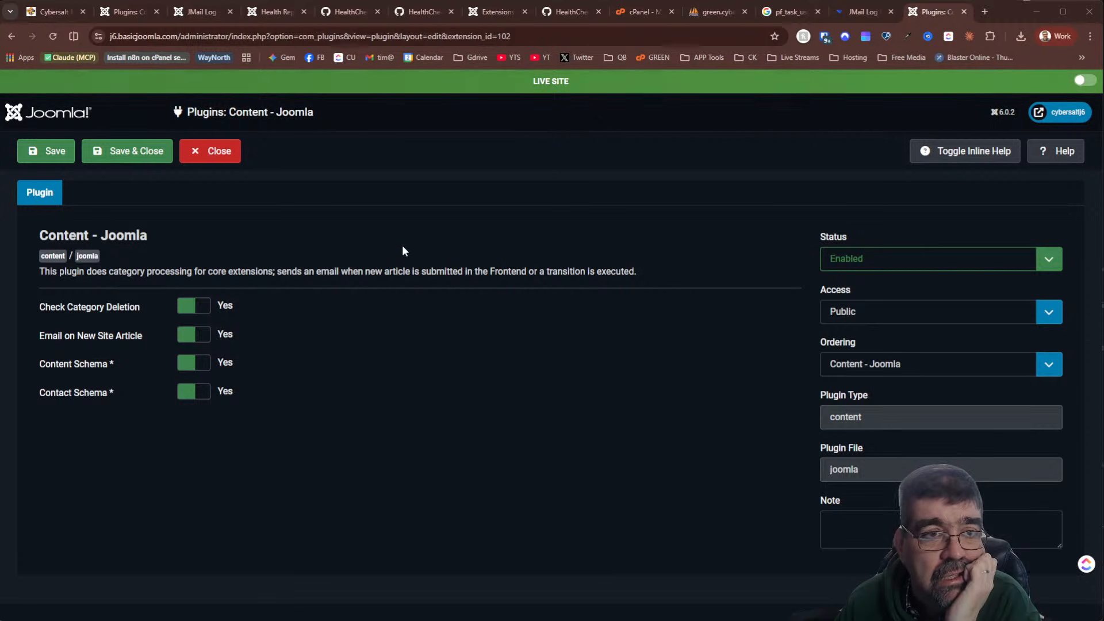
Revisit LazyLoadCheck.php and the live health report, then return to the live Content - Joomla settings
{"action": "left_click", "coordinate": [420, 11]}
{"action": "left_click", "coordinate": [344, 14]}
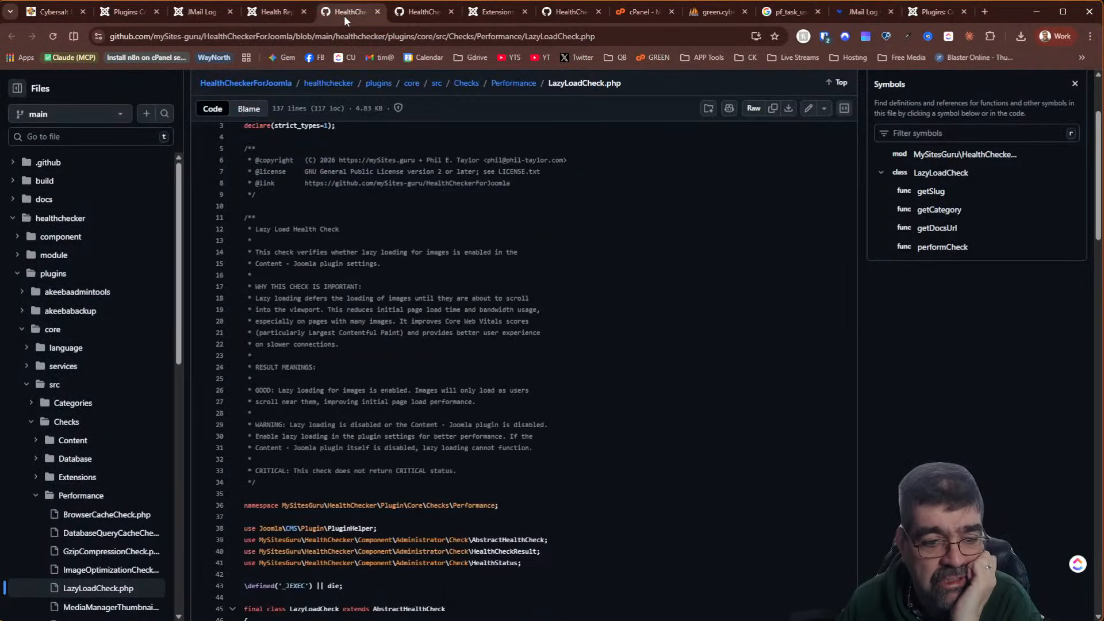
{"action": "left_click", "coordinate": [263, 20]}
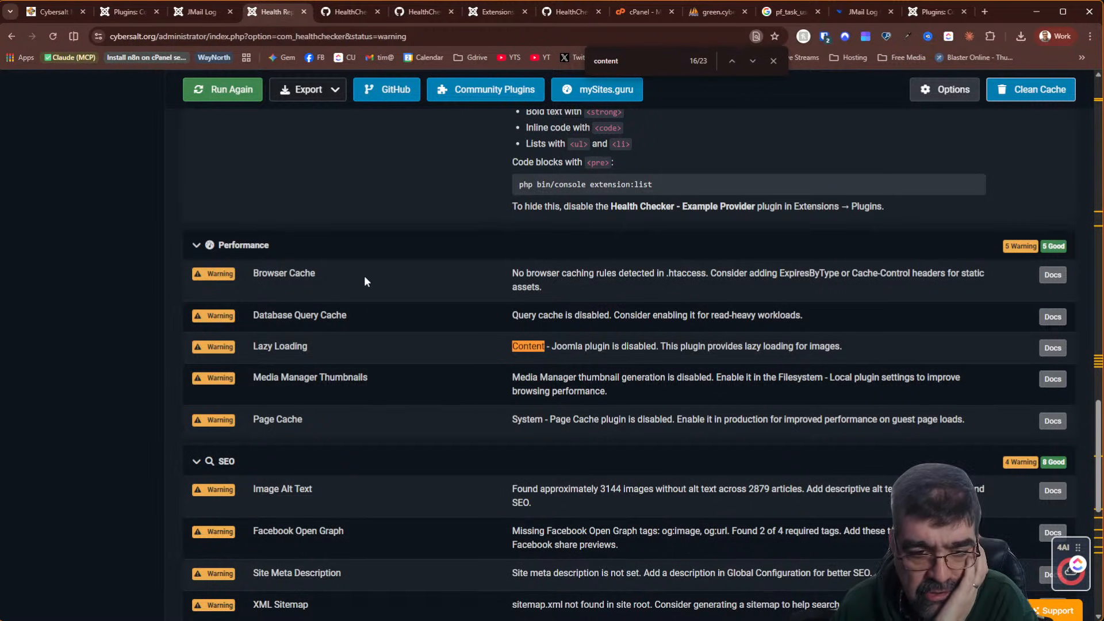
{"action": "scroll", "coordinate": [364, 276], "scroll_direction": "down", "scroll_amount": 4}
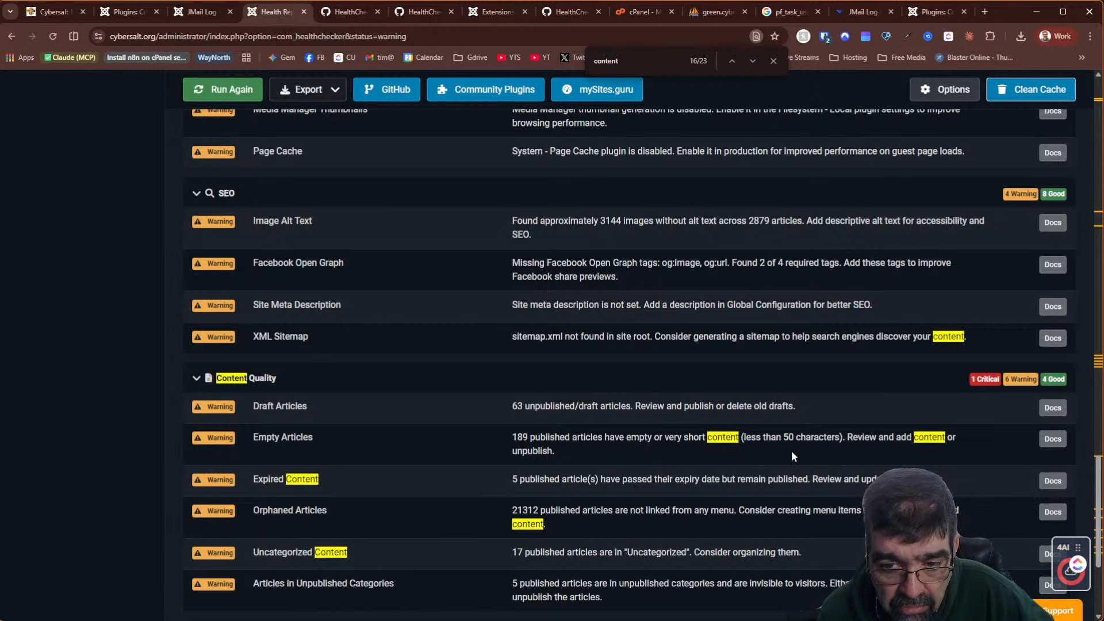
{"action": "scroll", "coordinate": [523, 328], "scroll_direction": "down", "scroll_amount": 2}
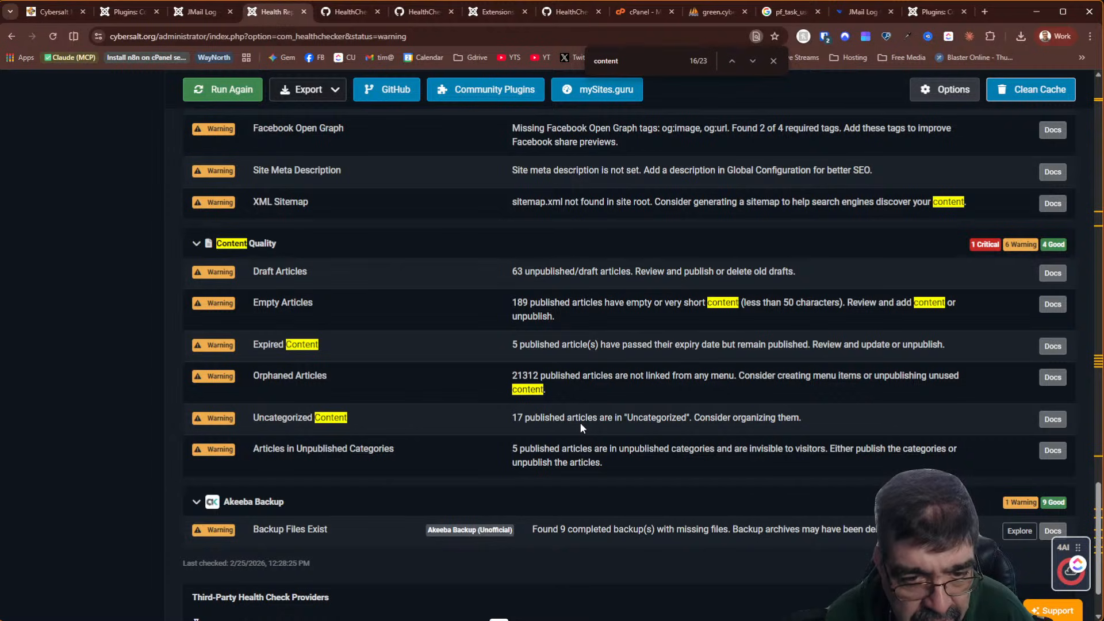
{"action": "scroll", "coordinate": [589, 397], "scroll_direction": "down", "scroll_amount": 2}
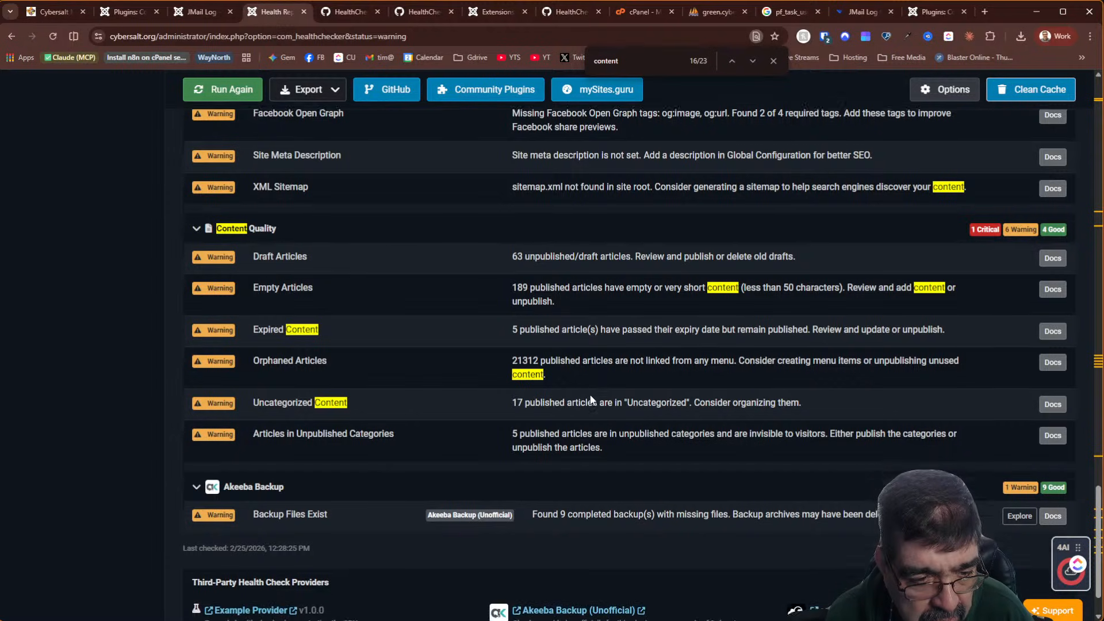
{"action": "scroll", "coordinate": [591, 399], "scroll_direction": "up", "scroll_amount": 2}
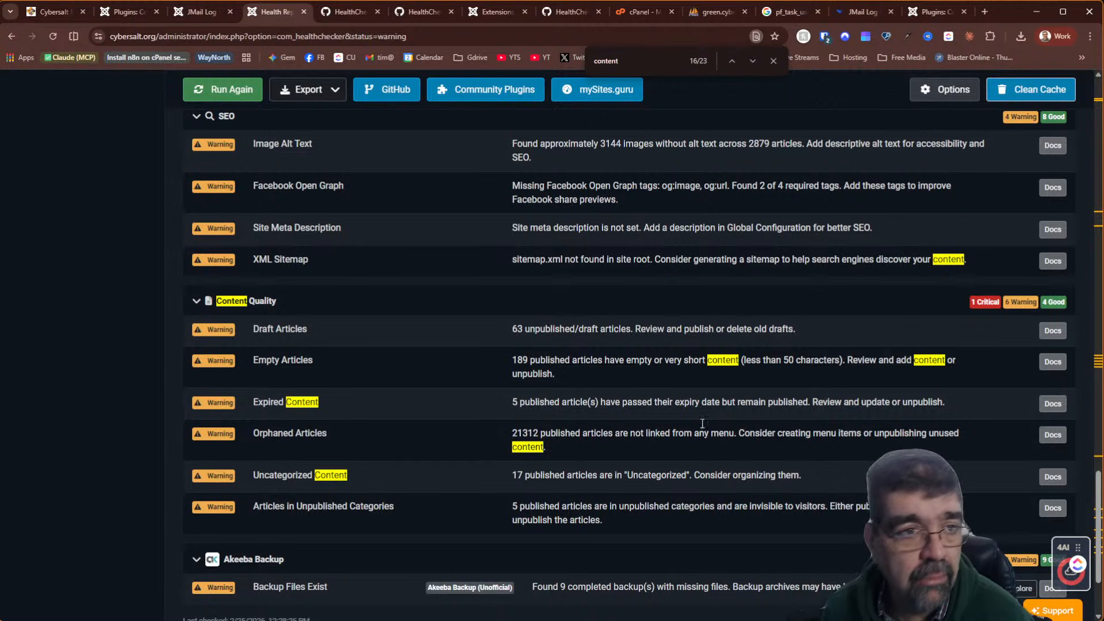
{"action": "left_click", "coordinate": [132, 13]}
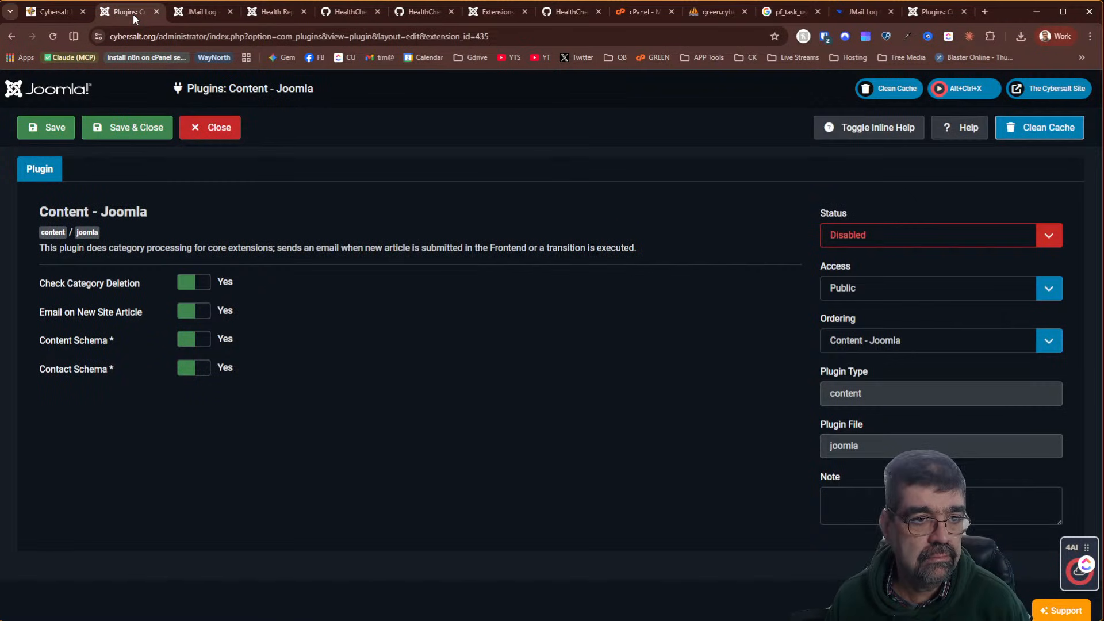
Close the plugin settings without saving and go to the Content Categories list
{"action": "left_click", "coordinate": [224, 136]}
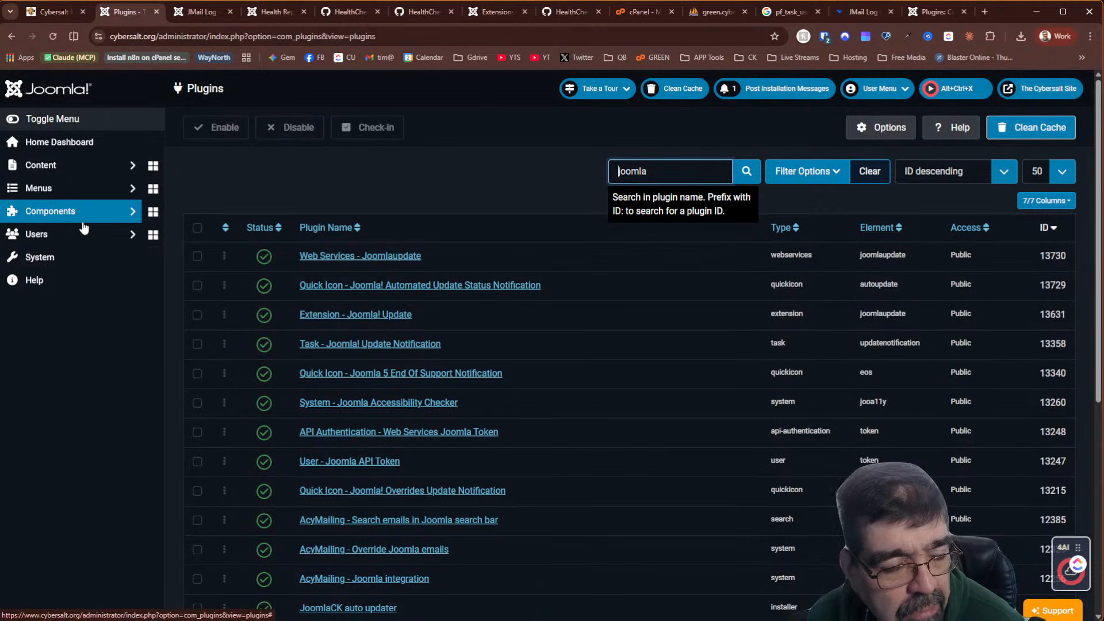
{"action": "left_click", "coordinate": [83, 167]}
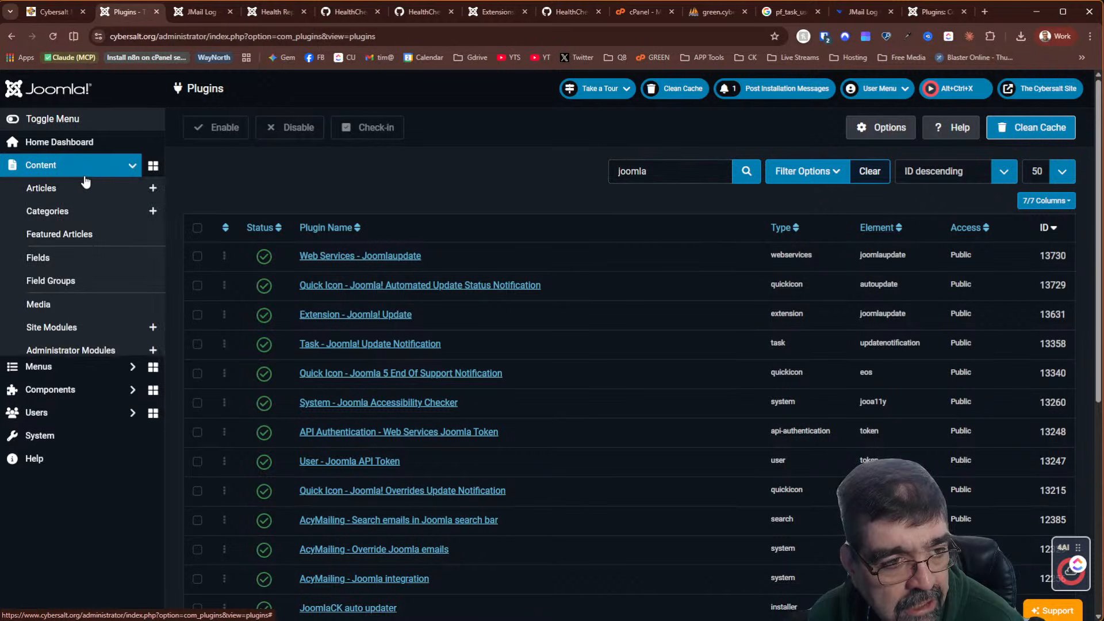
{"action": "left_click", "coordinate": [78, 211]}
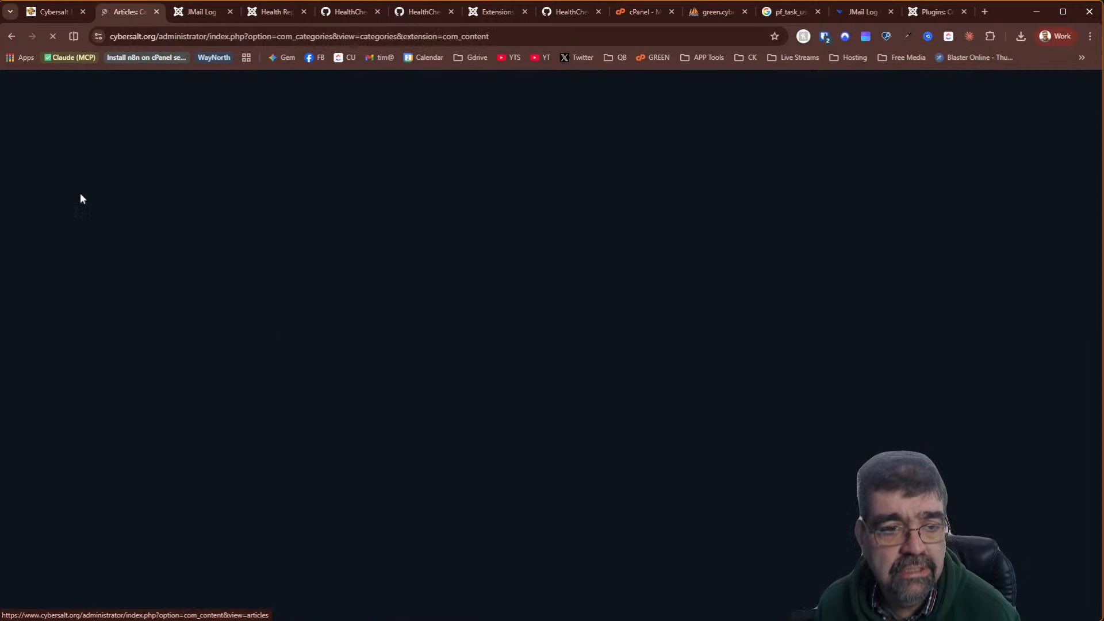
Filter categories to Unpublished and list the five published articles in Cybersalt Shaker
{"action": "left_click", "coordinate": [814, 171]}
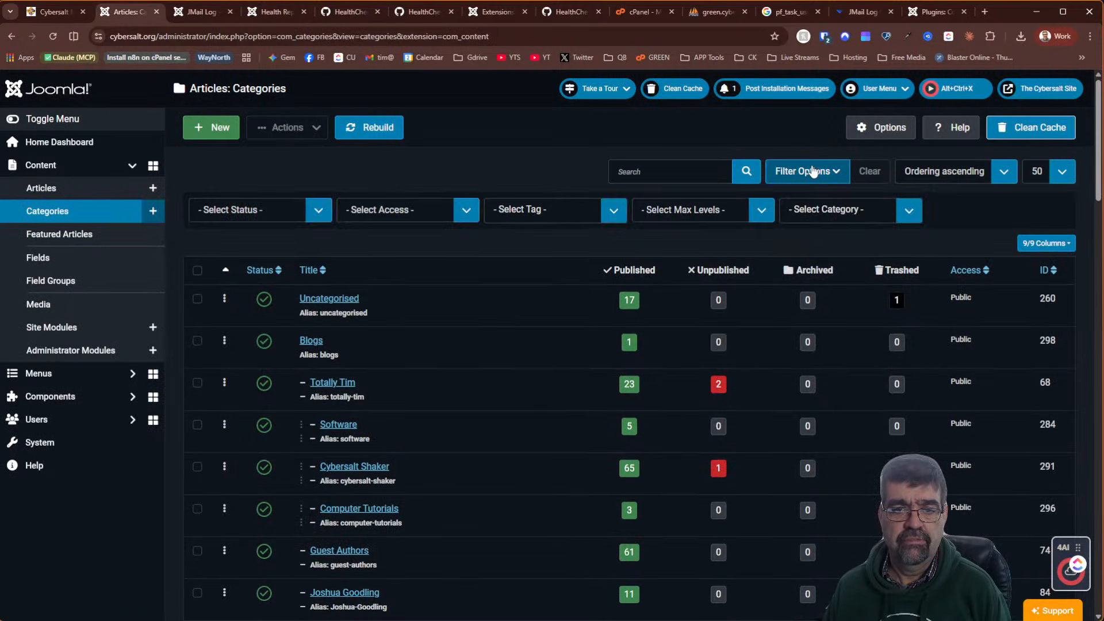
{"action": "left_click", "coordinate": [259, 213]}
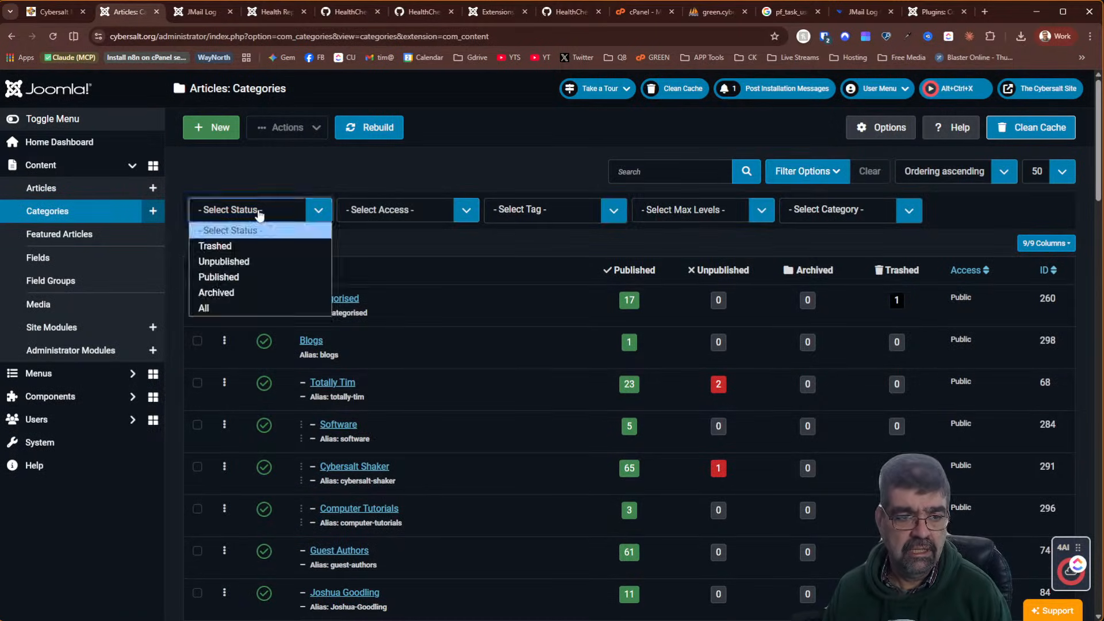
{"action": "left_click", "coordinate": [254, 261]}
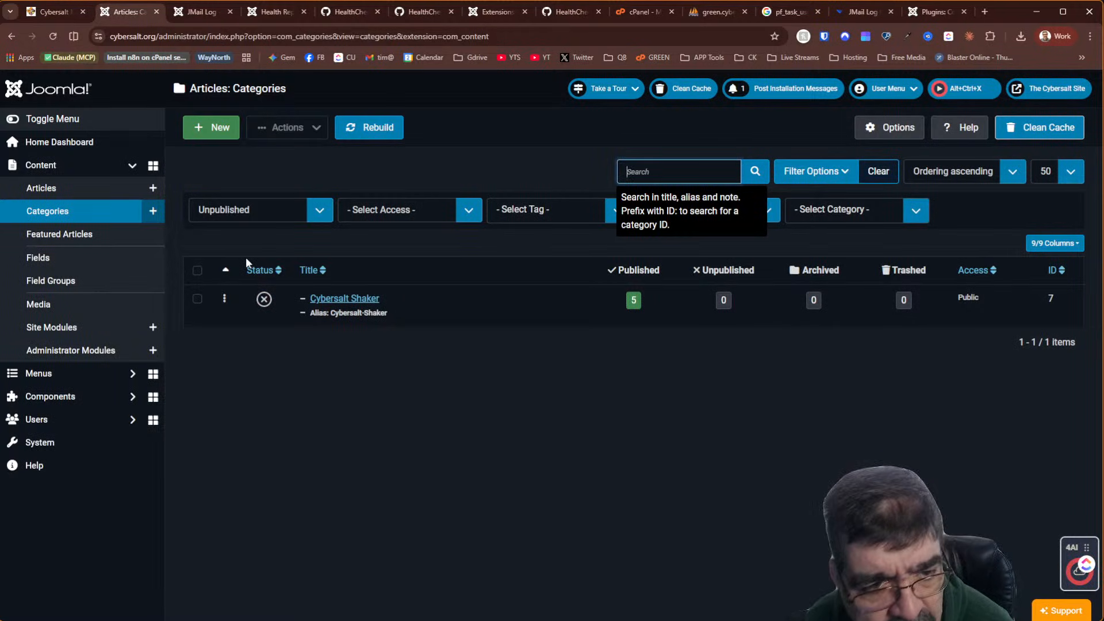
{"action": "left_click", "coordinate": [634, 301]}
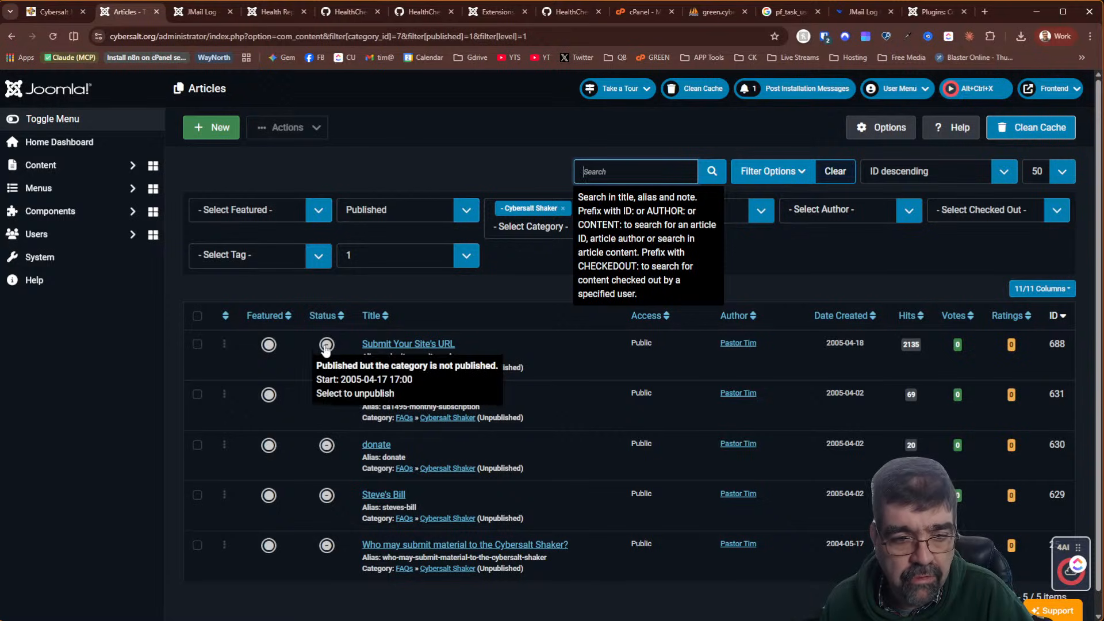
Inspect the Steve's Bill article's HTML, just a Buy Now button, and close it unsaved
{"action": "left_click", "coordinate": [380, 498]}
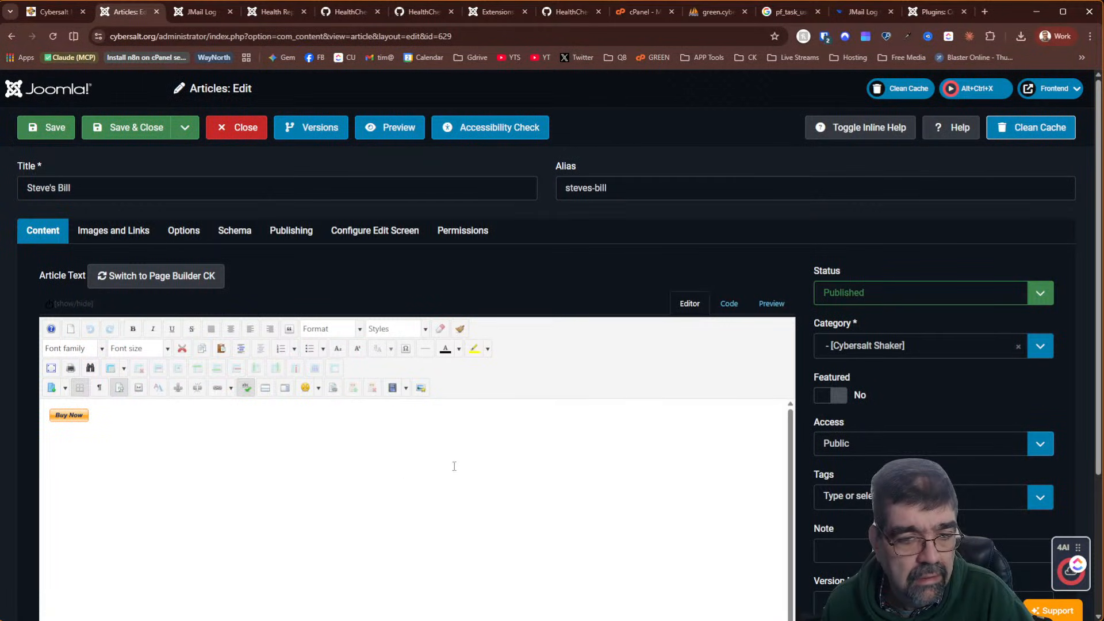
{"action": "left_click", "coordinate": [729, 304]}
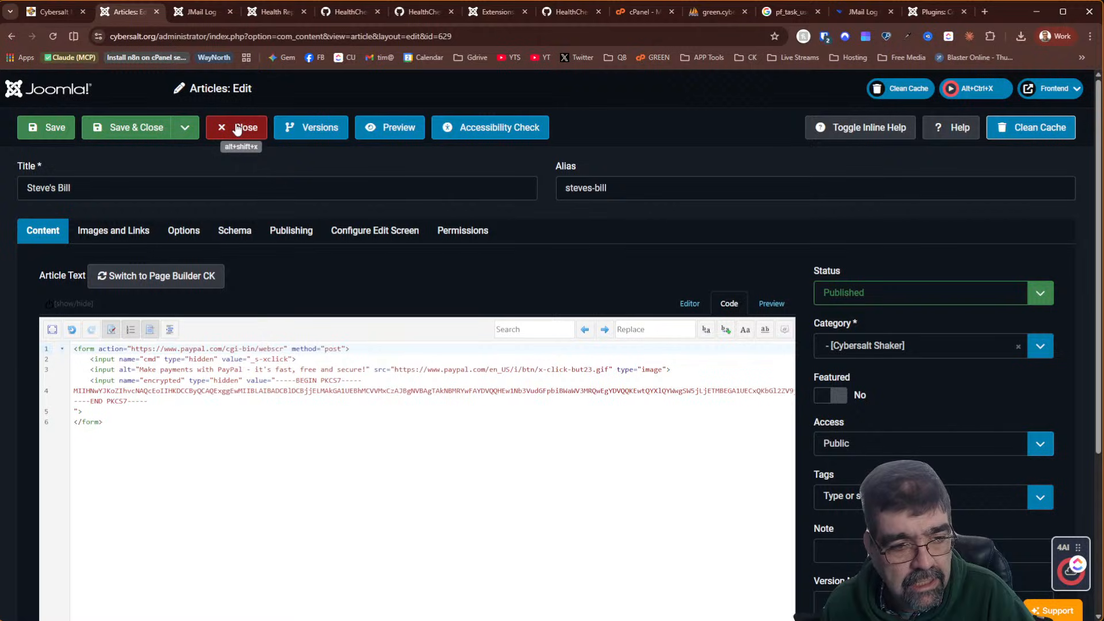
{"action": "left_click", "coordinate": [679, 305]}
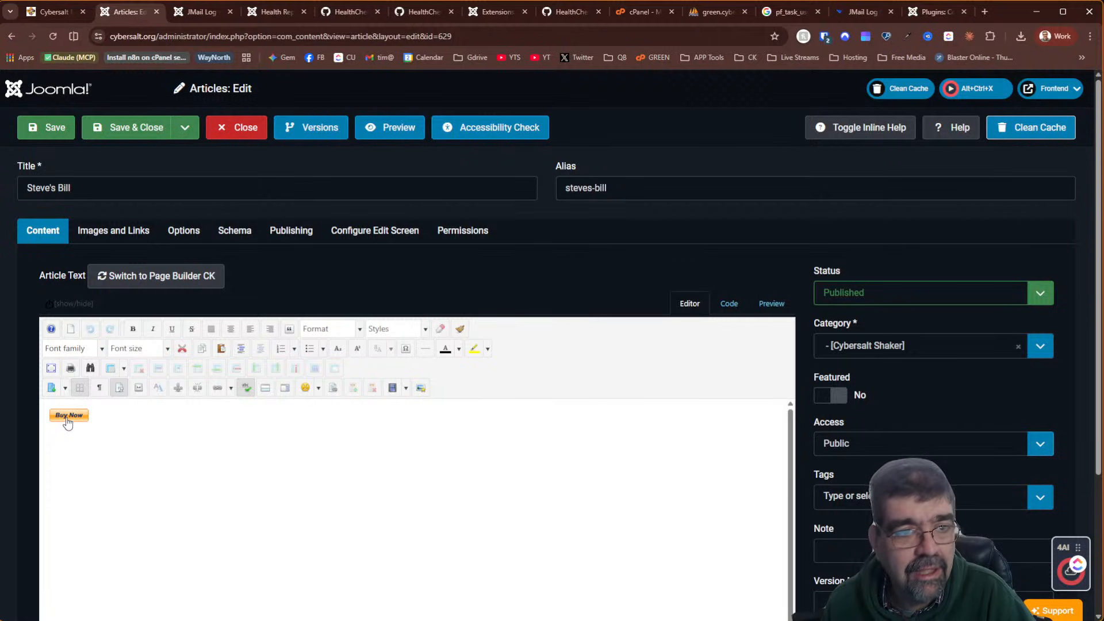
{"action": "left_click", "coordinate": [236, 127]}
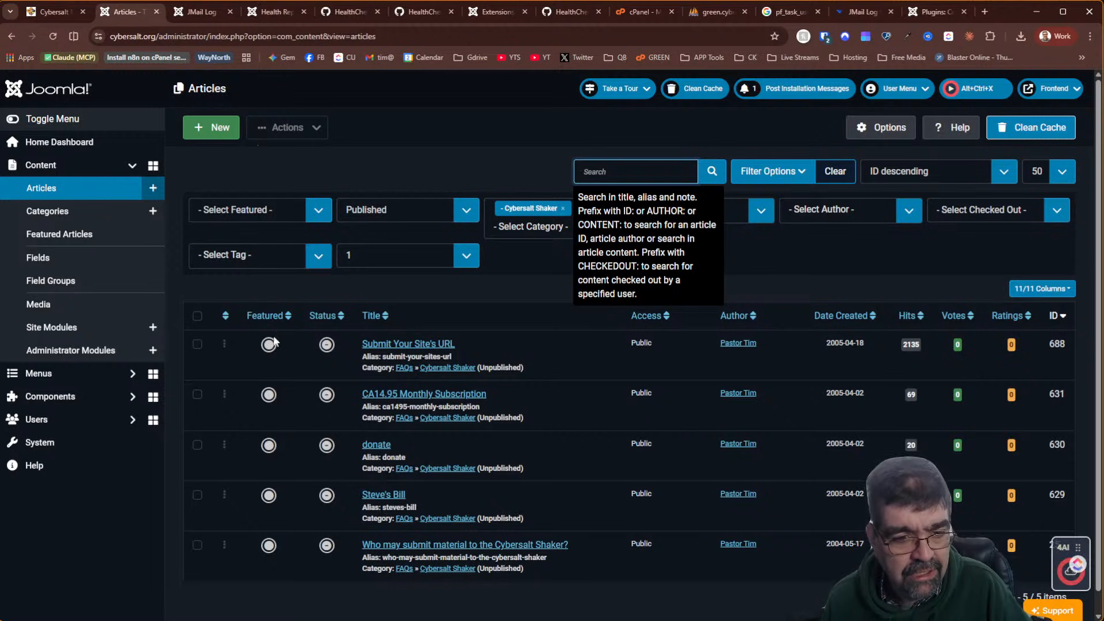
Trash the Steve's Bill article from the Cybersalt Shaker list
{"action": "left_click", "coordinate": [197, 495]}
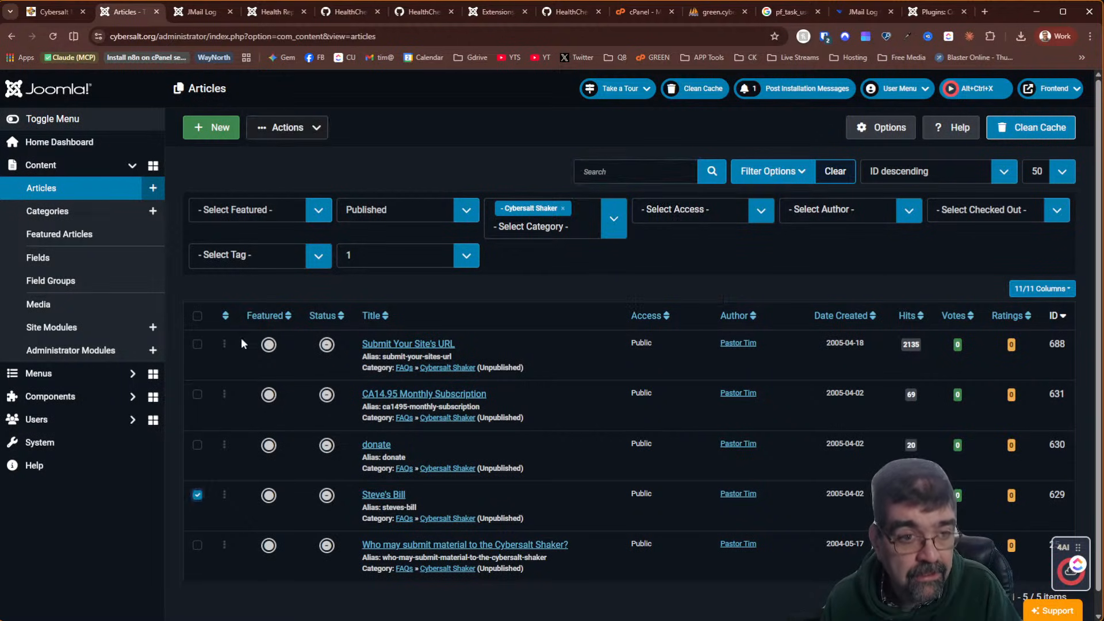
{"action": "left_click", "coordinate": [288, 127]}
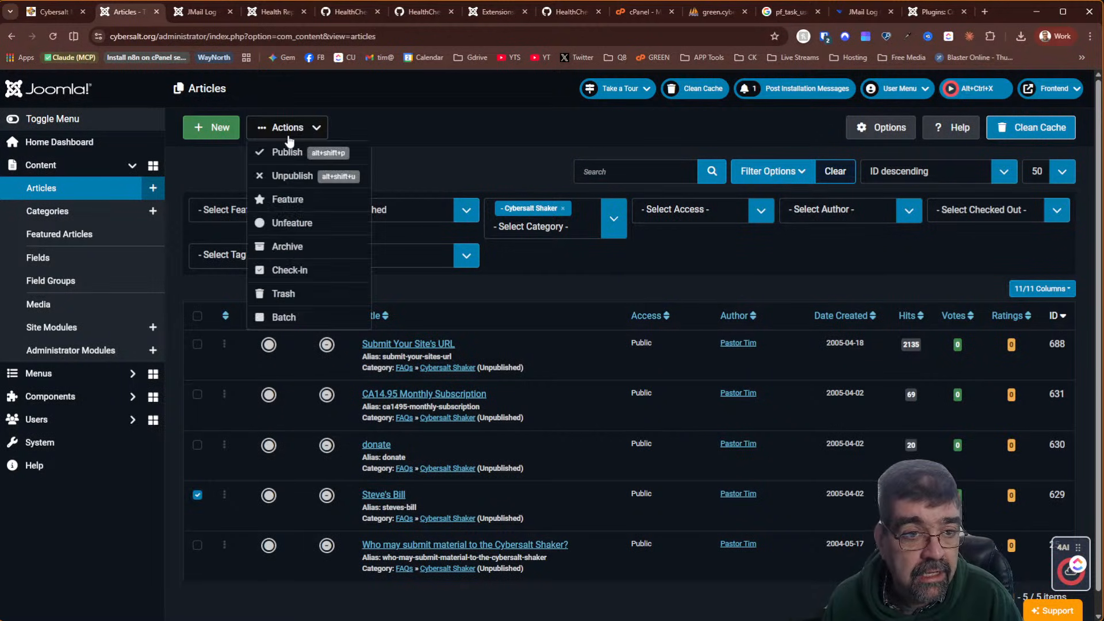
{"action": "left_click", "coordinate": [288, 293]}
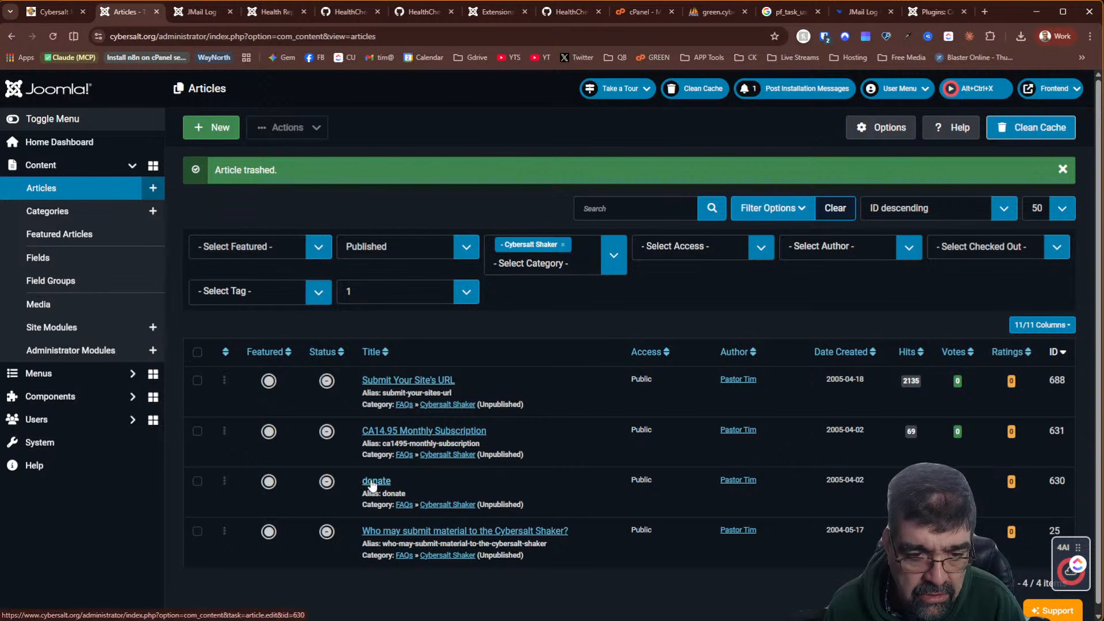
{"action": "left_click", "coordinate": [392, 431]}
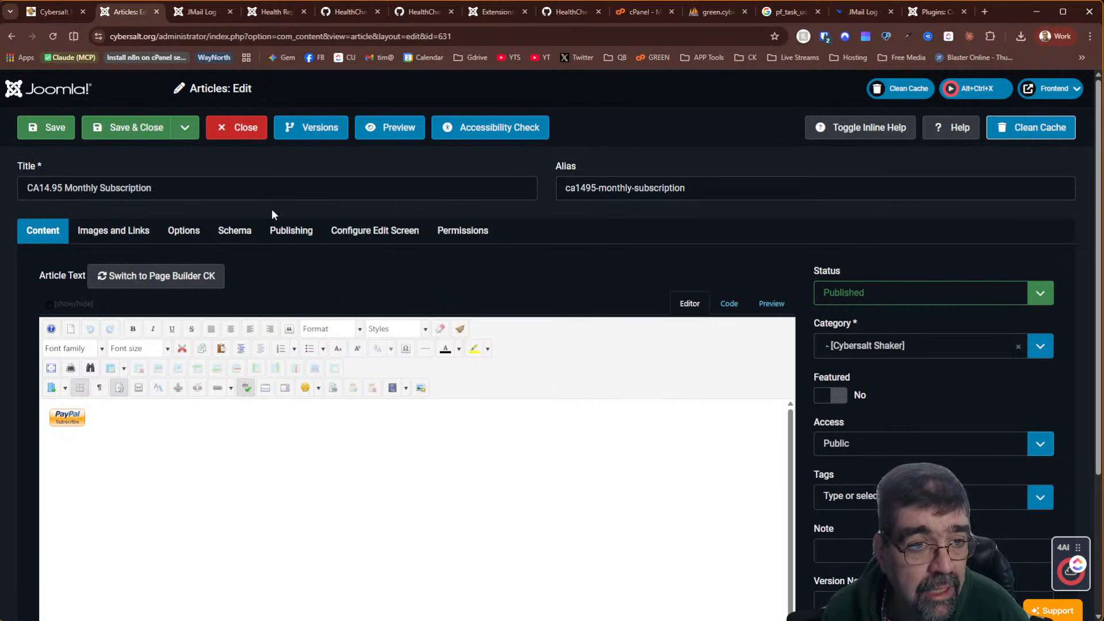
{"action": "left_click", "coordinate": [239, 134]}
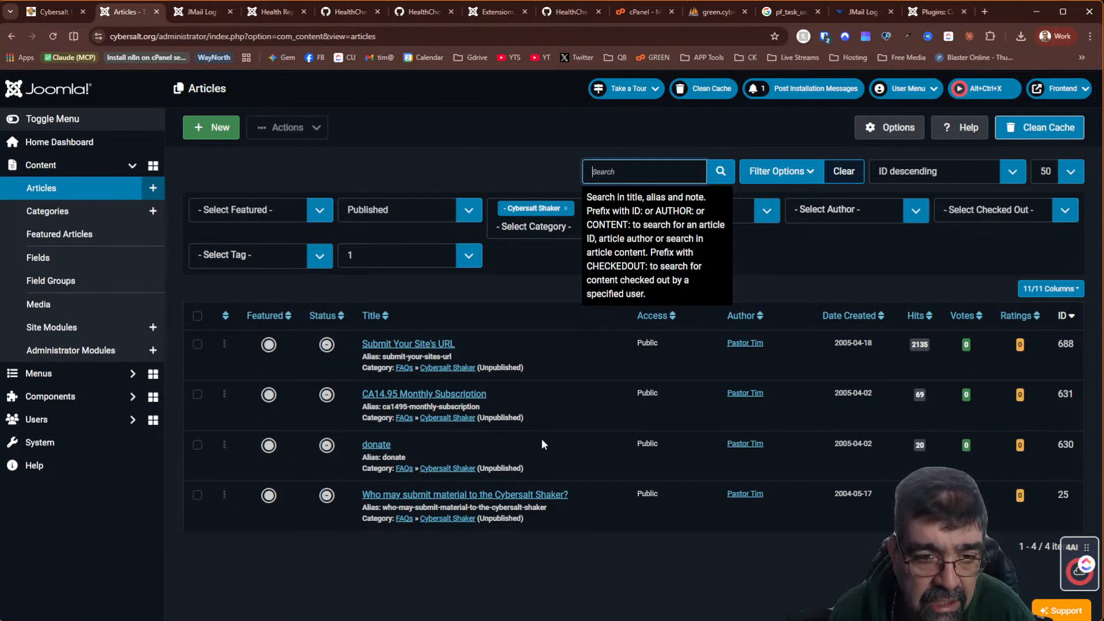
{"action": "left_click", "coordinate": [374, 345]}
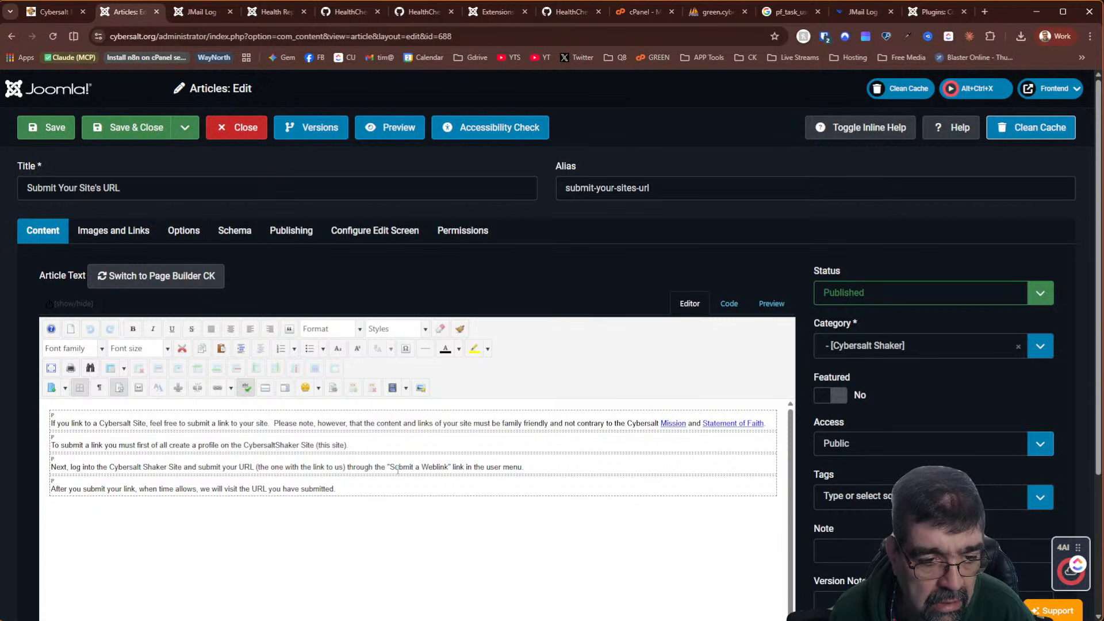
{"action": "left_click", "coordinate": [237, 130]}
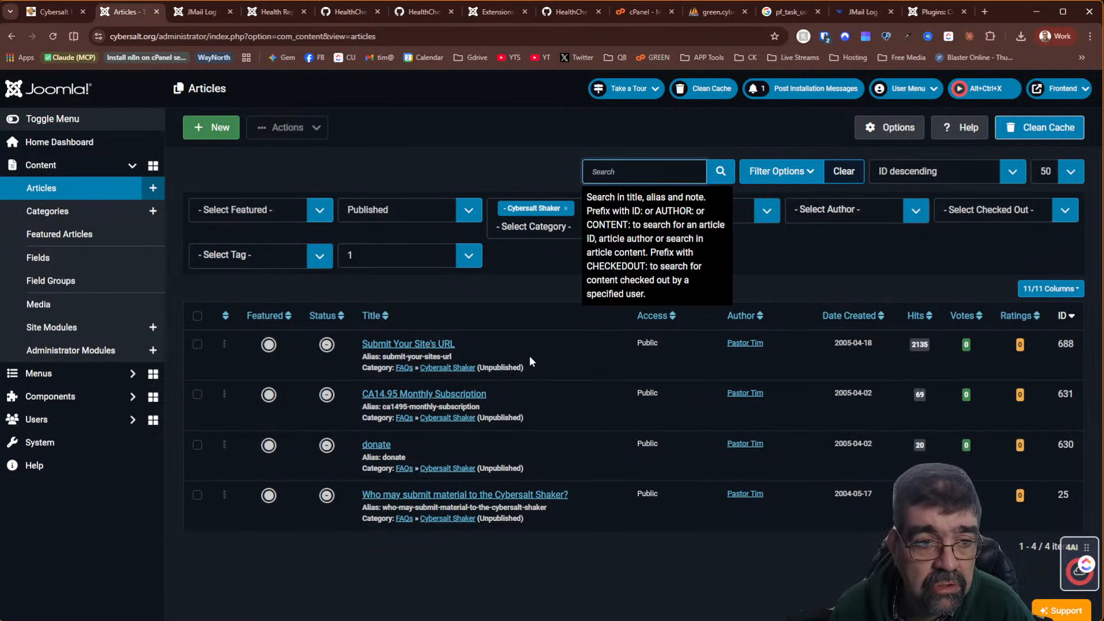
{"action": "left_click", "coordinate": [592, 617]}
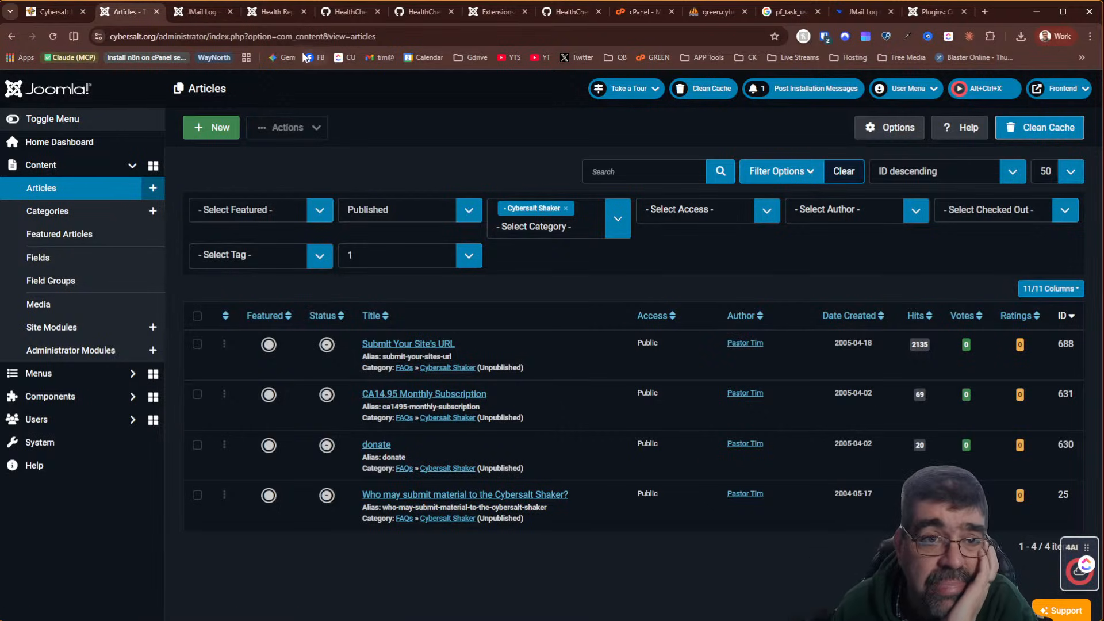
{"action": "left_click", "coordinate": [286, 12]}
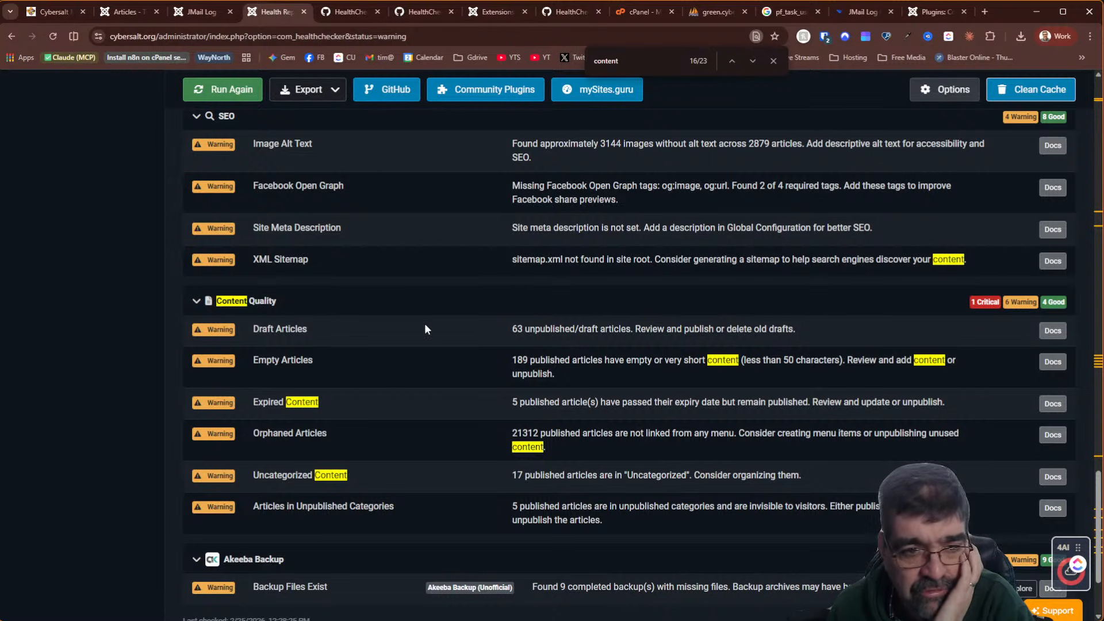
{"action": "scroll", "coordinate": [424, 324], "scroll_direction": "up", "scroll_amount": 10}
{"action": "scroll", "coordinate": [419, 333], "scroll_direction": "up", "scroll_amount": 10}
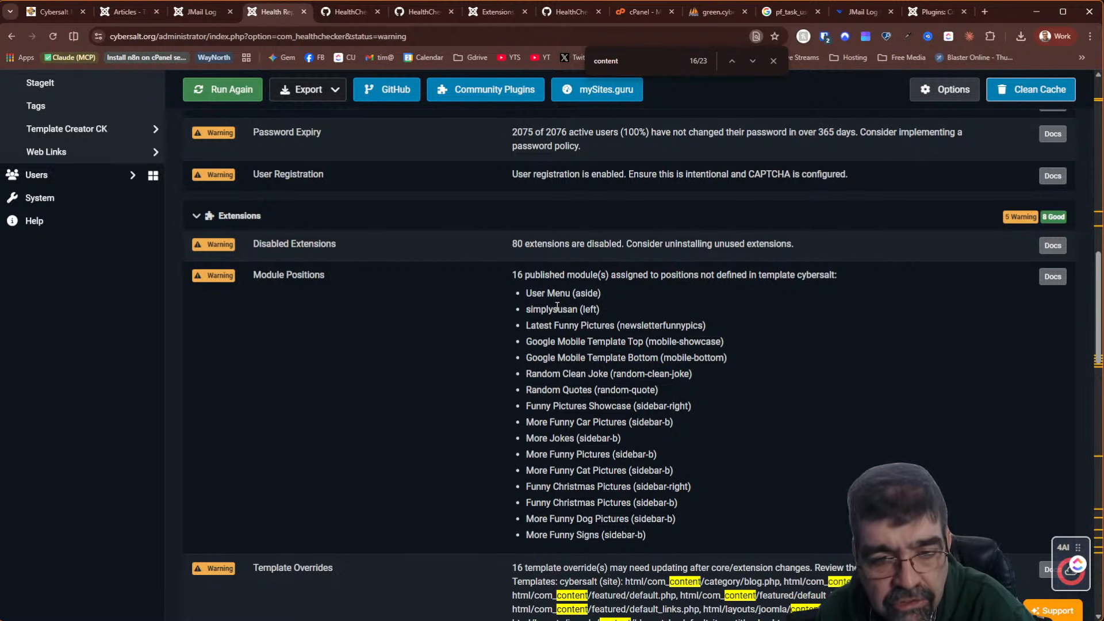
Go from the articles list to the Site Modules list via the System dashboard
{"action": "left_click", "coordinate": [118, 13]}
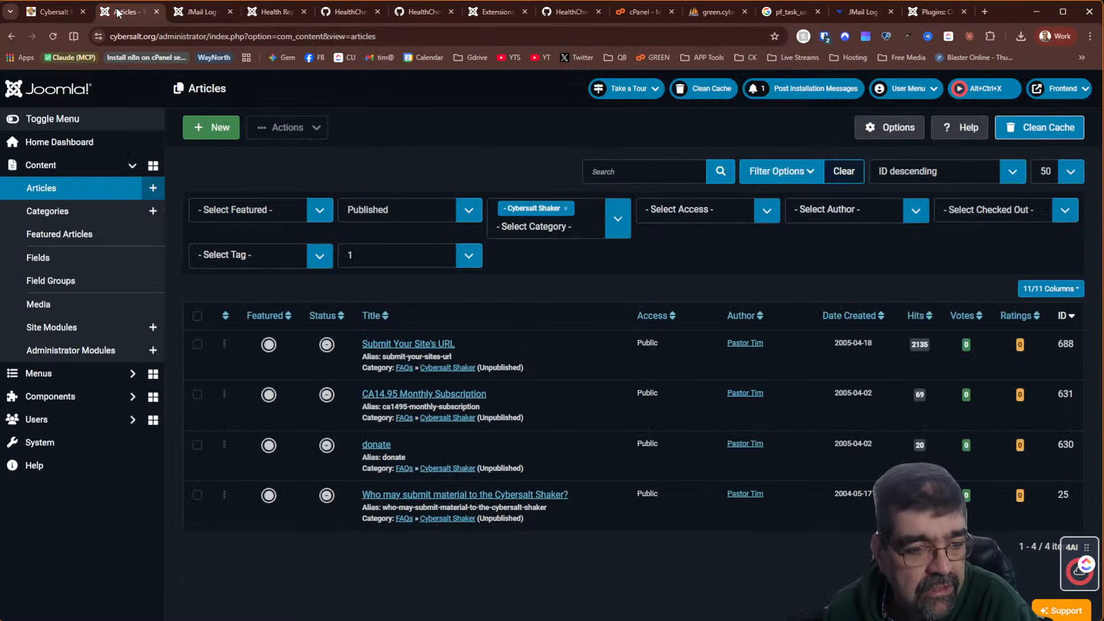
{"action": "left_click", "coordinate": [71, 444]}
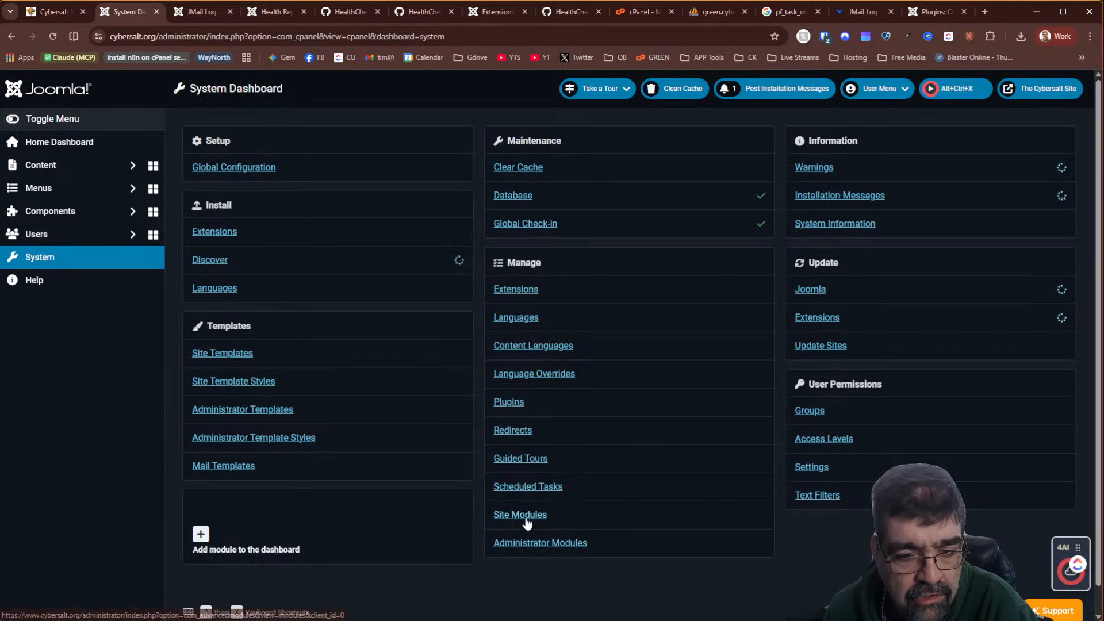
{"action": "left_click", "coordinate": [526, 517]}
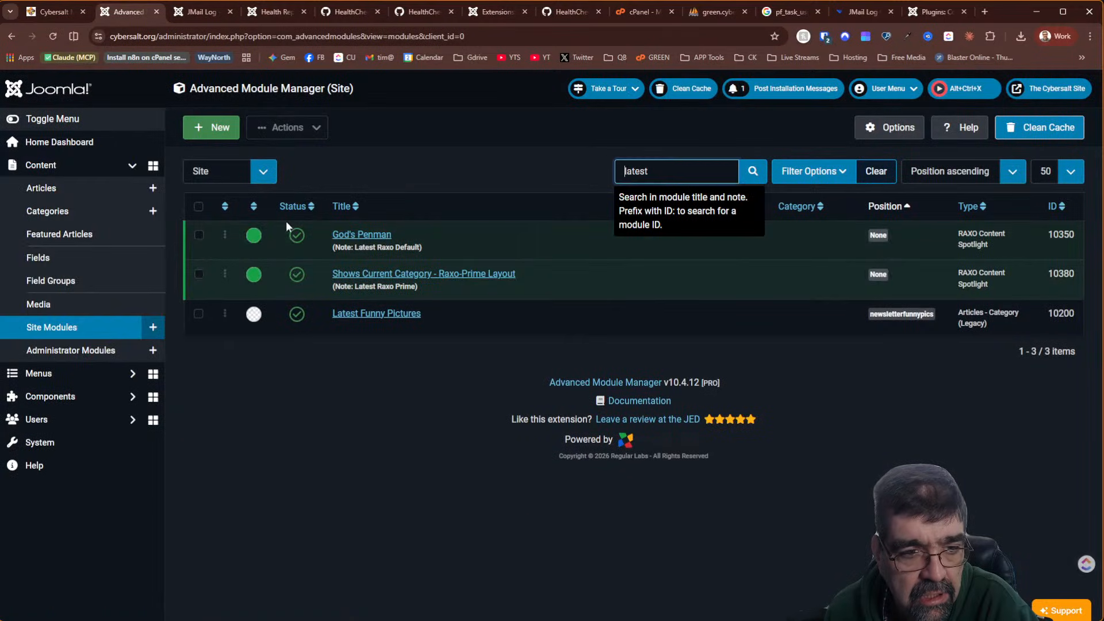
Search modules for 'simply', edit the simplysusan menu module, and load the public site in a new tab
{"action": "left_click_drag", "start_coordinate": [687, 170], "coordinate": [609, 150]}
{"action": "type", "text": "siply"}
{"action": "key", "text": "Return"}
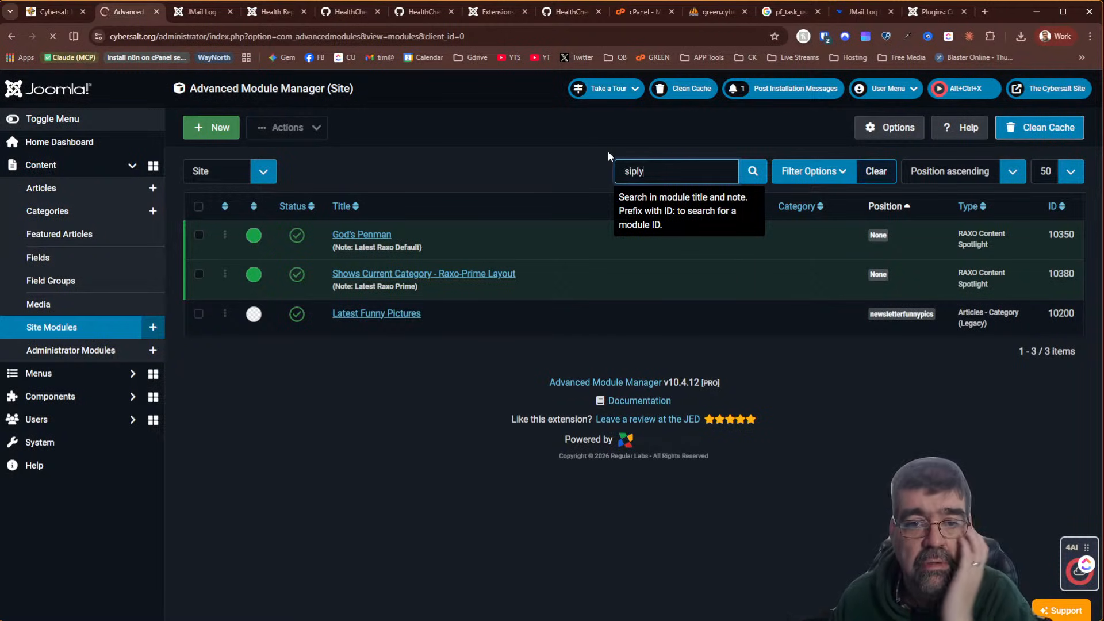
{"action": "left_click", "coordinate": [635, 171]}
{"action": "type", "text": "m"}
{"action": "key", "text": "Return"}
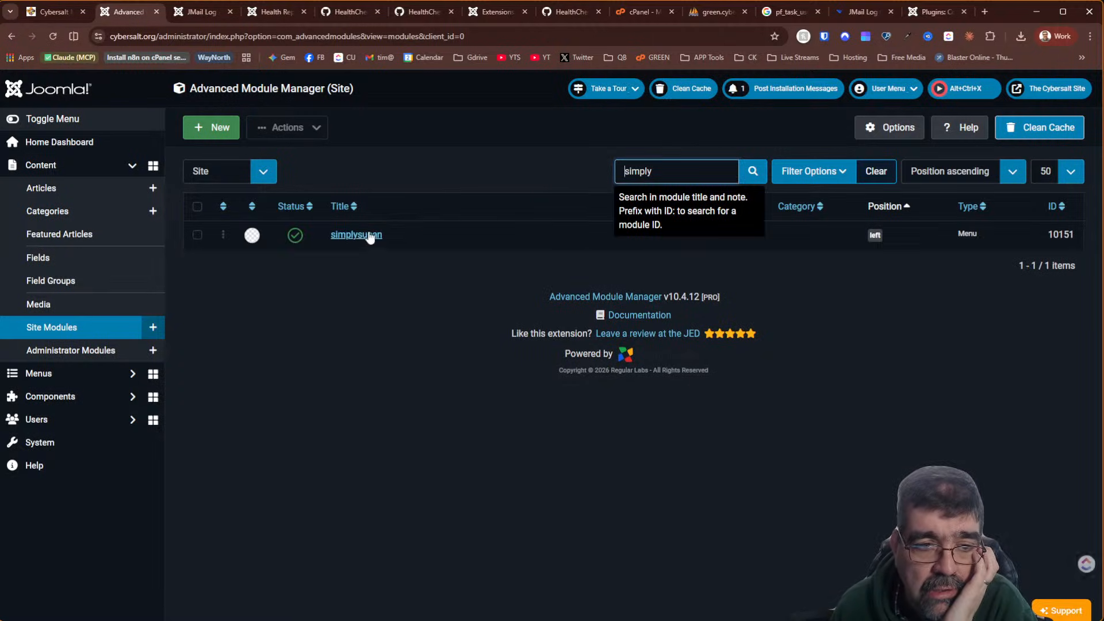
{"action": "left_click", "coordinate": [369, 235]}
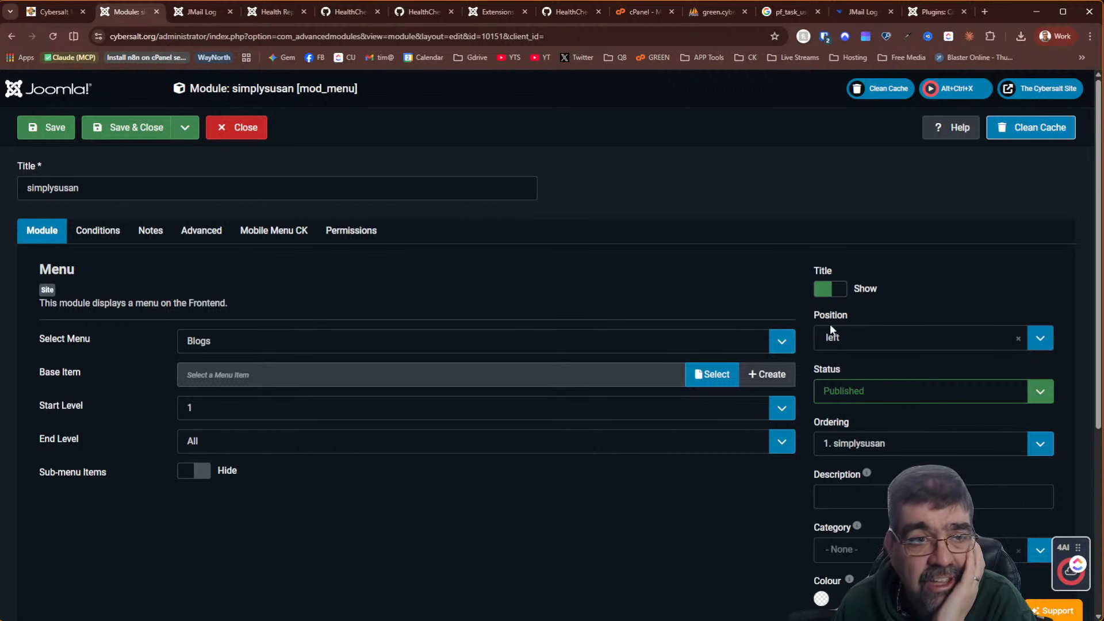
{"action": "left_click", "coordinate": [1048, 89]}
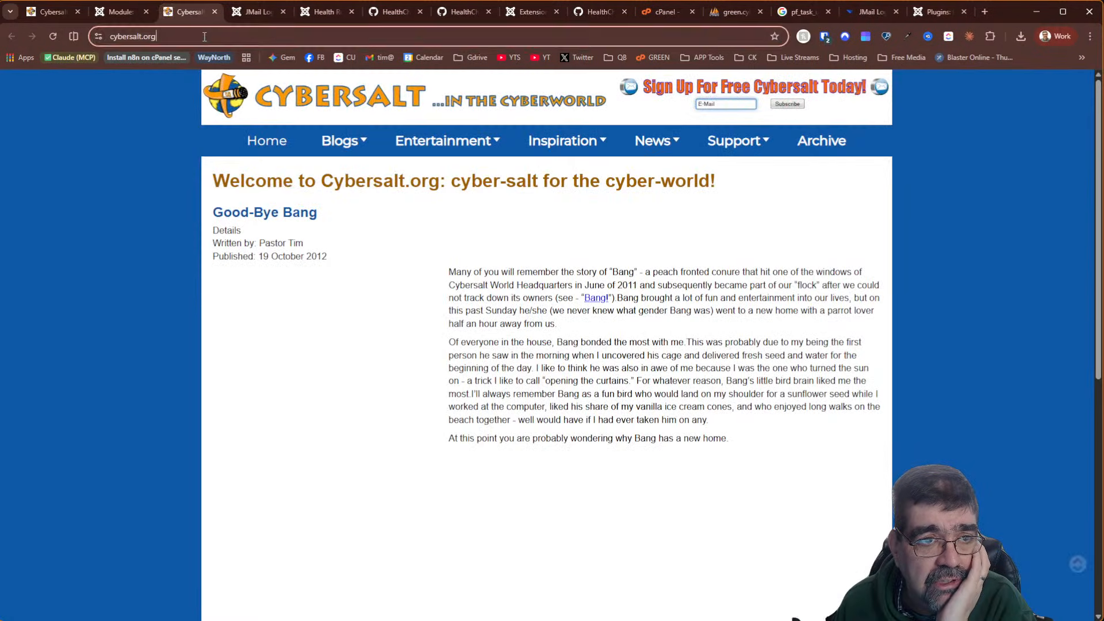
Load the homepage with '?tp=1' appended to its address
{"action": "left_click", "coordinate": [358, 39]}
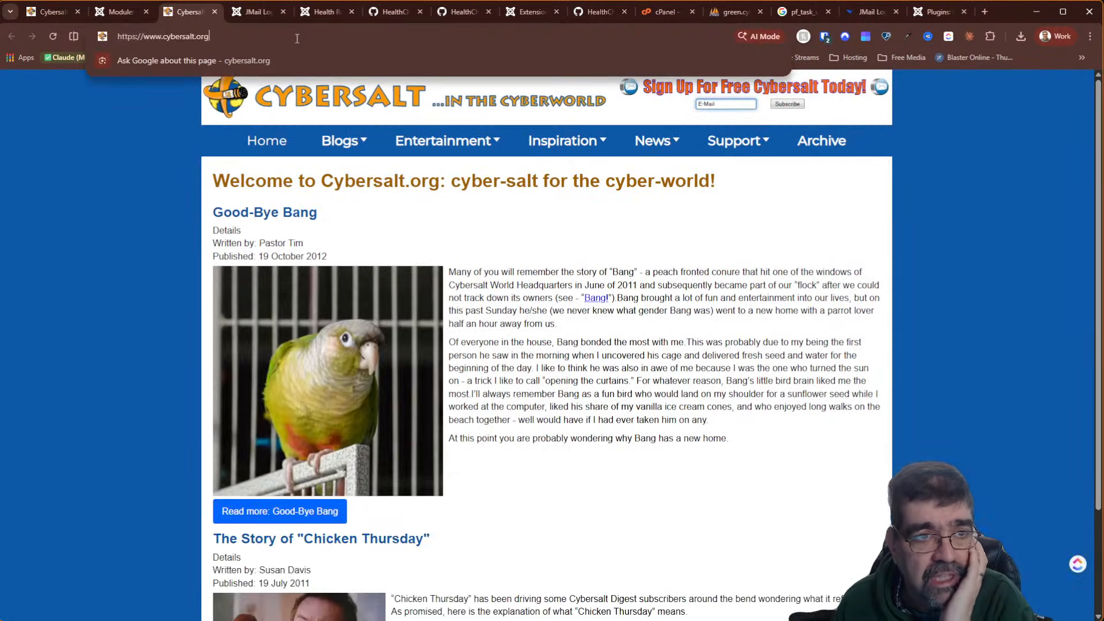
{"action": "type", "text": "?tp=1"}
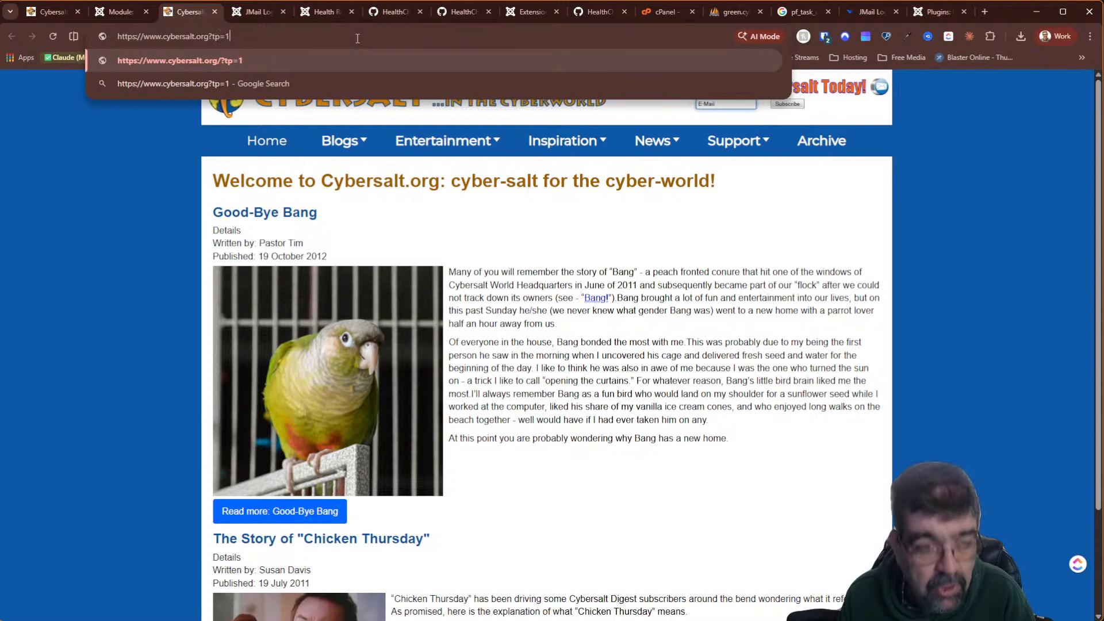
{"action": "key", "text": "Return"}
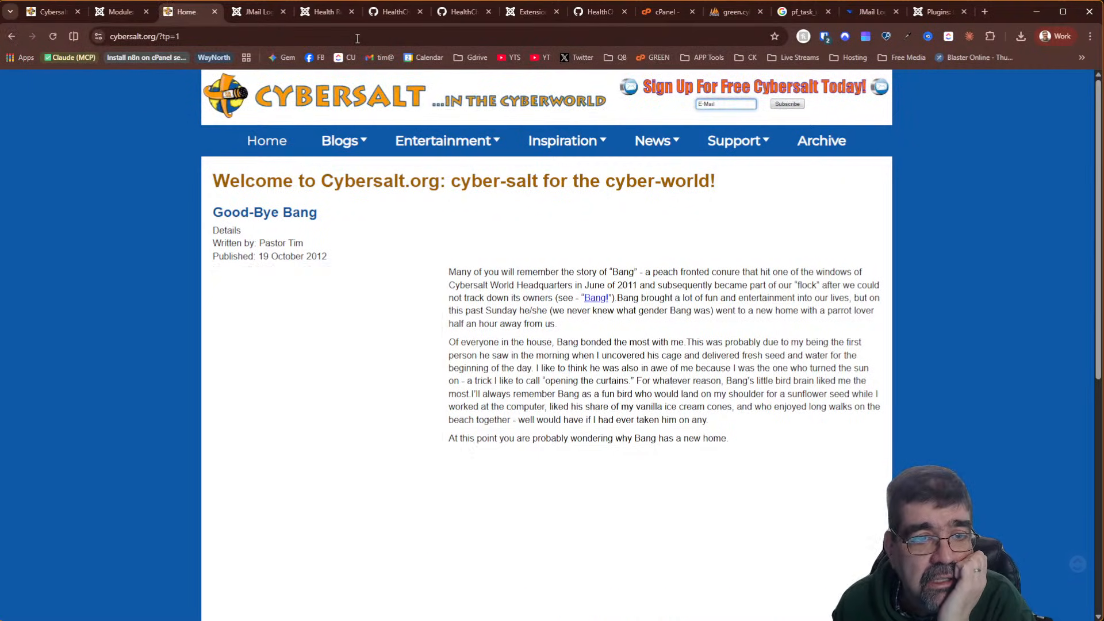
Enable Preview Module Positions in the site template's global options and save
{"action": "left_click", "coordinate": [121, 12]}
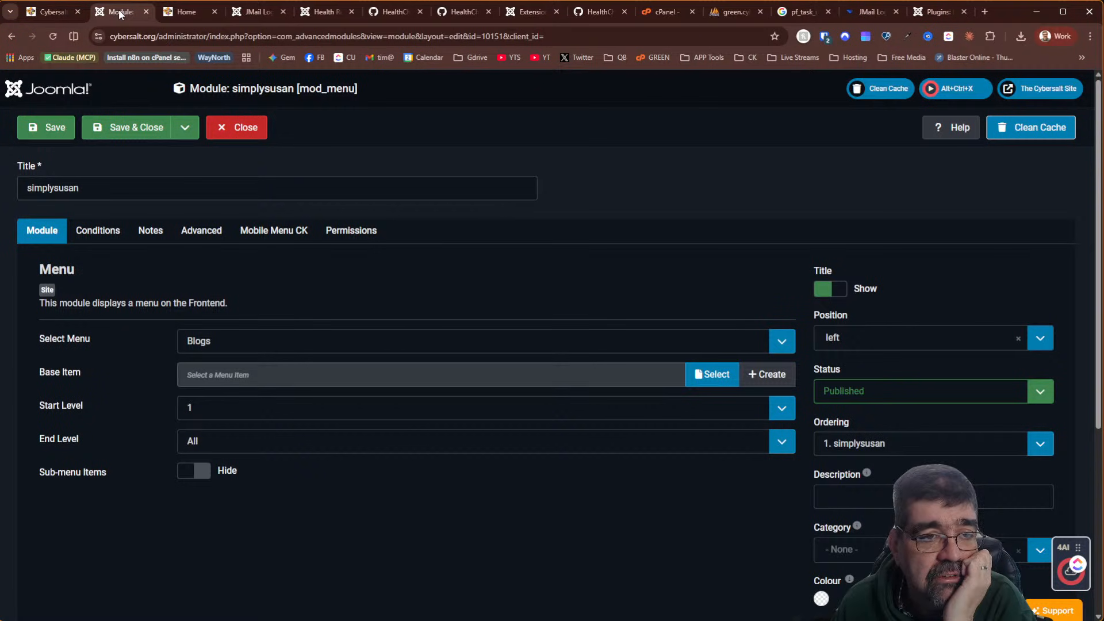
{"action": "left_click", "coordinate": [241, 12]}
{"action": "scroll", "coordinate": [84, 407], "scroll_direction": "down", "scroll_amount": 10}
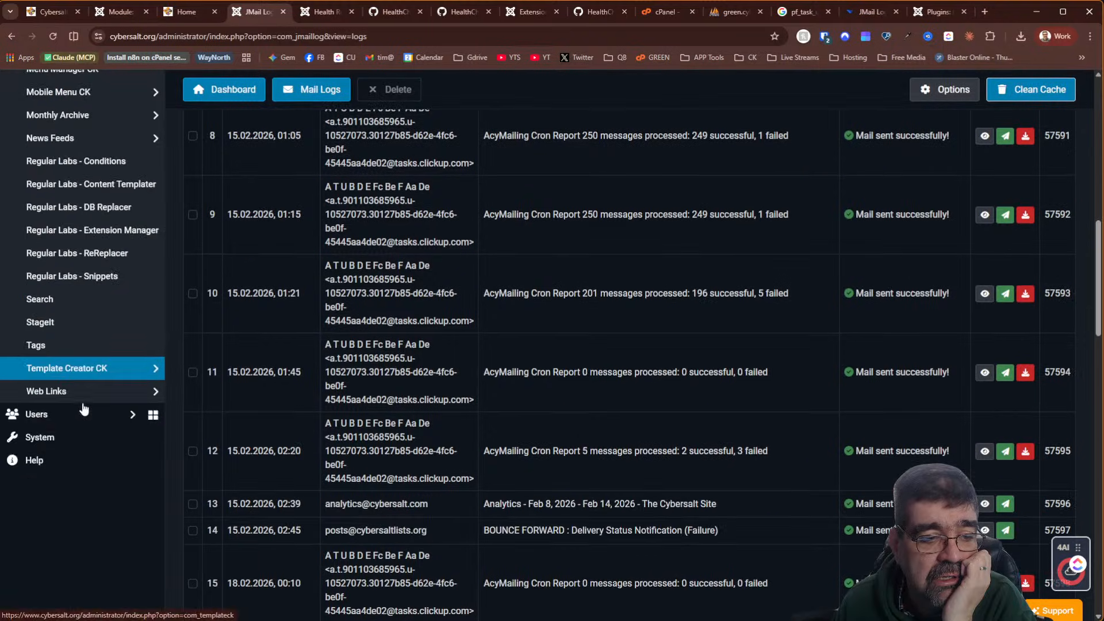
{"action": "left_click", "coordinate": [74, 442]}
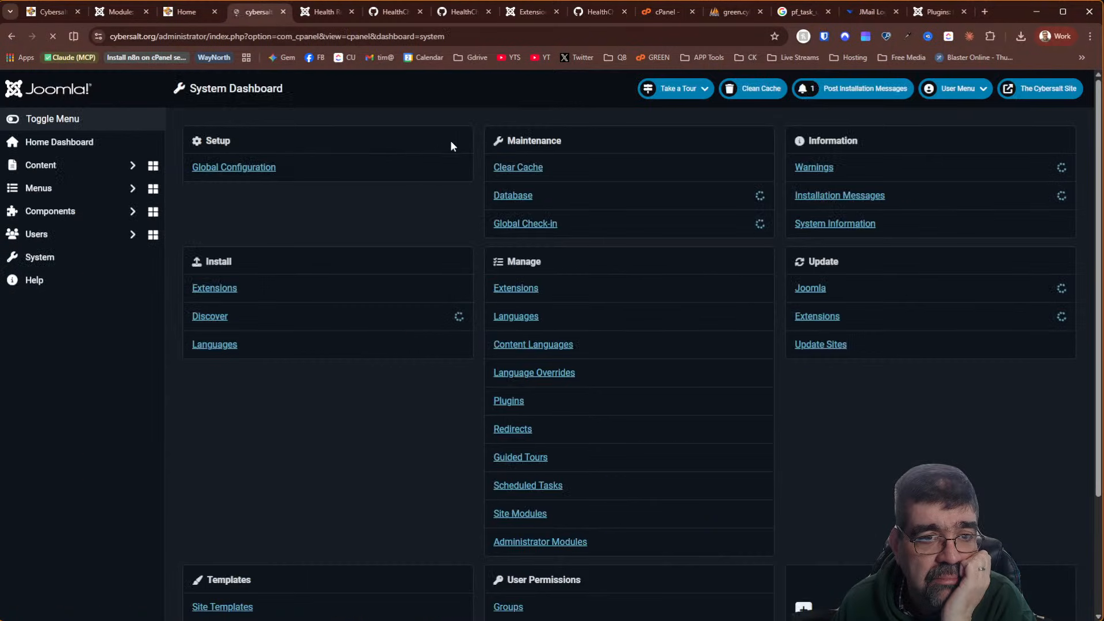
{"action": "left_click", "coordinate": [254, 382]}
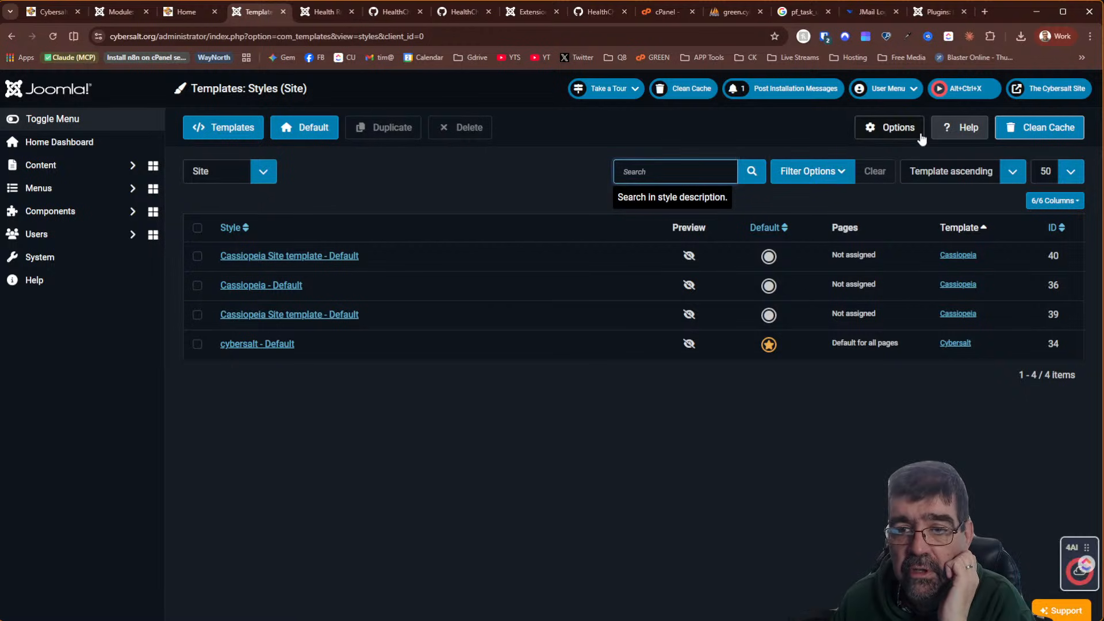
{"action": "left_click", "coordinate": [896, 125]}
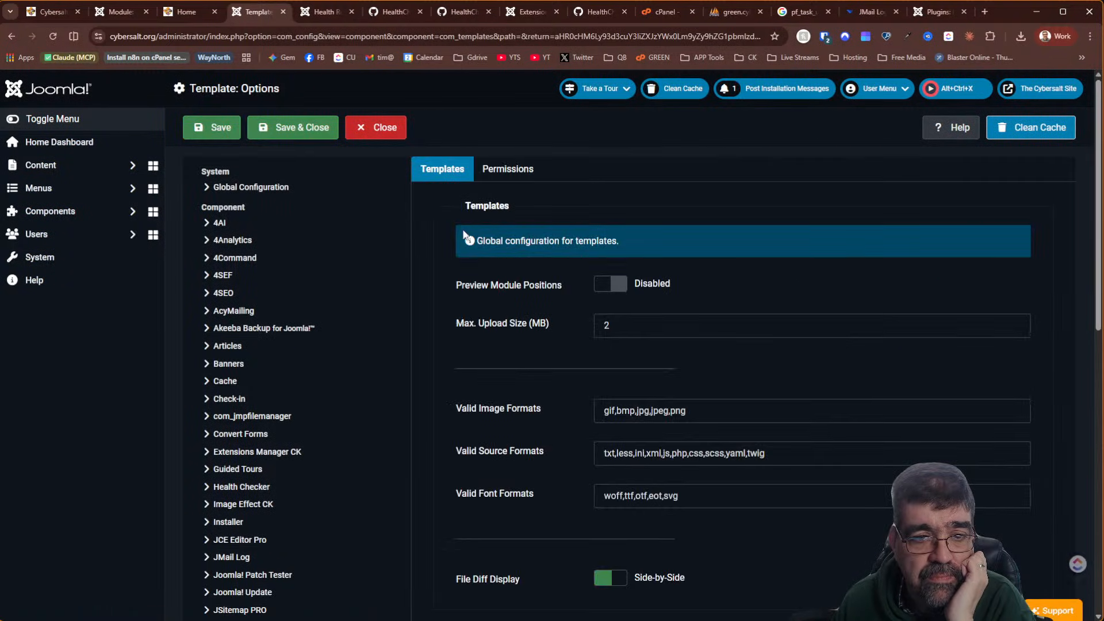
{"action": "left_click", "coordinate": [610, 283]}
{"action": "left_click", "coordinate": [211, 137]}
Reload the homepage to view outlined positions like sidebar-a, then return to the module editor
{"action": "left_click", "coordinate": [172, 13]}
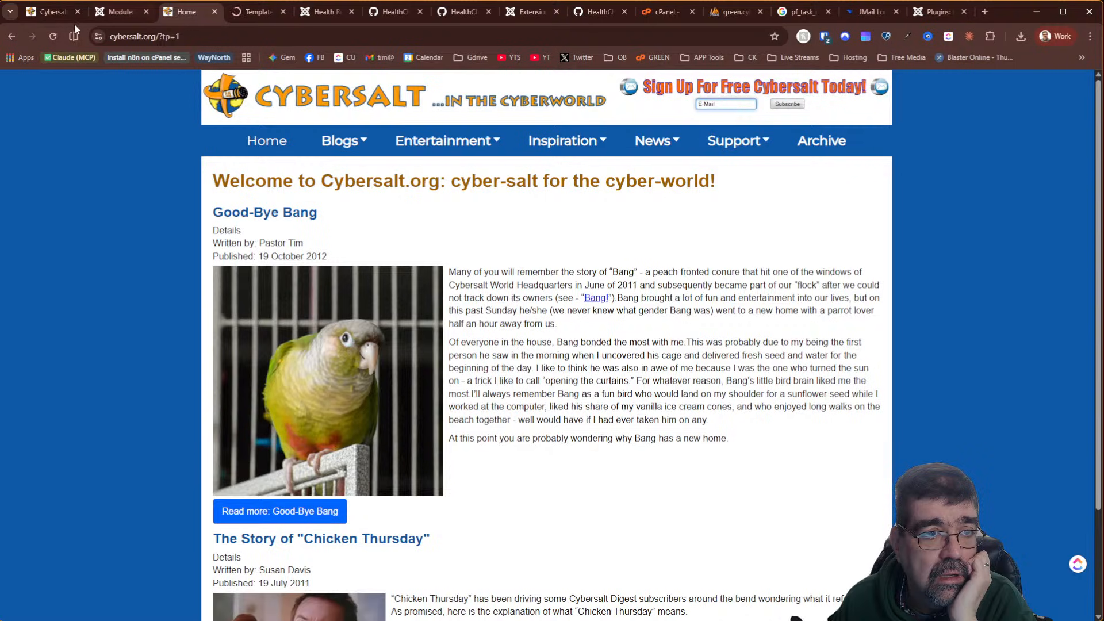
{"action": "left_click", "coordinate": [50, 38]}
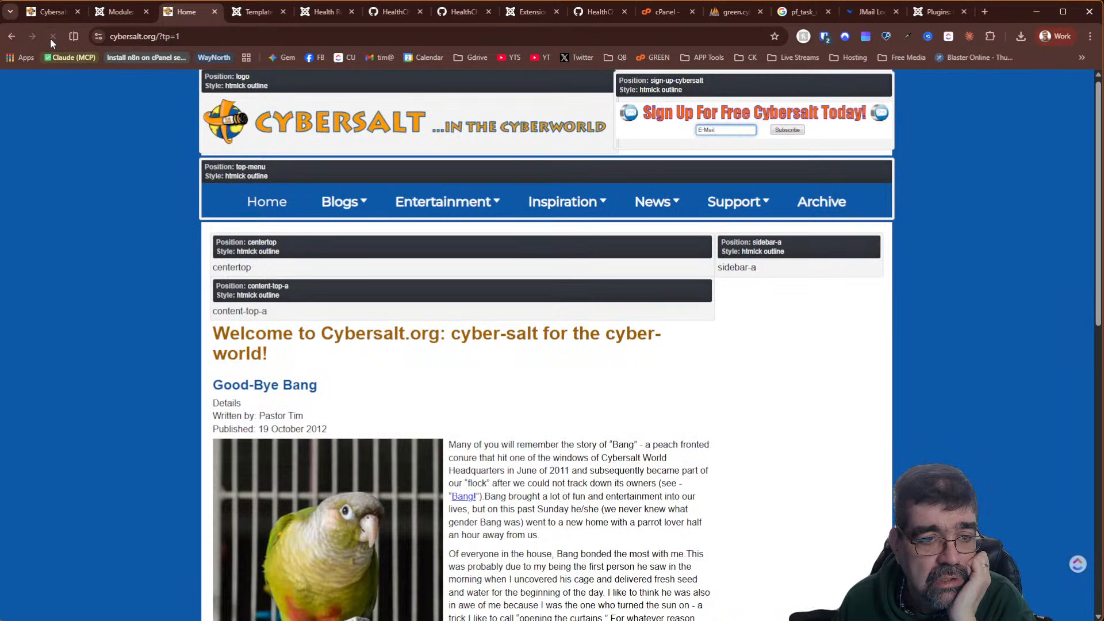
{"action": "scroll", "coordinate": [525, 312], "scroll_direction": "down", "scroll_amount": 2}
{"action": "scroll", "coordinate": [525, 313], "scroll_direction": "down", "scroll_amount": 7}
{"action": "scroll", "coordinate": [519, 329], "scroll_direction": "up", "scroll_amount": 9}
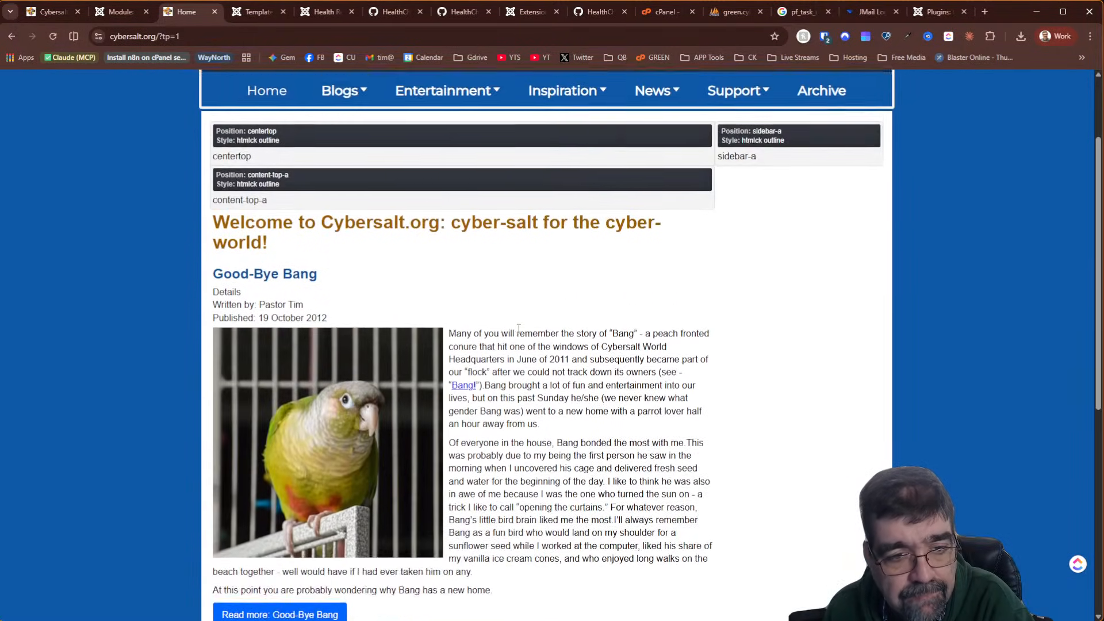
{"action": "scroll", "coordinate": [519, 329], "scroll_direction": "down", "scroll_amount": 7}
{"action": "scroll", "coordinate": [519, 329], "scroll_direction": "up", "scroll_amount": 7}
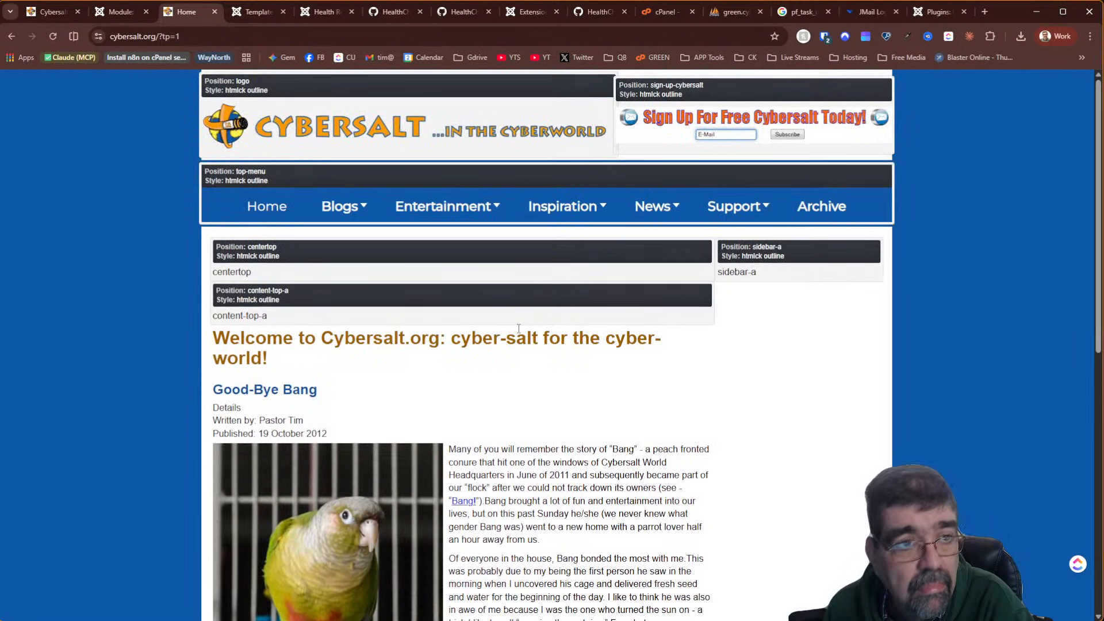
{"action": "left_click", "coordinate": [123, 12]}
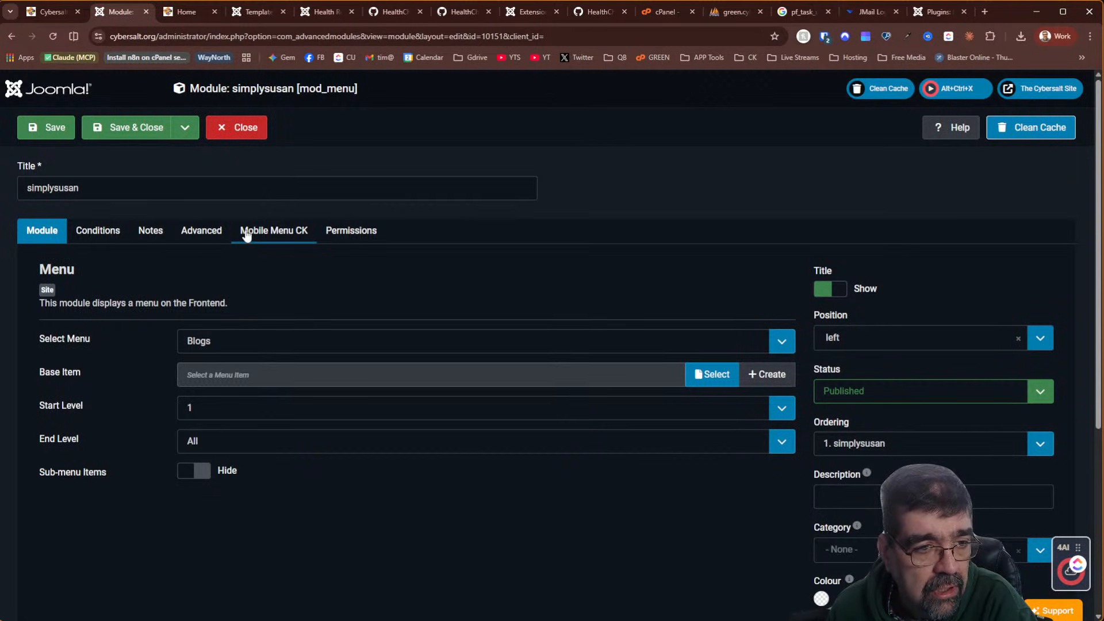
Review the simplysusan module's conditions and main settings, checking positions on the front page
{"action": "left_click", "coordinate": [98, 232]}
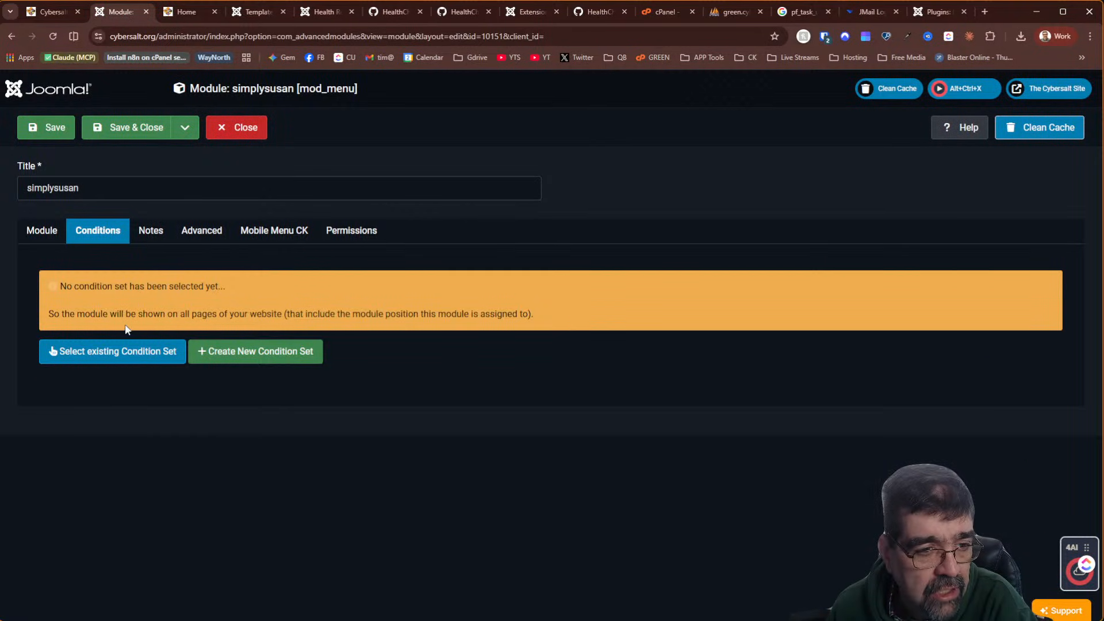
{"action": "left_click", "coordinate": [47, 230]}
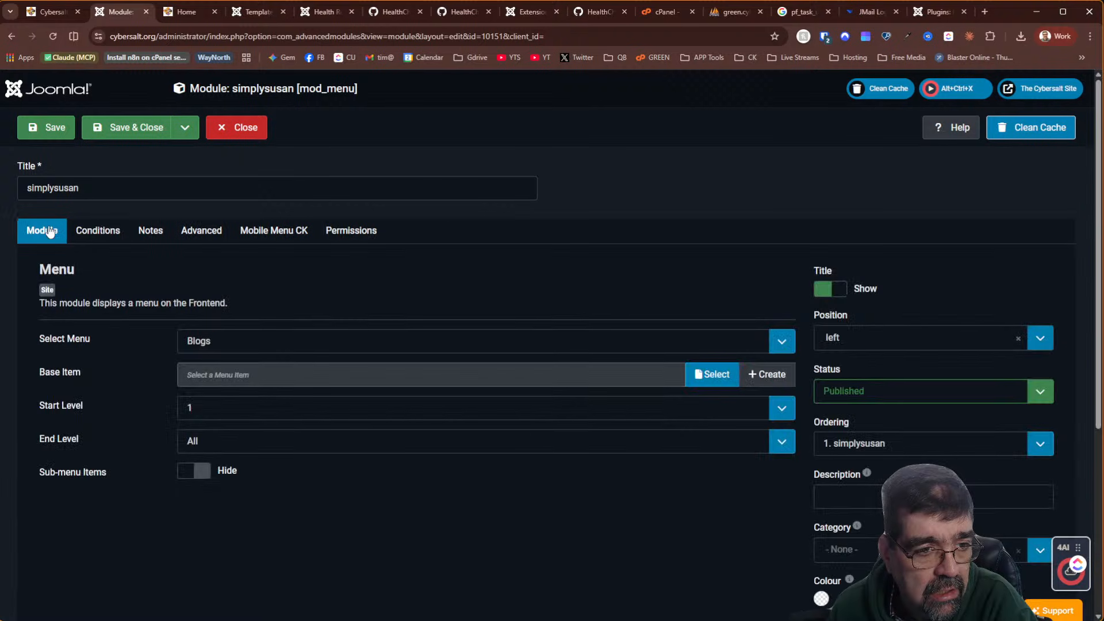
{"action": "left_click", "coordinate": [185, 14]}
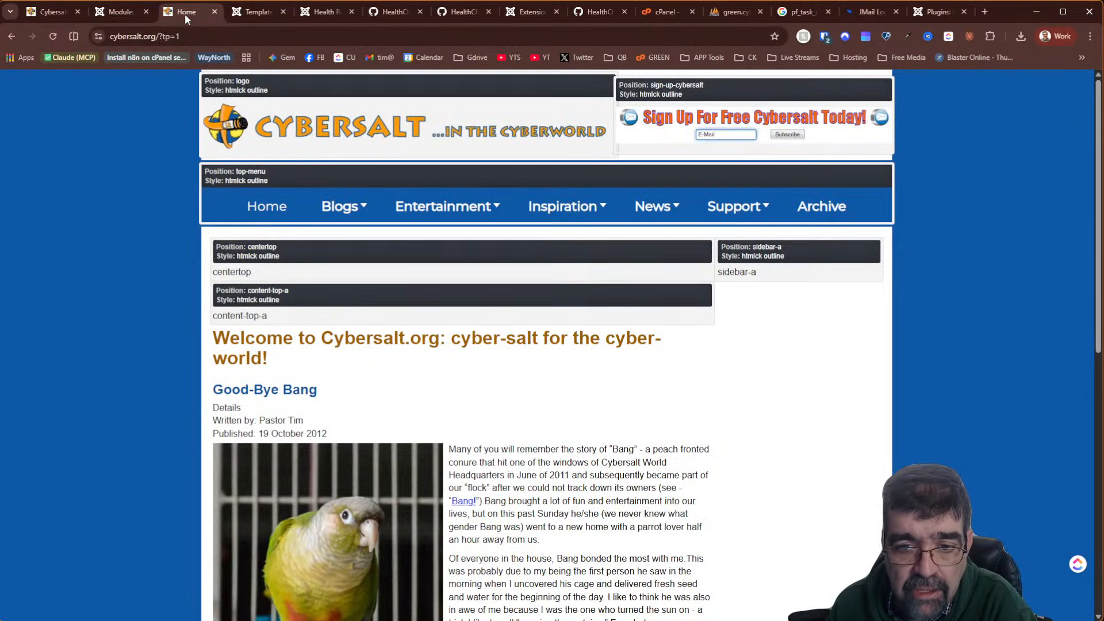
{"action": "left_click", "coordinate": [112, 18]}
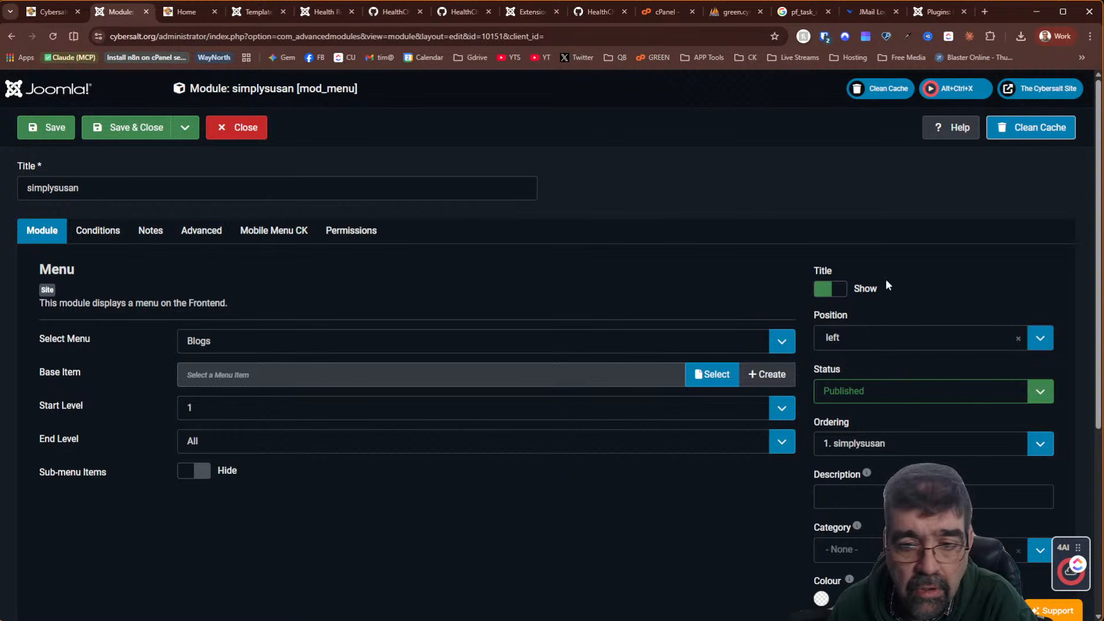
Set the module position to Sidebar A [sidebar-a] and save
{"action": "left_click", "coordinate": [900, 339]}
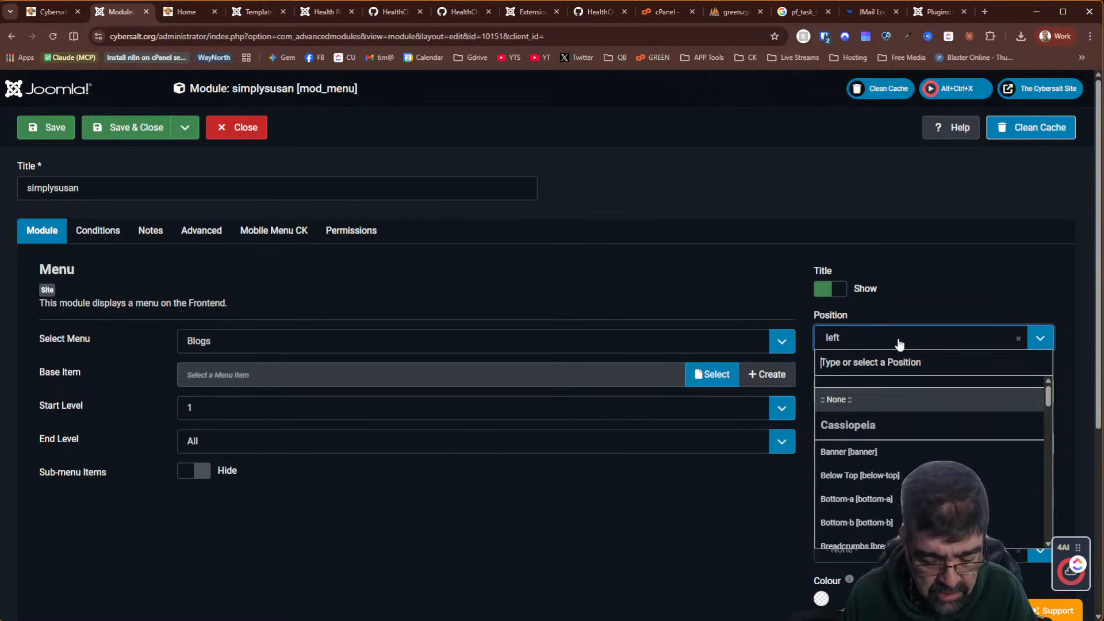
{"action": "type", "text": "sidebar"}
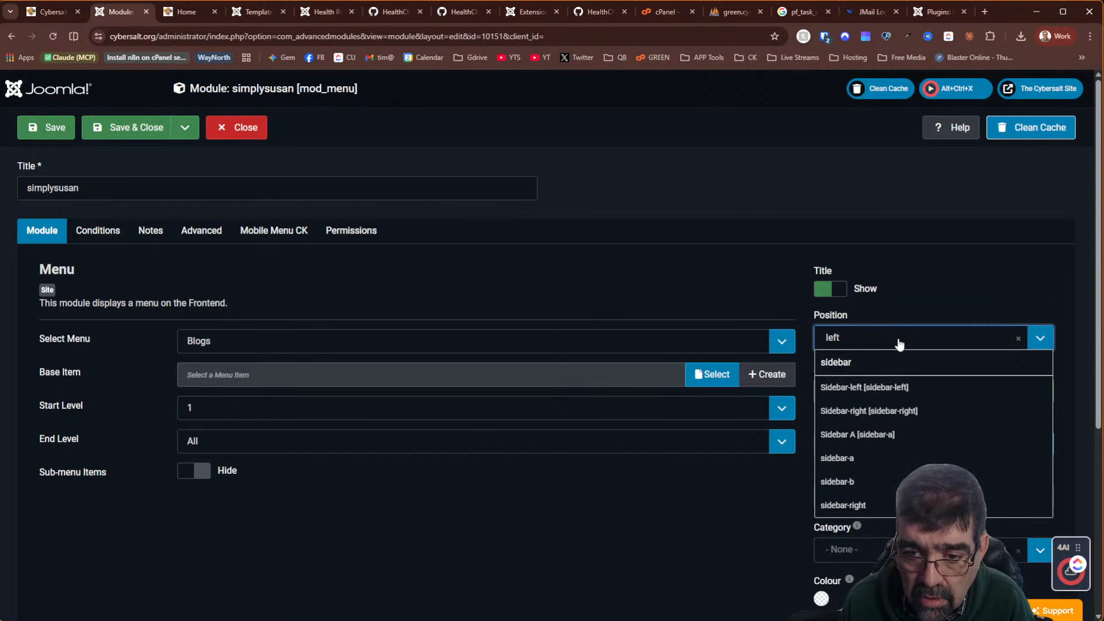
{"action": "key", "text": "Down"}
{"action": "key", "text": "Down"}
{"action": "key", "text": "Down"}
{"action": "key", "text": "Return"}
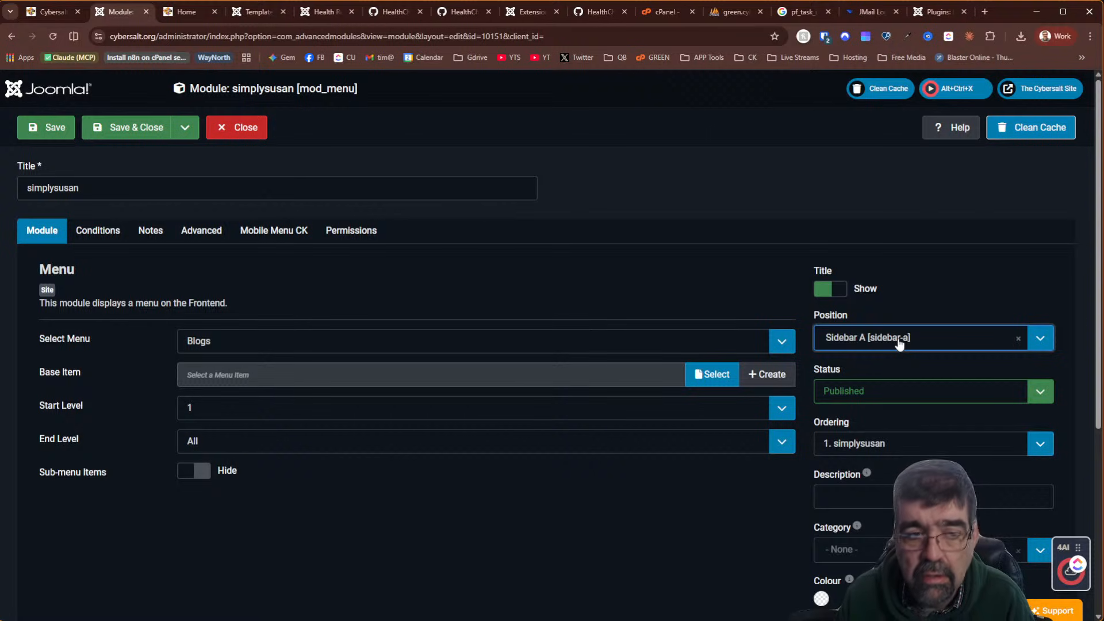
{"action": "left_click", "coordinate": [53, 128]}
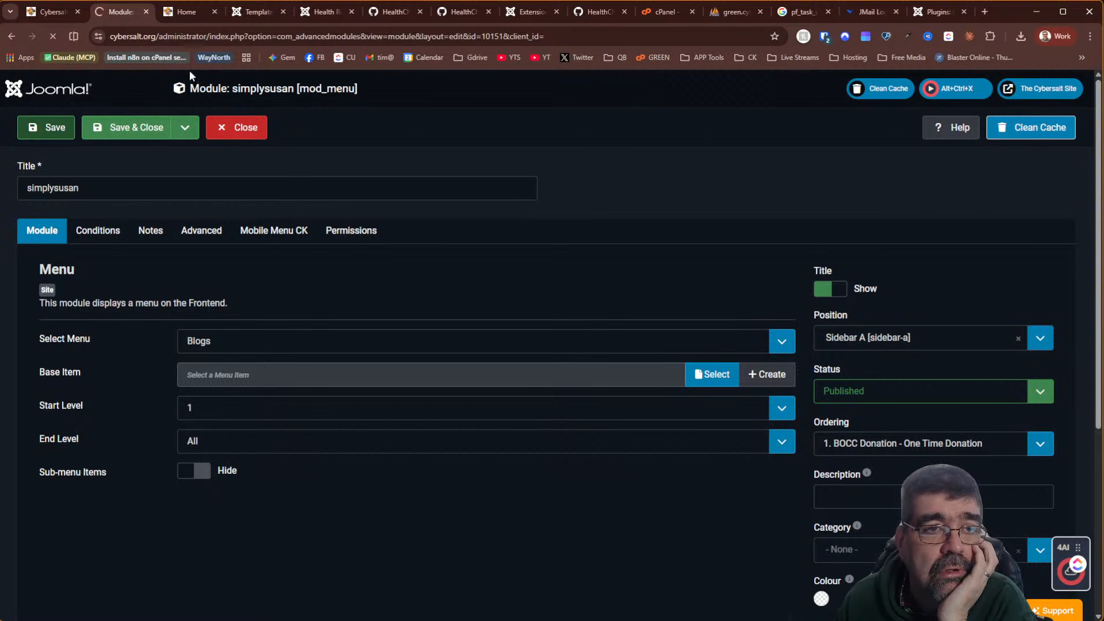
Reload the front page to see the simplysusan menu in sidebar-a, then open the Simply Susan blog
{"action": "left_click", "coordinate": [195, 10]}
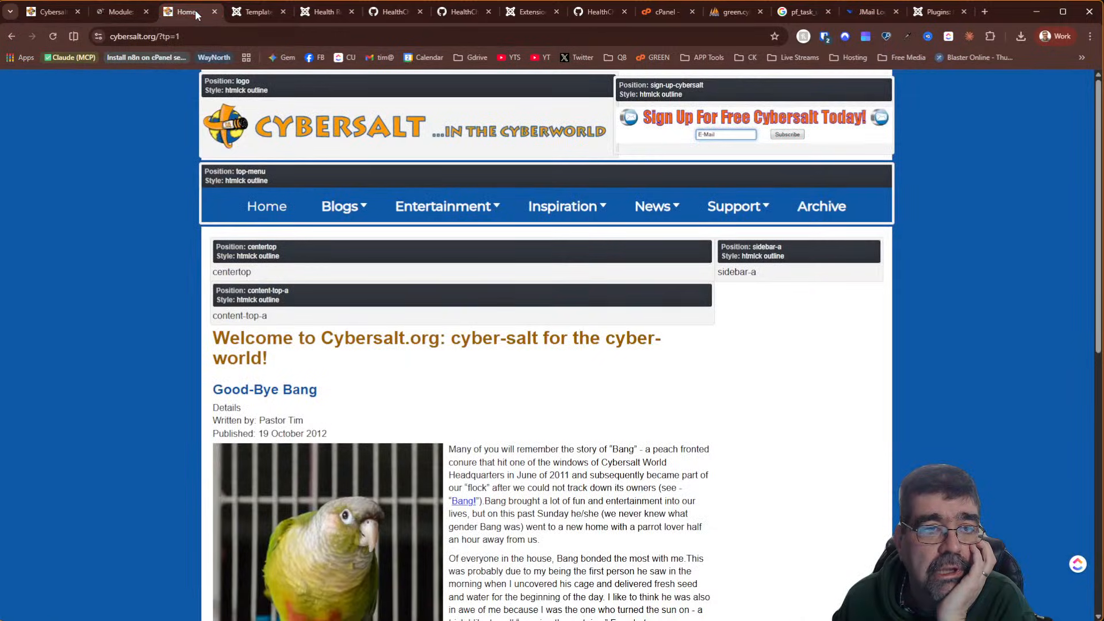
{"action": "left_click", "coordinate": [51, 37]}
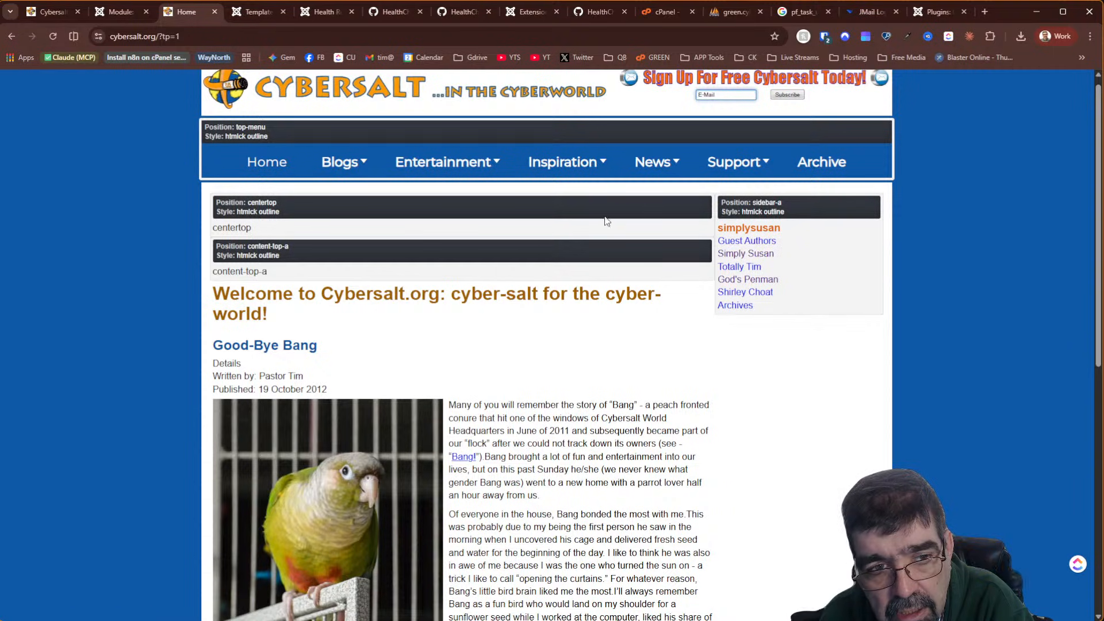
{"action": "left_click", "coordinate": [752, 262]}
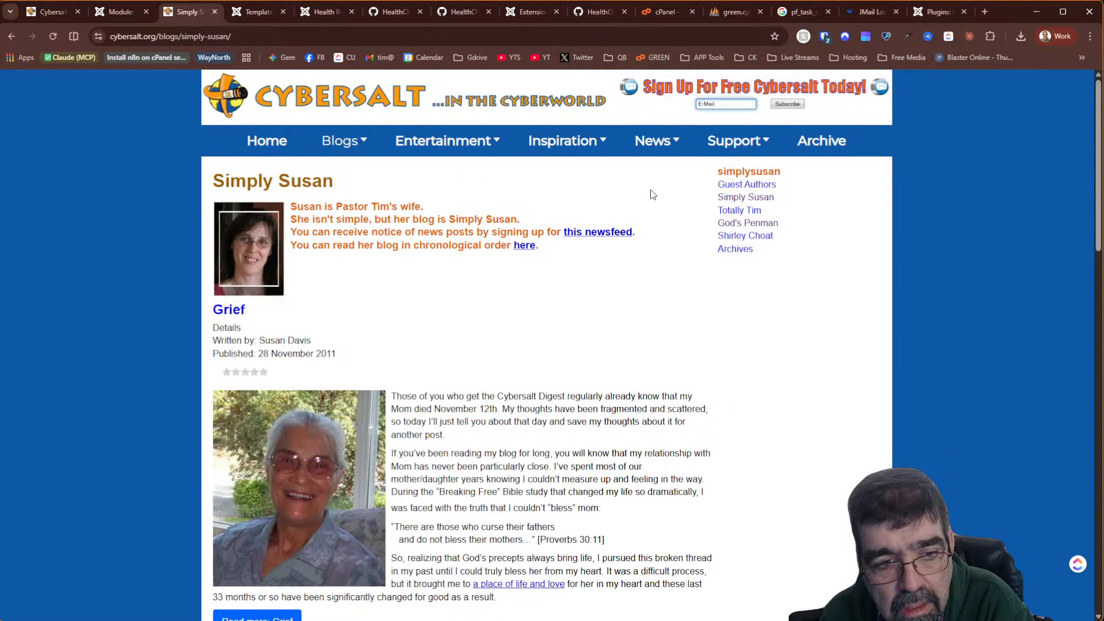
Open the Totally Tim blog page and confirm the simplysusan menu does not appear there
{"action": "left_click", "coordinate": [734, 213]}
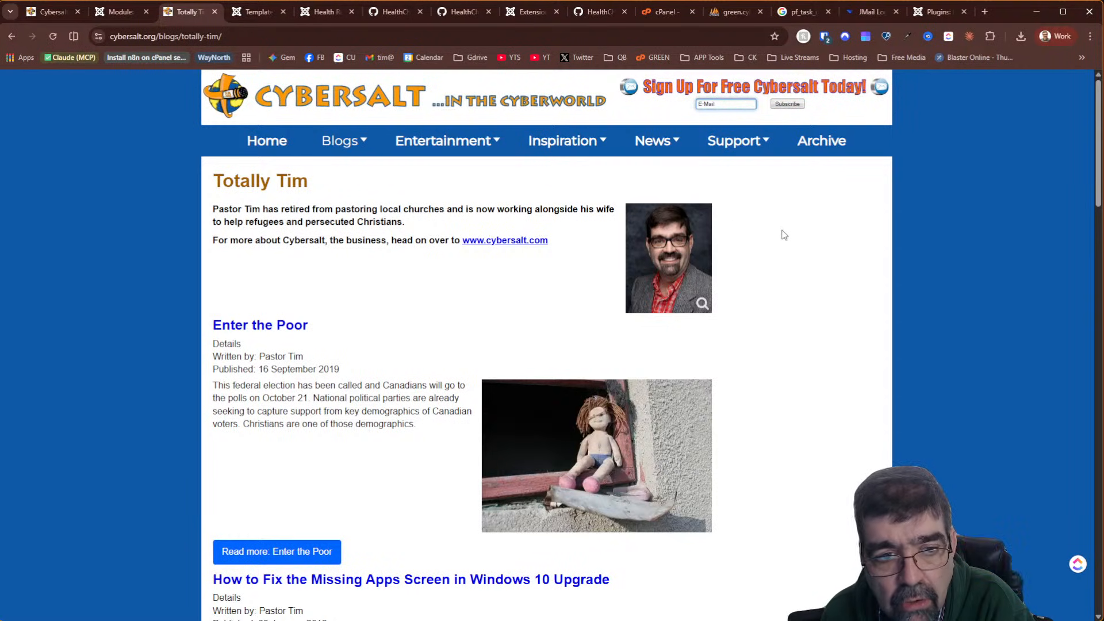
{"action": "scroll", "coordinate": [784, 233], "scroll_direction": "down", "scroll_amount": 10}
{"action": "scroll", "coordinate": [778, 264], "scroll_direction": "up", "scroll_amount": 10}
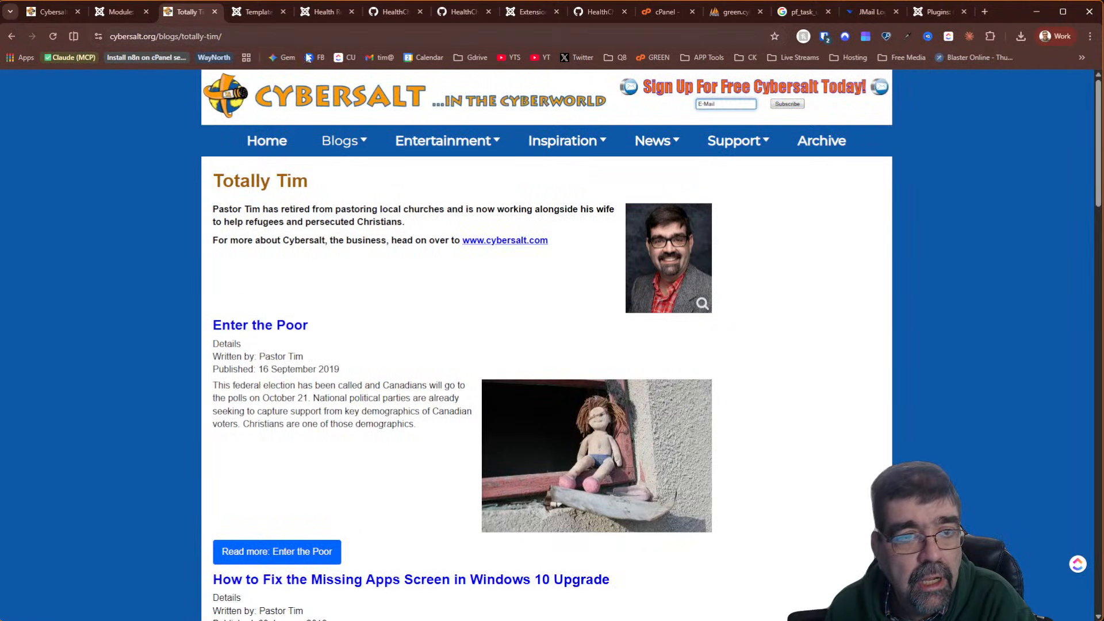
{"action": "left_click", "coordinate": [339, 36]}
{"action": "left_click", "coordinate": [340, 36]}
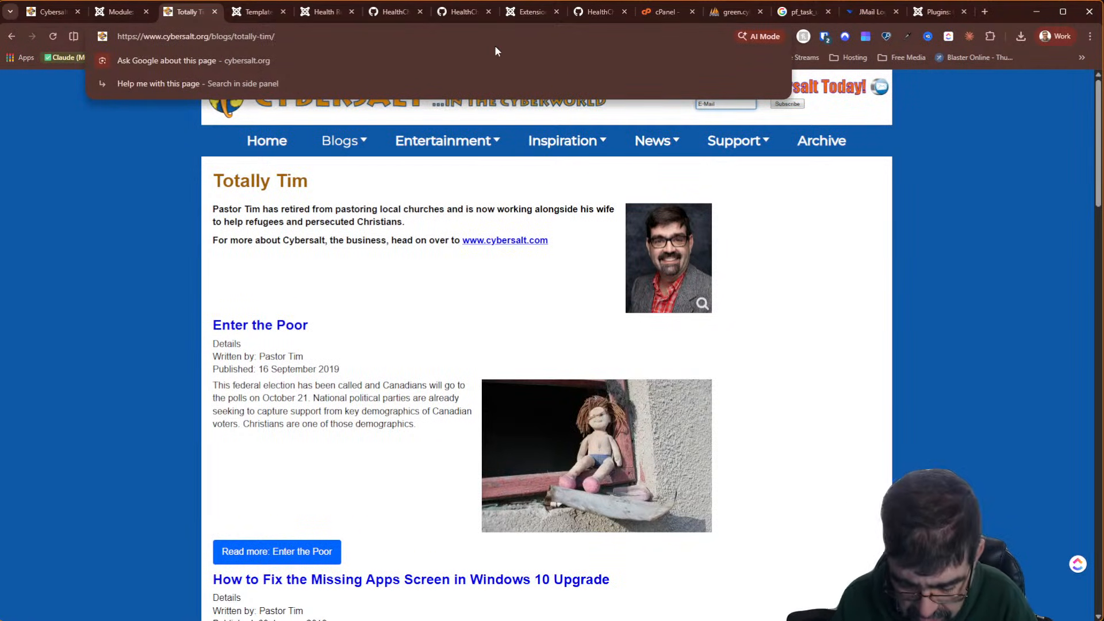
{"action": "type", "text": "?tp=1"}
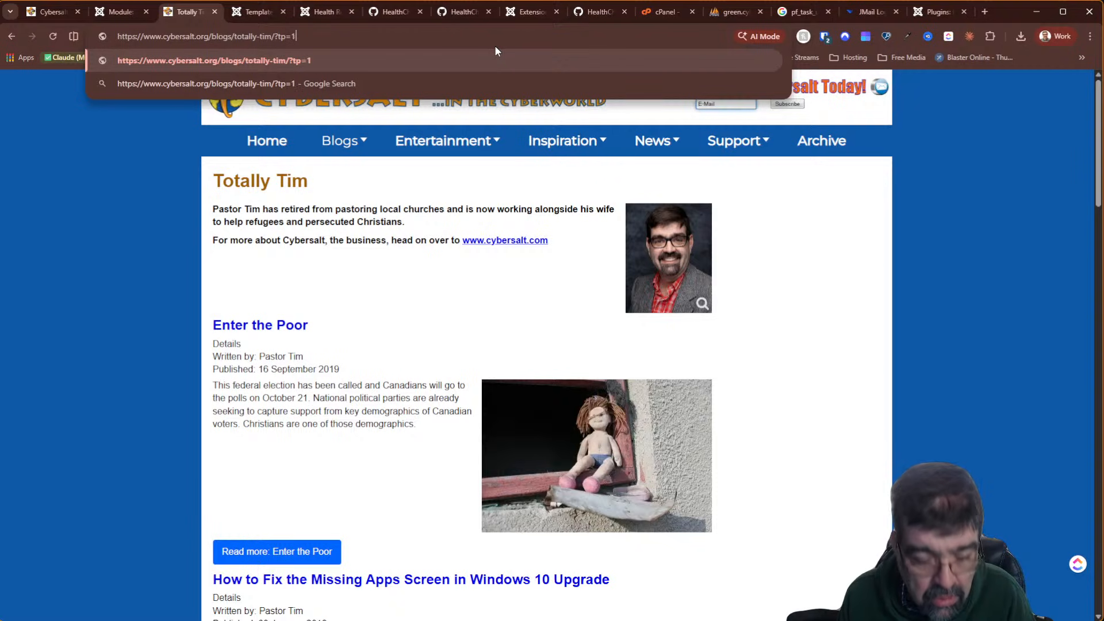
{"action": "key", "text": "Return"}
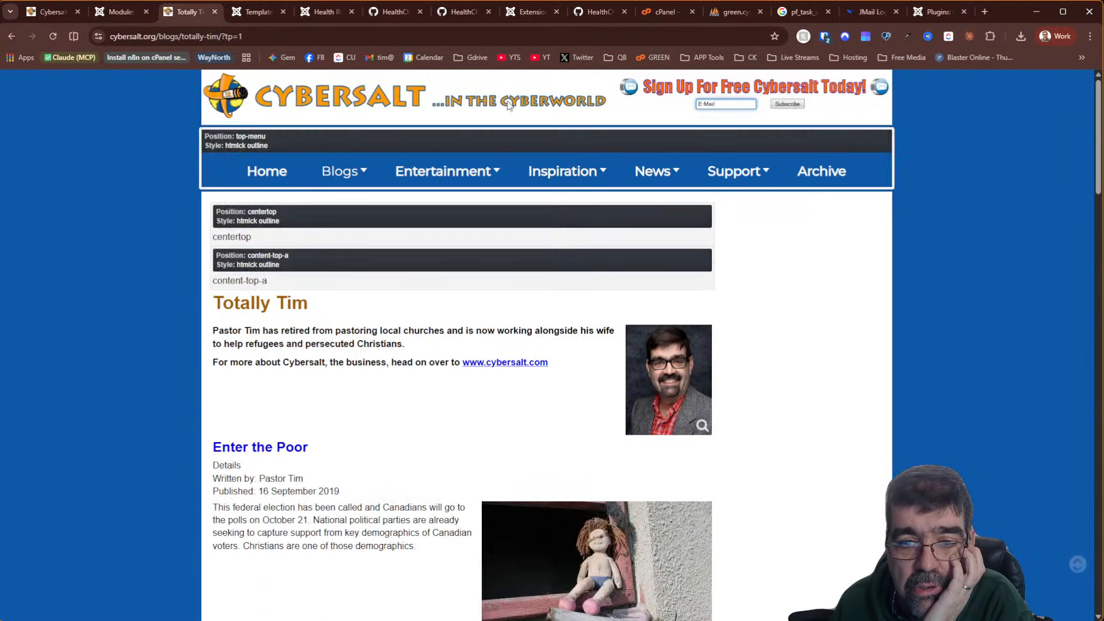
{"action": "scroll", "coordinate": [753, 325], "scroll_direction": "down", "scroll_amount": 13}
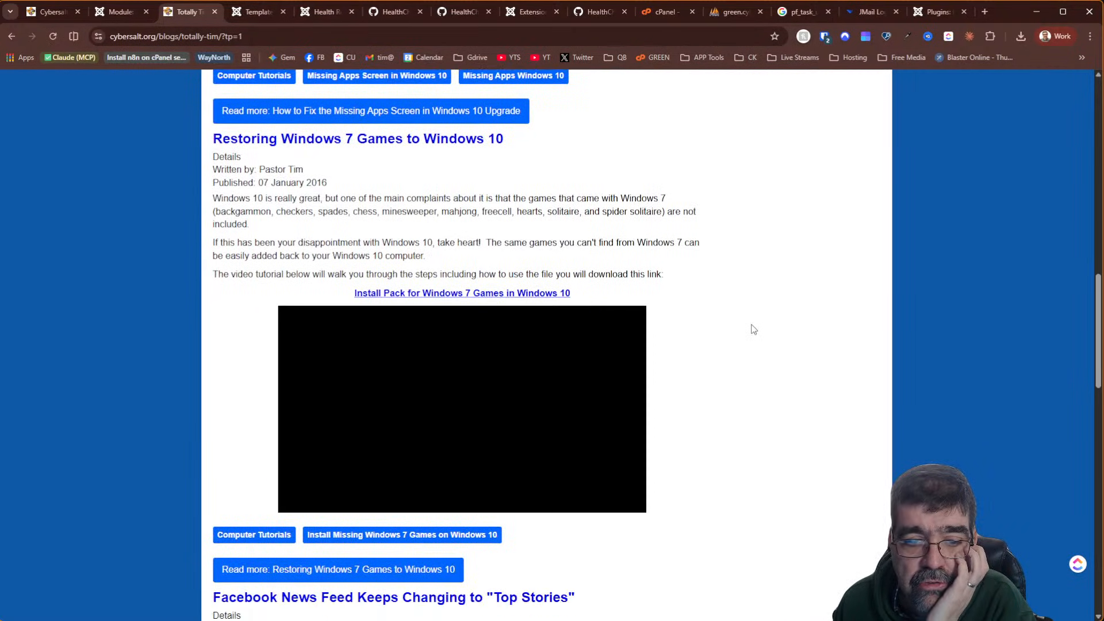
{"action": "scroll", "coordinate": [753, 325], "scroll_direction": "down", "scroll_amount": 14}
{"action": "scroll", "coordinate": [753, 325], "scroll_direction": "up", "scroll_amount": 20}
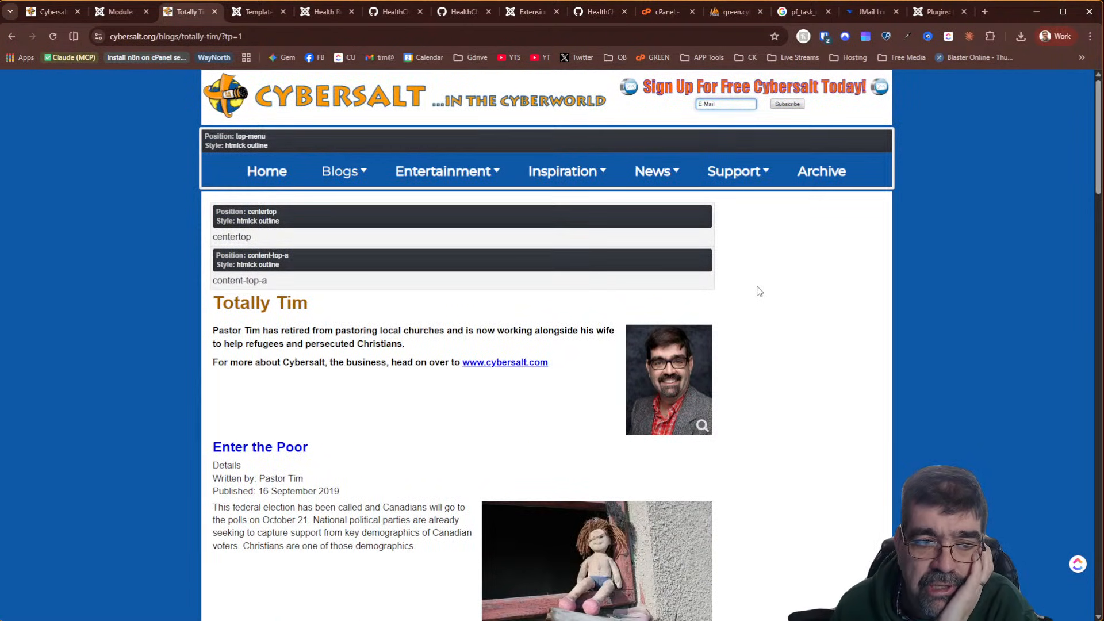
{"action": "scroll", "coordinate": [760, 292], "scroll_direction": "down", "scroll_amount": 20}
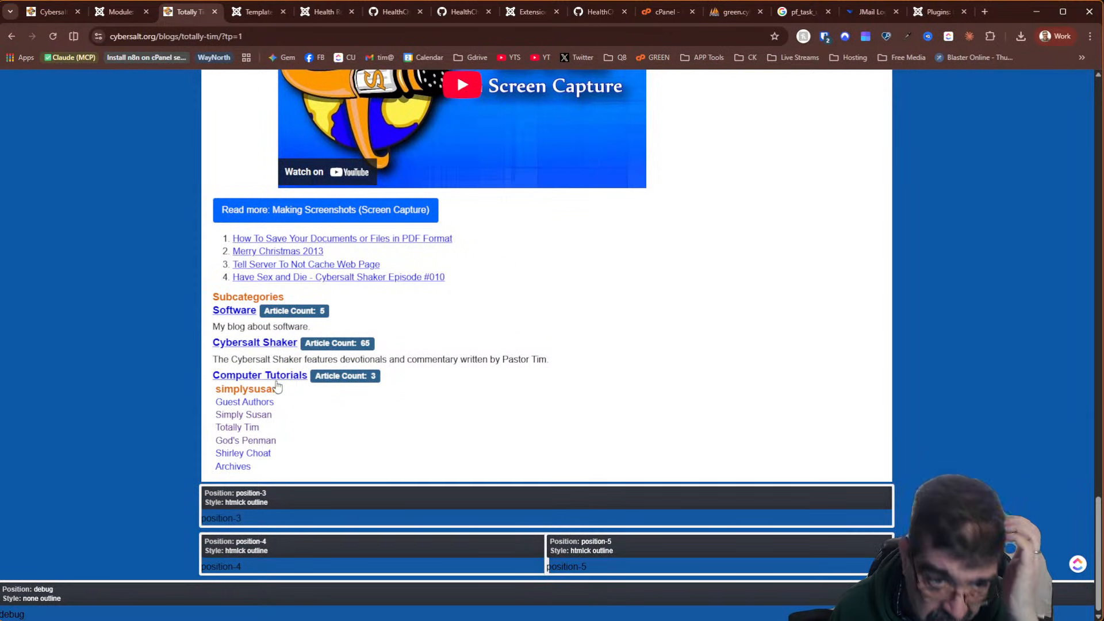
{"action": "scroll", "coordinate": [754, 338], "scroll_direction": "up", "scroll_amount": 20}
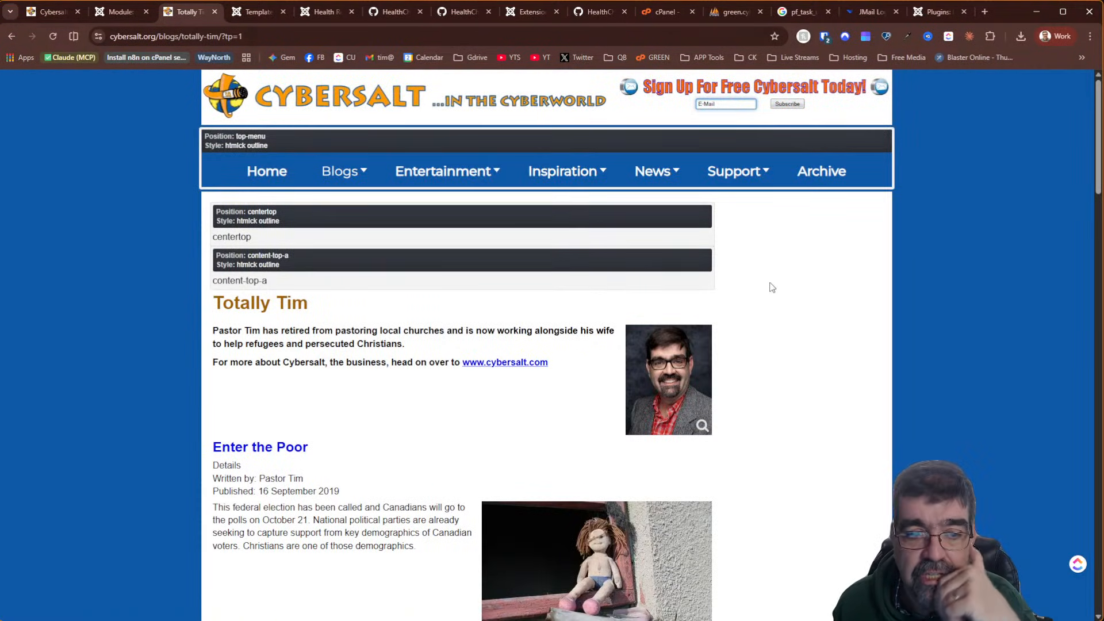
{"action": "left_click", "coordinate": [12, 36]}
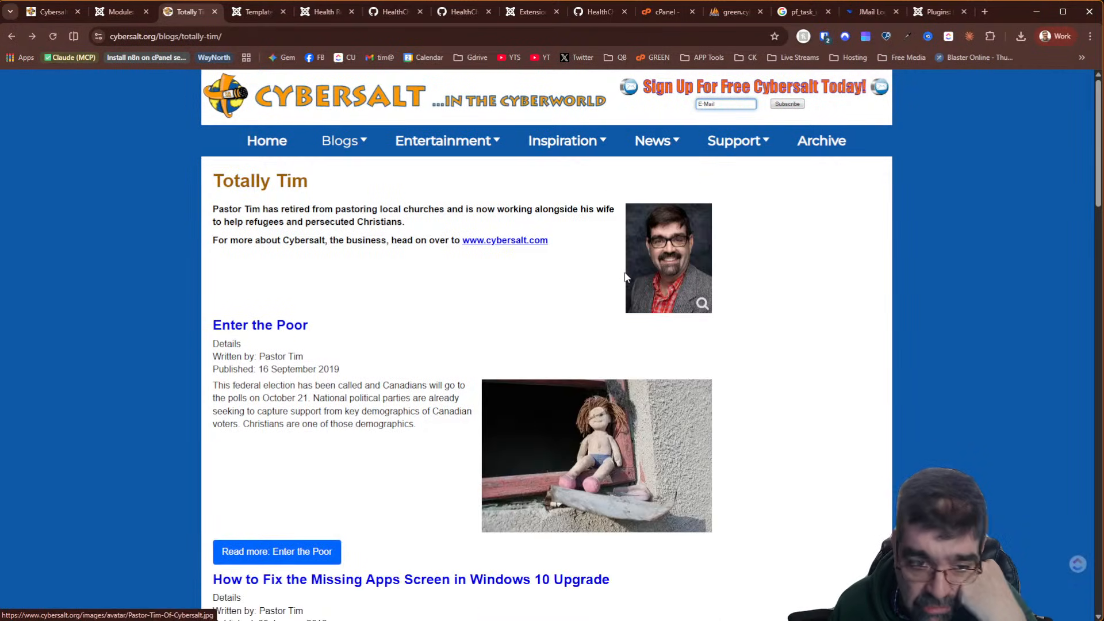
{"action": "scroll", "coordinate": [690, 276], "scroll_direction": "down", "scroll_amount": 15}
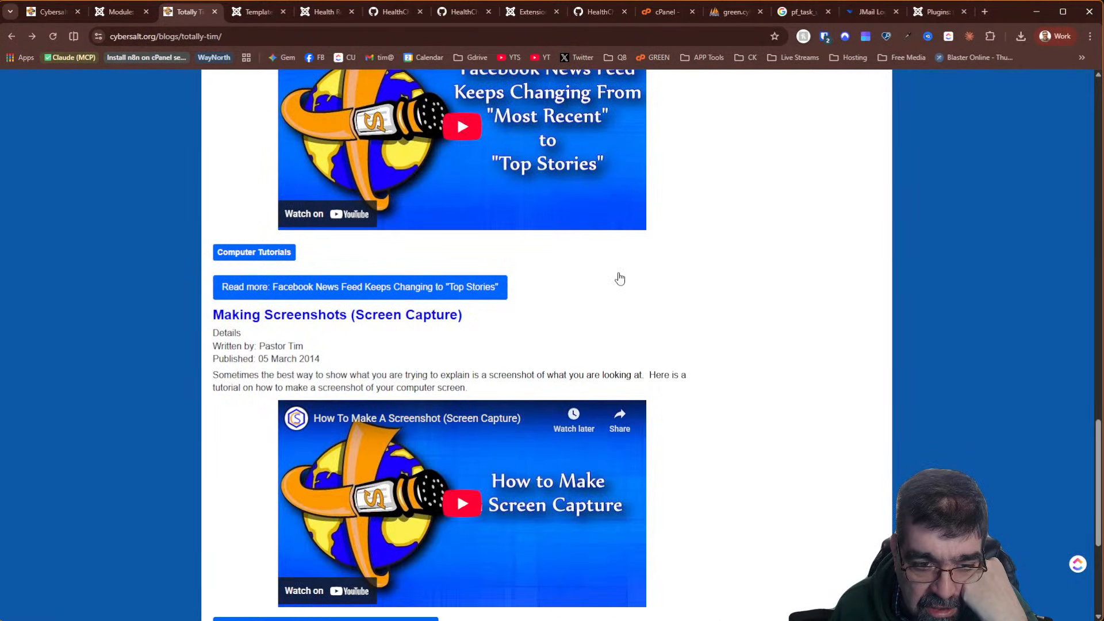
{"action": "scroll", "coordinate": [618, 276], "scroll_direction": "down", "scroll_amount": 5}
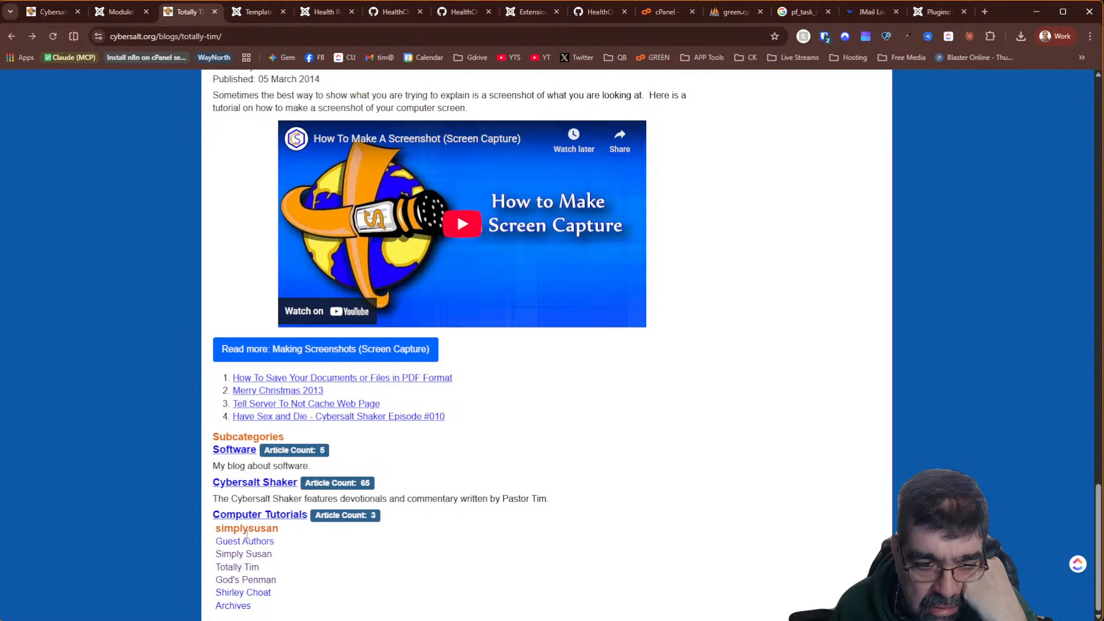
{"action": "scroll", "coordinate": [716, 440], "scroll_direction": "up", "scroll_amount": 15}
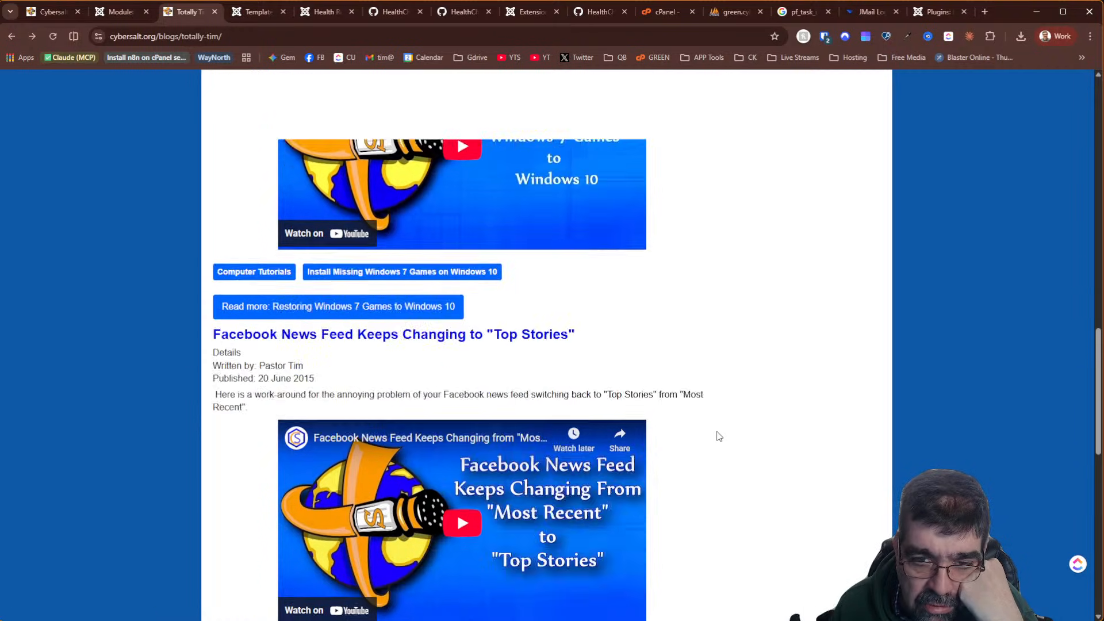
{"action": "scroll", "coordinate": [718, 437], "scroll_direction": "up", "scroll_amount": 4}
{"action": "scroll", "coordinate": [717, 438], "scroll_direction": "down", "scroll_amount": 5}
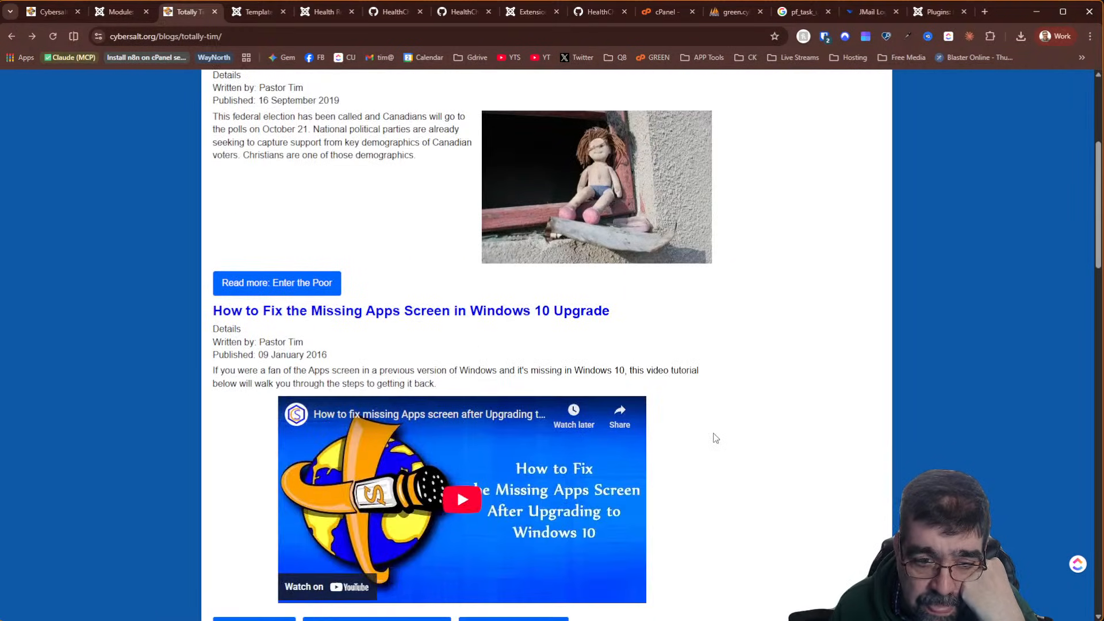
{"action": "scroll", "coordinate": [716, 438], "scroll_direction": "up", "scroll_amount": 5}
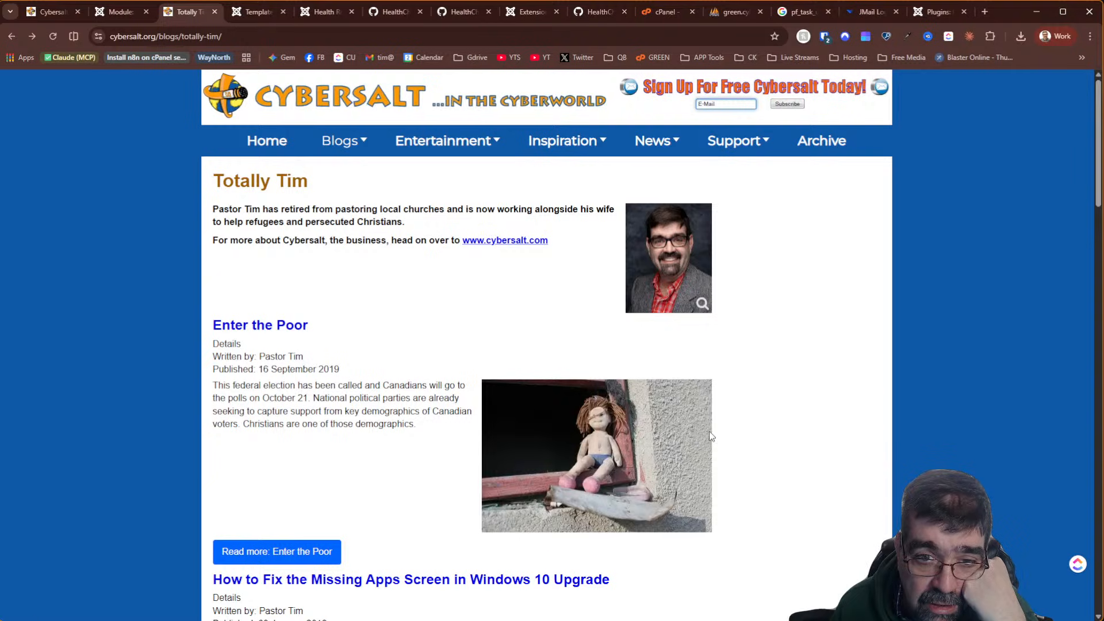
Inspect the Totally Tim page in DevTools down to its author list, then open the God's Penman blog
{"action": "right_click", "coordinate": [227, 243]}
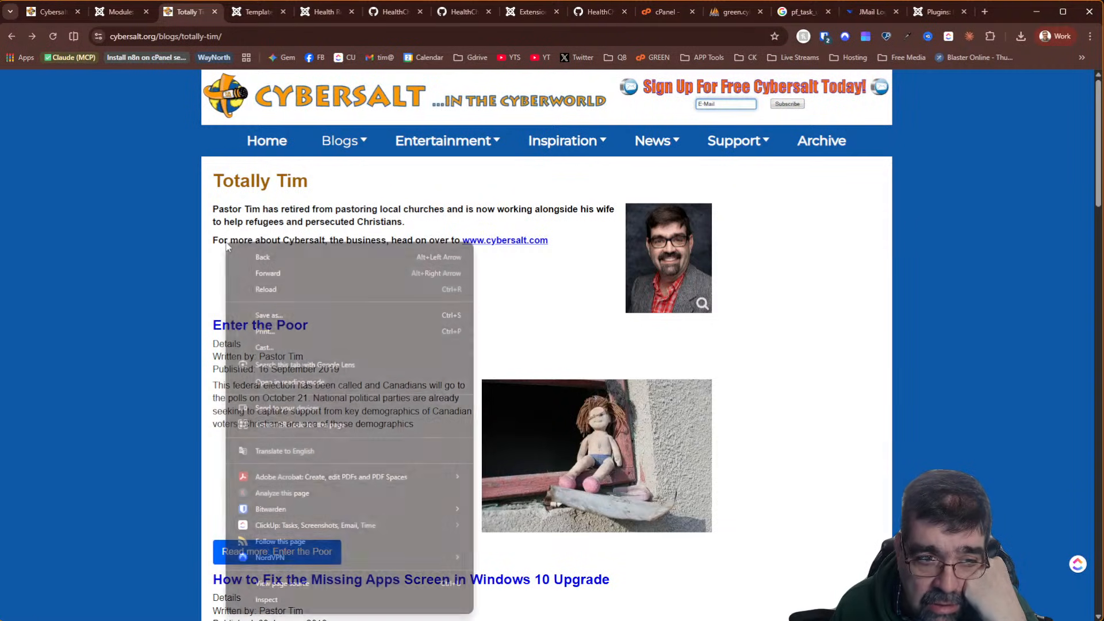
{"action": "left_click", "coordinate": [316, 601]}
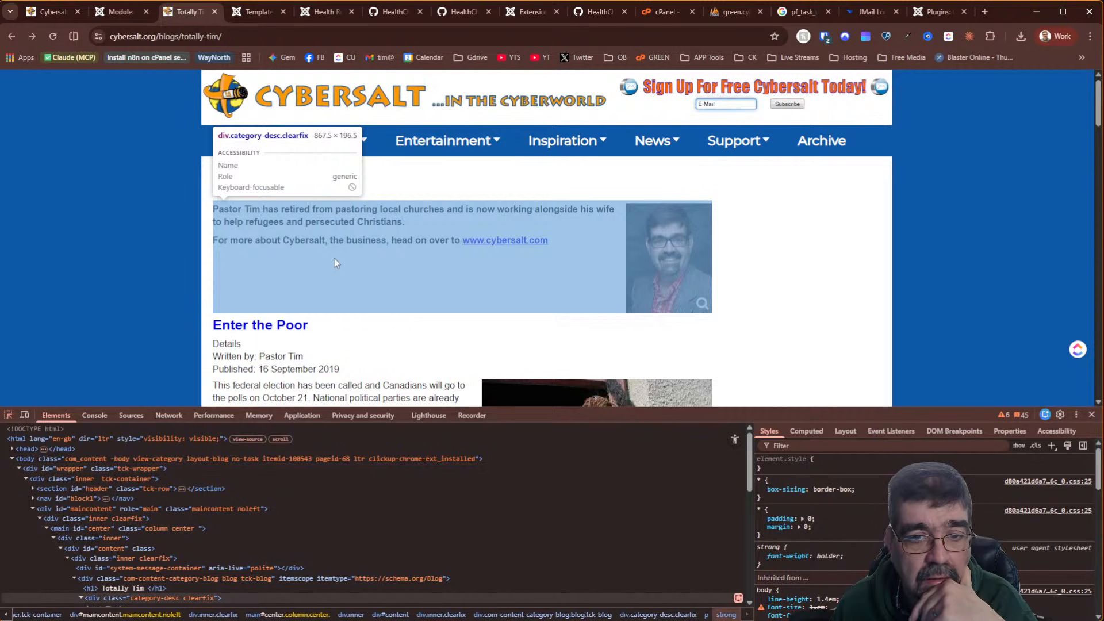
{"action": "scroll", "coordinate": [655, 233], "scroll_direction": "down", "scroll_amount": 5}
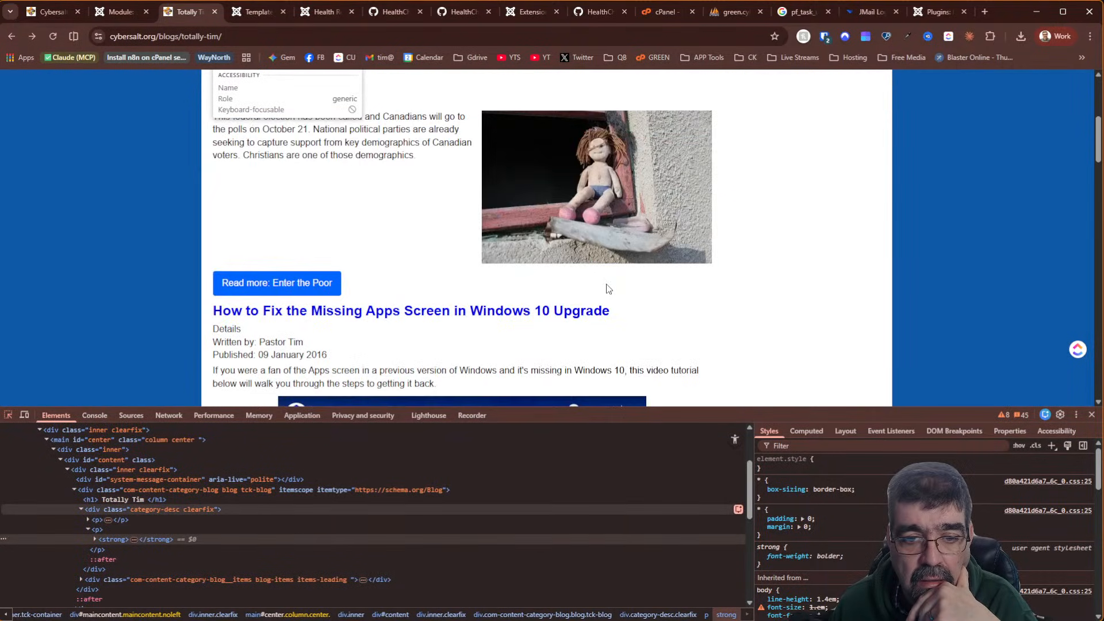
{"action": "scroll", "coordinate": [657, 299], "scroll_direction": "down", "scroll_amount": 5}
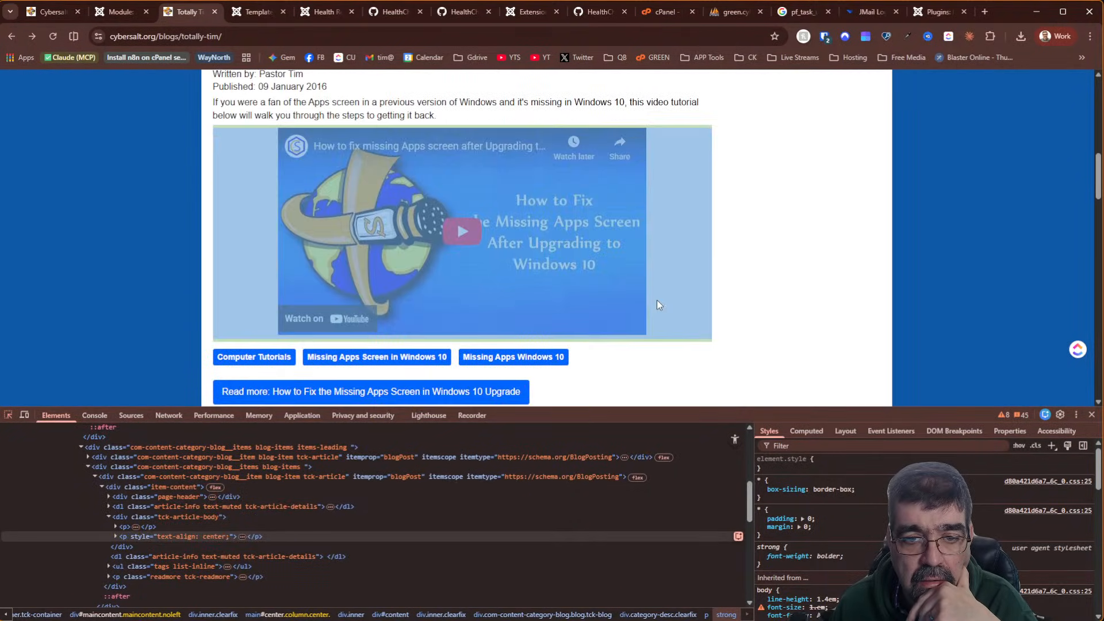
{"action": "scroll", "coordinate": [657, 301], "scroll_direction": "down", "scroll_amount": 7}
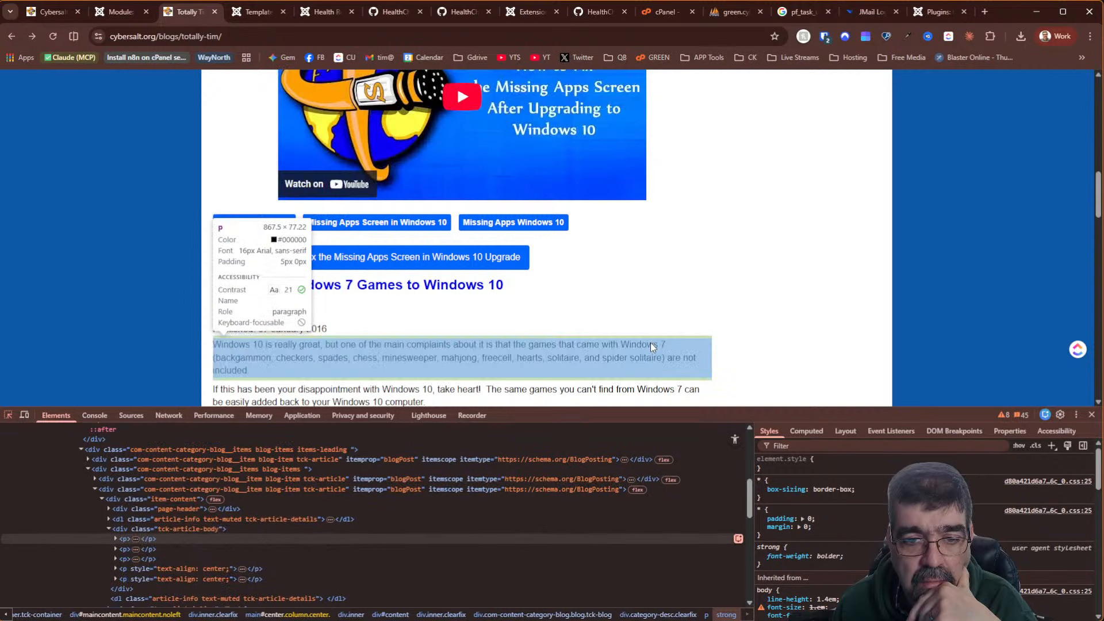
{"action": "scroll", "coordinate": [674, 343], "scroll_direction": "down", "scroll_amount": 5}
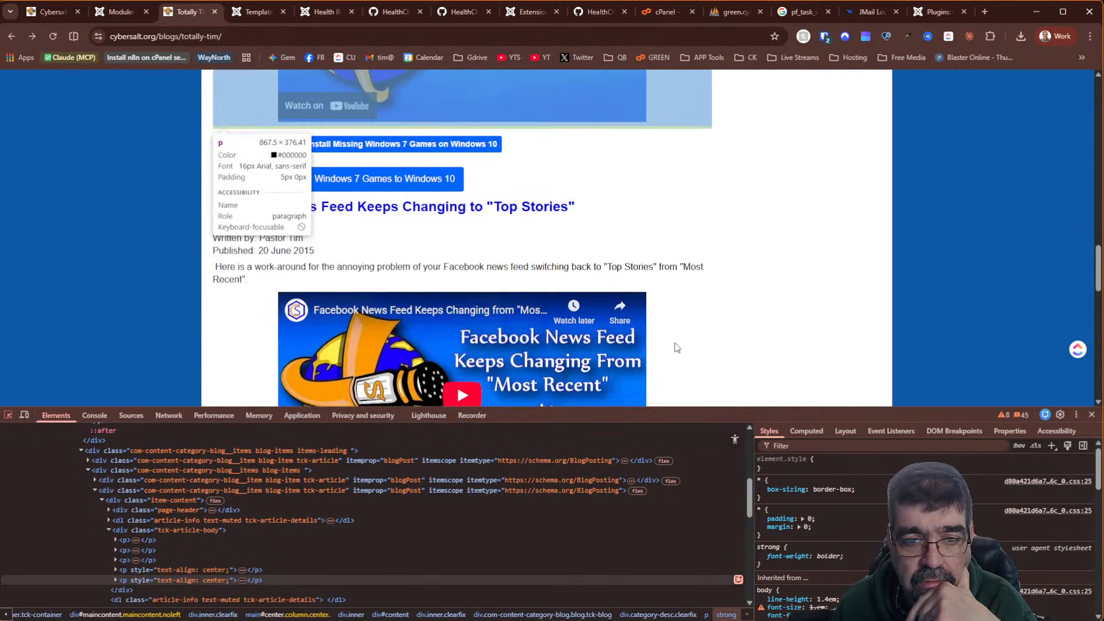
{"action": "scroll", "coordinate": [676, 347], "scroll_direction": "down", "scroll_amount": 7}
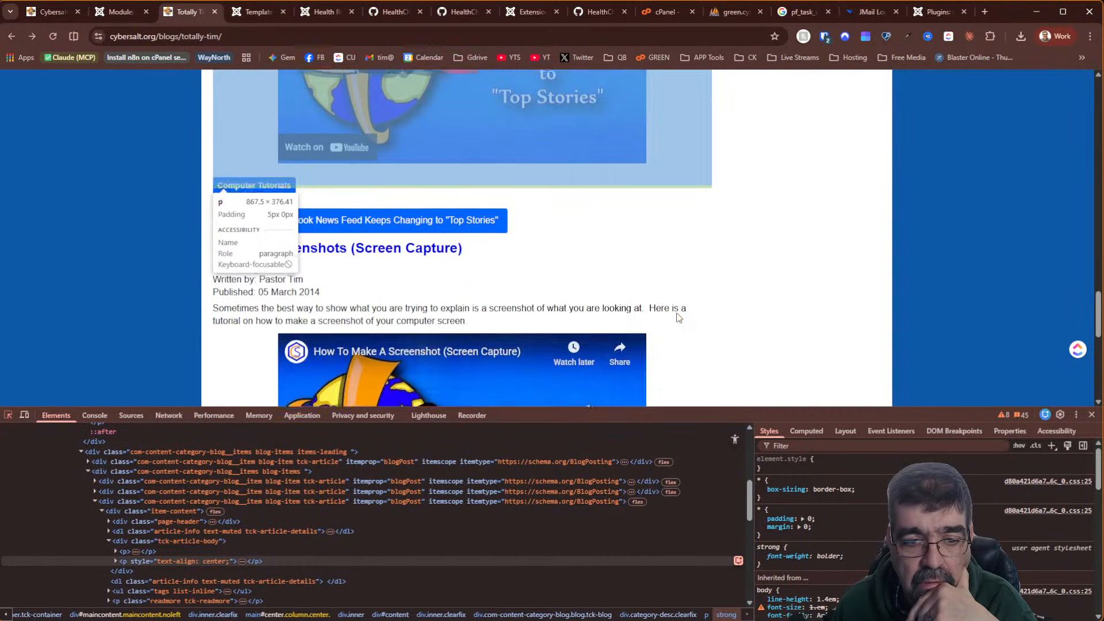
{"action": "scroll", "coordinate": [679, 316], "scroll_direction": "down", "scroll_amount": 5}
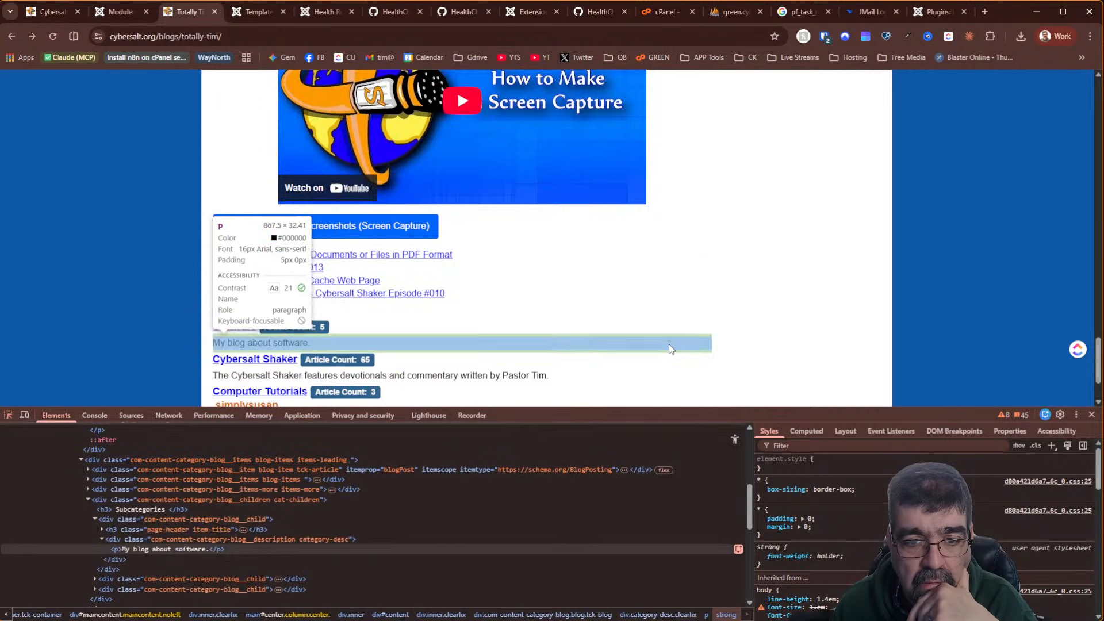
{"action": "scroll", "coordinate": [671, 340], "scroll_direction": "down", "scroll_amount": 2}
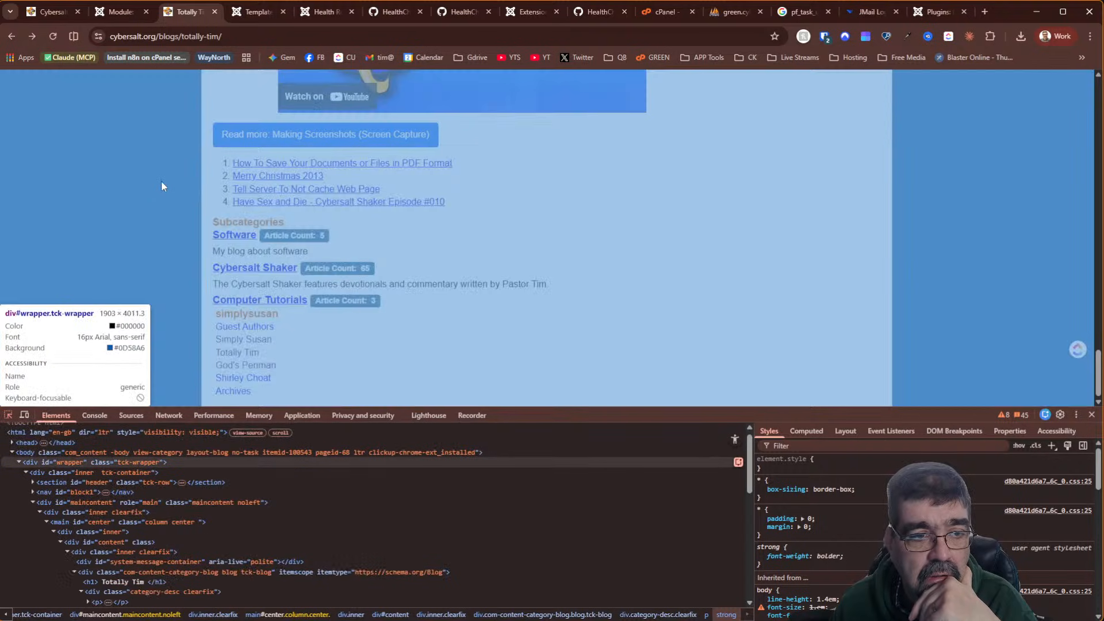
{"action": "left_click", "coordinate": [161, 181]}
{"action": "left_click", "coordinate": [236, 366]}
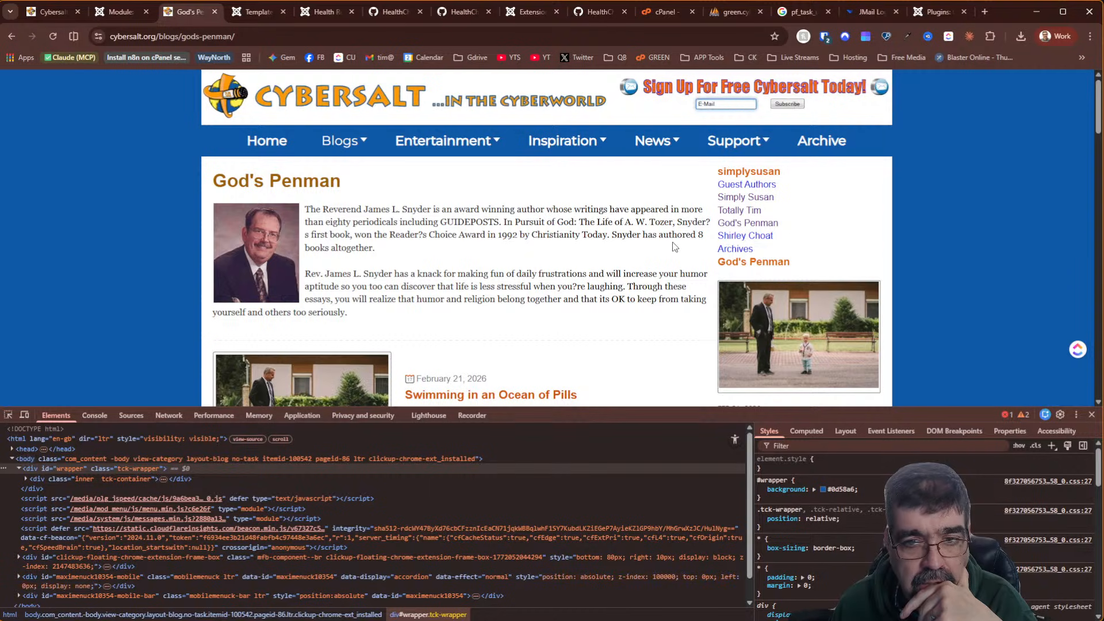
{"action": "scroll", "coordinate": [562, 212], "scroll_direction": "down", "scroll_amount": 5}
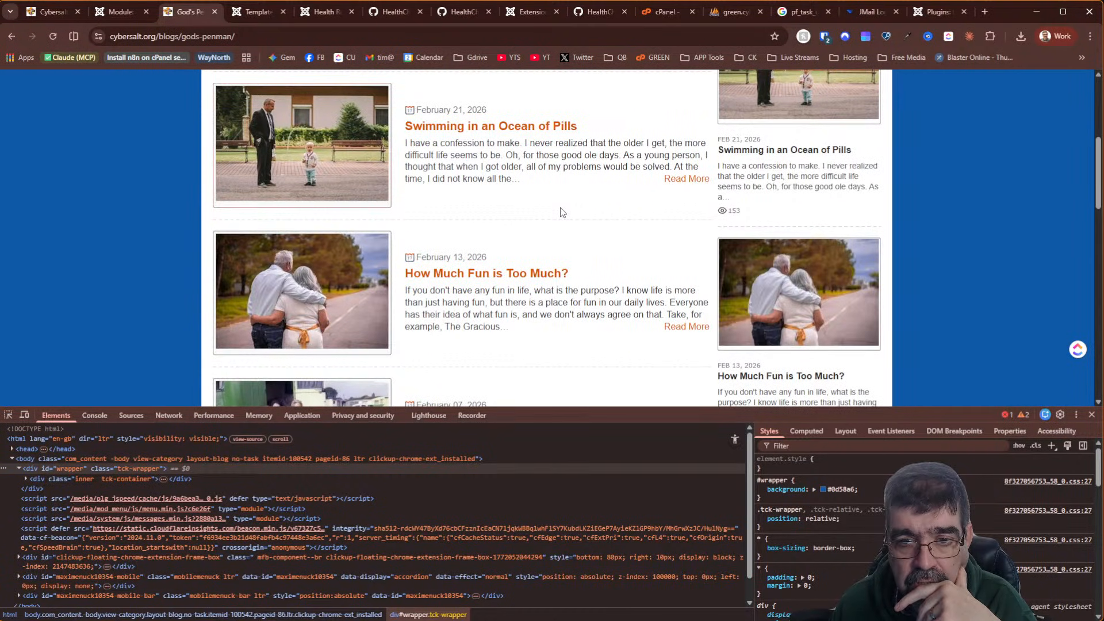
{"action": "scroll", "coordinate": [562, 212], "scroll_direction": "up", "scroll_amount": 5}
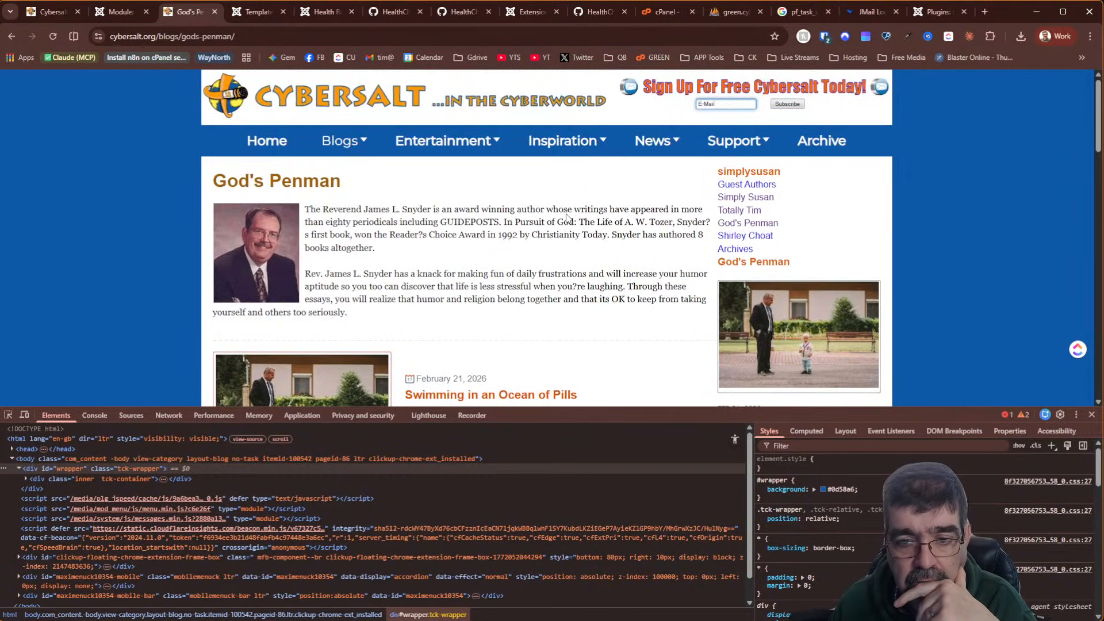
{"action": "scroll", "coordinate": [567, 214], "scroll_direction": "down", "scroll_amount": 5}
{"action": "scroll", "coordinate": [567, 219], "scroll_direction": "down", "scroll_amount": 5}
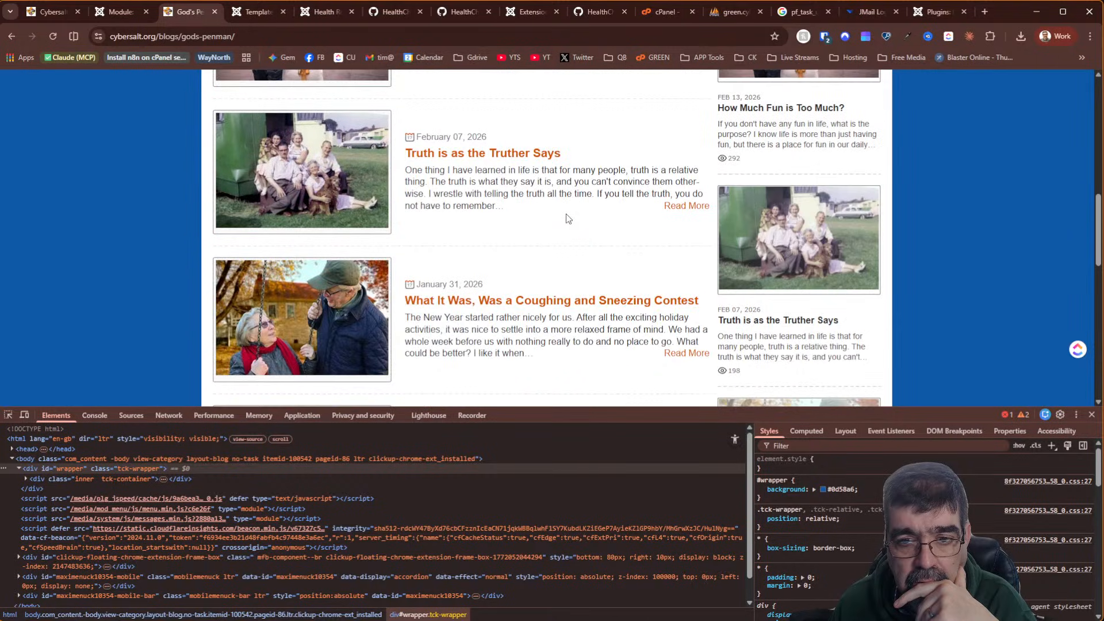
{"action": "scroll", "coordinate": [568, 217], "scroll_direction": "down", "scroll_amount": 5}
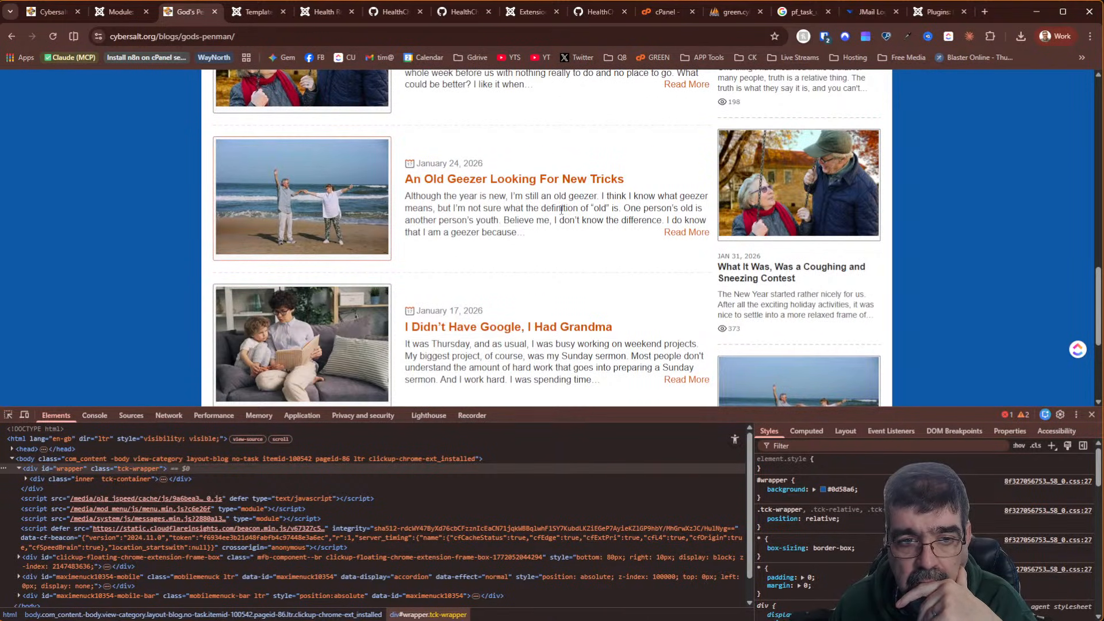
{"action": "scroll", "coordinate": [561, 210], "scroll_direction": "down", "scroll_amount": 3}
{"action": "scroll", "coordinate": [561, 210], "scroll_direction": "up", "scroll_amount": 8}
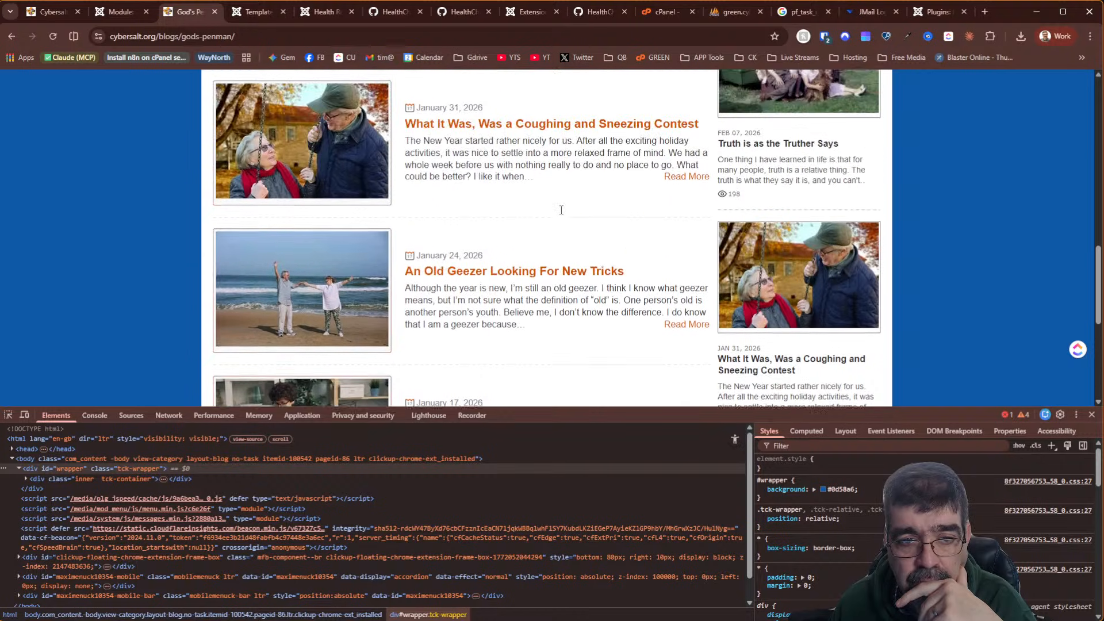
{"action": "scroll", "coordinate": [561, 210], "scroll_direction": "up", "scroll_amount": 10}
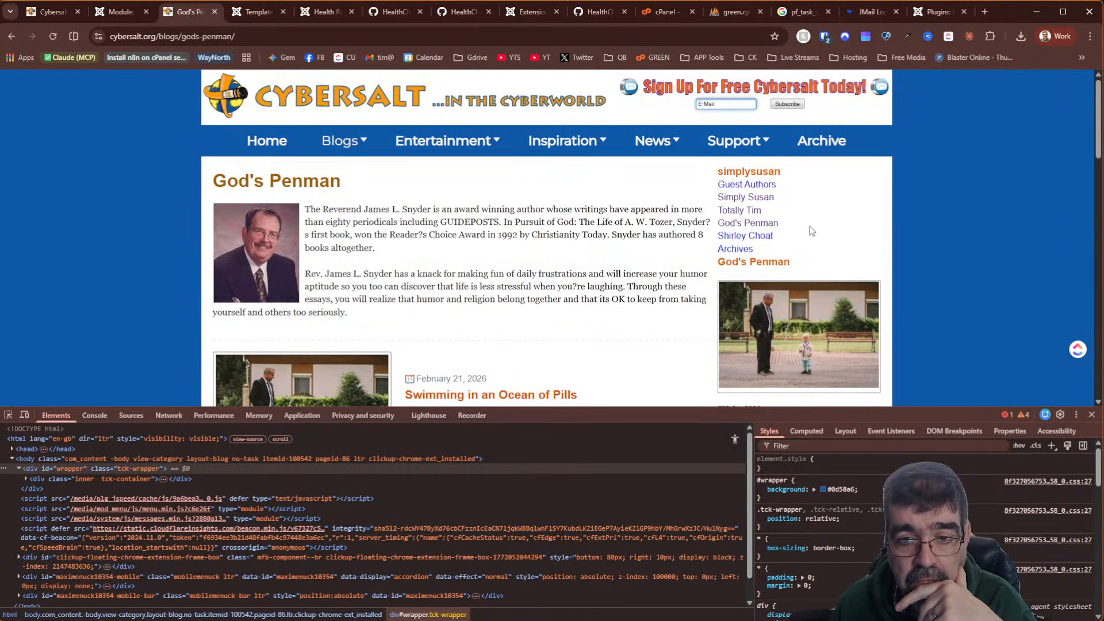
{"action": "left_click", "coordinate": [748, 236]}
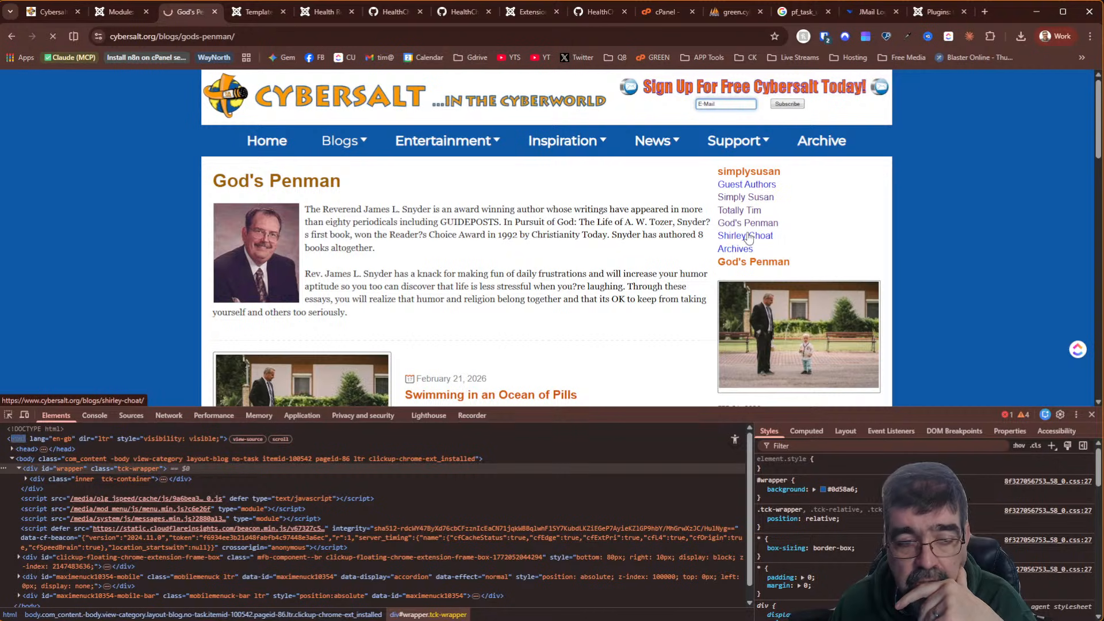
{"action": "scroll", "coordinate": [512, 205], "scroll_direction": "down", "scroll_amount": 10}
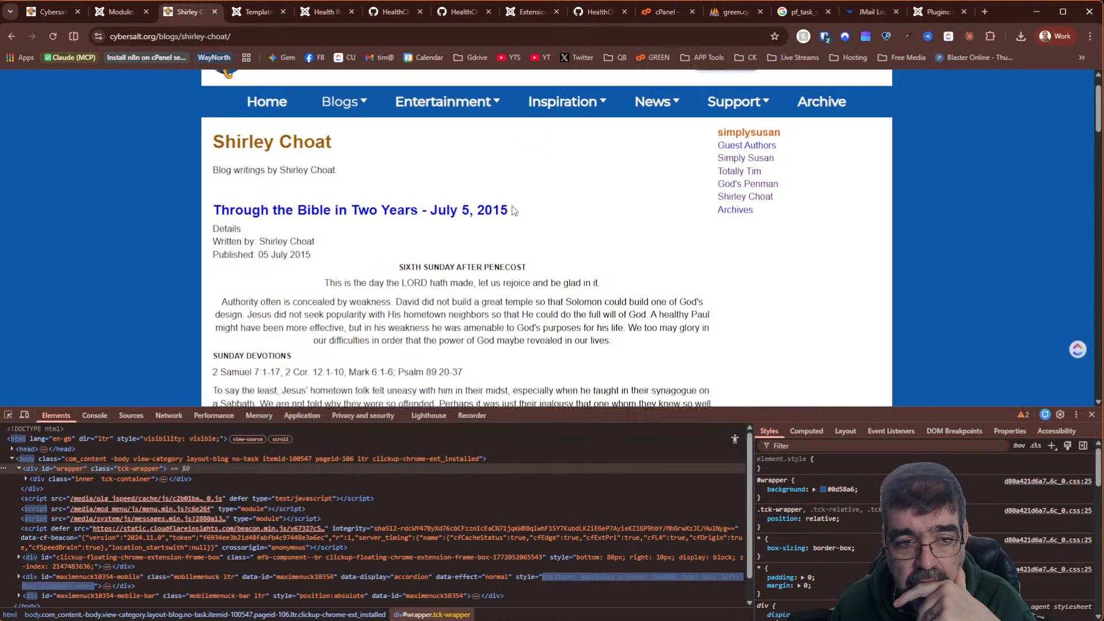
{"action": "scroll", "coordinate": [511, 211], "scroll_direction": "up", "scroll_amount": 10}
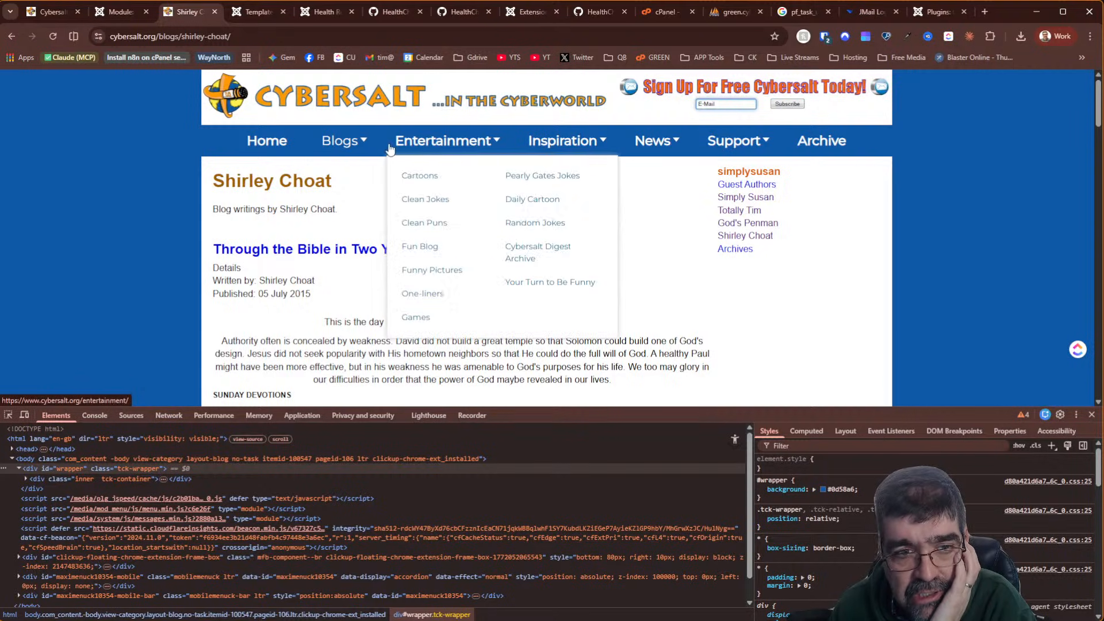
{"action": "mouse_move", "coordinate": [343, 146]}
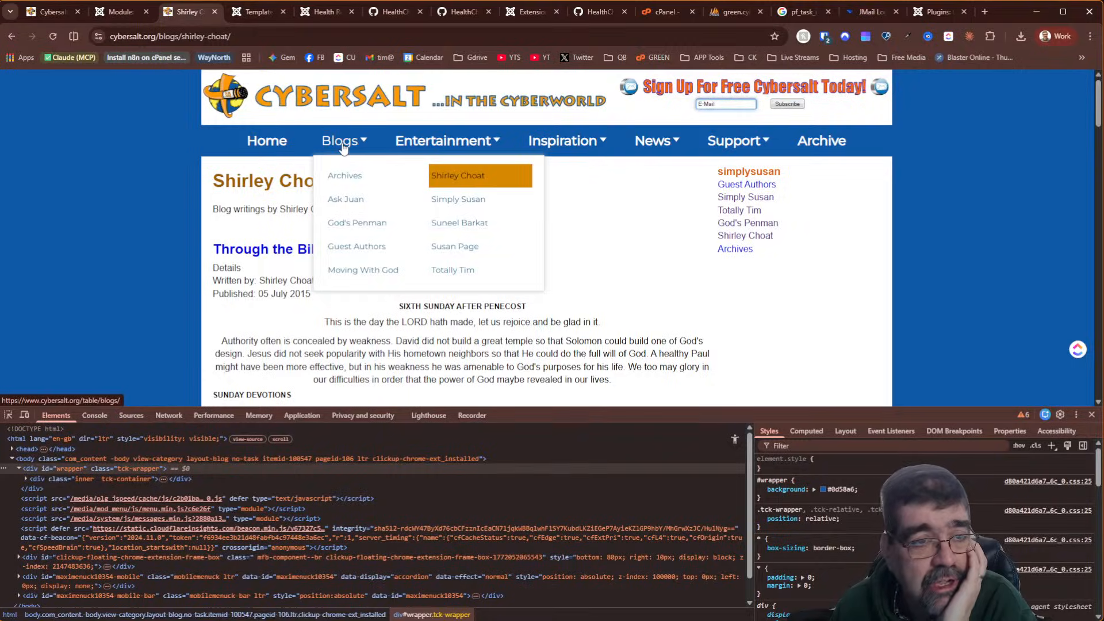
Close the simplysusan module editor, select simplysusan in the module list, and open Actions
{"action": "left_click", "coordinate": [118, 12]}
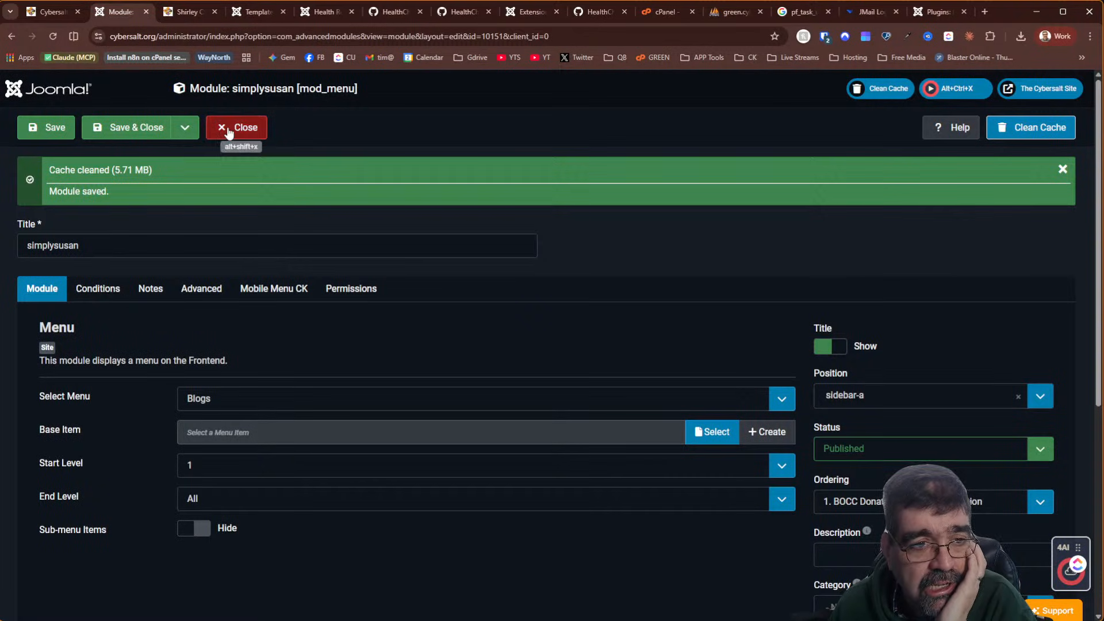
{"action": "left_click", "coordinate": [228, 132]}
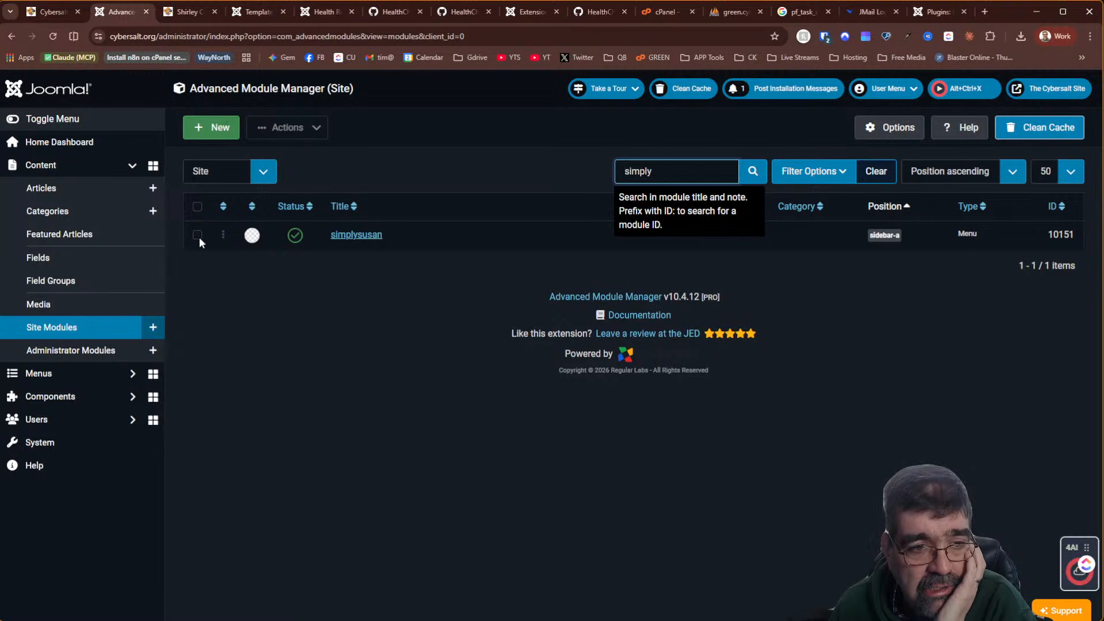
{"action": "left_click", "coordinate": [198, 234]}
{"action": "left_click", "coordinate": [284, 128]}
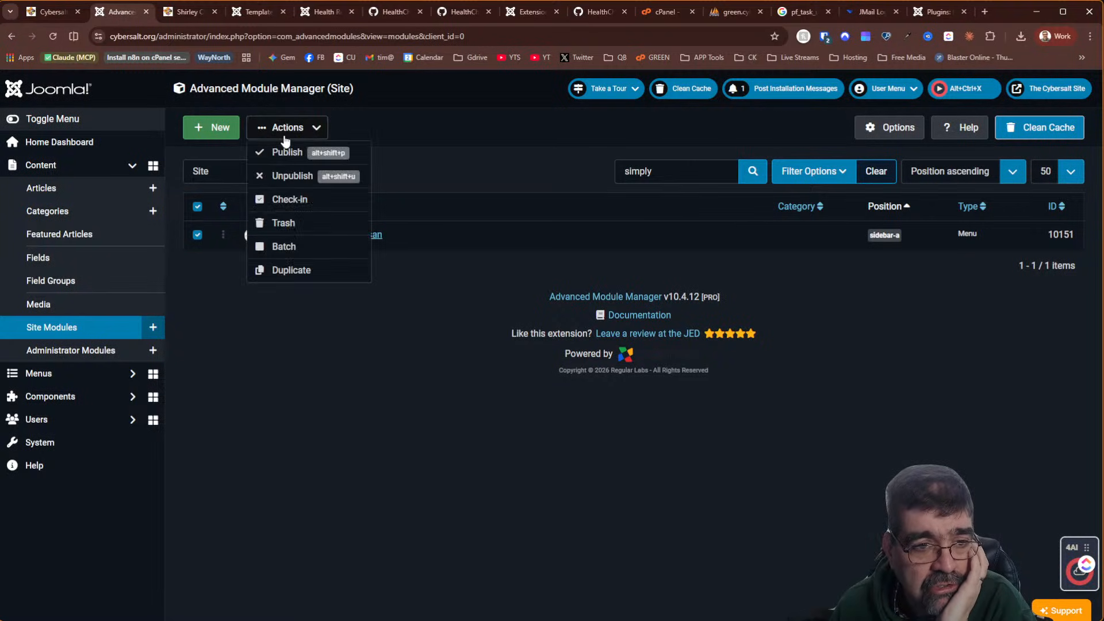
Trash the simplysusan module and clear the module search
{"action": "left_click", "coordinate": [303, 224]}
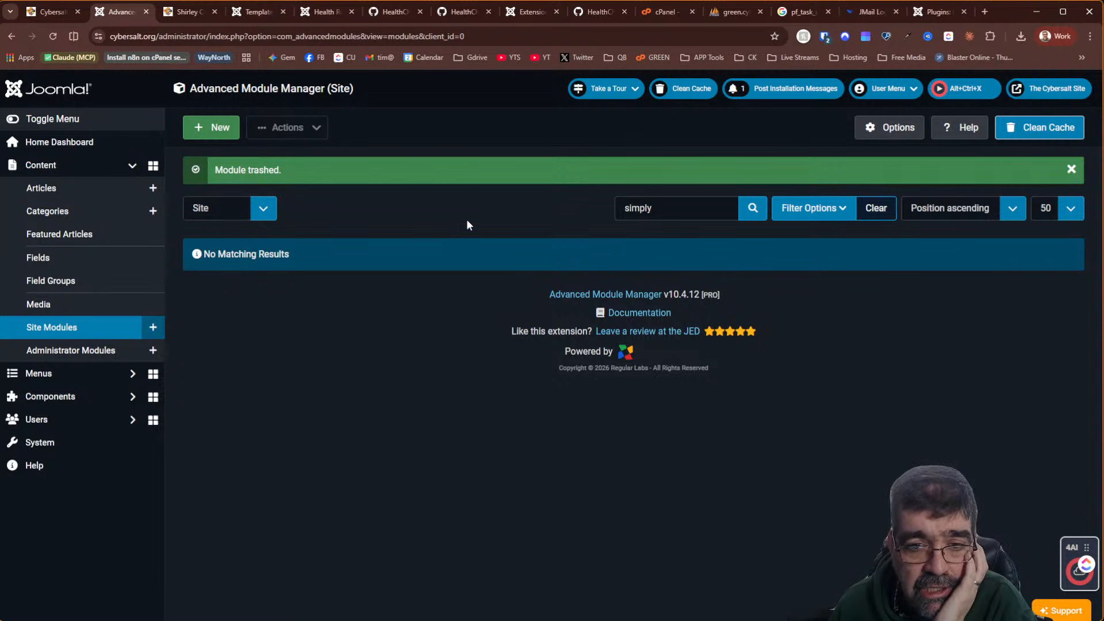
{"action": "left_click", "coordinate": [655, 218]}
{"action": "left_click", "coordinate": [879, 216]}
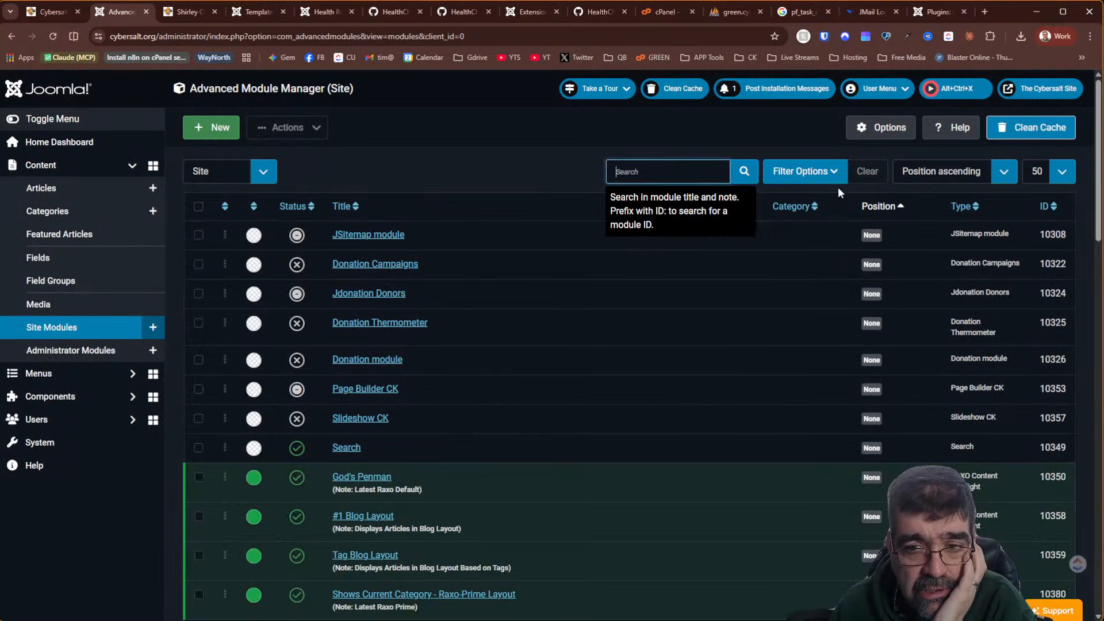
Filter modules by the logo position, reset the filters, then return to the Health checker warnings
{"action": "left_click", "coordinate": [829, 179]}
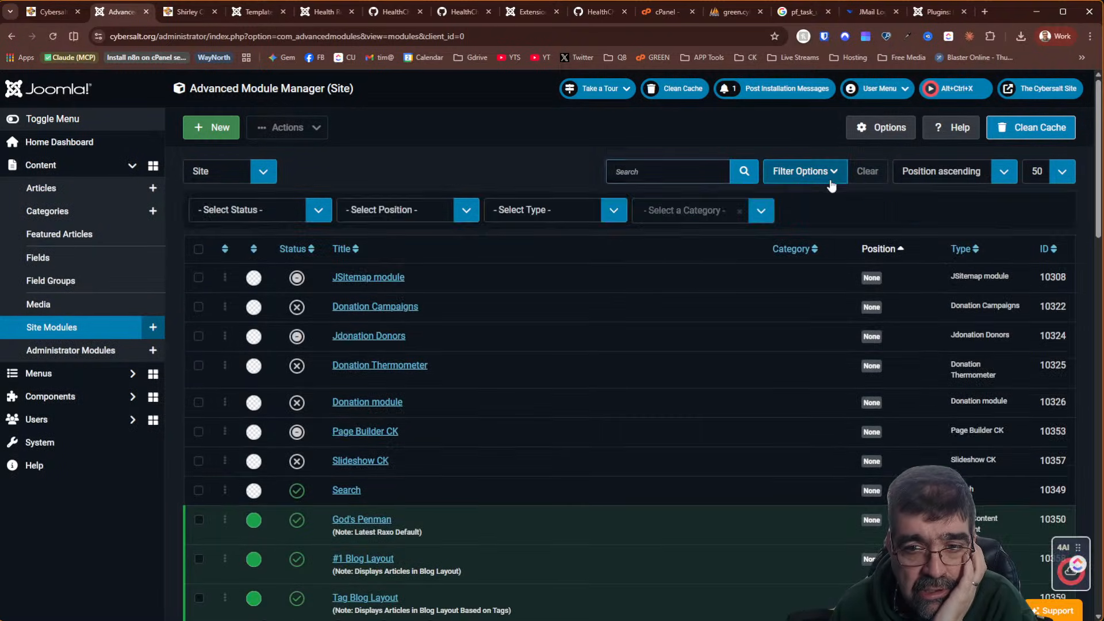
{"action": "left_click", "coordinate": [397, 217]}
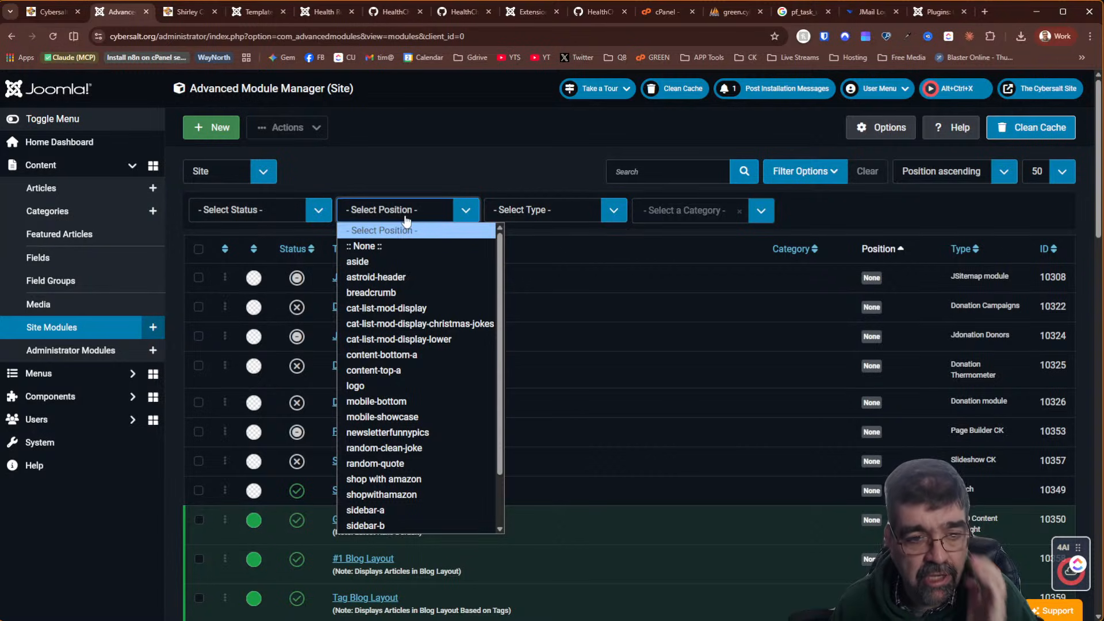
{"action": "type", "text": "logo"}
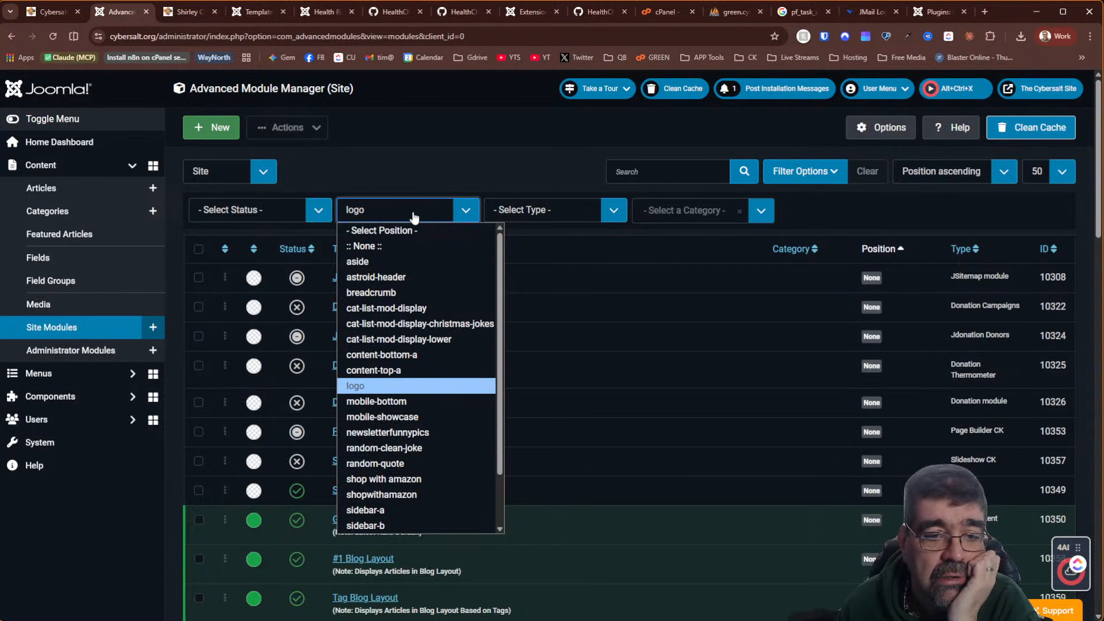
{"action": "key", "text": "Return"}
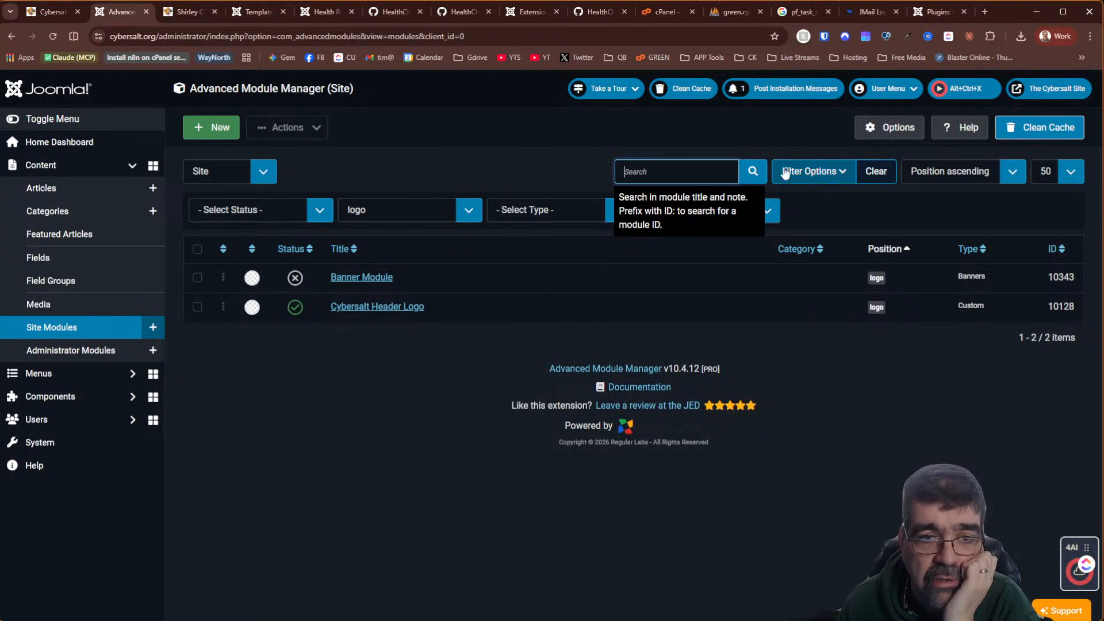
{"action": "left_click", "coordinate": [873, 176]}
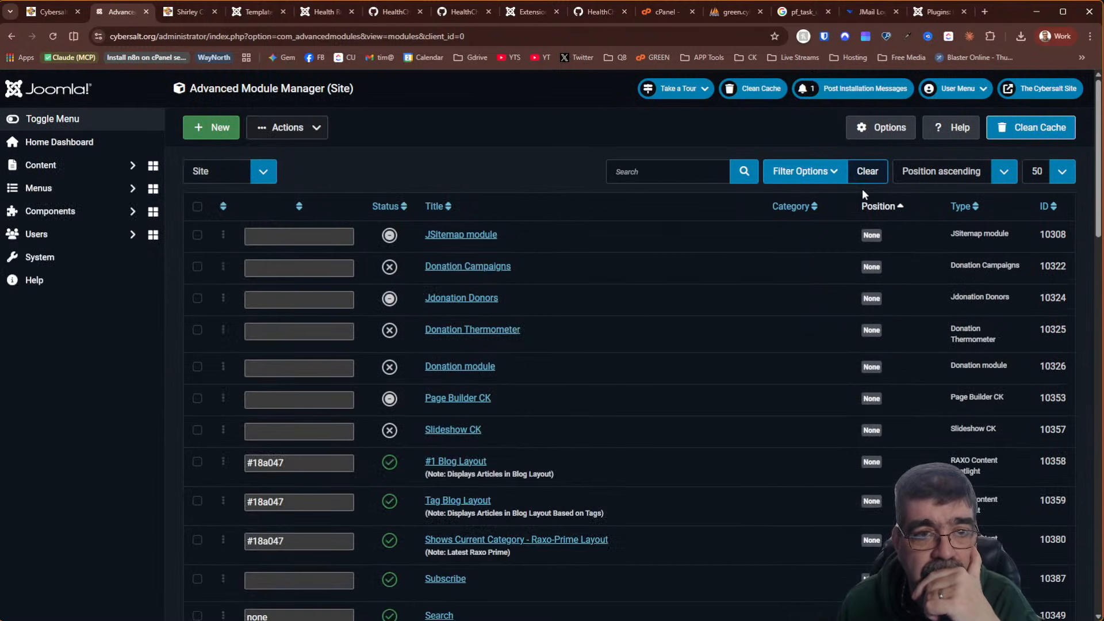
{"action": "left_click", "coordinate": [255, 12]}
{"action": "left_click", "coordinate": [324, 12]}
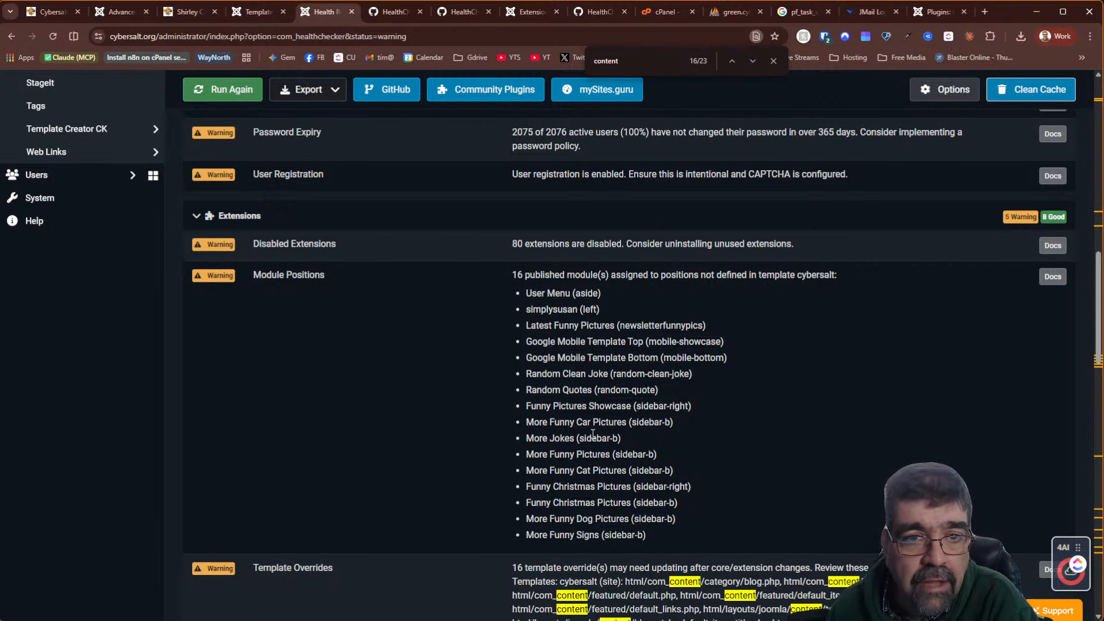
Load the Cybersalt homepage with ?tp=1 to preview its module positions
{"action": "left_click", "coordinate": [177, 14]}
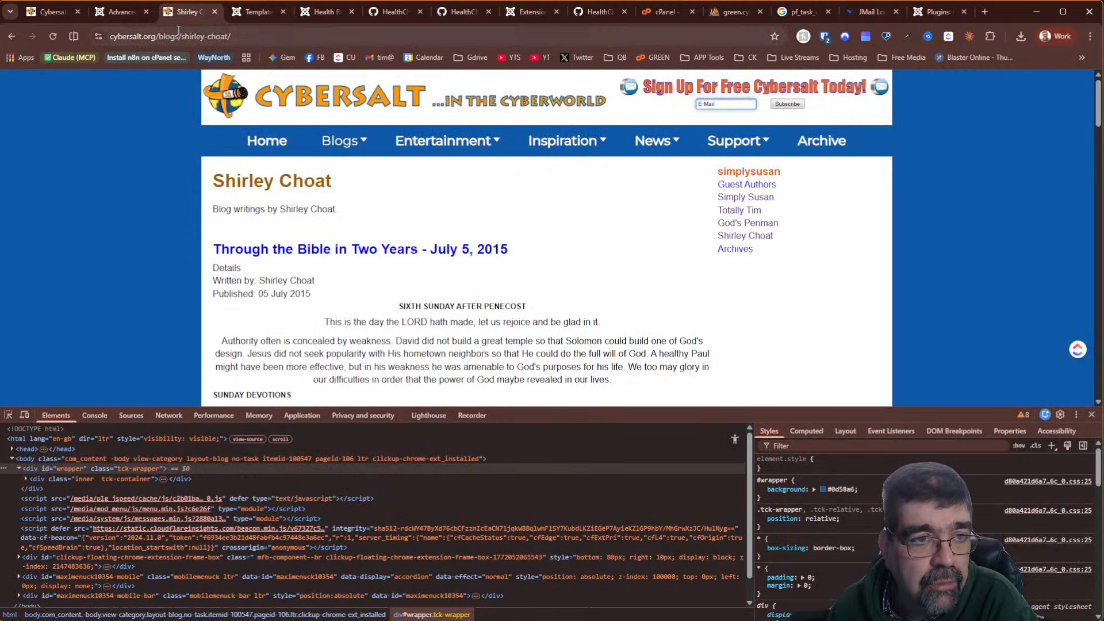
{"action": "left_click", "coordinate": [48, 21]}
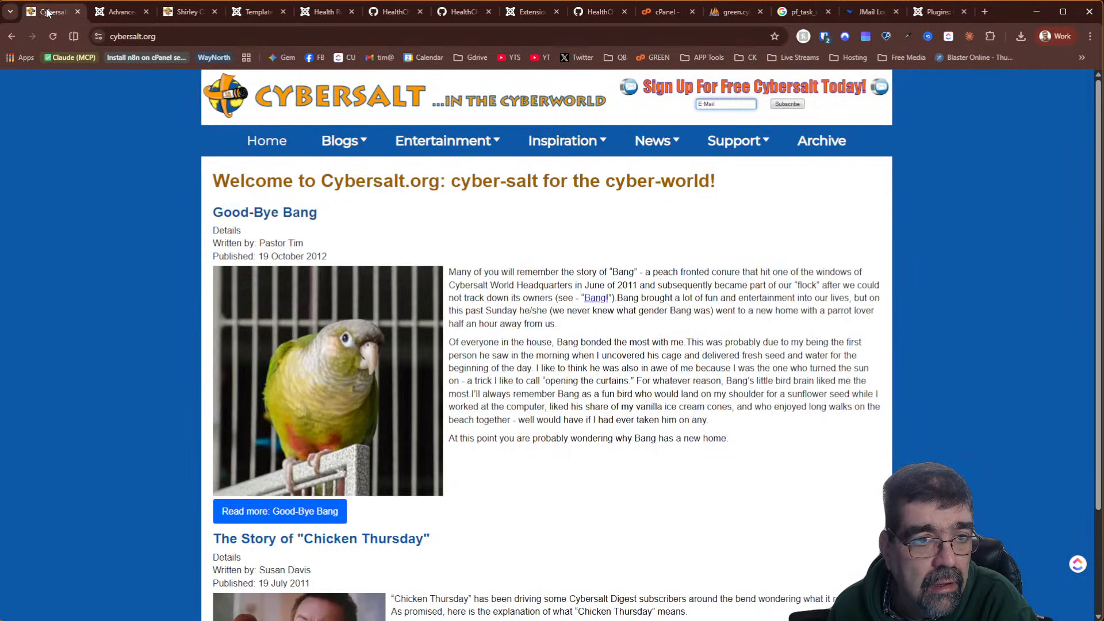
{"action": "left_click", "coordinate": [280, 38]}
{"action": "type", "text": "https://www.cybersalt.org?"}
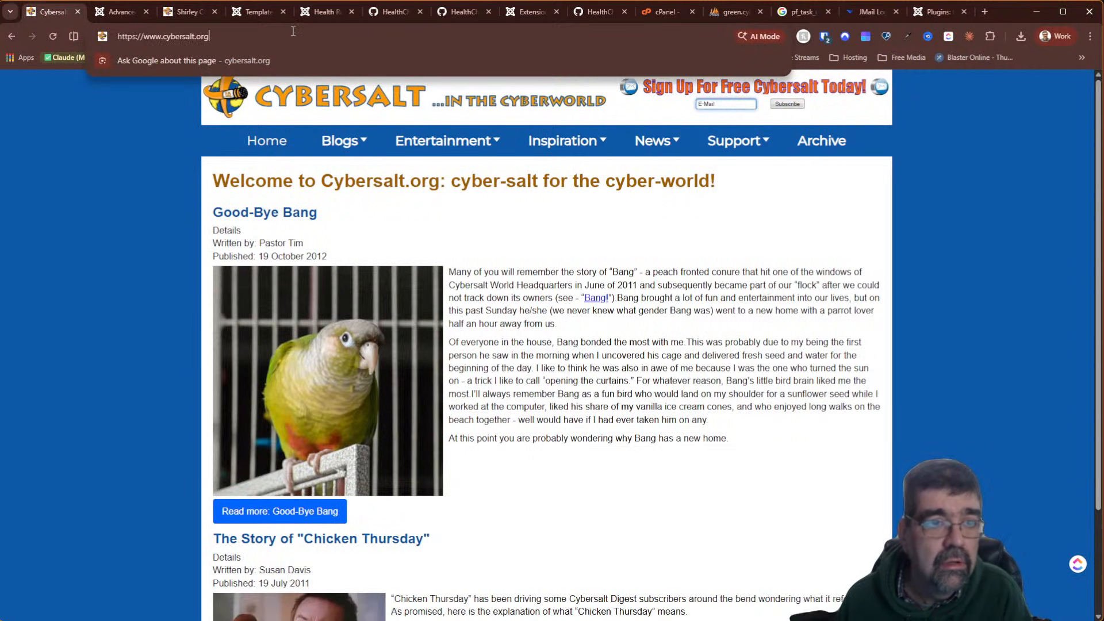
{"action": "type", "text": "t"}
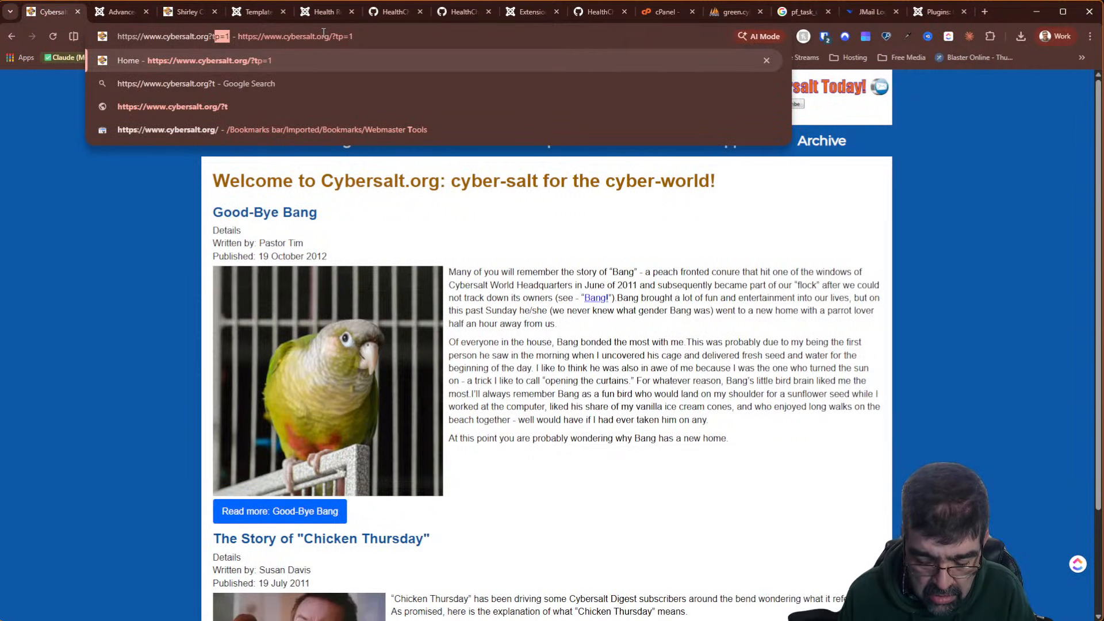
{"action": "type", "text": "p=1"}
{"action": "key", "text": "Return"}
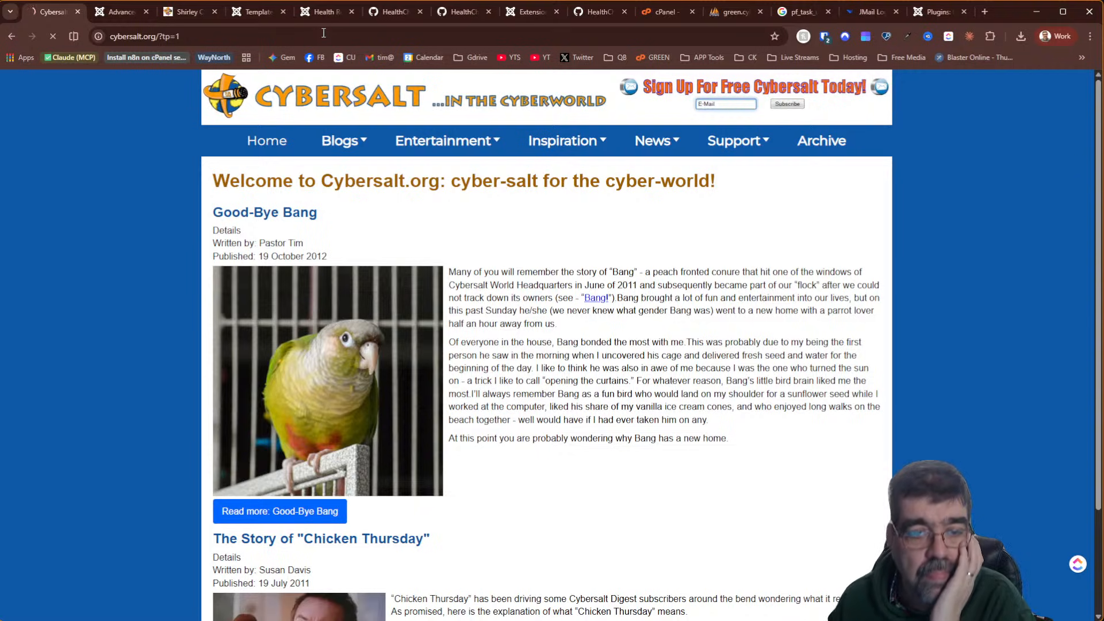
Look over the position outlines on the page, then check the Health Checker warnings
{"action": "scroll", "coordinate": [593, 233], "scroll_direction": "down", "scroll_amount": 6}
{"action": "scroll", "coordinate": [596, 259], "scroll_direction": "up", "scroll_amount": 6}
{"action": "scroll", "coordinate": [822, 273], "scroll_direction": "down", "scroll_amount": 5}
{"action": "scroll", "coordinate": [814, 282], "scroll_direction": "down", "scroll_amount": 4}
{"action": "scroll", "coordinate": [812, 284], "scroll_direction": "up", "scroll_amount": 7}
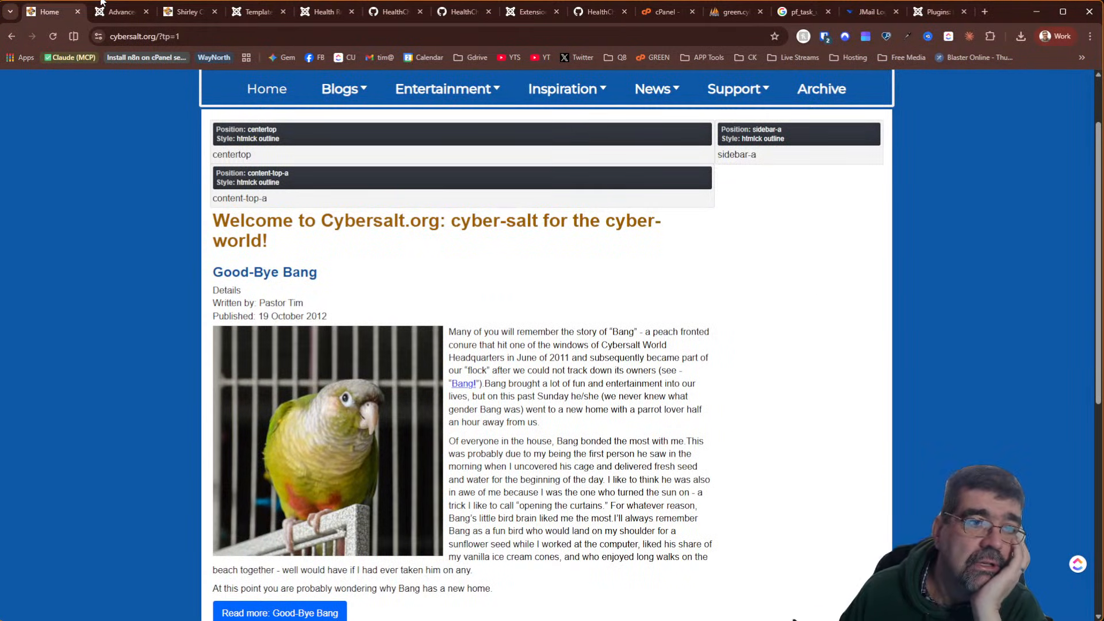
{"action": "left_click", "coordinate": [324, 12]}
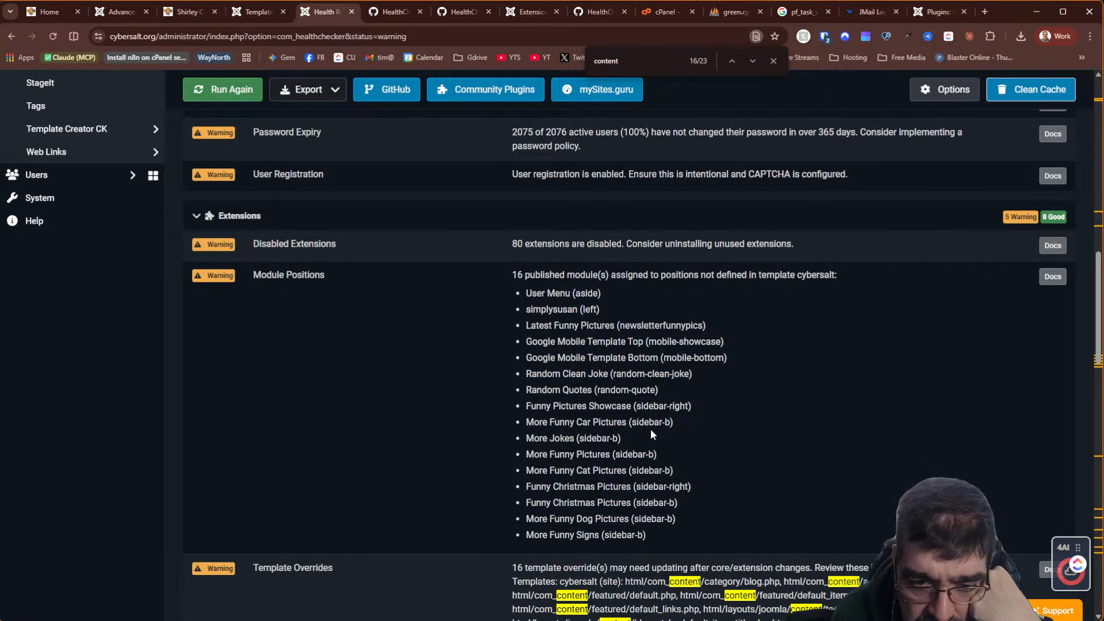
Filter the Advanced Module Manager list by the search term 'funny'
{"action": "left_click", "coordinate": [115, 10]}
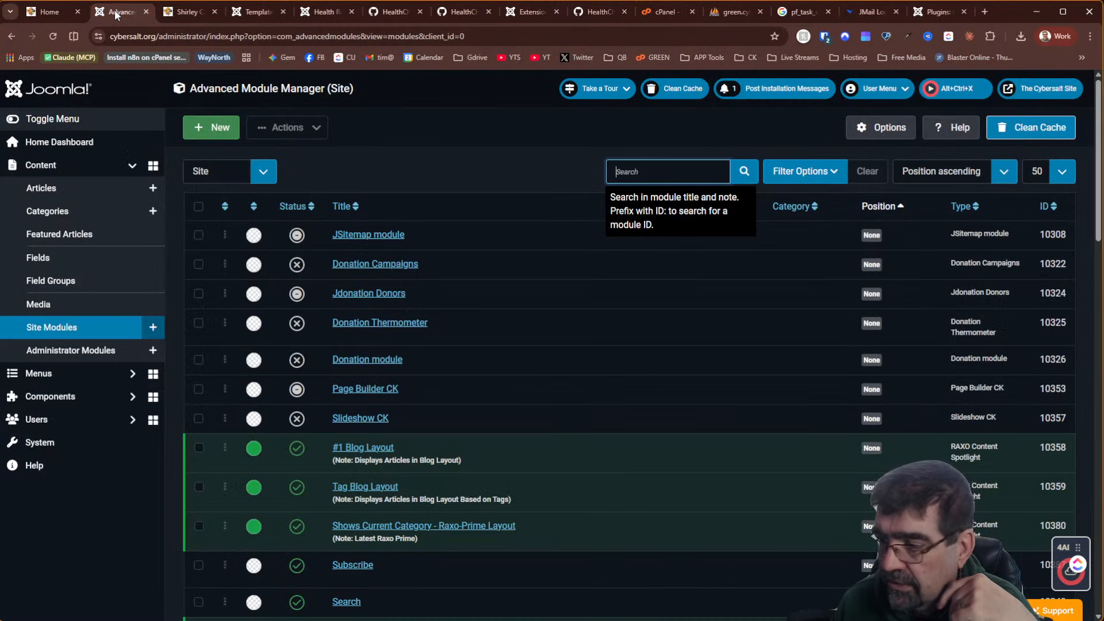
{"action": "left_click", "coordinate": [676, 176]}
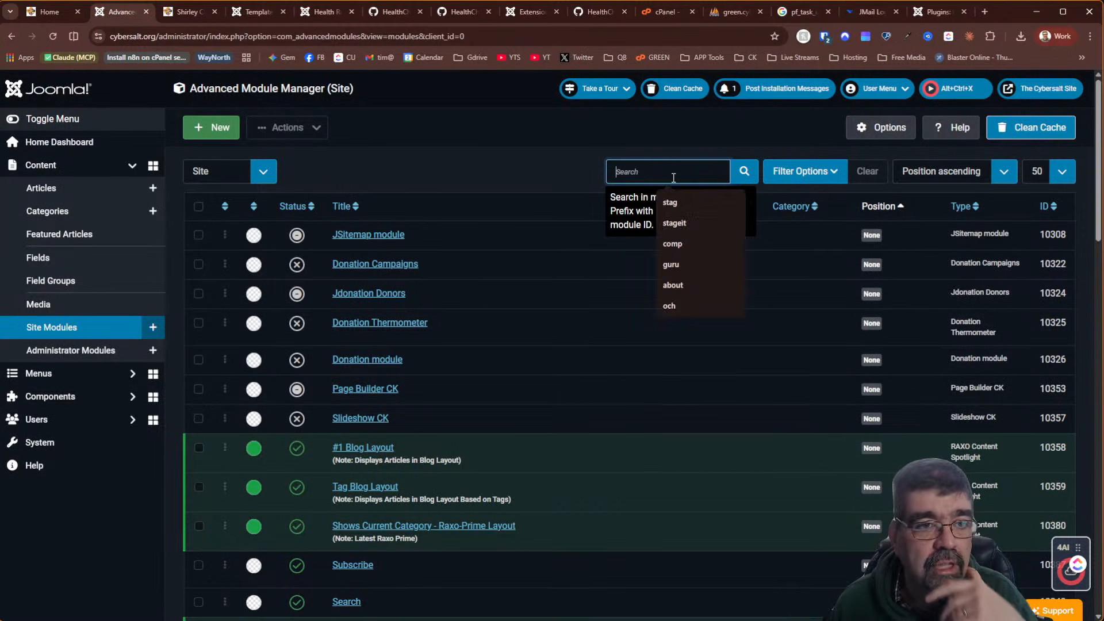
{"action": "type", "text": "funny"}
{"action": "key", "text": "Return"}
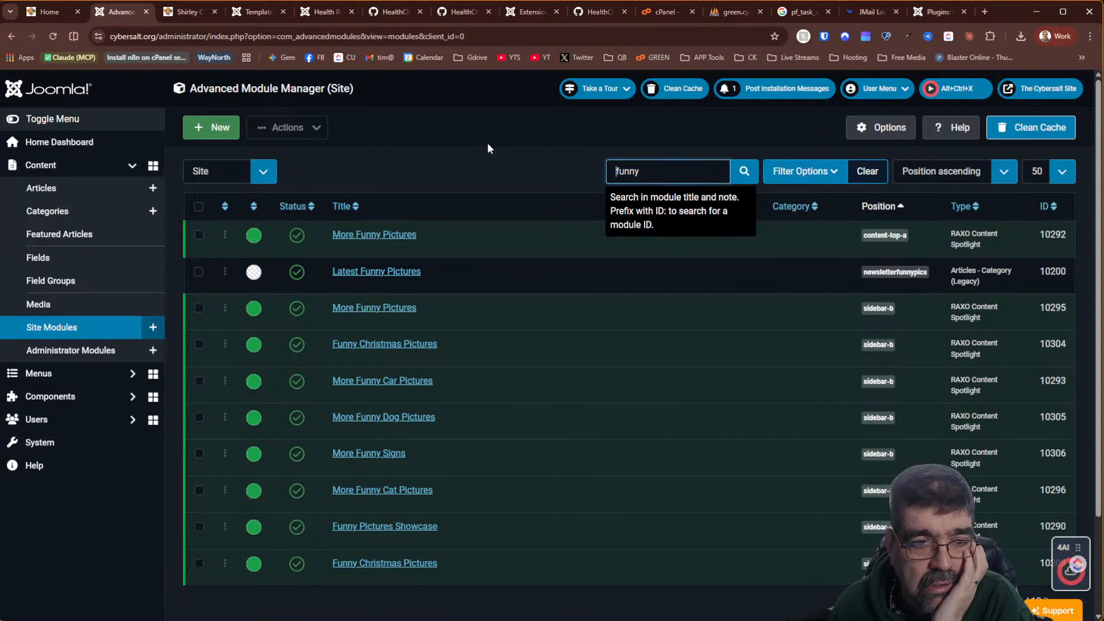
Review the More Funny Car Pictures module's conditions, then close it without saving
{"action": "left_click", "coordinate": [385, 389]}
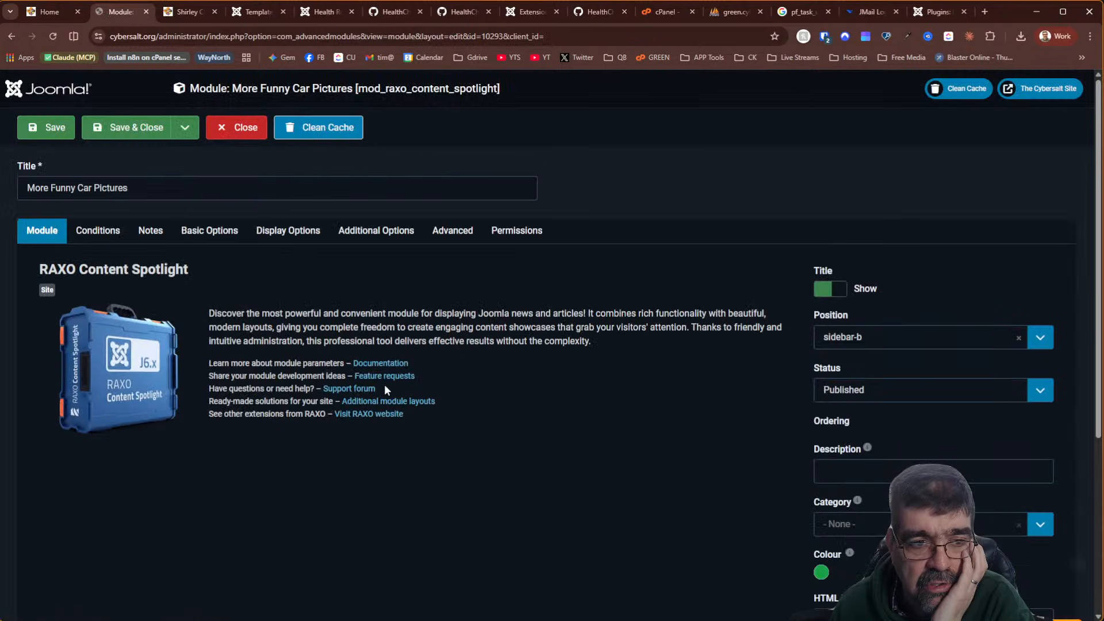
{"action": "left_click", "coordinate": [102, 237]}
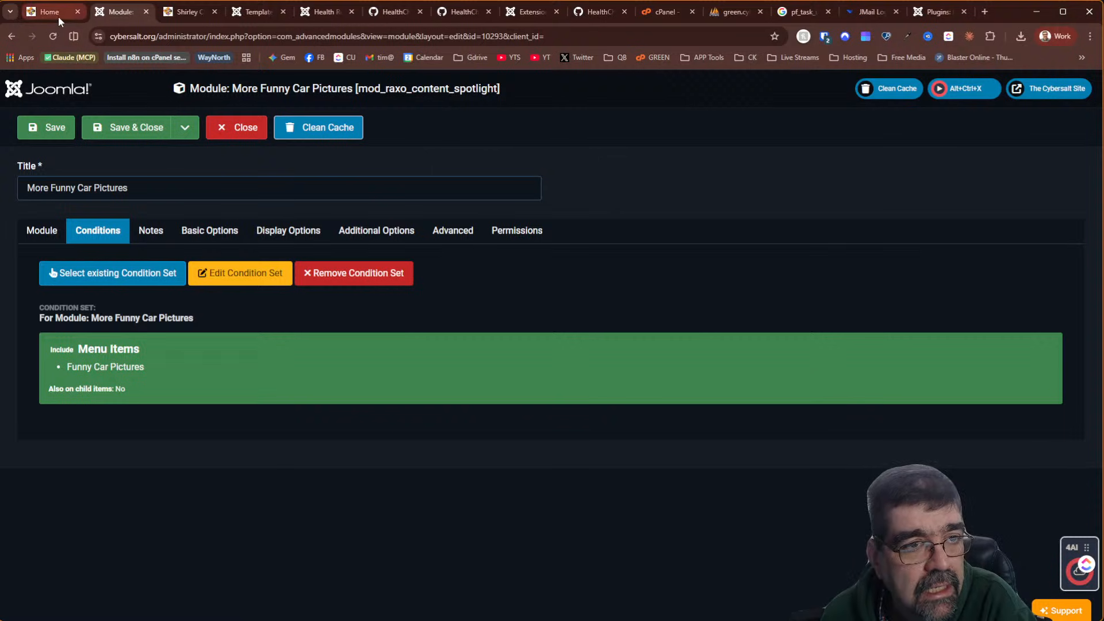
{"action": "left_click", "coordinate": [240, 13]}
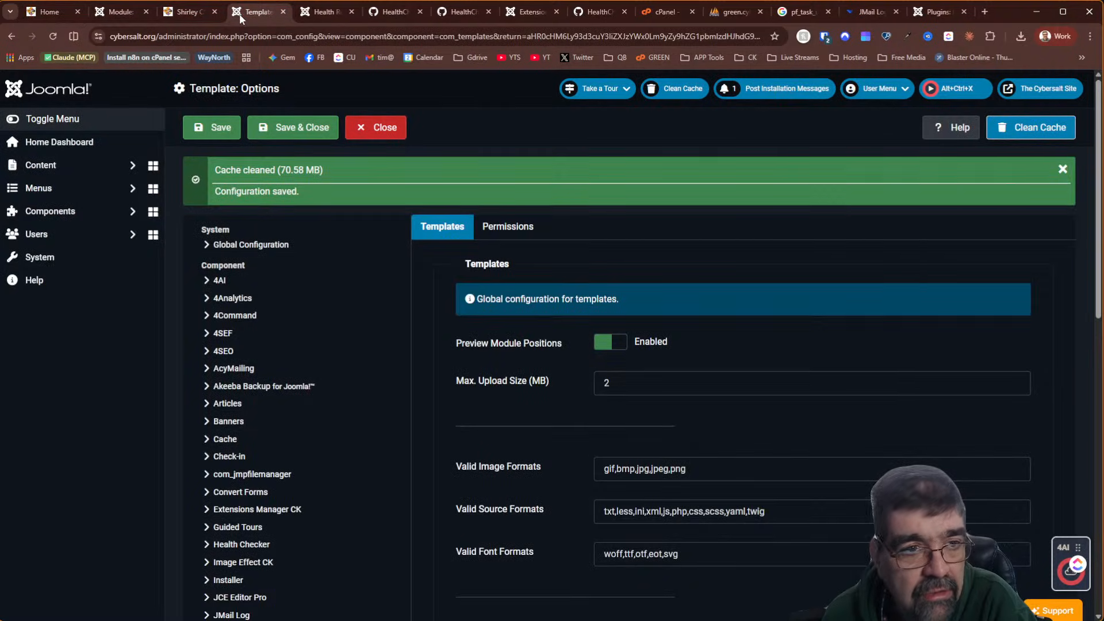
{"action": "left_click", "coordinate": [121, 11]}
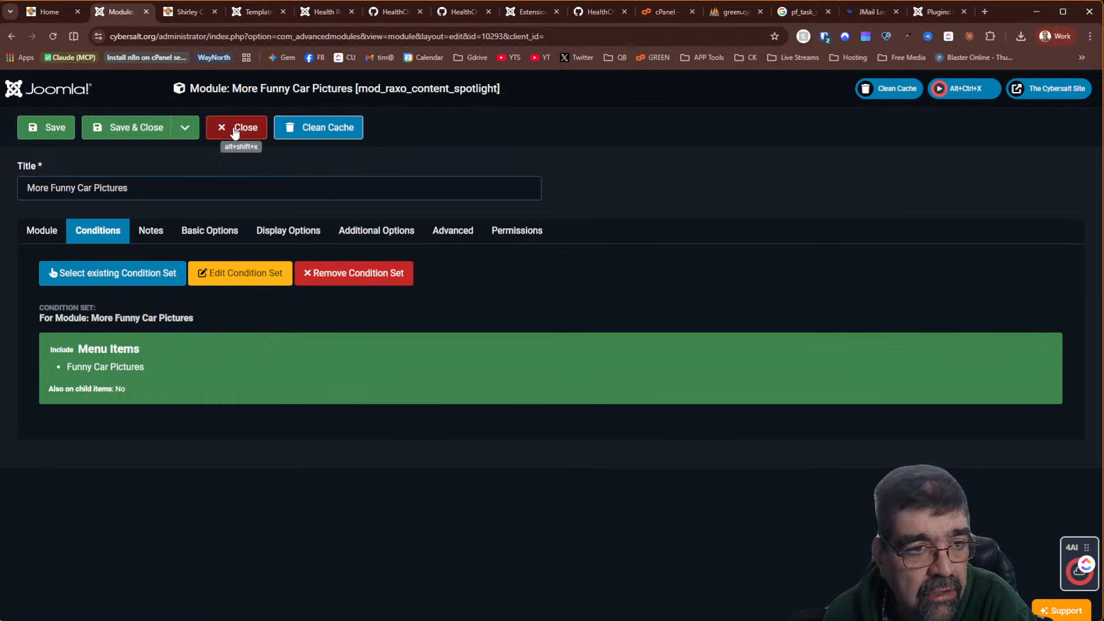
{"action": "left_click", "coordinate": [235, 128]}
Glance at the Health Checker and template options, then return to the module list
{"action": "left_click", "coordinate": [325, 12]}
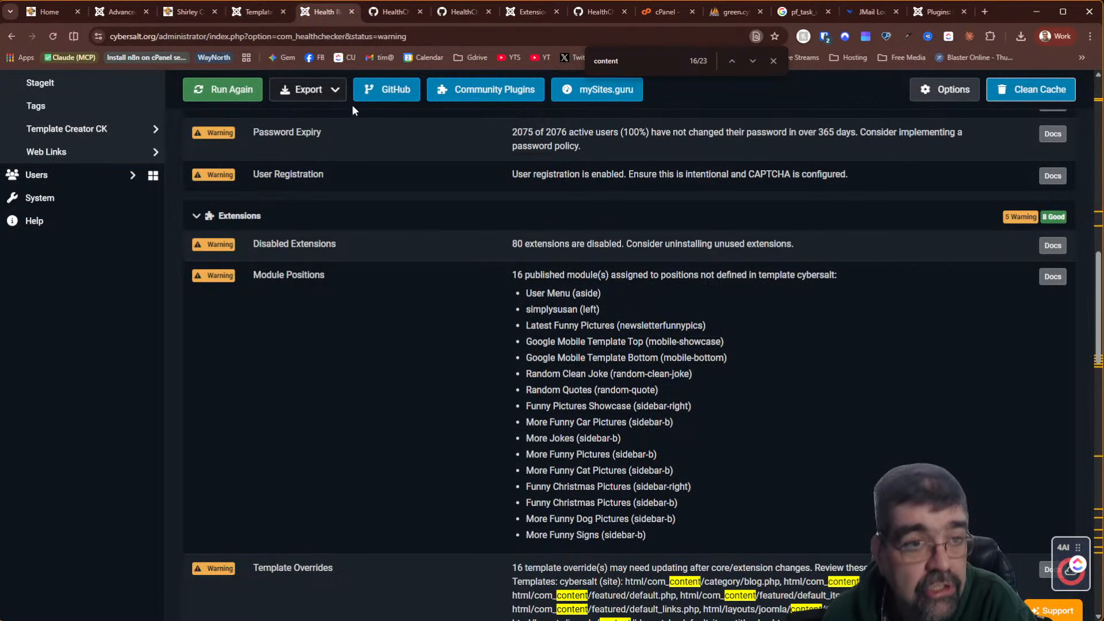
{"action": "left_click", "coordinate": [250, 11]}
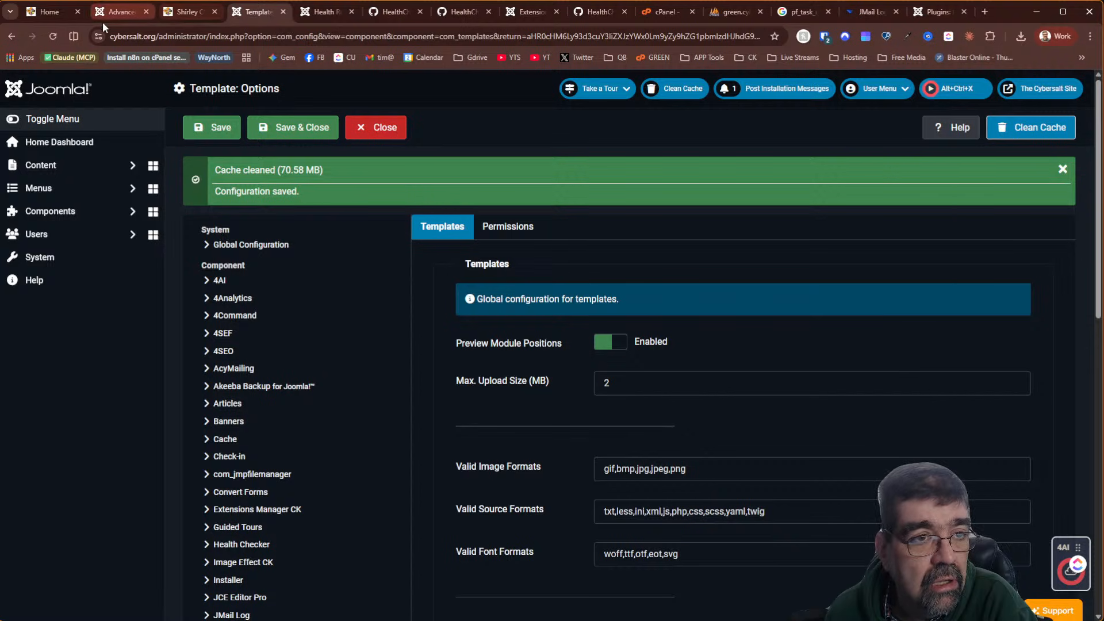
{"action": "left_click", "coordinate": [118, 11]}
Open Funny Christmas Pictures (ID 10304) and edit the condition set on its Conditions tab
{"action": "double_click", "coordinate": [656, 172]}
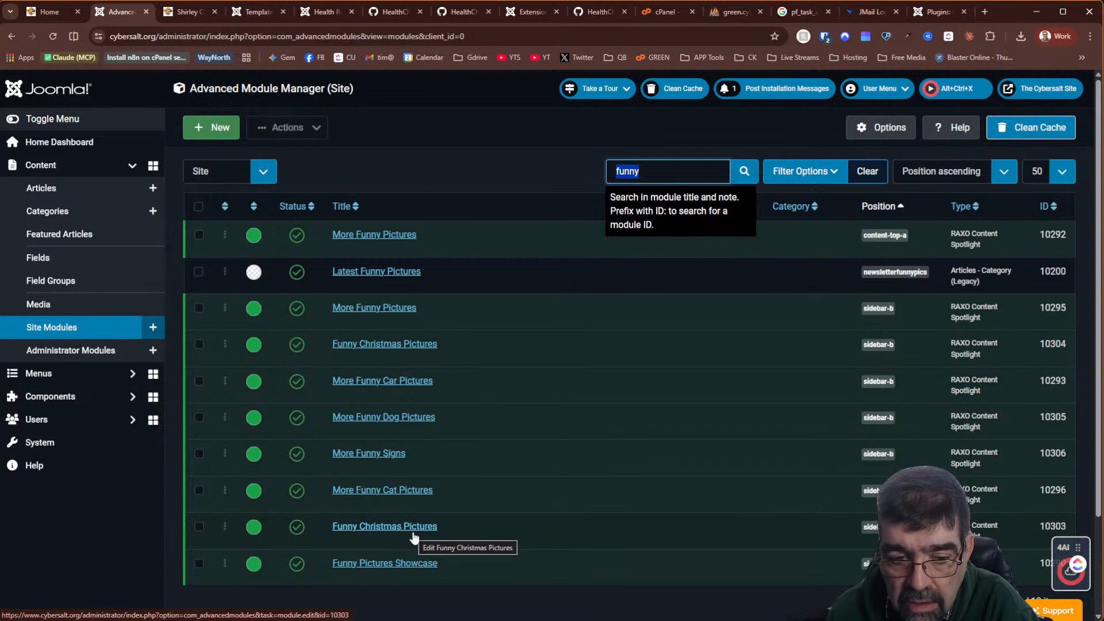
{"action": "left_click", "coordinate": [397, 344]}
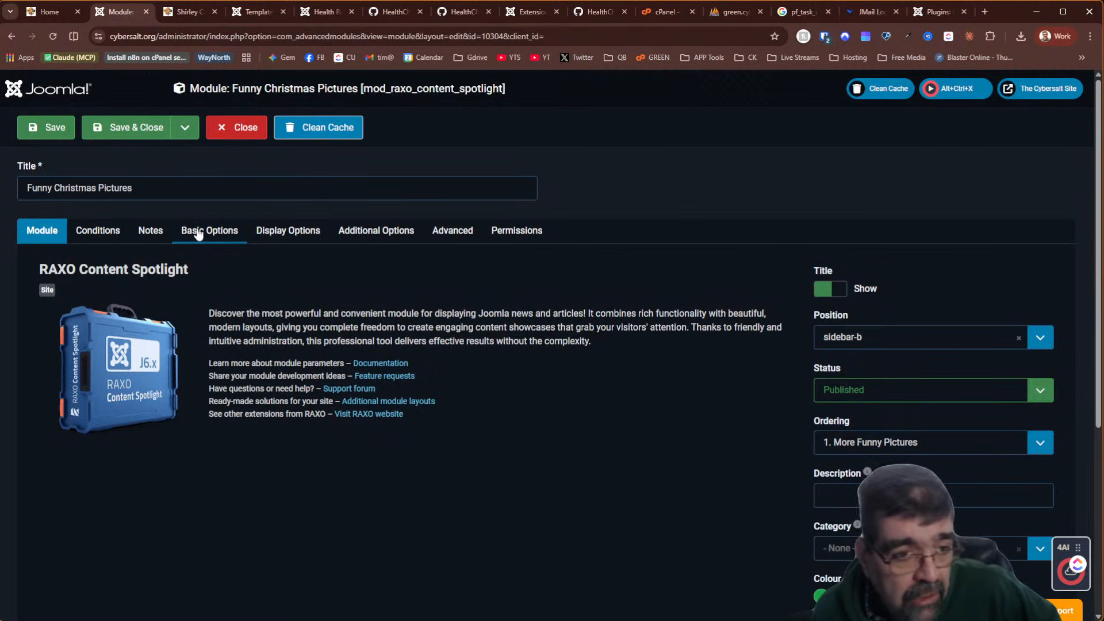
{"action": "left_click", "coordinate": [105, 237]}
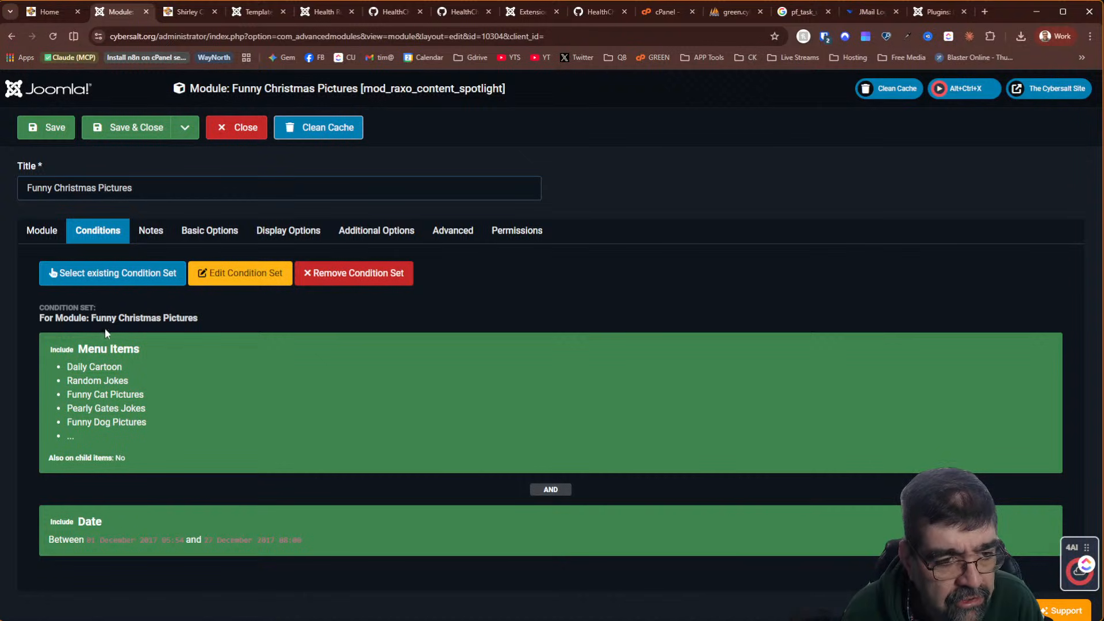
{"action": "left_click", "coordinate": [242, 279]}
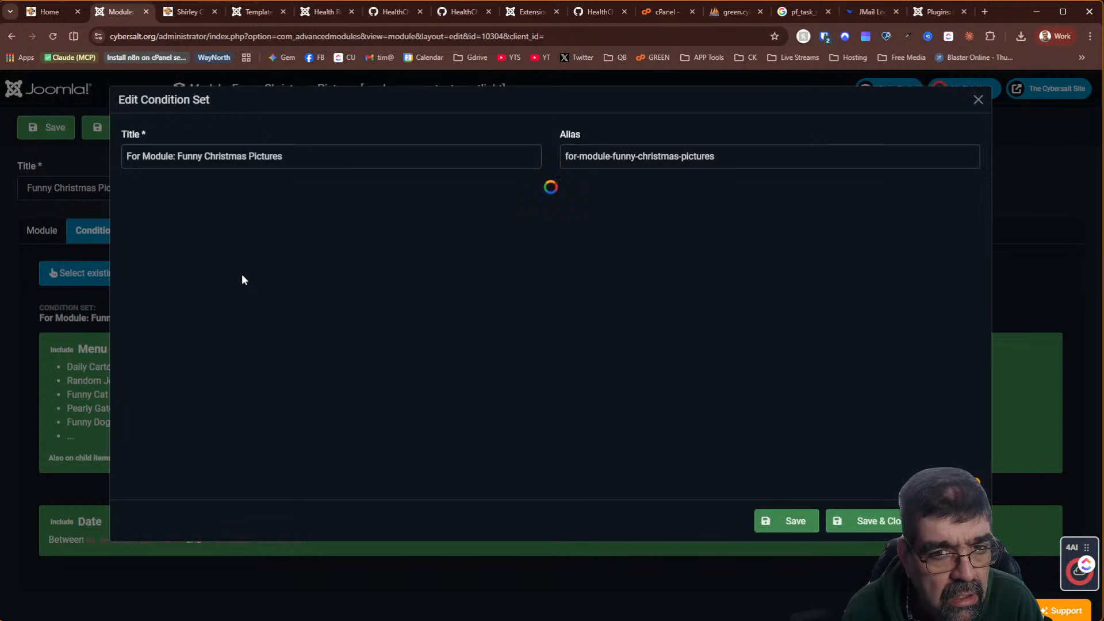
Add the Back Pew, Christmas Jokes and Clean Jokes menu items to the condition set
{"action": "scroll", "coordinate": [426, 277], "scroll_direction": "down", "scroll_amount": 2}
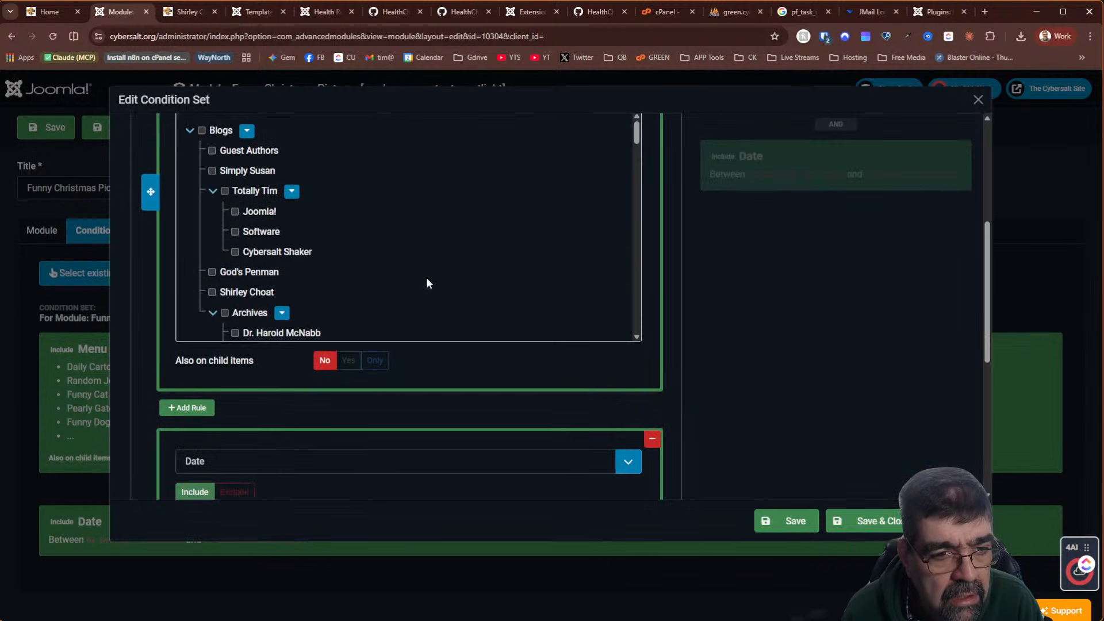
{"action": "scroll", "coordinate": [426, 279], "scroll_direction": "up", "scroll_amount": 2}
{"action": "scroll", "coordinate": [463, 405], "scroll_direction": "down", "scroll_amount": 5}
{"action": "scroll", "coordinate": [456, 414], "scroll_direction": "down", "scroll_amount": 5}
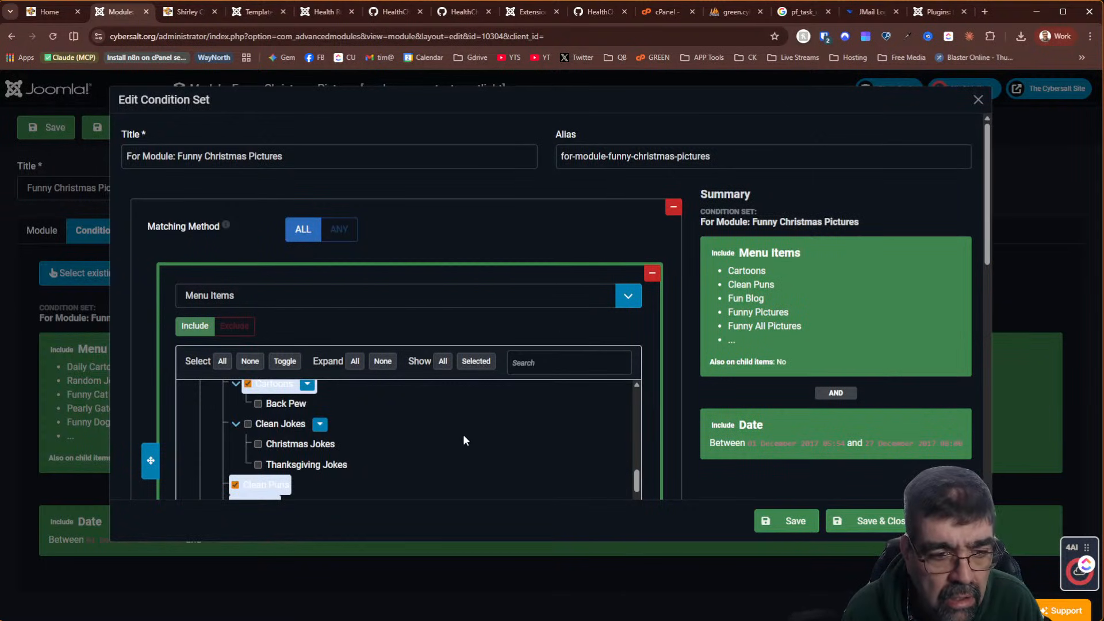
{"action": "scroll", "coordinate": [687, 326], "scroll_direction": "down", "scroll_amount": 3}
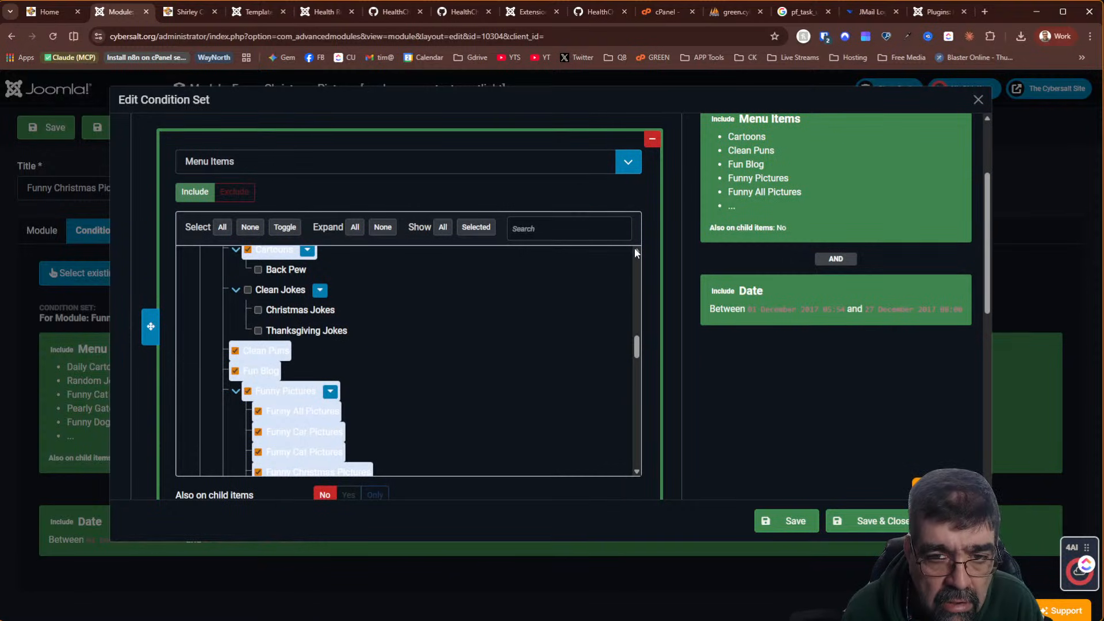
{"action": "scroll", "coordinate": [635, 253], "scroll_direction": "up", "scroll_amount": 2}
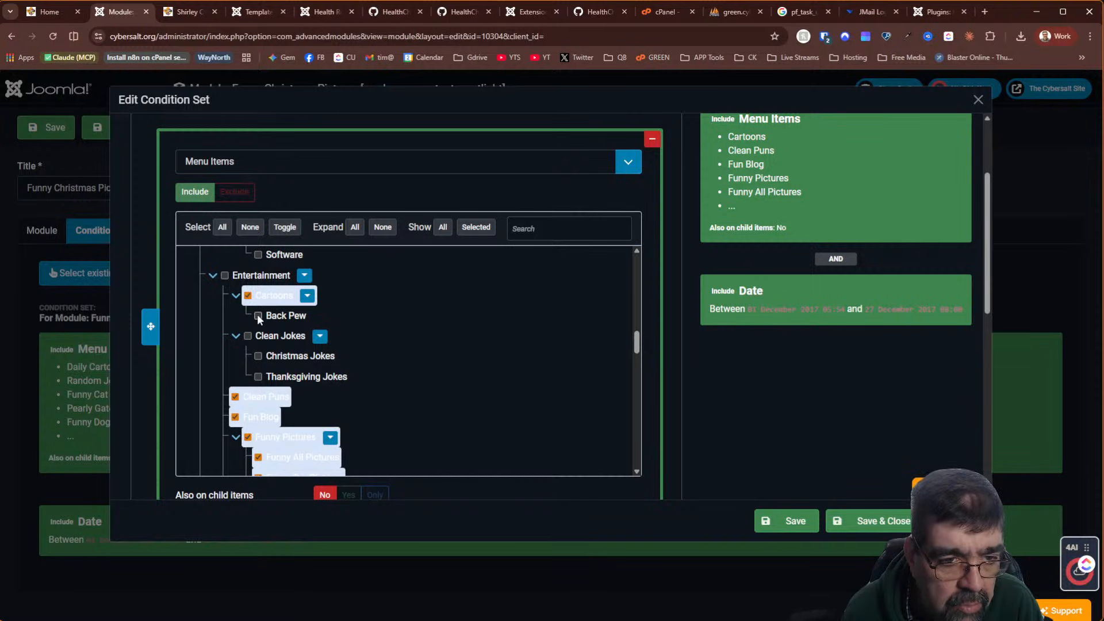
{"action": "left_click", "coordinate": [258, 315]}
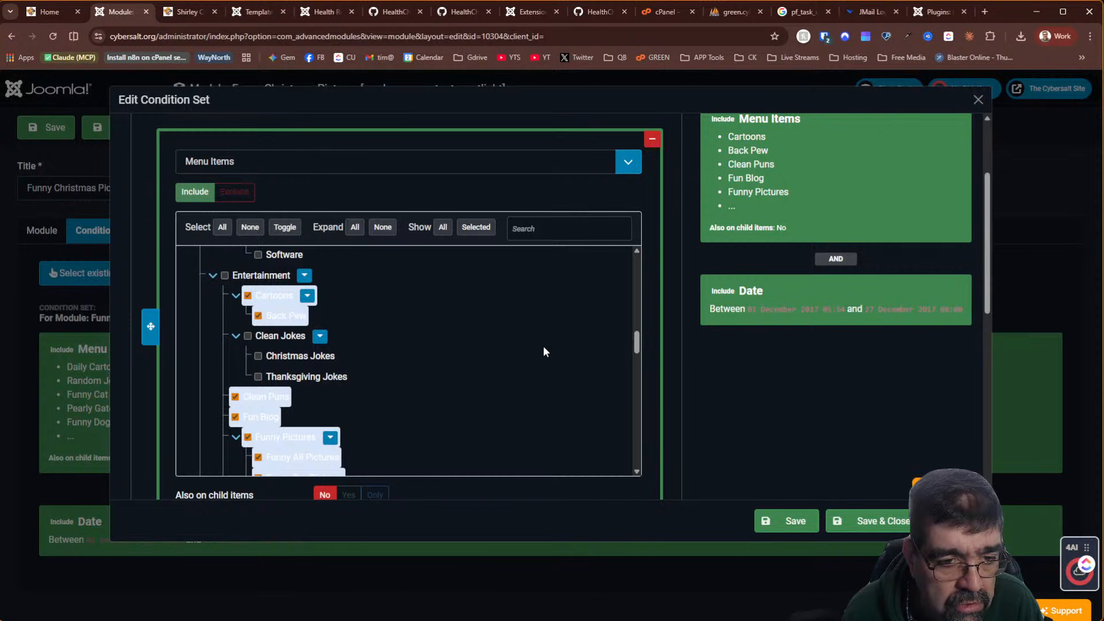
{"action": "left_click", "coordinate": [257, 356]}
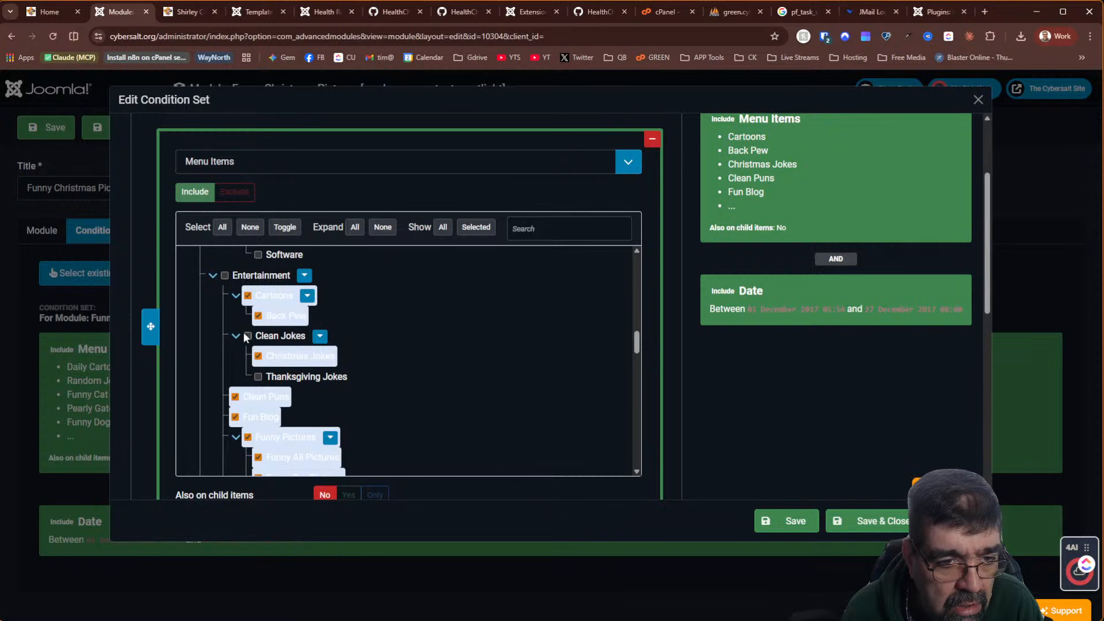
{"action": "left_click", "coordinate": [247, 337]}
{"action": "scroll", "coordinate": [437, 341], "scroll_direction": "down", "scroll_amount": 4}
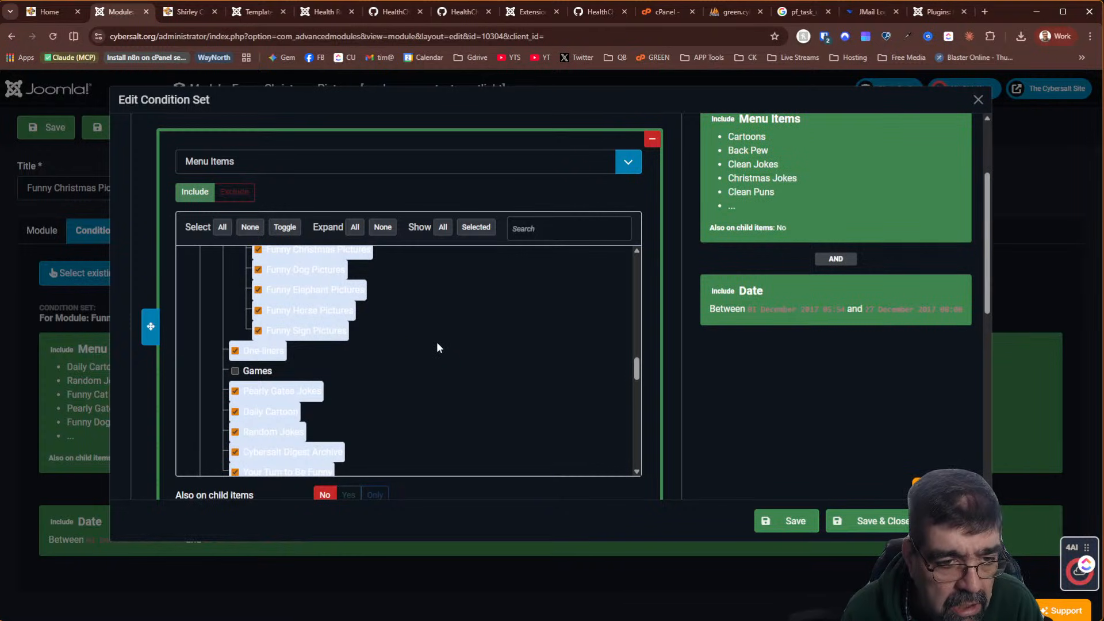
{"action": "scroll", "coordinate": [437, 345], "scroll_direction": "down", "scroll_amount": 2}
{"action": "scroll", "coordinate": [437, 342], "scroll_direction": "down", "scroll_amount": 10}
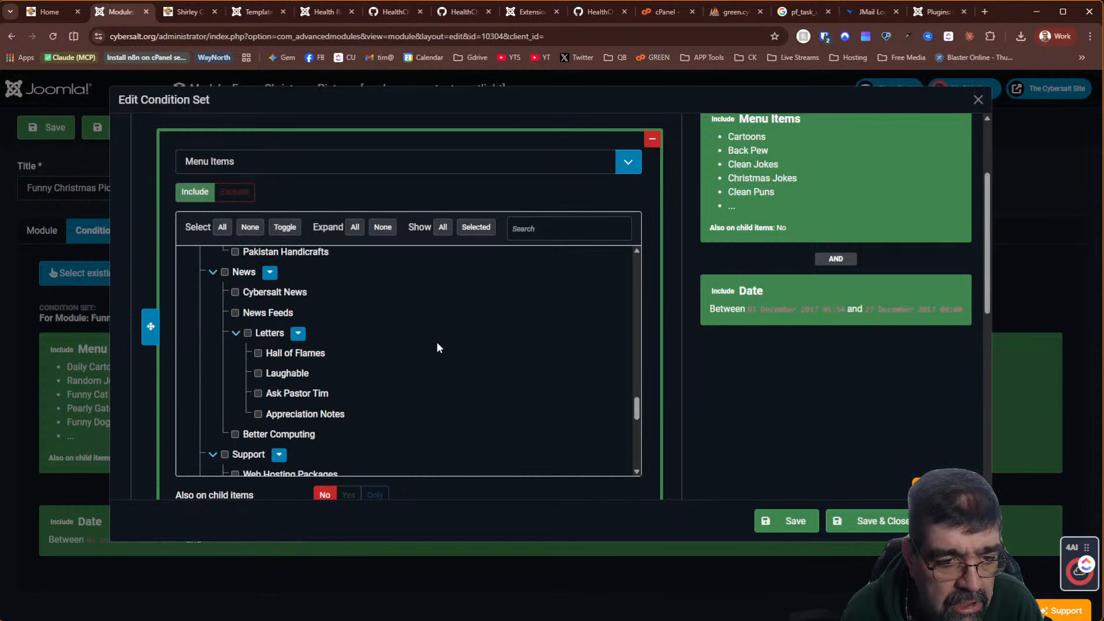
{"action": "scroll", "coordinate": [663, 372], "scroll_direction": "down", "scroll_amount": 7}
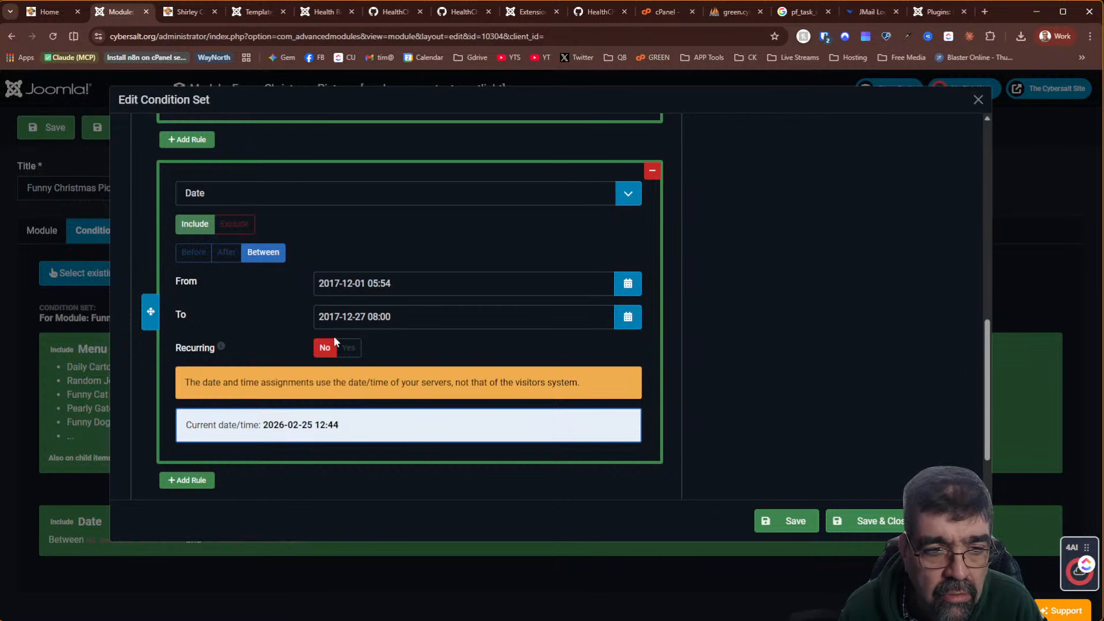
Change the date rule into a Months rule with December selected
{"action": "left_click", "coordinate": [211, 198]}
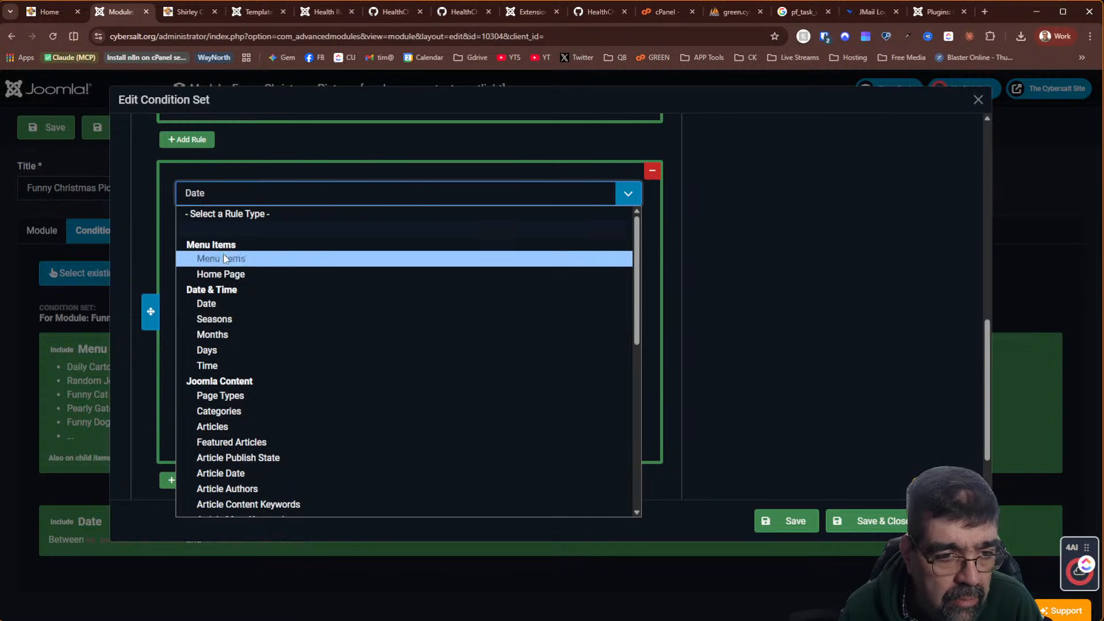
{"action": "left_click", "coordinate": [228, 335]}
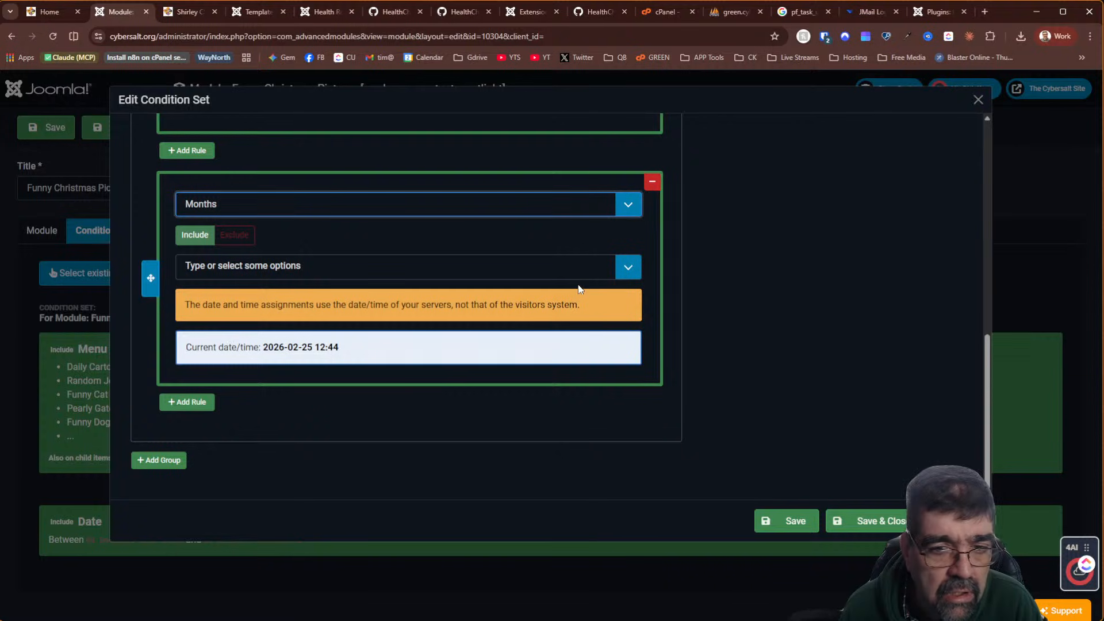
{"action": "left_click", "coordinate": [629, 267]}
{"action": "scroll", "coordinate": [396, 316], "scroll_direction": "down", "scroll_amount": 3}
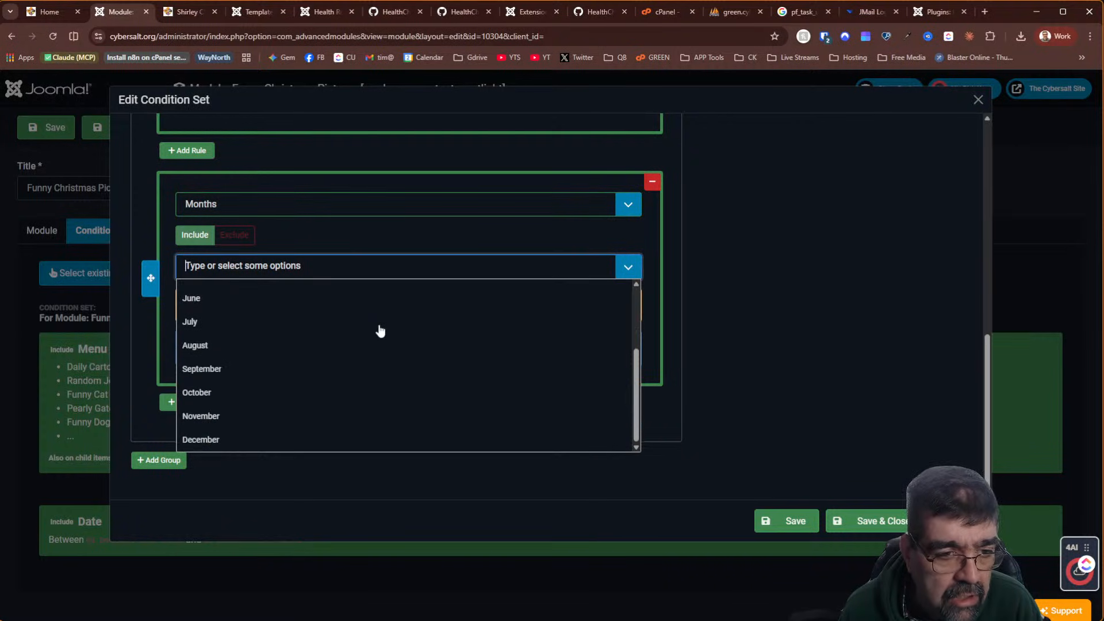
{"action": "left_click", "coordinate": [215, 443]}
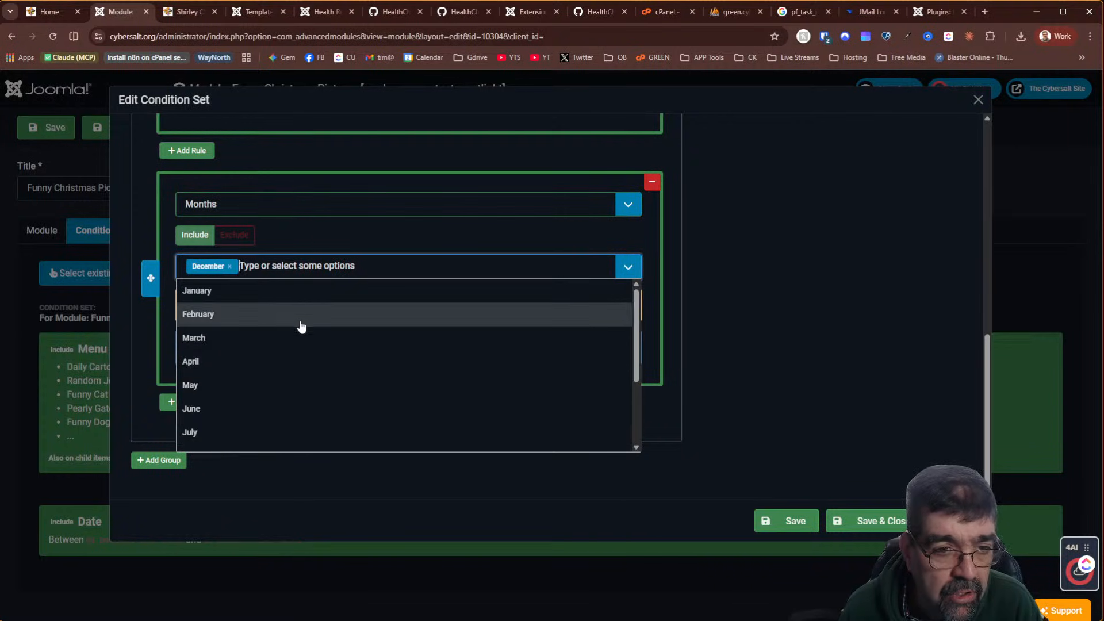
{"action": "left_click", "coordinate": [366, 236]}
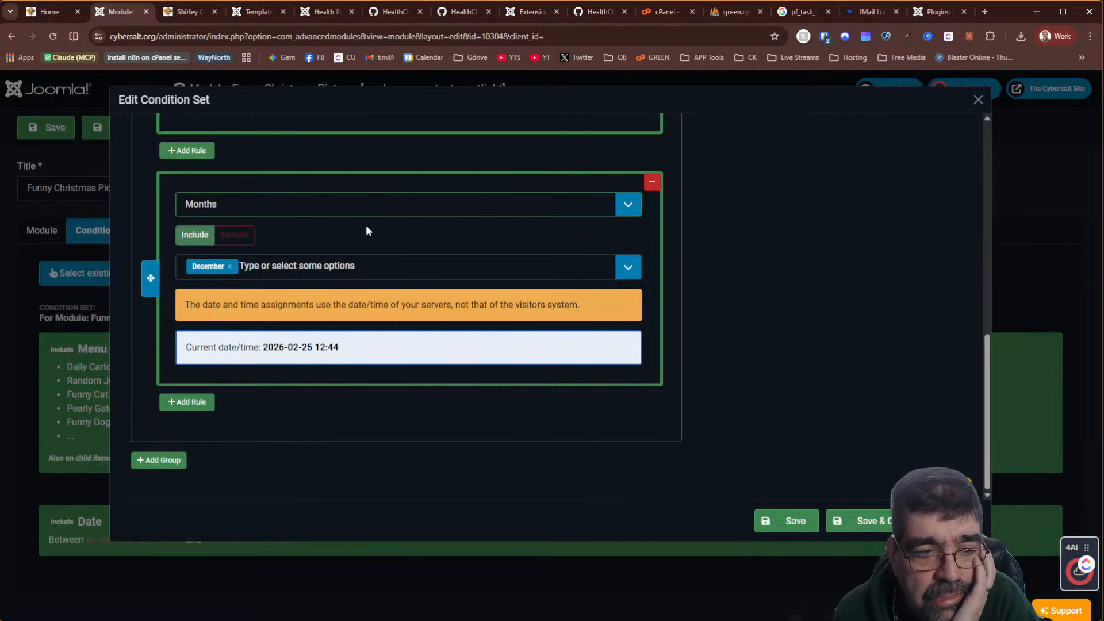
Try the Seasons and Other Condition Set rule types, then settle on Custom PHP
{"action": "left_click", "coordinate": [279, 214]}
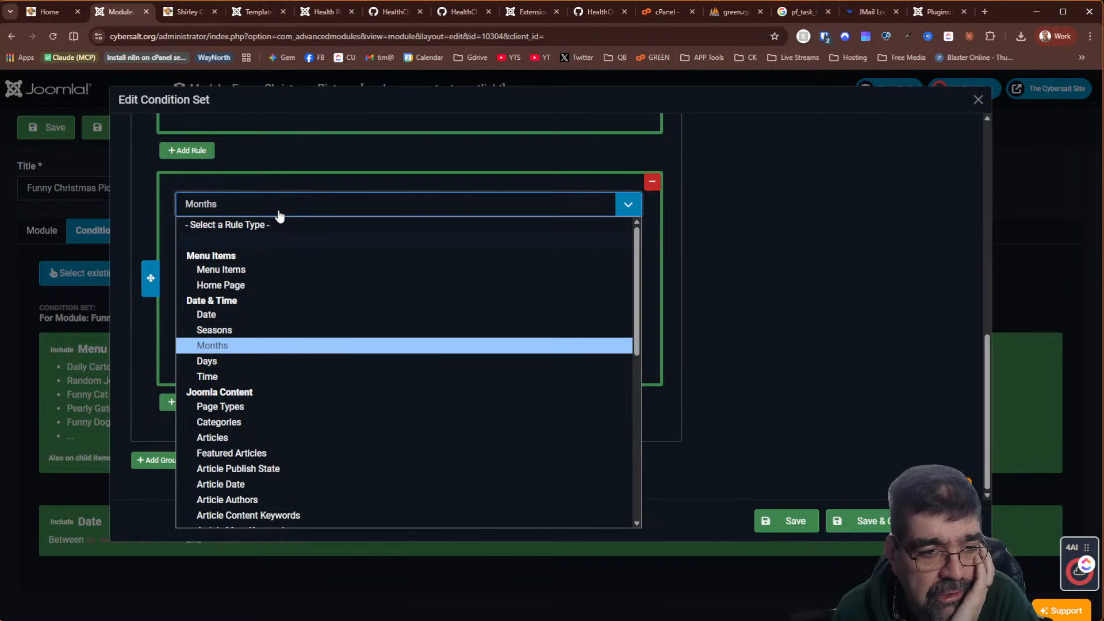
{"action": "left_click", "coordinate": [236, 329]}
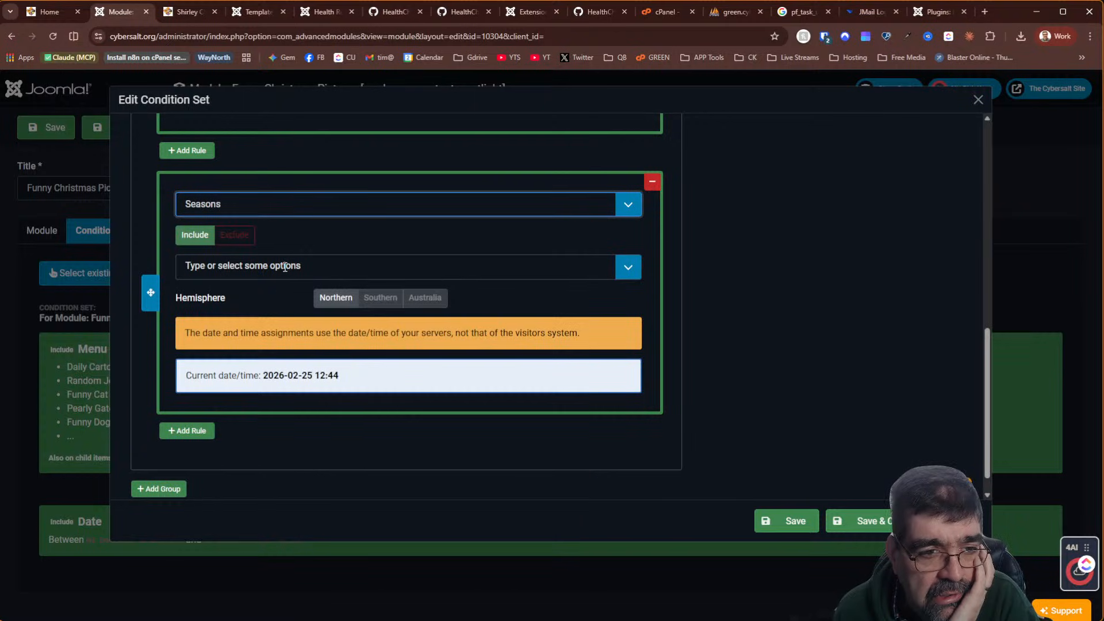
{"action": "left_click", "coordinate": [285, 262]}
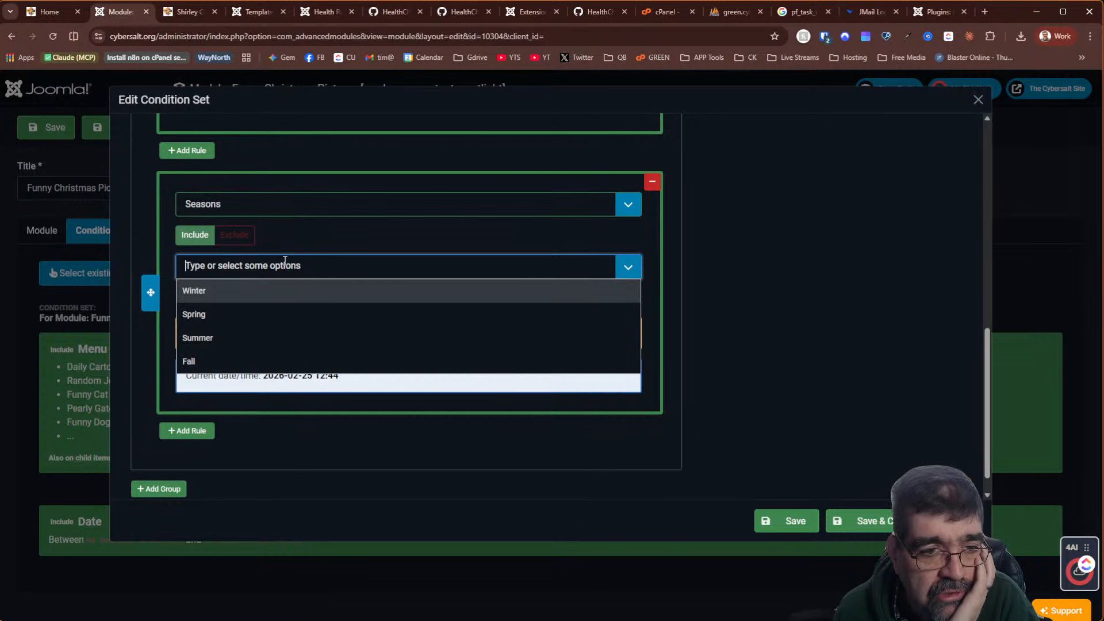
{"action": "left_click", "coordinate": [243, 208]}
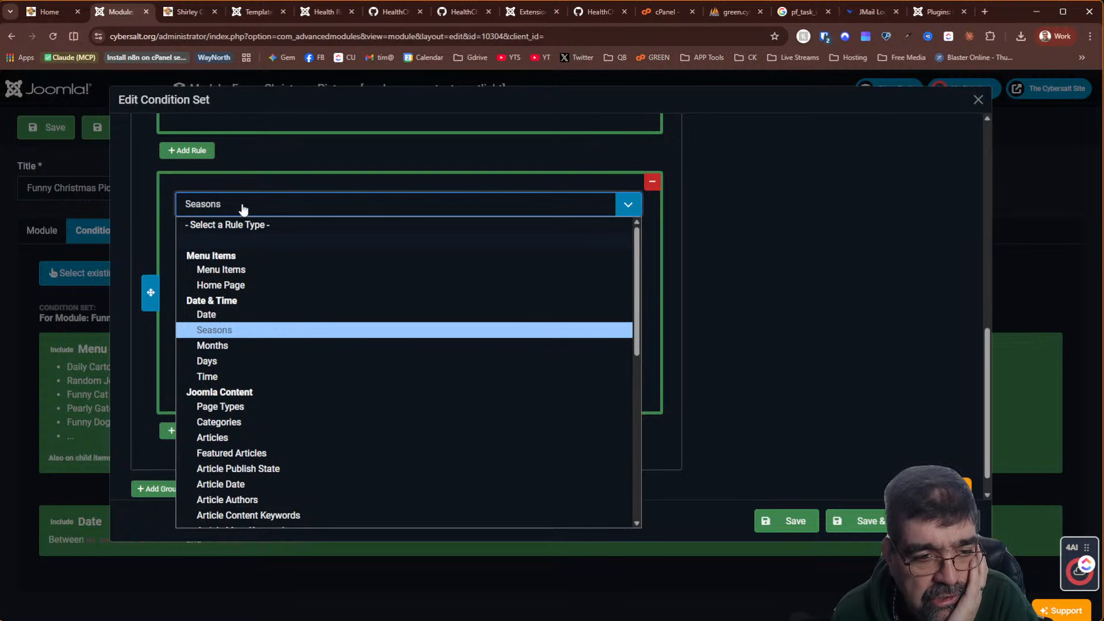
{"action": "scroll", "coordinate": [272, 296], "scroll_direction": "down", "scroll_amount": 8}
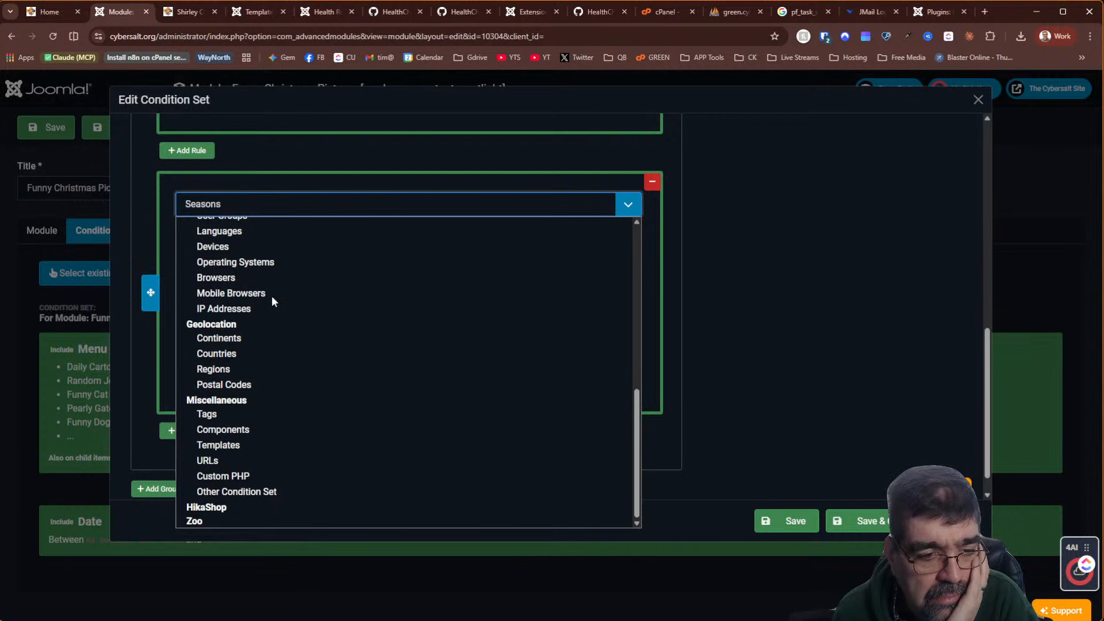
{"action": "left_click", "coordinate": [223, 498]}
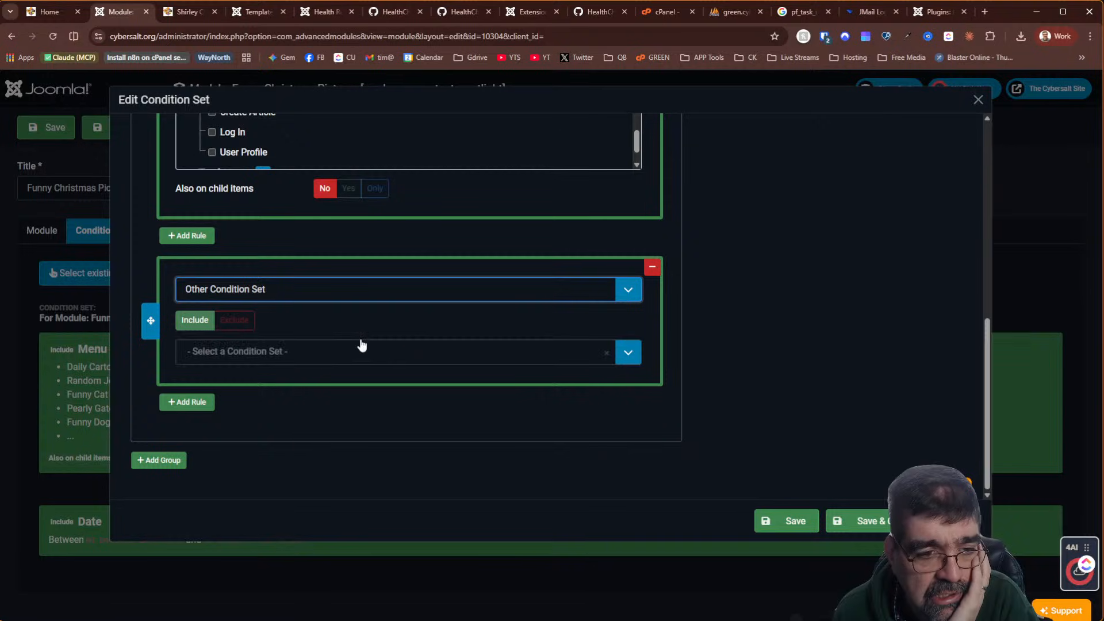
{"action": "left_click", "coordinate": [356, 356]}
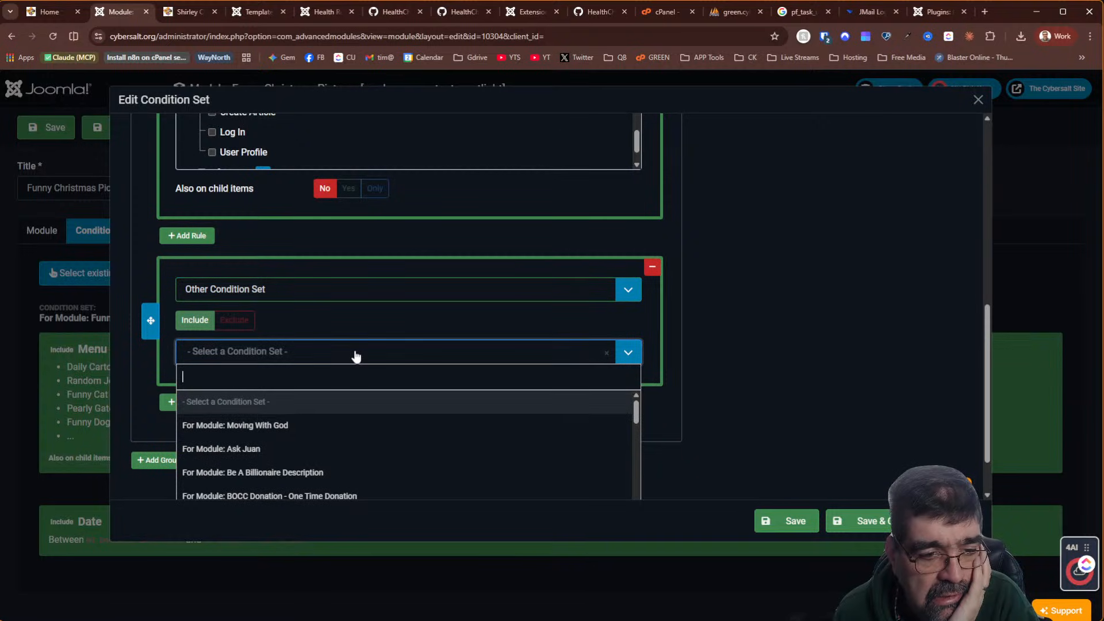
{"action": "scroll", "coordinate": [385, 453], "scroll_direction": "down", "scroll_amount": 10}
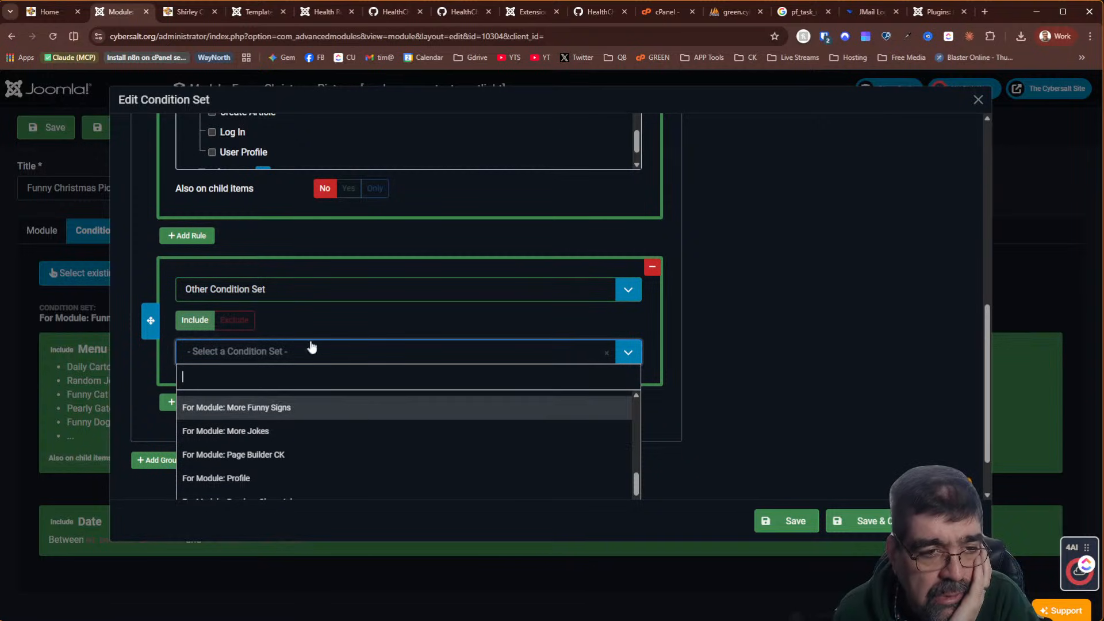
{"action": "left_click", "coordinate": [301, 291]}
{"action": "scroll", "coordinate": [334, 397], "scroll_direction": "up", "scroll_amount": 1}
{"action": "scroll", "coordinate": [332, 403], "scroll_direction": "down", "scroll_amount": 1}
{"action": "left_click", "coordinate": [292, 559]}
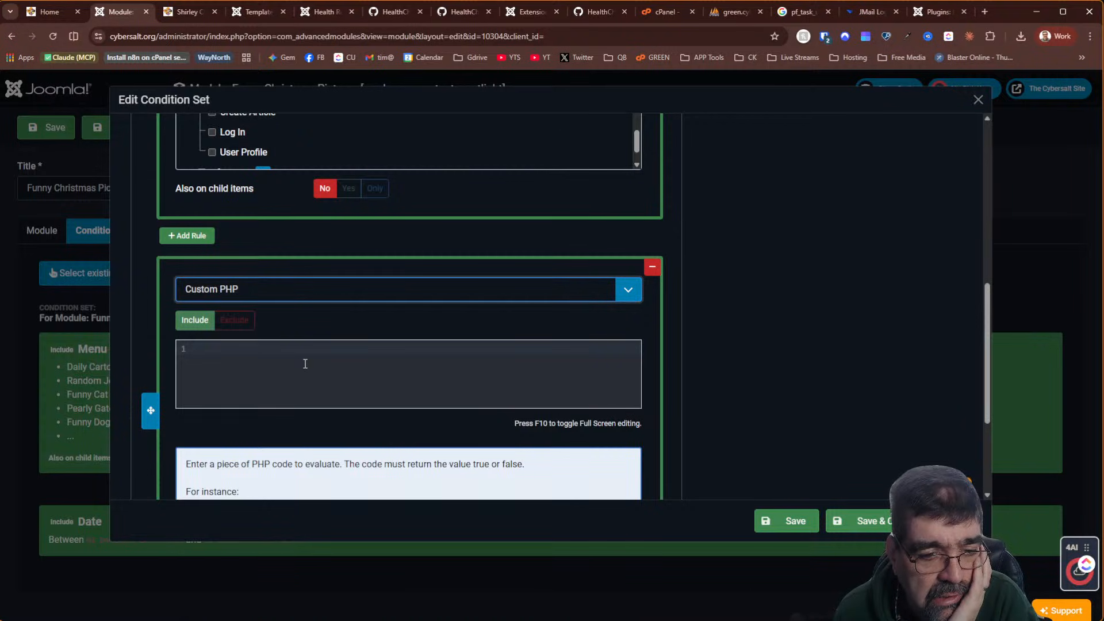
Copy the Custom PHP rule's help text along with its example return line
{"action": "scroll", "coordinate": [305, 364], "scroll_direction": "down", "scroll_amount": 2}
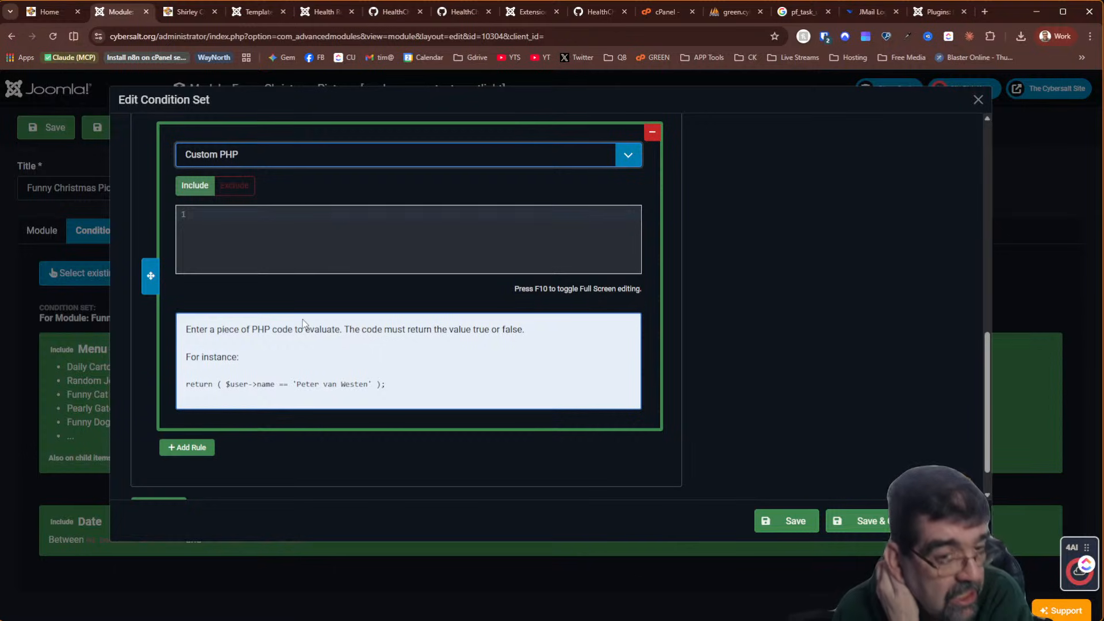
{"action": "scroll", "coordinate": [302, 321], "scroll_direction": "up", "scroll_amount": 4}
{"action": "scroll", "coordinate": [303, 321], "scroll_direction": "down", "scroll_amount": 5}
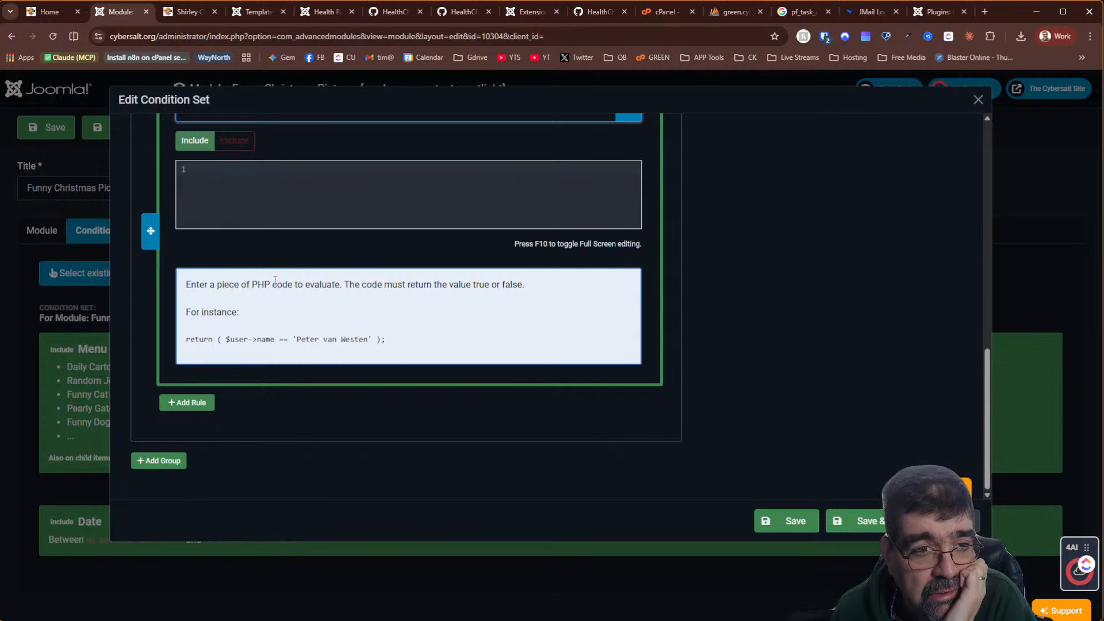
{"action": "scroll", "coordinate": [275, 282], "scroll_direction": "up", "scroll_amount": 2}
{"action": "left_click_drag", "start_coordinate": [185, 416], "coordinate": [415, 477]}
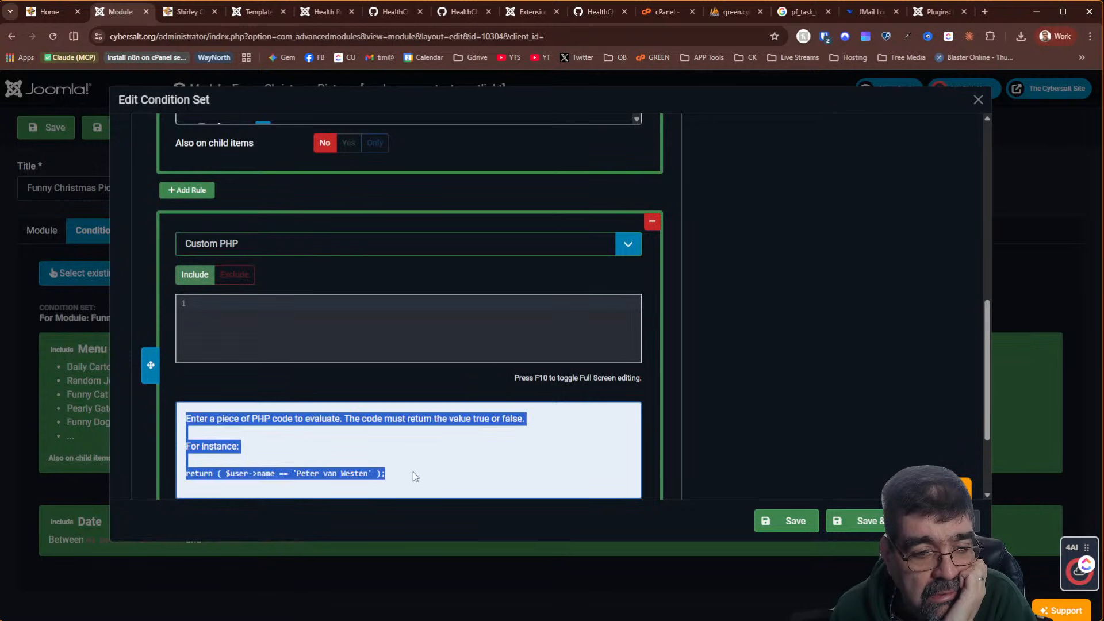
{"action": "right_click", "coordinate": [309, 415]}
{"action": "left_click", "coordinate": [346, 429]}
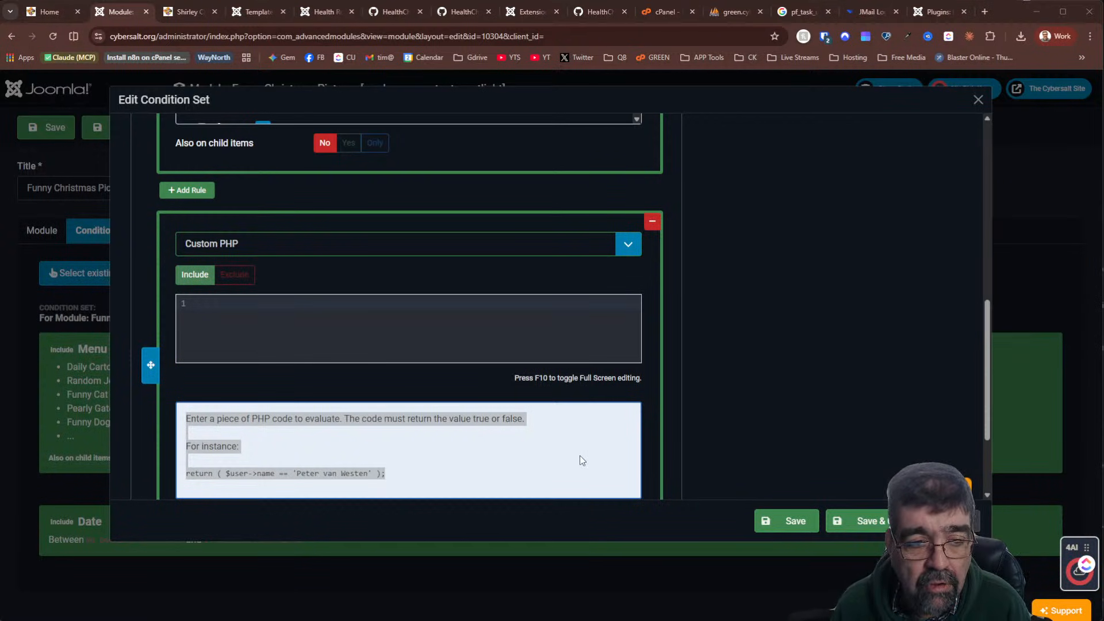
{"action": "key", "text": "super+Tab"}
Ask Claude for PHP code checking for December 1 through 26, with the pasted sample
{"action": "key", "text": "alt+Tab"}
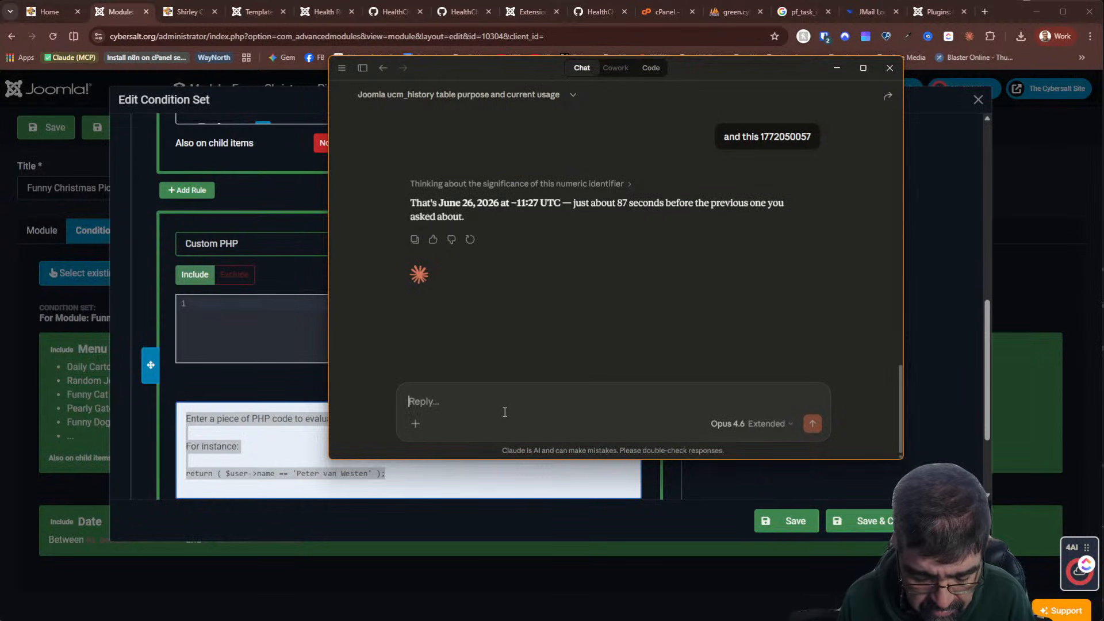
{"action": "type", "text": "this code"}
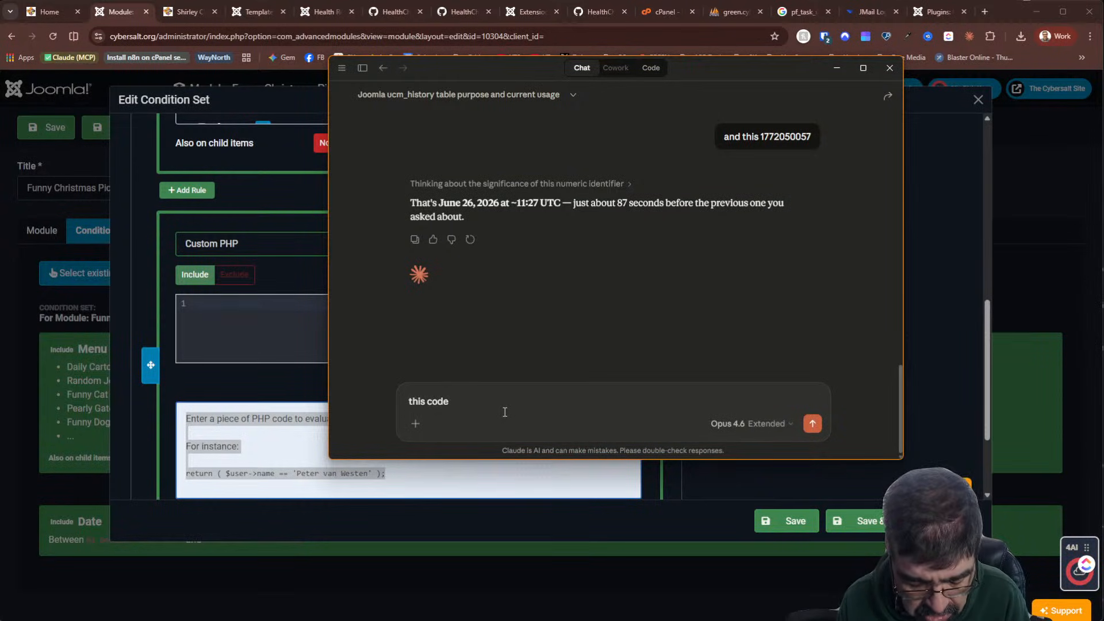
{"action": "key", "text": "ctrl+a"}
{"action": "key", "text": "BackSpace"}
{"action": "type", "text": "I need php"}
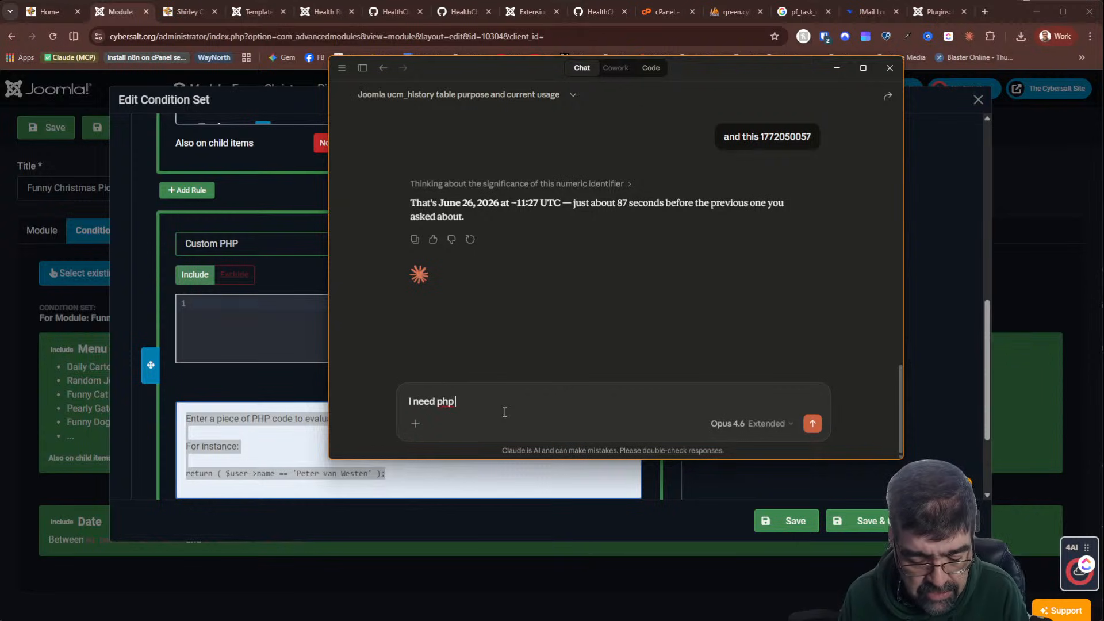
{"action": "type", "text": " code that tests to "}
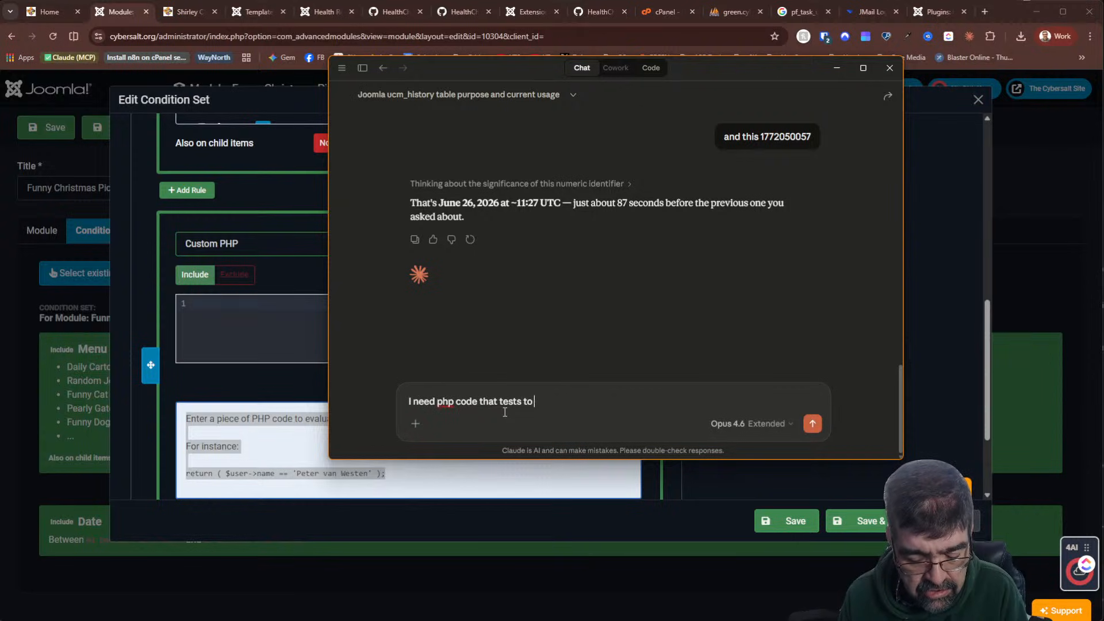
{"action": "type", "text": "dee if the date is "}
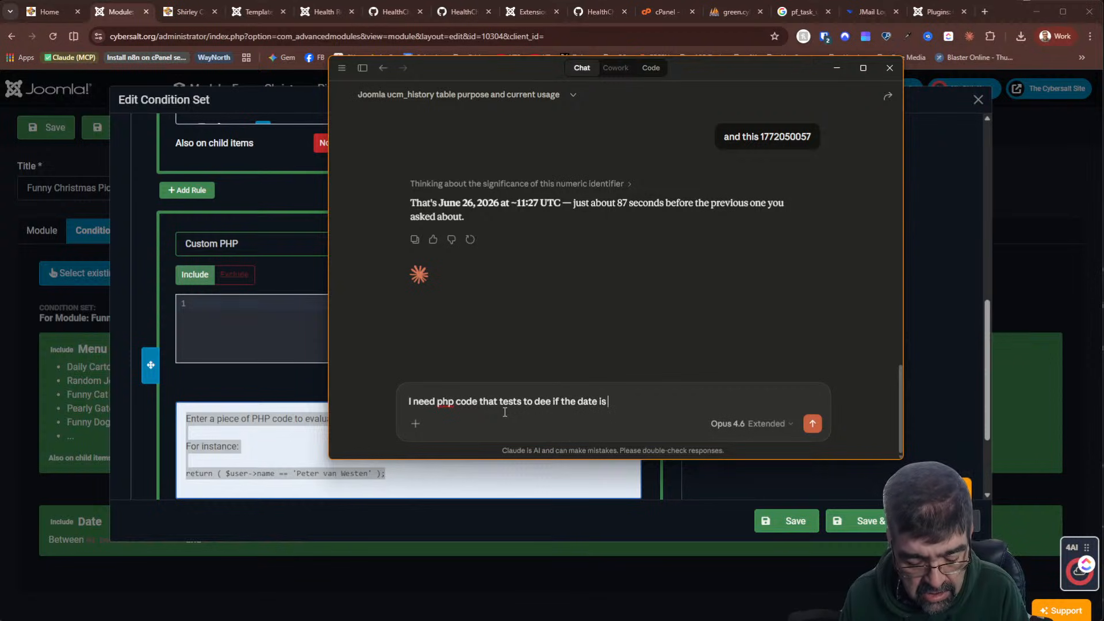
{"action": "type", "text": "Decemb"}
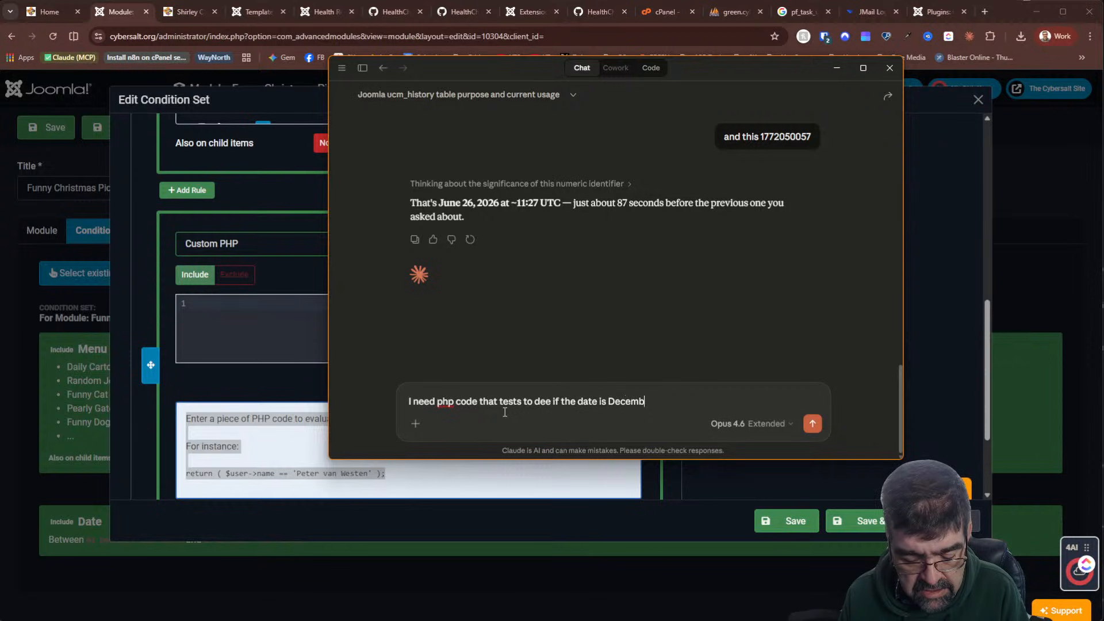
{"action": "type", "text": "er 1"}
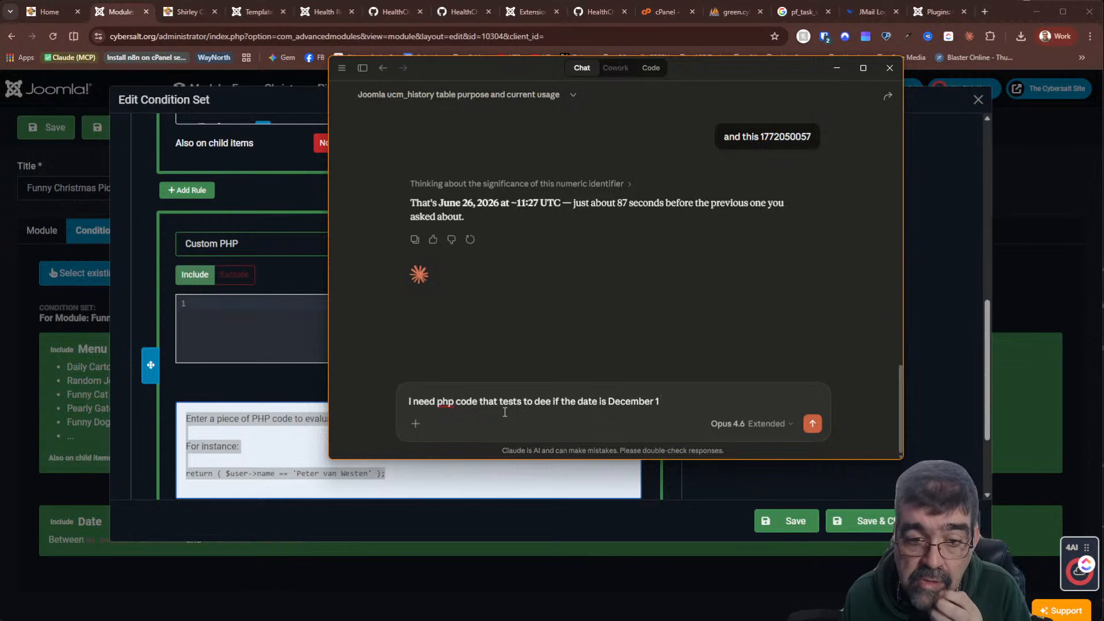
{"action": "type", "text": " throgh to decew"}
{"action": "type", "text": "mber"}
{"action": "key", "text": "BackSpace"}
{"action": "key", "text": "BackSpace"}
{"action": "key", "text": "BackSpace"}
{"action": "key", "text": "BackSpace"}
{"action": "key", "text": "BackSpace"}
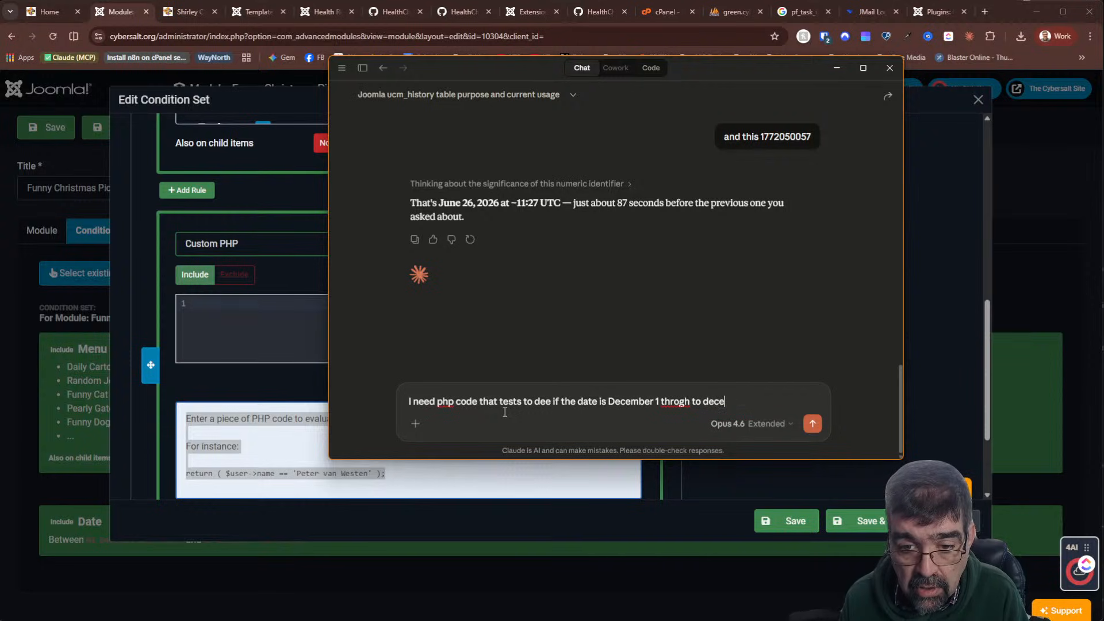
{"action": "type", "text": "mber 26th"}
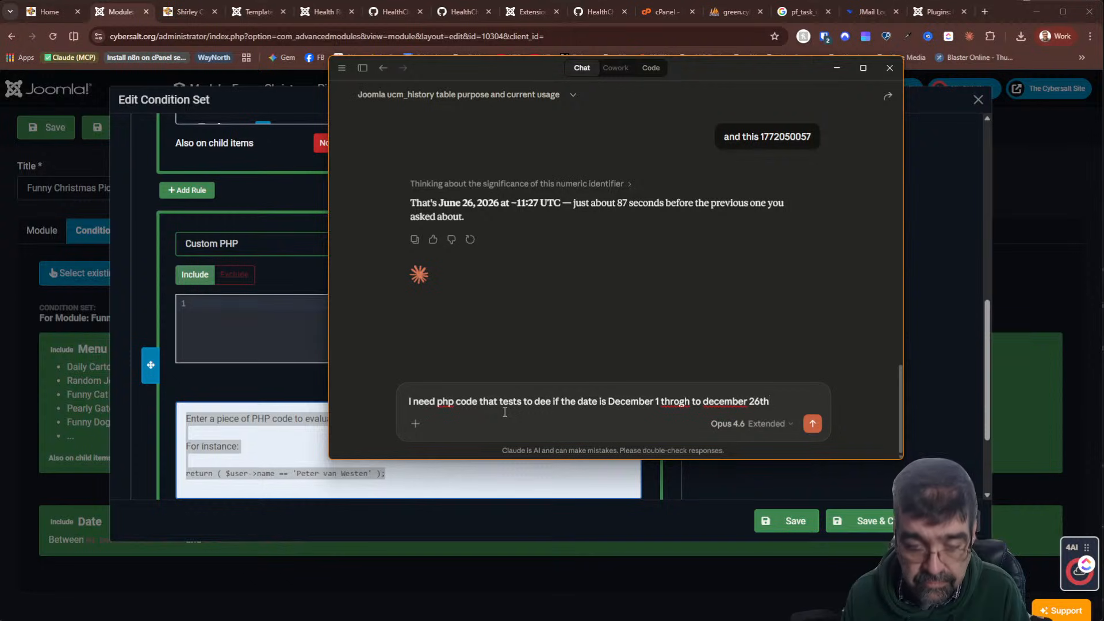
{"action": "type", "text": ". Here is a s"}
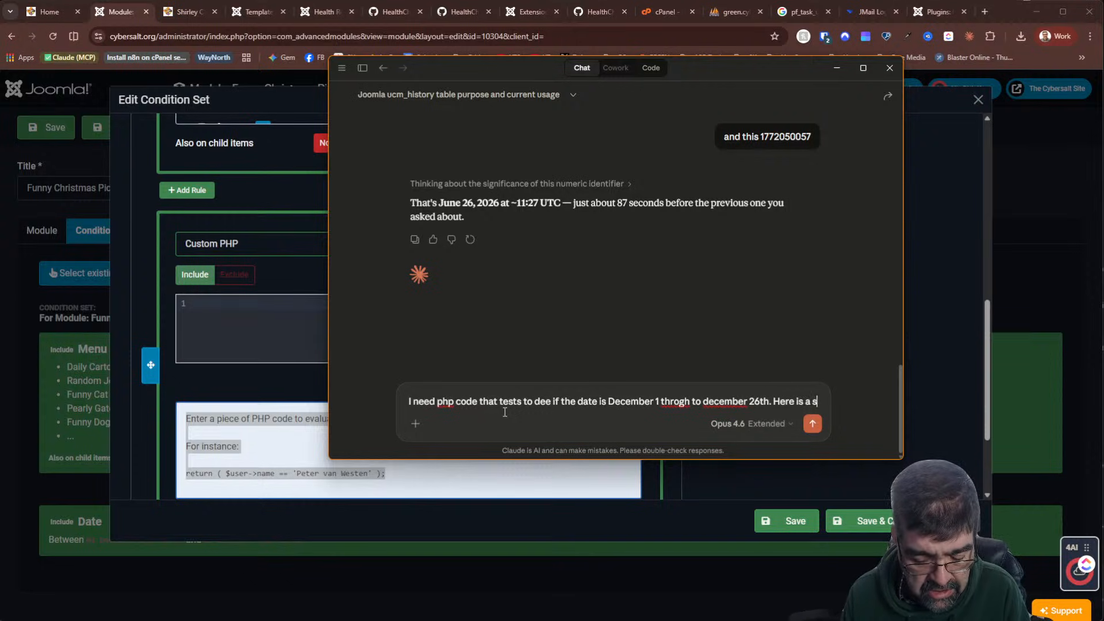
{"action": "type", "text": "amle for tsting"}
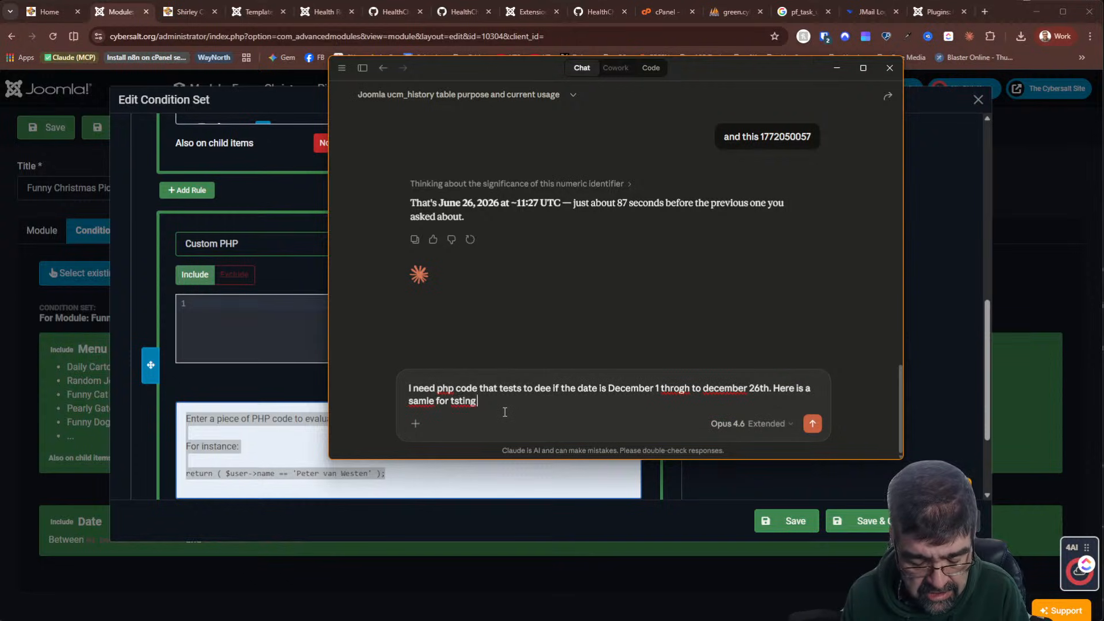
{"action": "key", "text": "ctrl+v"}
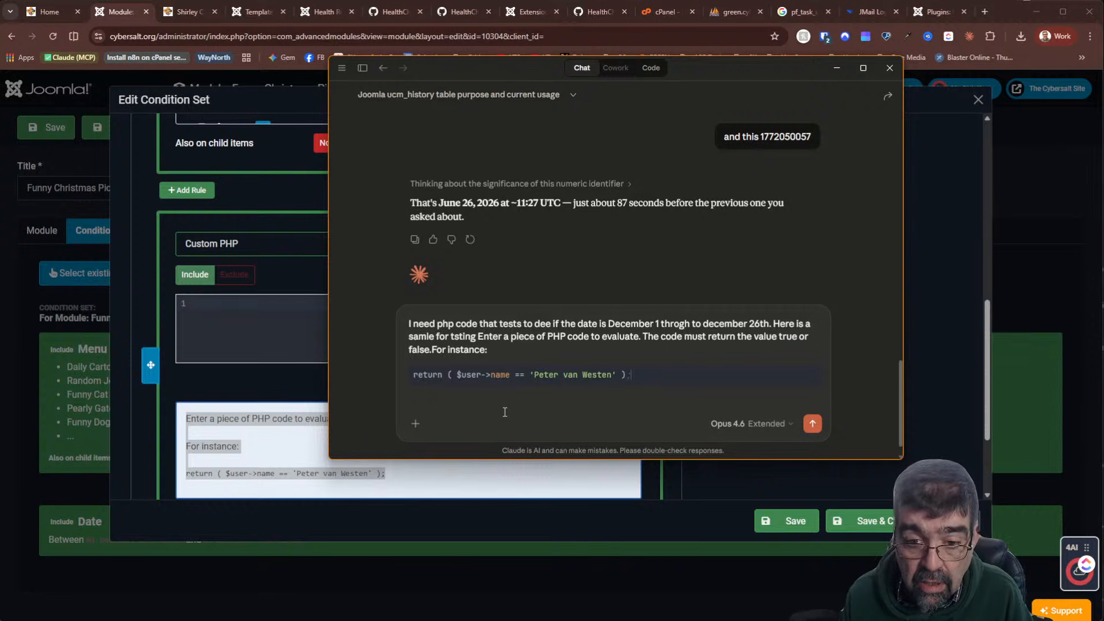
{"action": "key", "text": "Return"}
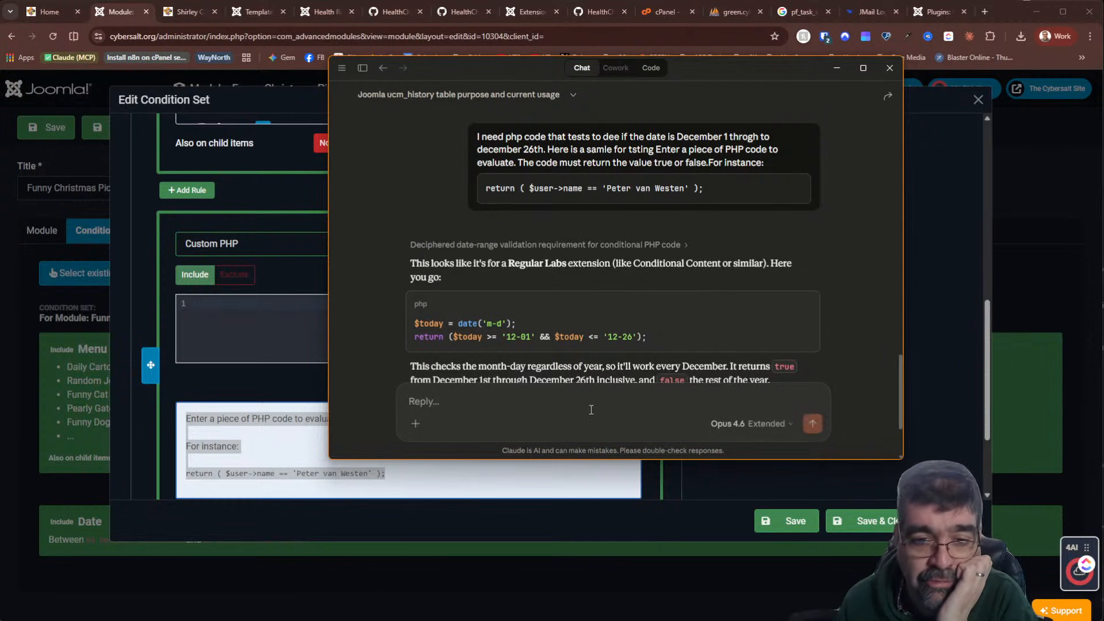
Copy Claude's generated date-check code and return to the Joomla editor
{"action": "scroll", "coordinate": [687, 195], "scroll_direction": "down", "scroll_amount": 2}
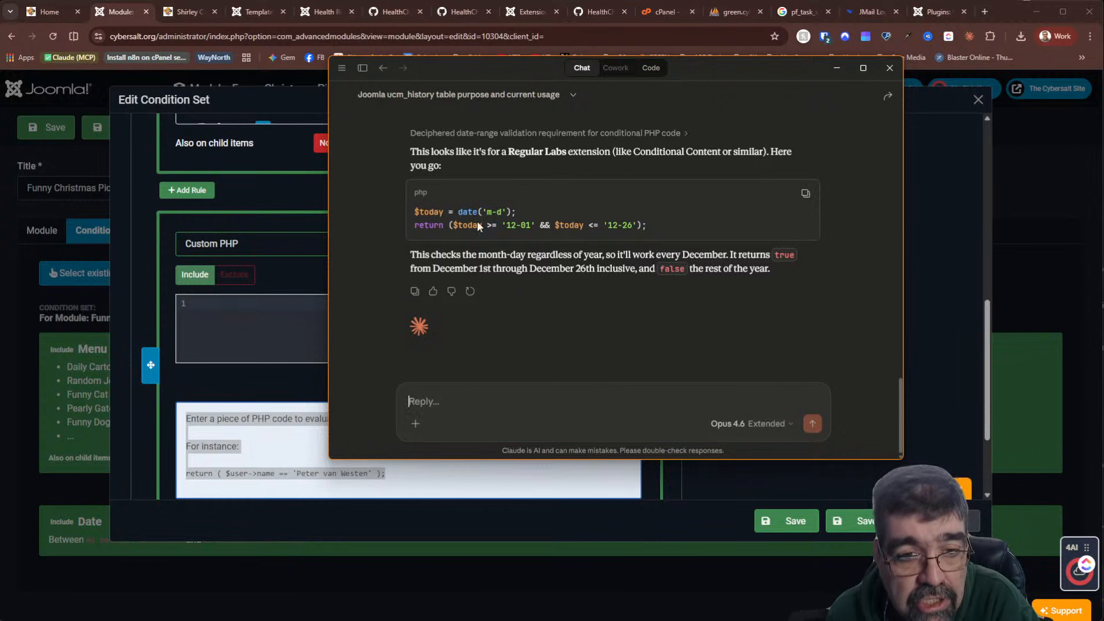
{"action": "left_click", "coordinate": [803, 195]}
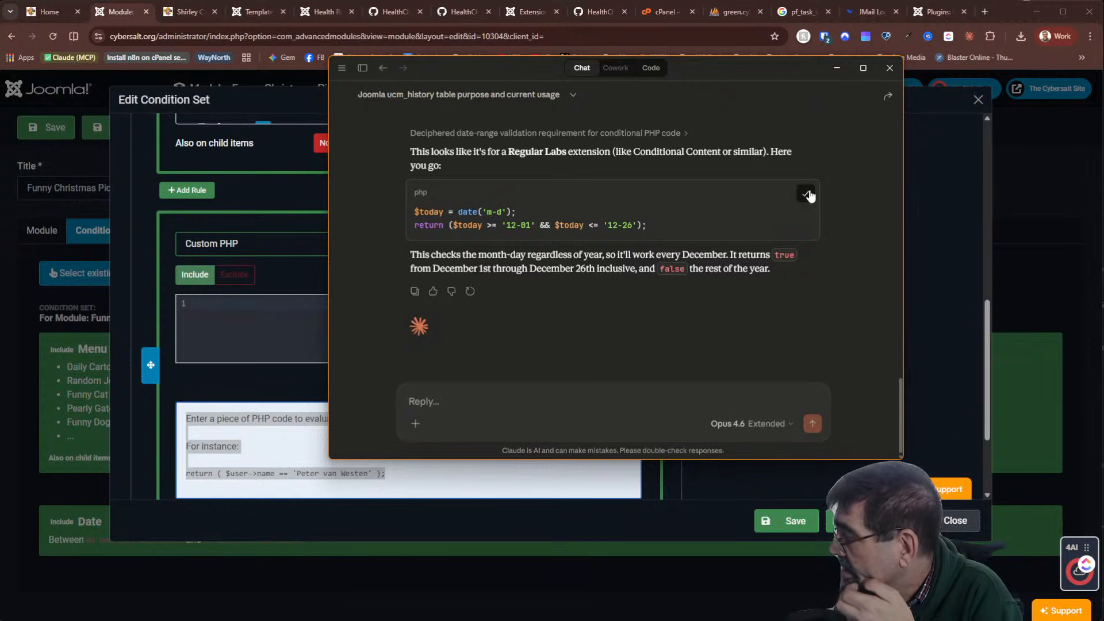
{"action": "left_click", "coordinate": [294, 311]}
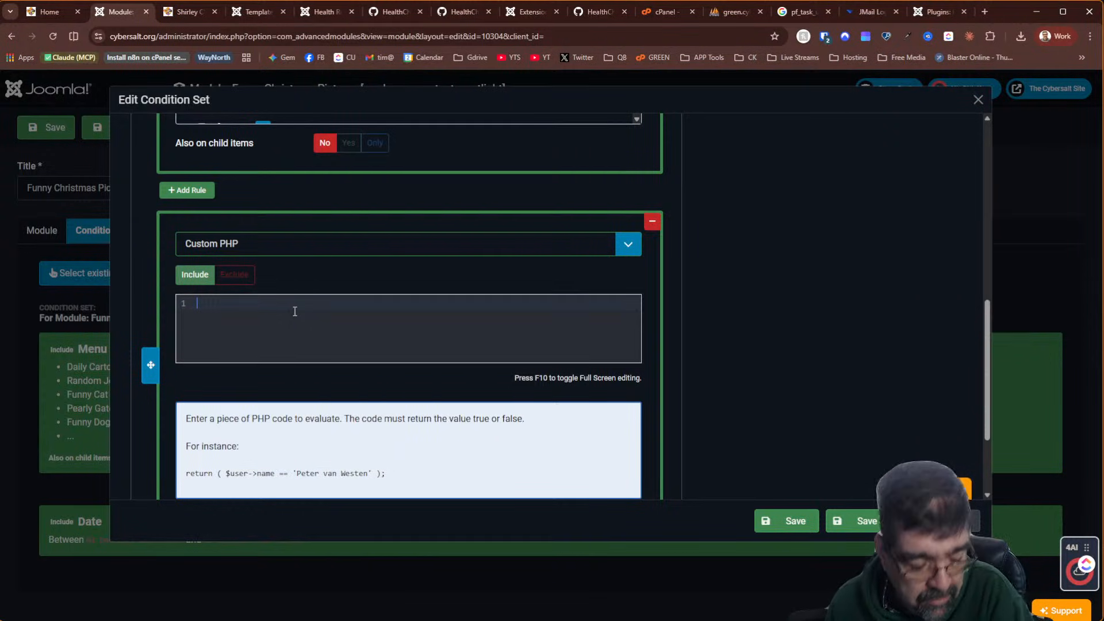
Paste the December 1–26 date-check code into the Custom PHP rule and save the condition set
{"action": "key", "text": "ctrl+v"}
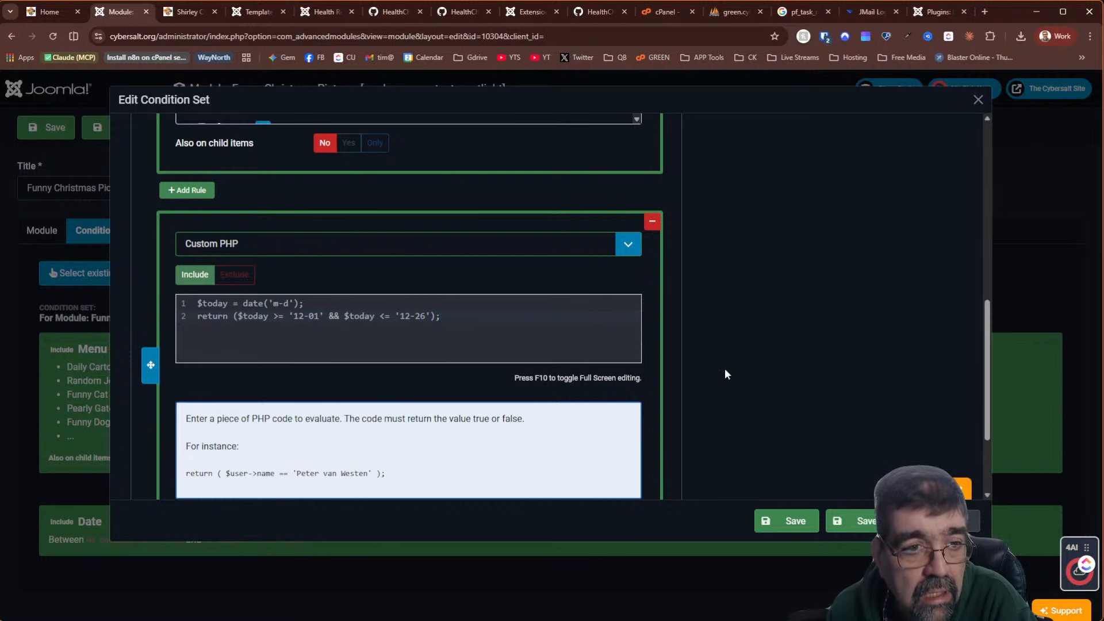
{"action": "scroll", "coordinate": [726, 374], "scroll_direction": "up", "scroll_amount": 5}
{"action": "scroll", "coordinate": [725, 374], "scroll_direction": "up", "scroll_amount": 4}
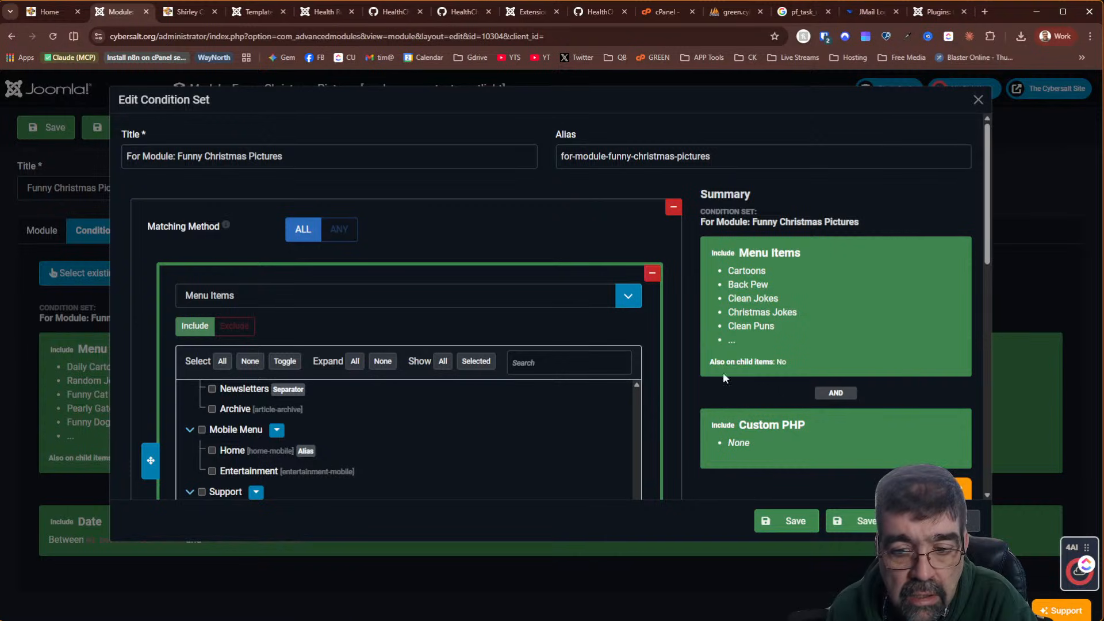
{"action": "left_click", "coordinate": [889, 521]}
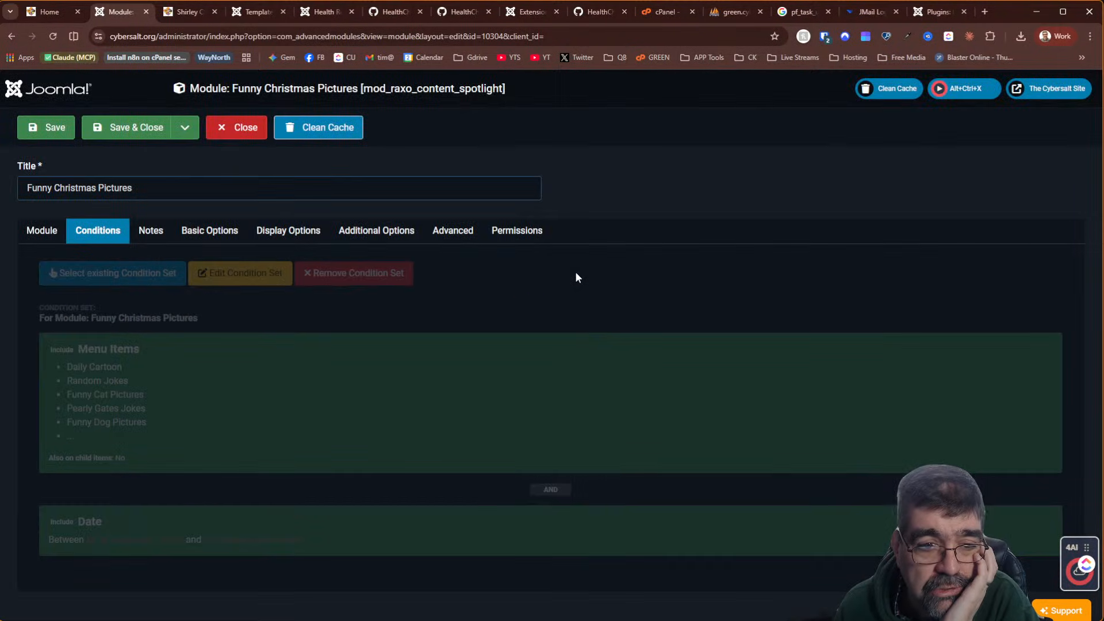
{"action": "scroll", "coordinate": [218, 401], "scroll_direction": "down", "scroll_amount": 1}
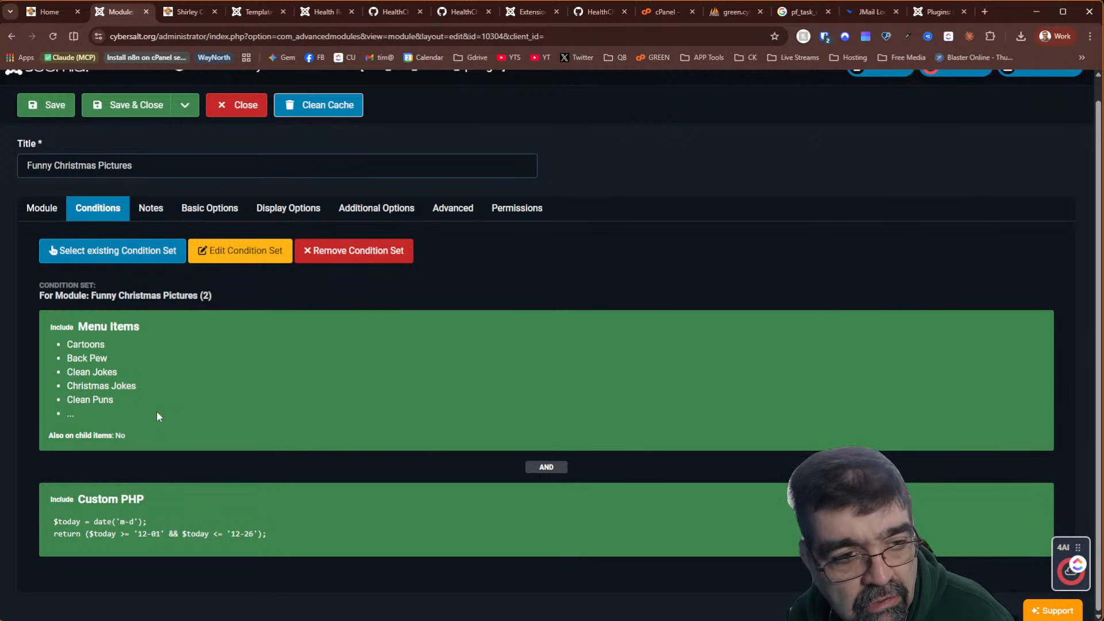
Retitle the condition set 'Show December 1 - 26', clear its alias, and save both set and module
{"action": "left_click", "coordinate": [245, 260]}
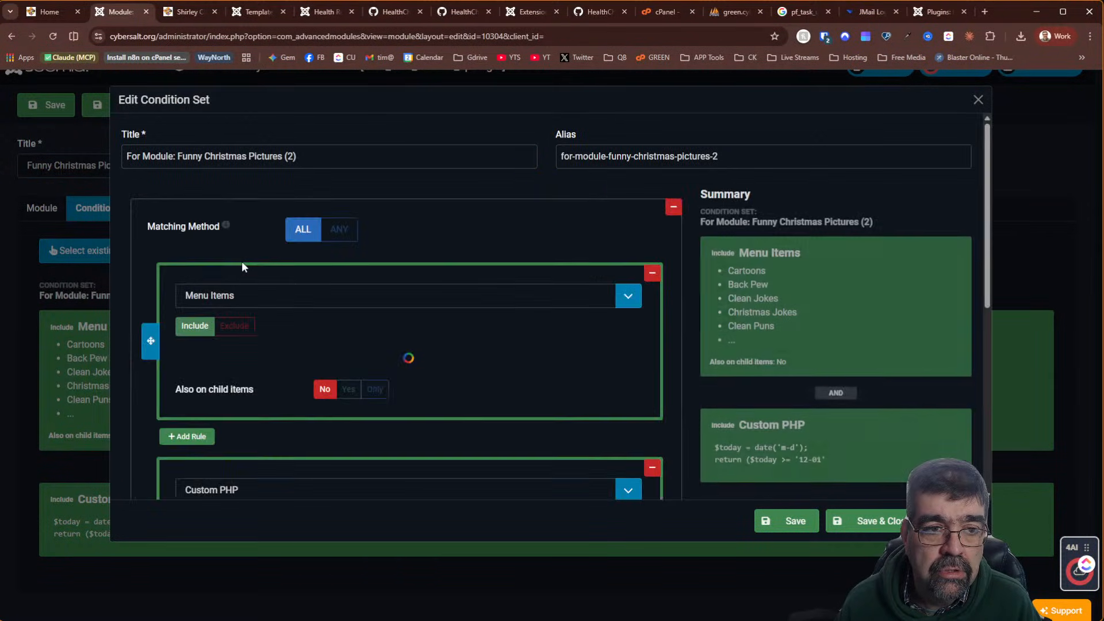
{"action": "left_click_drag", "start_coordinate": [299, 156], "coordinate": [126, 160]}
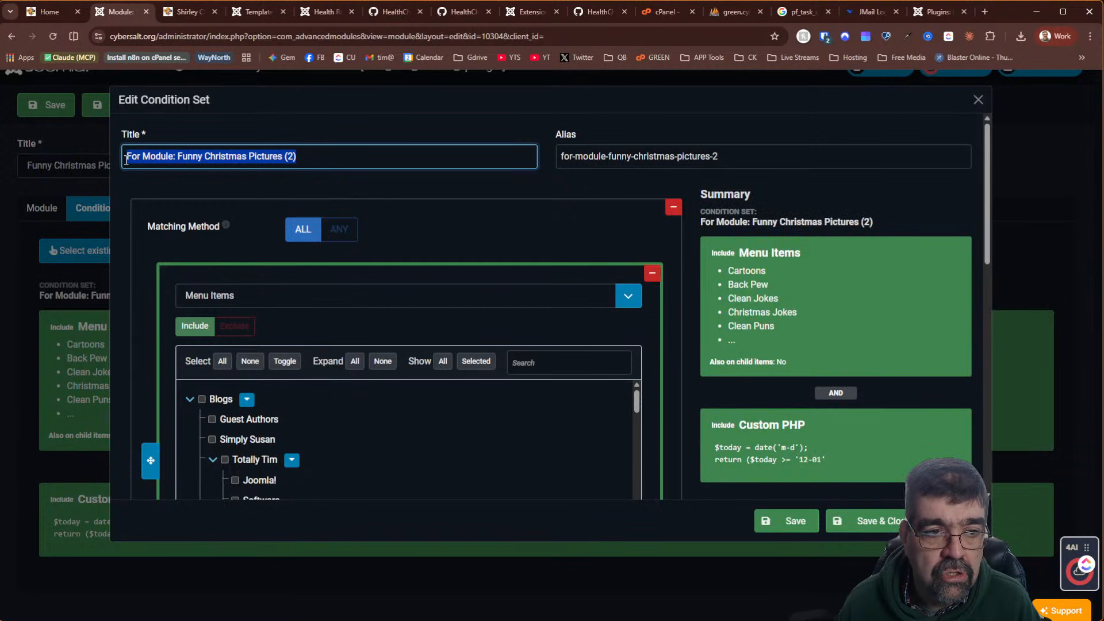
{"action": "type", "text": "Show"}
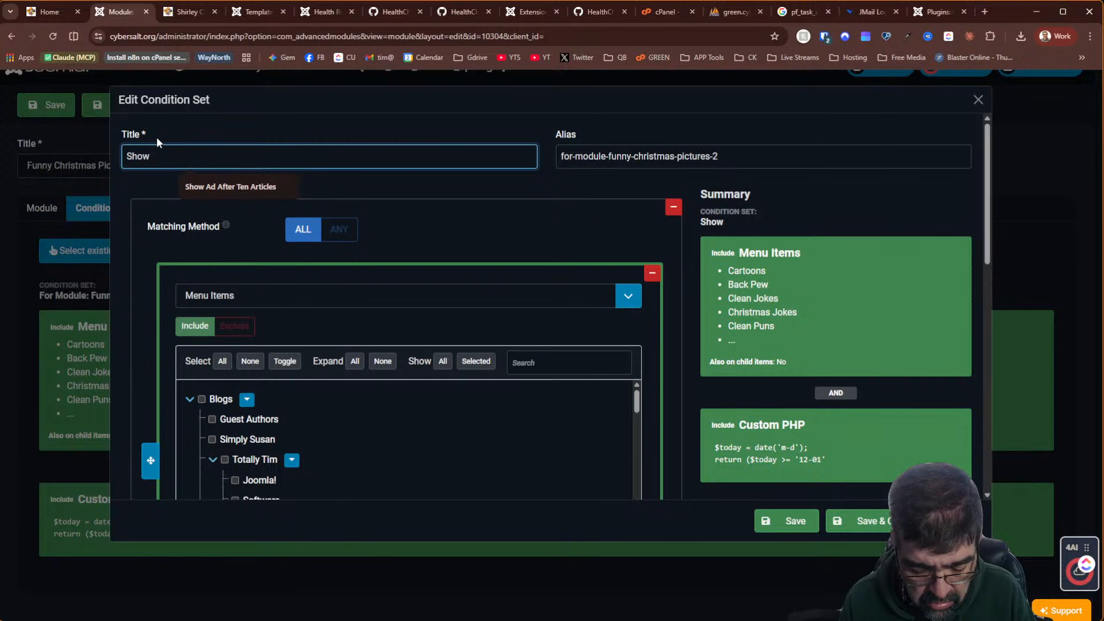
{"action": "type", "text": " De"}
{"action": "type", "text": "cemb"}
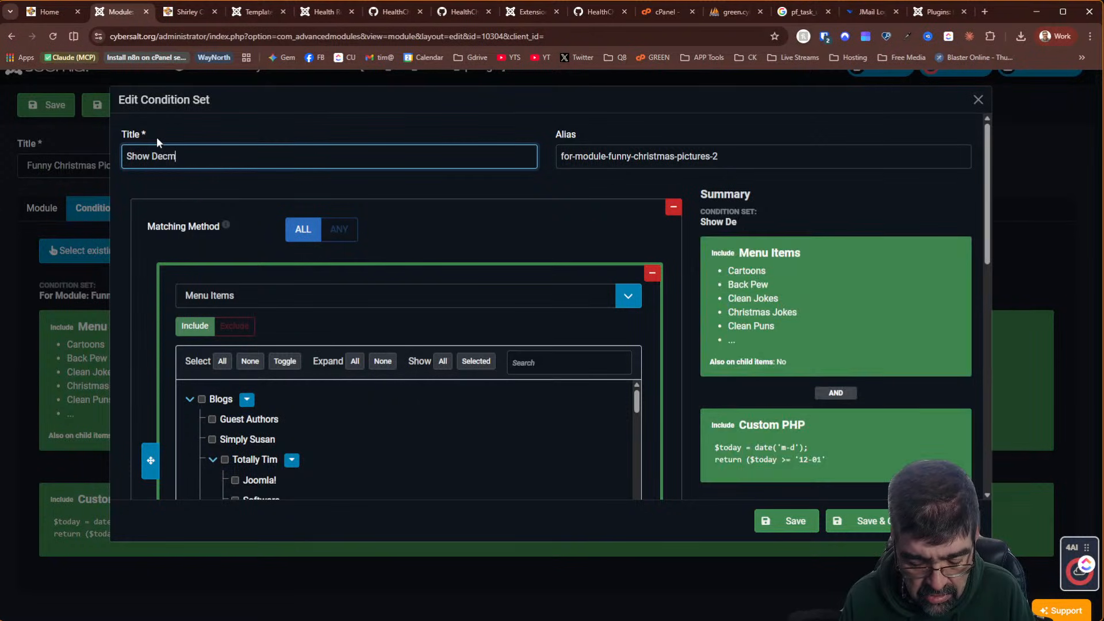
{"action": "type", "text": "er "}
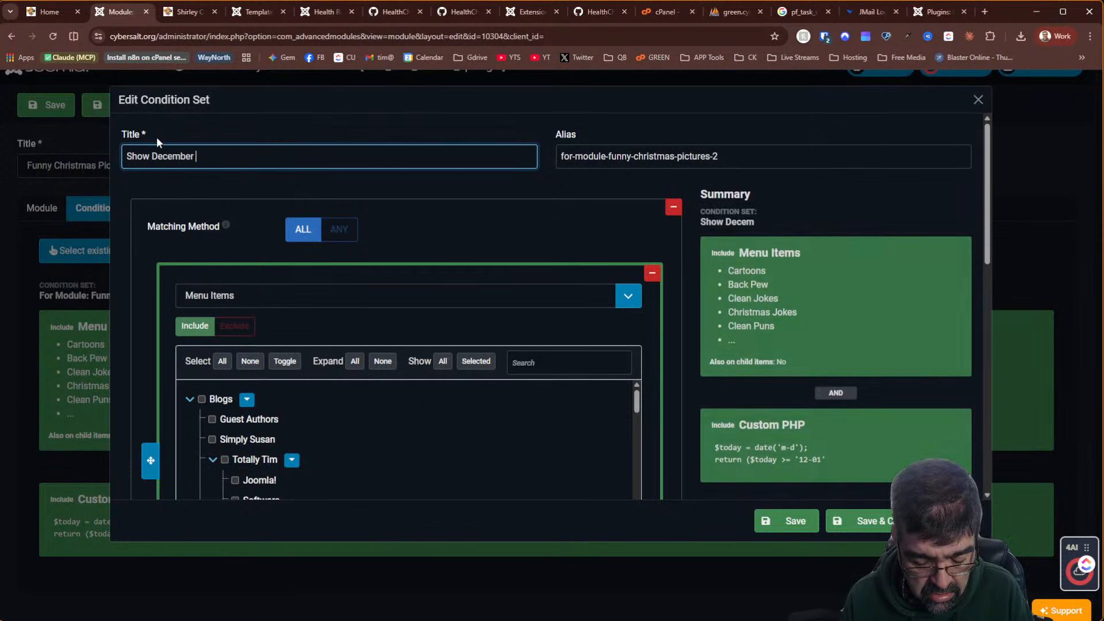
{"action": "type", "text": "1 1"}
{"action": "key", "text": "BackSpace"}
{"action": "type", "text": "-26"}
{"action": "key", "text": "Left"}
{"action": "key", "text": "Left"}
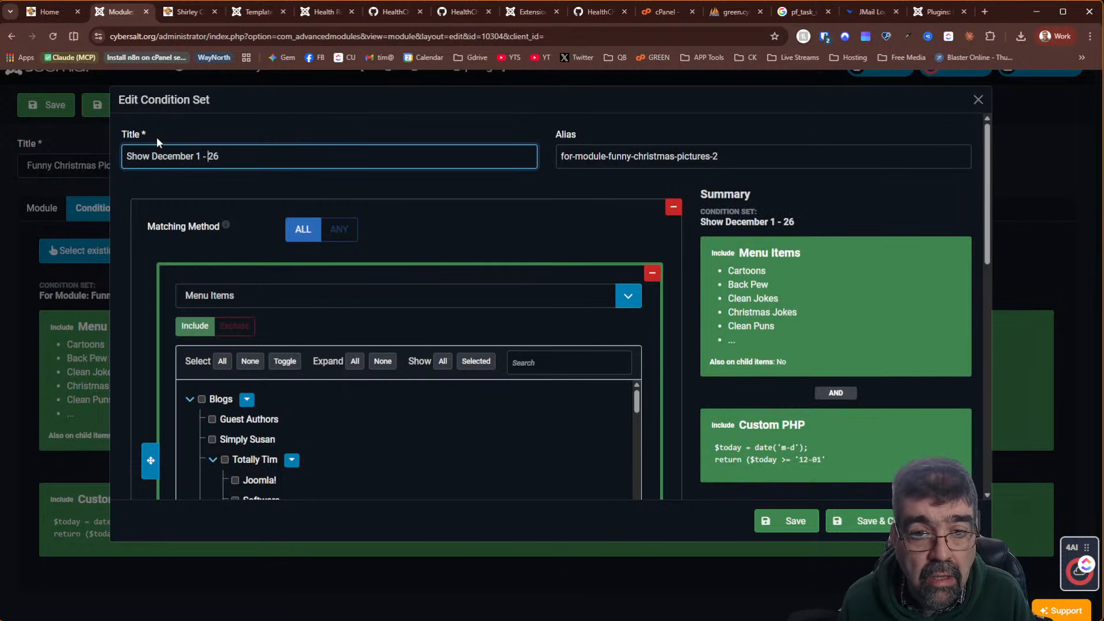
{"action": "key", "text": "Tab"}
{"action": "key", "text": "BackSpace"}
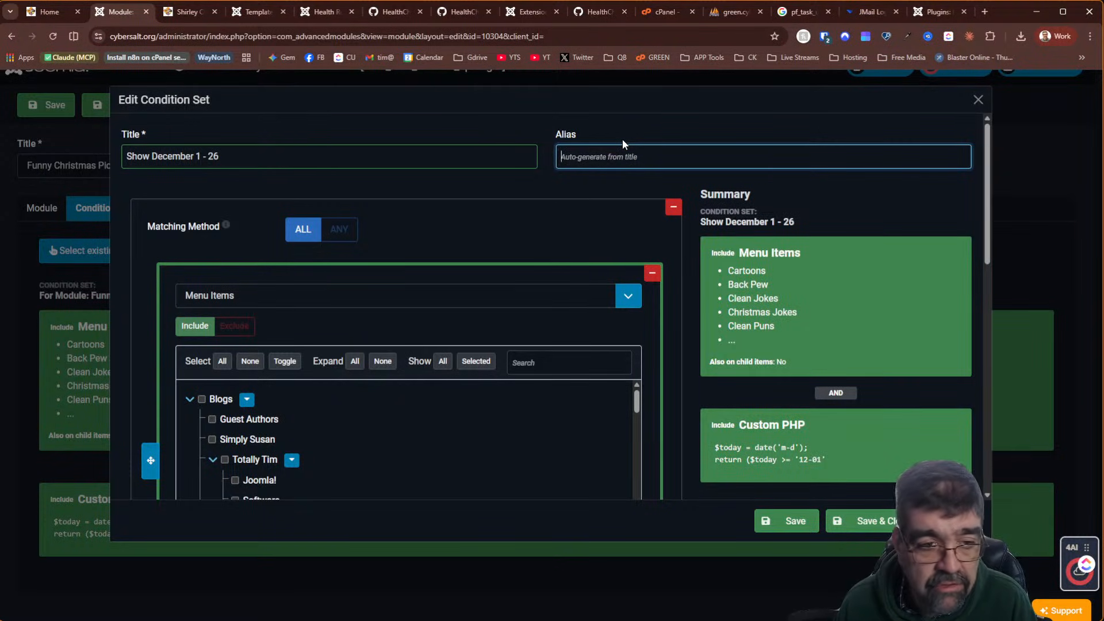
{"action": "left_click", "coordinate": [860, 521]}
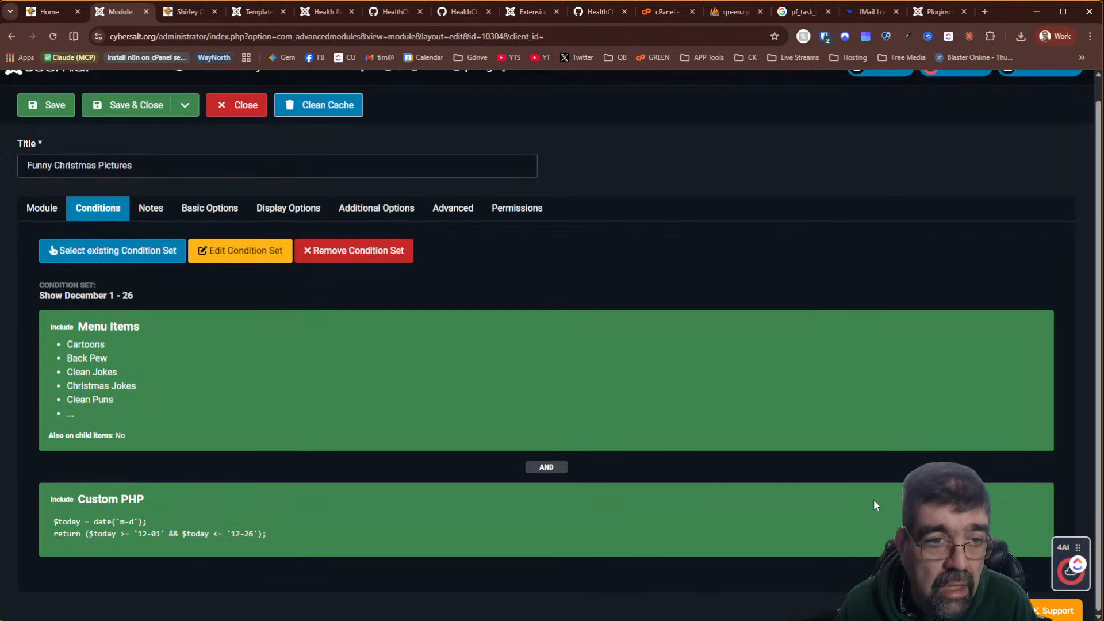
{"action": "left_click", "coordinate": [143, 111]}
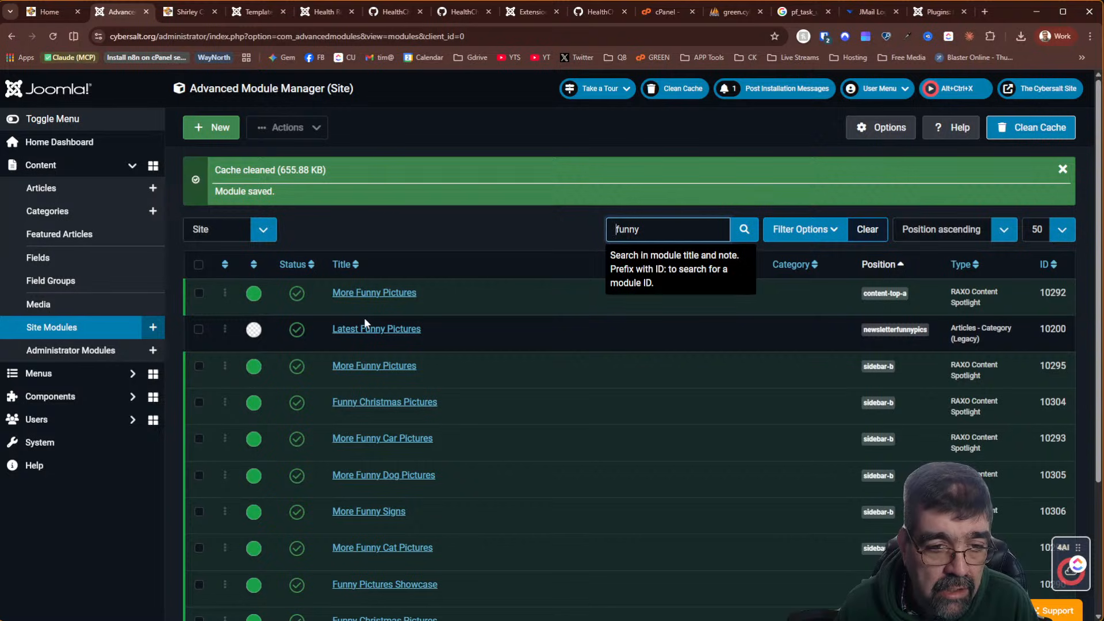
Reopen Funny Christmas Pictures (10304) to confirm the Show December 1 - 26 set, then close it
{"action": "left_click", "coordinate": [393, 405]}
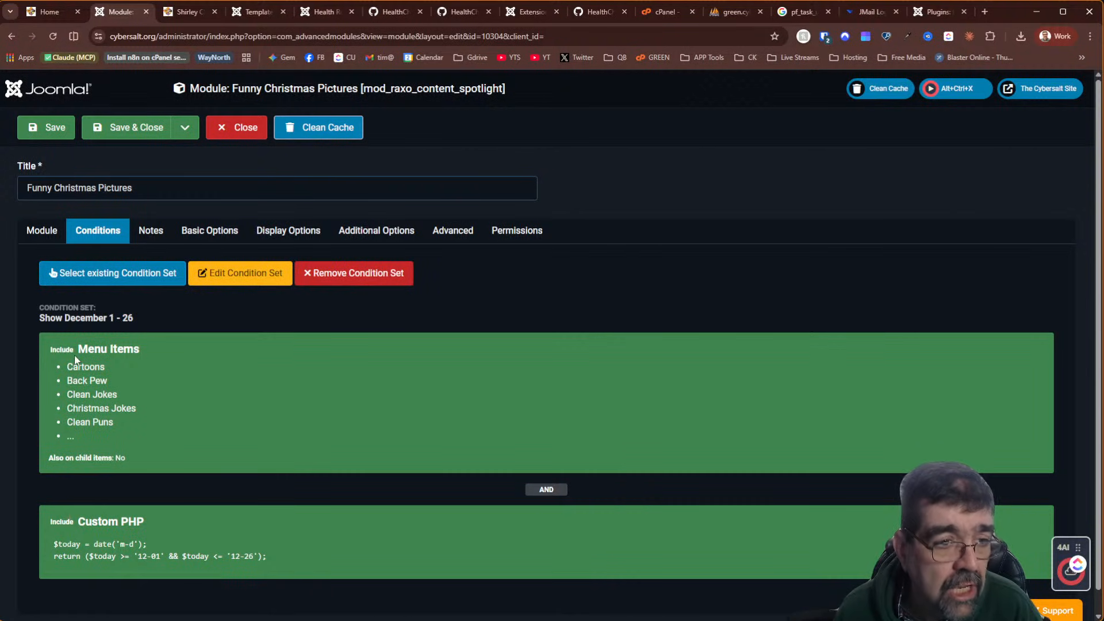
{"action": "left_click", "coordinate": [244, 131]}
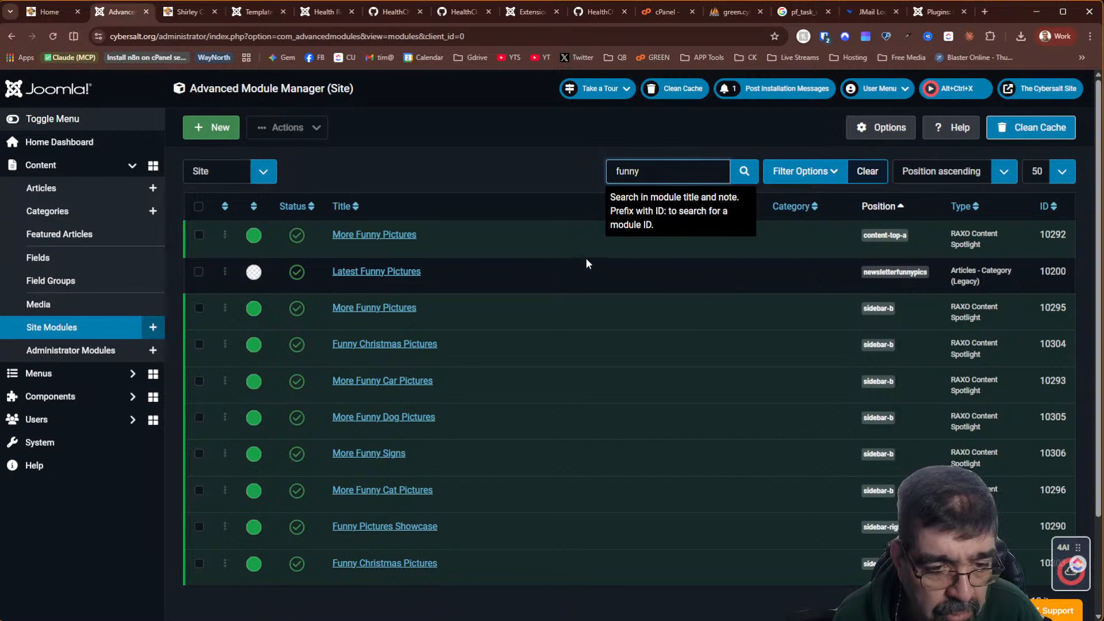
{"action": "scroll", "coordinate": [555, 257], "scroll_direction": "down", "scroll_amount": 2}
{"action": "scroll", "coordinate": [556, 257], "scroll_direction": "down", "scroll_amount": 1}
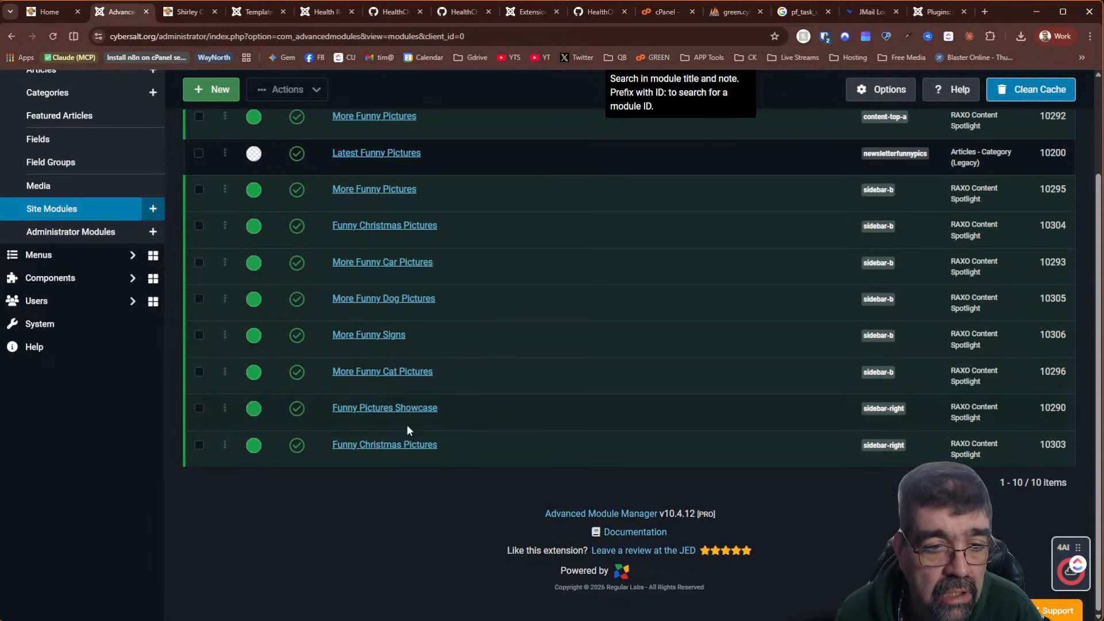
Open Funny Christmas Pictures module 10303 and view its conditions, which list only Funny menu items
{"action": "left_click", "coordinate": [384, 448]}
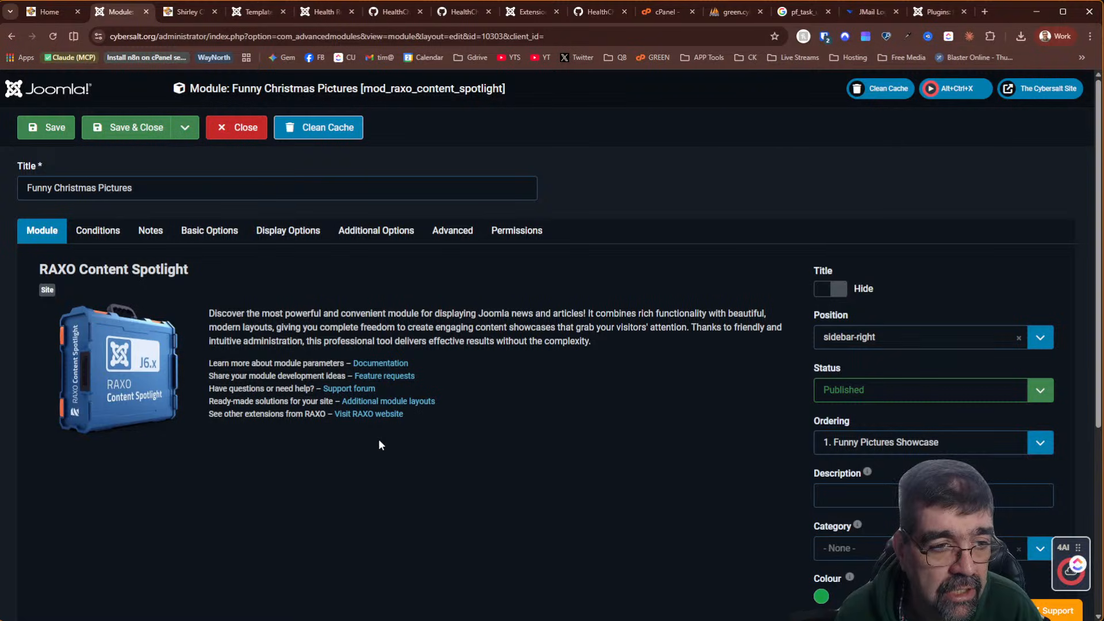
{"action": "left_click", "coordinate": [102, 232]}
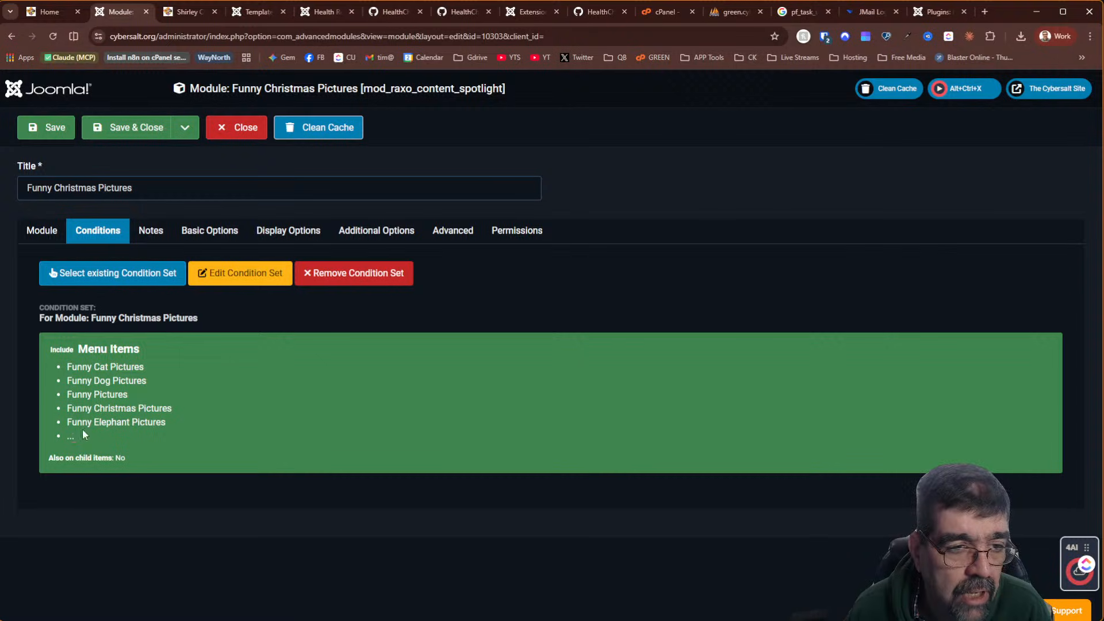
Assign the existing 'Show December 1 - 26' condition set to this module by searching 'show'
{"action": "left_click", "coordinate": [176, 278]}
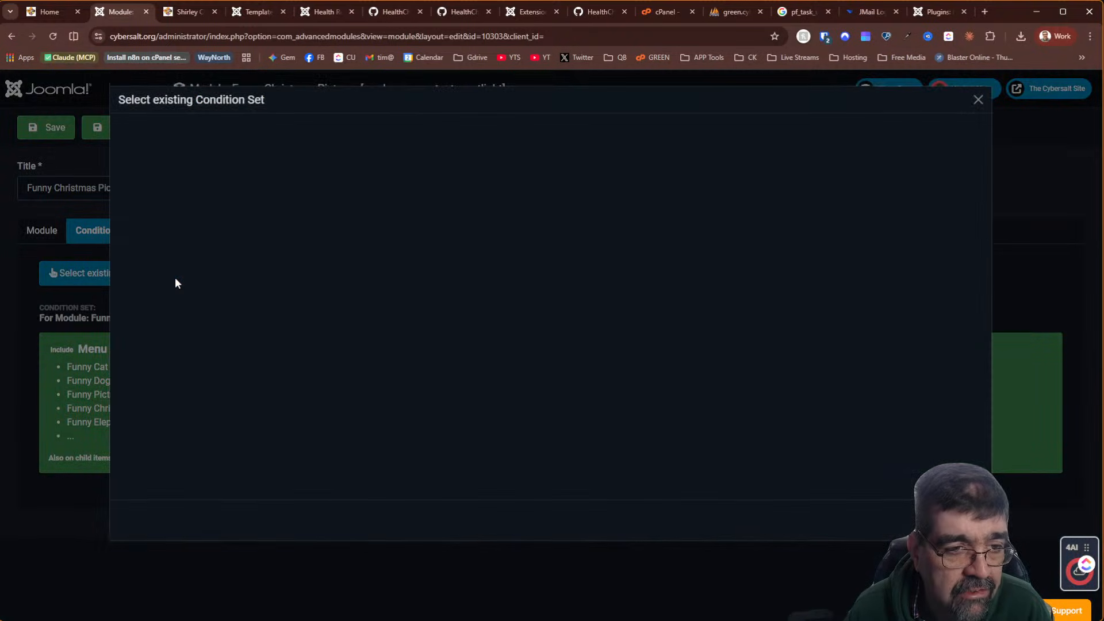
{"action": "left_click", "coordinate": [549, 139]}
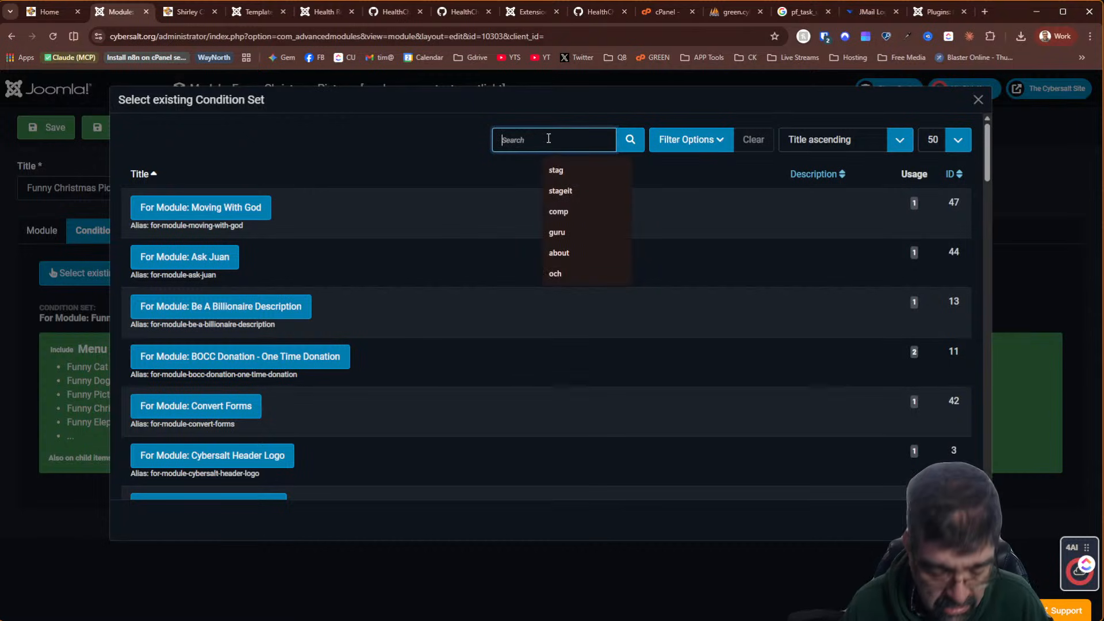
{"action": "type", "text": "show"}
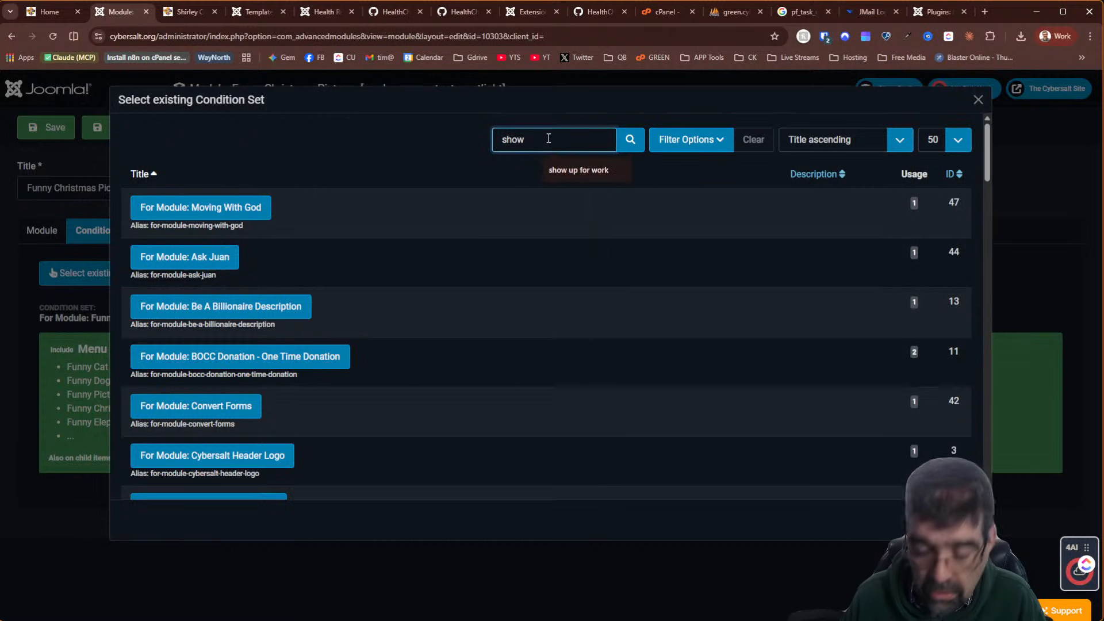
{"action": "key", "text": "Return"}
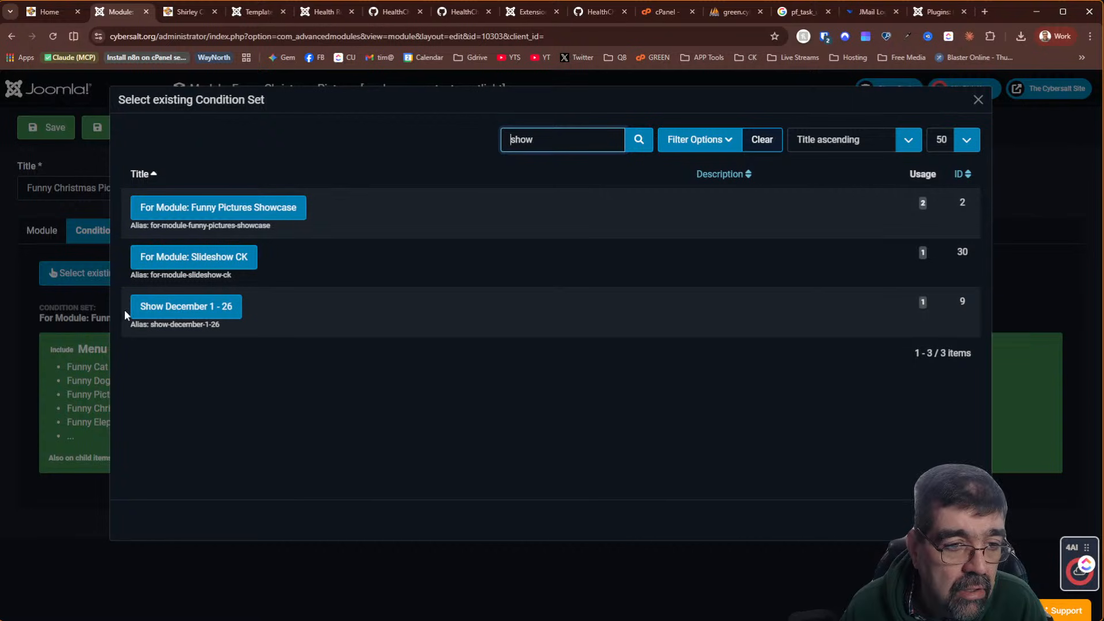
{"action": "left_click", "coordinate": [178, 306]}
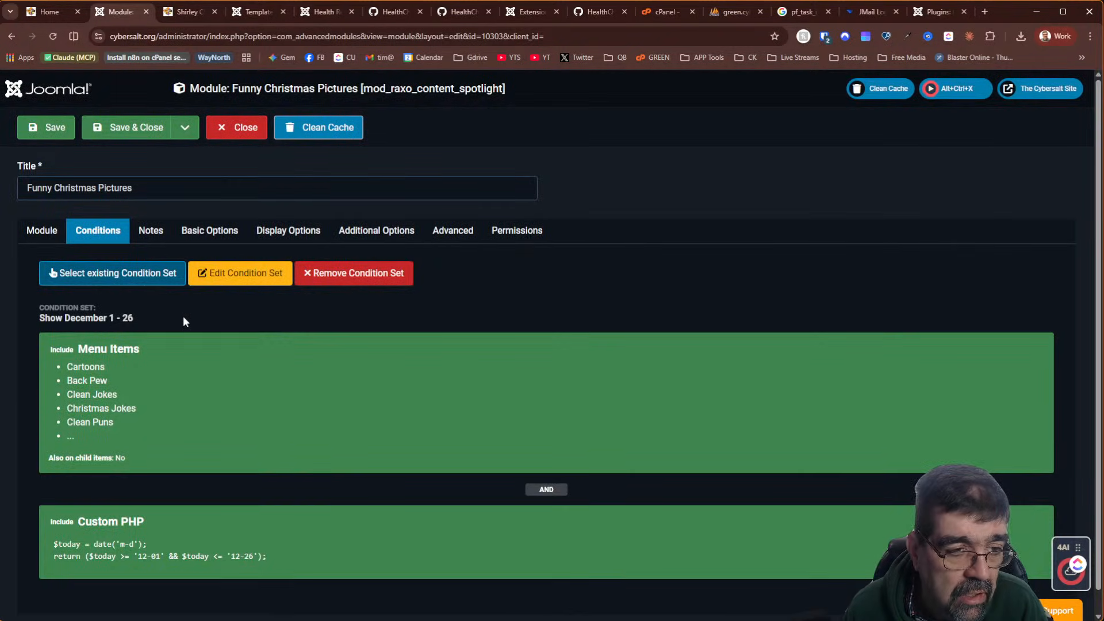
{"action": "left_click", "coordinate": [240, 274]}
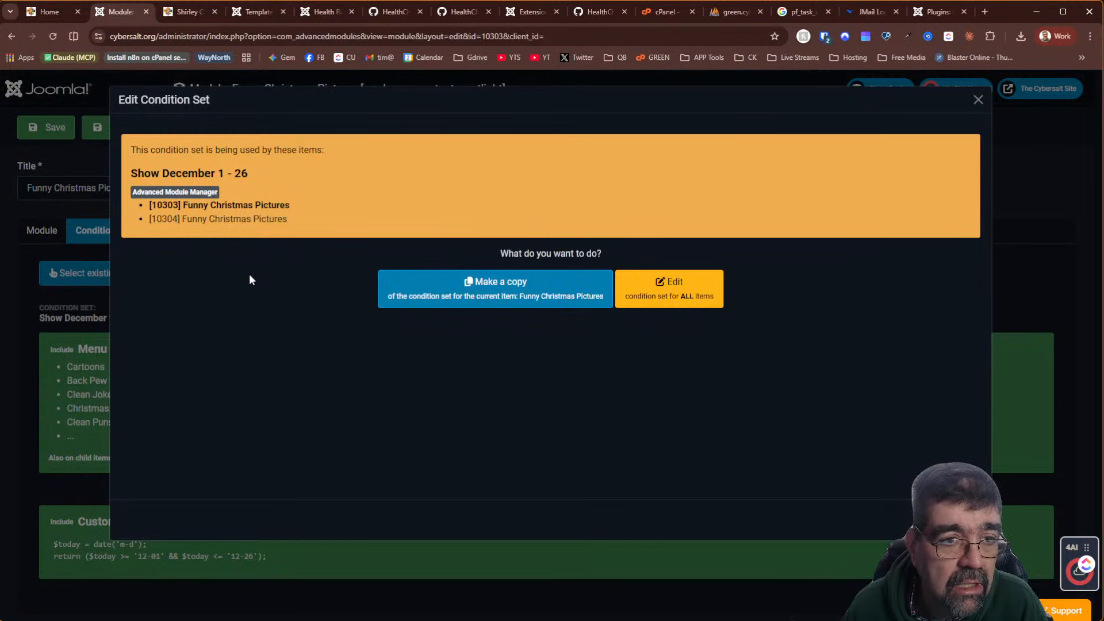
Edit the shared 'Show December 1 - 26' set for all modules, review its menu-item rule, and save it
{"action": "left_click", "coordinate": [670, 302]}
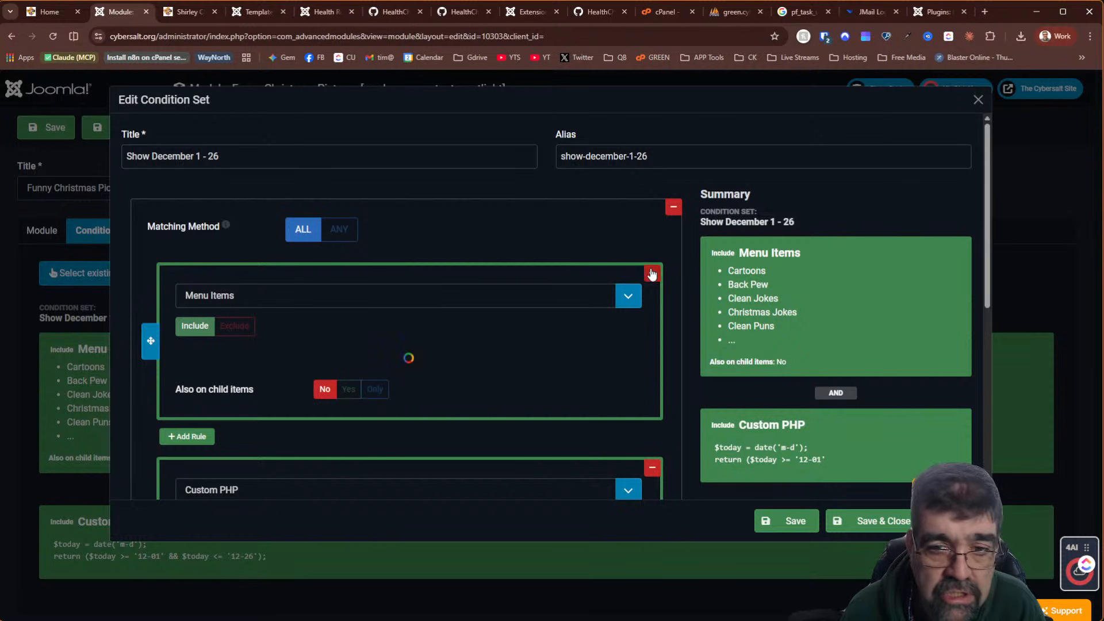
{"action": "scroll", "coordinate": [604, 204], "scroll_direction": "down", "scroll_amount": 5}
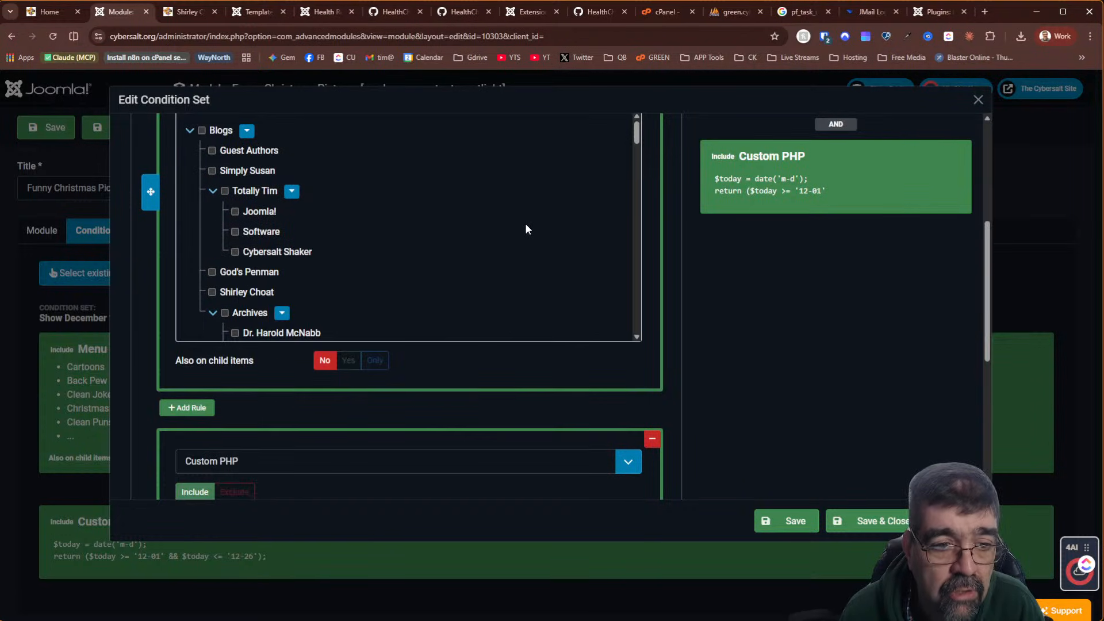
{"action": "scroll", "coordinate": [461, 211], "scroll_direction": "down", "scroll_amount": 5}
{"action": "scroll", "coordinate": [375, 208], "scroll_direction": "down", "scroll_amount": 10}
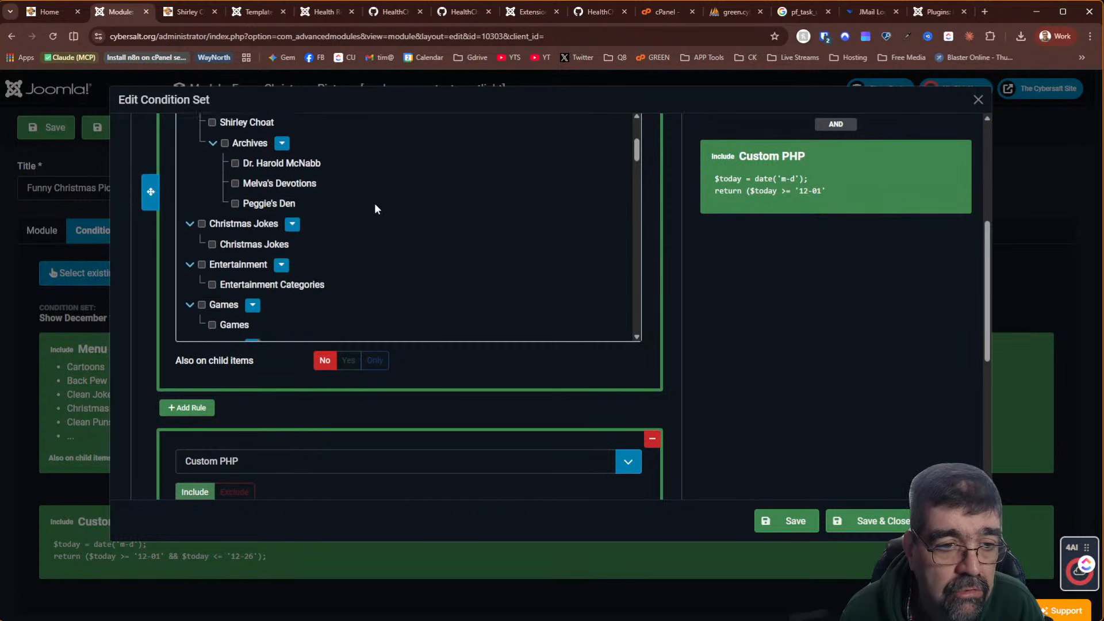
{"action": "scroll", "coordinate": [377, 208], "scroll_direction": "down", "scroll_amount": 10}
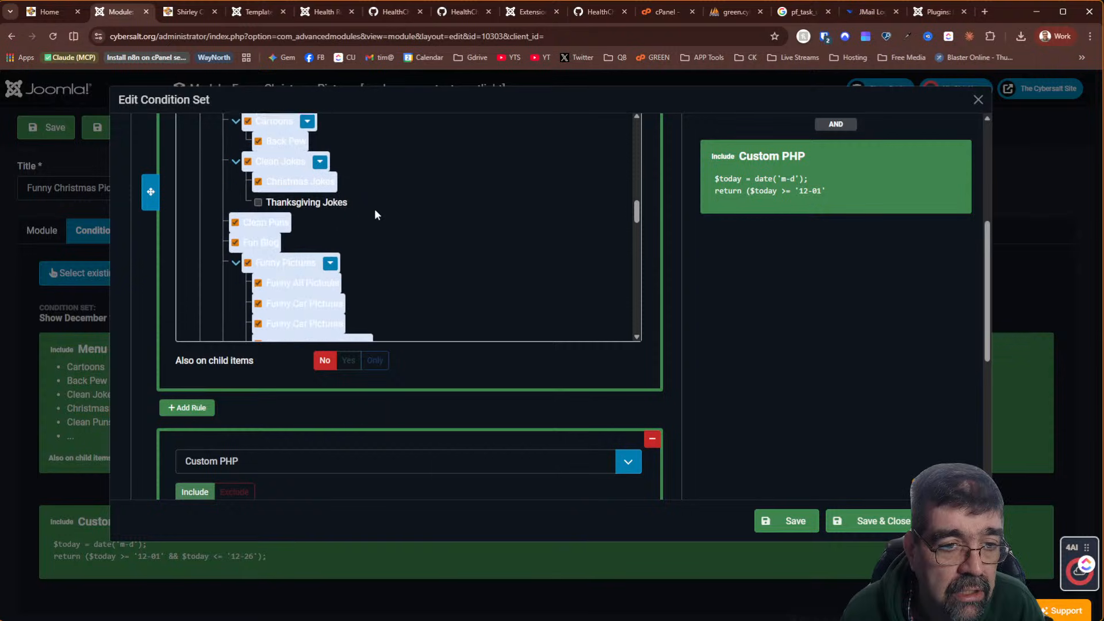
{"action": "scroll", "coordinate": [375, 211], "scroll_direction": "down", "scroll_amount": 10}
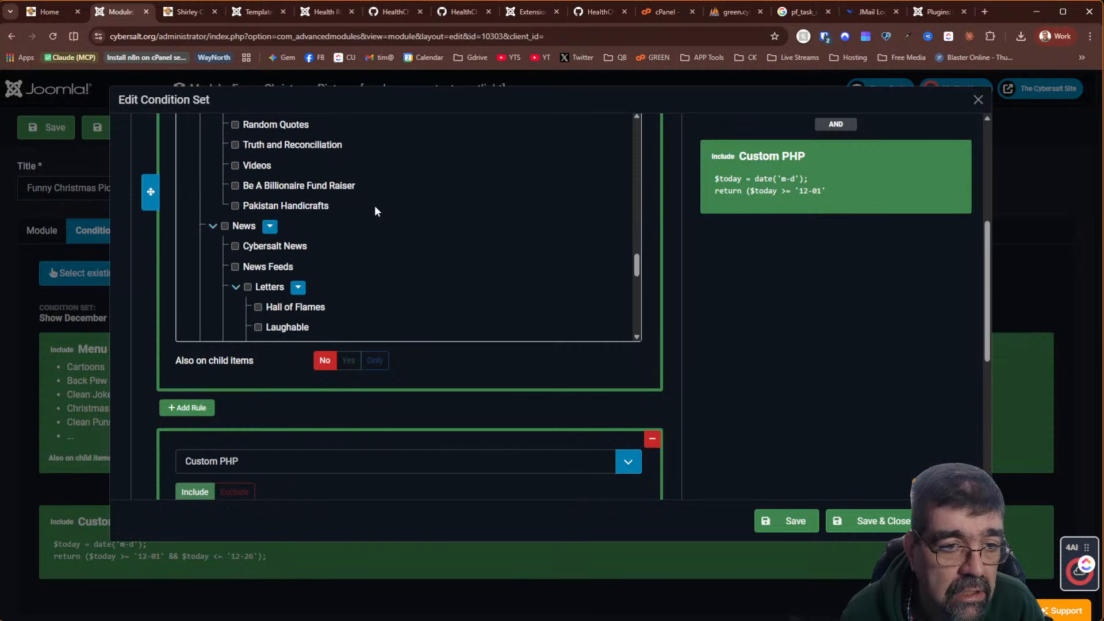
{"action": "scroll", "coordinate": [375, 211], "scroll_direction": "down", "scroll_amount": 10}
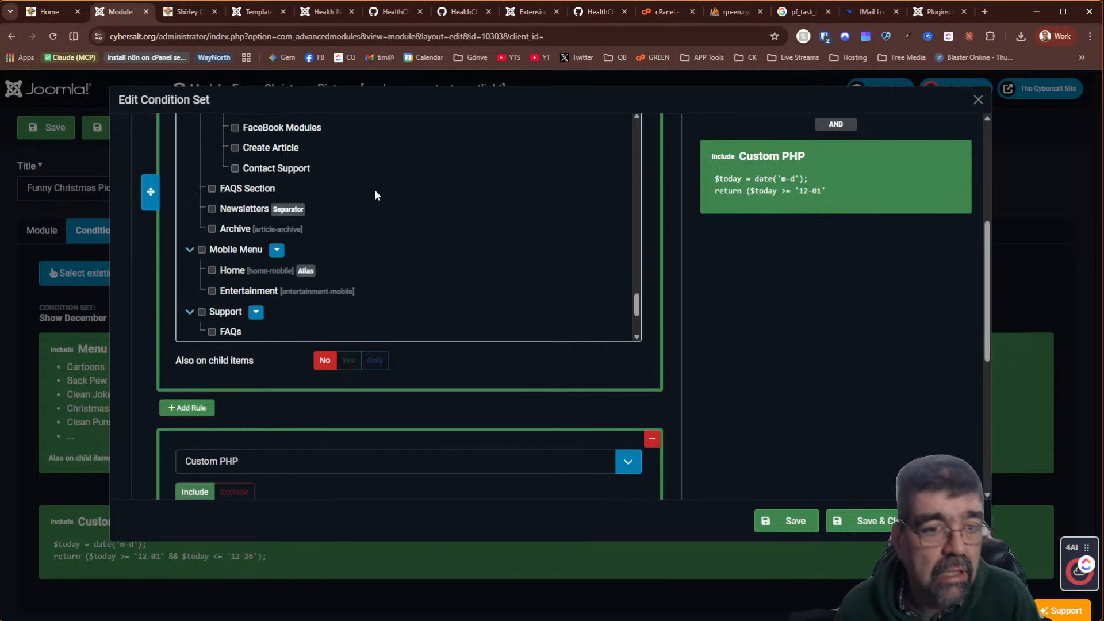
{"action": "scroll", "coordinate": [378, 175], "scroll_direction": "down", "scroll_amount": 3}
{"action": "scroll", "coordinate": [378, 209], "scroll_direction": "up", "scroll_amount": 10}
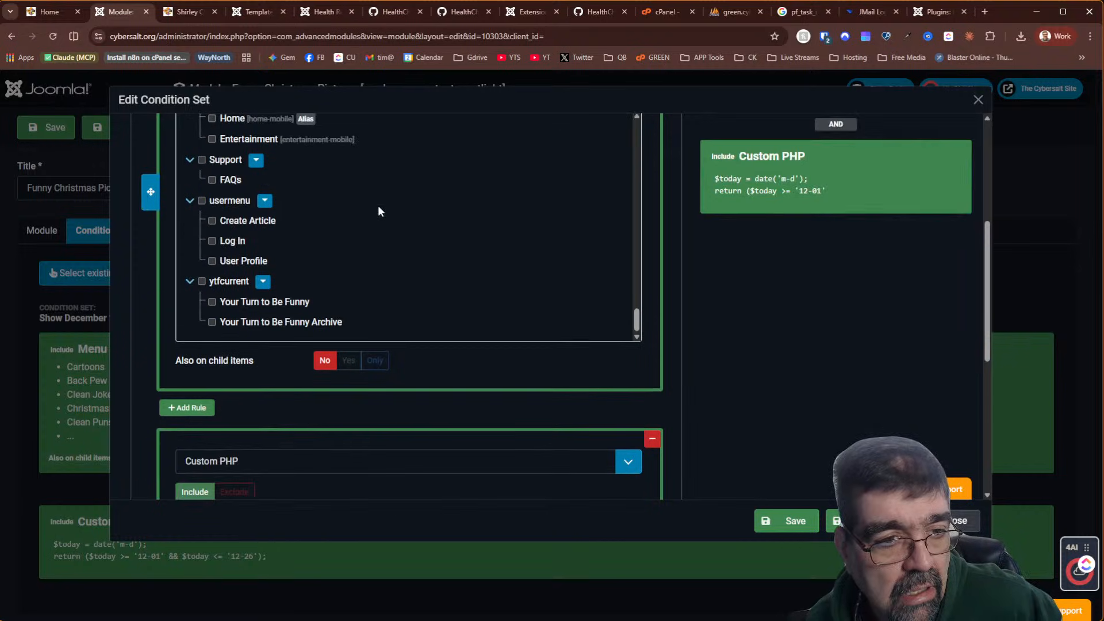
{"action": "scroll", "coordinate": [477, 356], "scroll_direction": "down", "scroll_amount": 5}
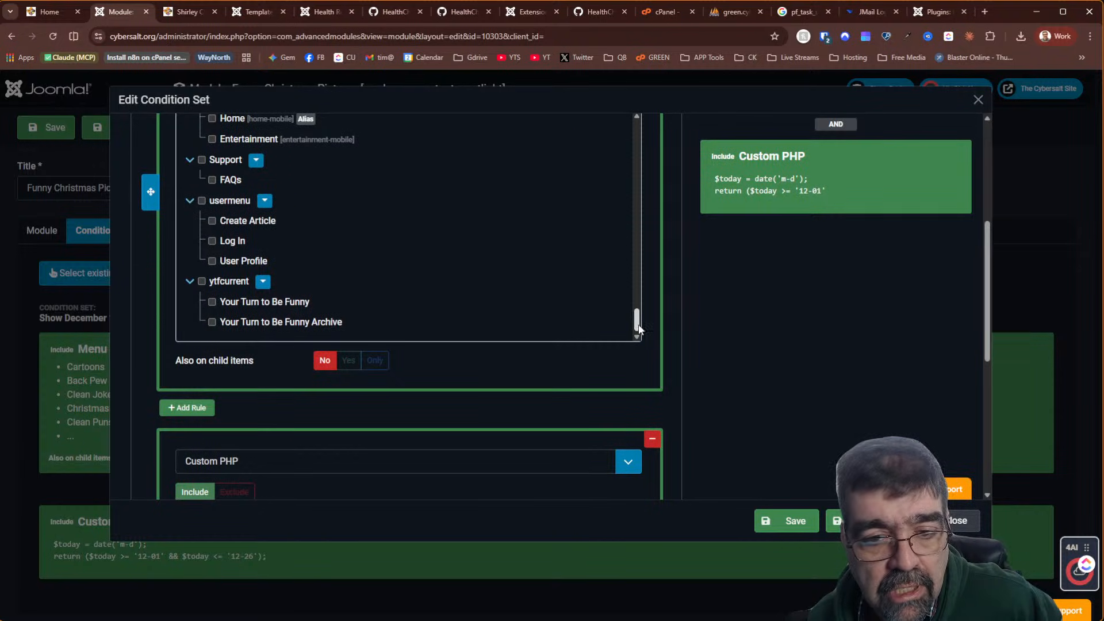
{"action": "left_click_drag", "start_coordinate": [637, 323], "coordinate": [643, 246]}
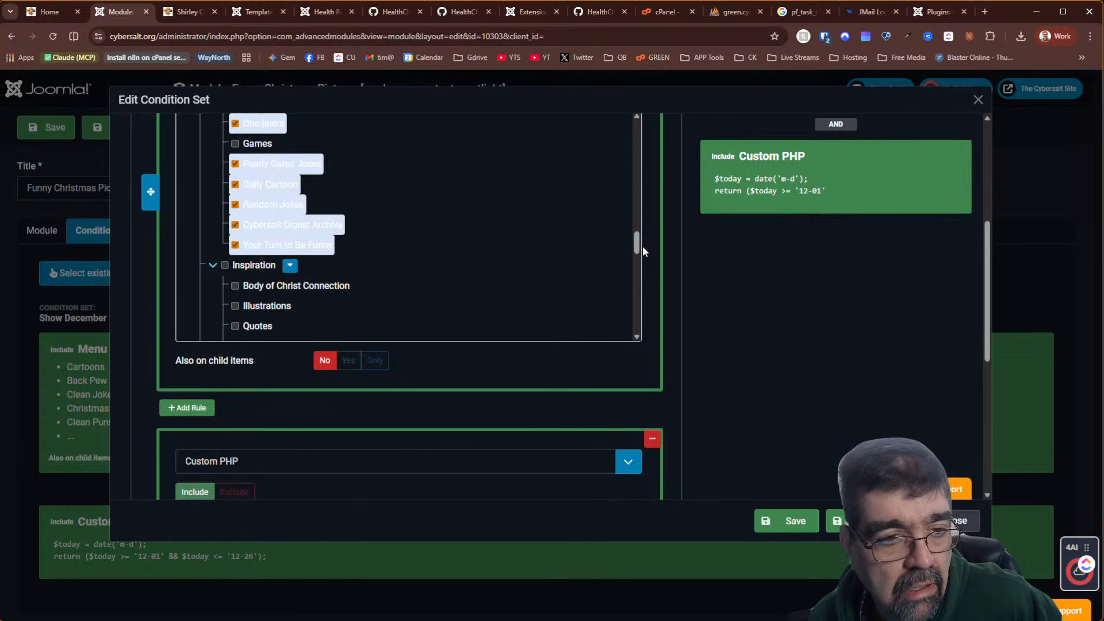
{"action": "scroll", "coordinate": [425, 233], "scroll_direction": "up", "scroll_amount": 3}
{"action": "scroll", "coordinate": [419, 232], "scroll_direction": "up", "scroll_amount": 3}
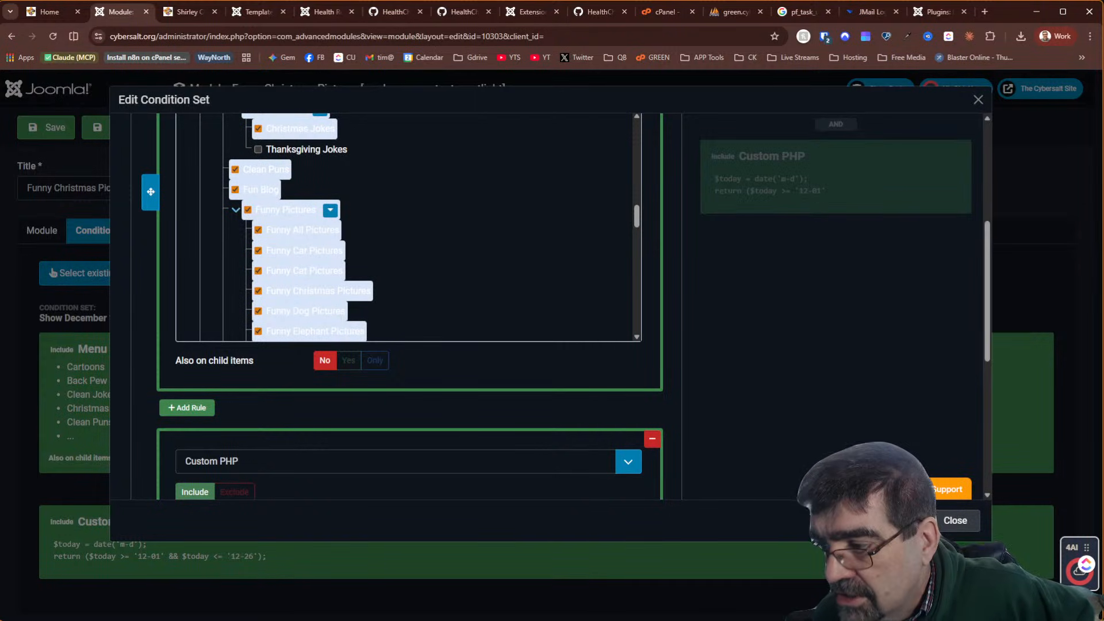
{"action": "left_click", "coordinate": [889, 521]}
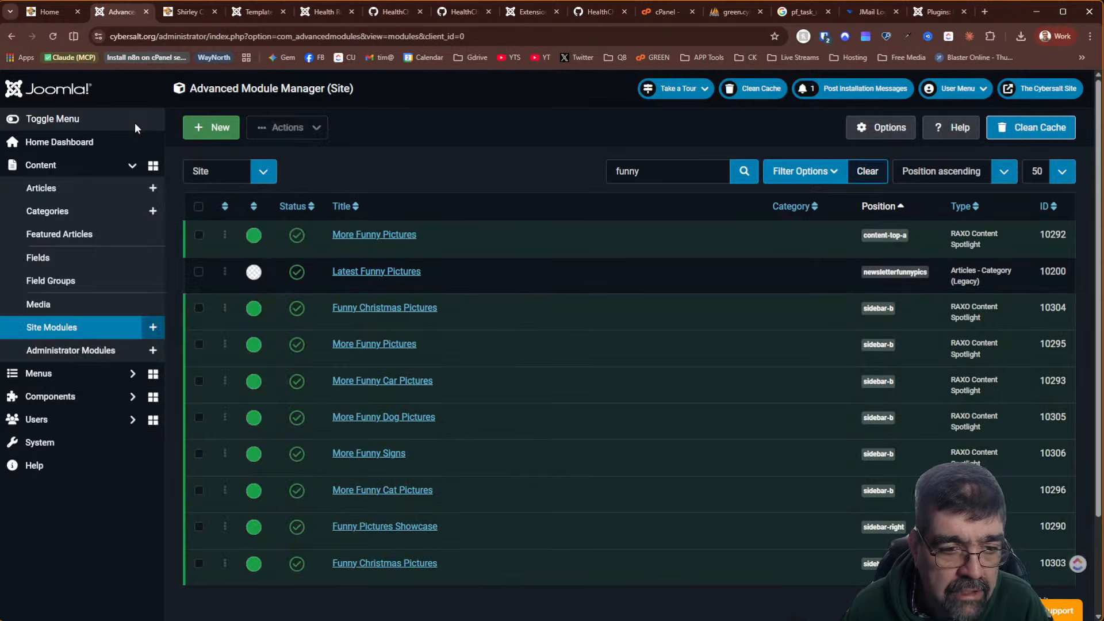
Select the Funny Christmas Pictures modules, including 10303, for batch processing
{"action": "scroll", "coordinate": [432, 201], "scroll_direction": "down", "scroll_amount": 3}
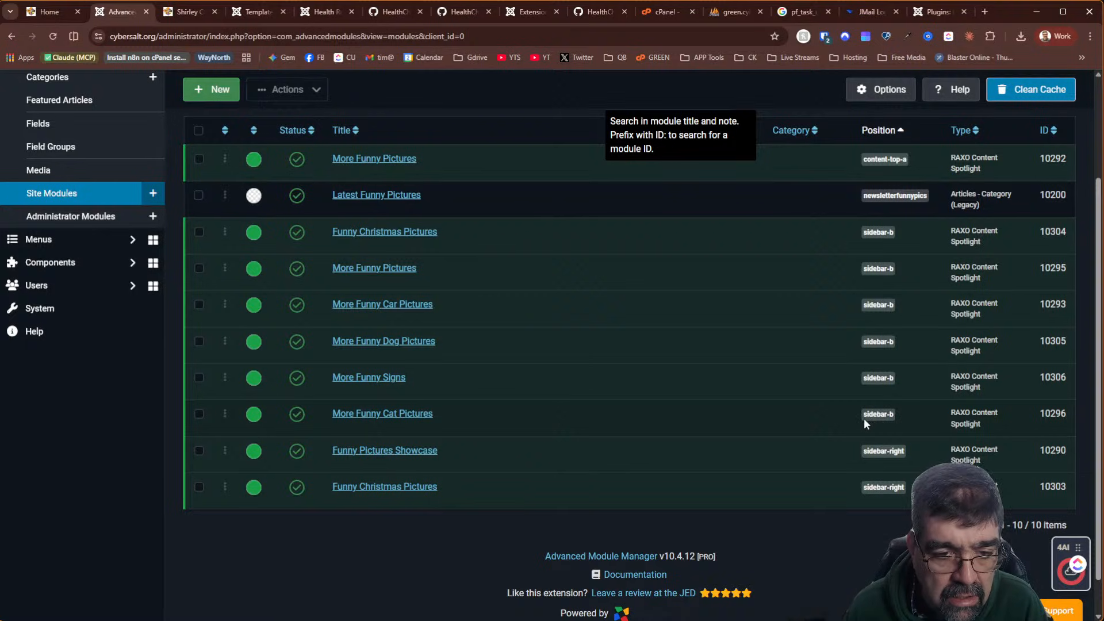
{"action": "scroll", "coordinate": [581, 383], "scroll_direction": "up", "scroll_amount": 3}
{"action": "scroll", "coordinate": [580, 384], "scroll_direction": "down", "scroll_amount": 3}
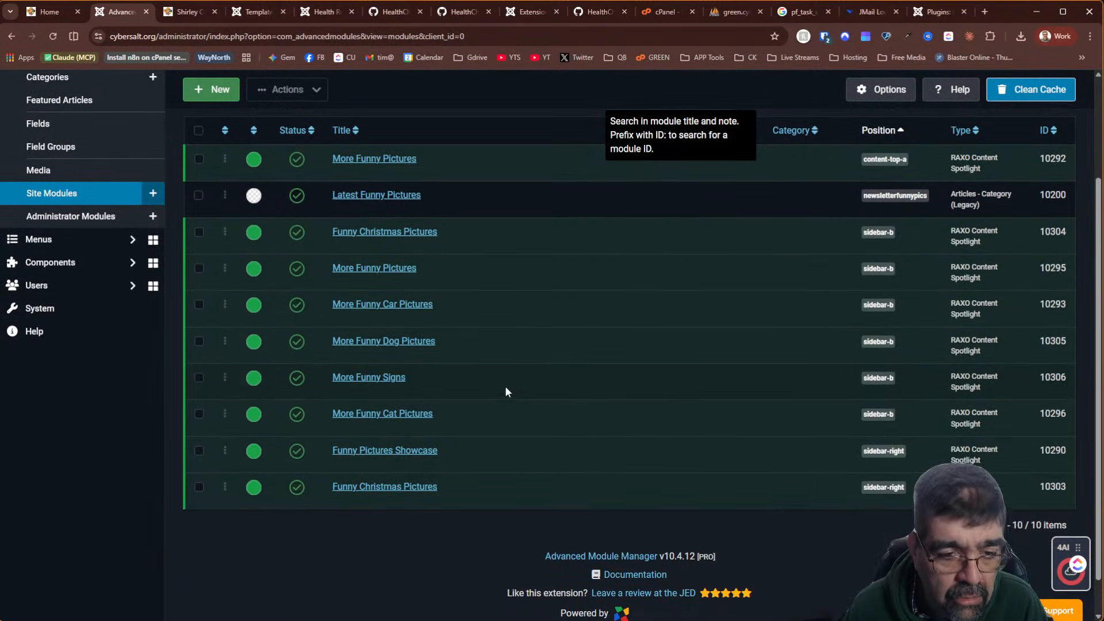
{"action": "left_click", "coordinate": [199, 488]}
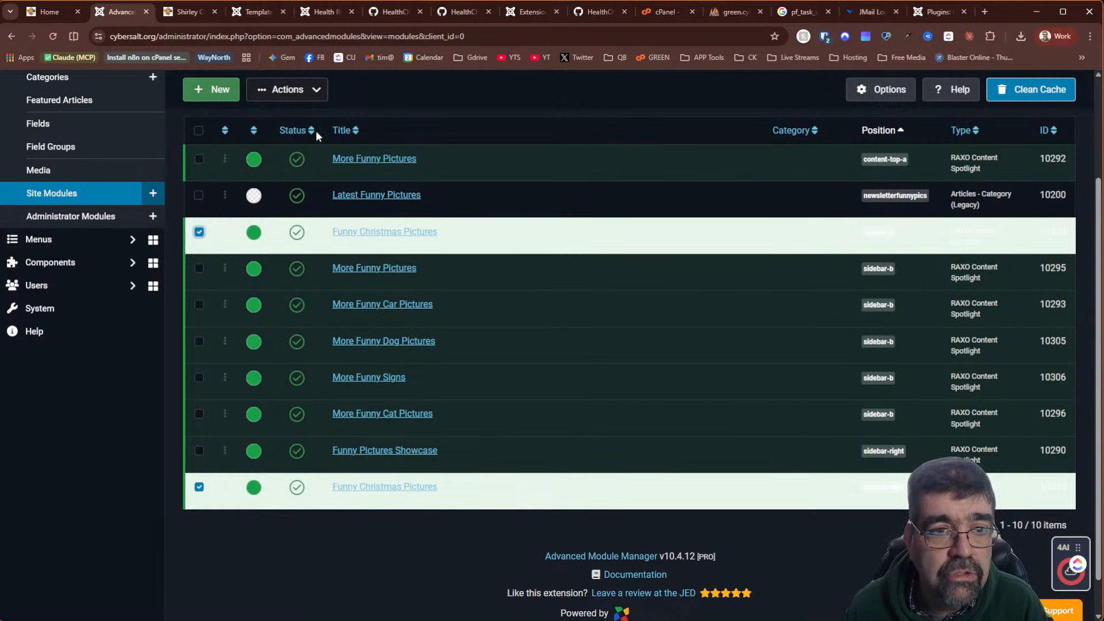
{"action": "left_click", "coordinate": [318, 92]}
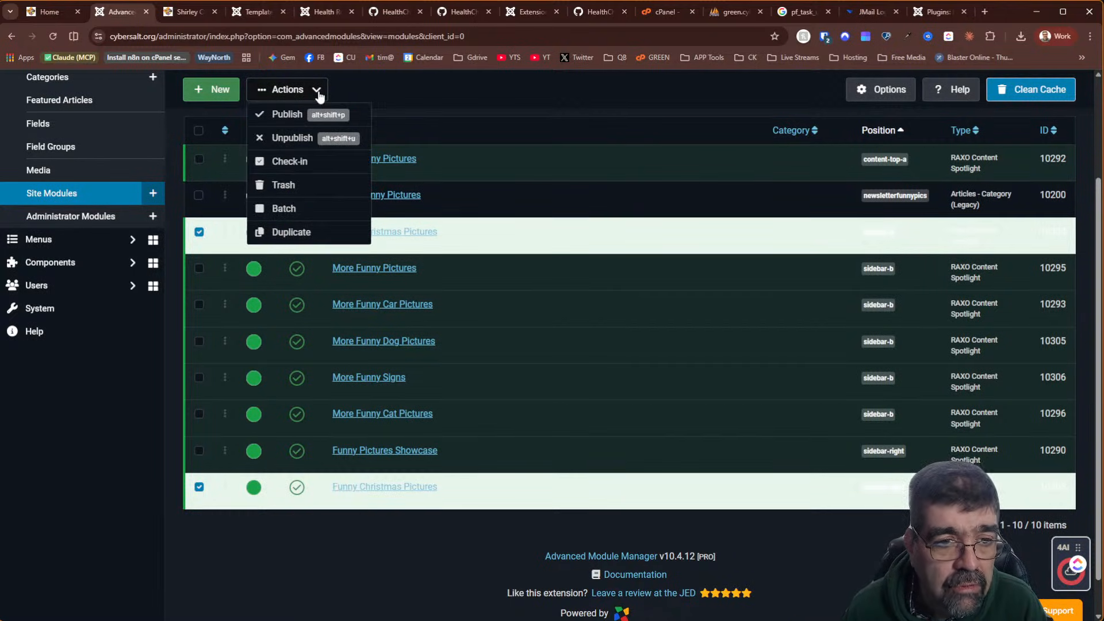
{"action": "left_click", "coordinate": [292, 211]}
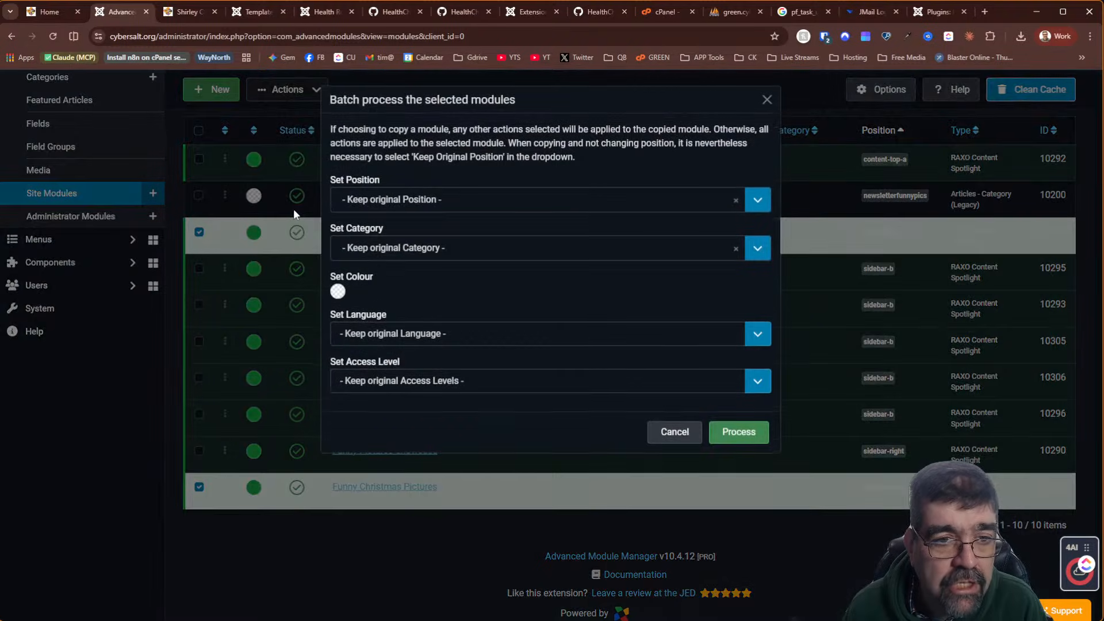
Batch-move the selected modules to position Sidebar A [sidebar-a], checking position names on the front page first
{"action": "left_click", "coordinate": [414, 201]}
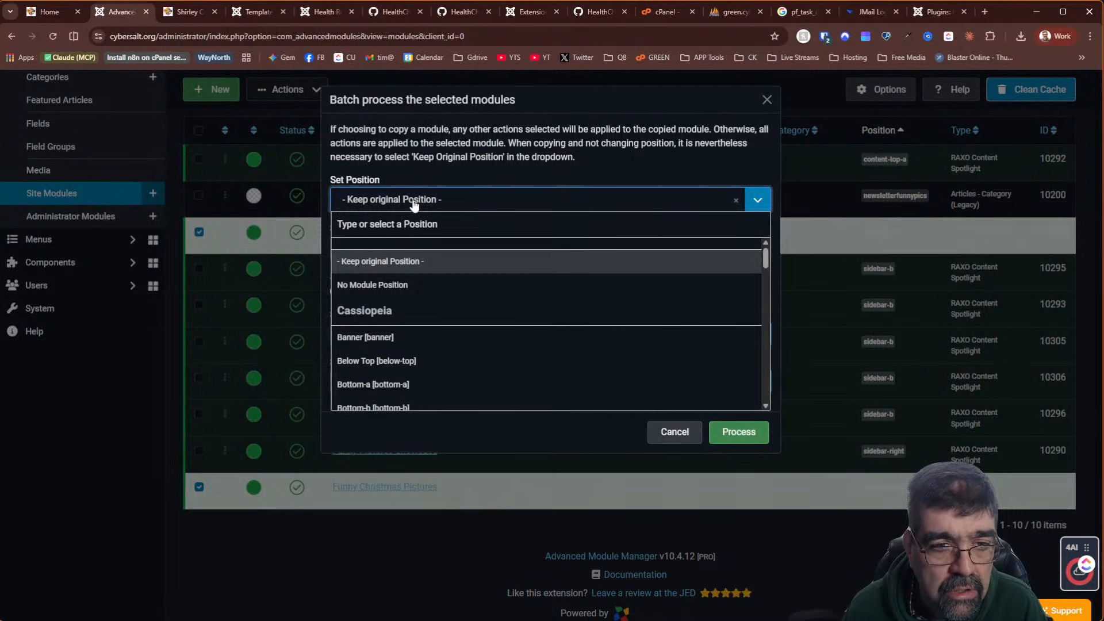
{"action": "left_click", "coordinate": [46, 12]}
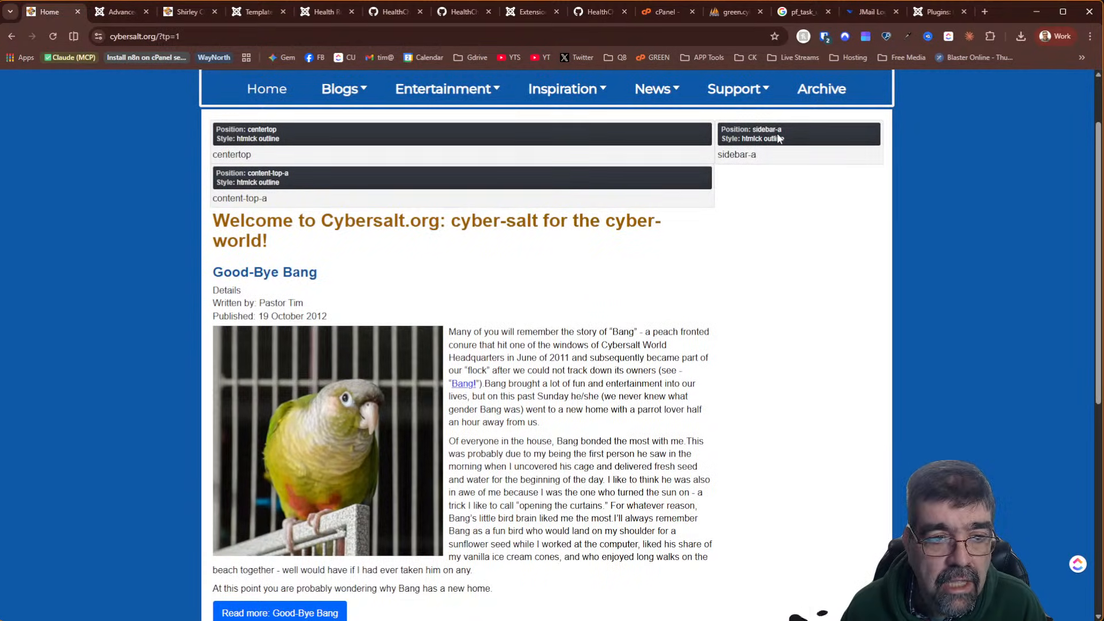
{"action": "left_click", "coordinate": [107, 12]}
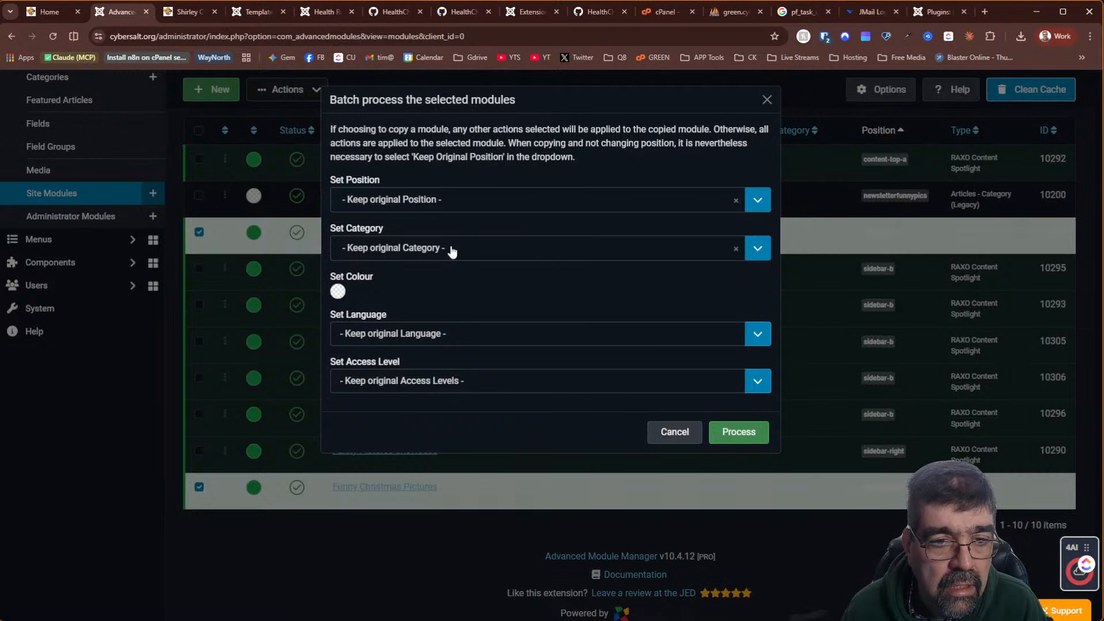
{"action": "left_click", "coordinate": [444, 203]}
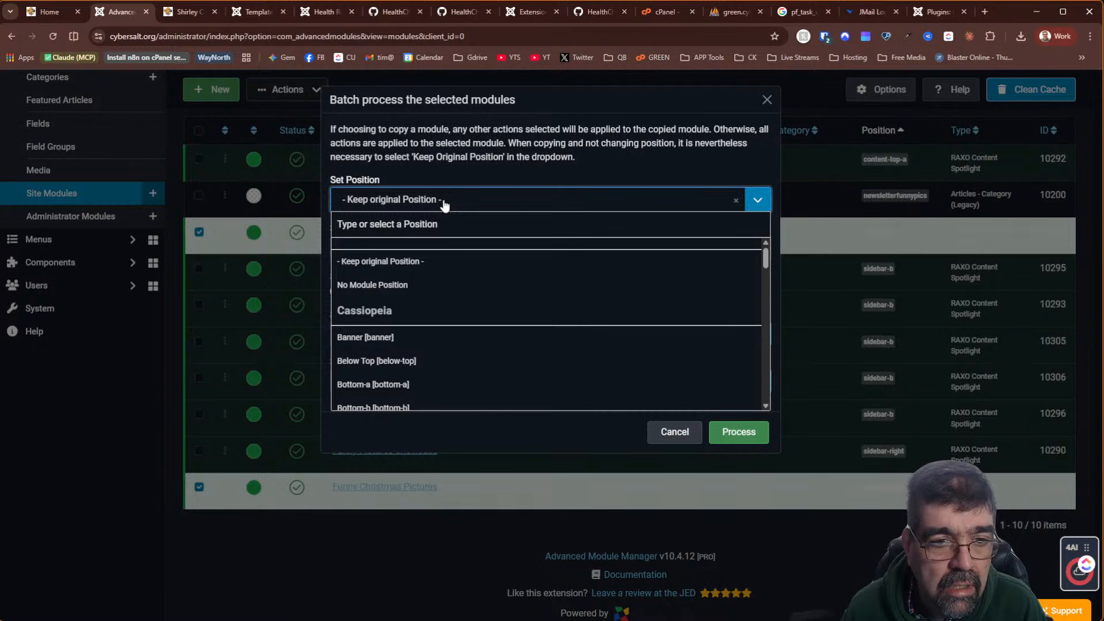
{"action": "type", "text": "side"}
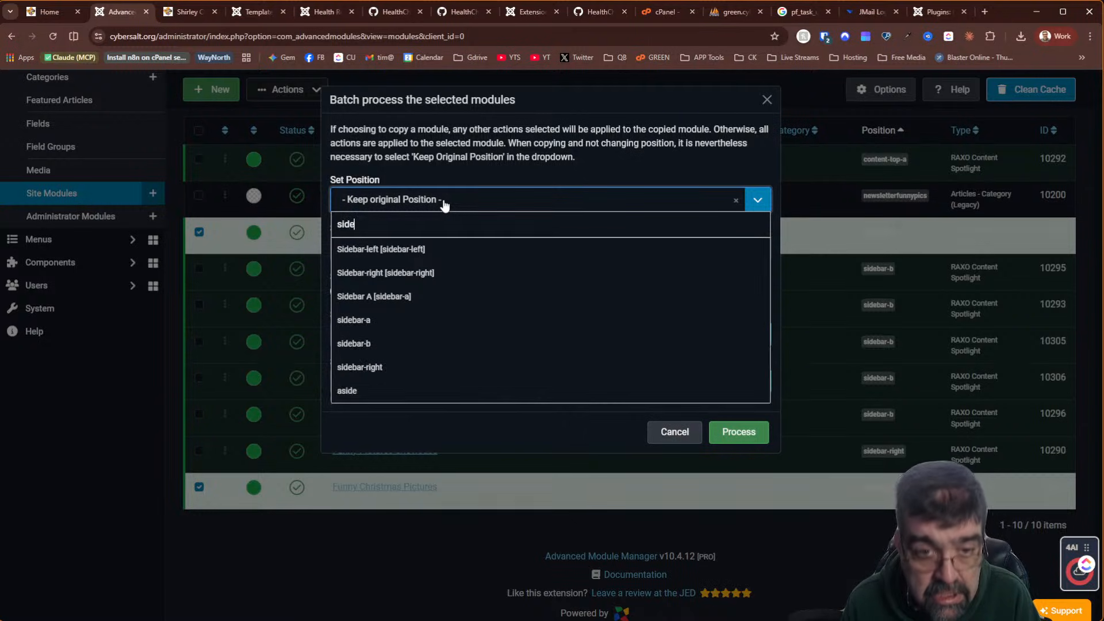
{"action": "left_click", "coordinate": [380, 305]}
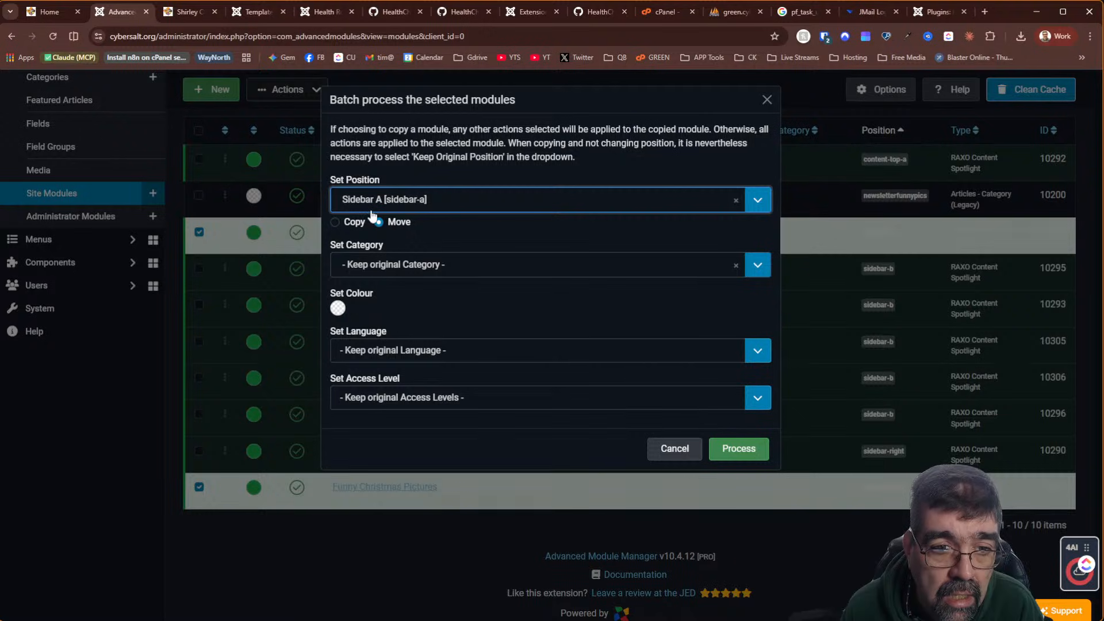
{"action": "left_click", "coordinate": [746, 452]}
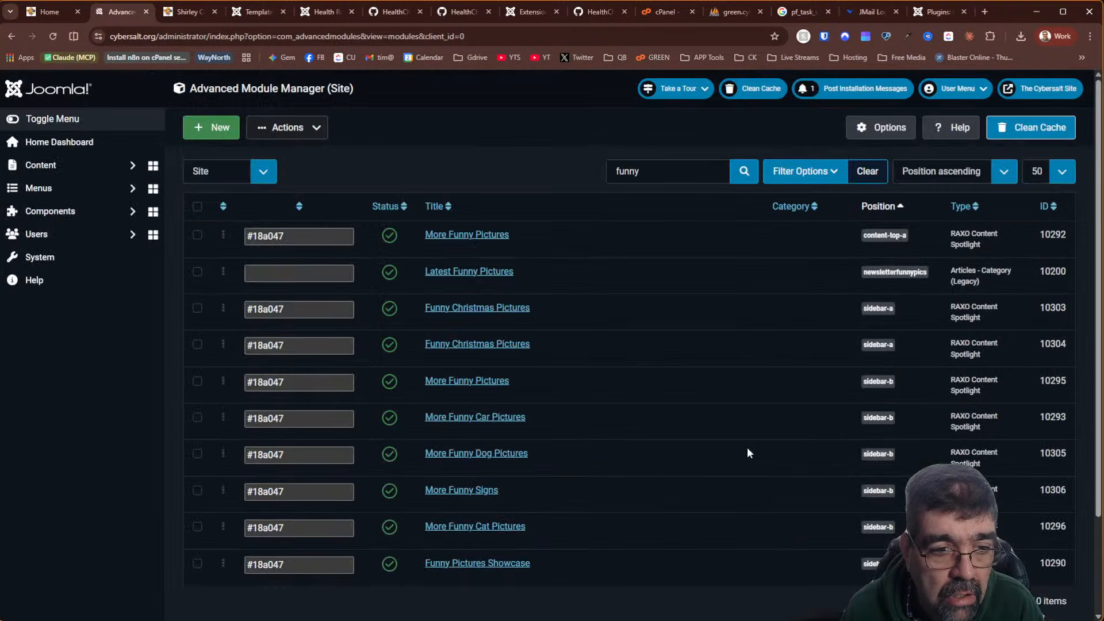
Close both HealthCheckerForJoomla GitHub pages, including MenuOrphansCheck.php, and return to the Health Report
{"action": "scroll", "coordinate": [551, 186], "scroll_direction": "down", "scroll_amount": 3}
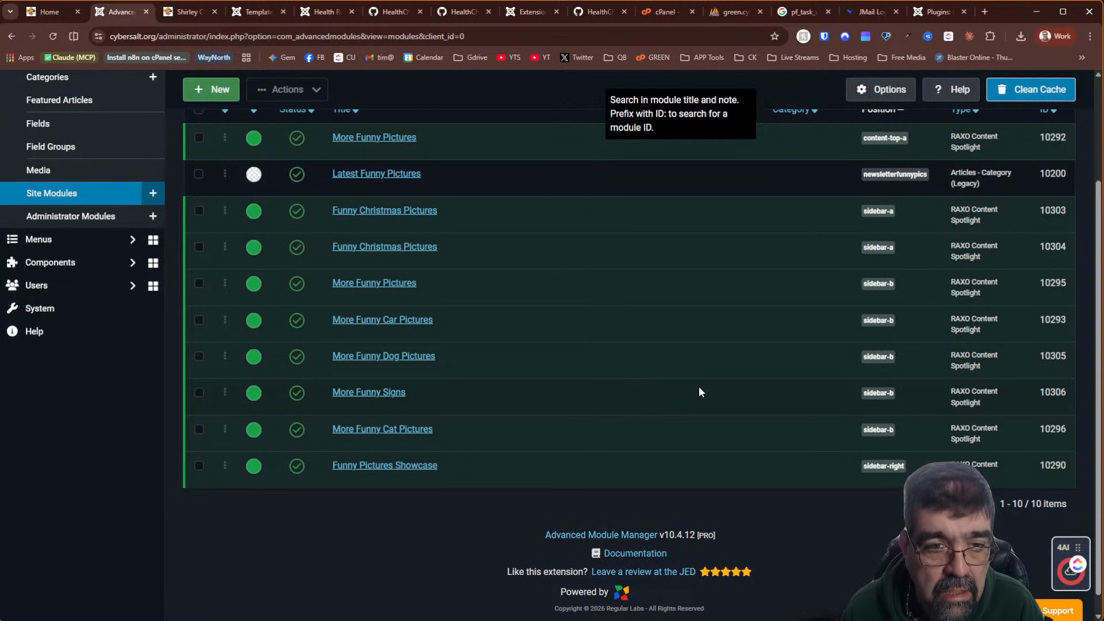
{"action": "scroll", "coordinate": [699, 388], "scroll_direction": "up", "scroll_amount": 3}
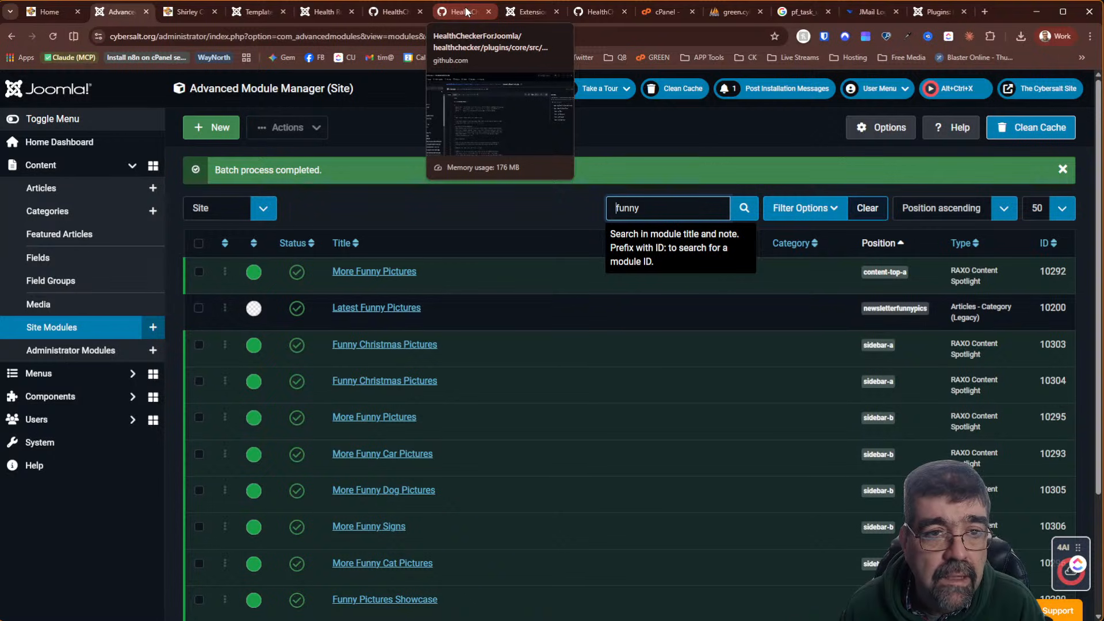
{"action": "left_click", "coordinate": [386, 7]}
{"action": "left_click", "coordinate": [448, 16]}
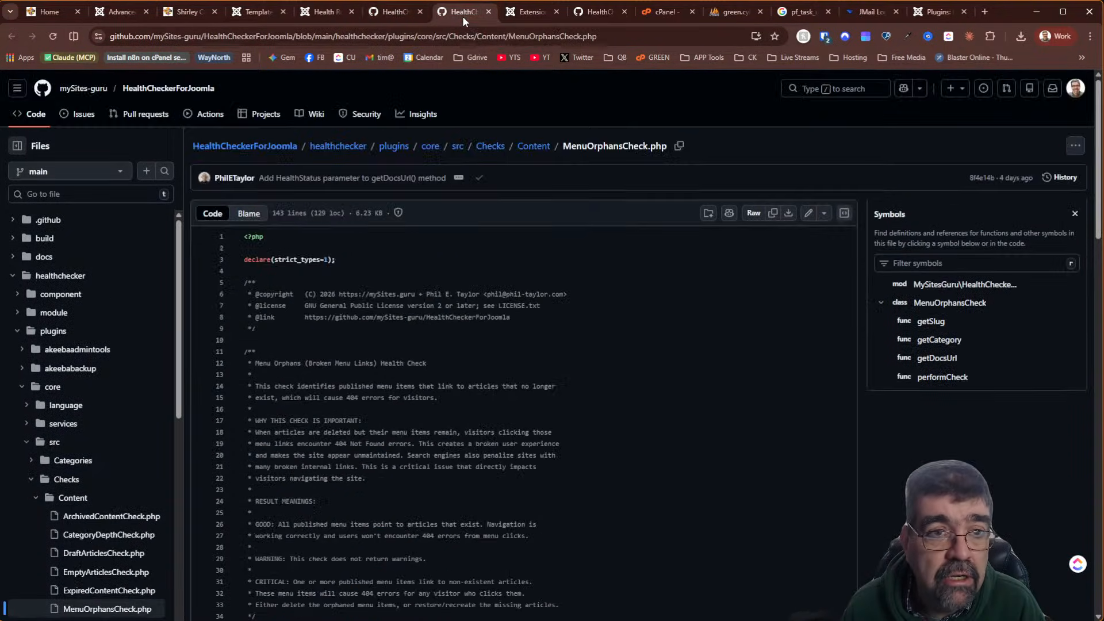
{"action": "left_click", "coordinate": [420, 12]}
{"action": "left_click", "coordinate": [420, 12]}
{"action": "left_click", "coordinate": [320, 17]}
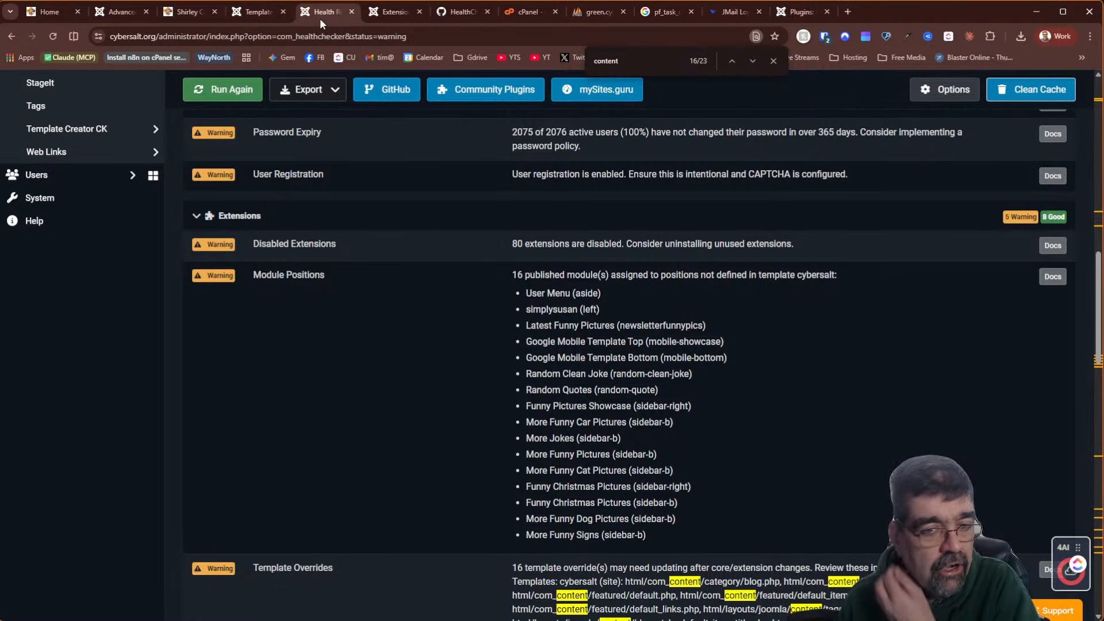
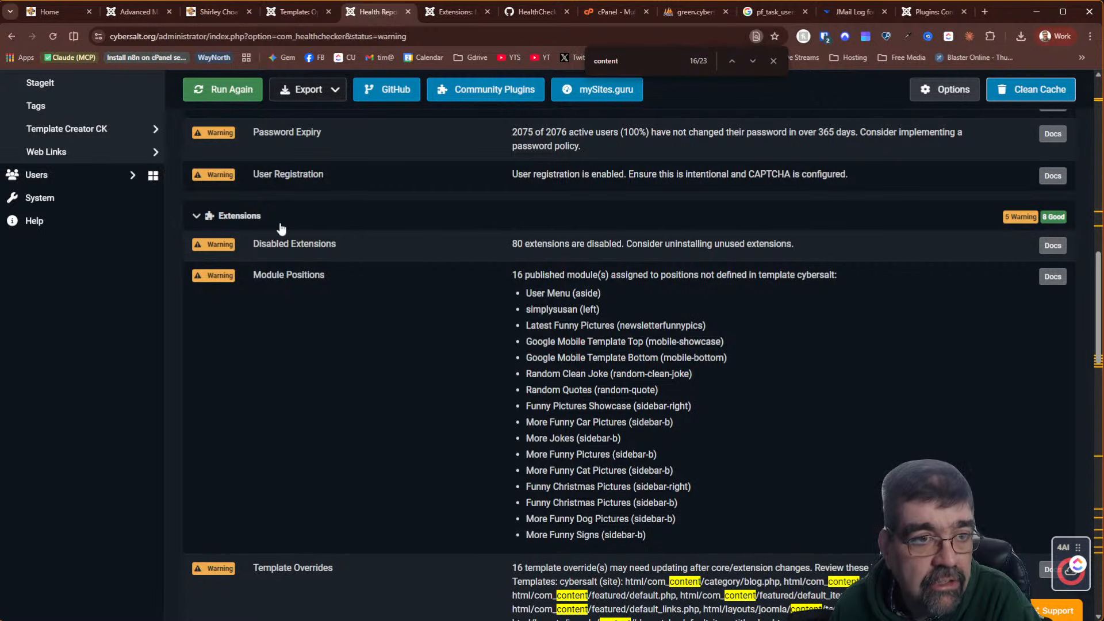
Rerun the health checks so Module Positions now flags 13 modules in template cybersalt
{"action": "left_click", "coordinate": [228, 99]}
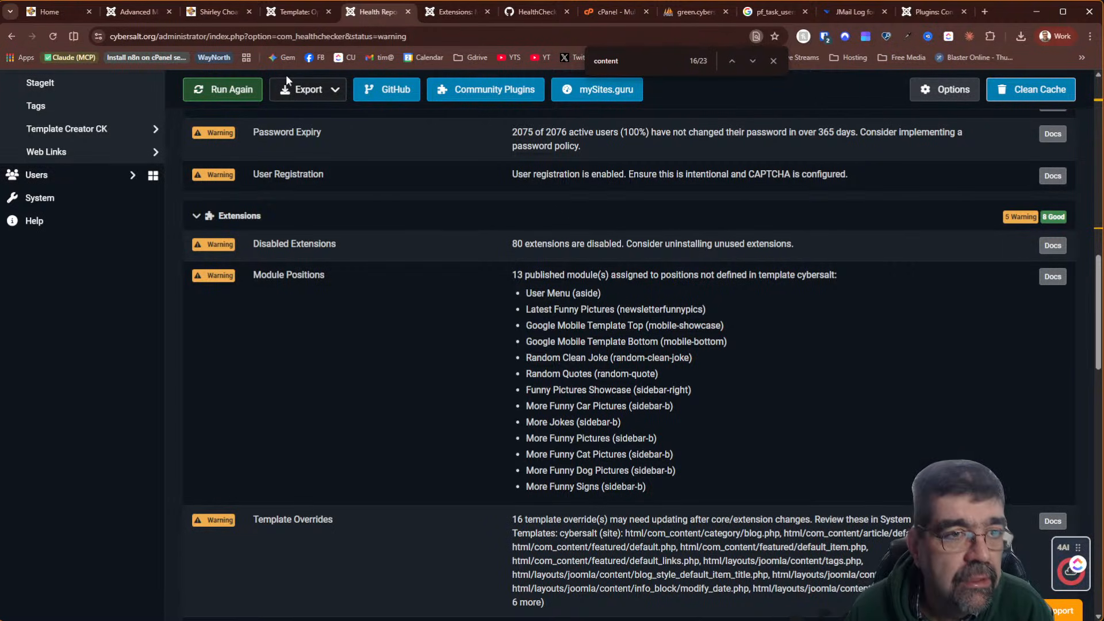
Confirm both Funny Christmas Pictures modules are in sidebar-a, then open module 10303 for editing
{"action": "left_click", "coordinate": [137, 12]}
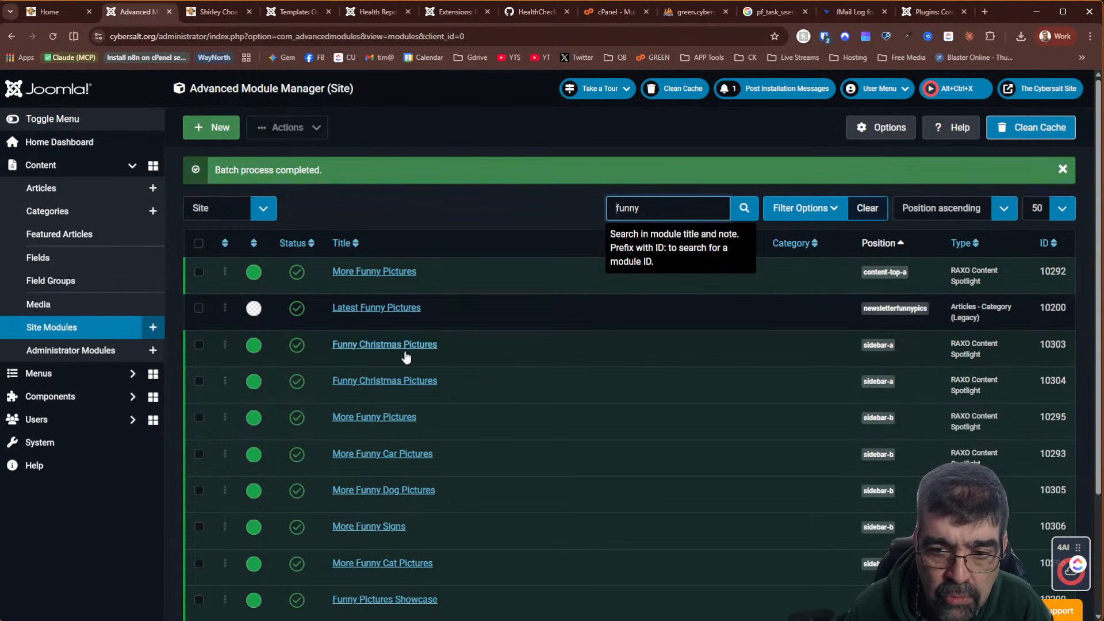
{"action": "scroll", "coordinate": [901, 312], "scroll_direction": "down", "scroll_amount": 3}
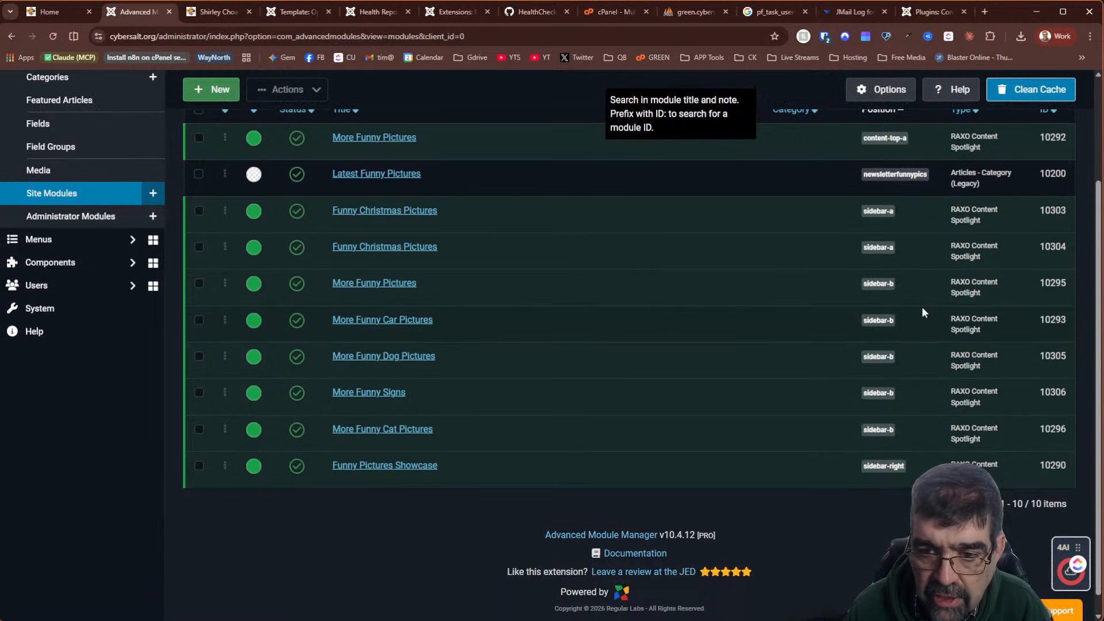
{"action": "scroll", "coordinate": [930, 276], "scroll_direction": "up", "scroll_amount": 3}
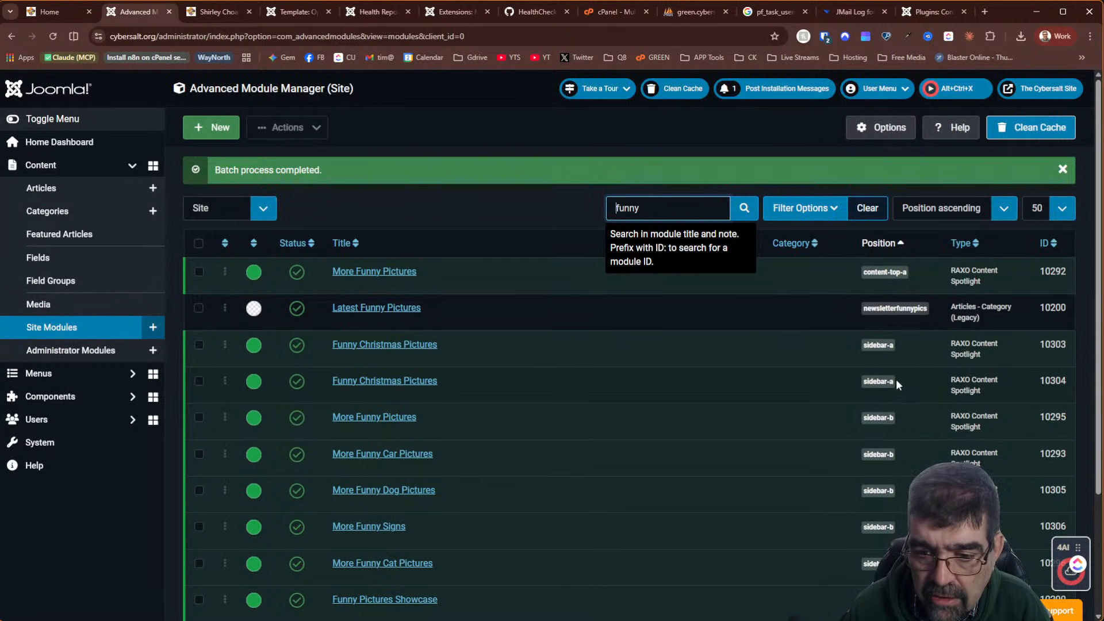
{"action": "scroll", "coordinate": [597, 412], "scroll_direction": "down", "scroll_amount": 3}
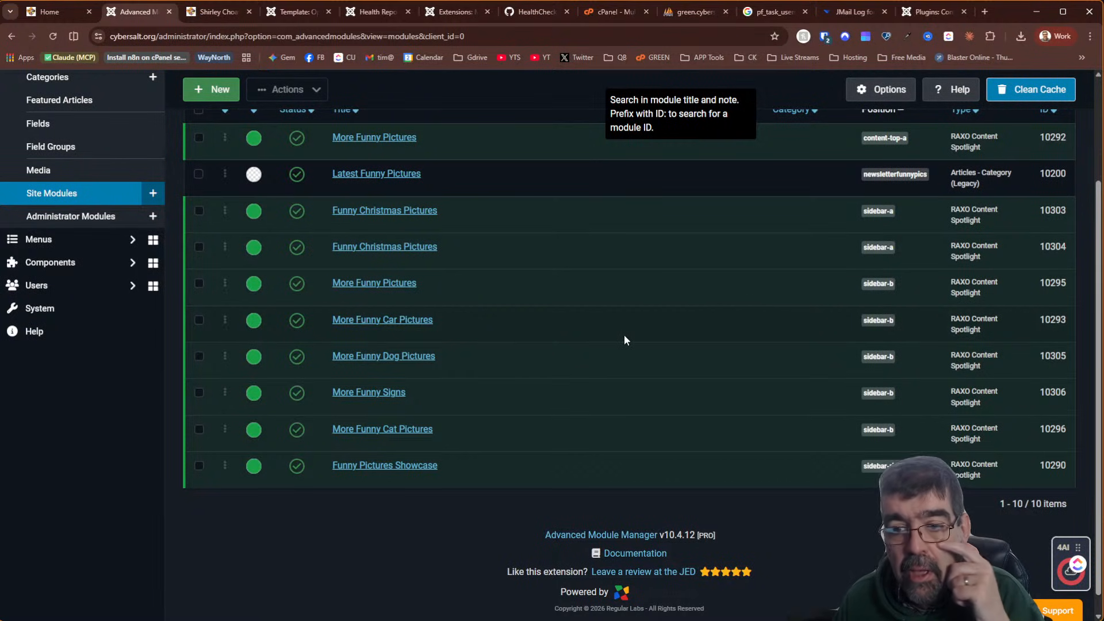
{"action": "scroll", "coordinate": [625, 340], "scroll_direction": "up", "scroll_amount": 3}
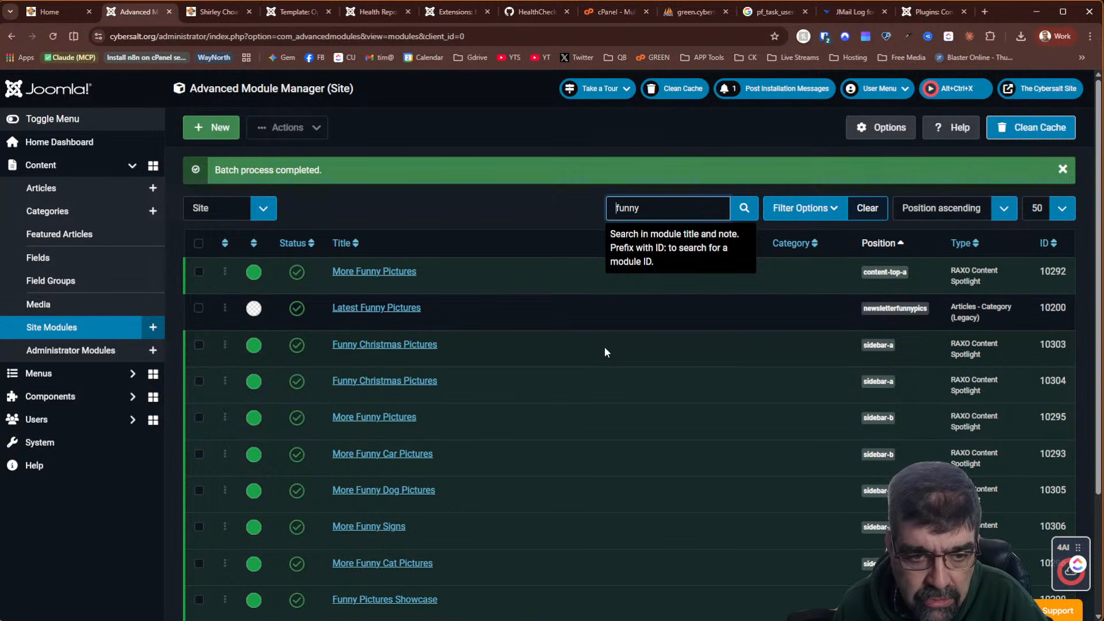
{"action": "left_click", "coordinate": [390, 349]}
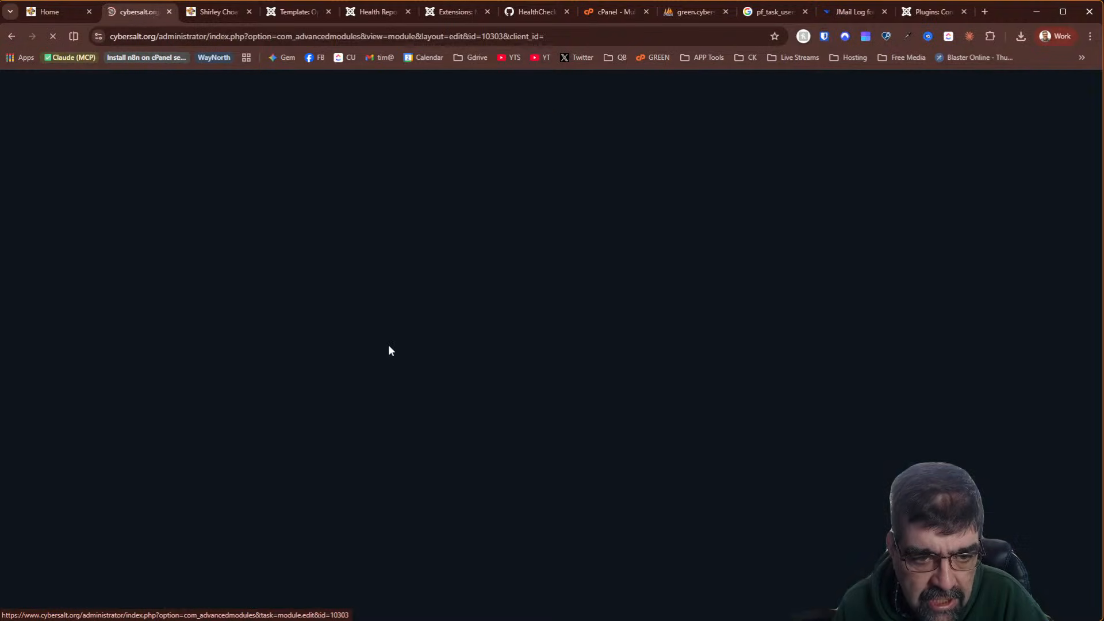
Copy the Custom PHP date-check code from module 10303's 'Show December 1 - 26' conditions
{"action": "scroll", "coordinate": [305, 329], "scroll_direction": "down", "scroll_amount": 1}
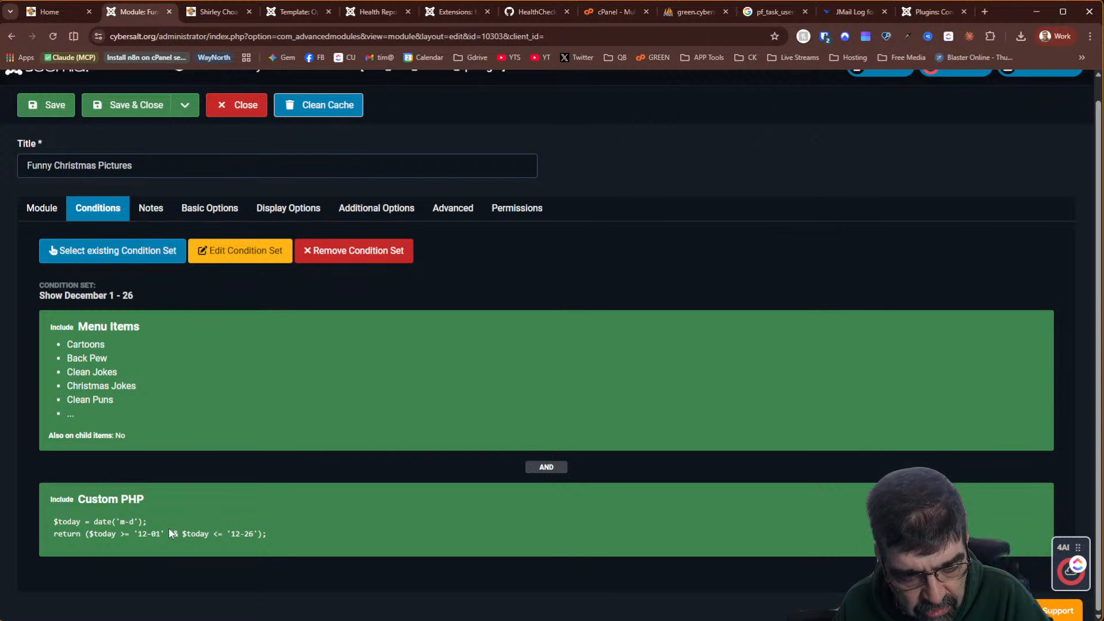
{"action": "left_click_drag", "start_coordinate": [290, 539], "coordinate": [65, 507]}
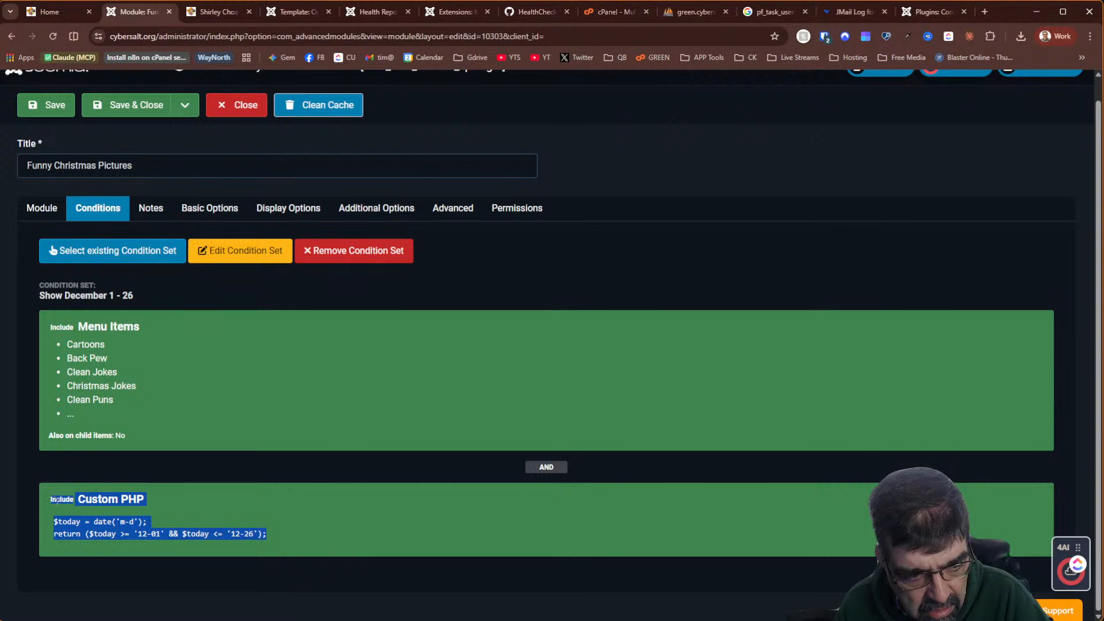
{"action": "right_click", "coordinate": [90, 501]}
{"action": "left_click", "coordinate": [101, 517]}
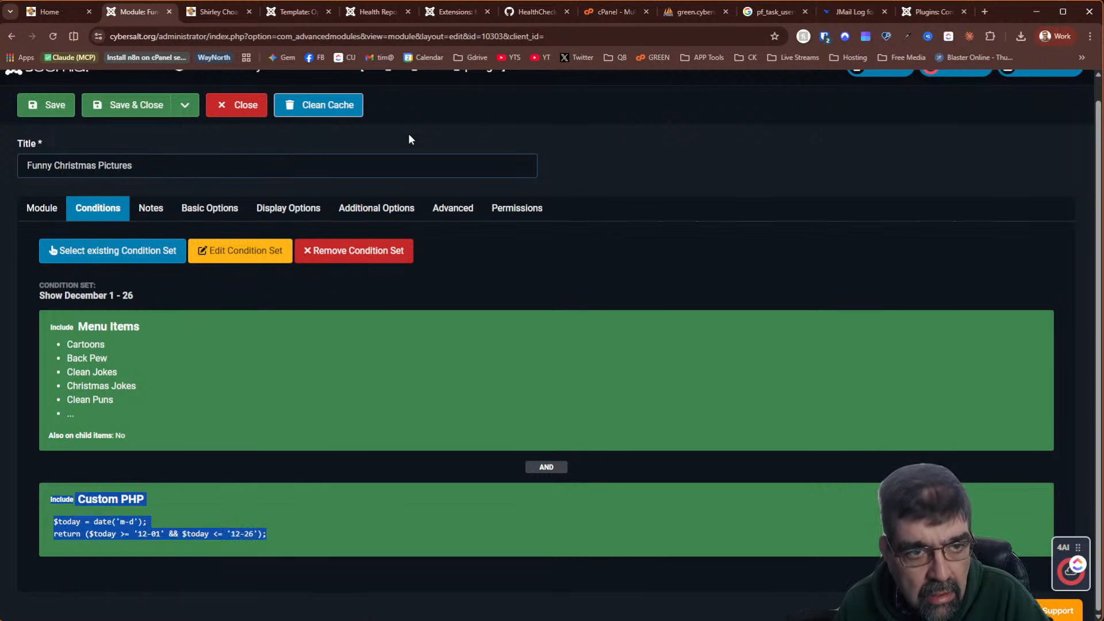
Copy the module edit page's web address and bring up the task-manager panel
{"action": "left_click", "coordinate": [593, 34]}
{"action": "right_click", "coordinate": [593, 34]}
{"action": "left_click", "coordinate": [643, 148]}
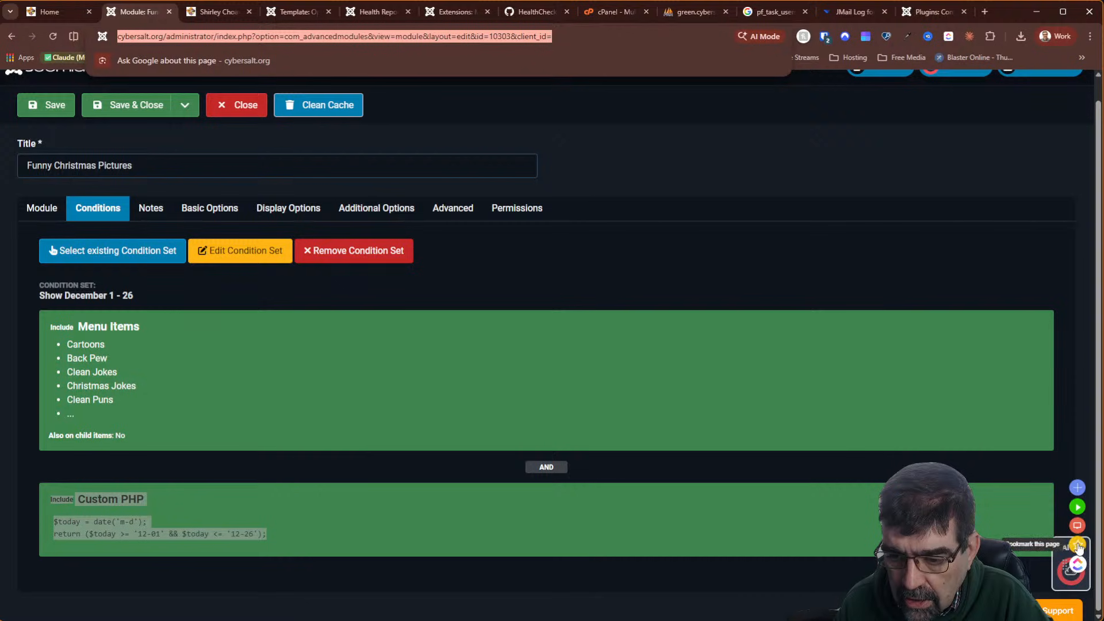
{"action": "left_click", "coordinate": [1078, 545]}
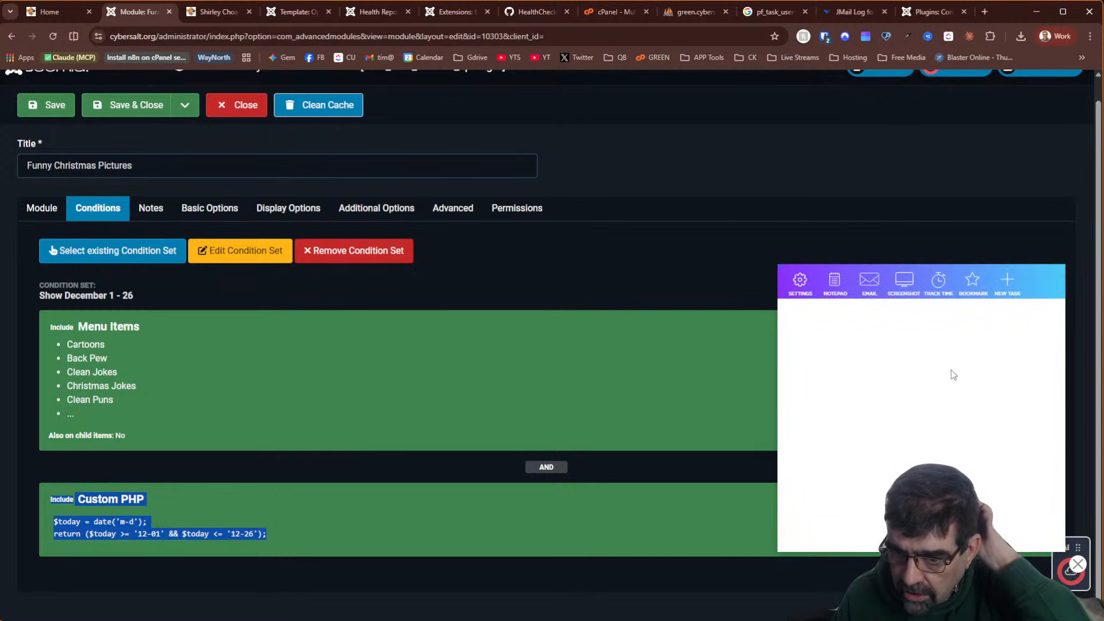
Start a new task titled 'Advanced Custom Modules - PHP condition', assigned to myself
{"action": "left_click", "coordinate": [847, 346]}
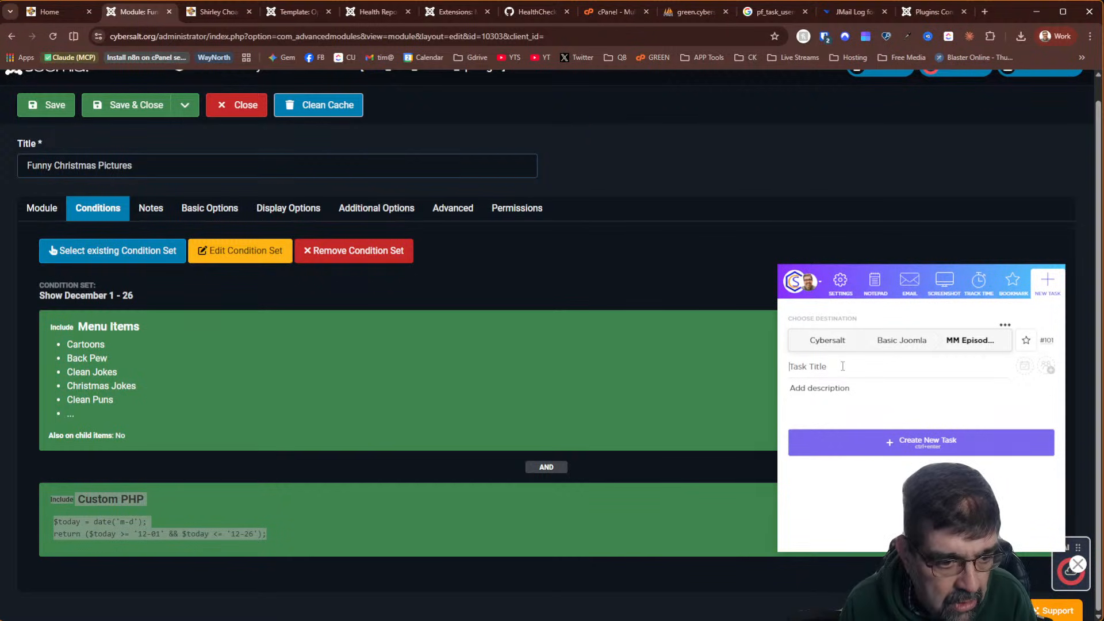
{"action": "type", "text": "ad"}
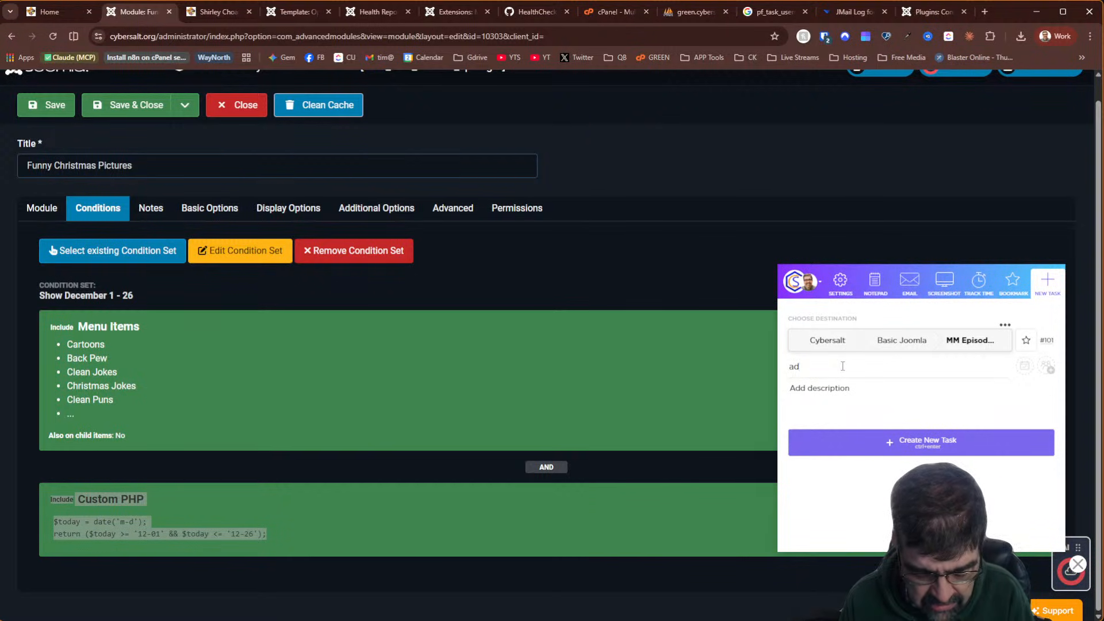
{"action": "type", "text": "vanced Custom"}
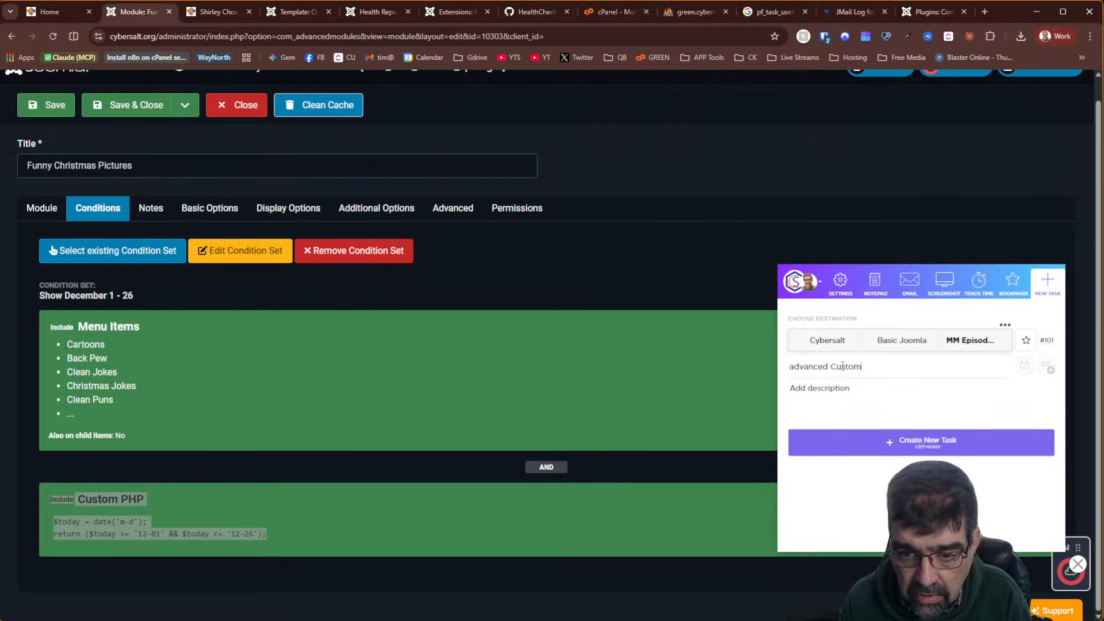
{"action": "type", "text": " Modules - P"}
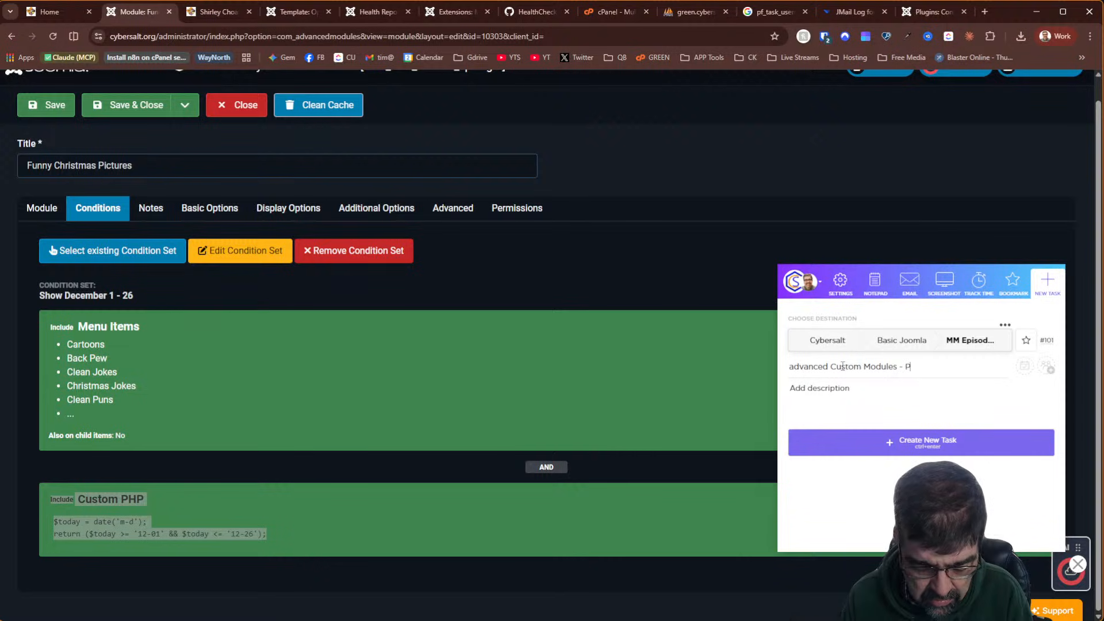
{"action": "type", "text": "HP condition"}
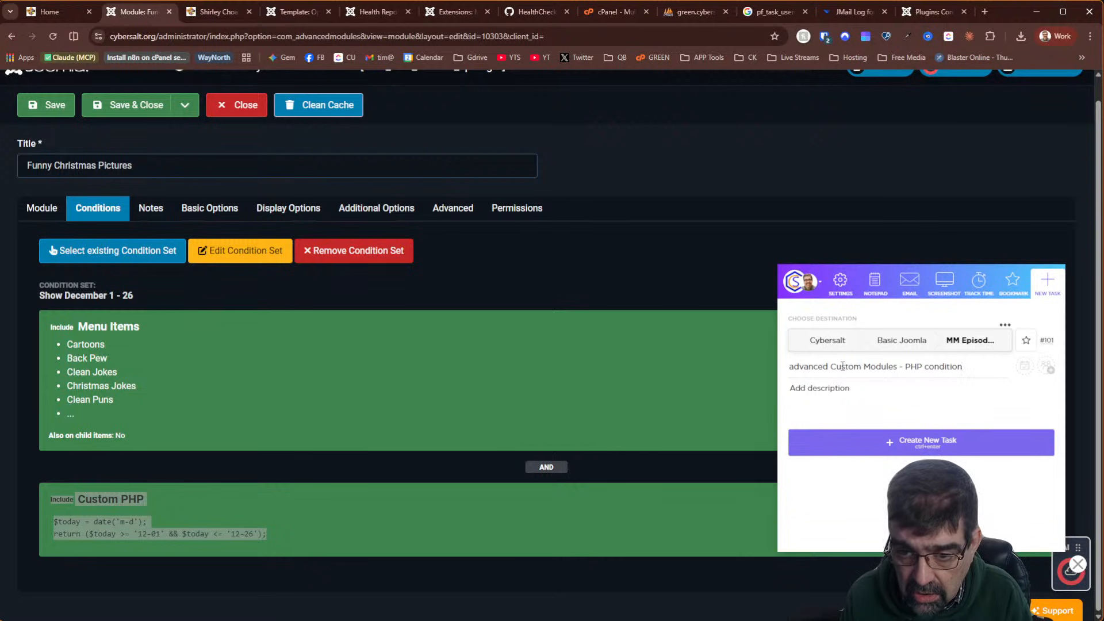
{"action": "key", "text": "Delete"}
{"action": "type", "text": "A"}
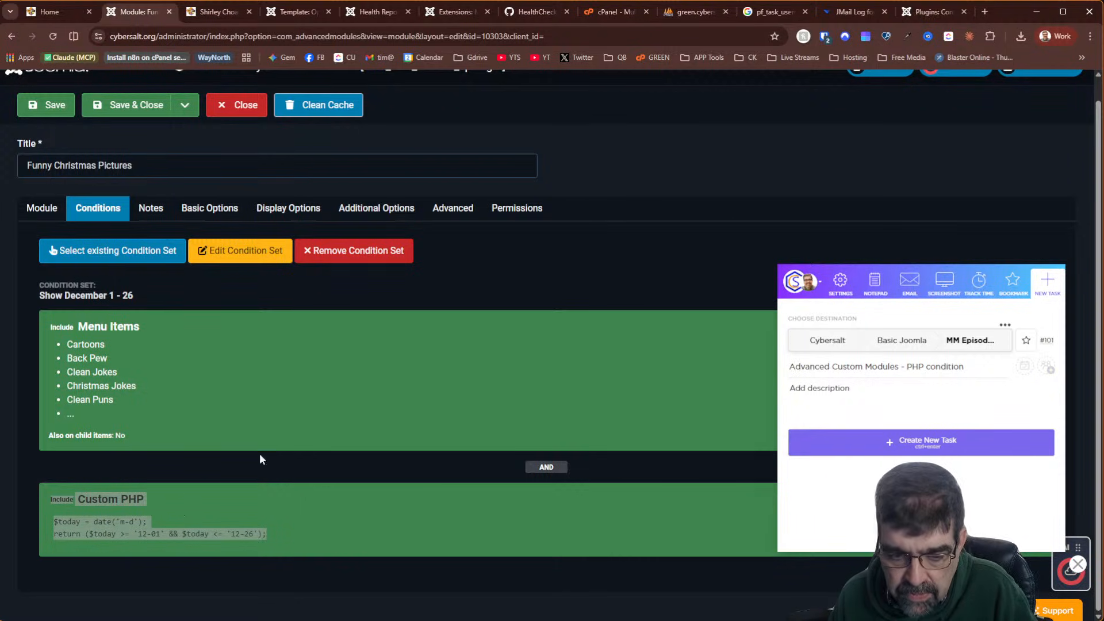
{"action": "left_click", "coordinate": [1047, 367]}
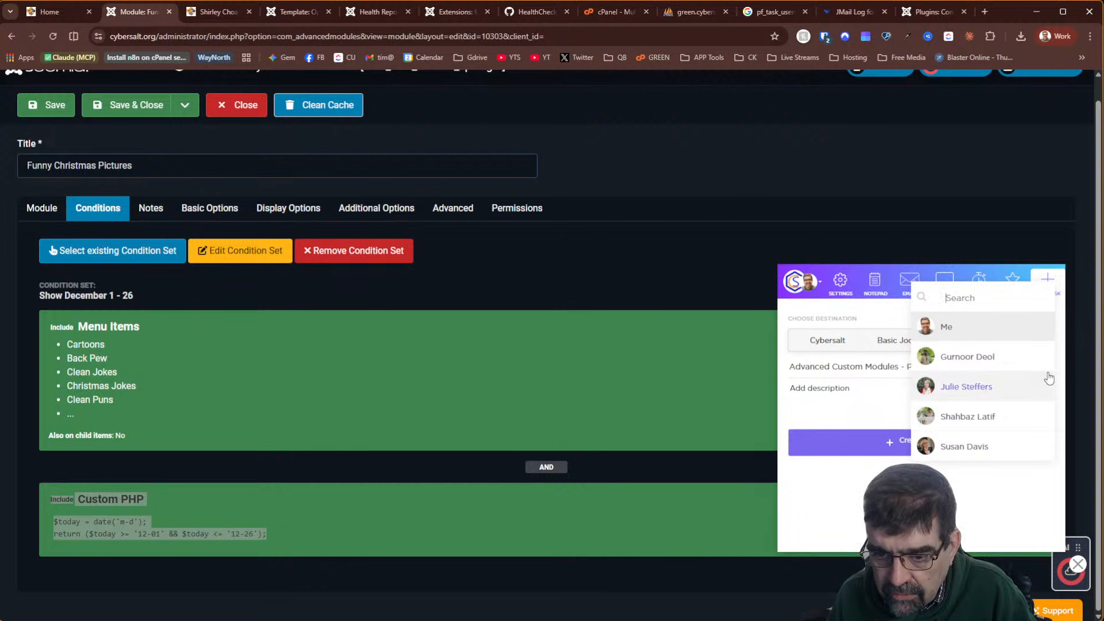
{"action": "left_click", "coordinate": [1003, 329]}
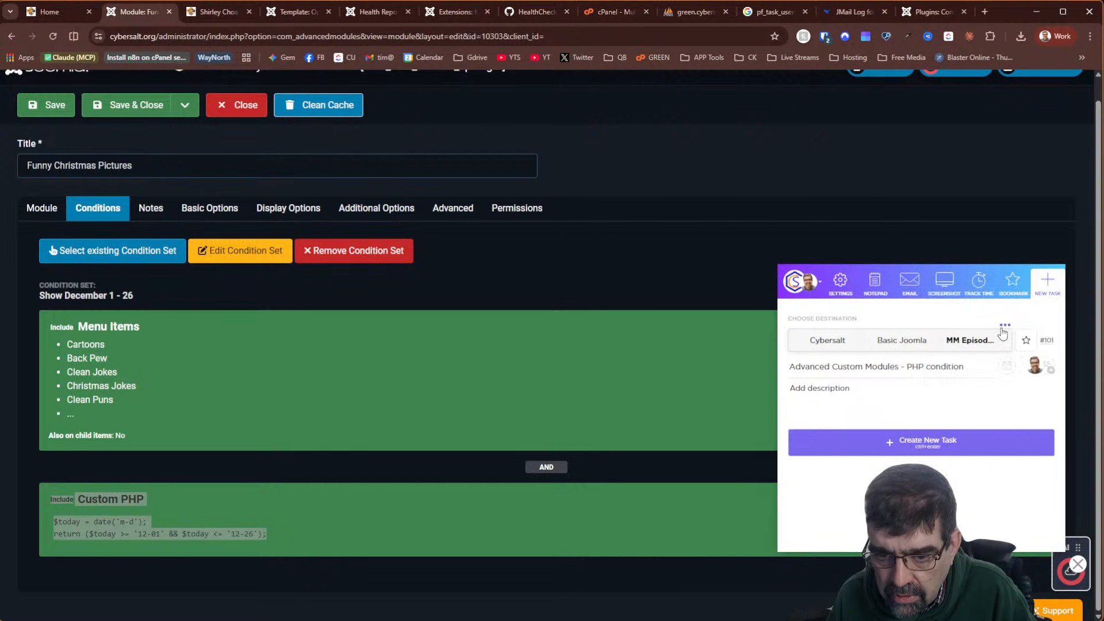
Put the edit-page link and the Custom PHP code in the description, then create the task
{"action": "left_click", "coordinate": [880, 388]}
{"action": "key", "text": "ctrl+v"}
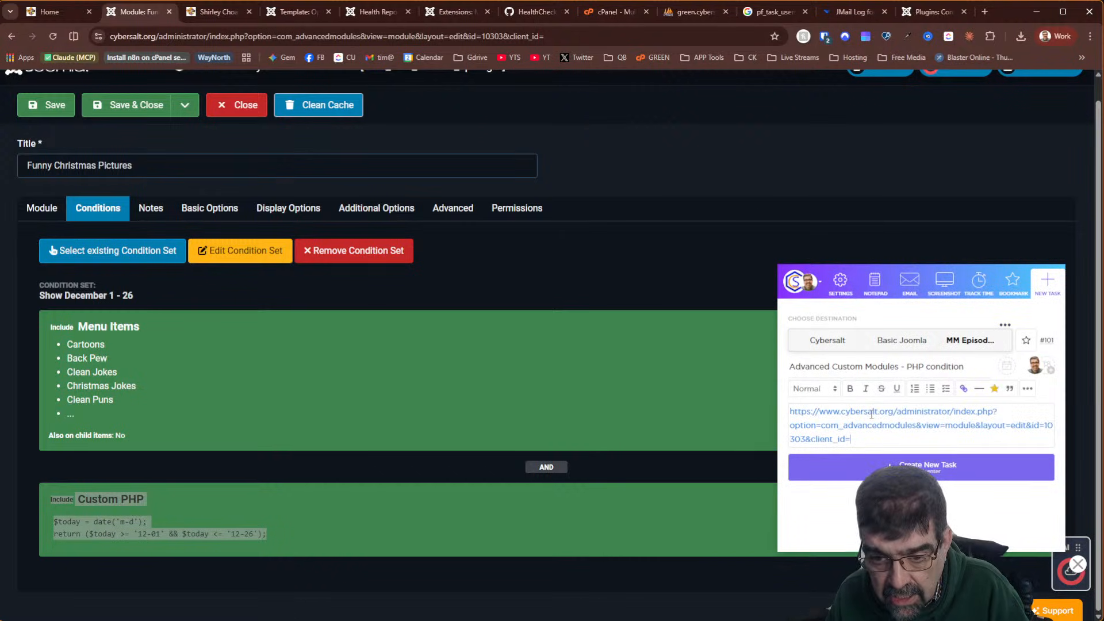
{"action": "key", "text": "Return"}
{"action": "key", "text": "Return"}
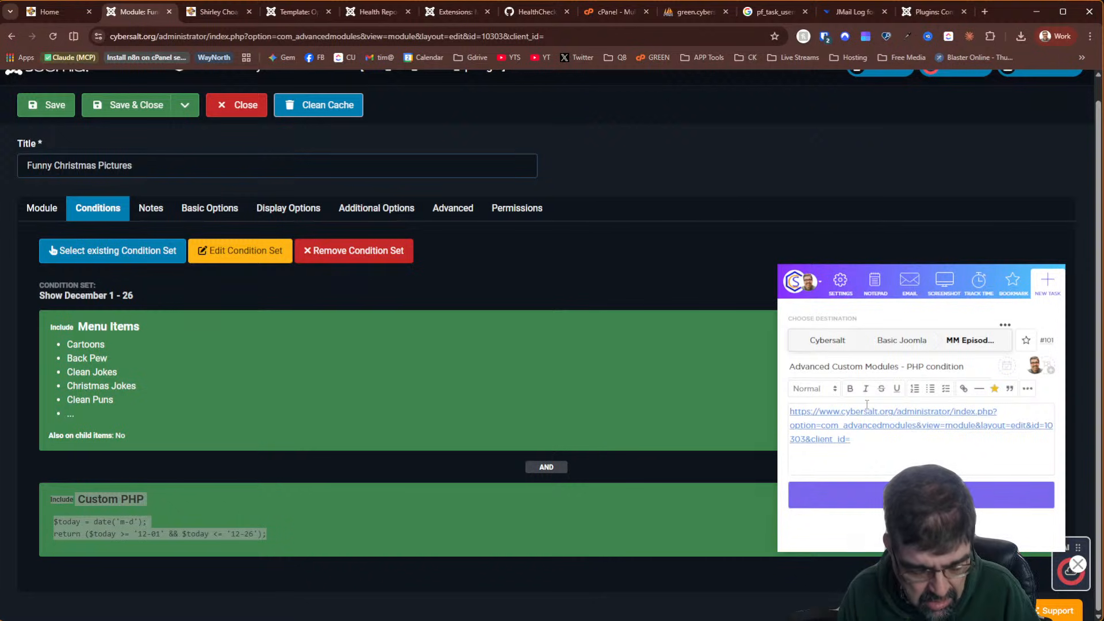
{"action": "key", "text": "super+v"}
{"action": "key", "text": "Return"}
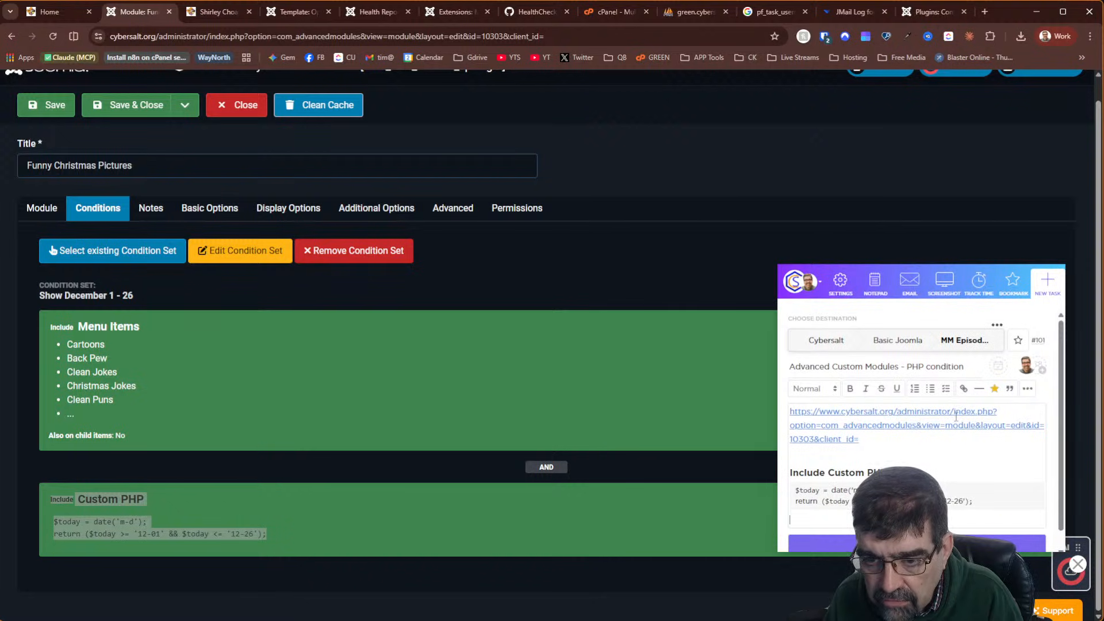
{"action": "left_click", "coordinate": [918, 543]}
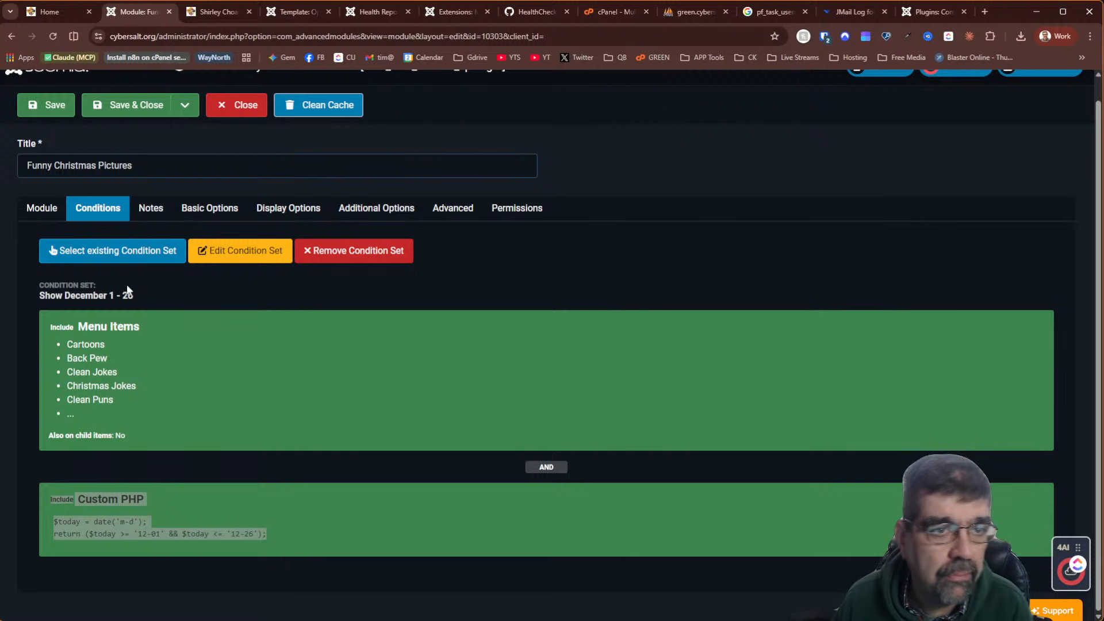
Review the Health Report warnings, ending at the summary: 2 critical, 37 warnings, 103 good
{"action": "left_click", "coordinate": [391, 7]}
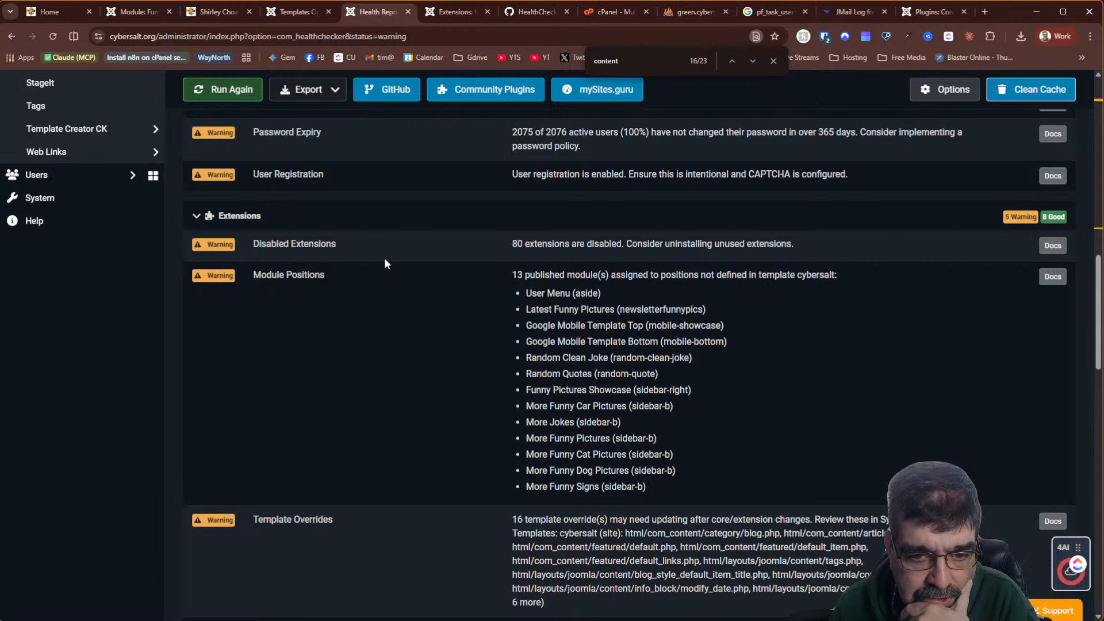
{"action": "scroll", "coordinate": [377, 256], "scroll_direction": "down", "scroll_amount": 6}
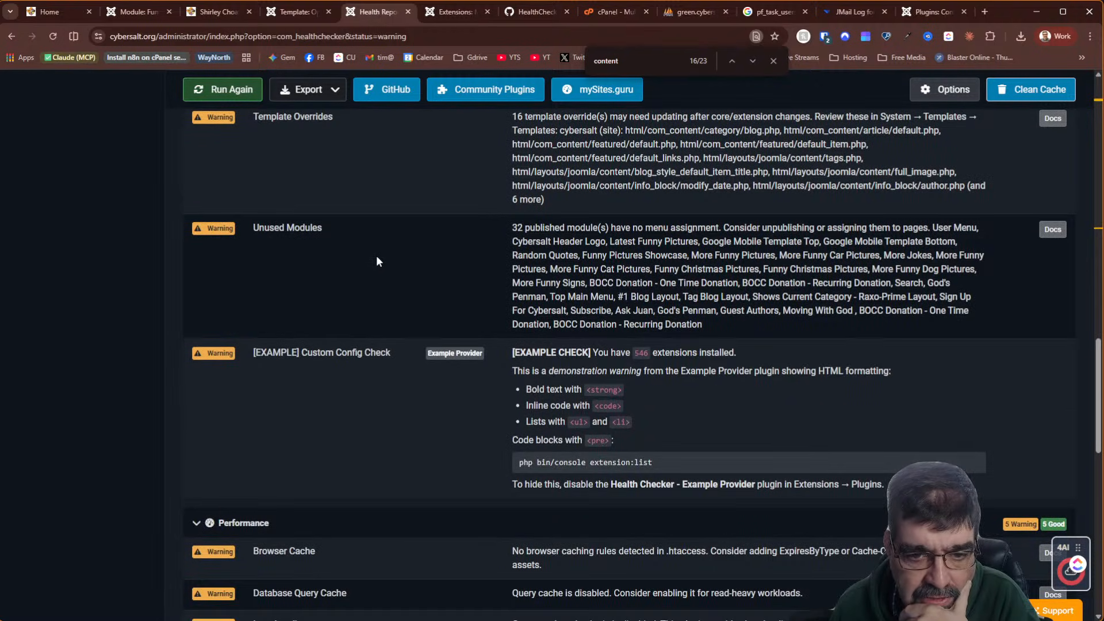
{"action": "scroll", "coordinate": [373, 262], "scroll_direction": "down", "scroll_amount": 6}
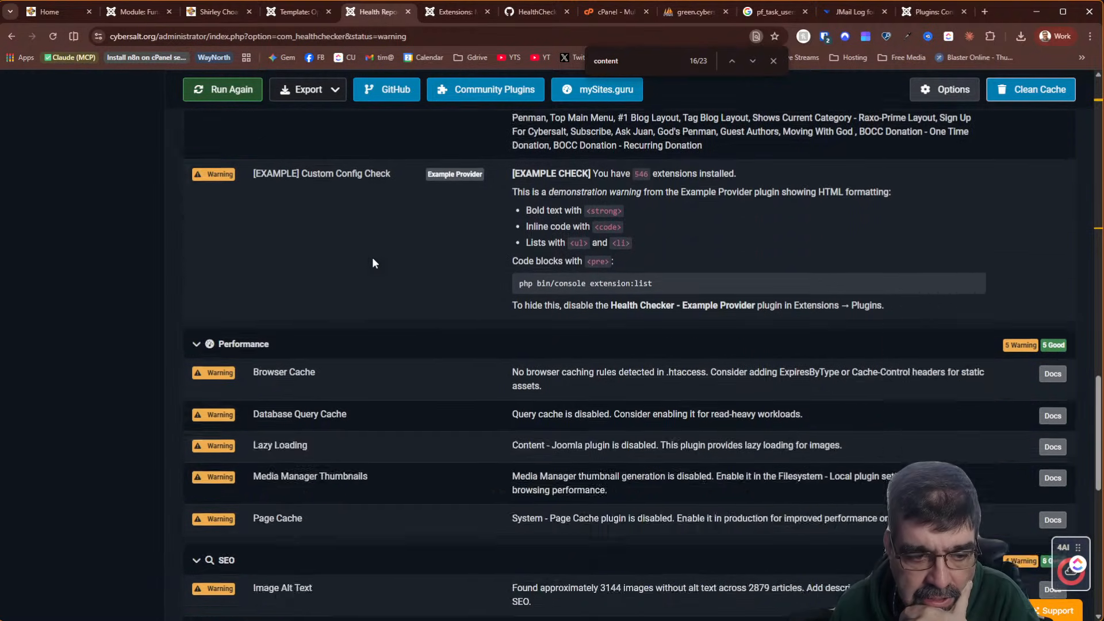
{"action": "scroll", "coordinate": [372, 257], "scroll_direction": "down", "scroll_amount": 6}
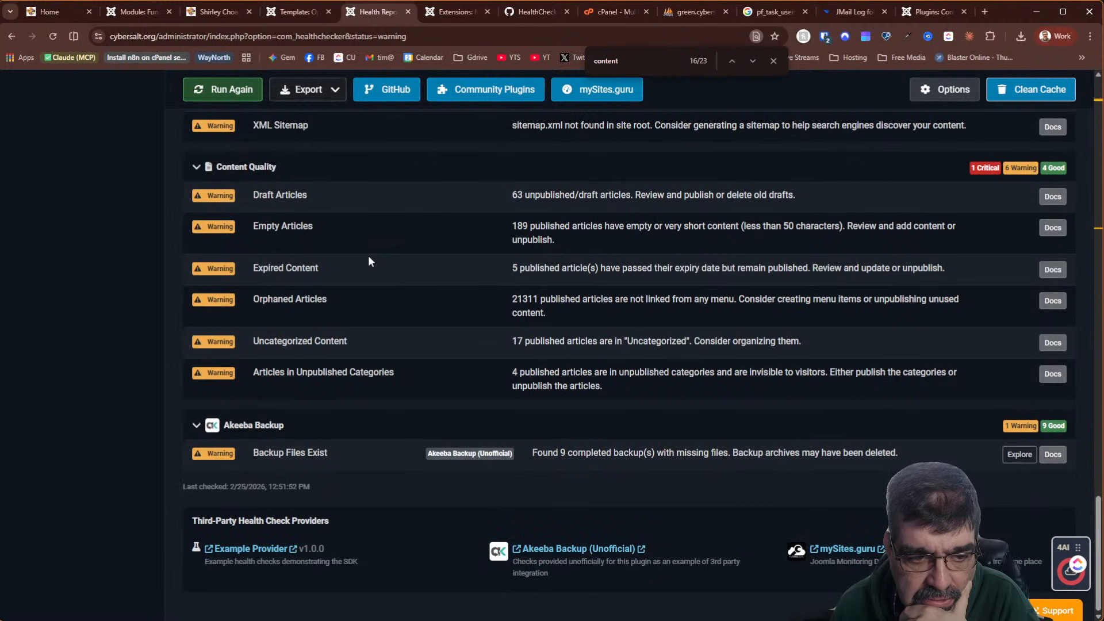
{"action": "scroll", "coordinate": [368, 255], "scroll_direction": "up", "scroll_amount": 12}
{"action": "scroll", "coordinate": [368, 255], "scroll_direction": "up", "scroll_amount": 15}
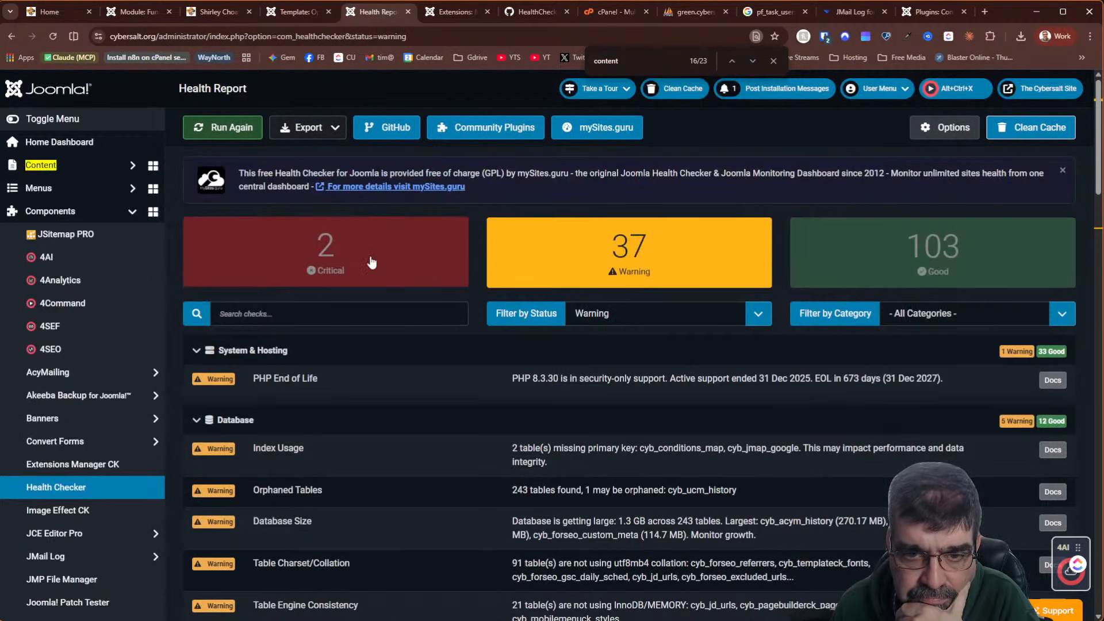